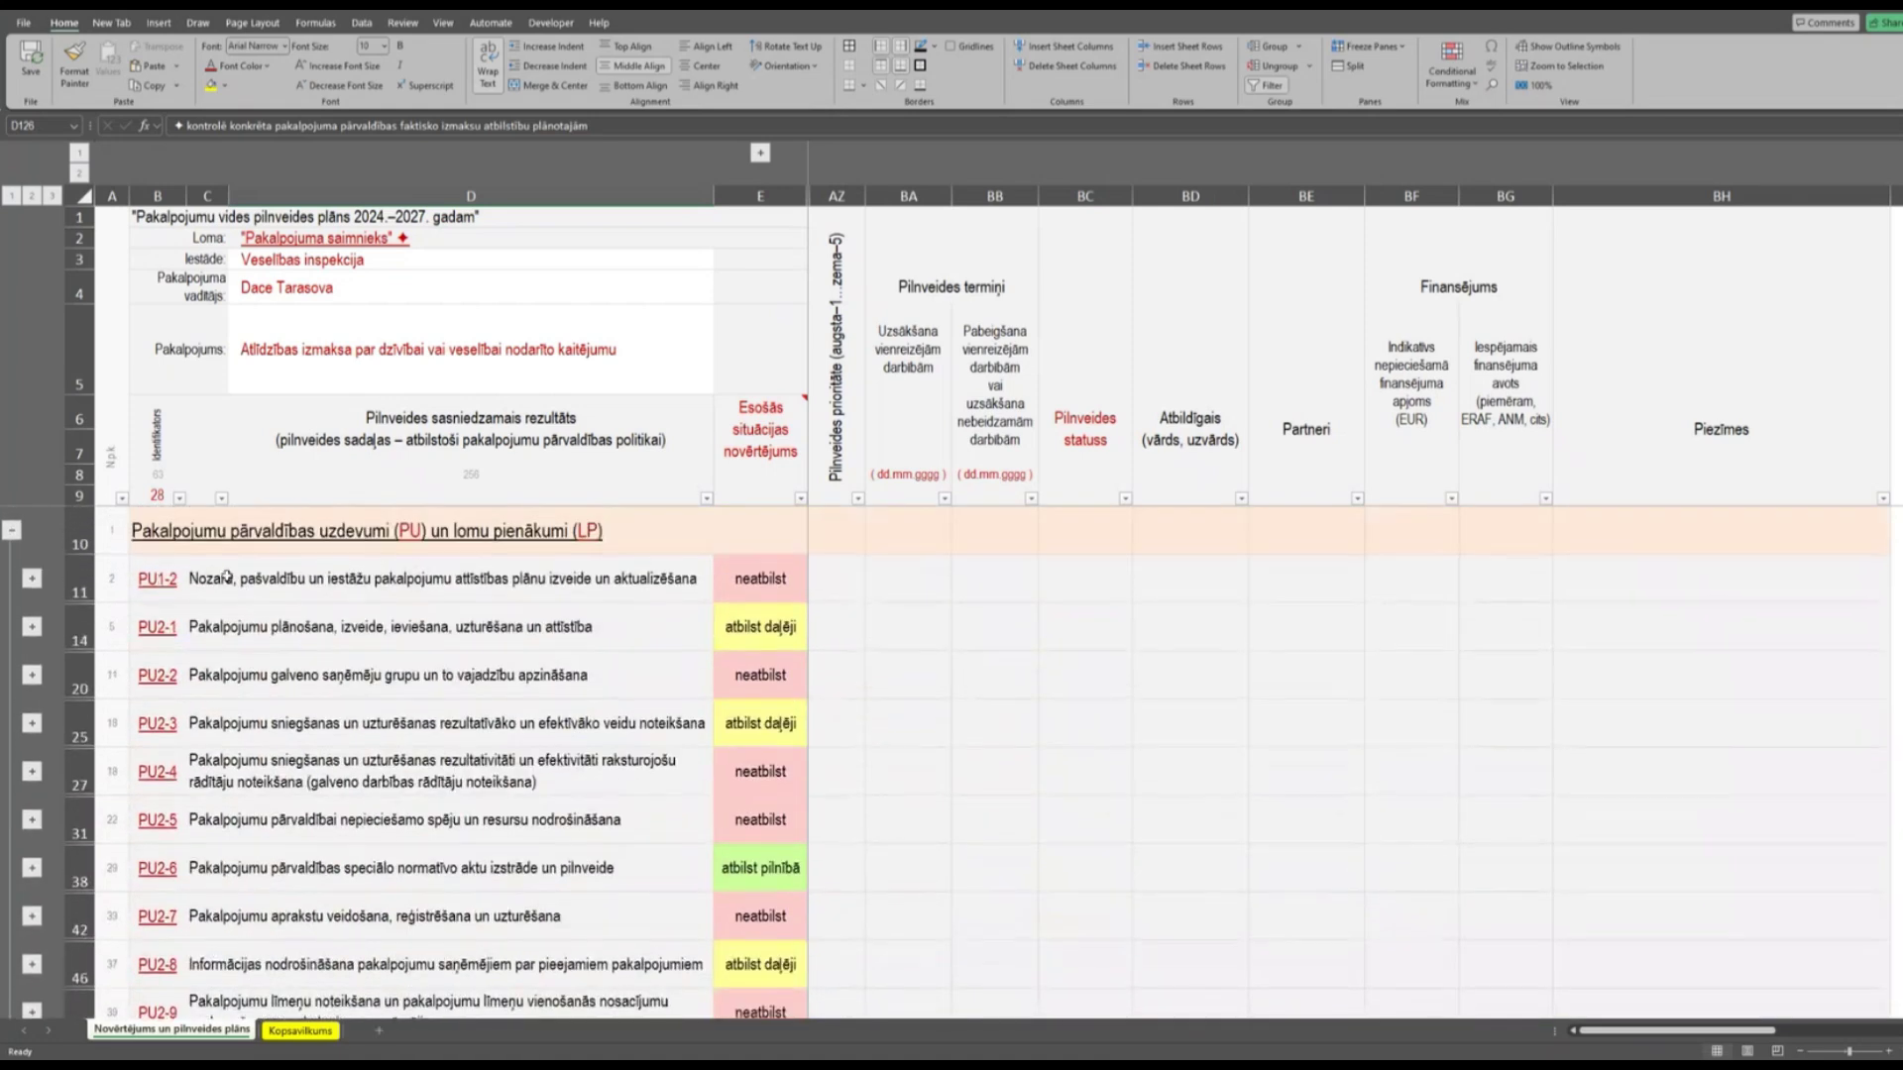
Collapse the service management tasks section (PU/LP) and expand the service conditions section (N).
left_click(12, 529)
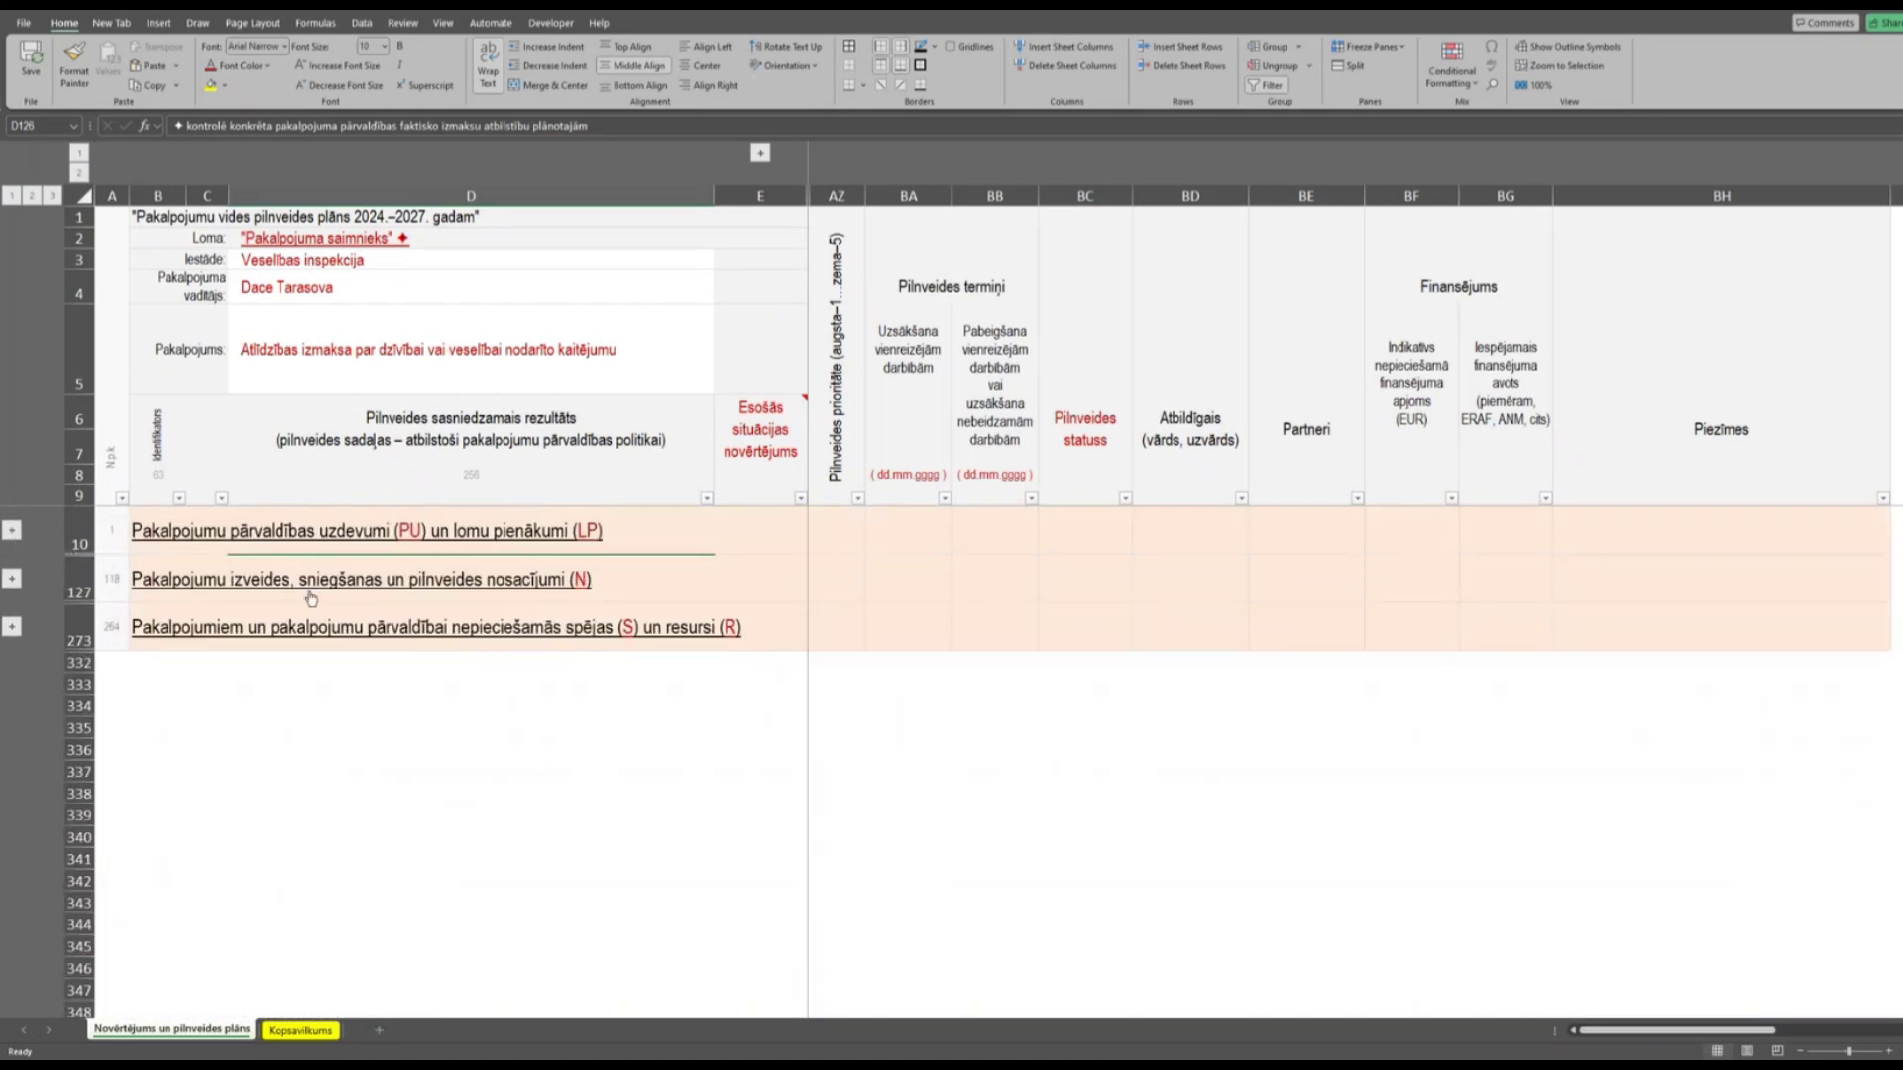
left_click(12, 579)
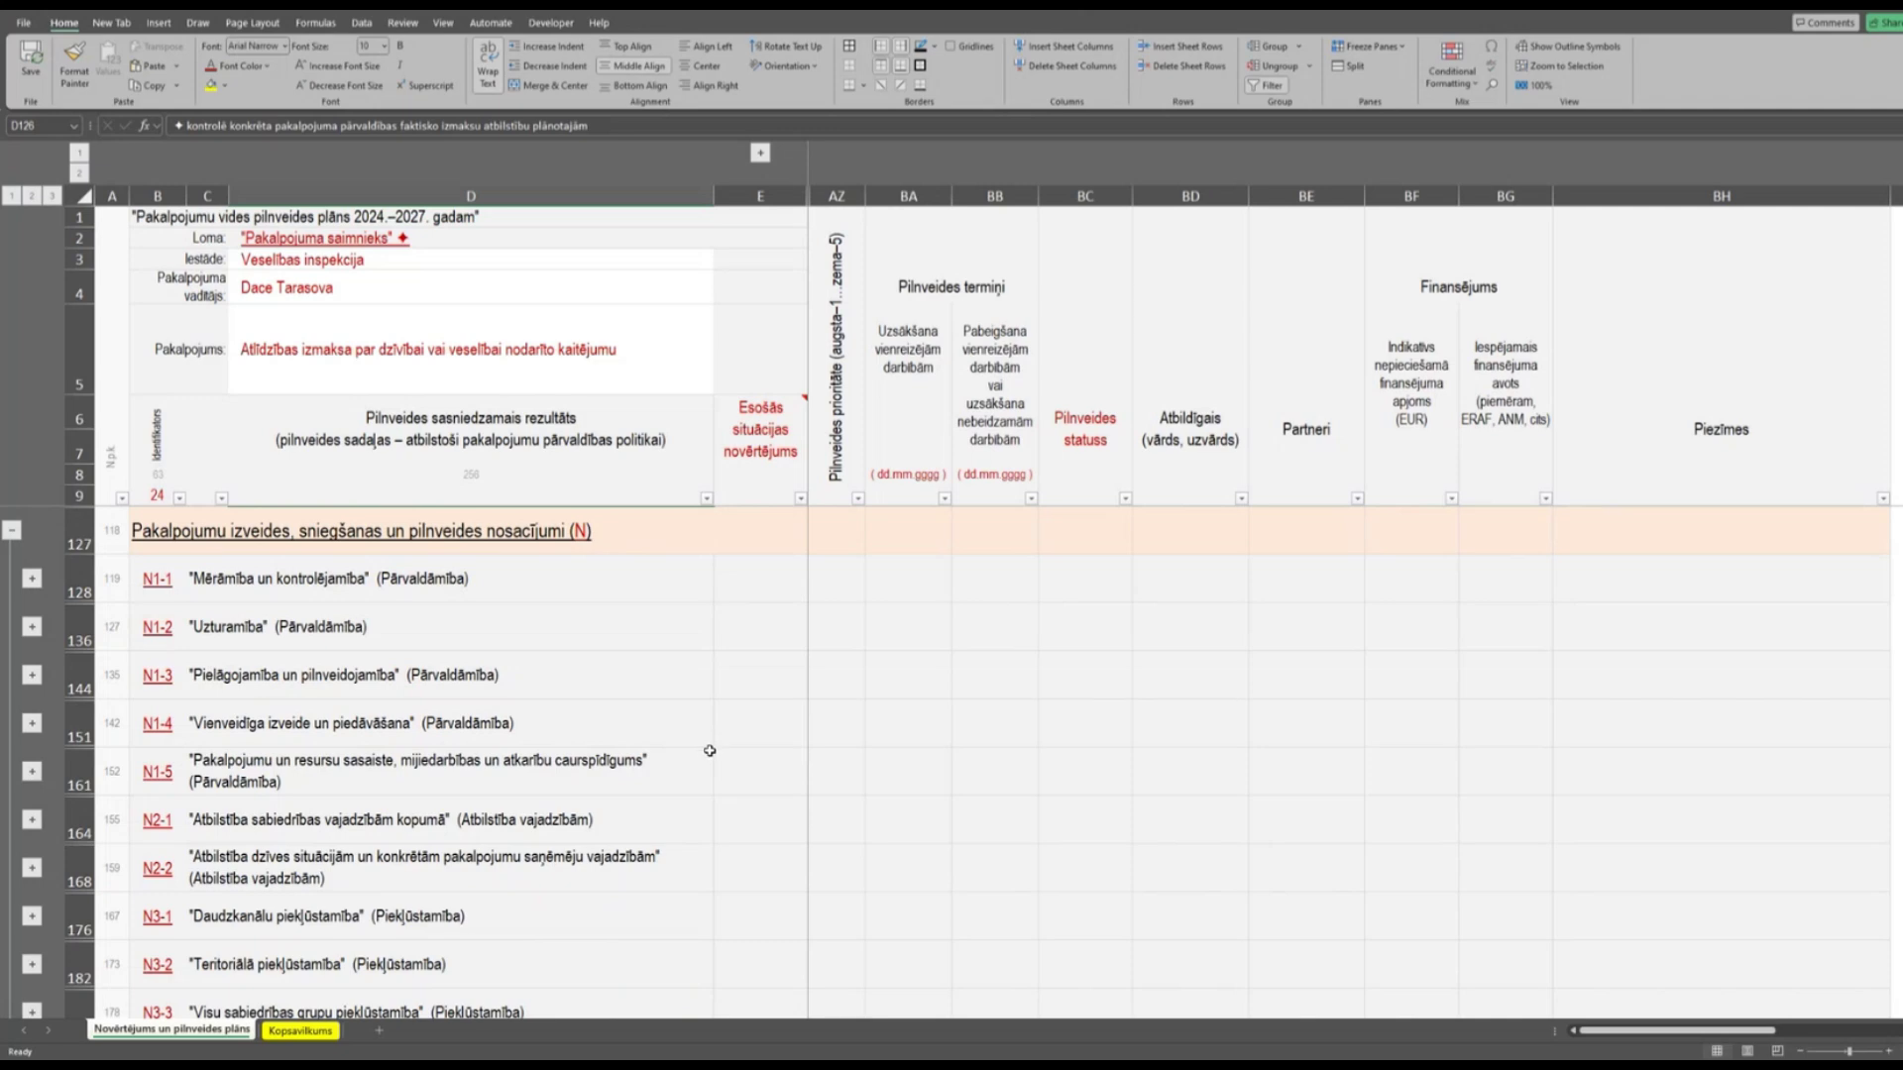
scroll(708, 756, "up", 1)
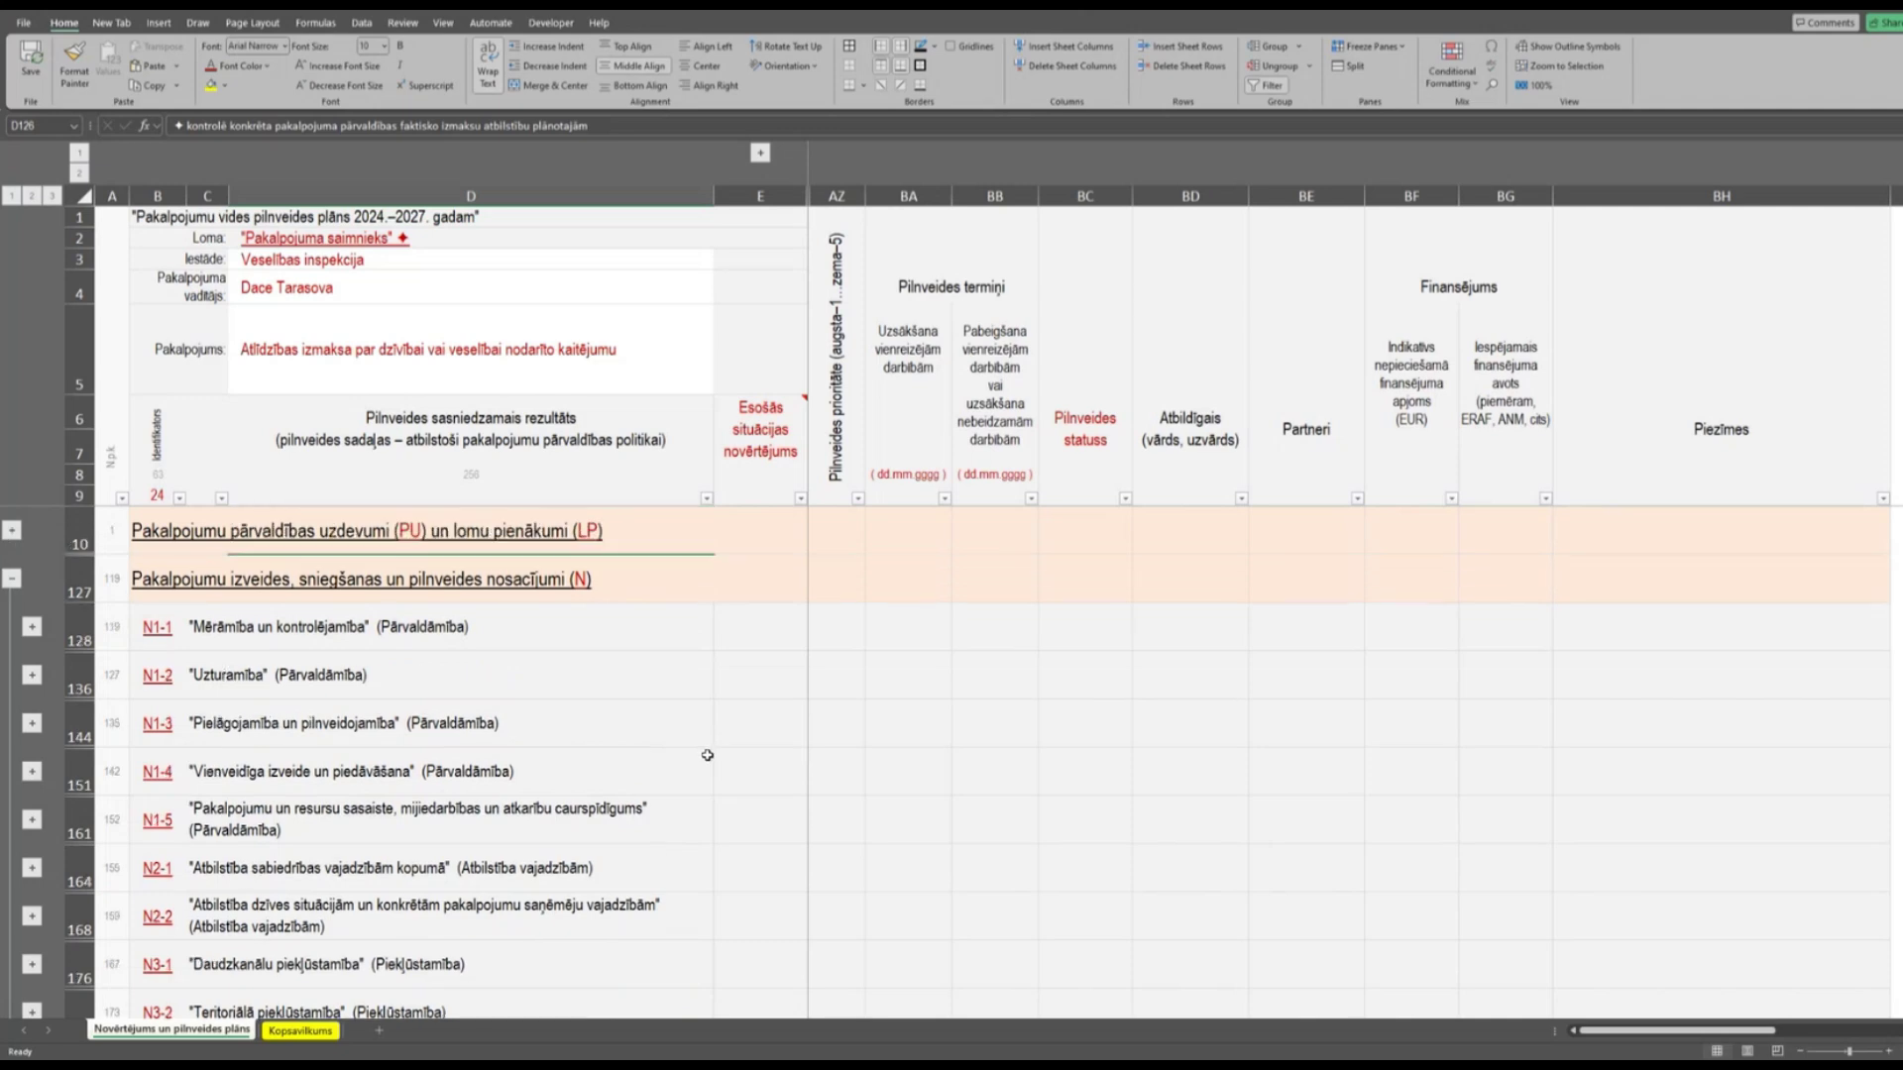
scroll(708, 755, "down", 1)
scroll(705, 756, "up", 1)
Expand condition N1-1 "Mērāmība un kontrolējamība" to show its detailed criteria.
left_click(69, 635)
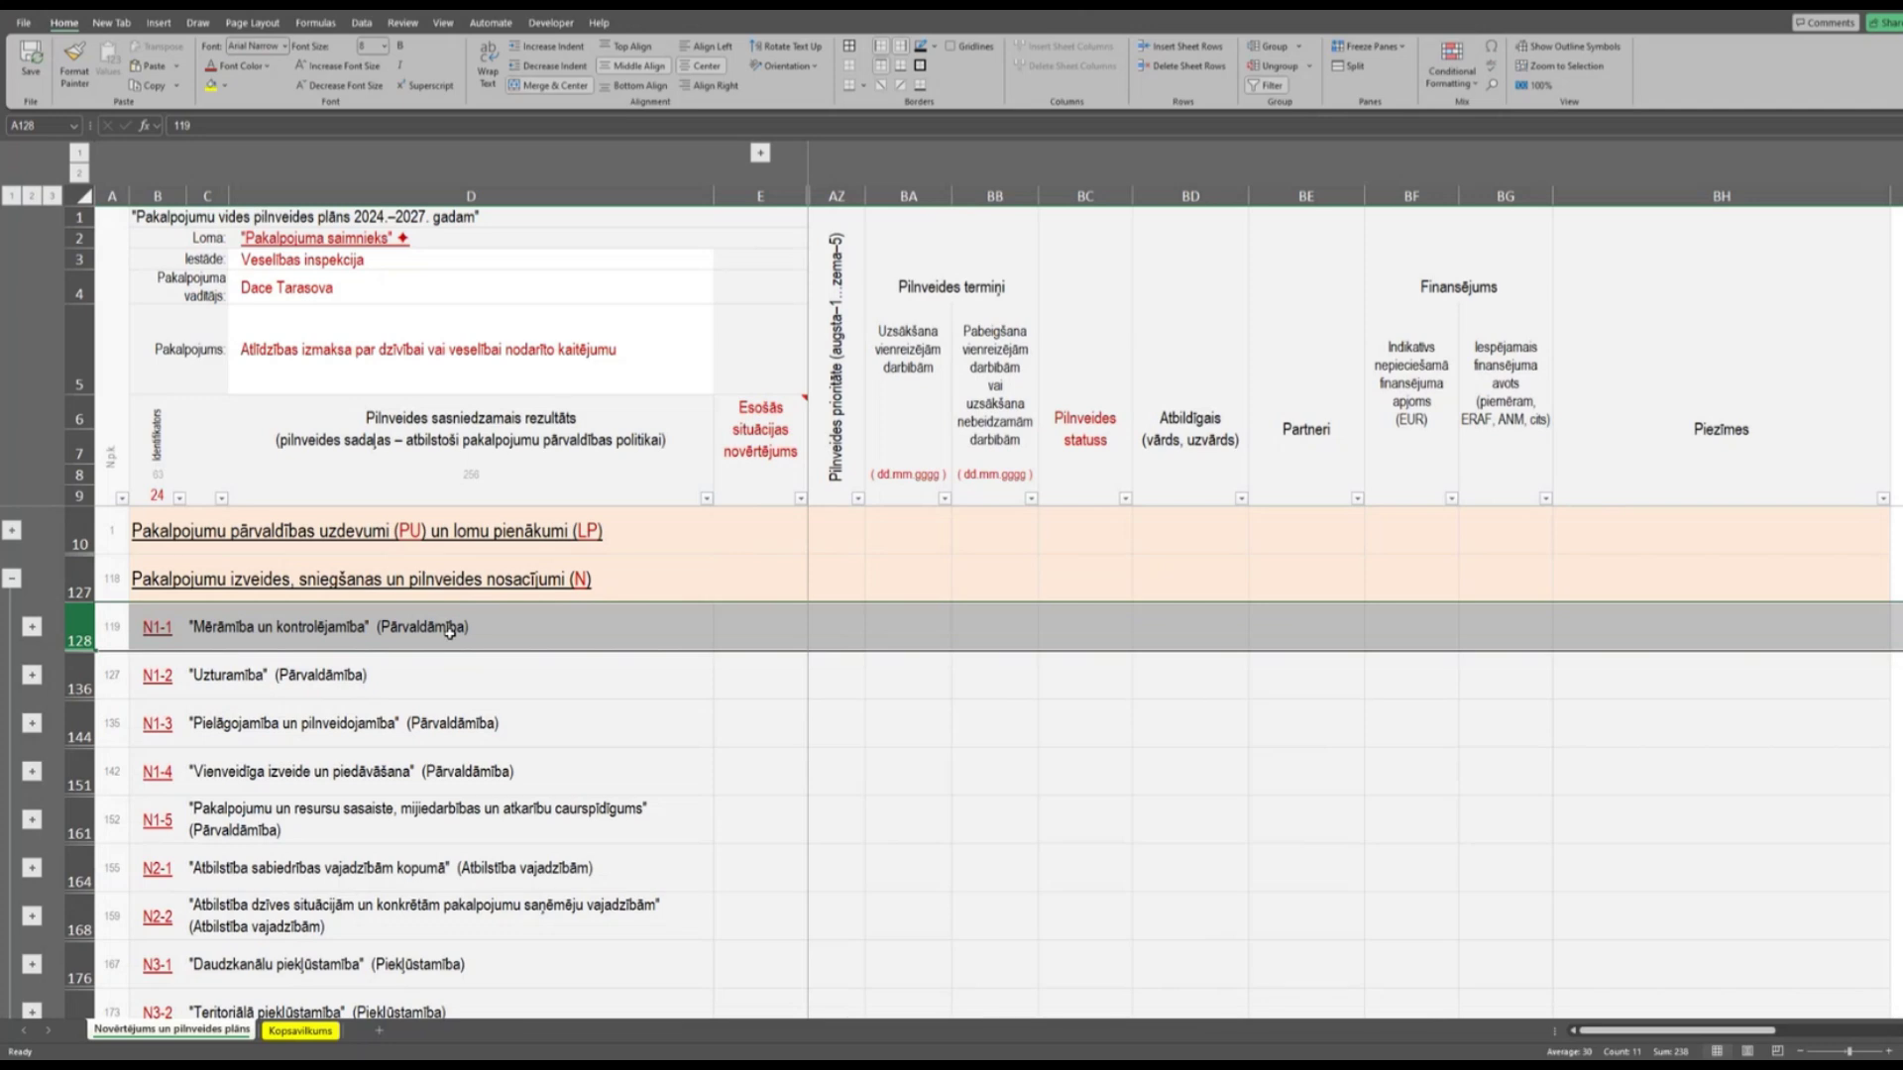
left_click(32, 627)
scroll(1011, 821, "down", 1)
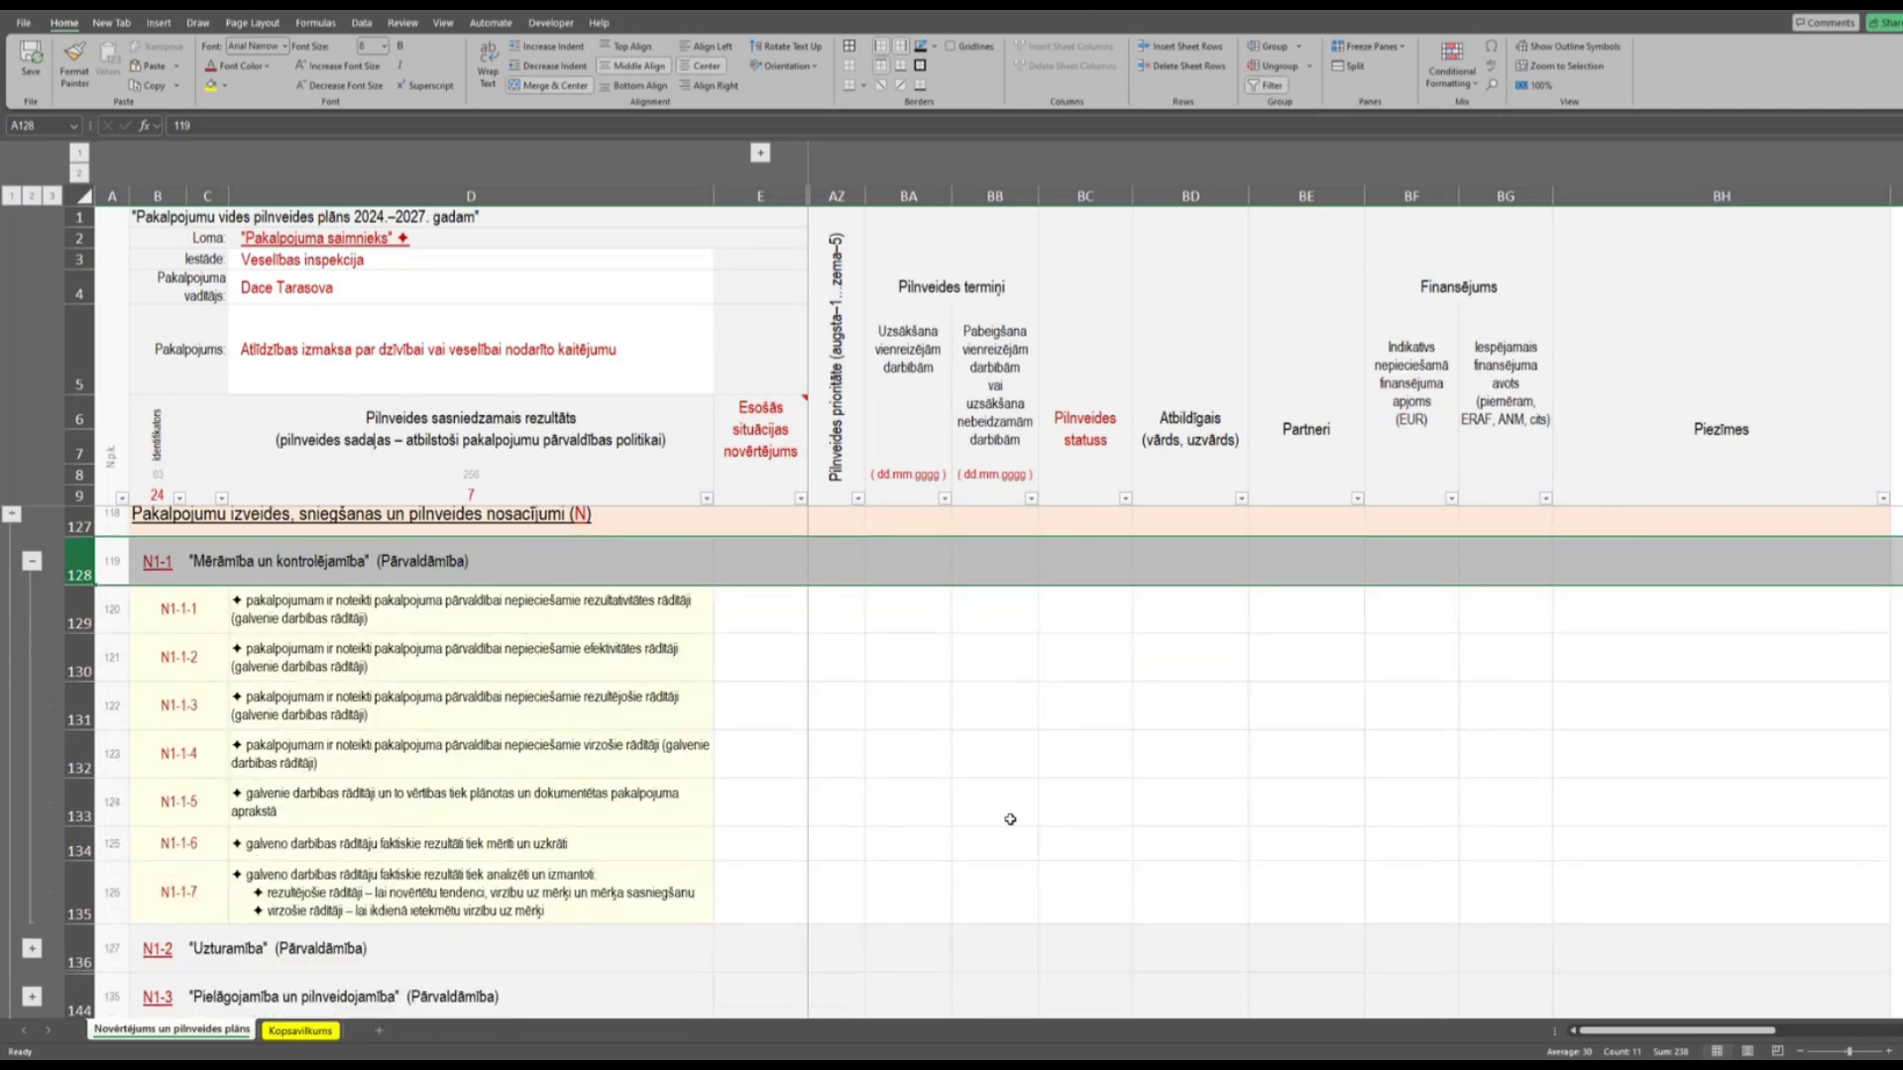
Rate criterion N1-1-1 on effectiveness indicators as "neatbilst" in the current situation assessment column.
left_click(737, 614)
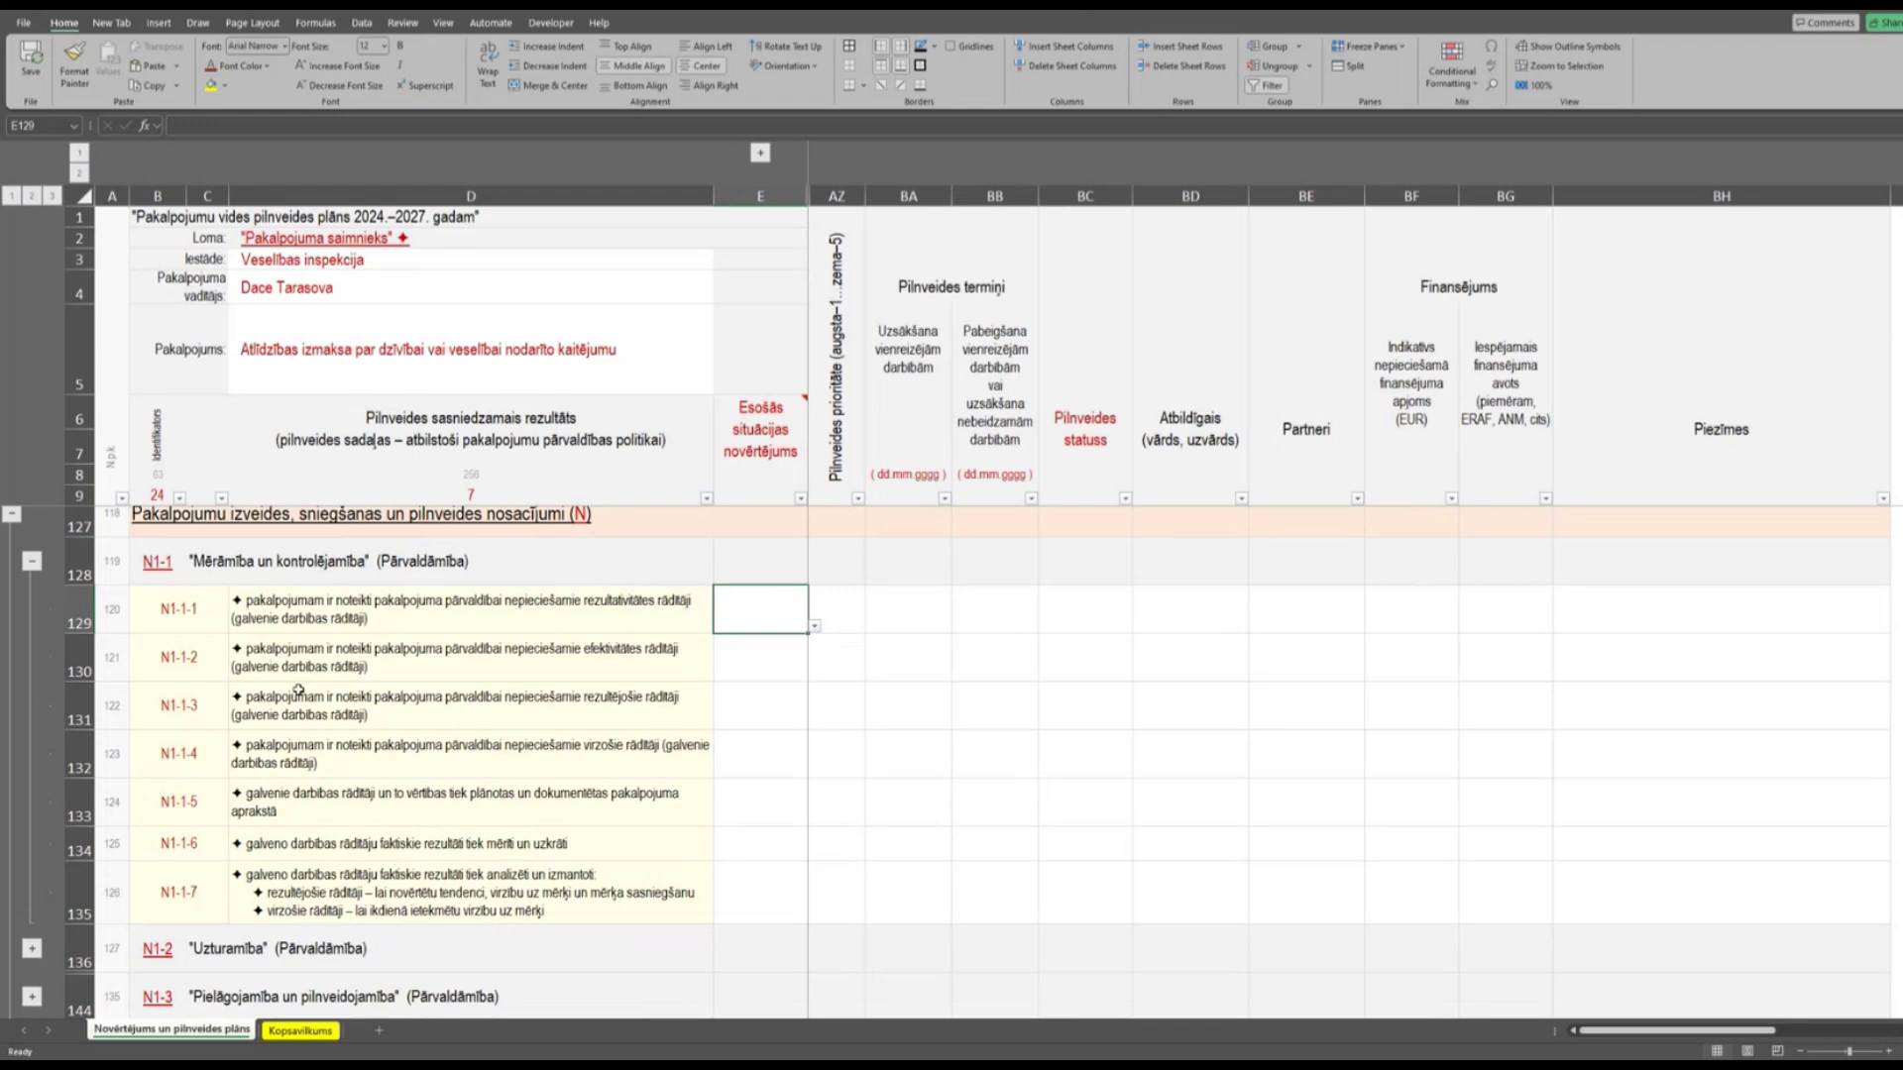
left_click(403, 599)
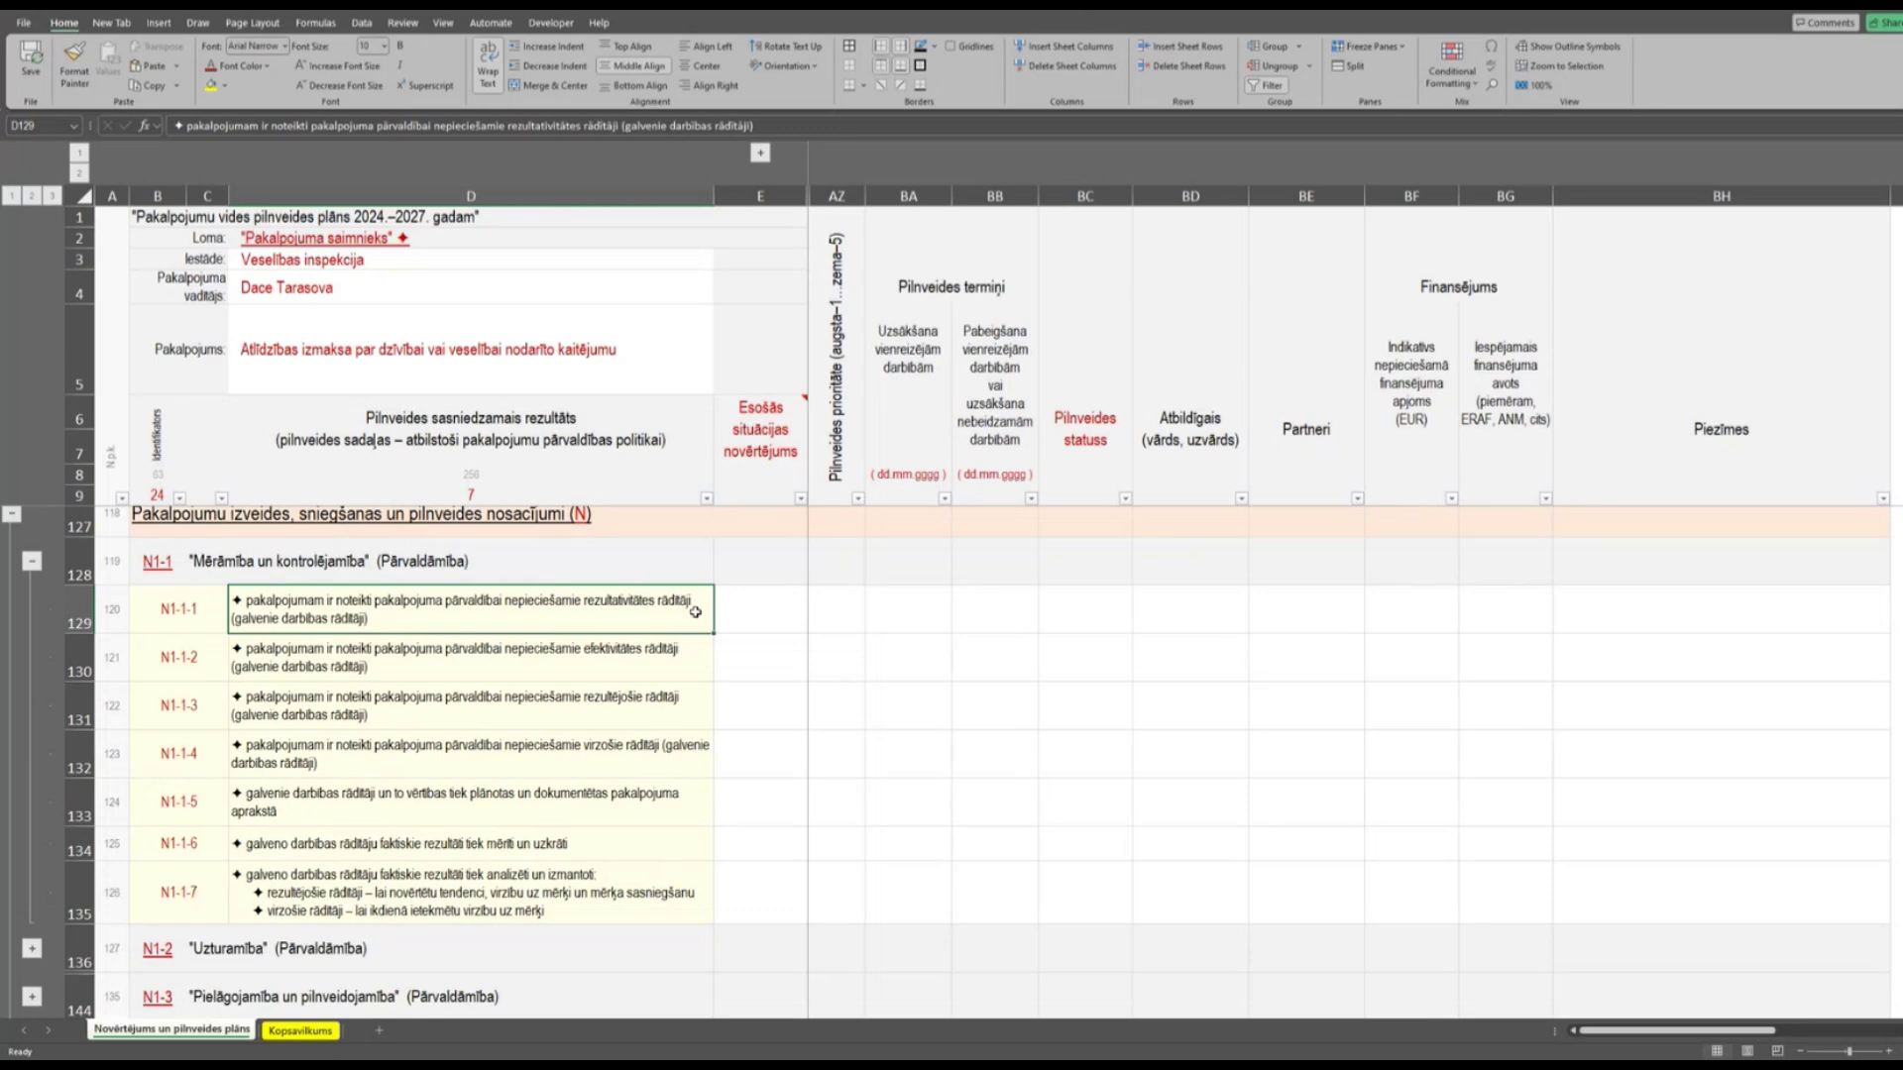
left_click(761, 606)
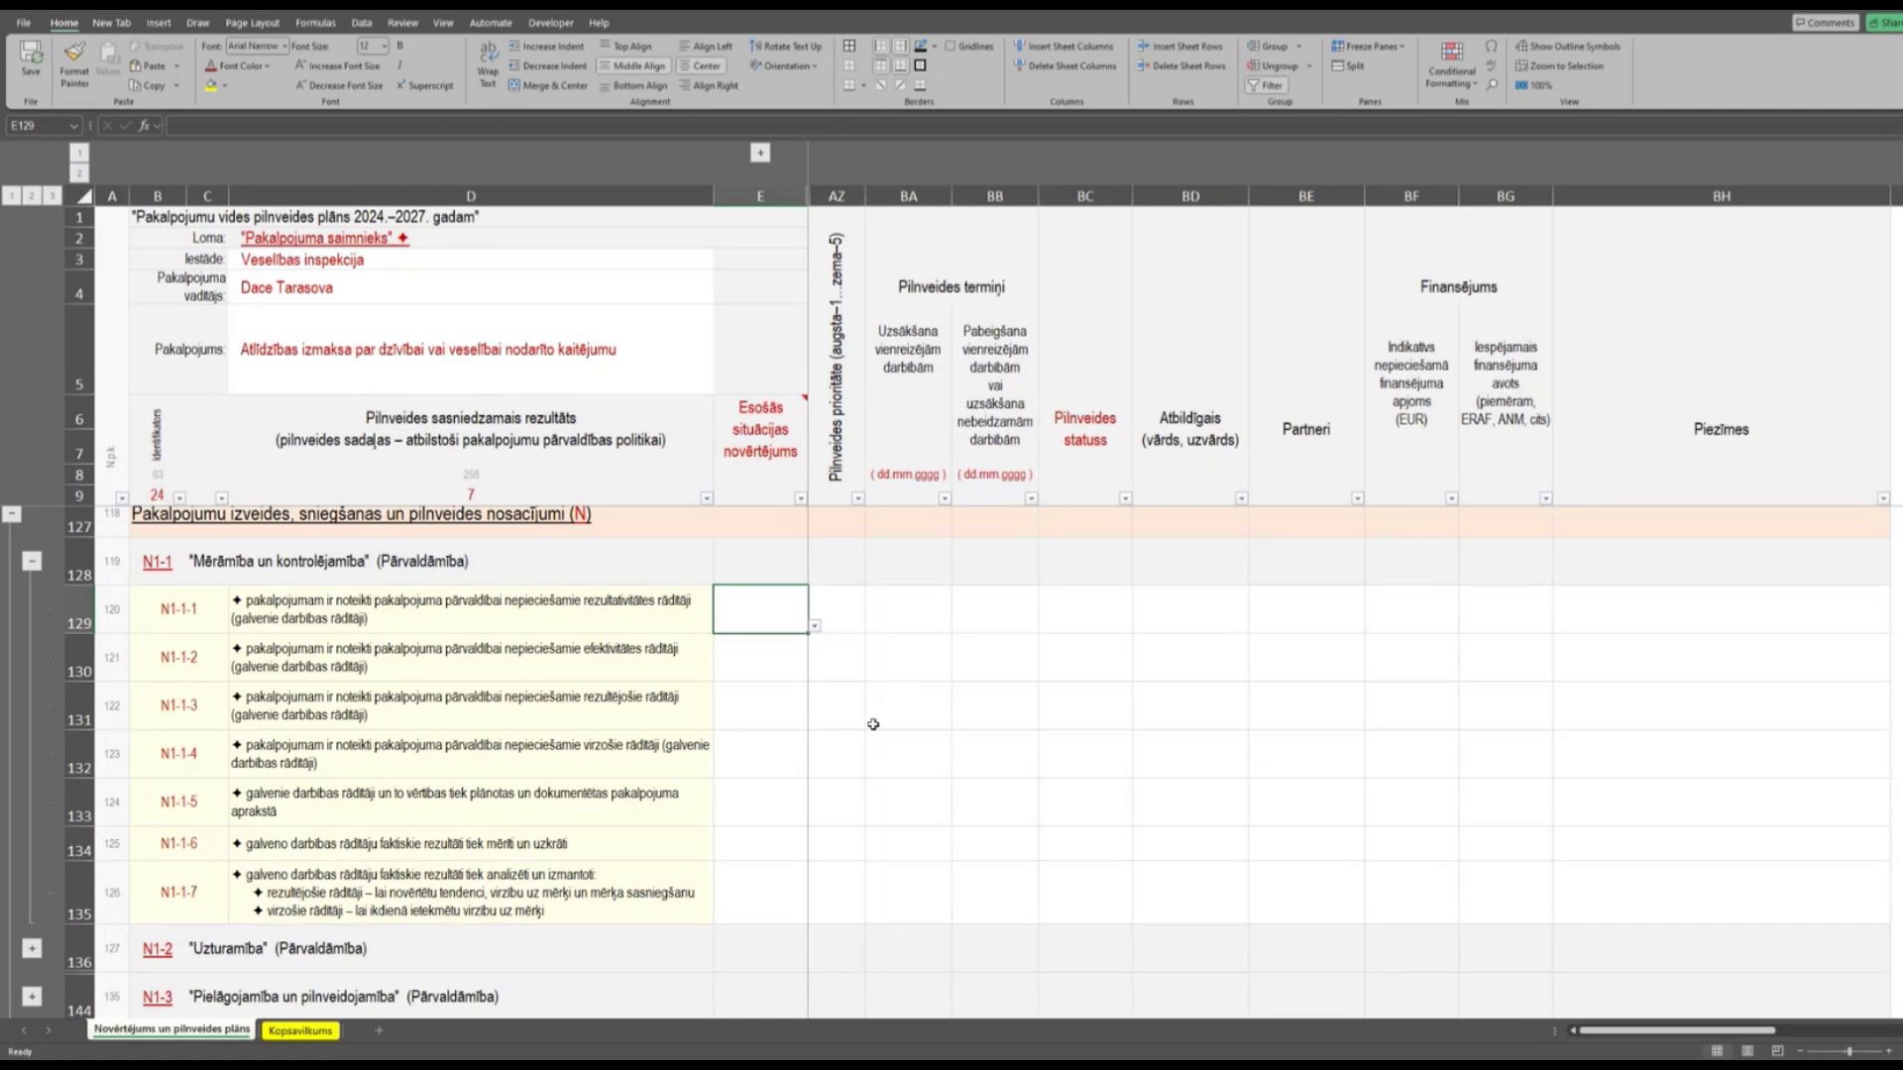
left_click(815, 628)
left_click(753, 670)
Rate criterion N1-1-2 on efficiency indicators as "neatbilst" in the current situation assessment column.
left_click(762, 657)
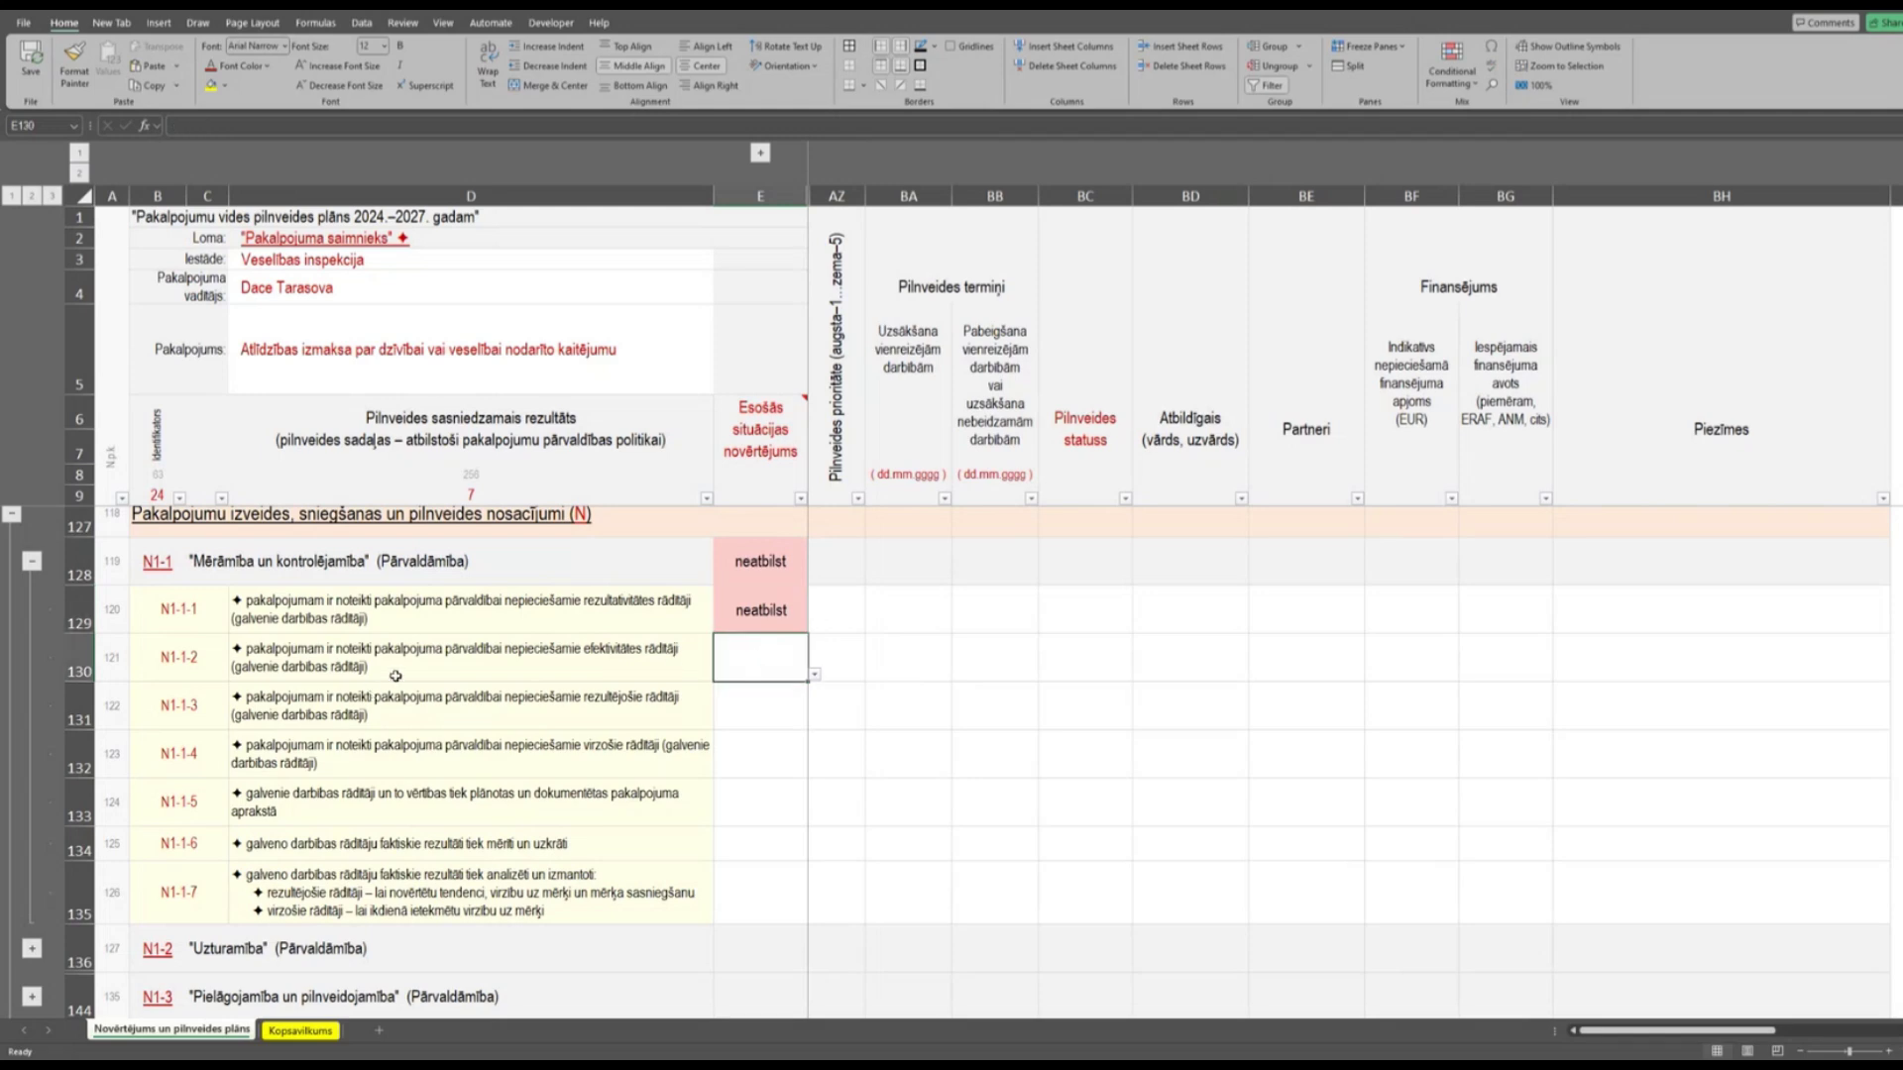
left_click(537, 657)
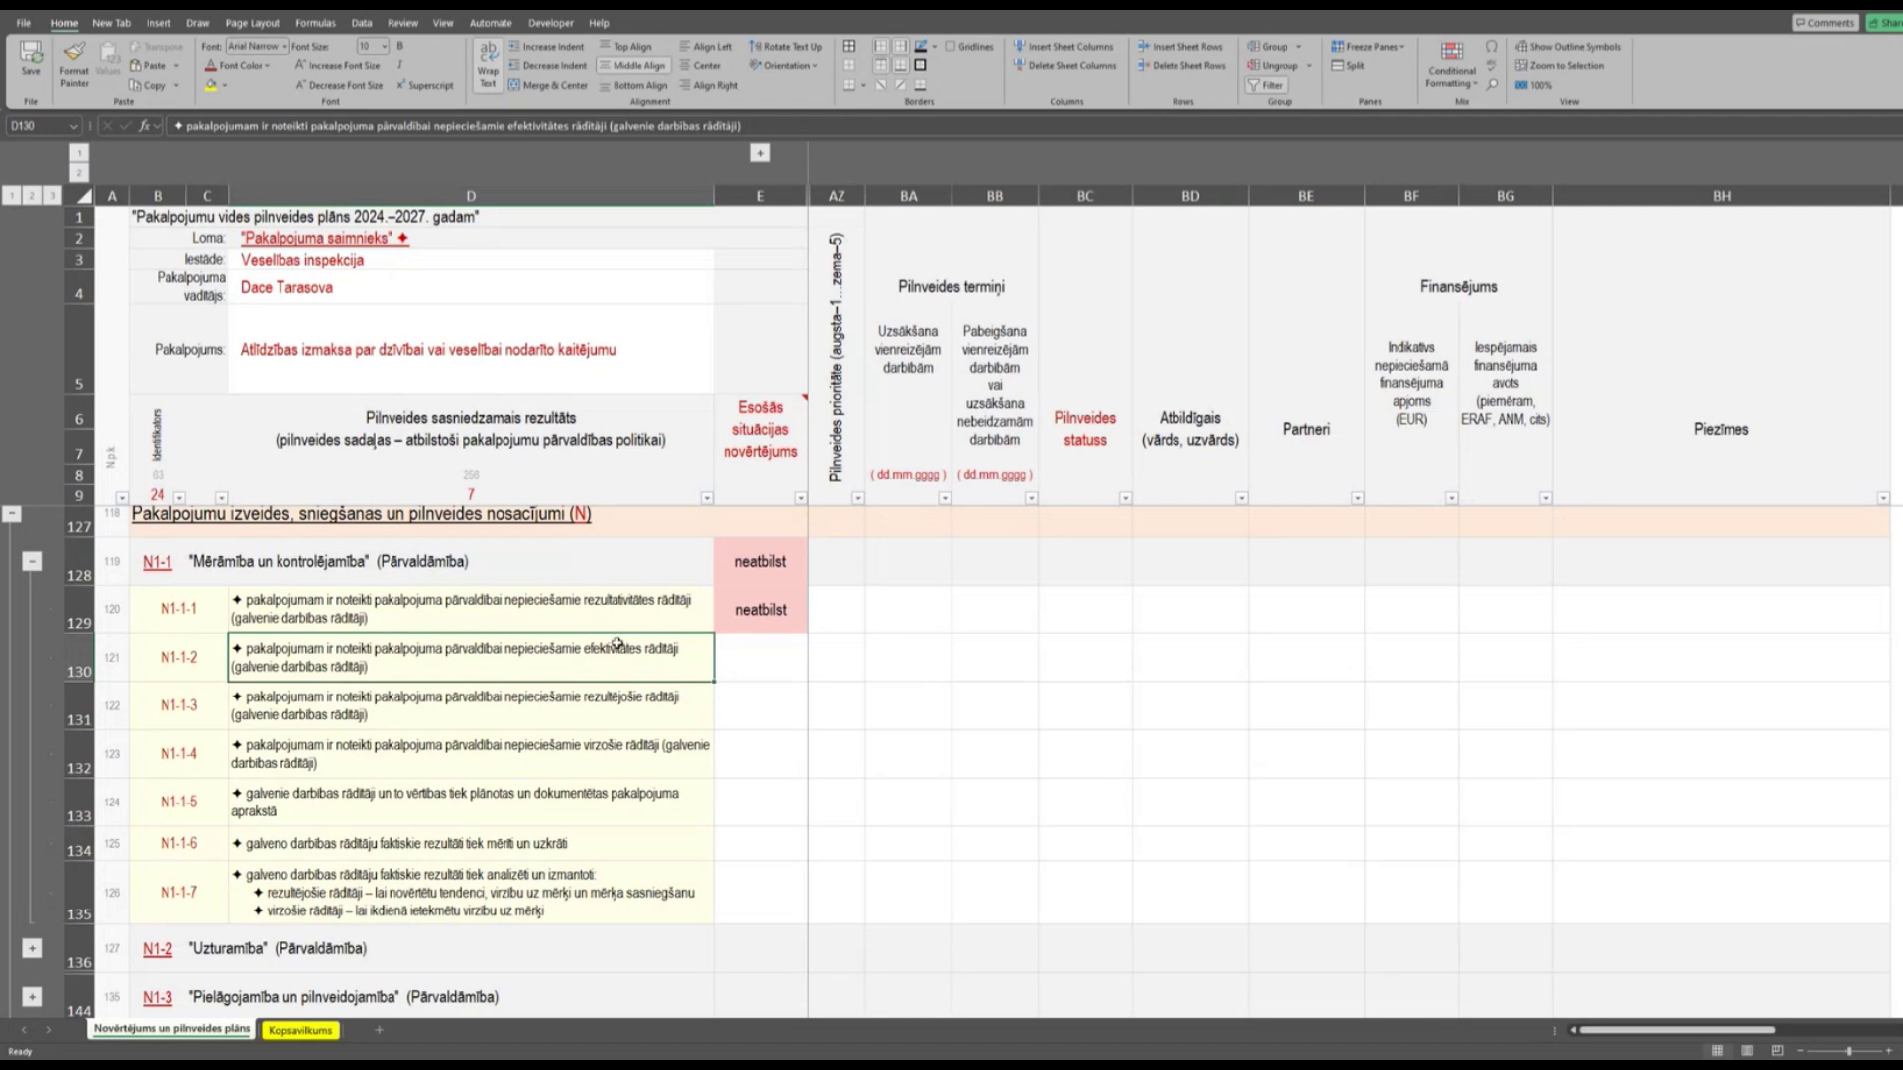
left_click(732, 646)
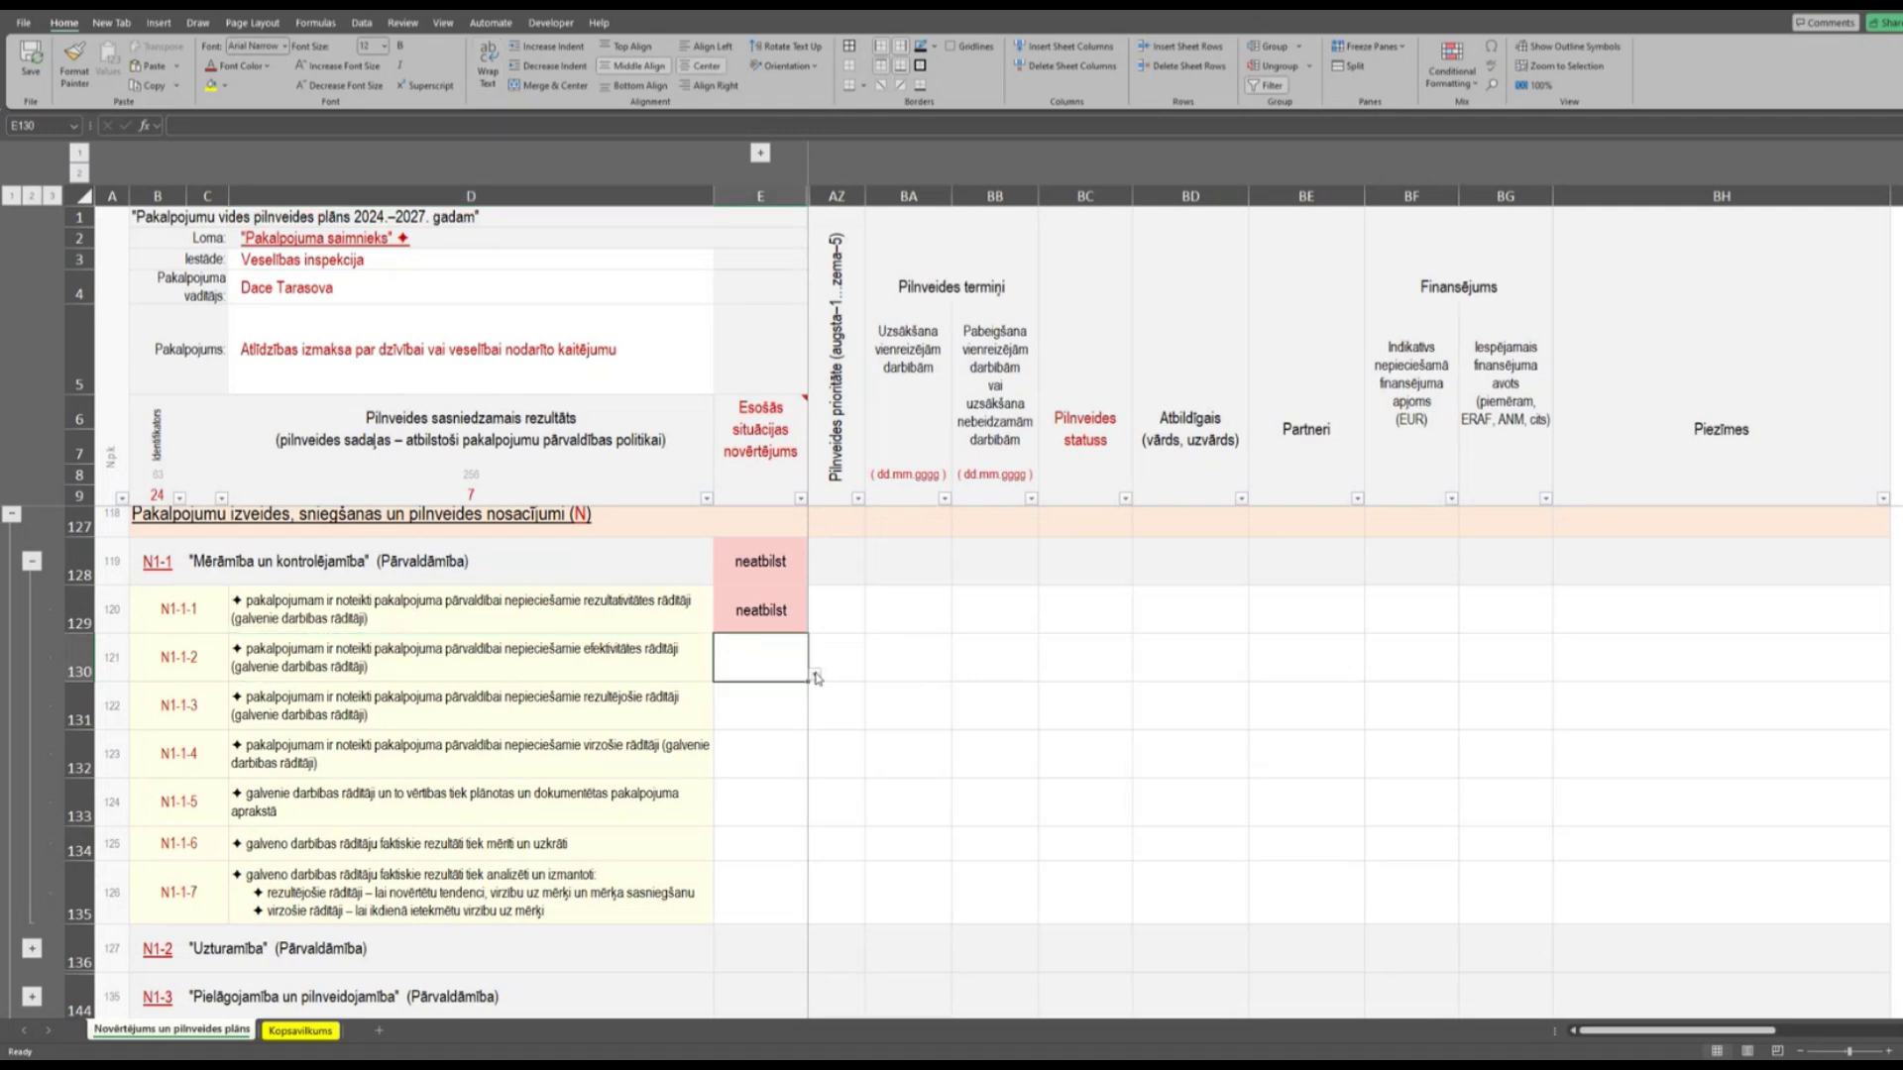
left_click(816, 675)
left_click(738, 718)
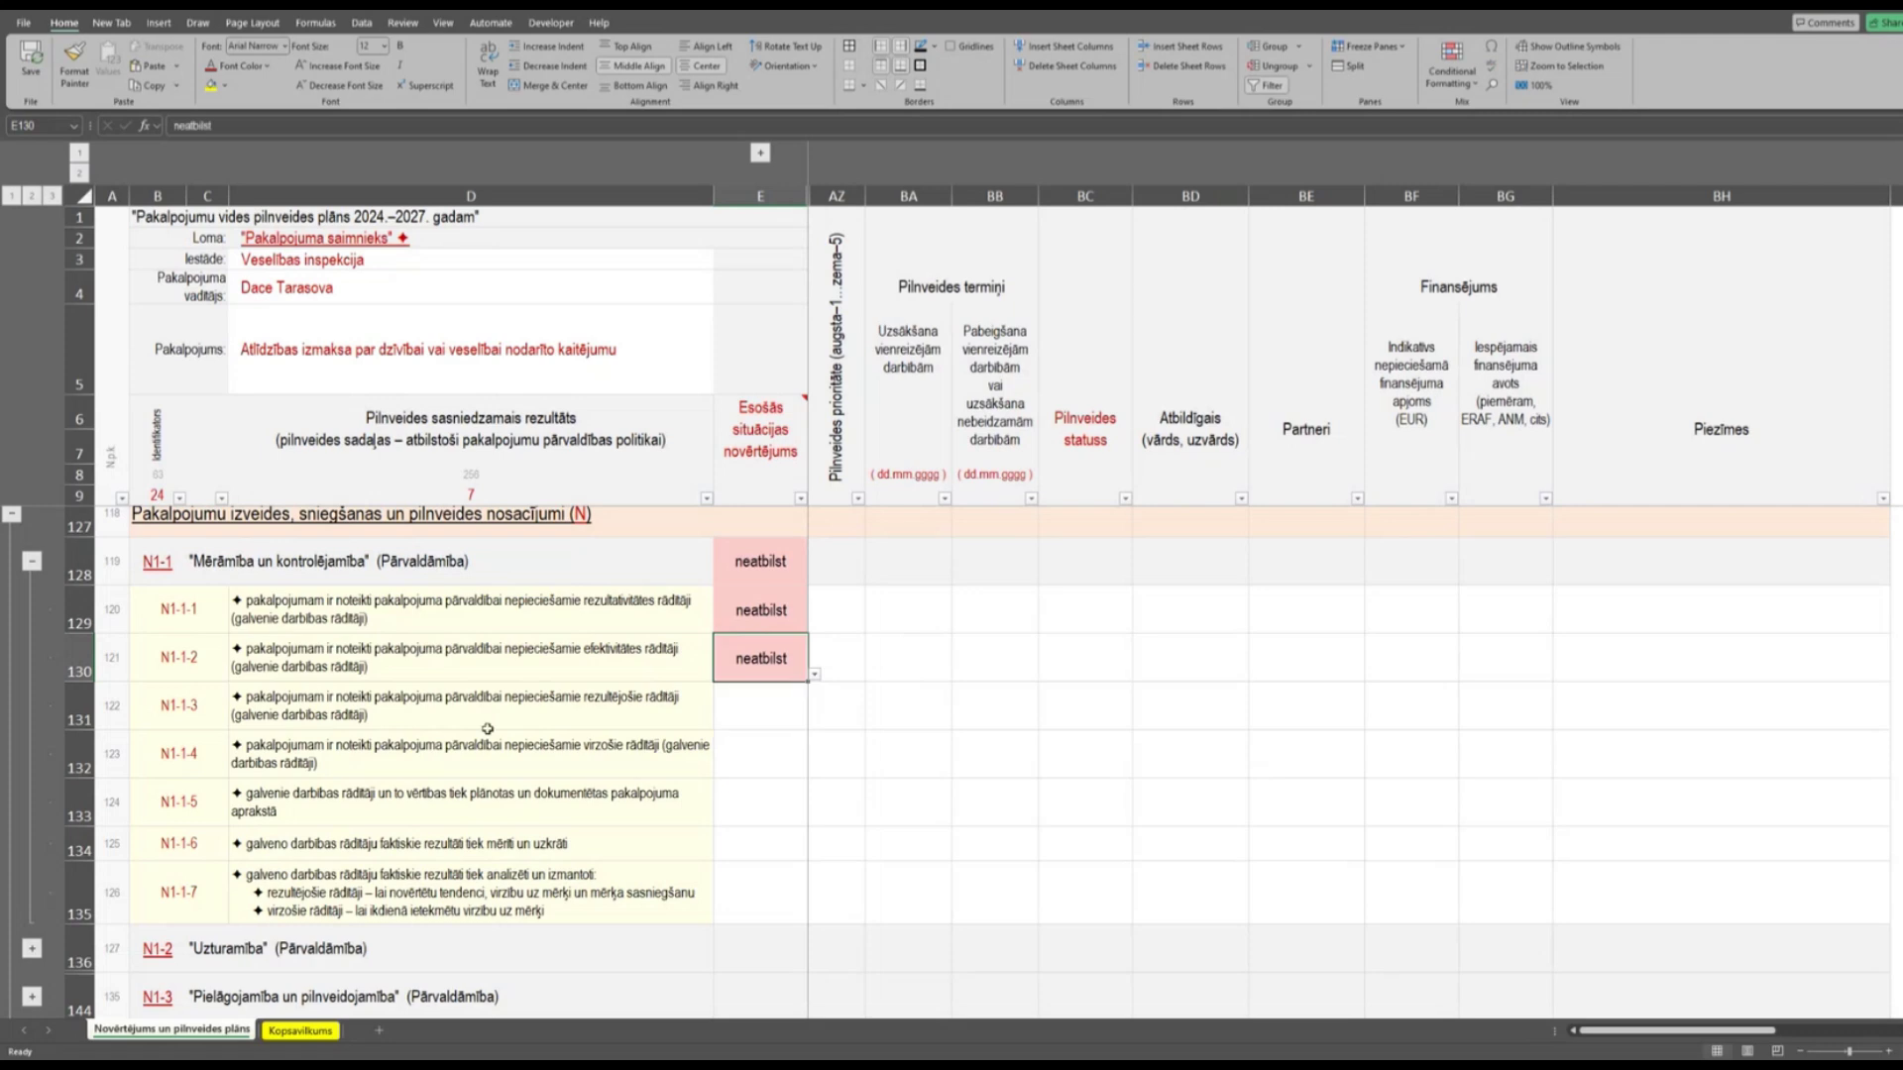
Open the linked N1-1 guidance web page and read its description of the key performance indicator types.
left_click(529, 699)
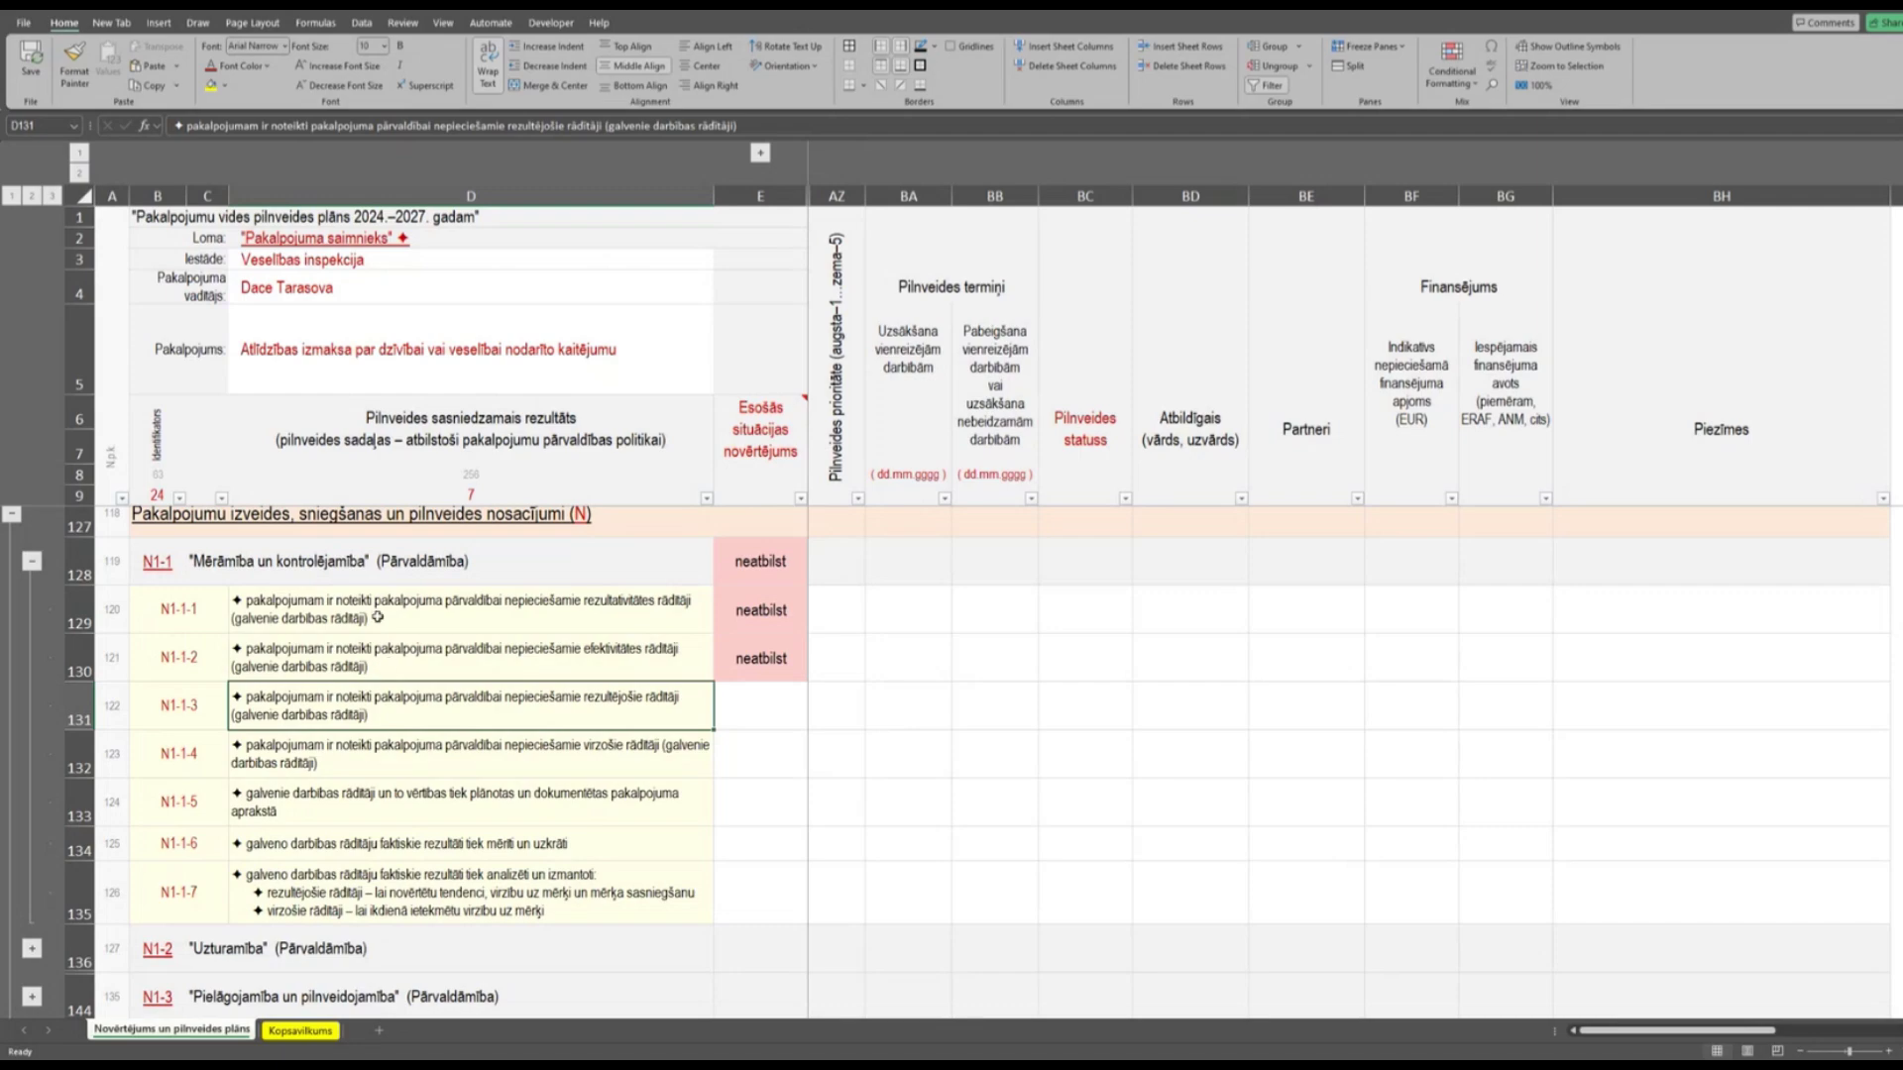
left_click(156, 562)
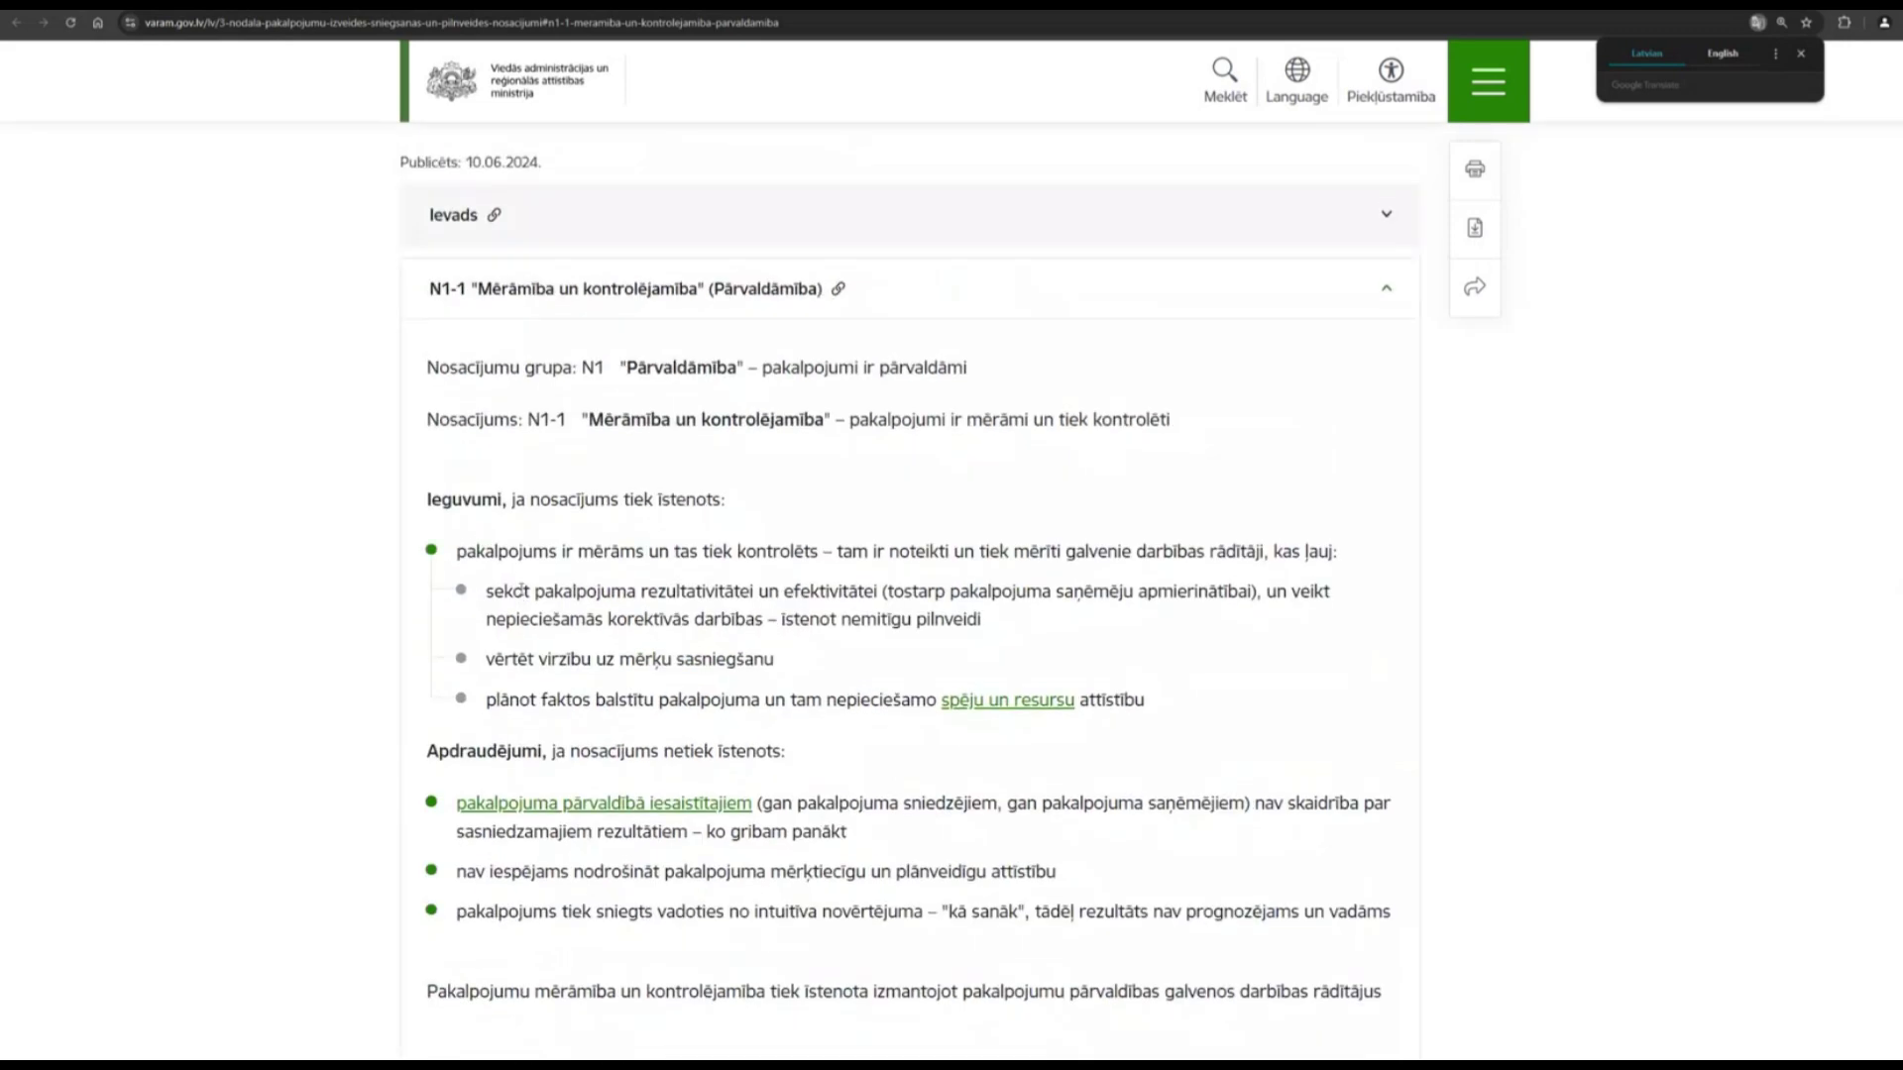
scroll(521, 589, "down", 1)
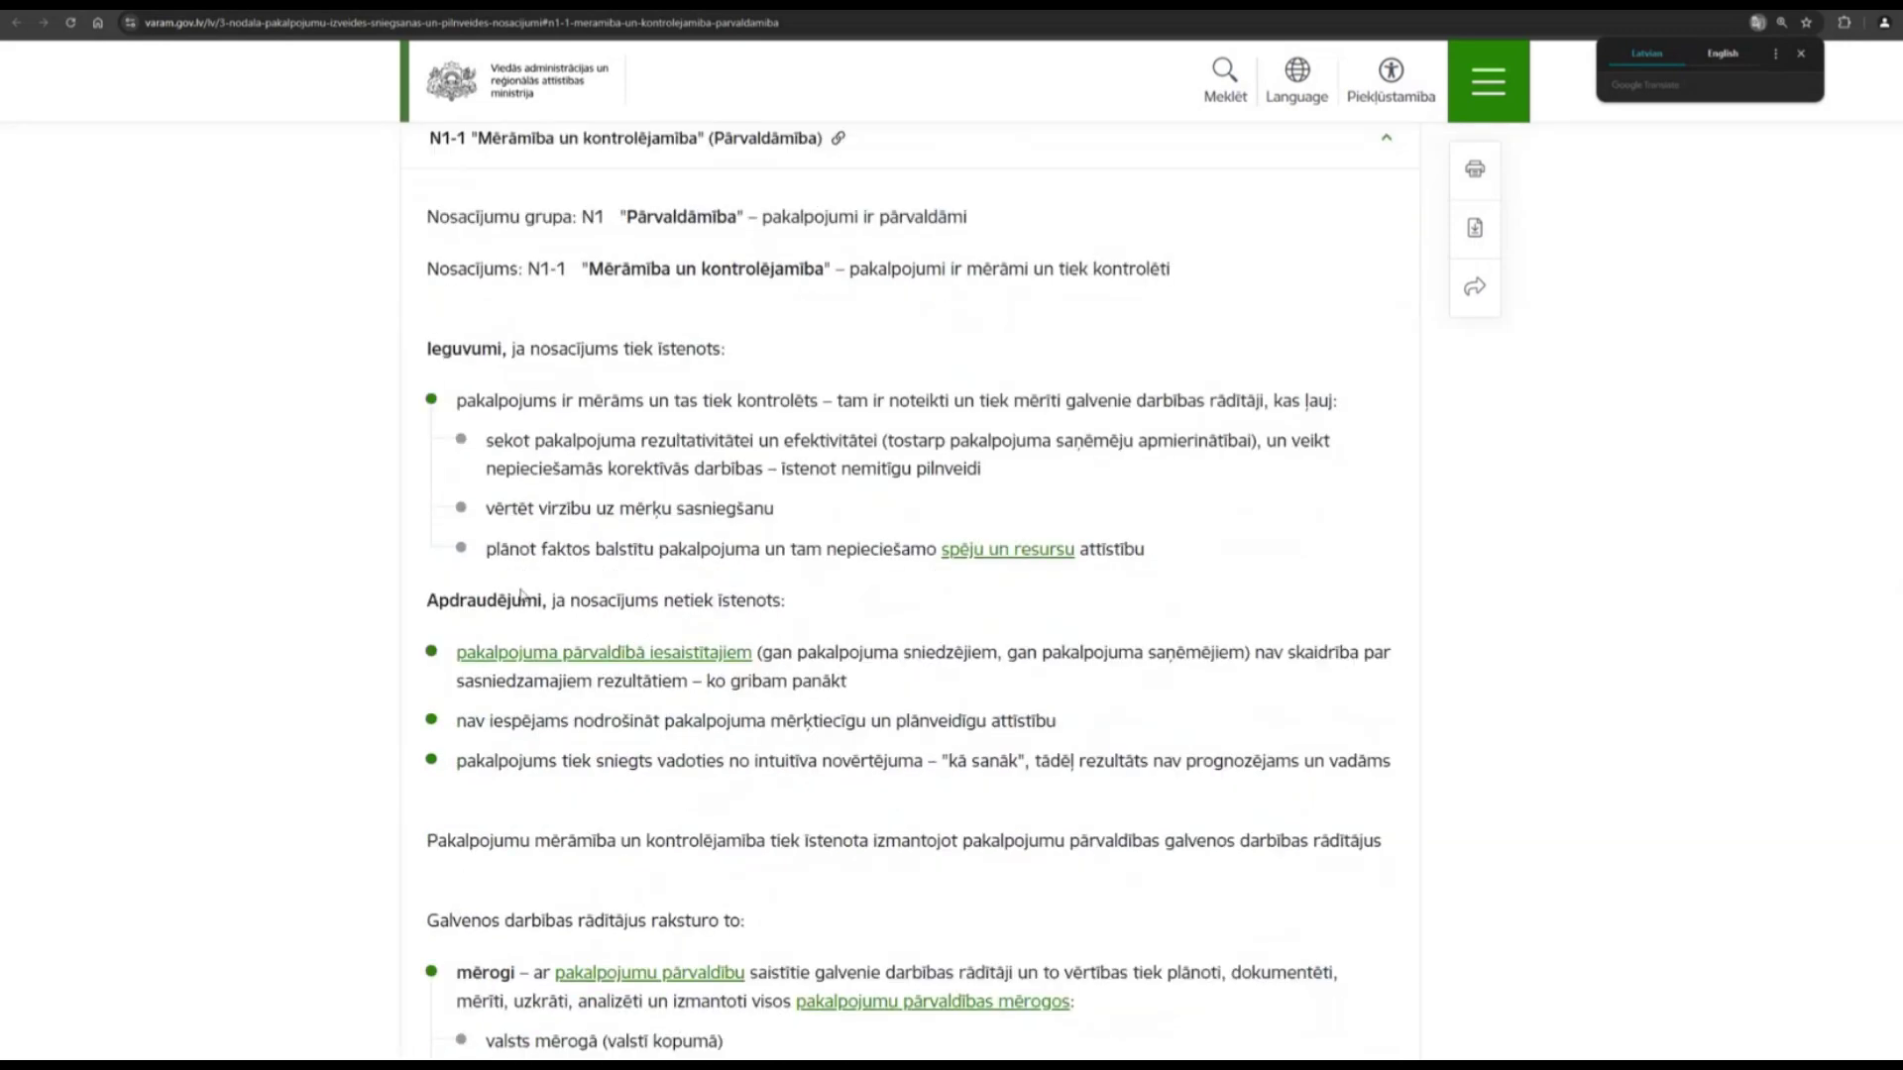
scroll(609, 489, "down", 2)
scroll(609, 490, "down", 10)
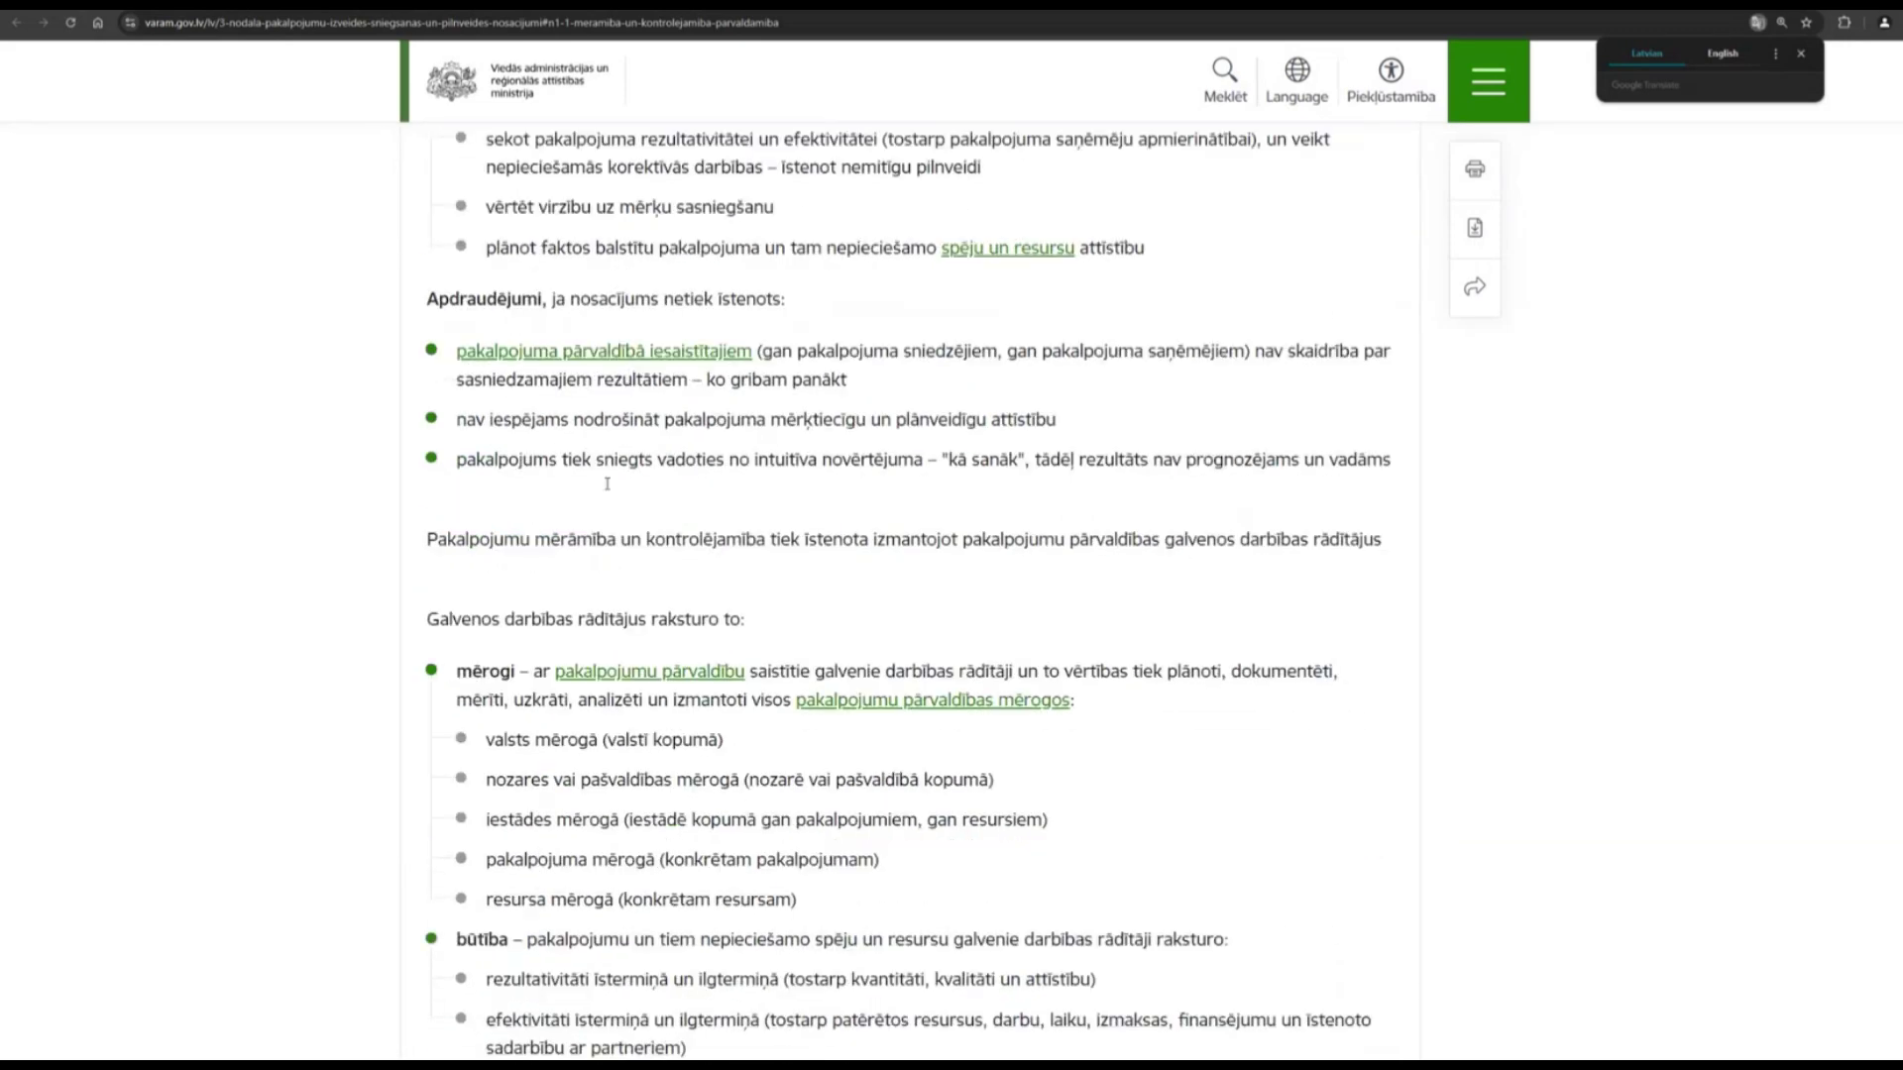
scroll(609, 485, "down", 9)
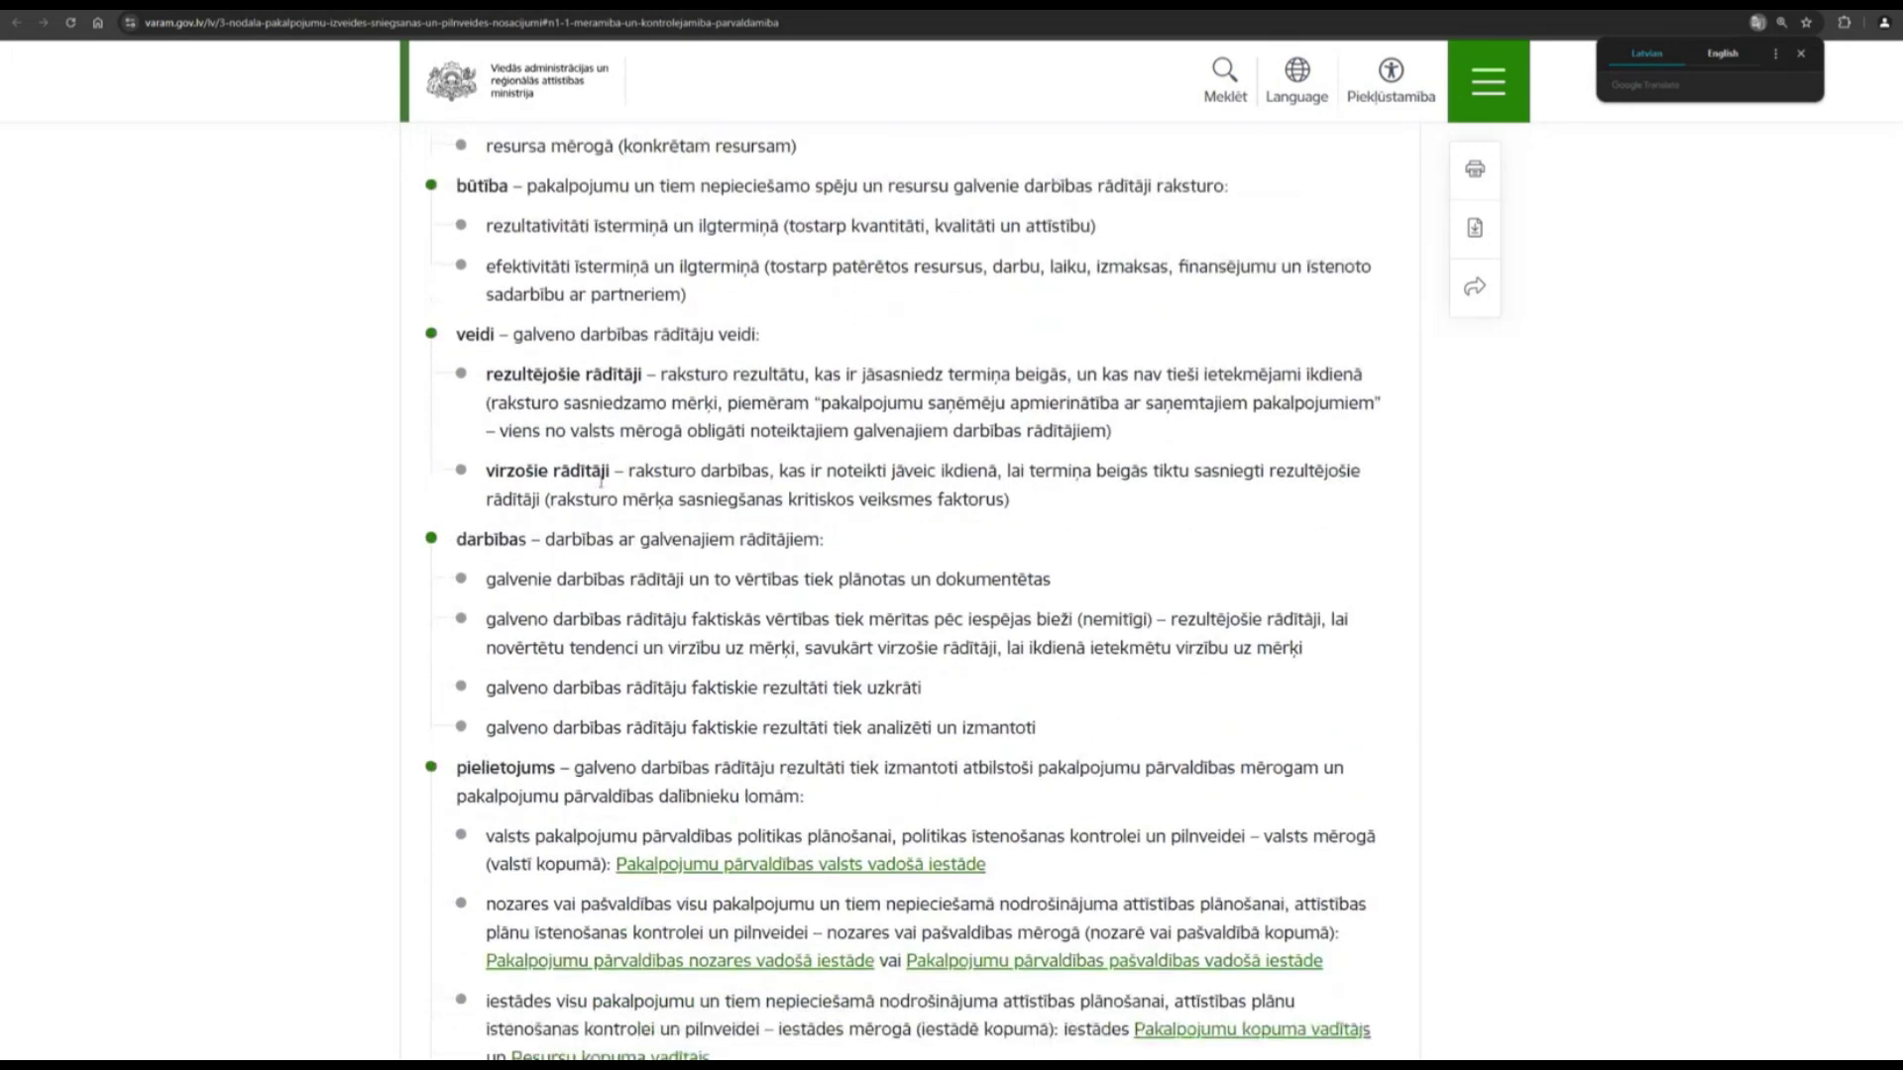
scroll(599, 480, "down", 8)
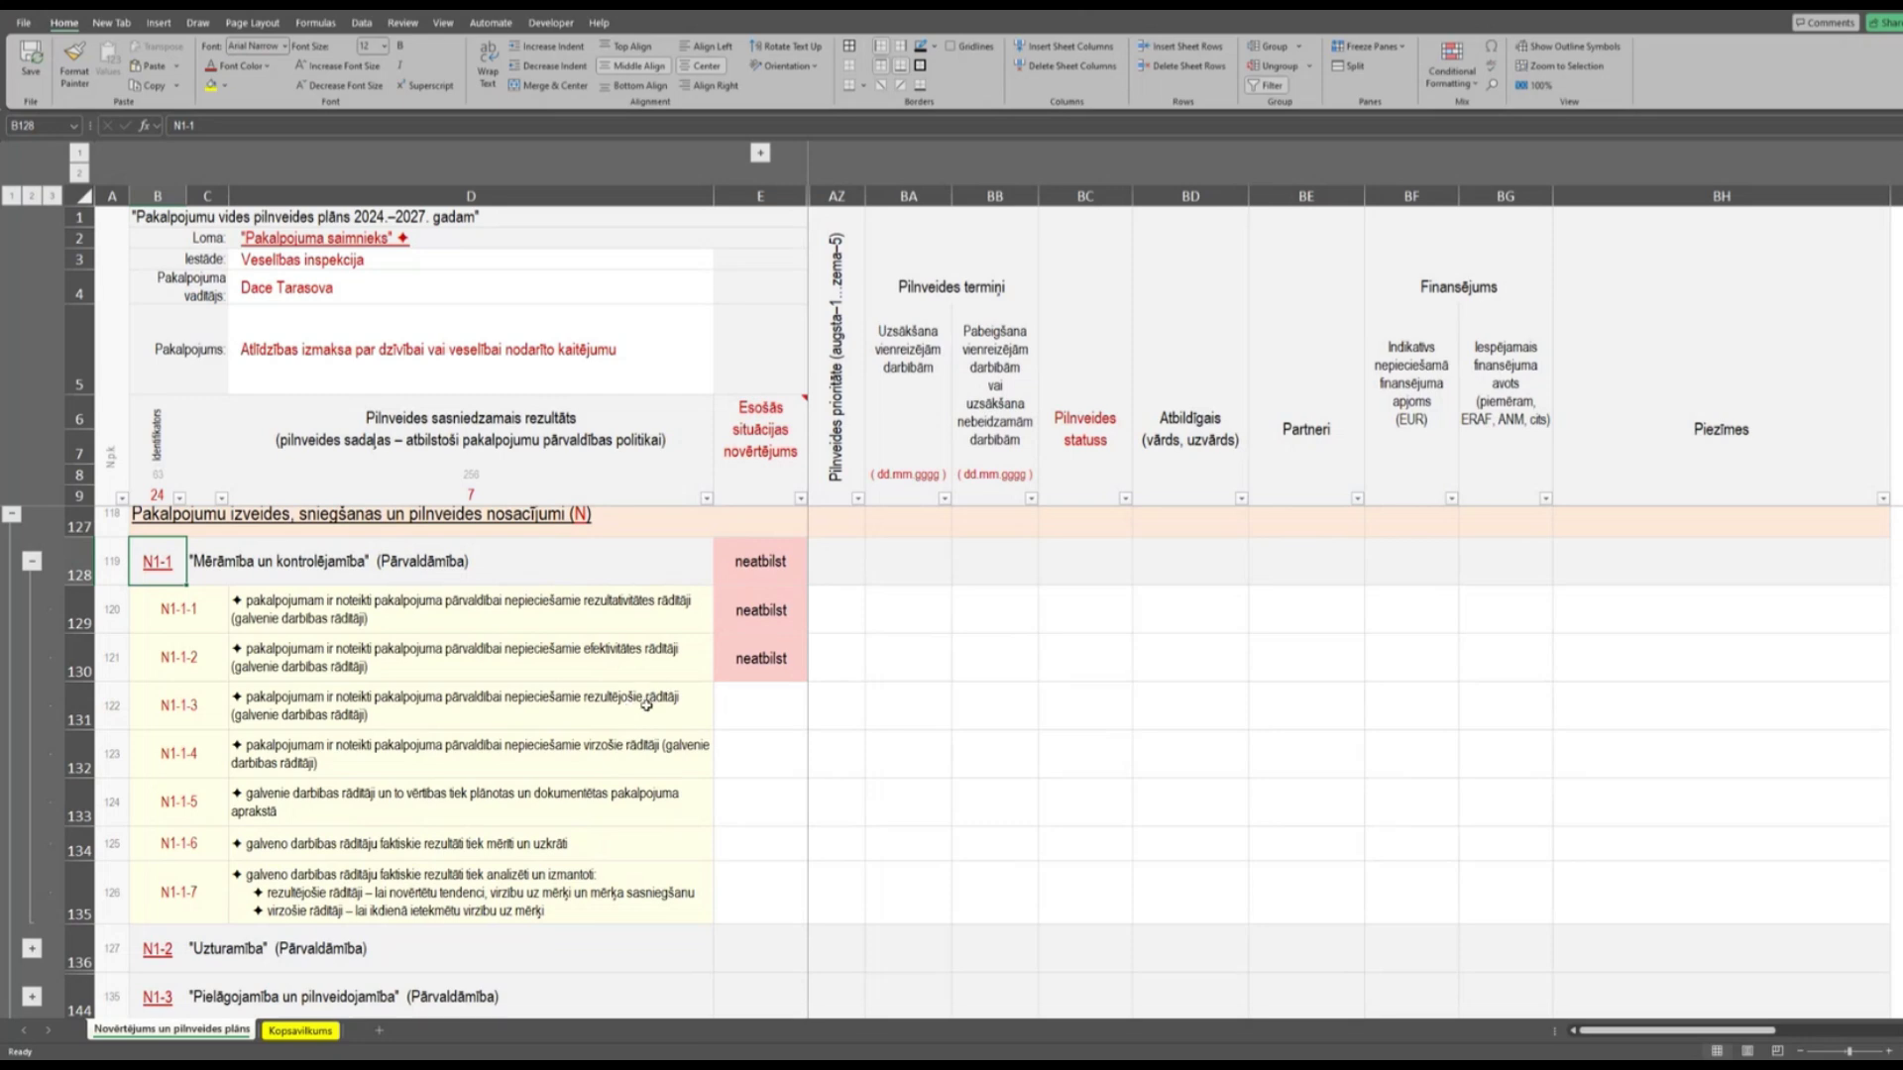
Back in the workbook, rate criteria N1-1-3 and N1-1-4 on resulting and driving indicators as "neatbilst".
left_click(750, 702)
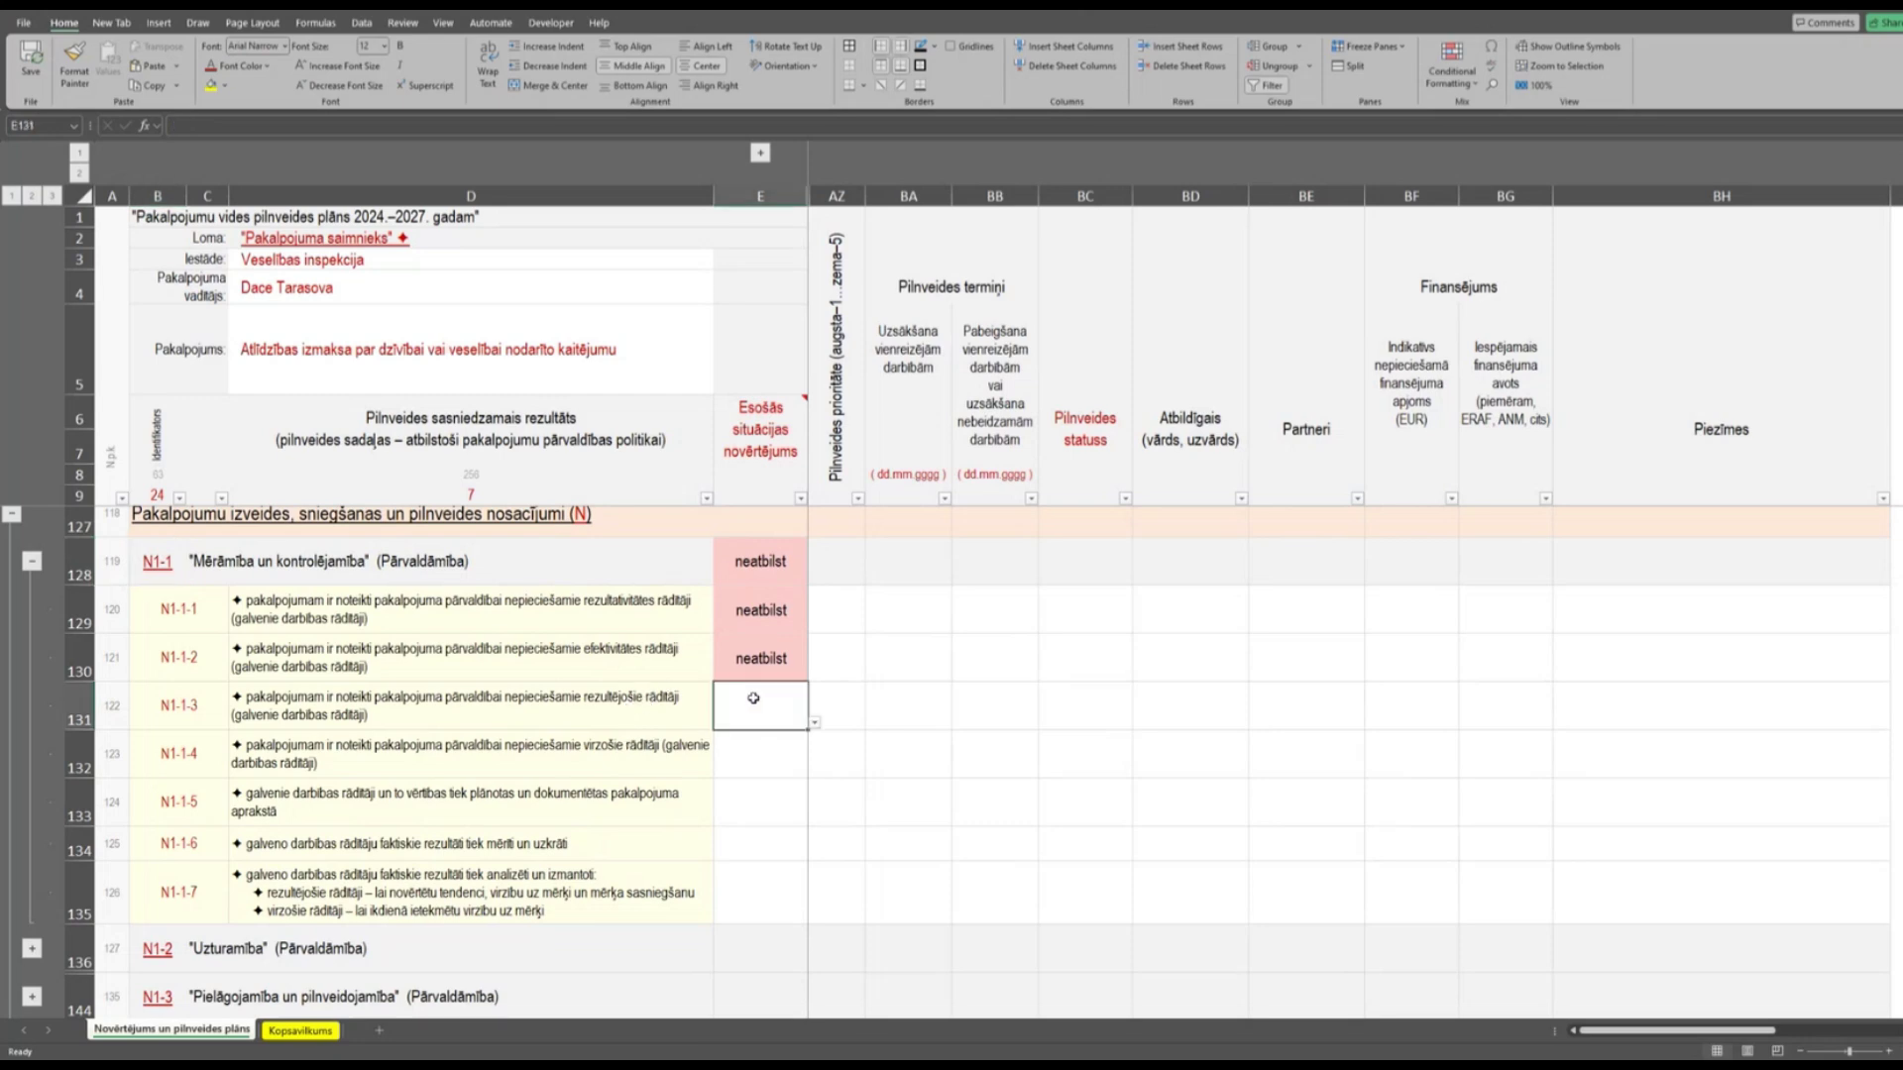
left_click(814, 724)
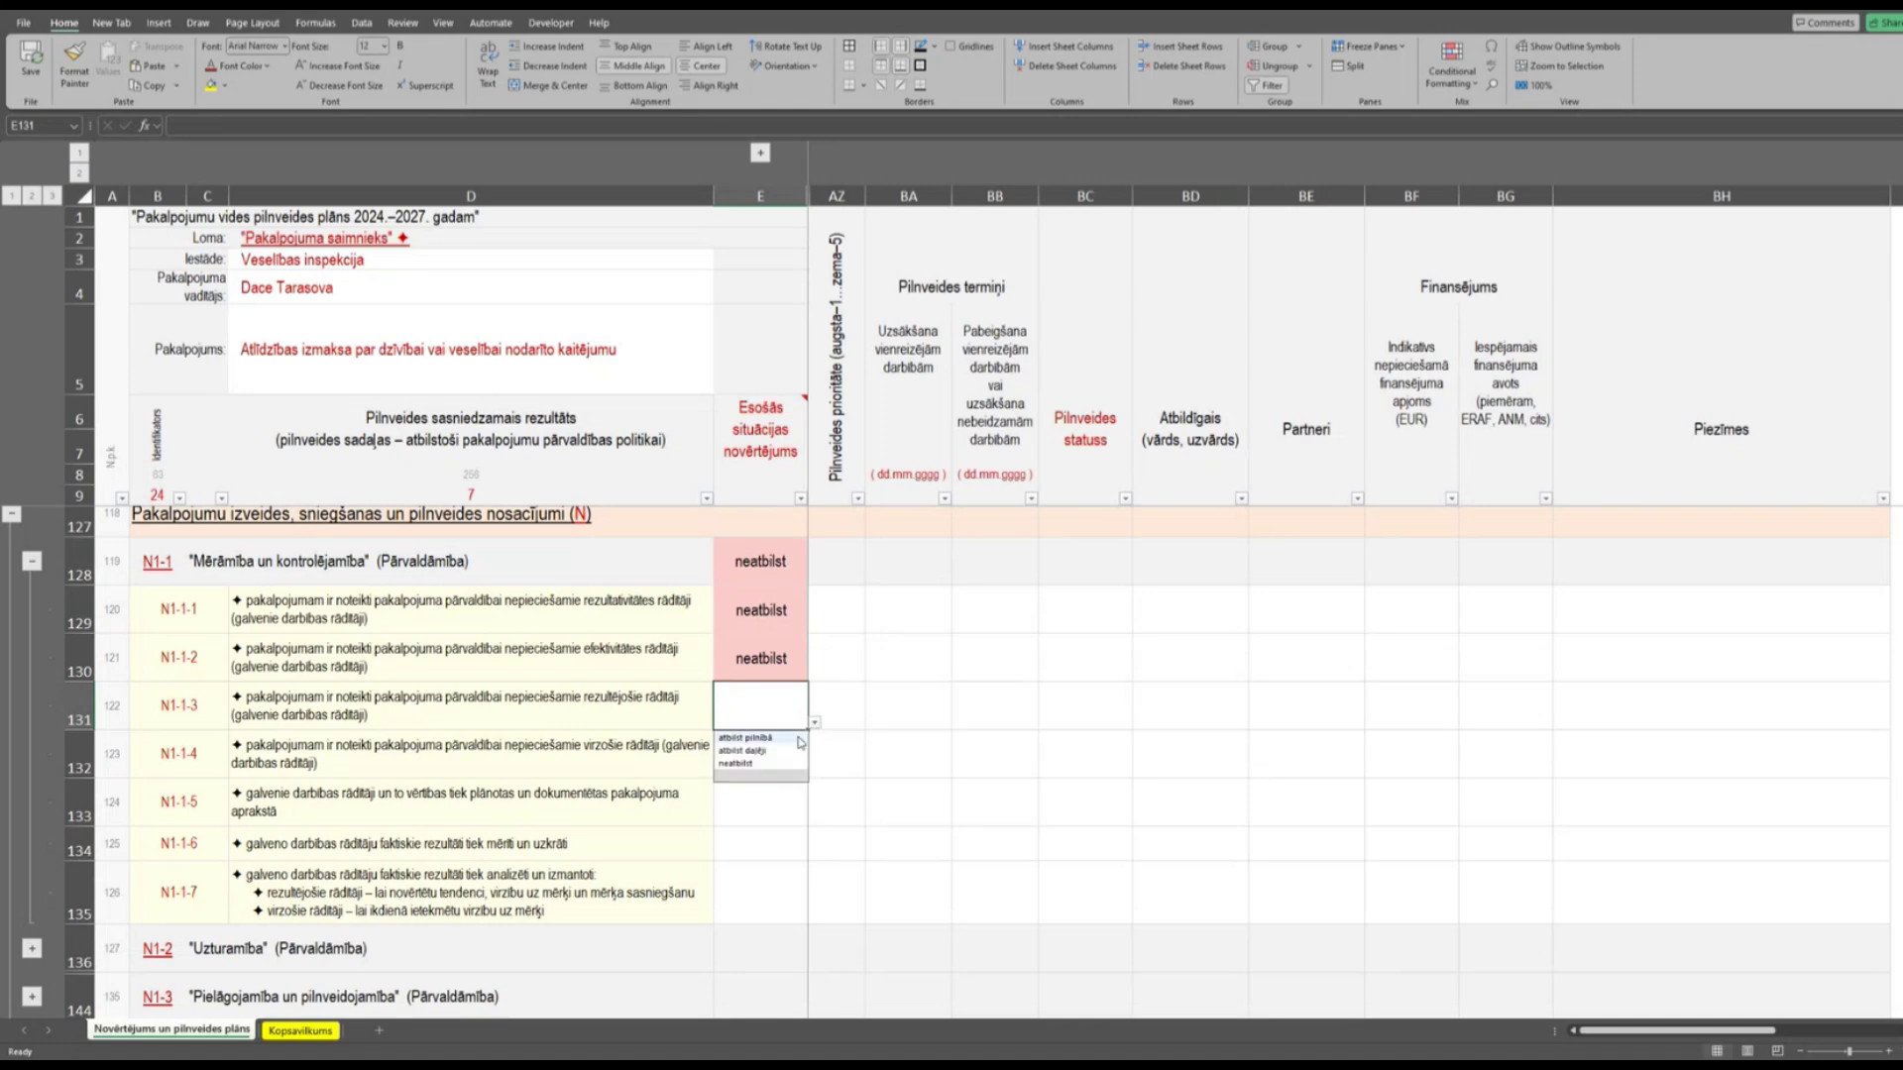
left_click(748, 765)
left_click(594, 756)
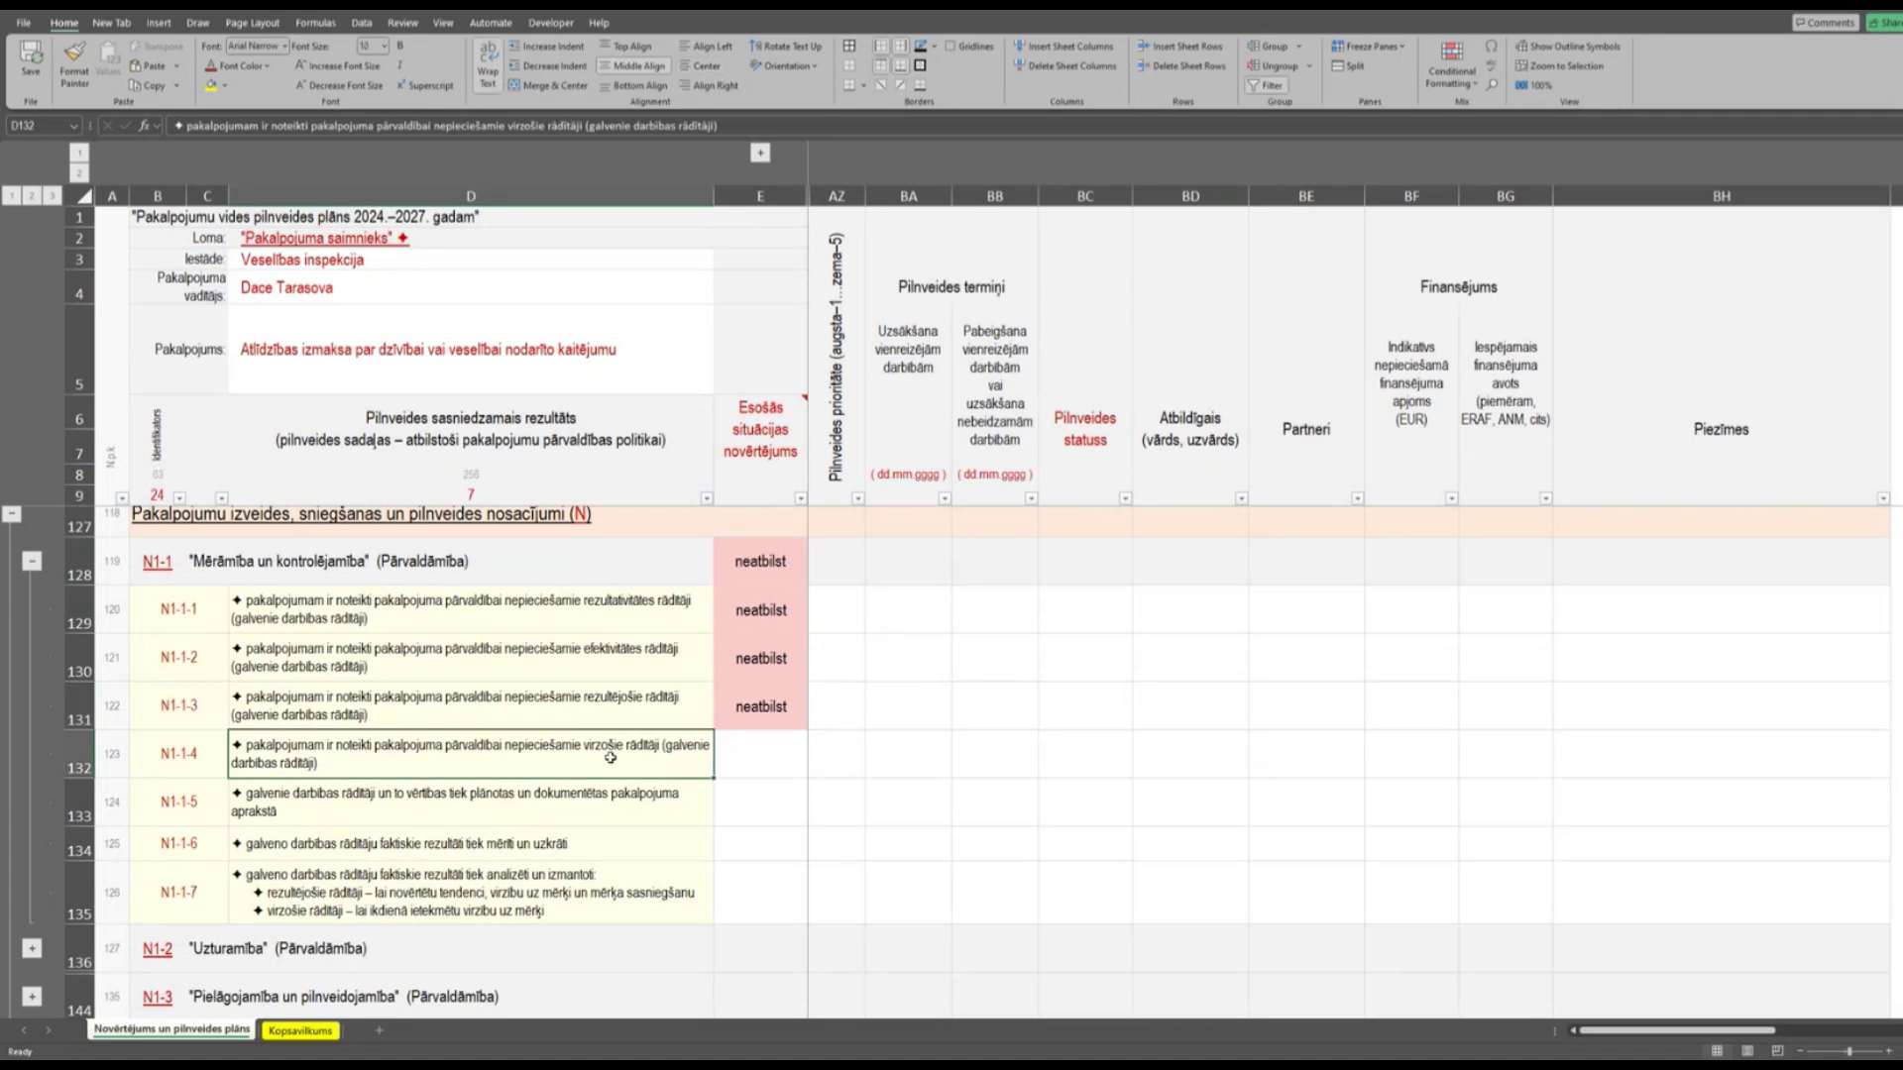
left_click(769, 756)
left_click(816, 772)
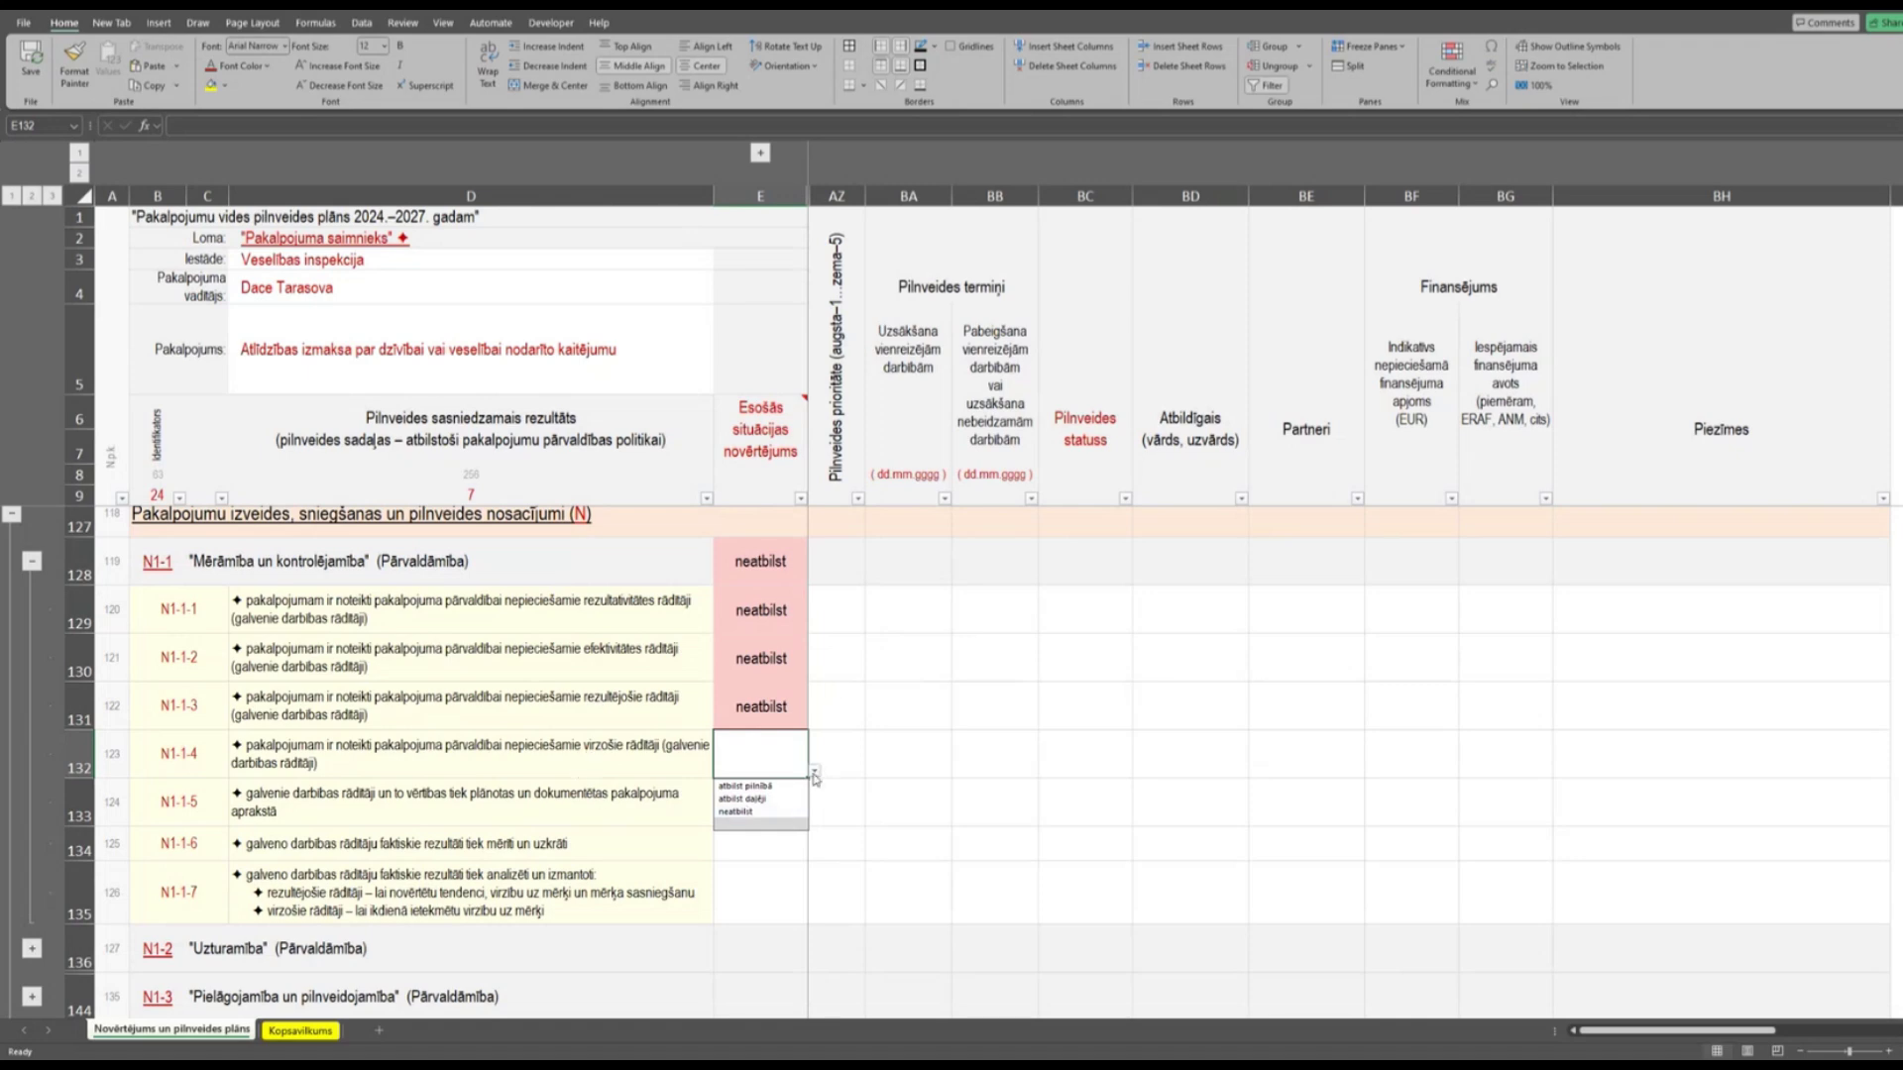
left_click(741, 812)
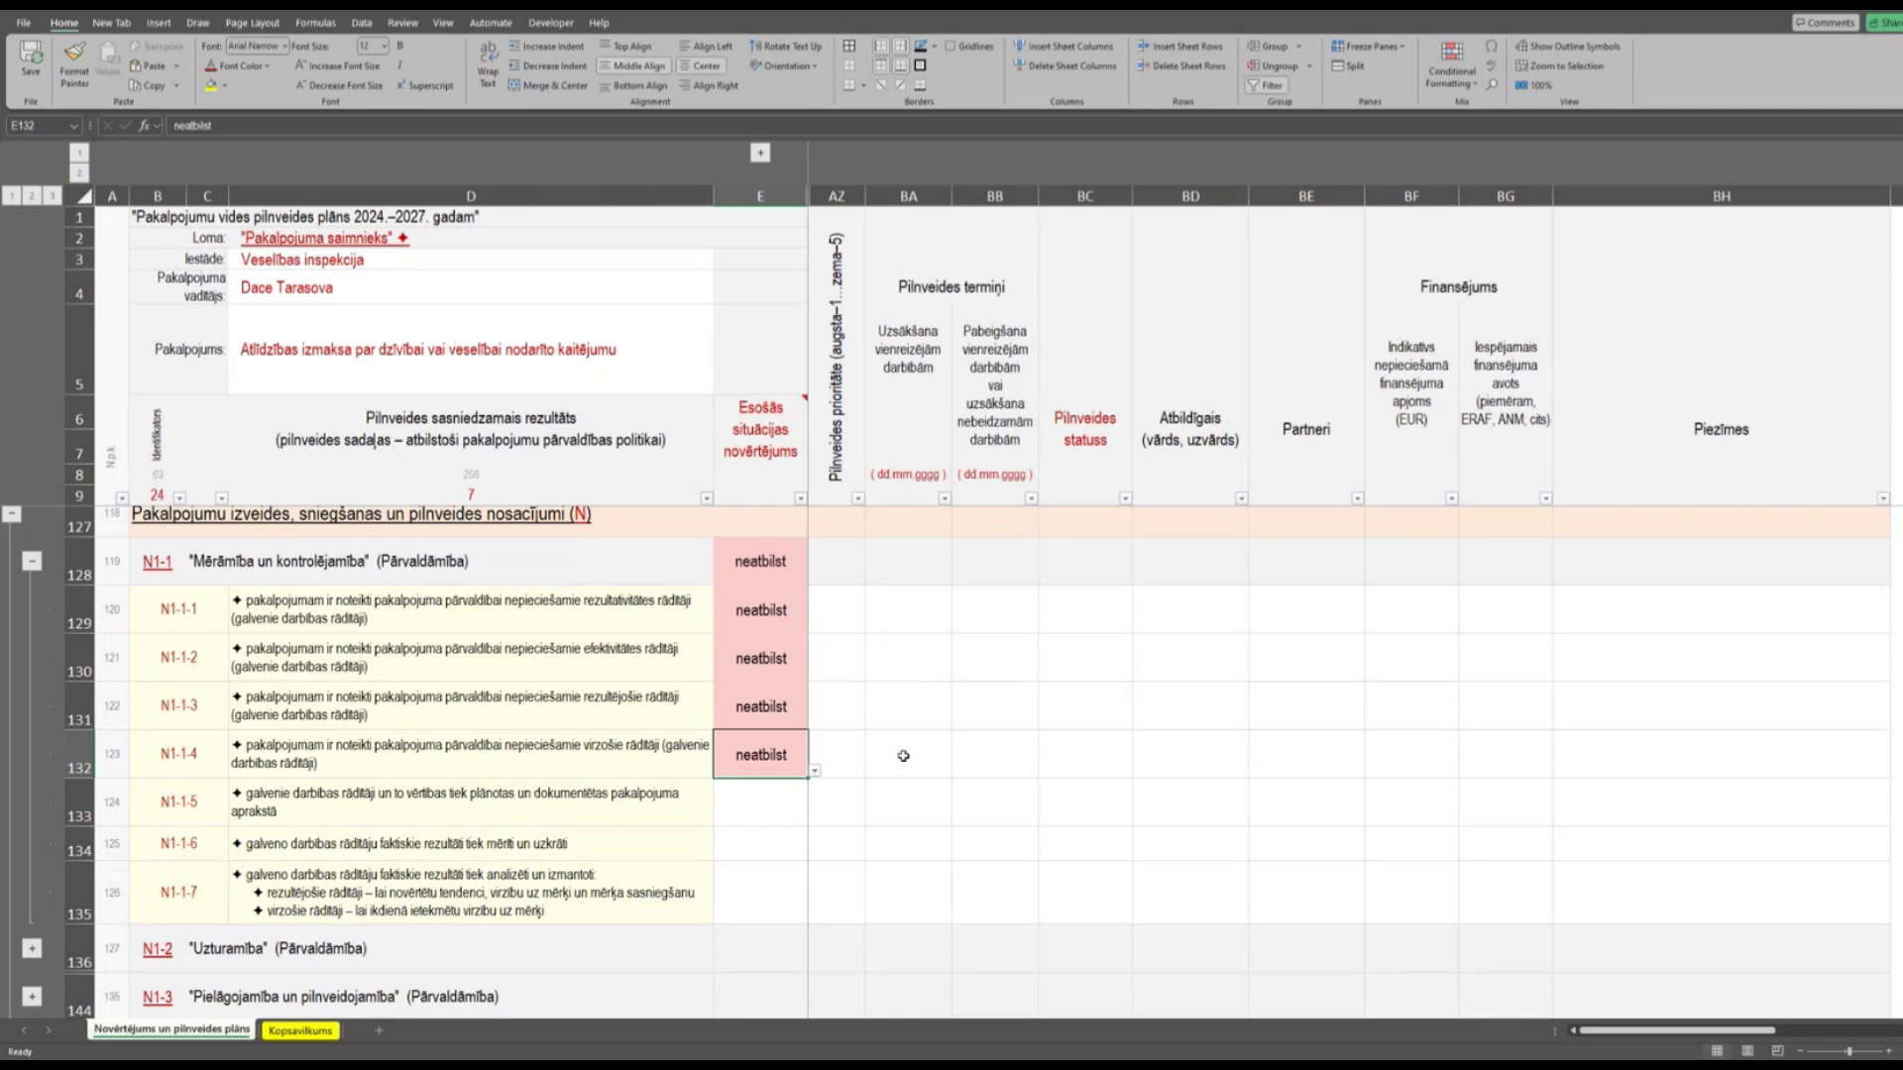
Rate criteria N1-1-5 and N1-1-6 on planning and measuring the indicators as "neatbilst".
left_click(340, 795)
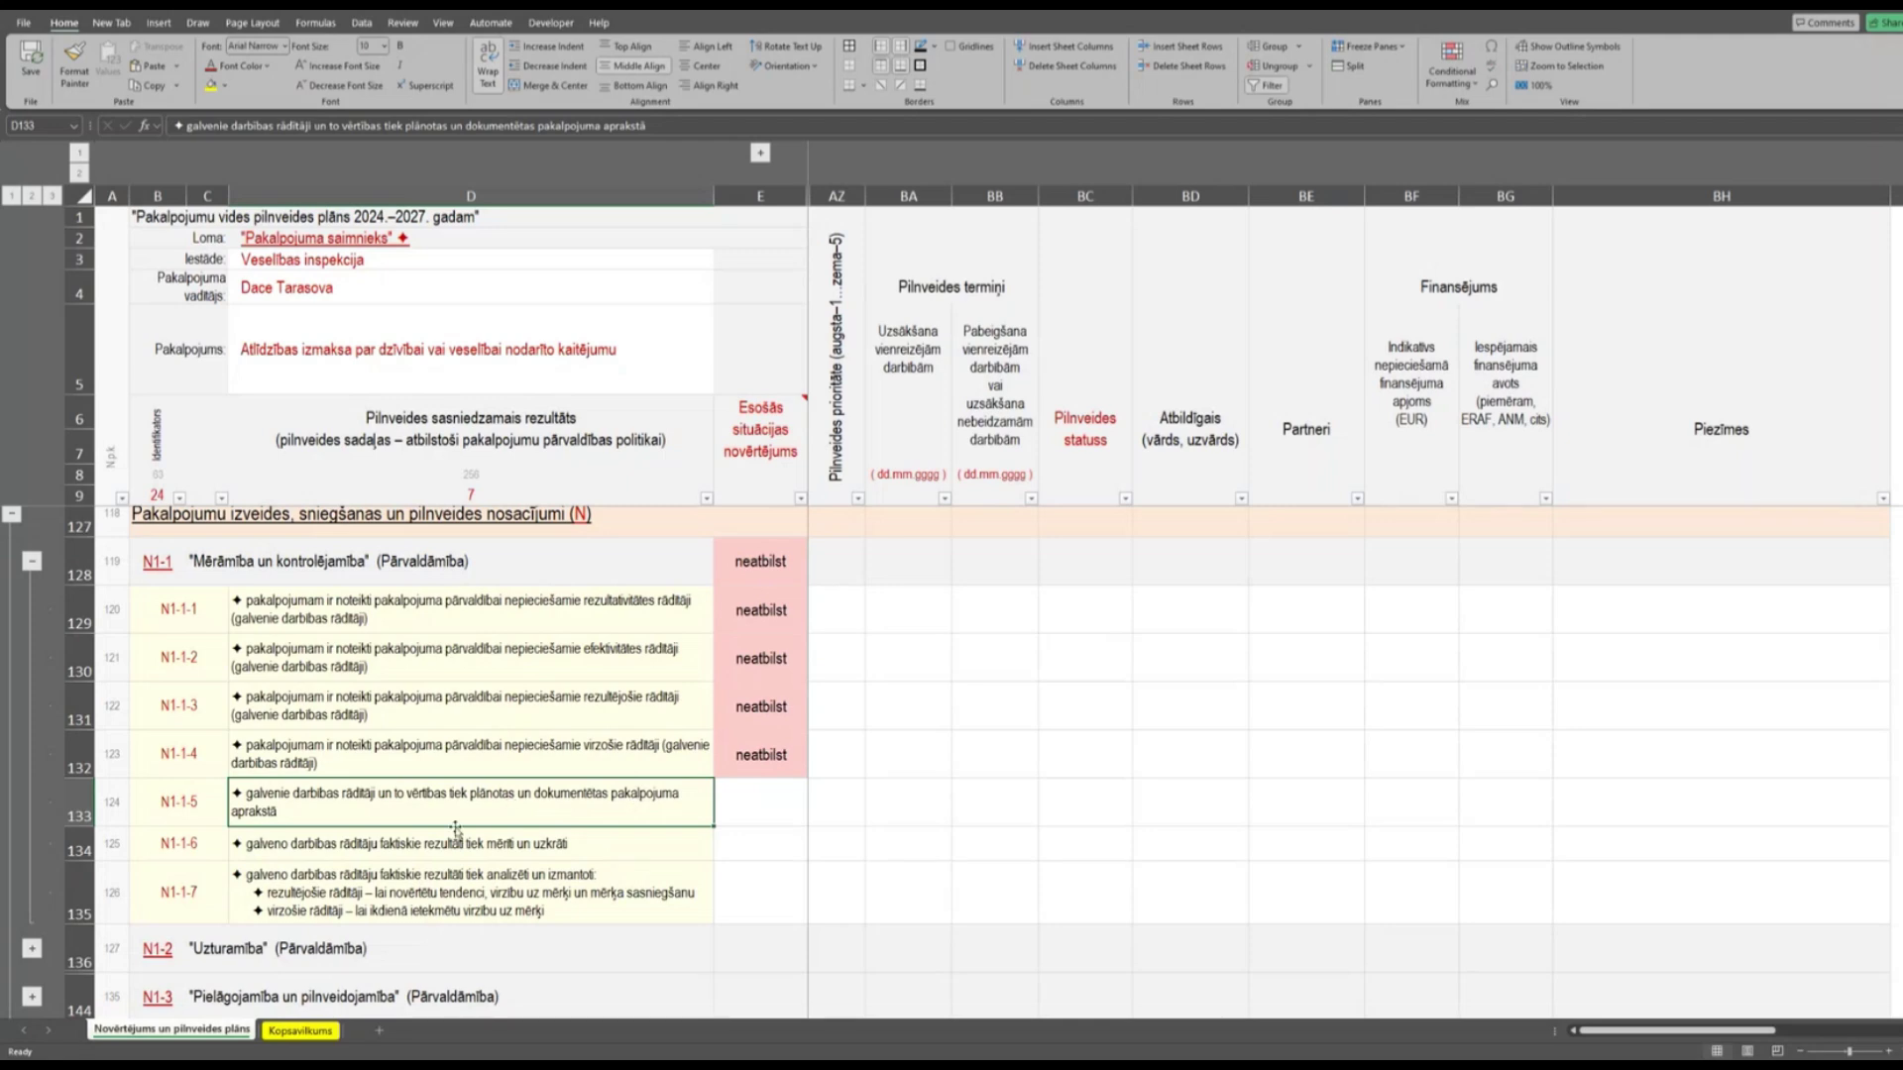
left_click(801, 811)
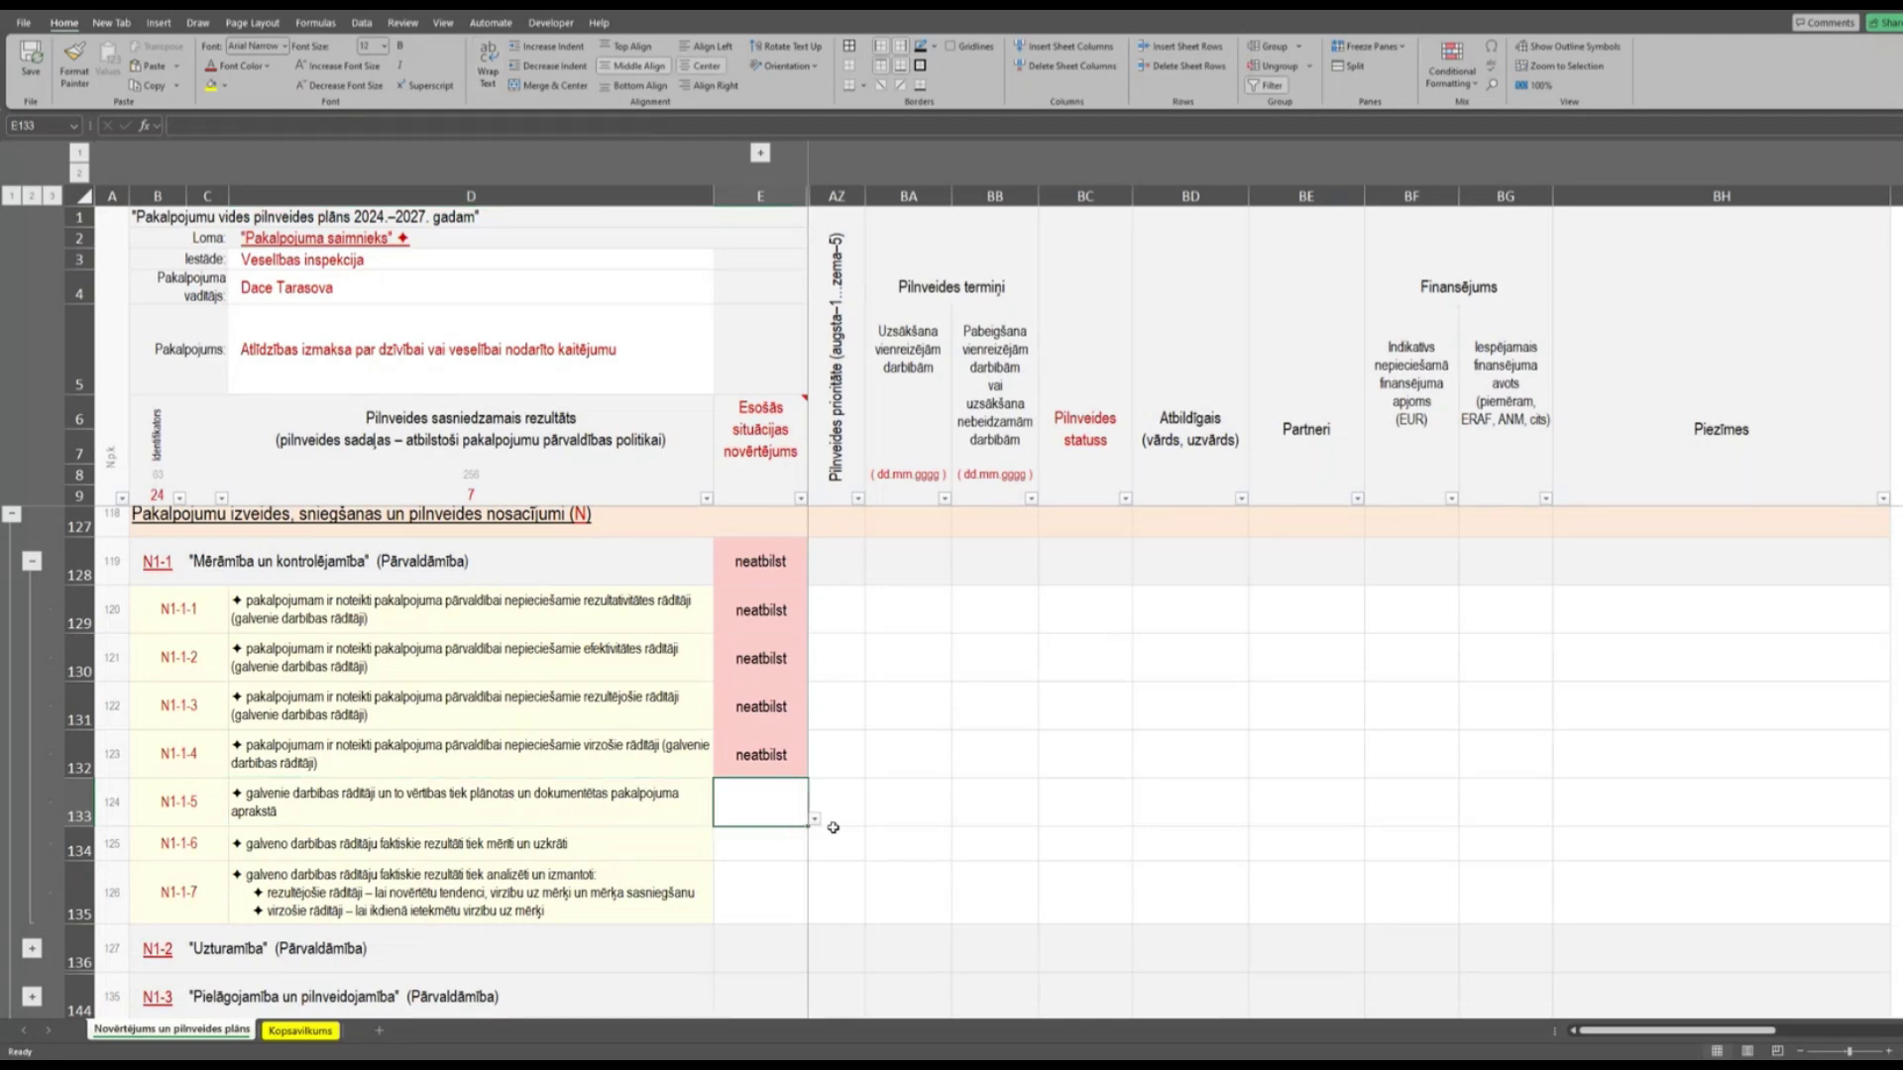
left_click(815, 819)
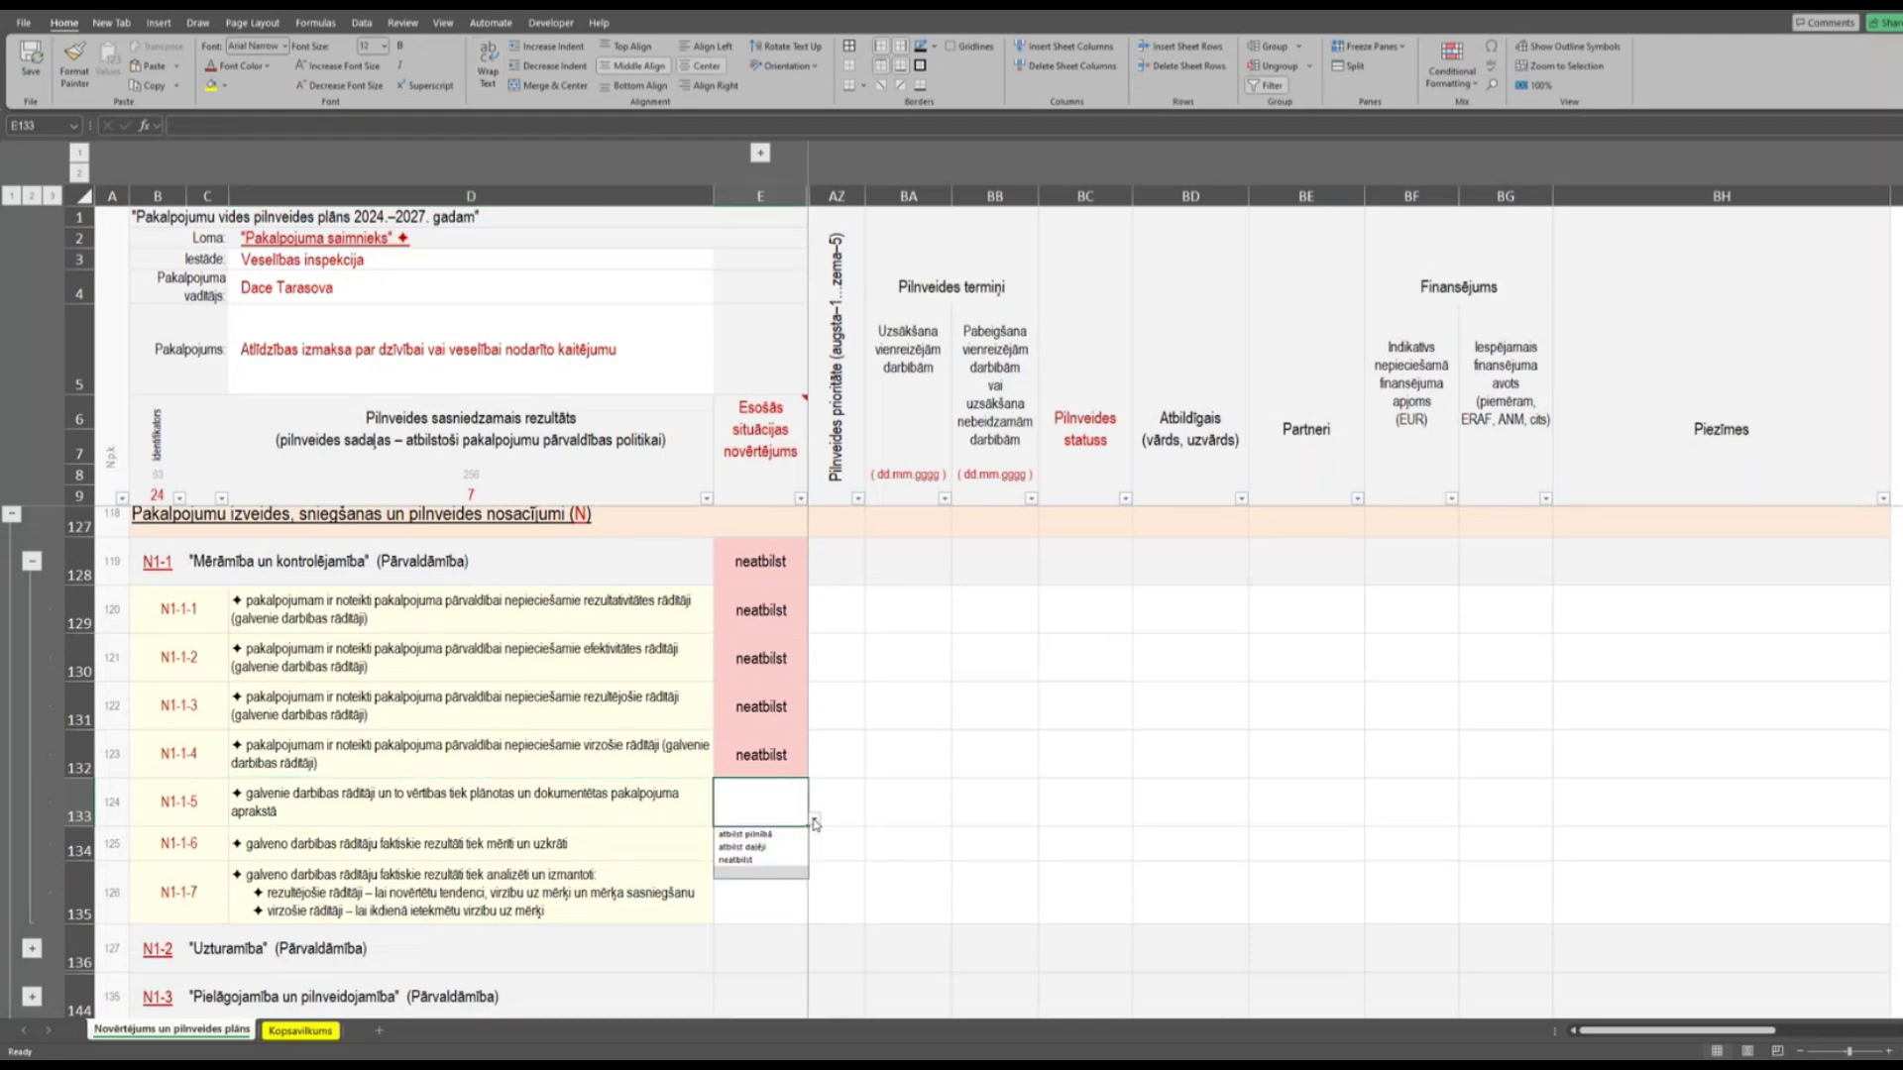
left_click(738, 859)
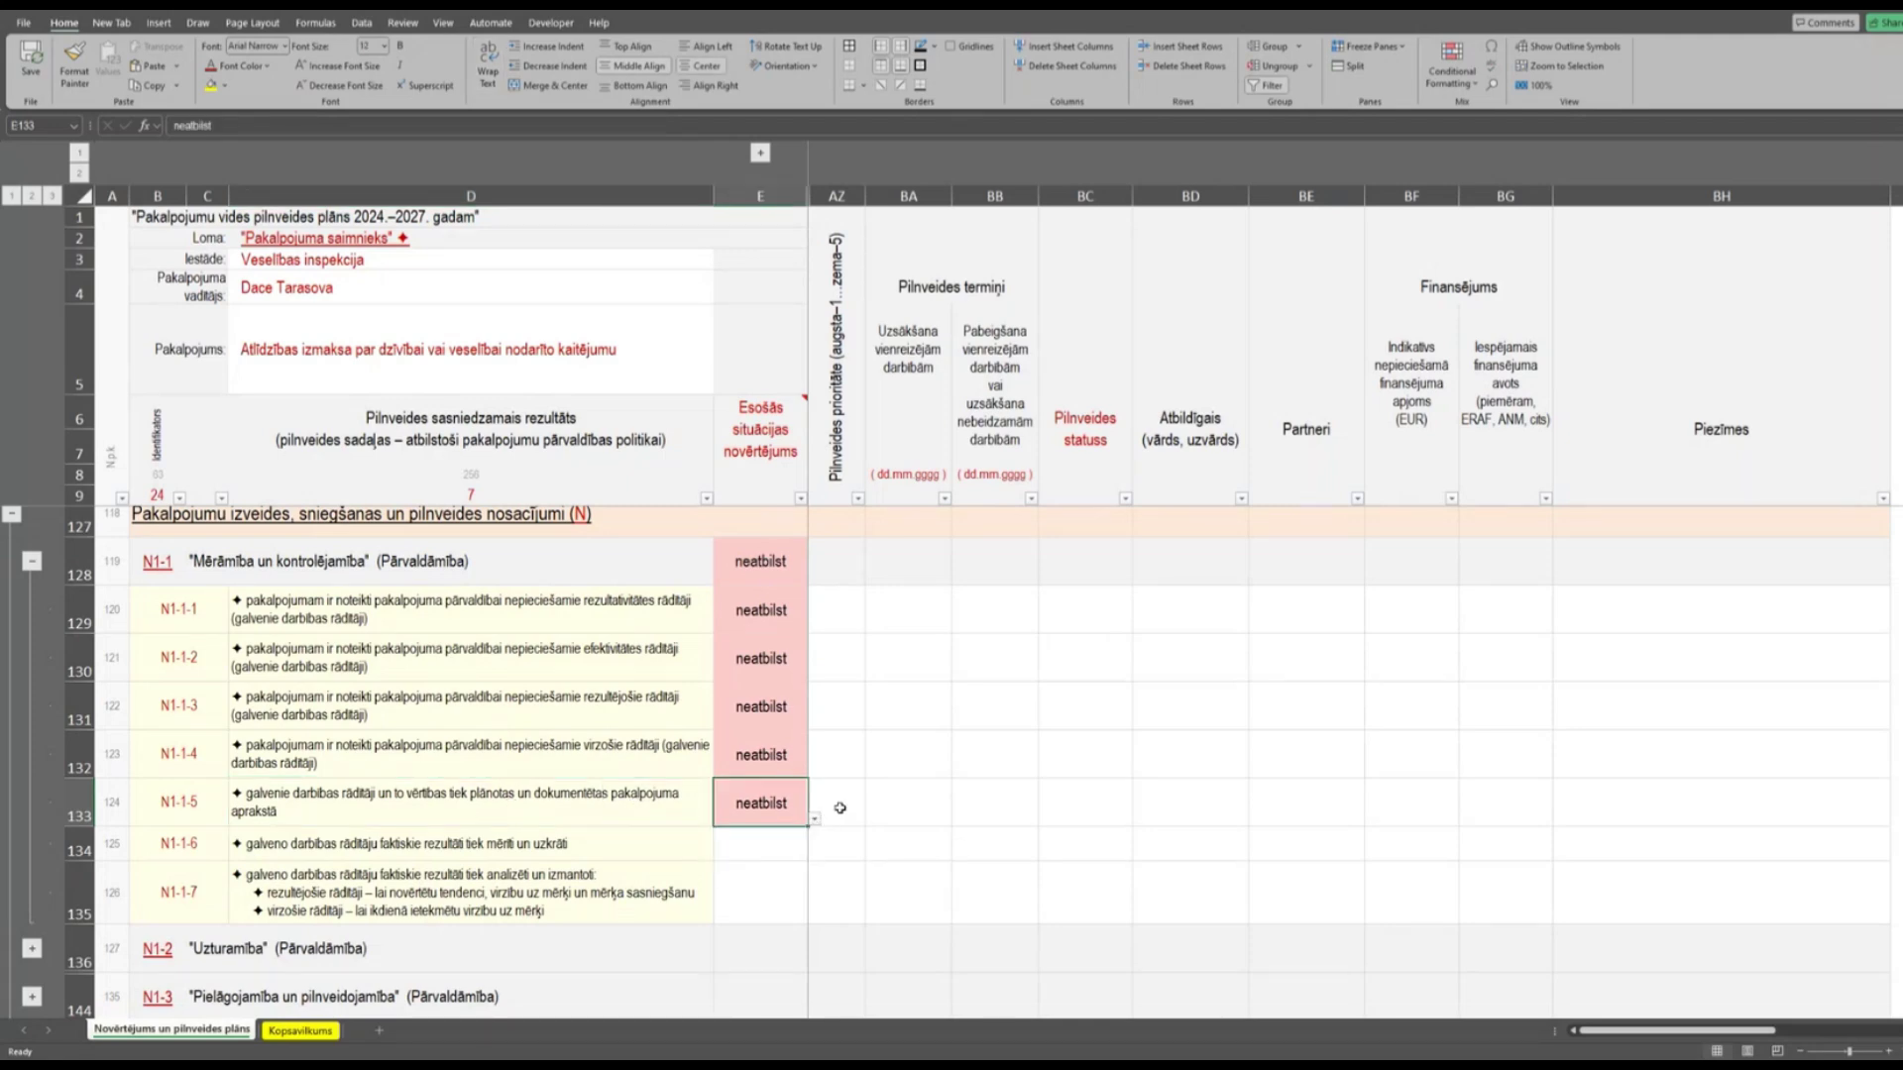
left_click(591, 844)
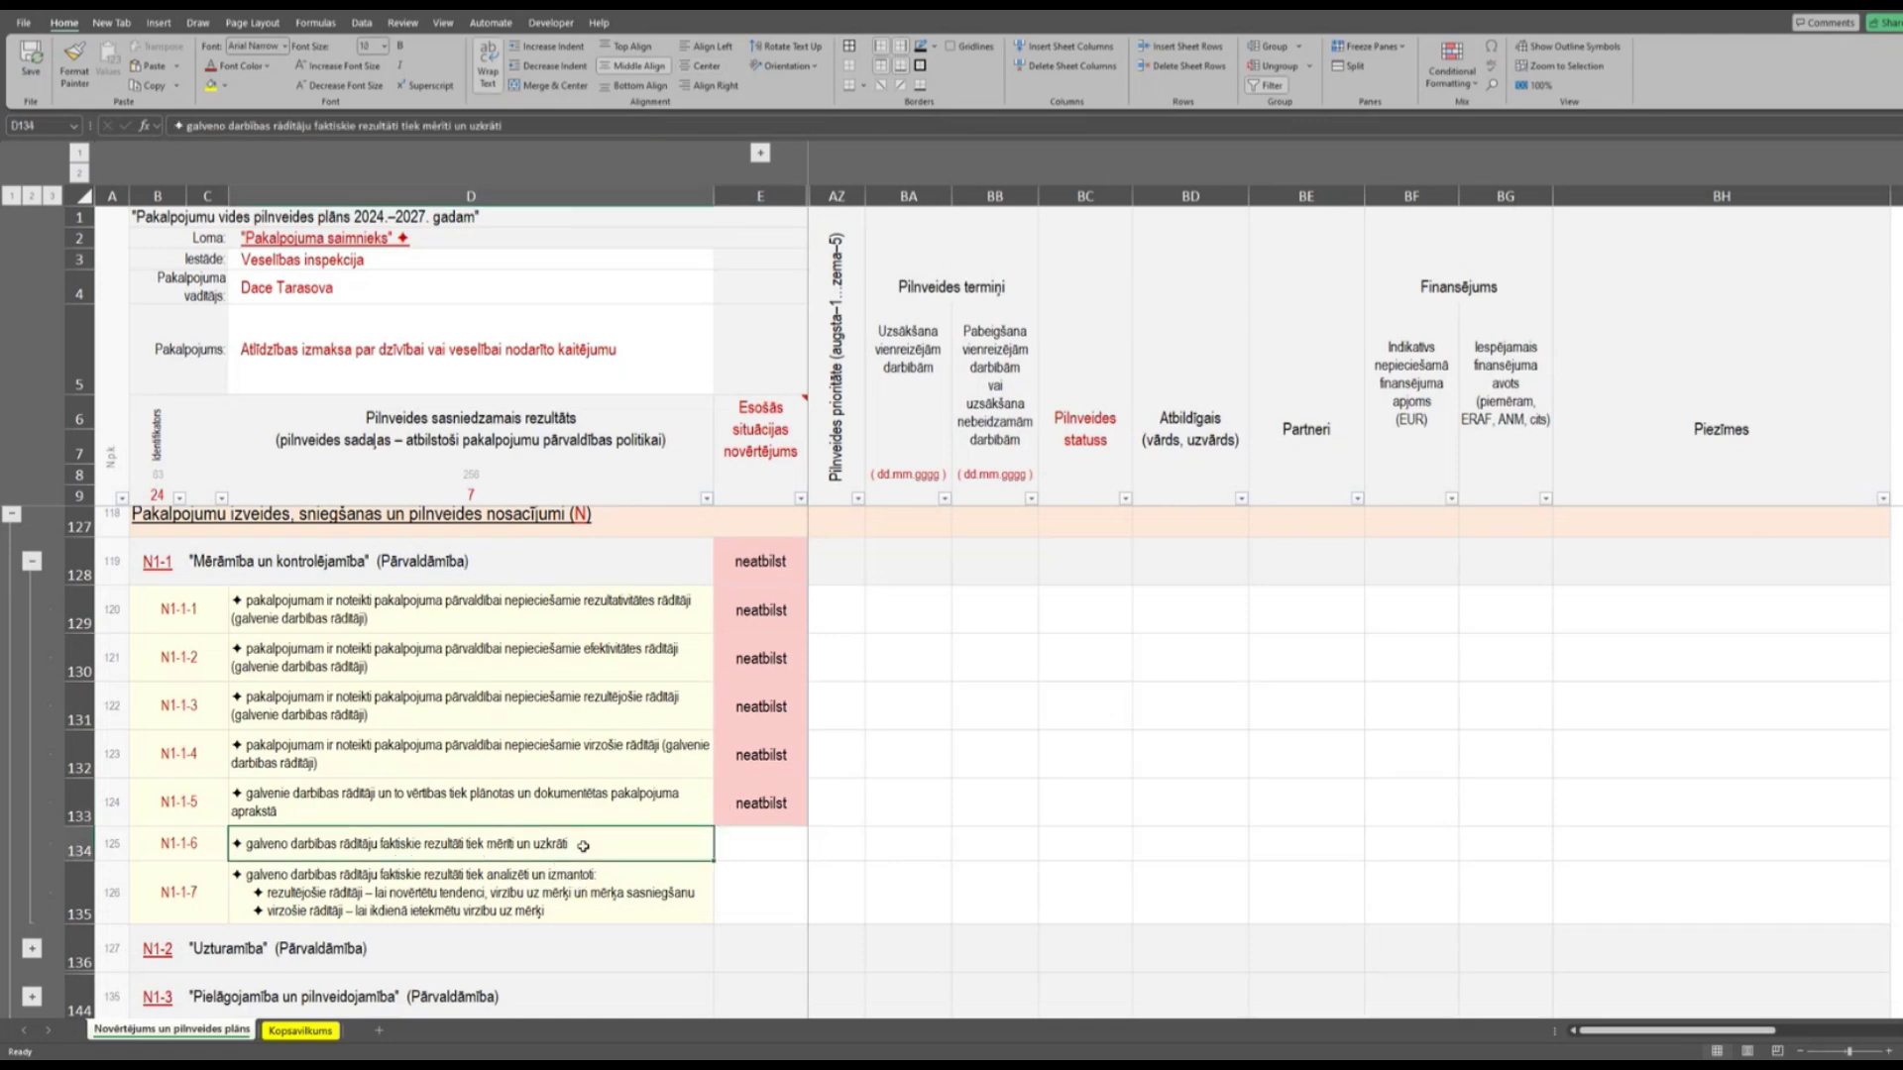
left_click(798, 839)
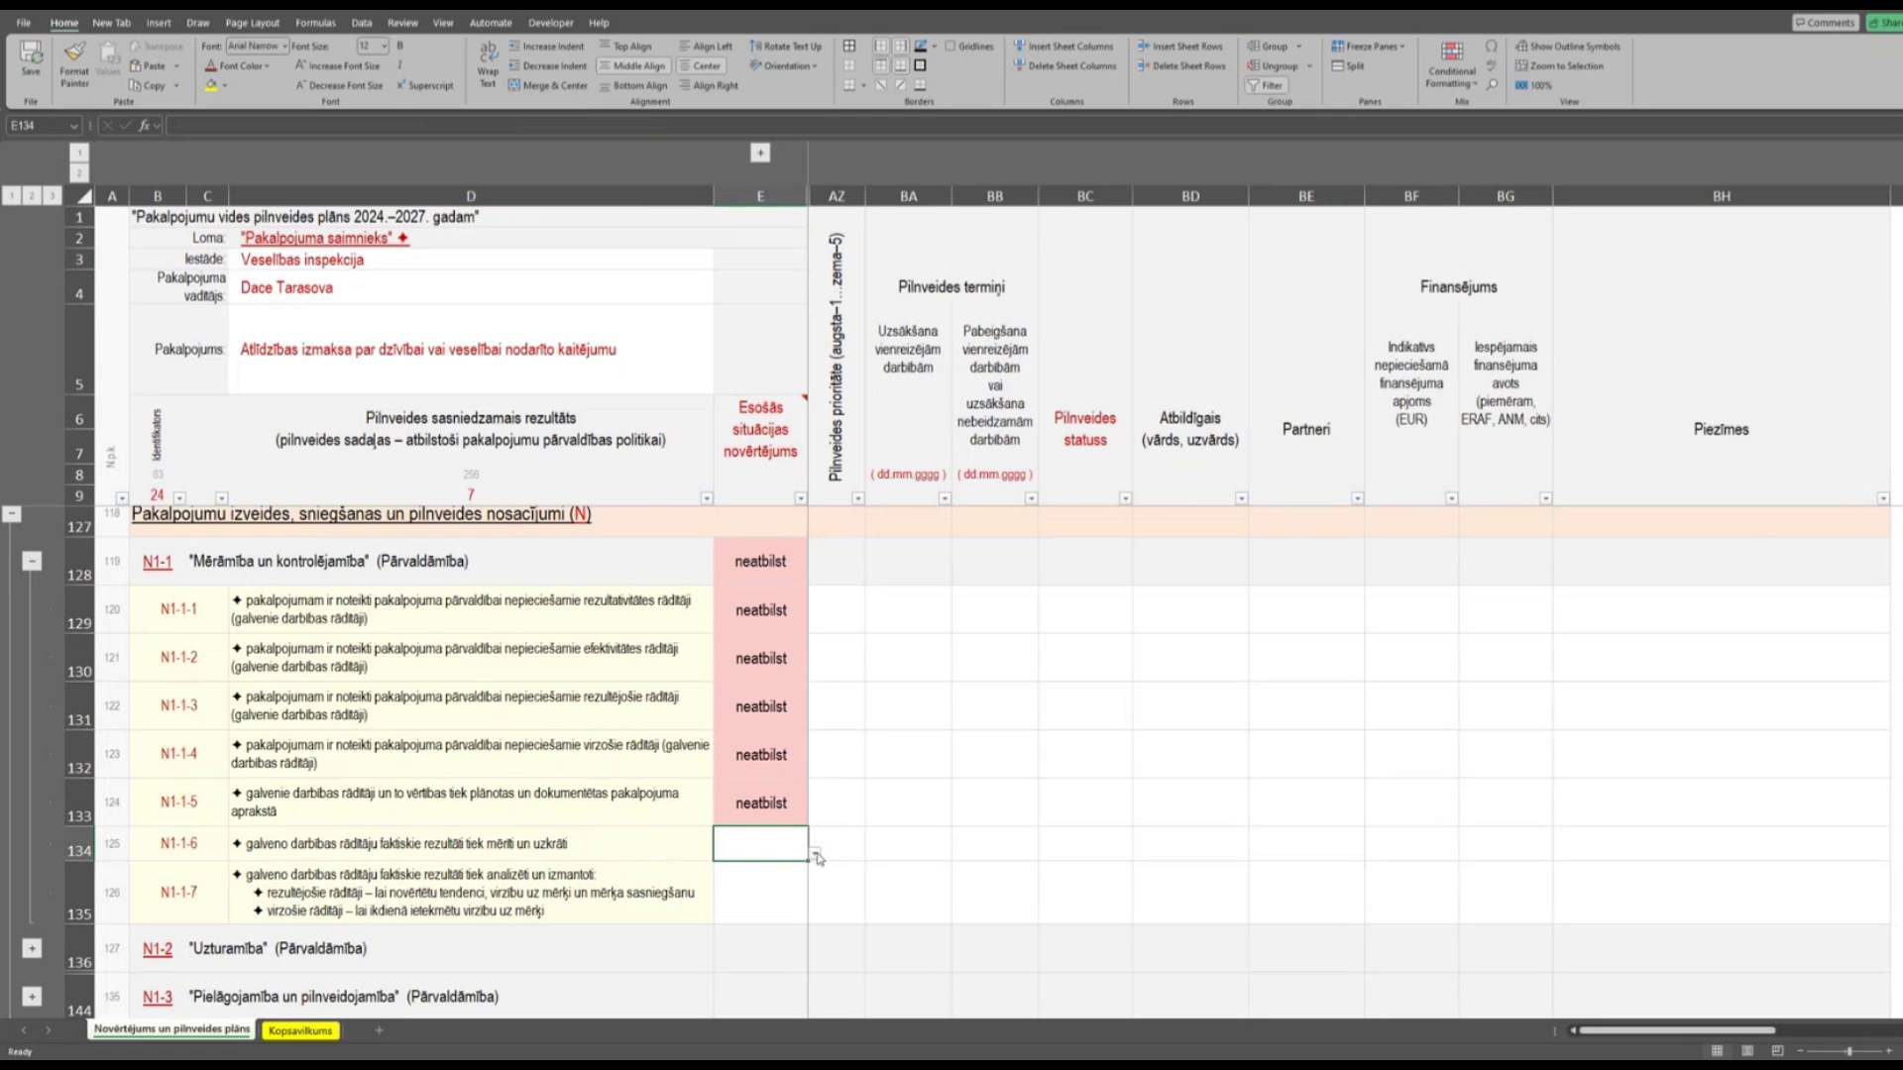
left_click(815, 854)
left_click(750, 895)
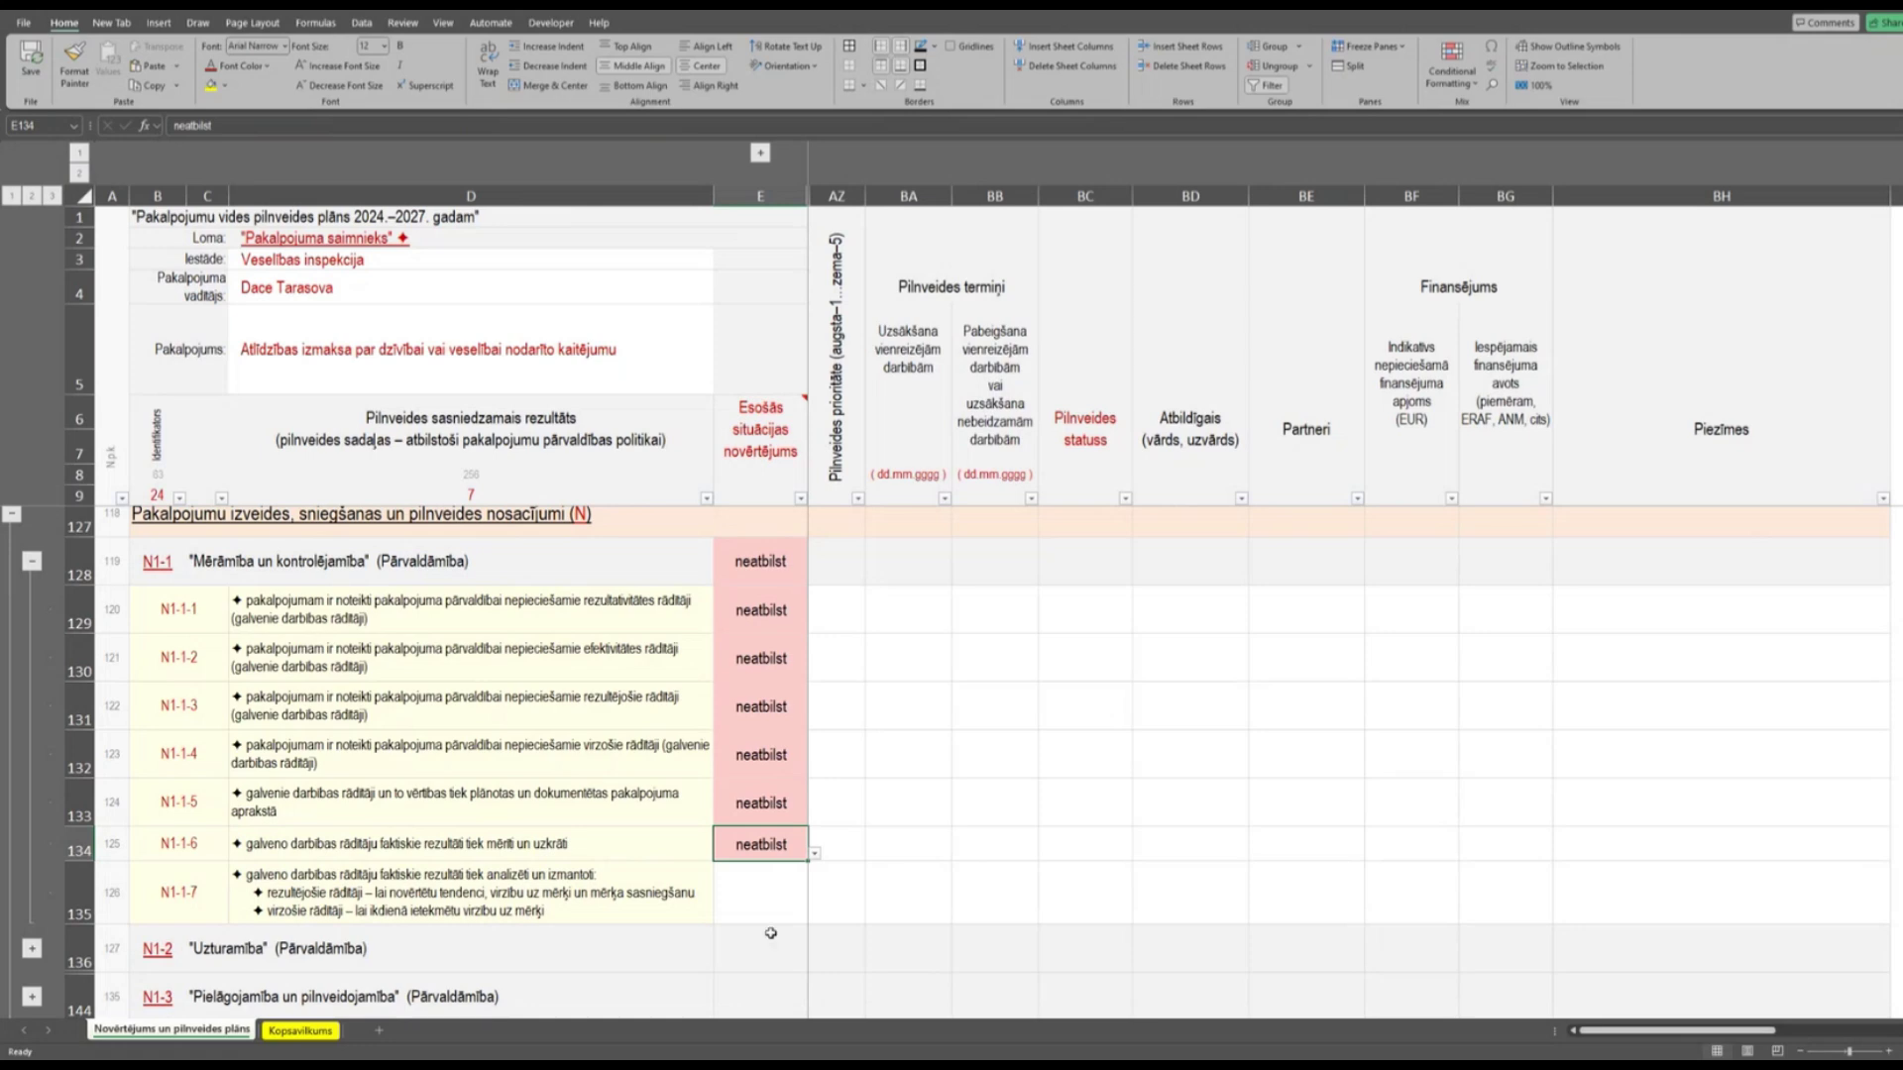
Rate criterion N1-1-7 on analysing and using the indicator results as "neatbilst".
left_click(495, 898)
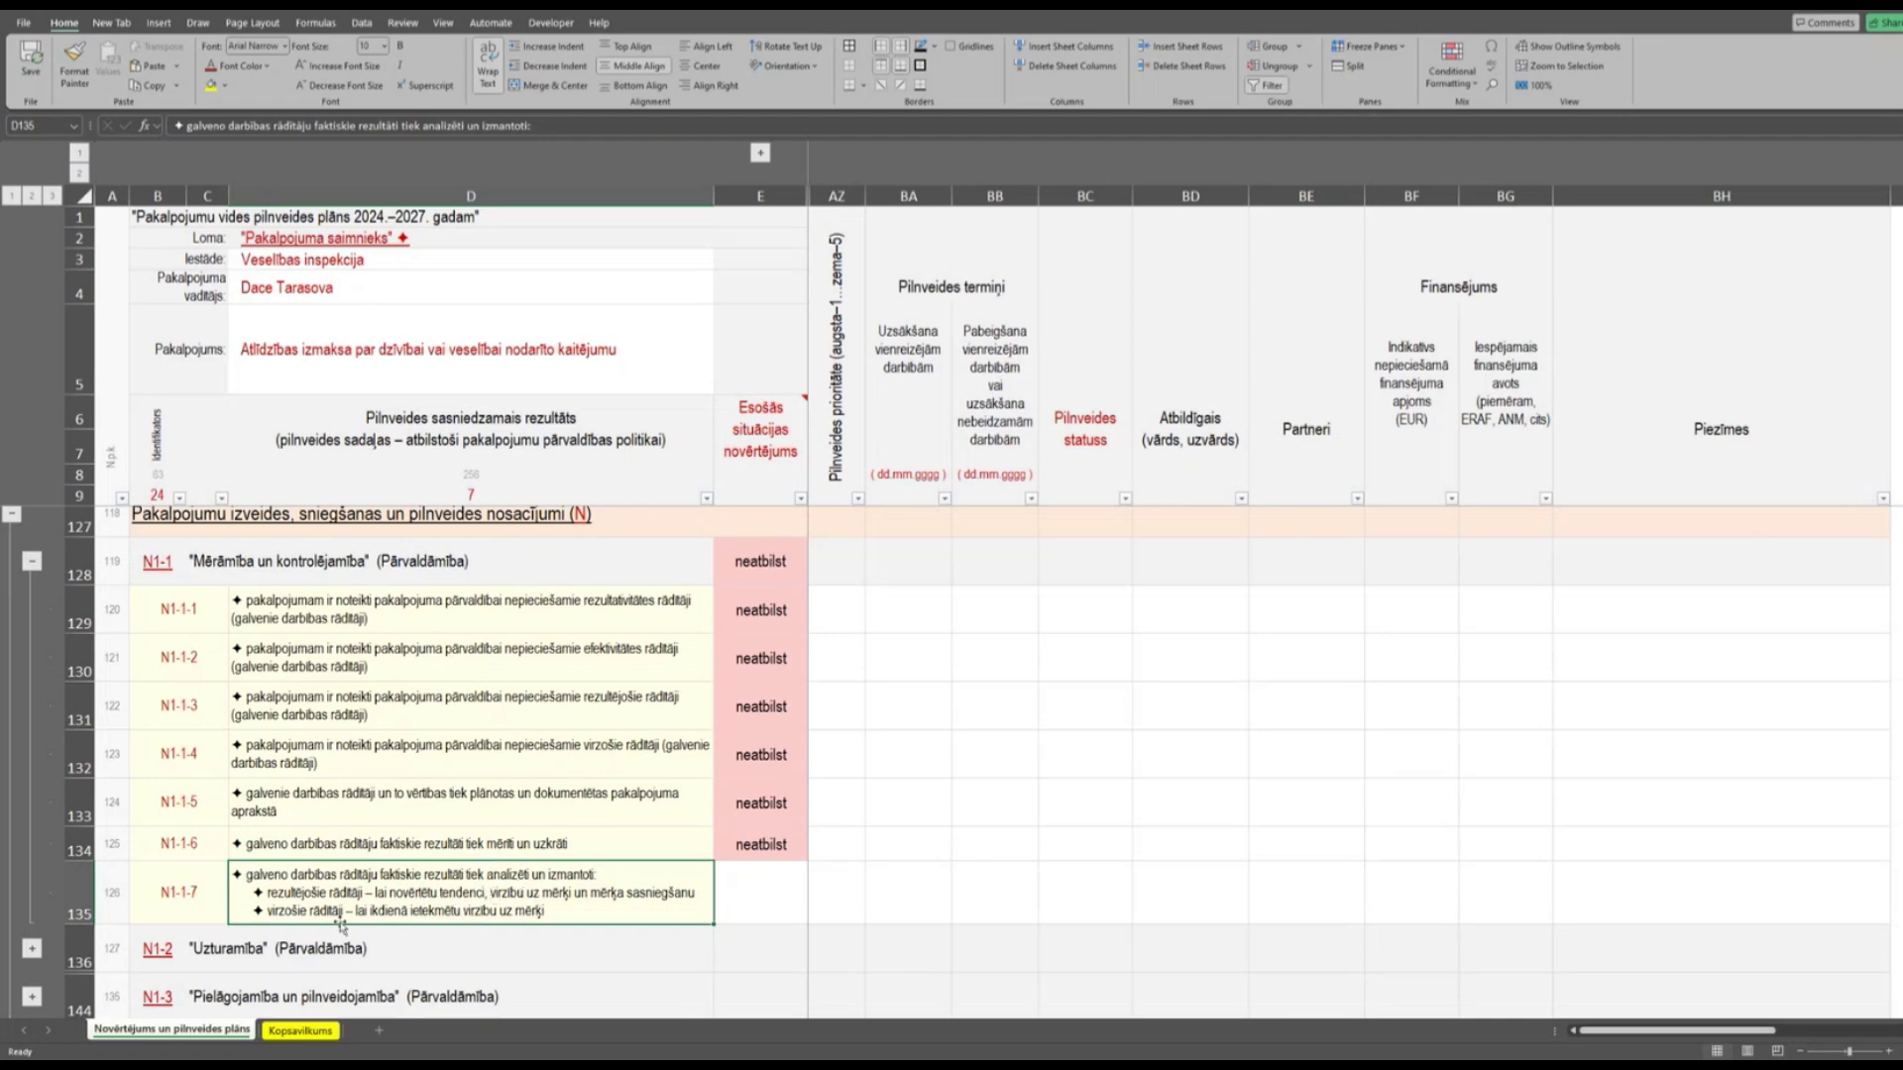
left_click(774, 896)
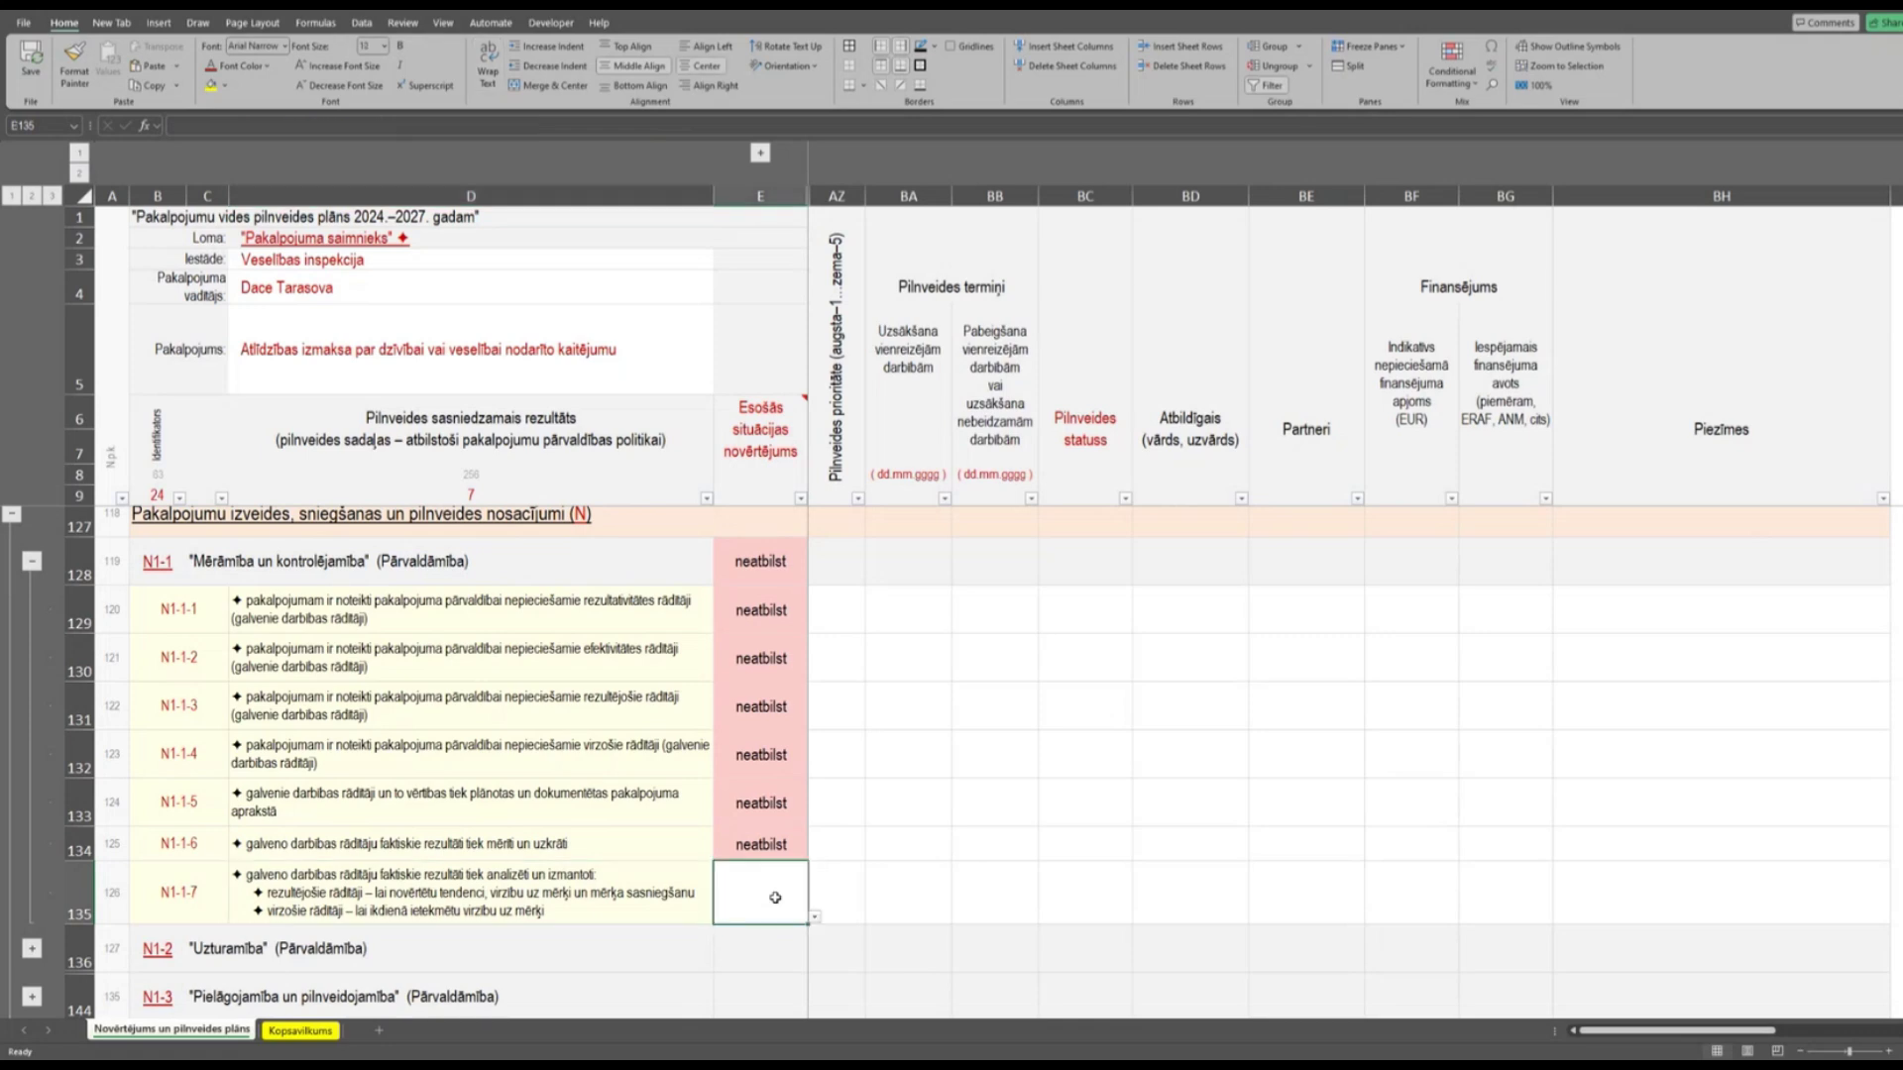
left_click(815, 918)
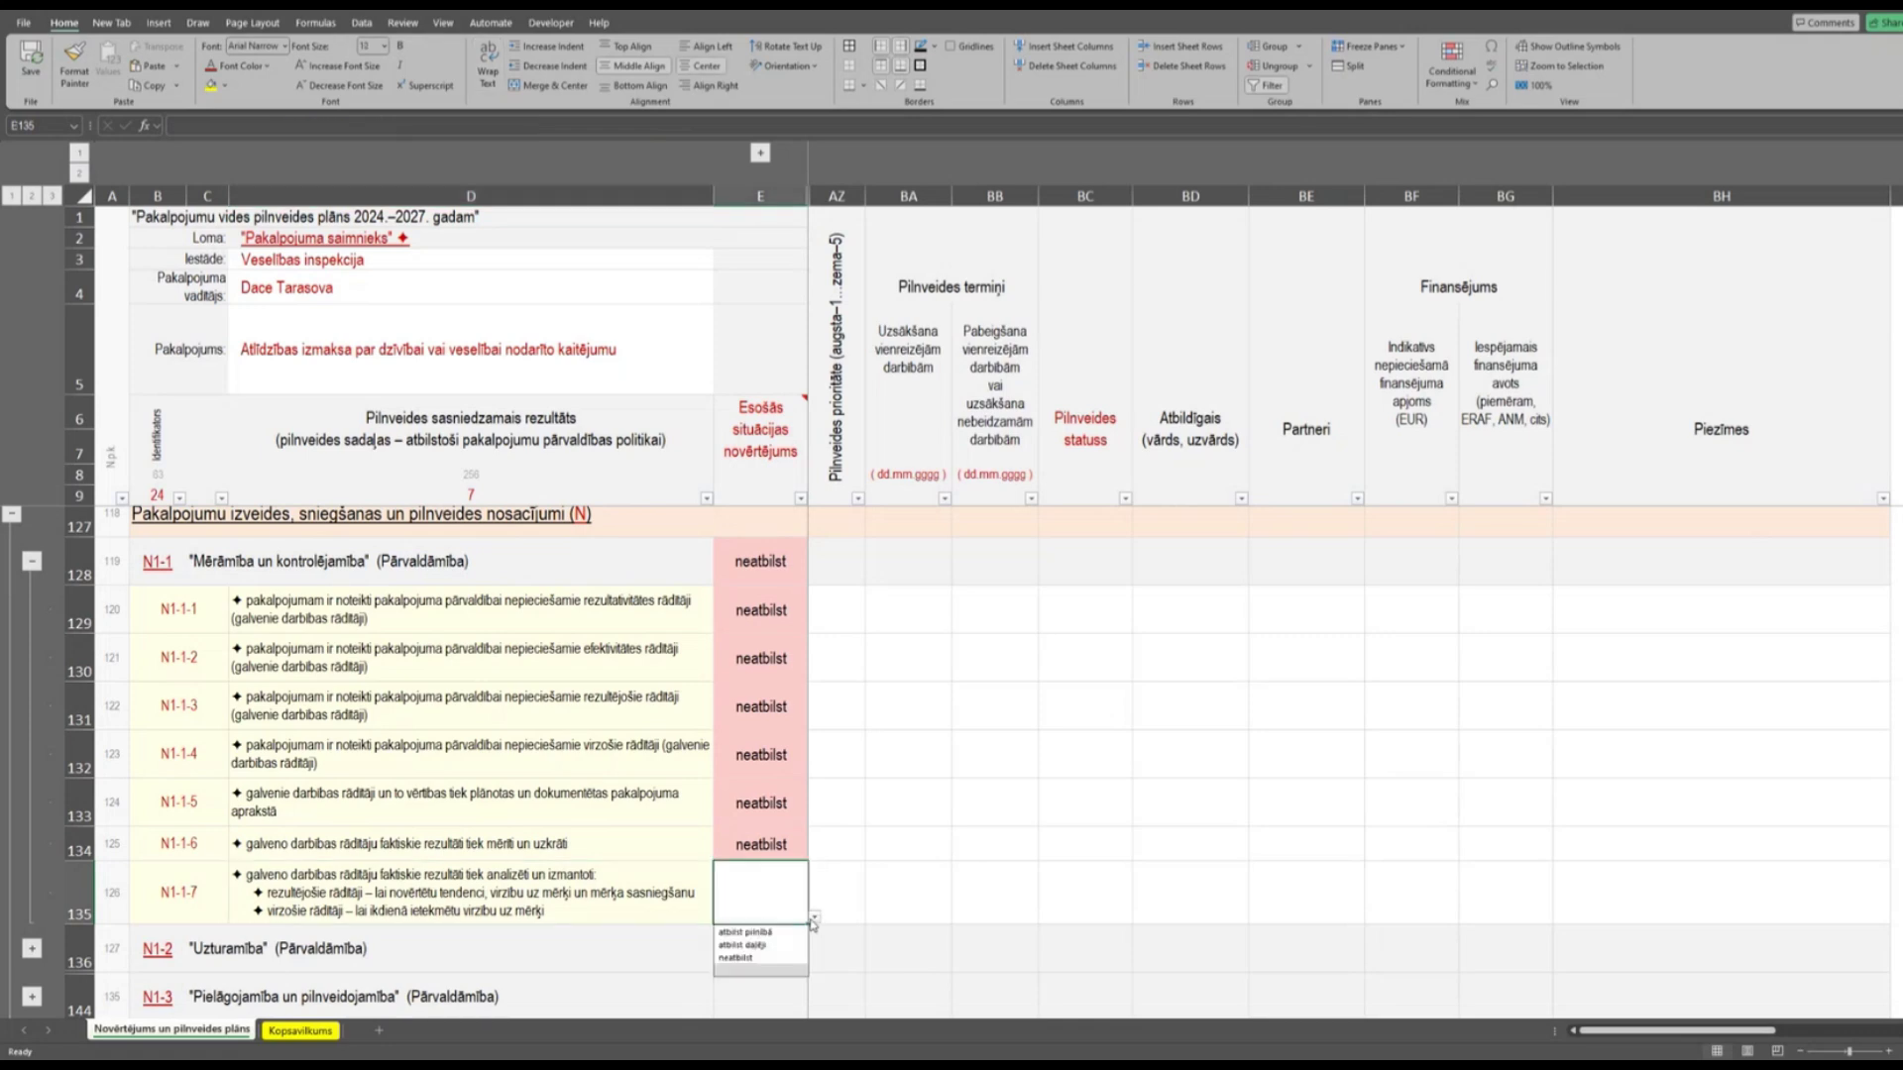
left_click(753, 958)
key("Up")
key("Up")
key("Left")
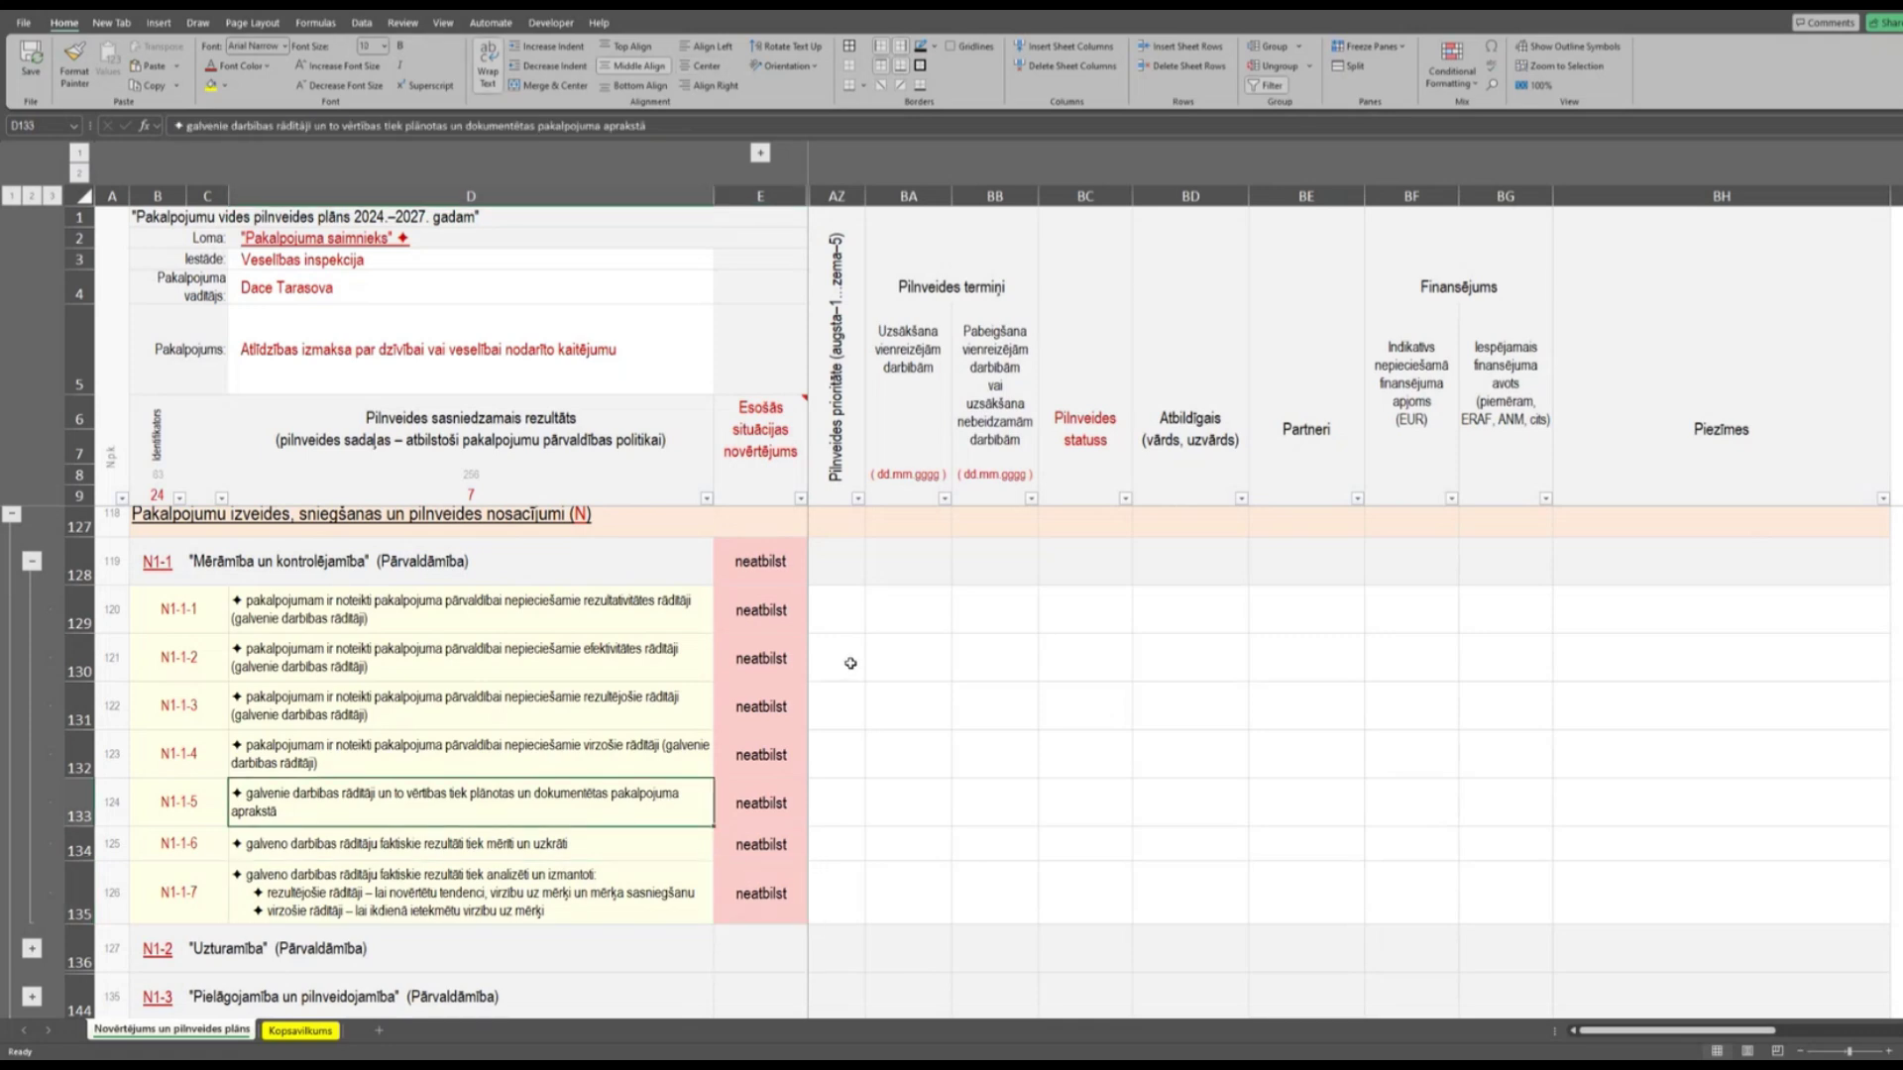
Collapse the detailed criteria of condition N1-1 "Mērāmība un kontrolējamība".
scroll(855, 655, "up", 1)
scroll(855, 655, "down", 1)
left_click(33, 562)
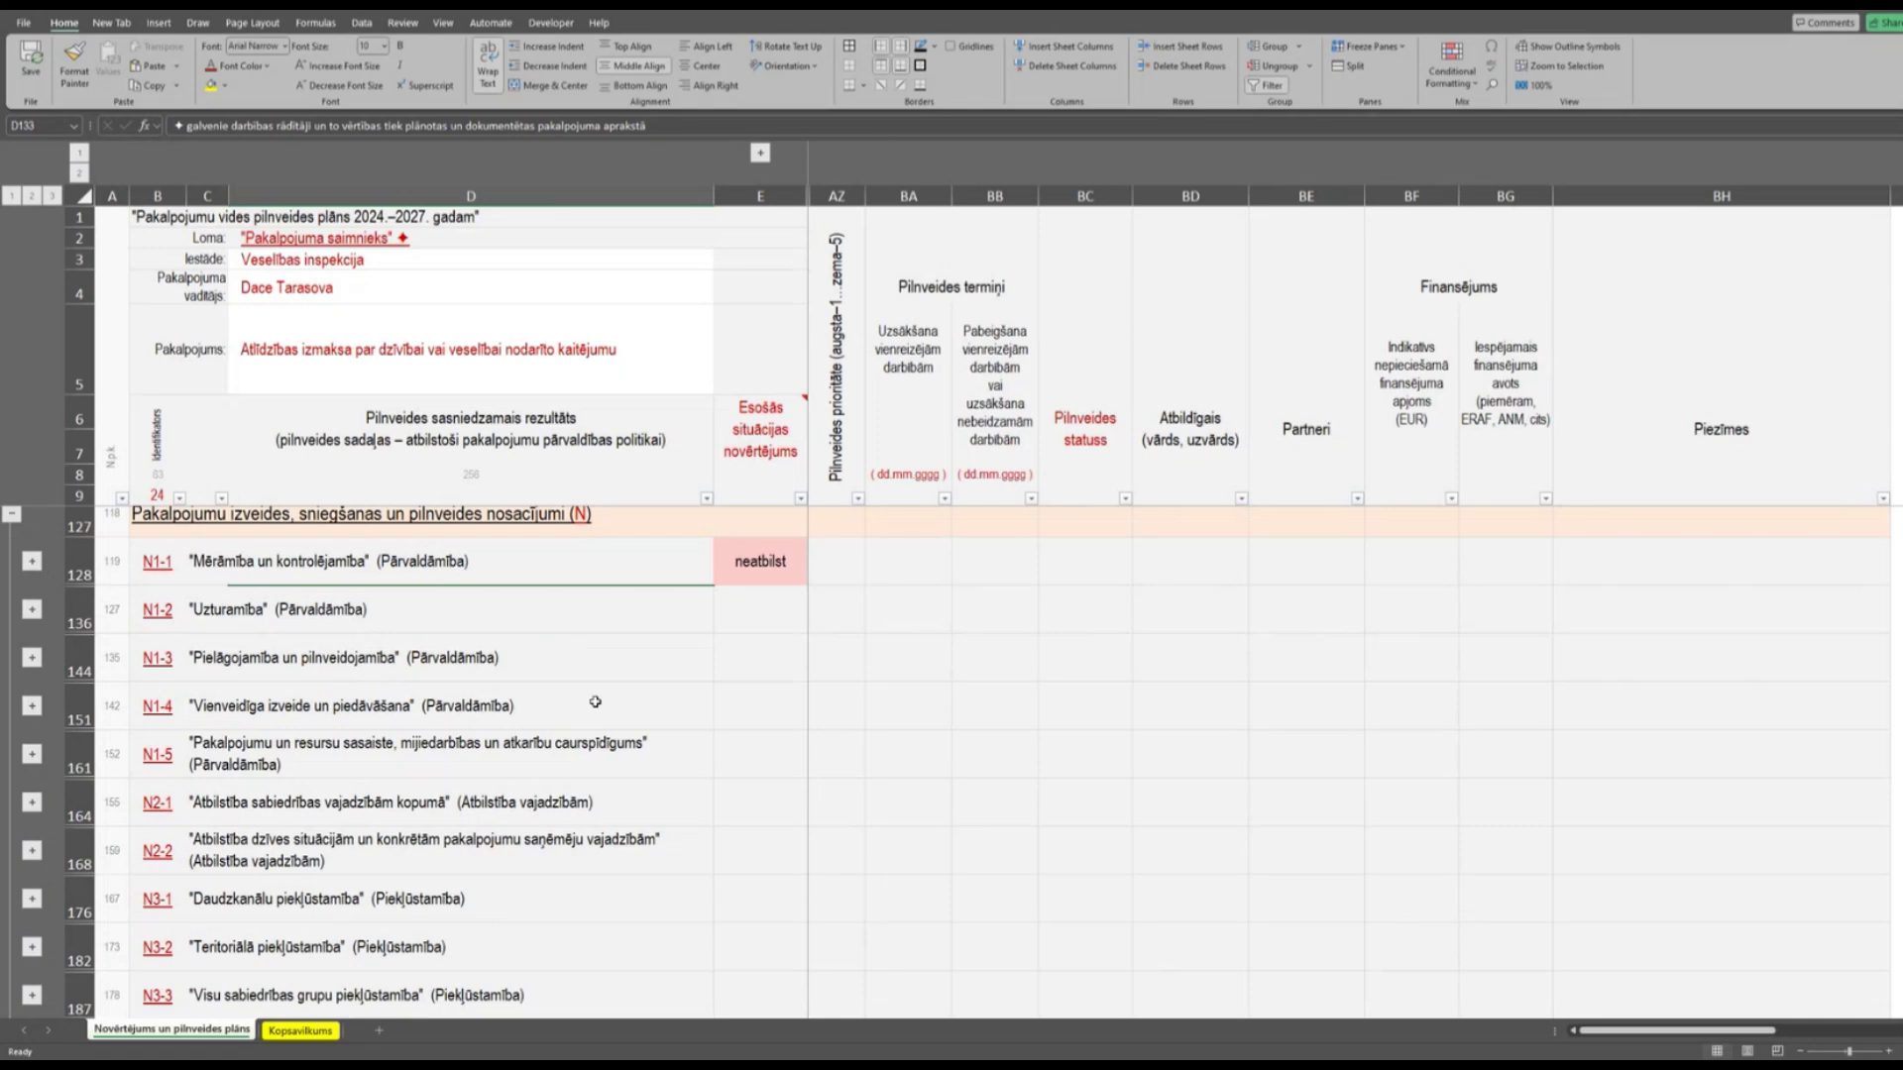
Expand the detailed criteria of condition N1-2 "Uzturamība".
scroll(595, 703, "up", 1)
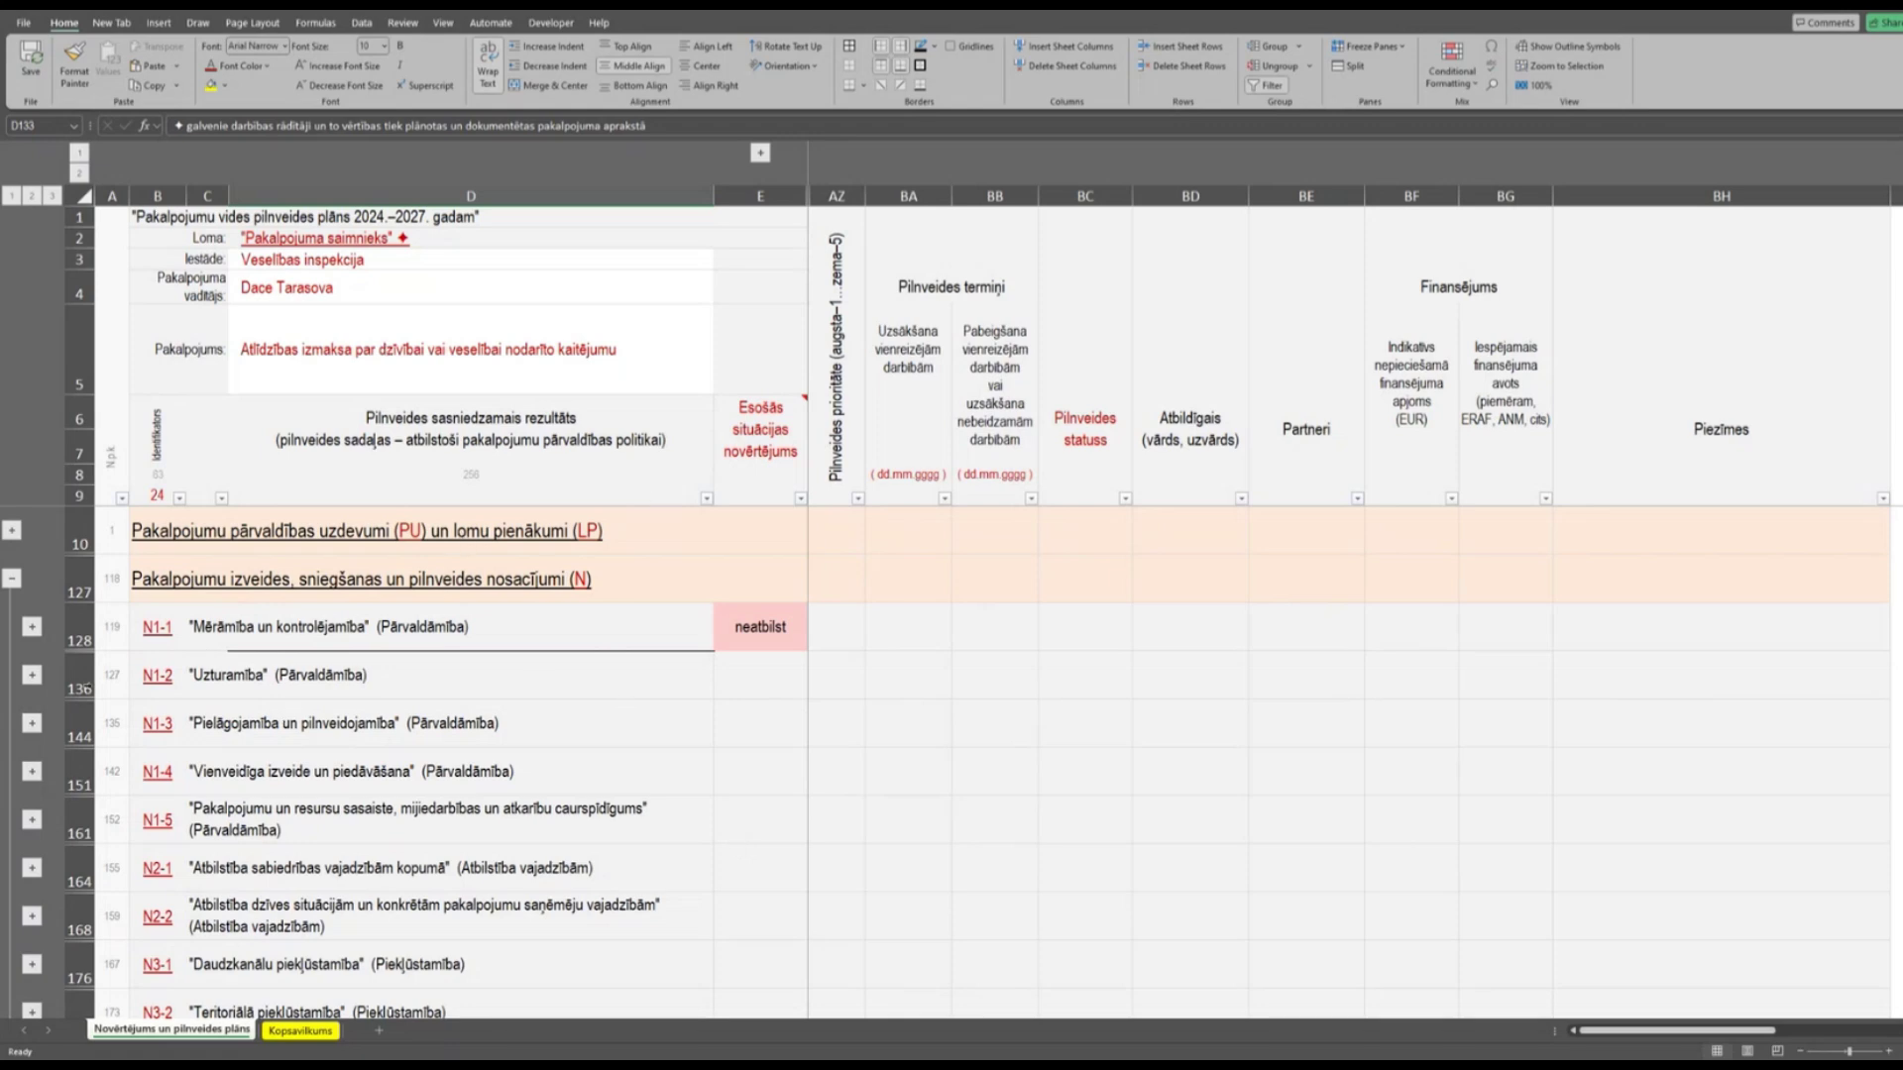
left_click(358, 682)
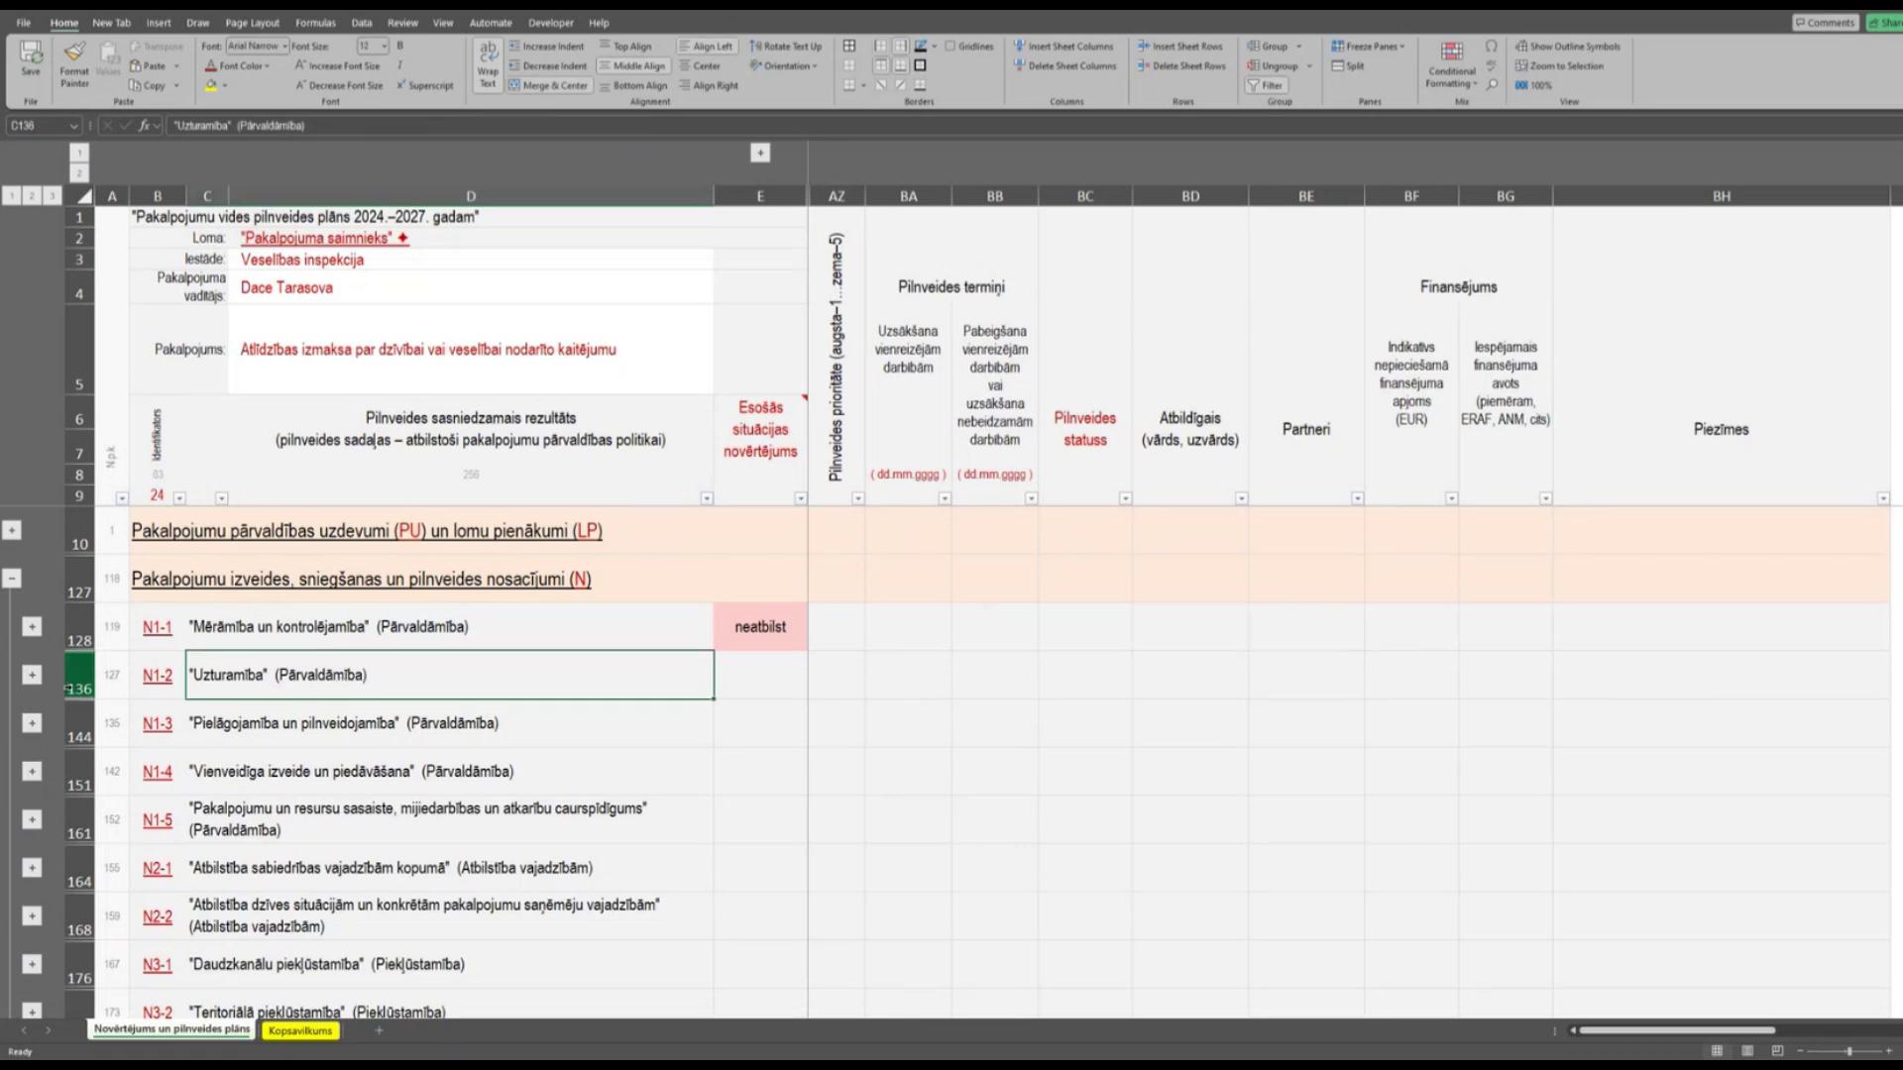
left_click(32, 676)
scroll(595, 753, "down", 1)
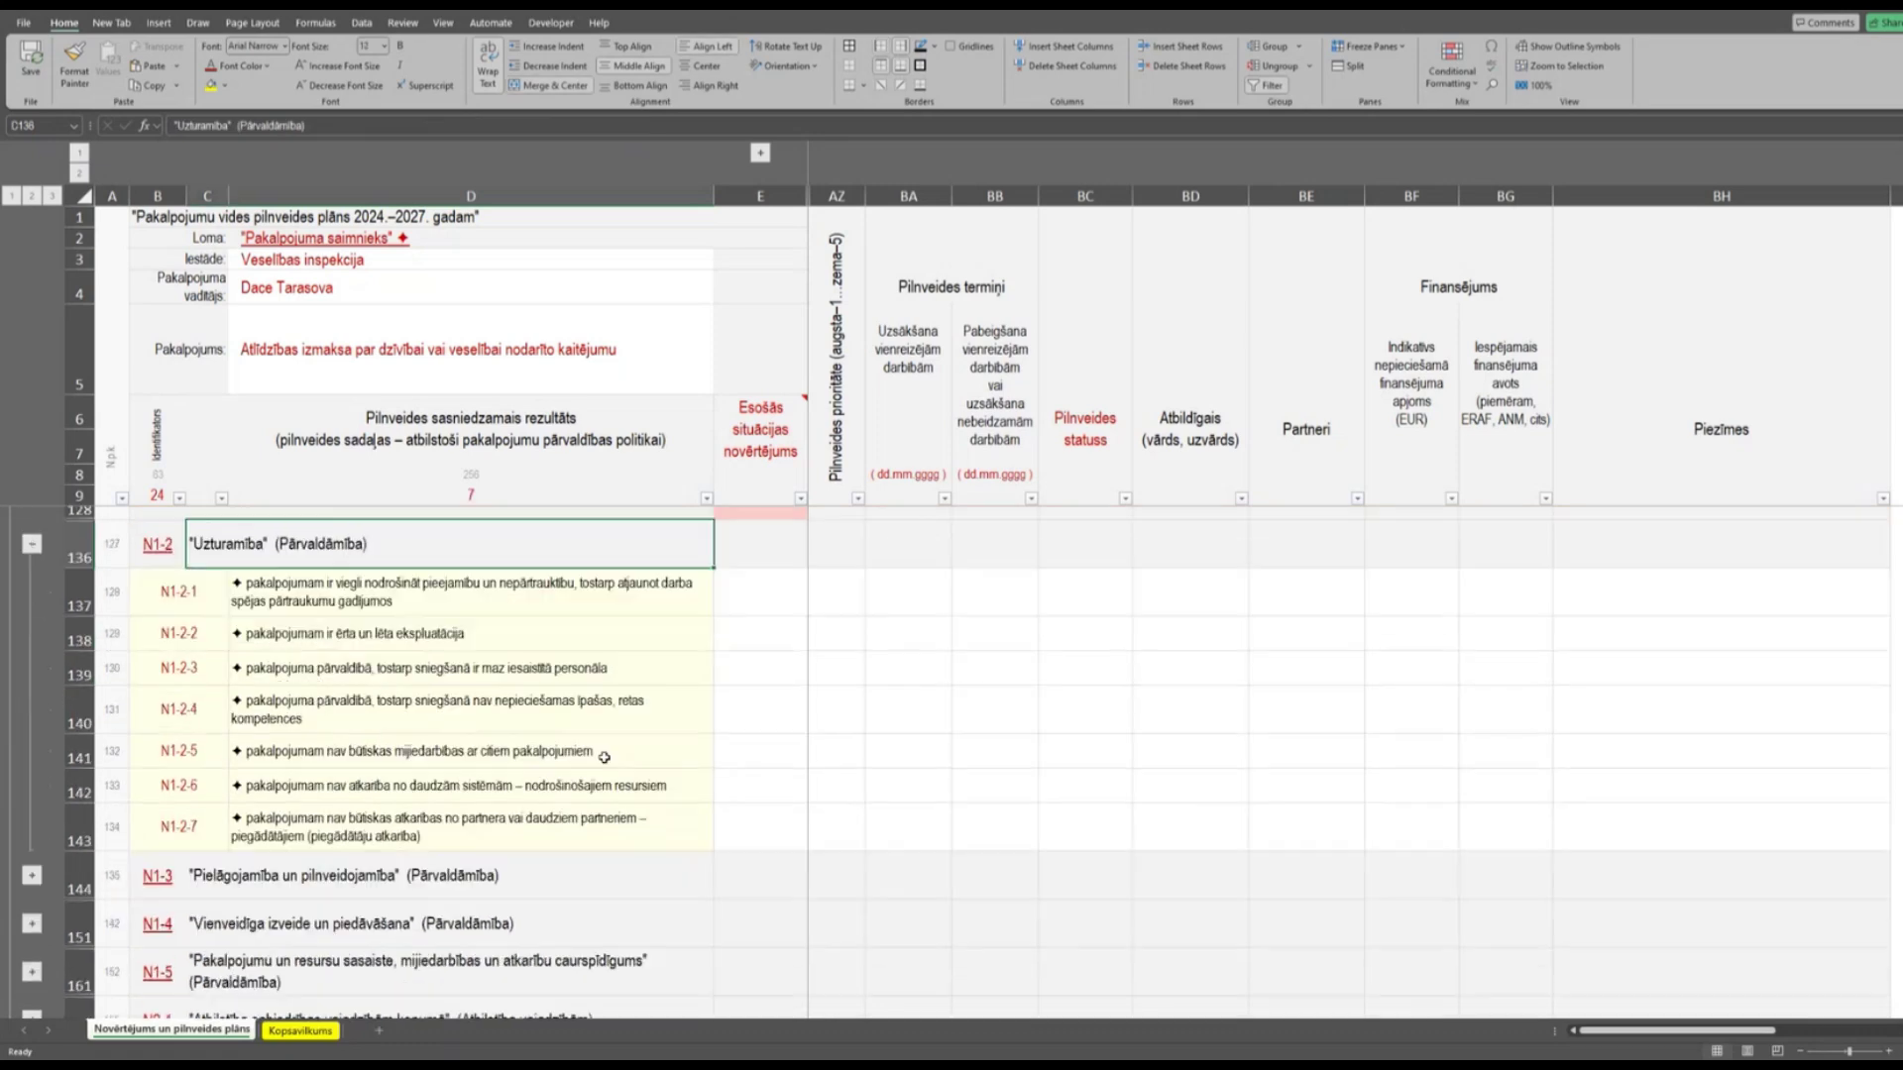
scroll(604, 758, "up", 1)
Rate criterion N1-2-1 on easily ensuring the service's availability and continuity as "atbilst pilnībā".
left_click(358, 670)
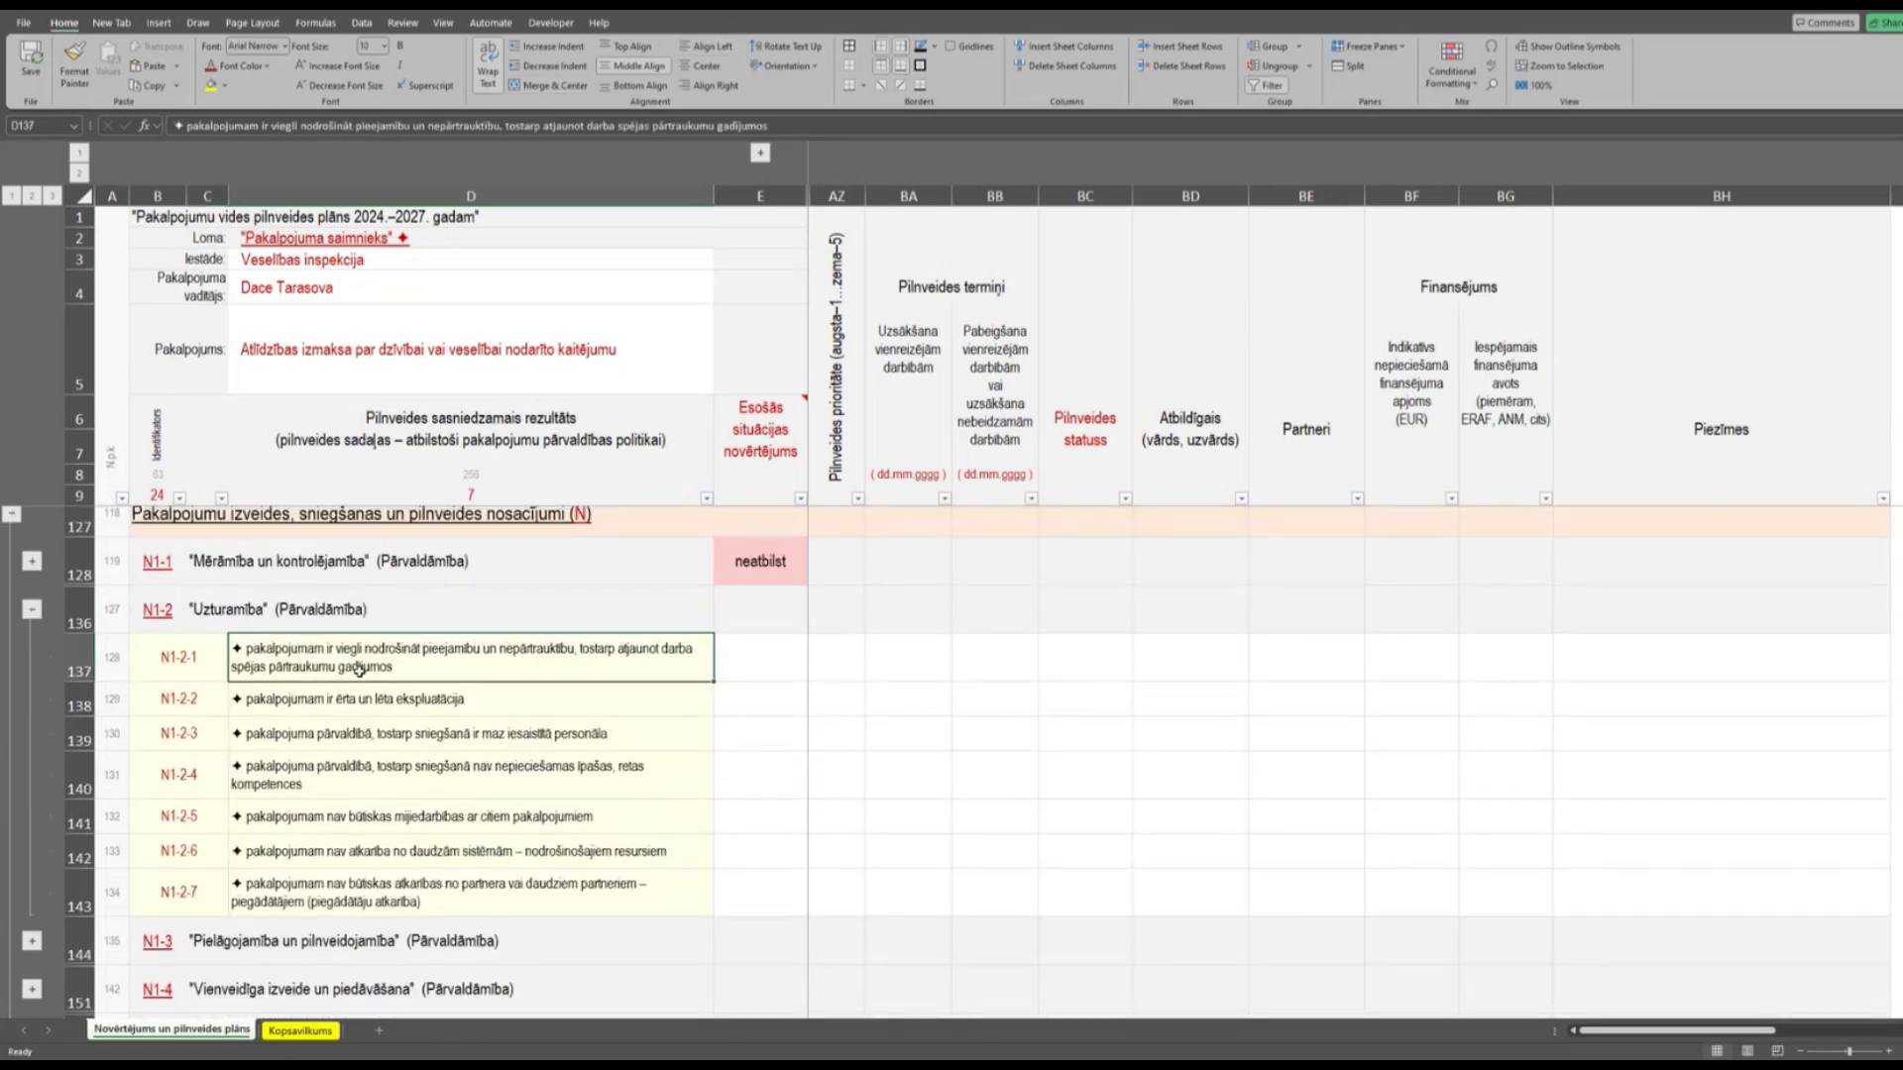
left_click(228, 604)
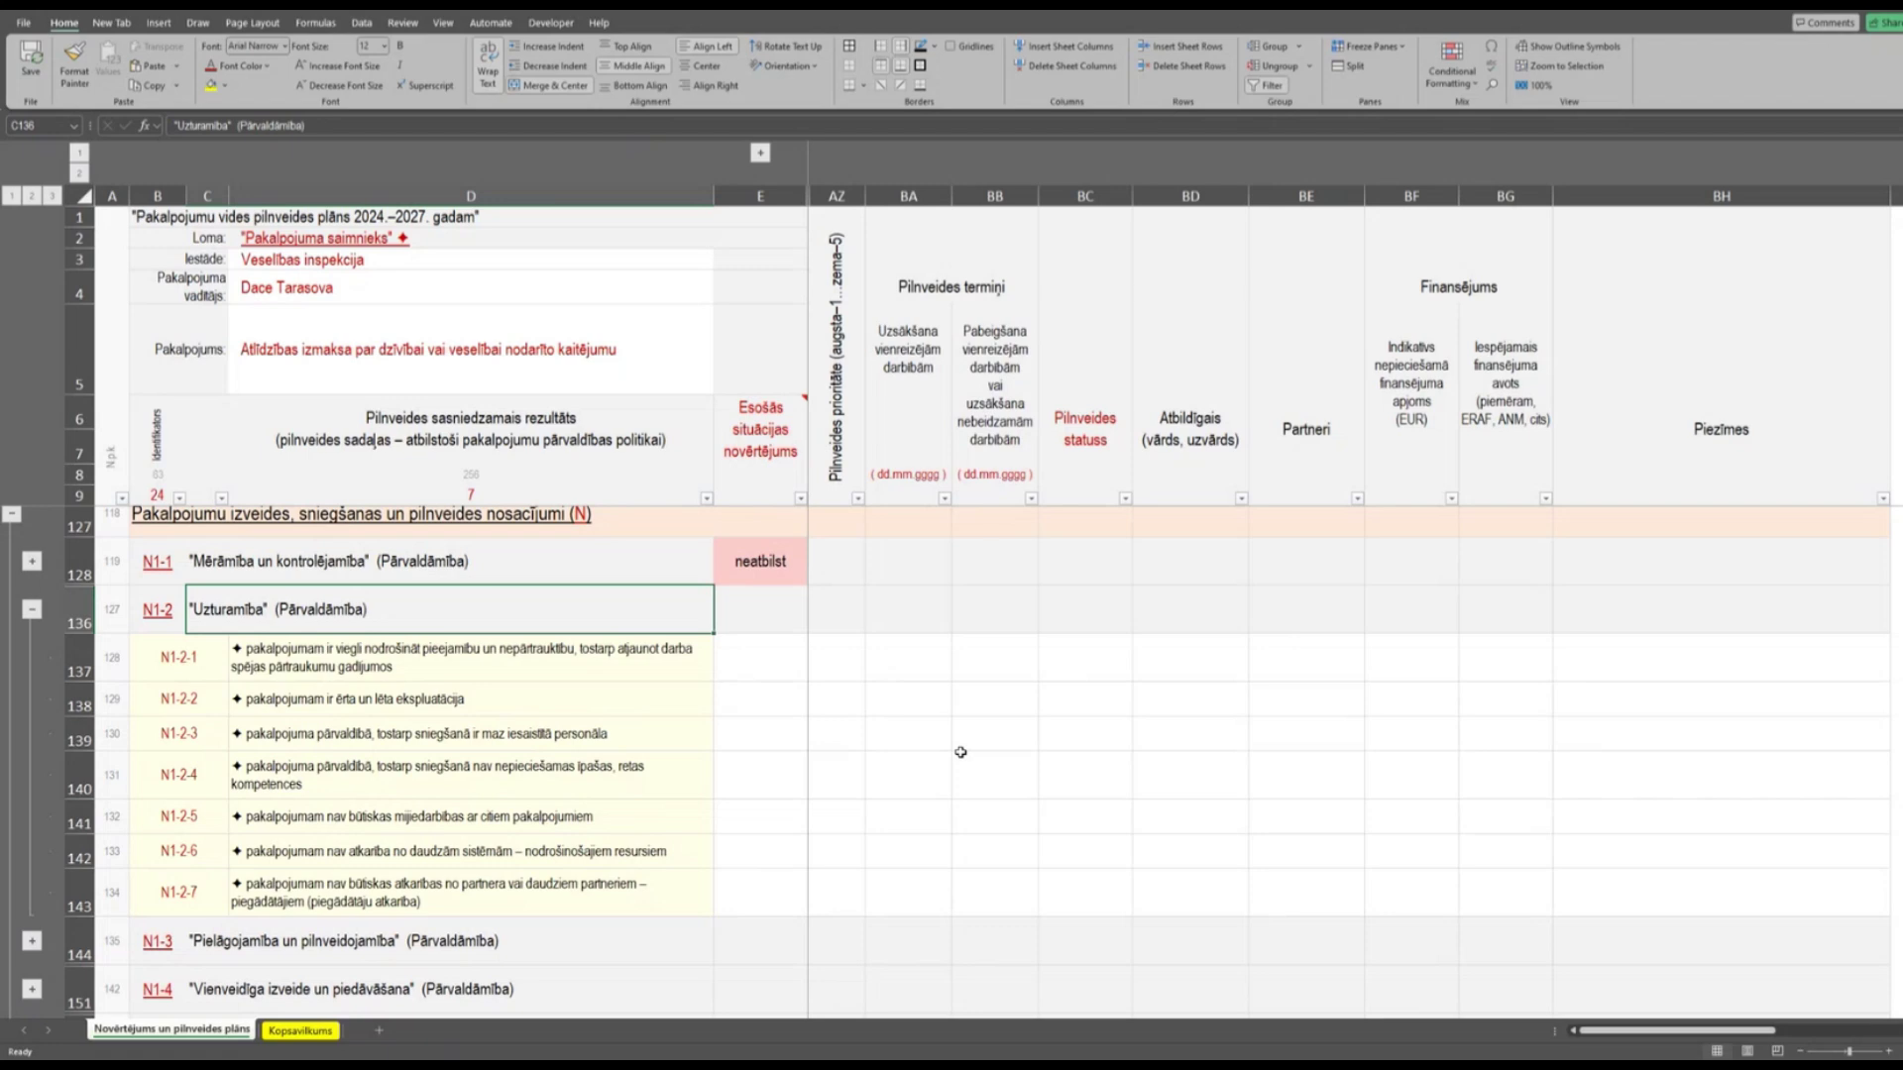
left_click(630, 662)
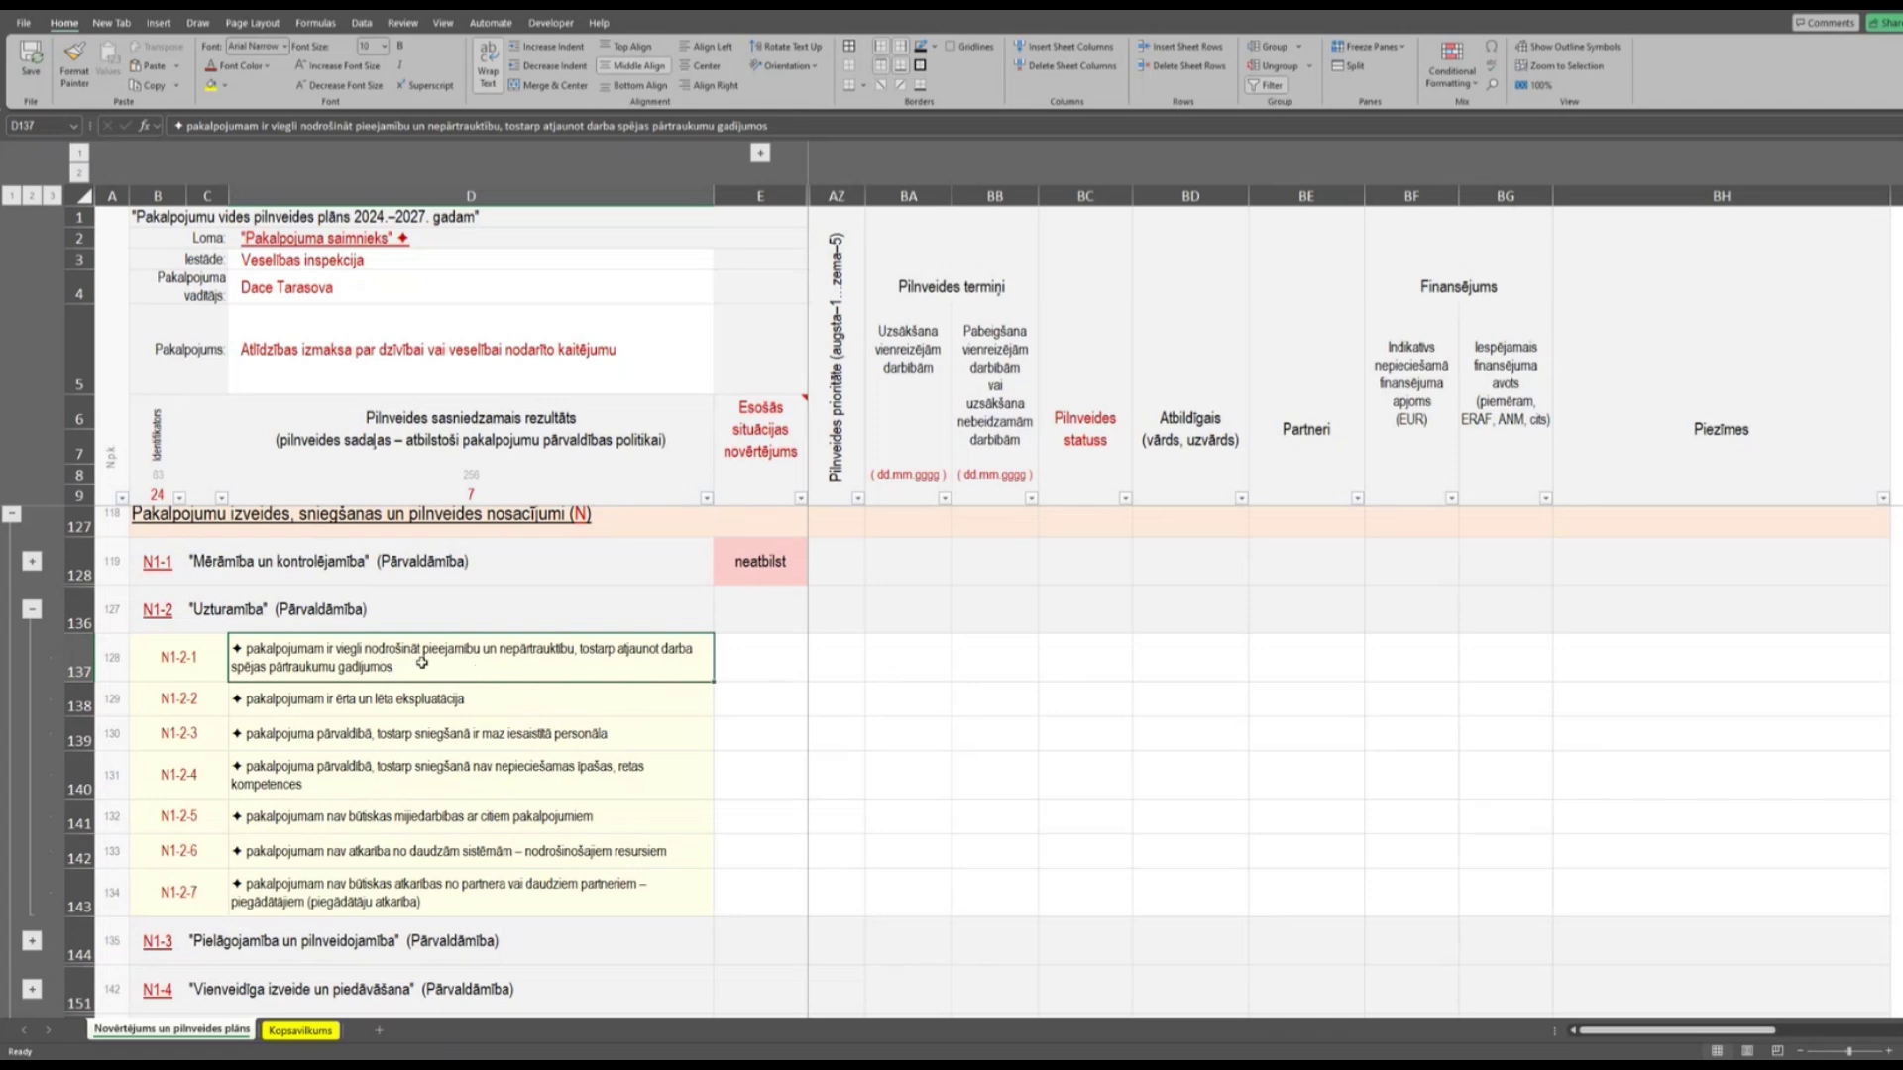
left_click(775, 674)
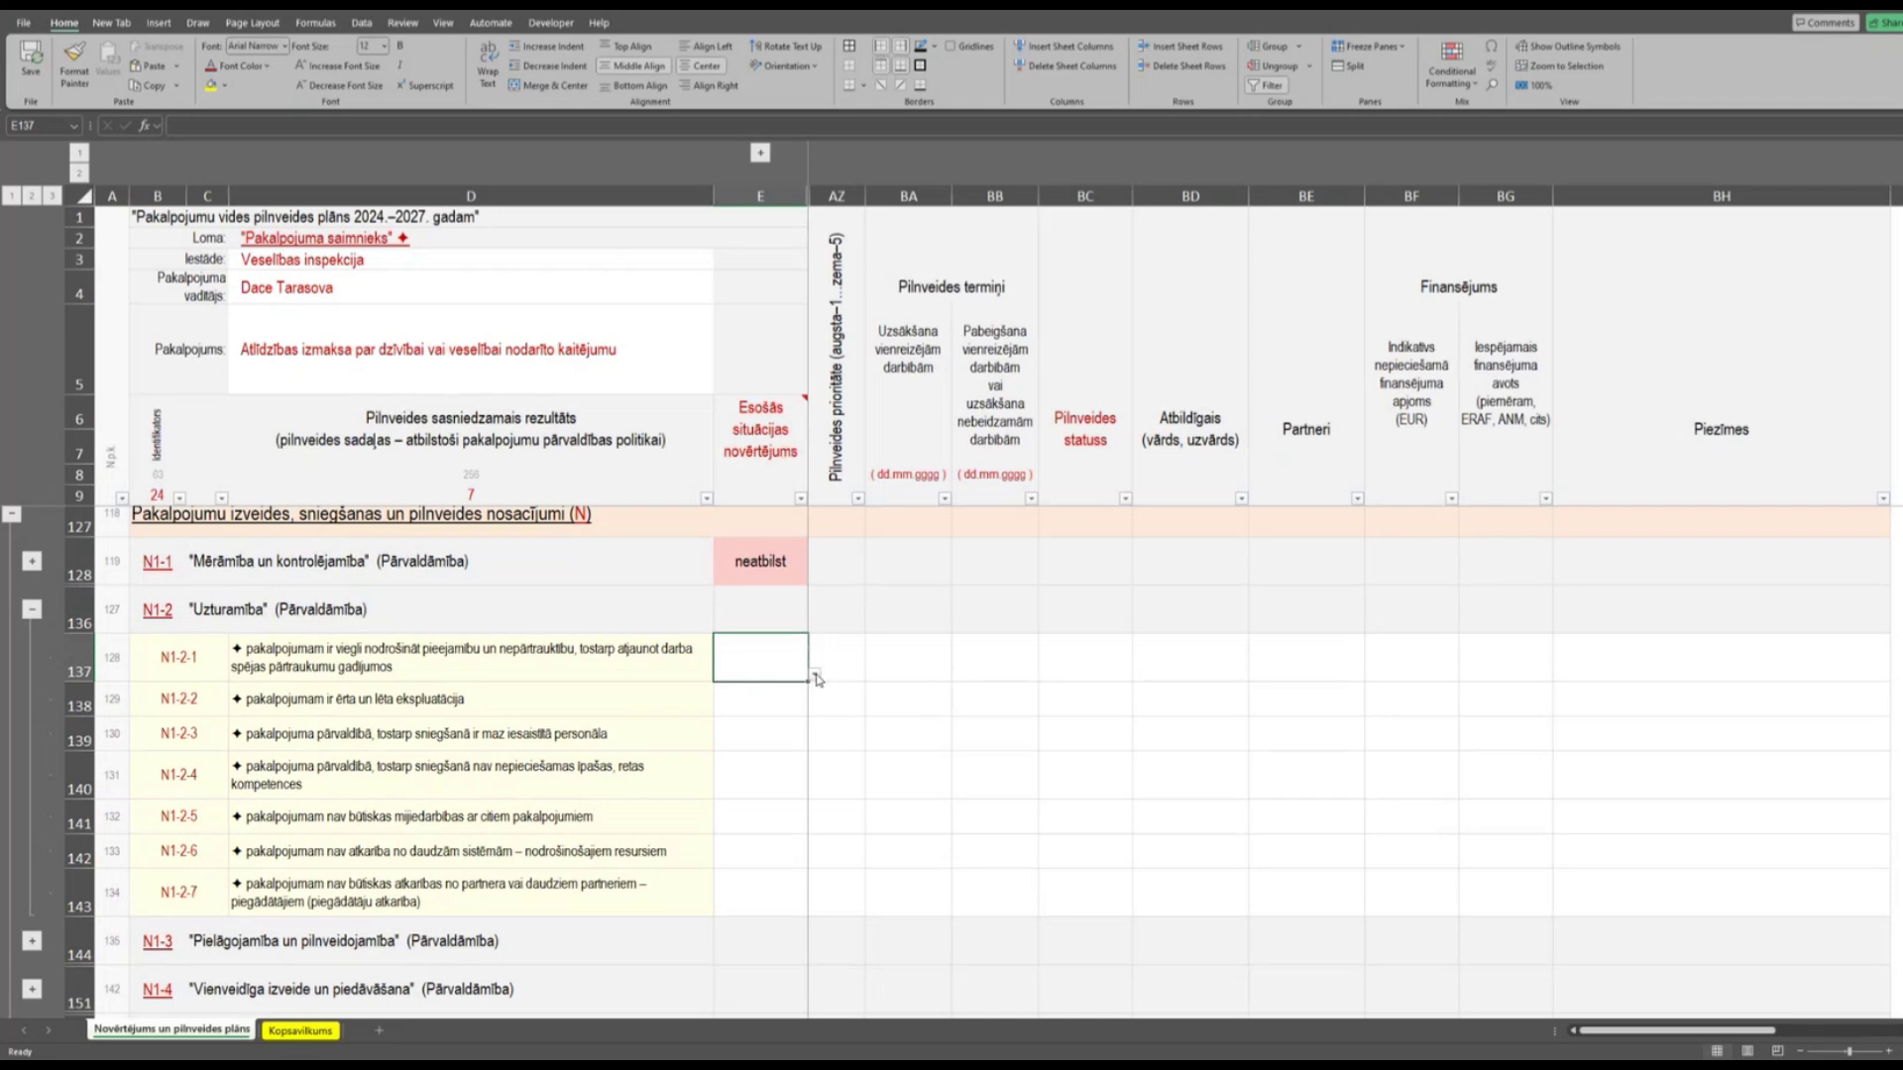
left_click(819, 678)
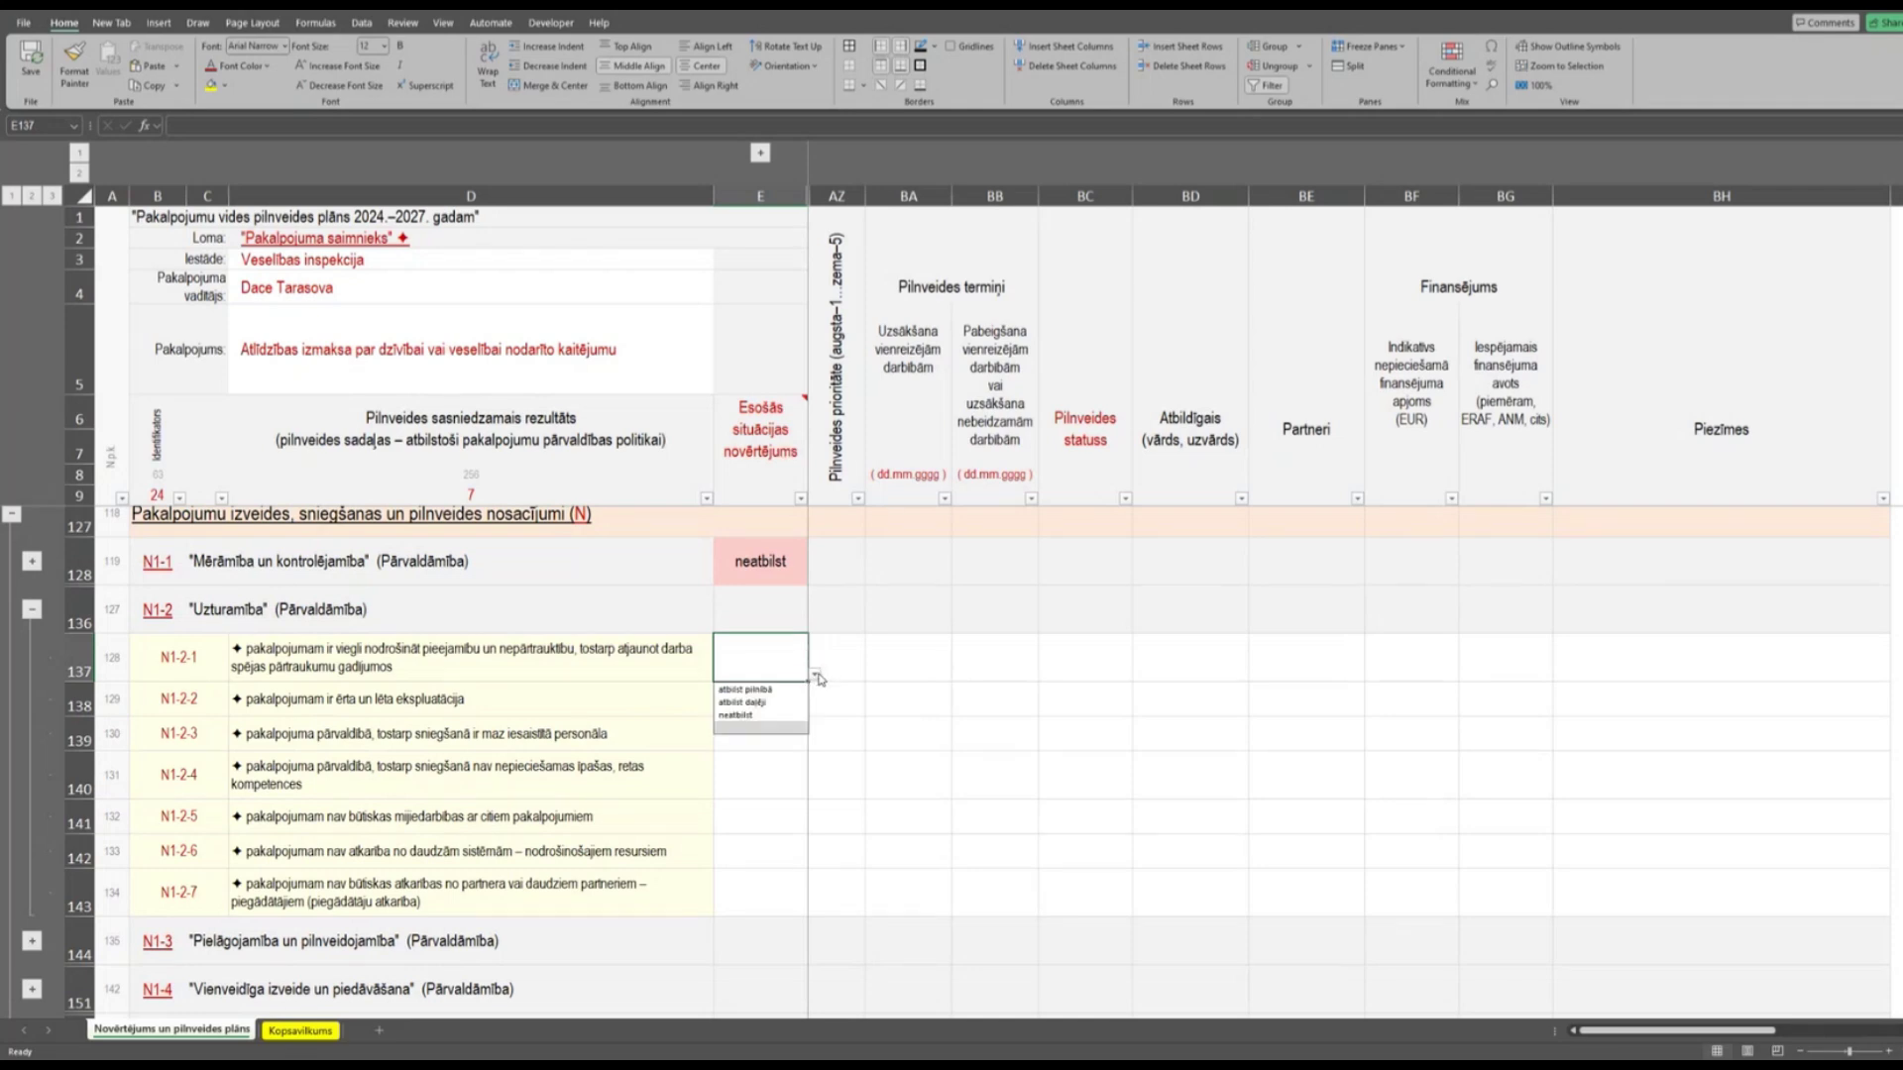
left_click(768, 690)
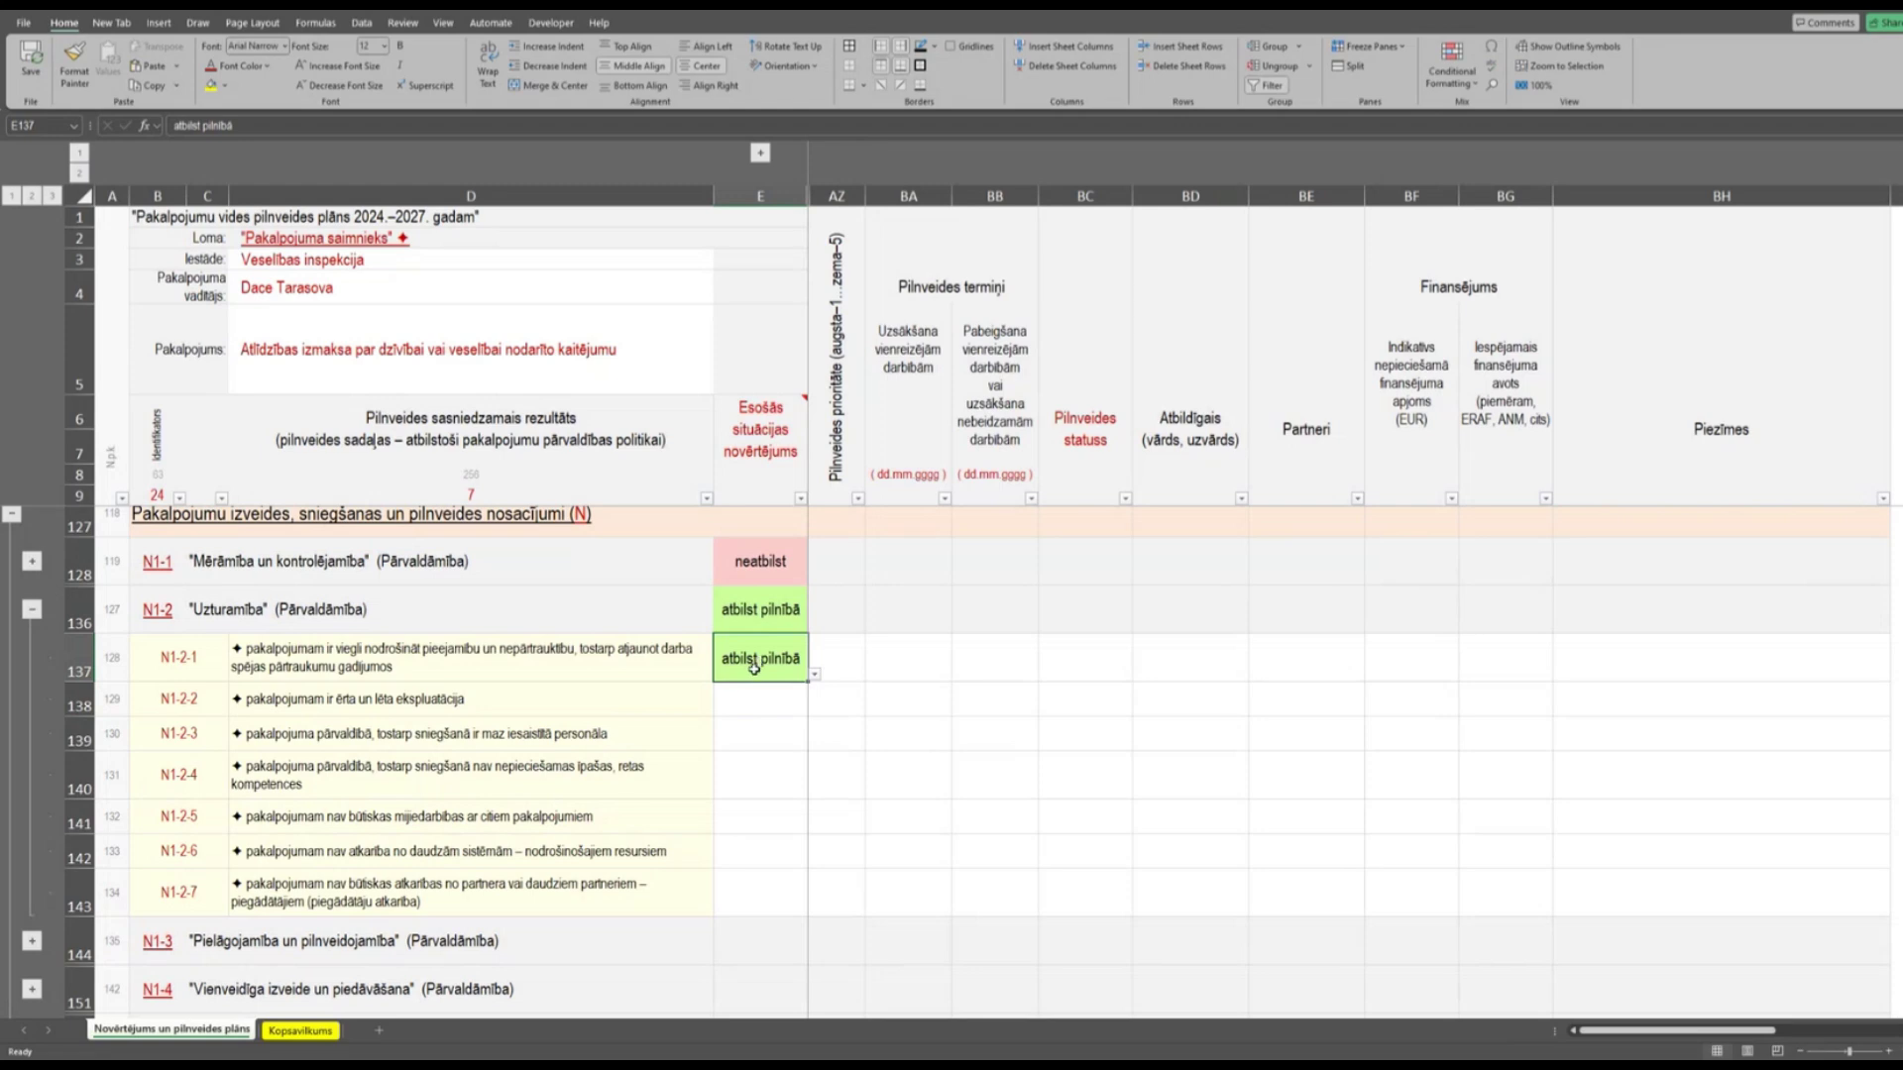
Rate criterion N1-2-2 on convenient and cheap operation of the service as "neatbilst".
left_click(486, 697)
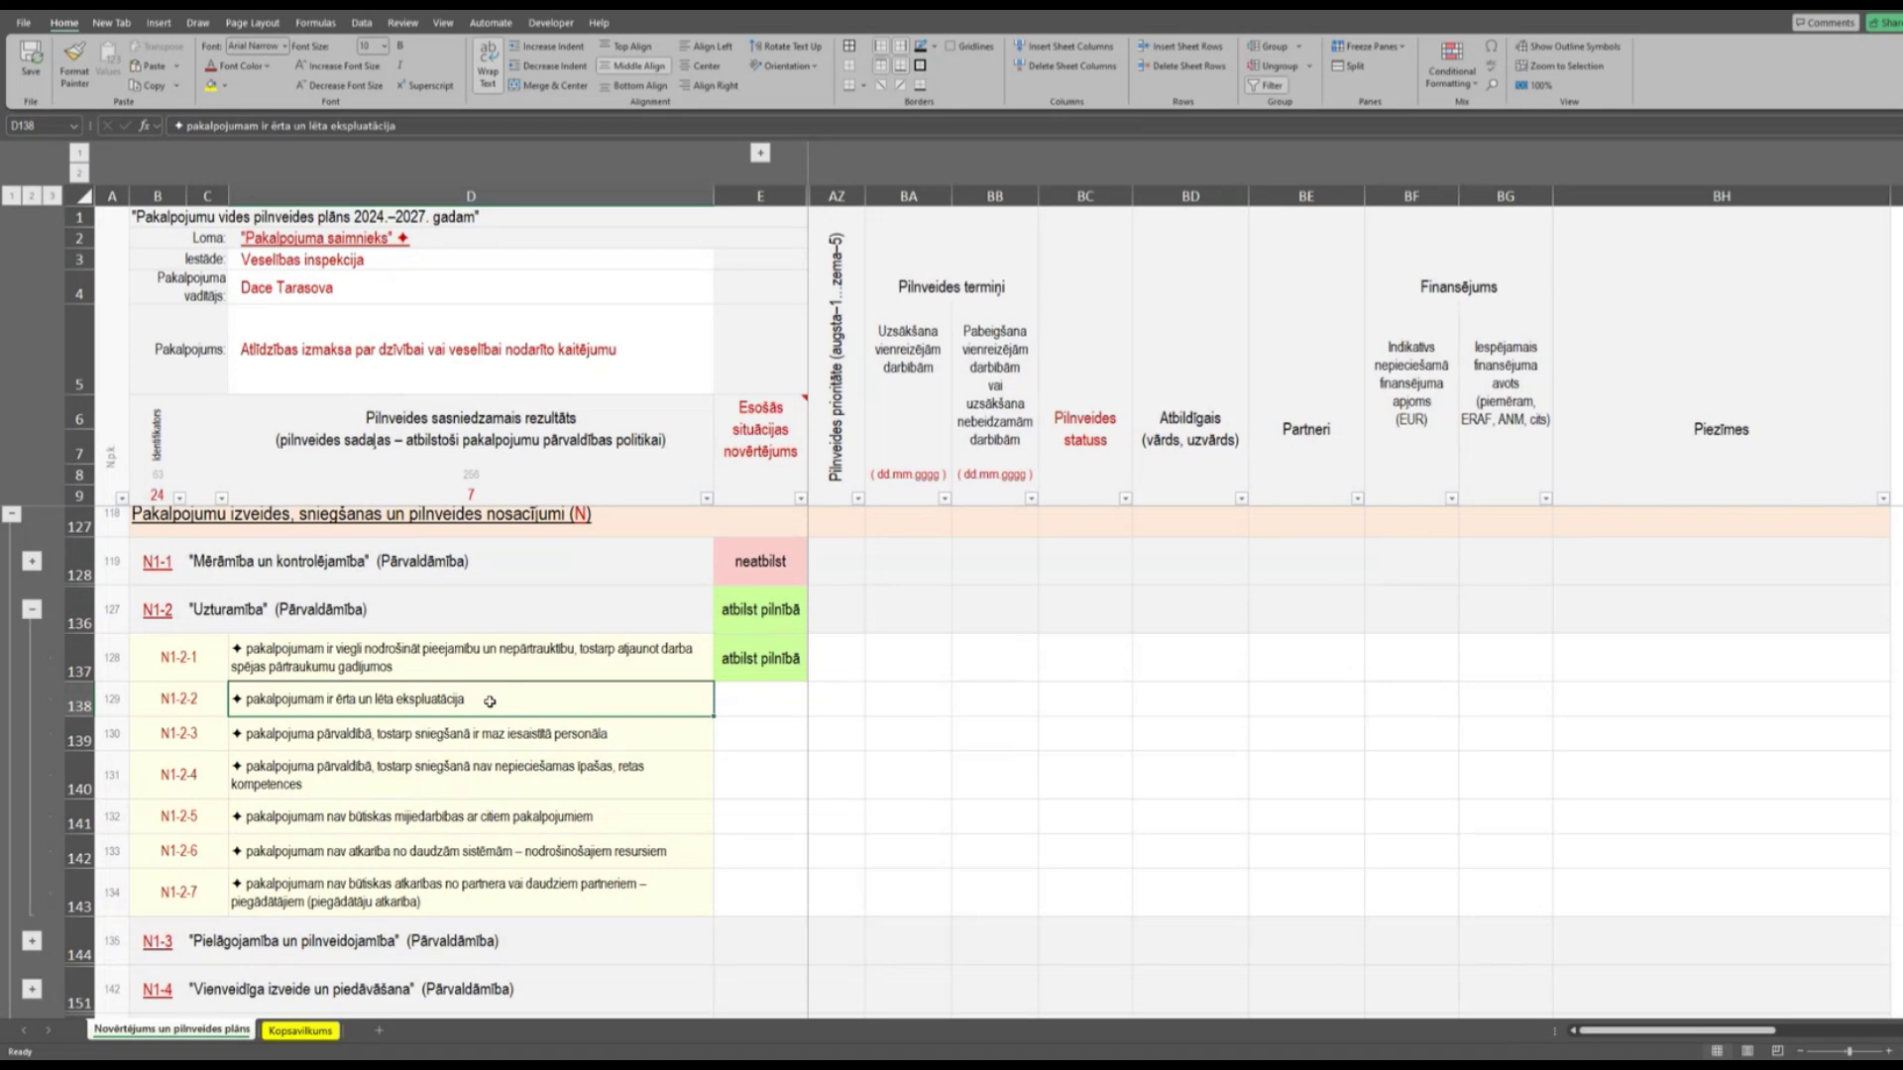
left_click(800, 708)
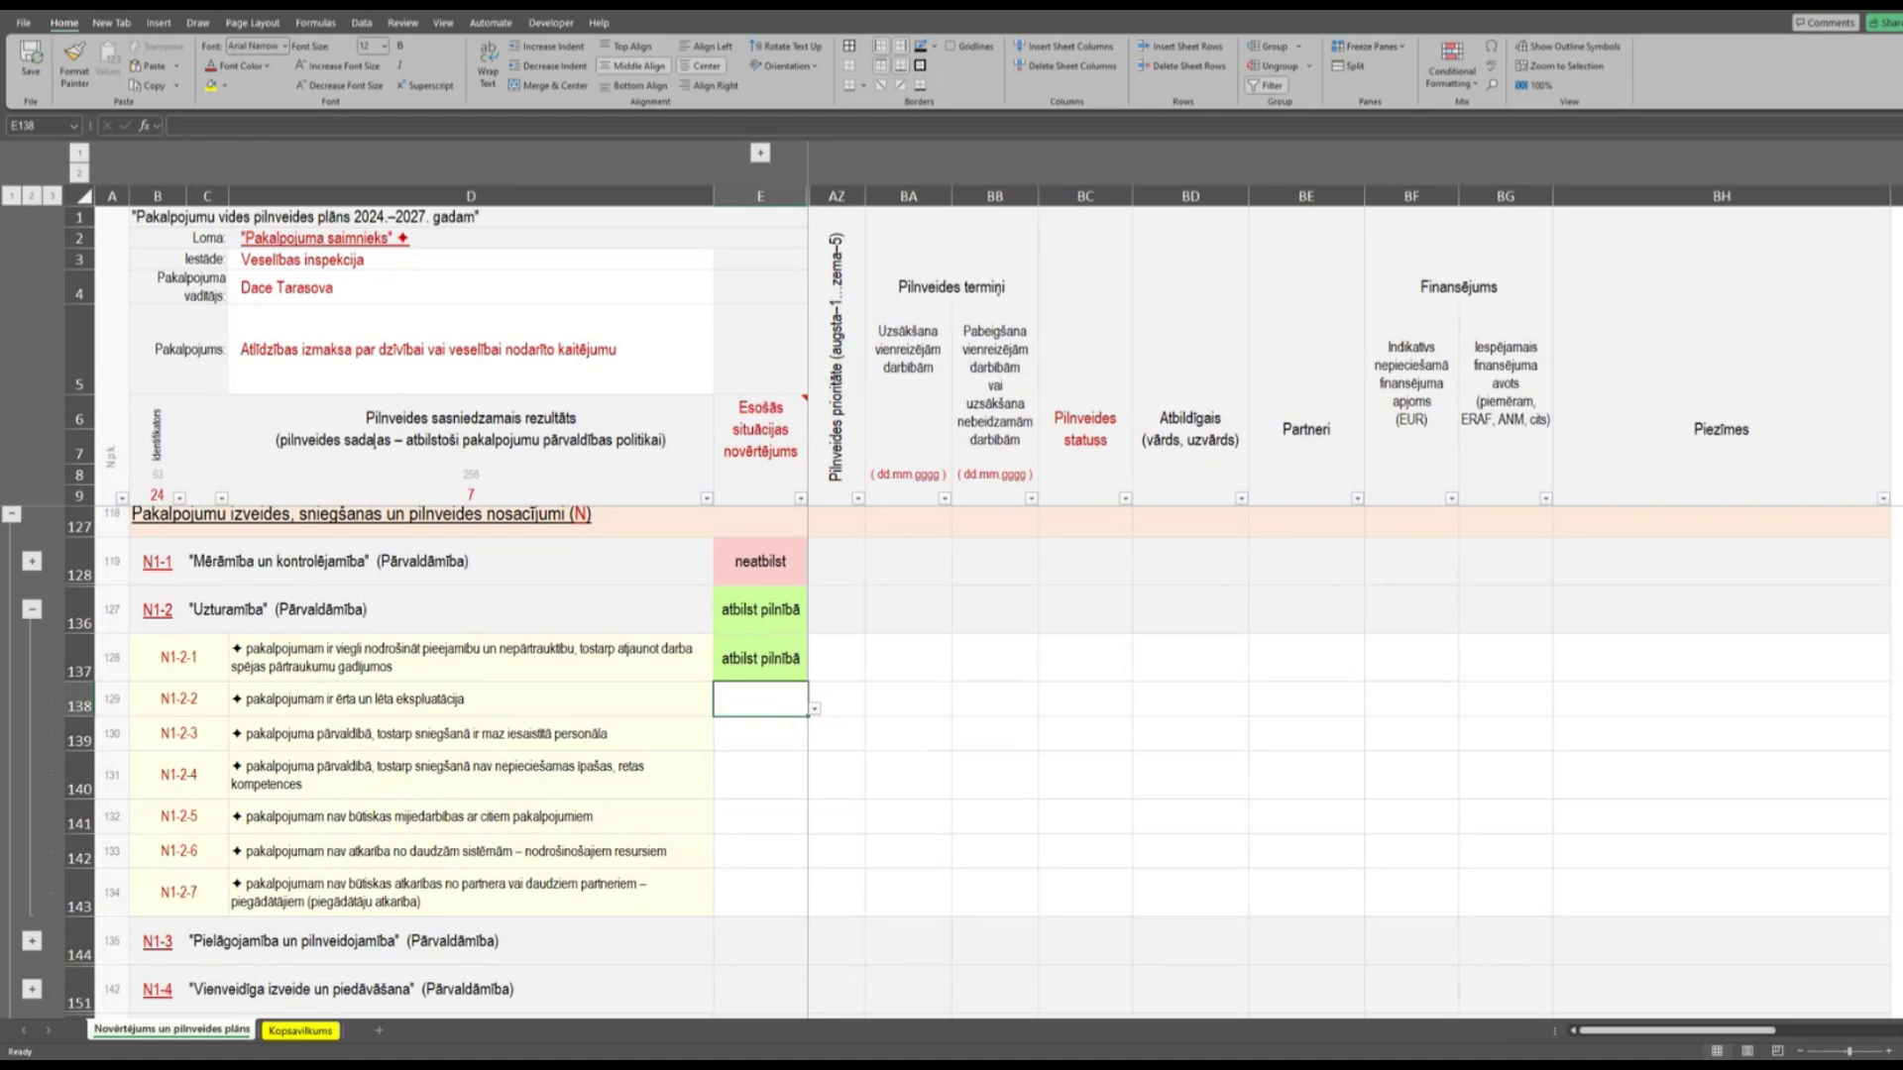
left_click(815, 710)
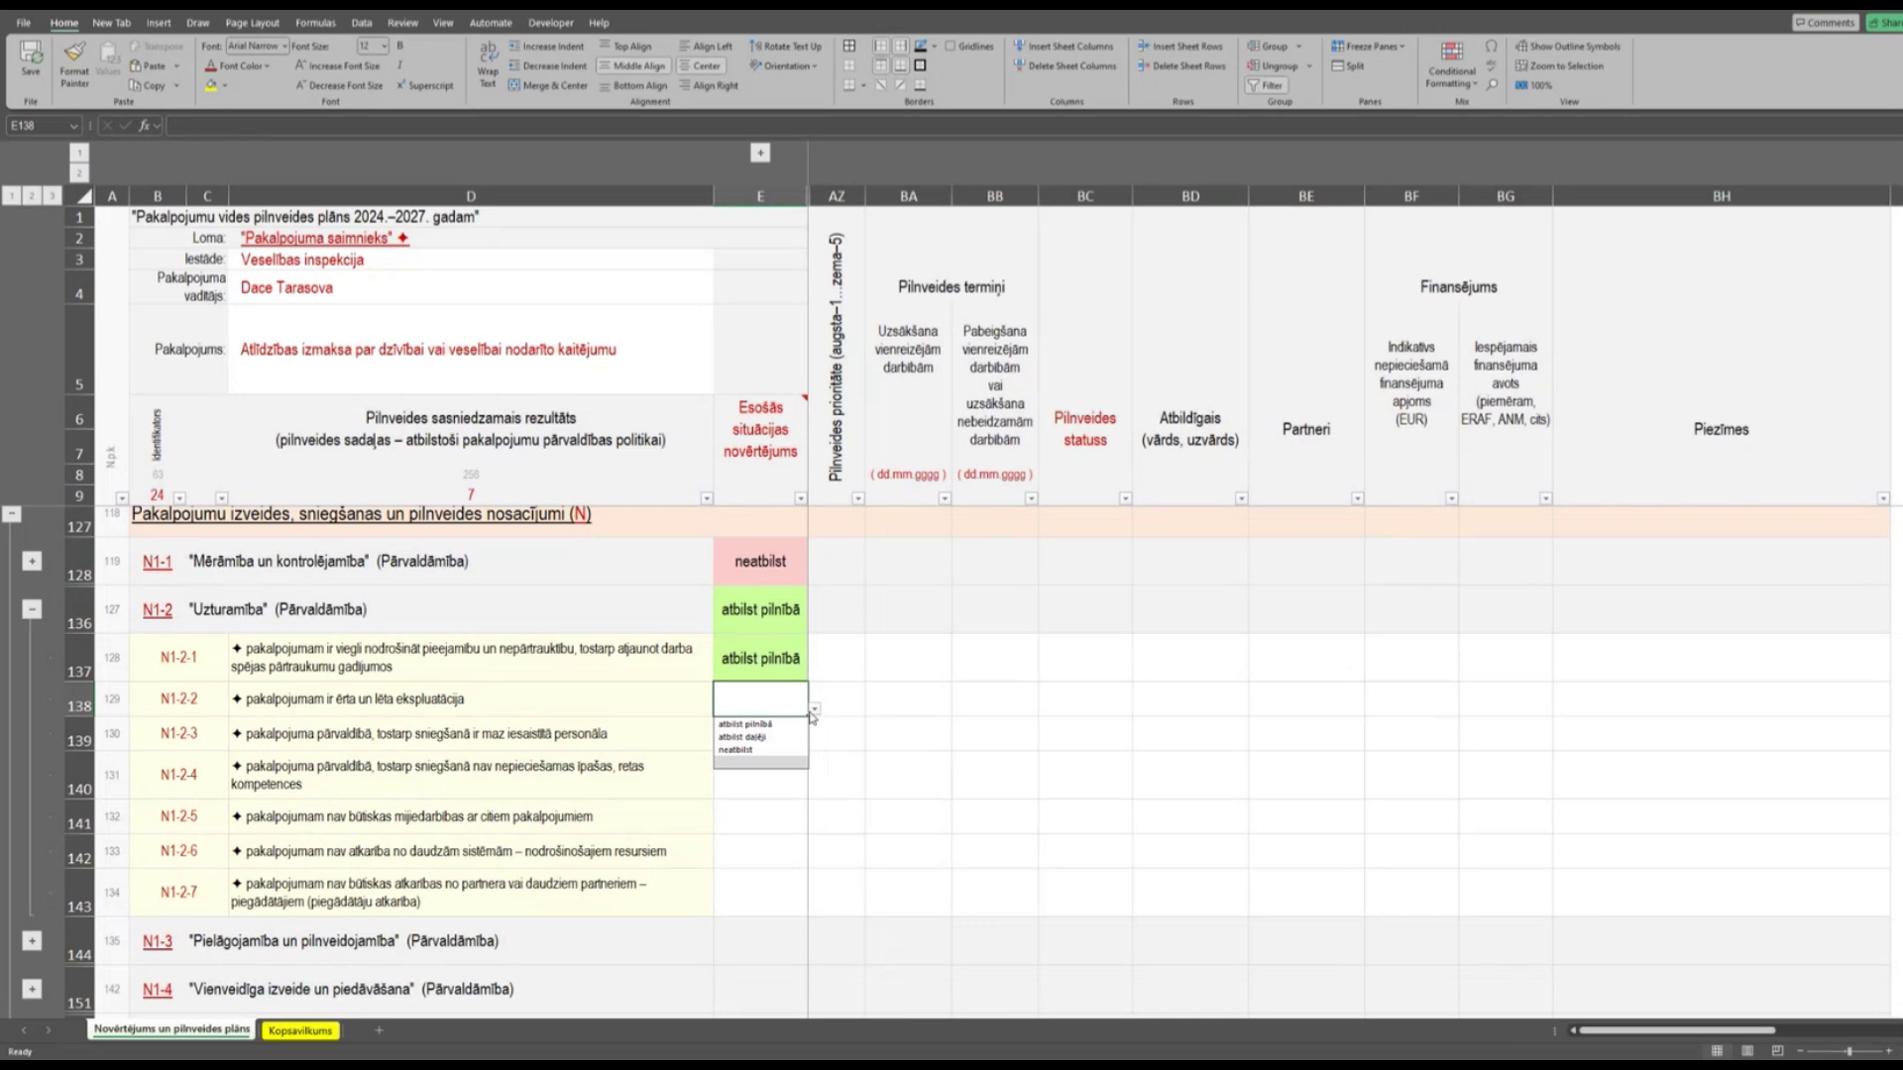
left_click(739, 751)
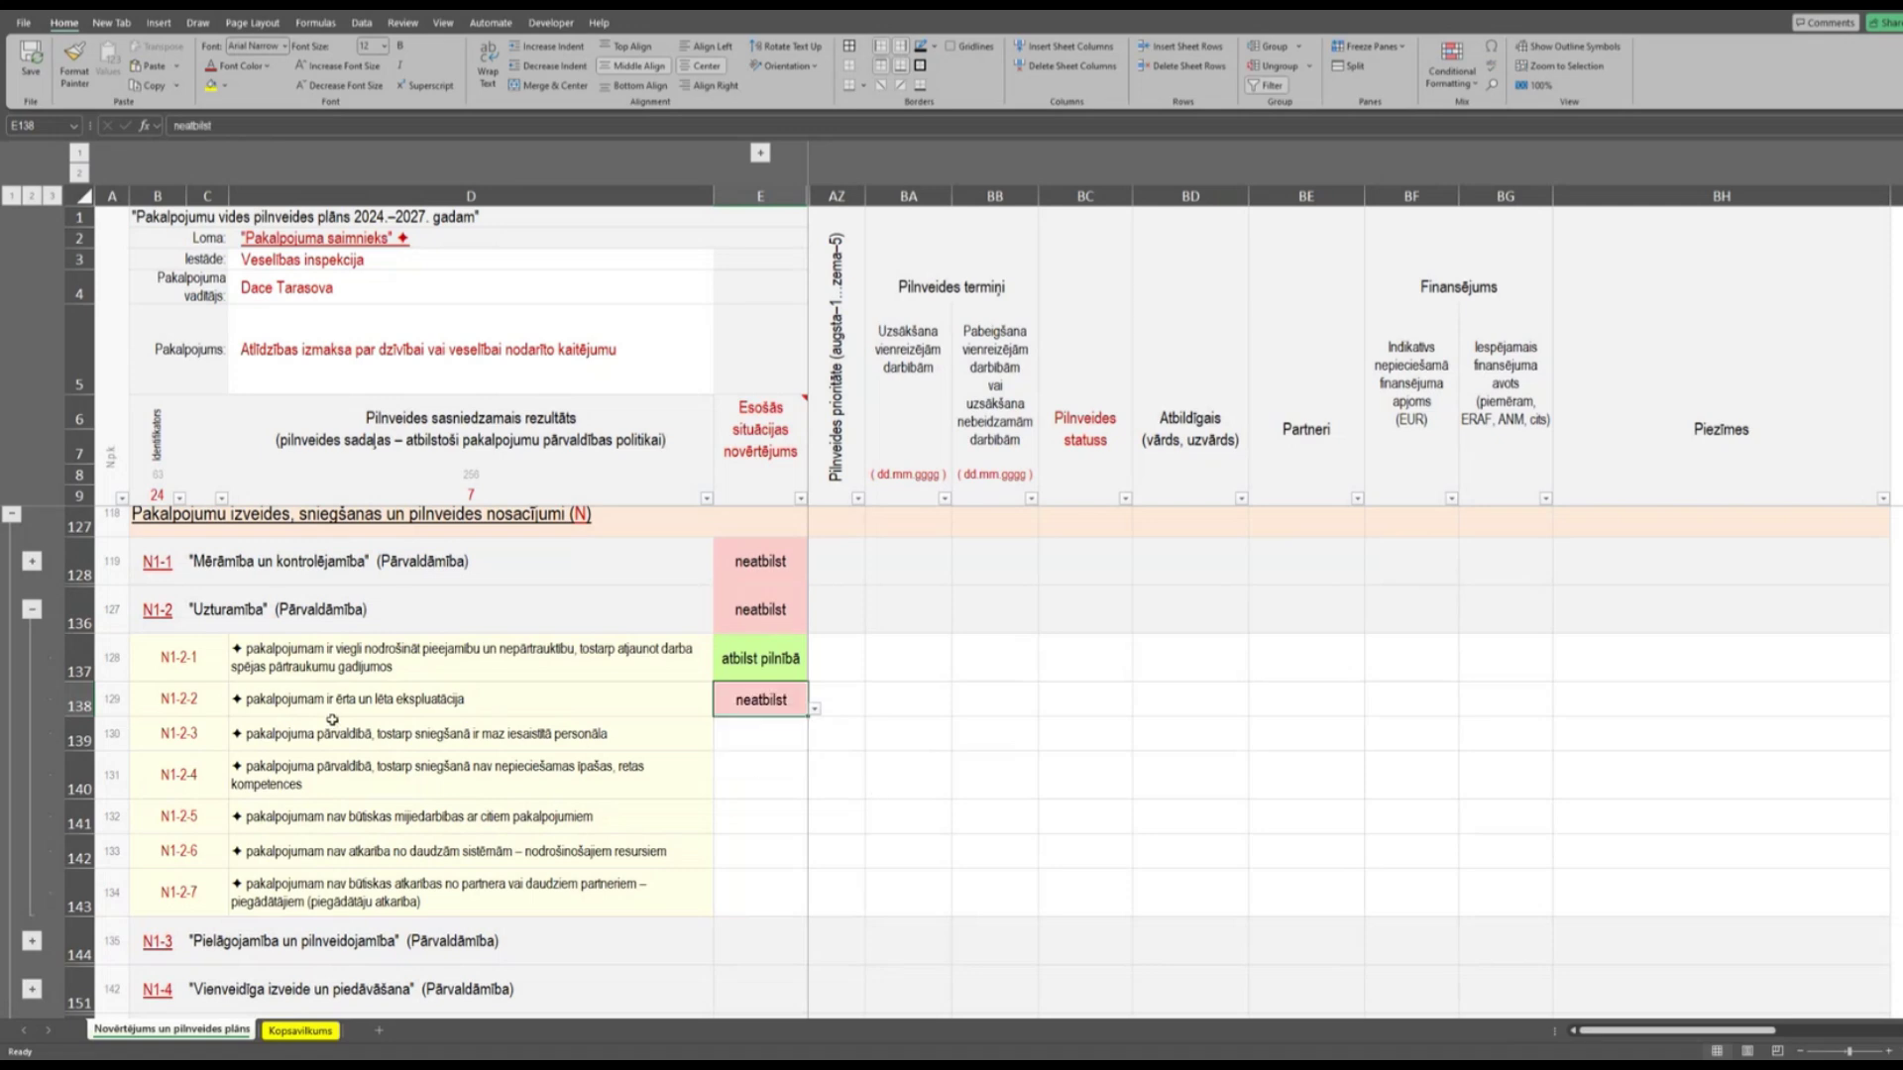
left_click(352, 696)
left_click(98, 695)
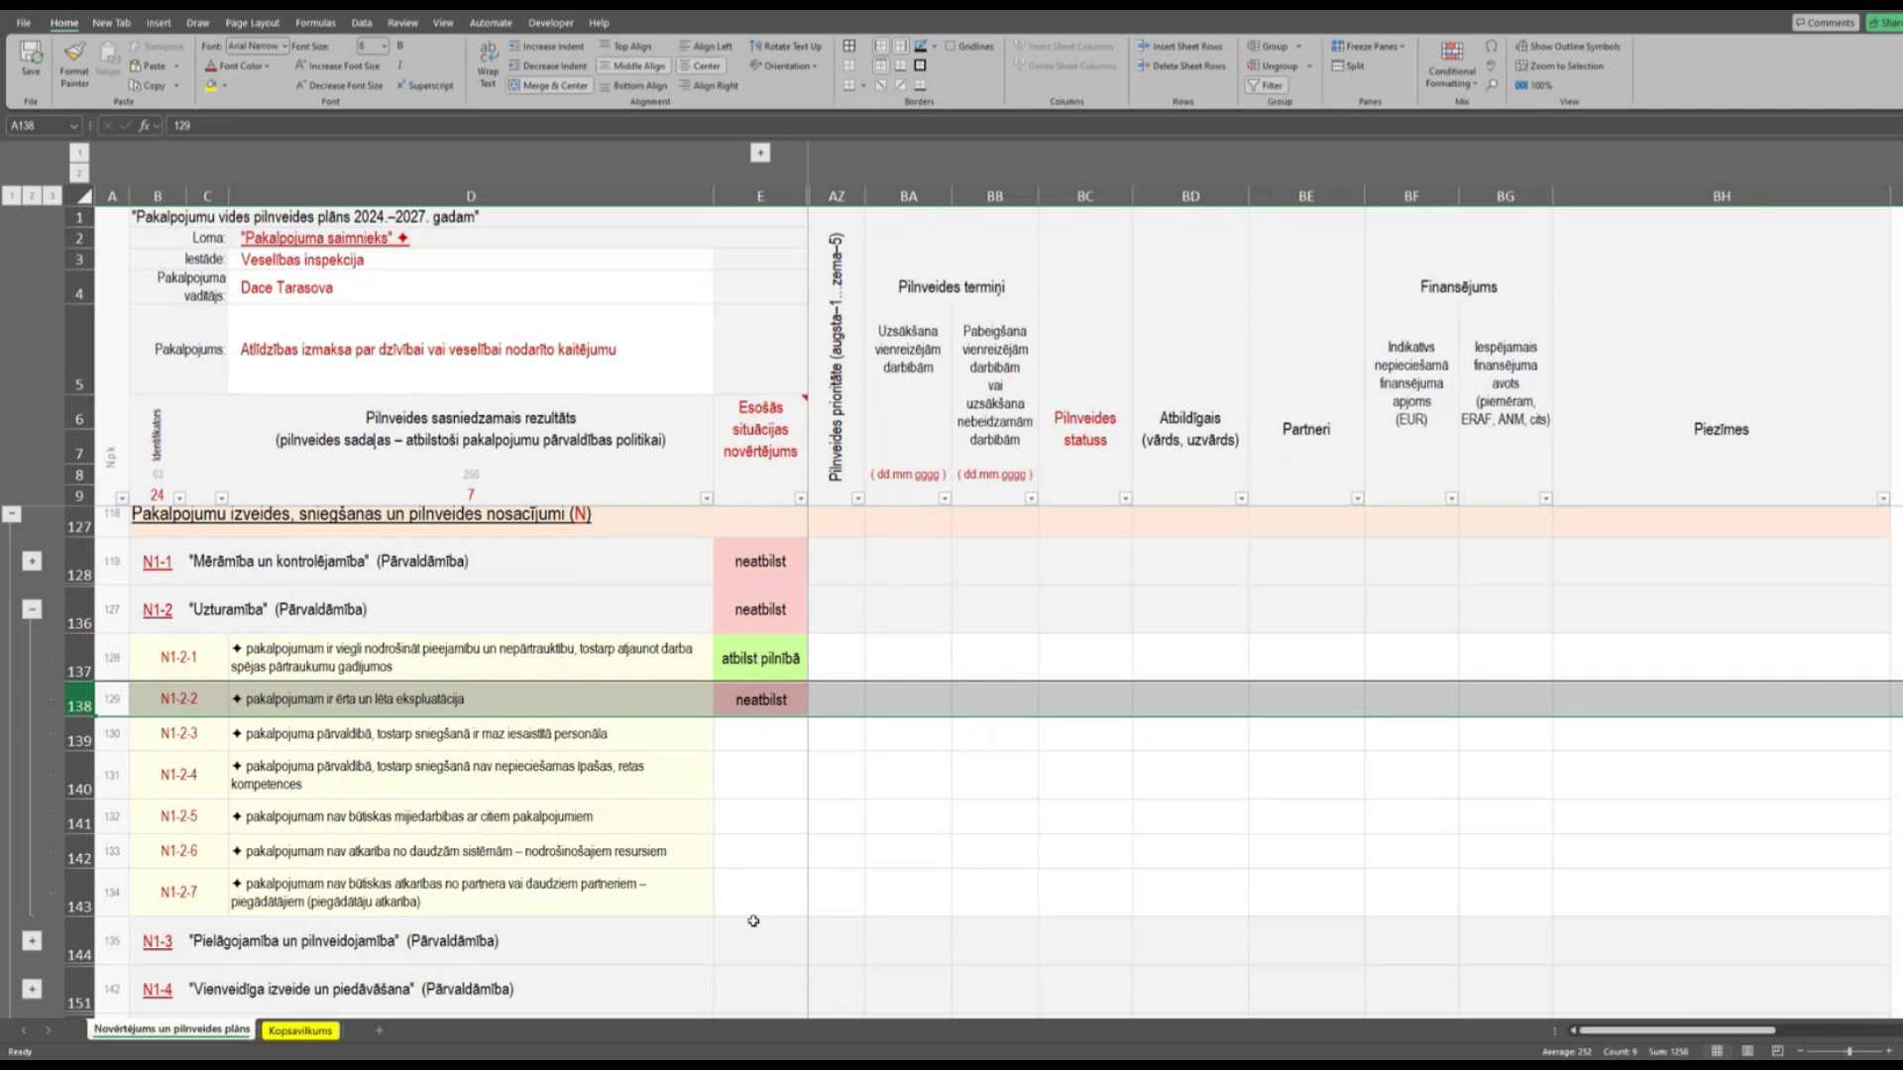
Change the rating of criterion N1-2-1 on service availability and continuity to "atbilst daļēji".
left_click(468, 655)
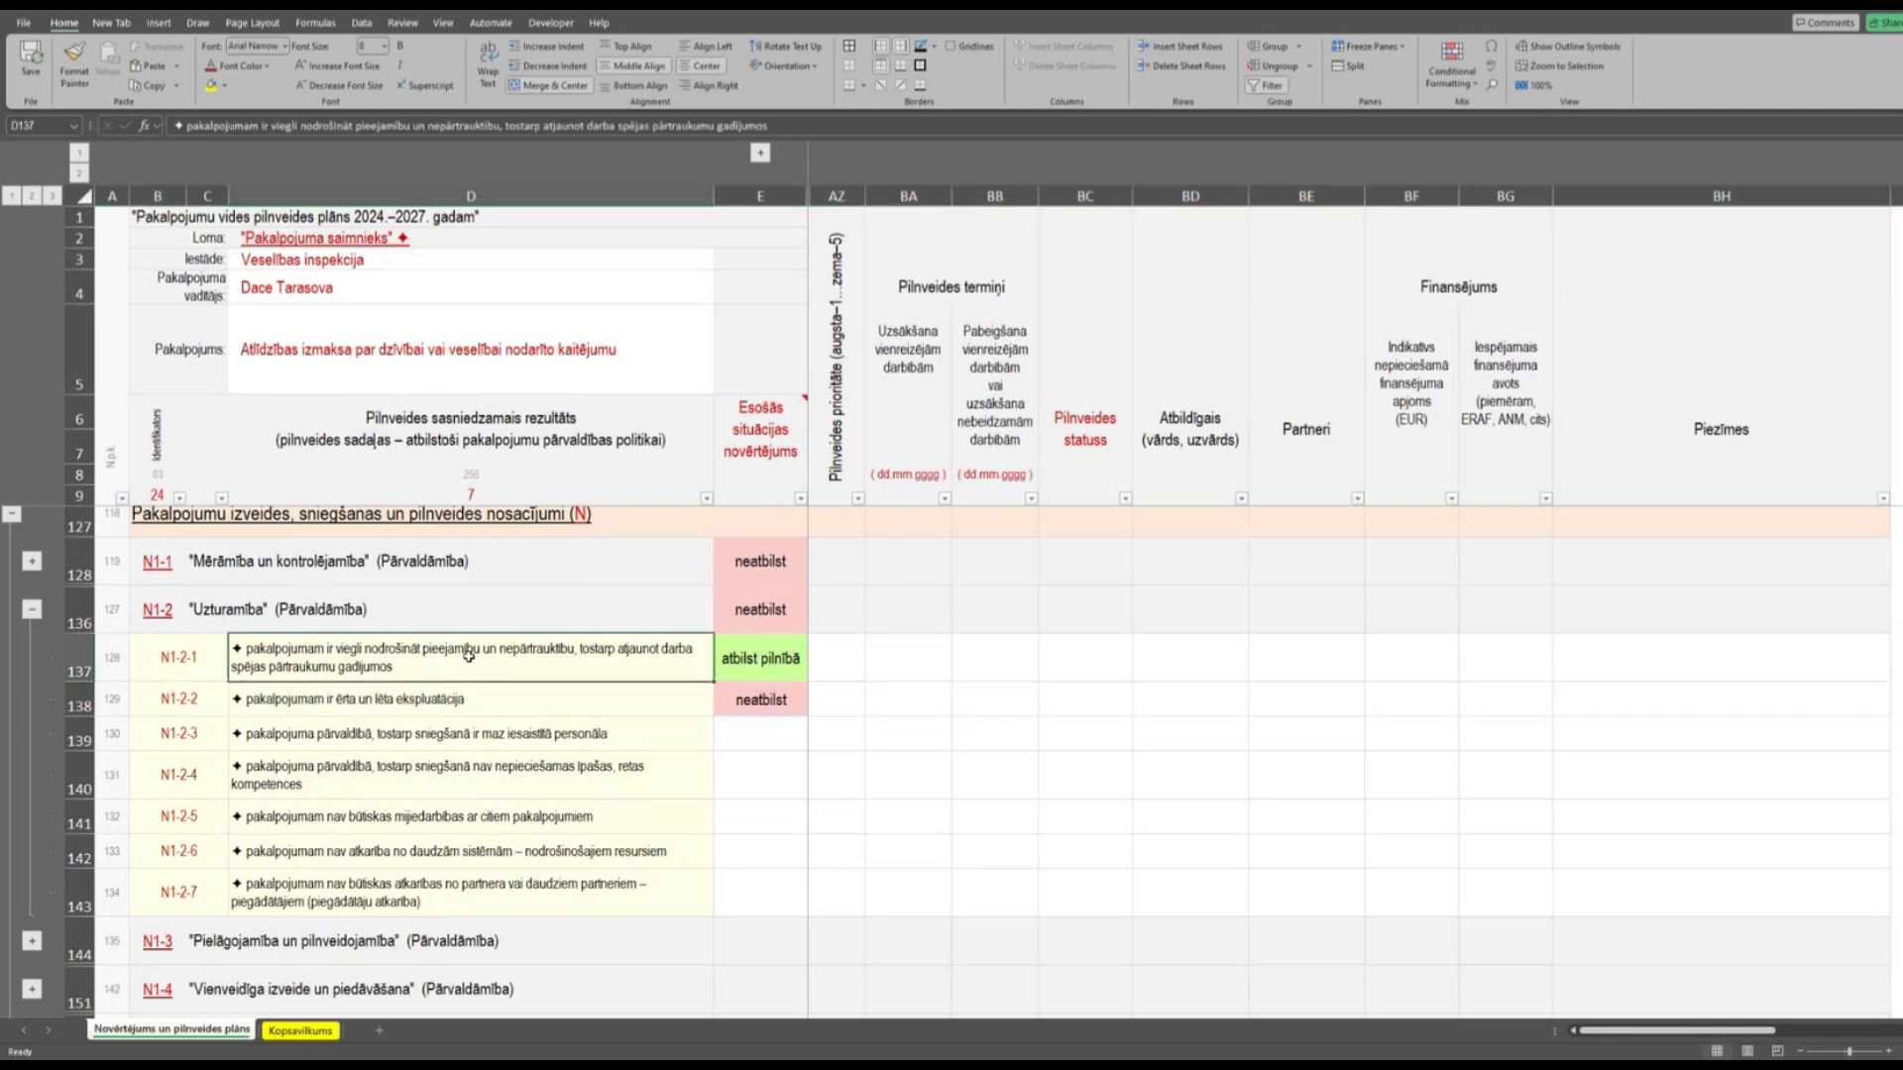
left_click(754, 658)
left_click(818, 679)
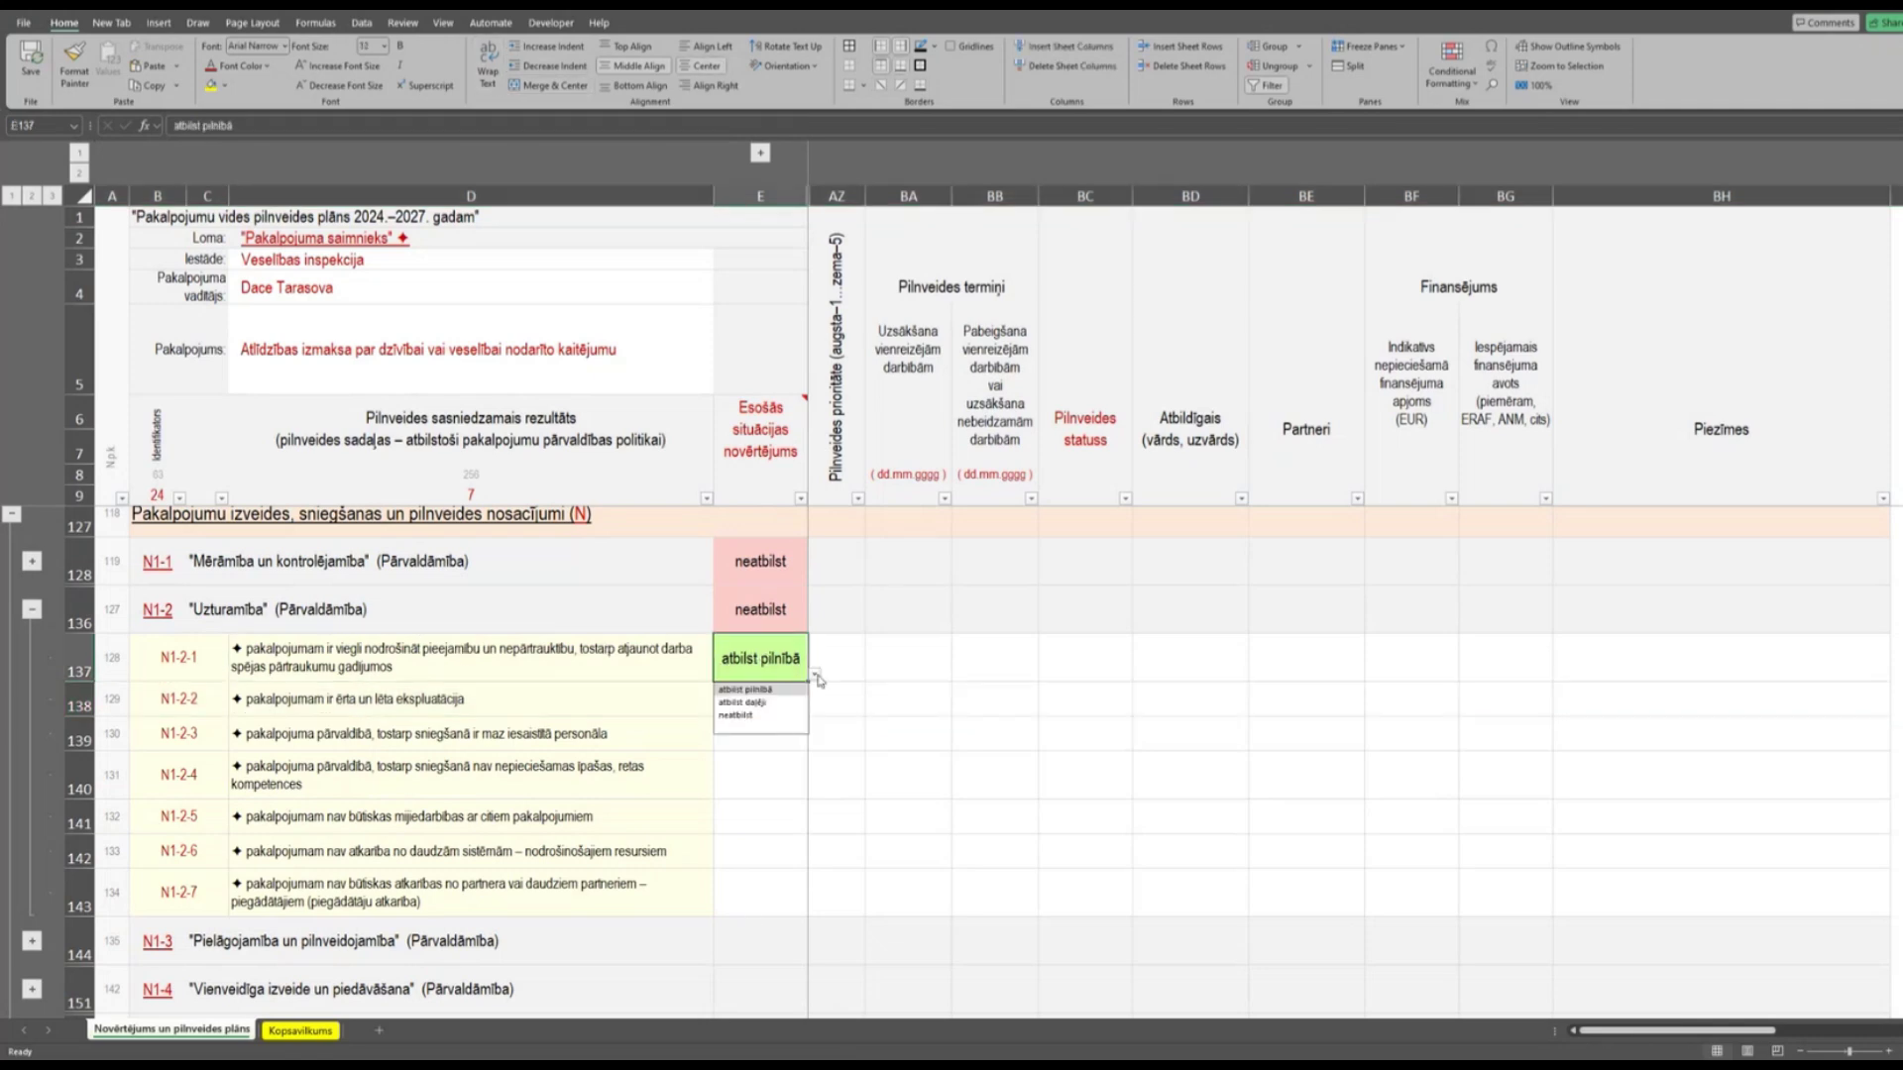
left_click(759, 702)
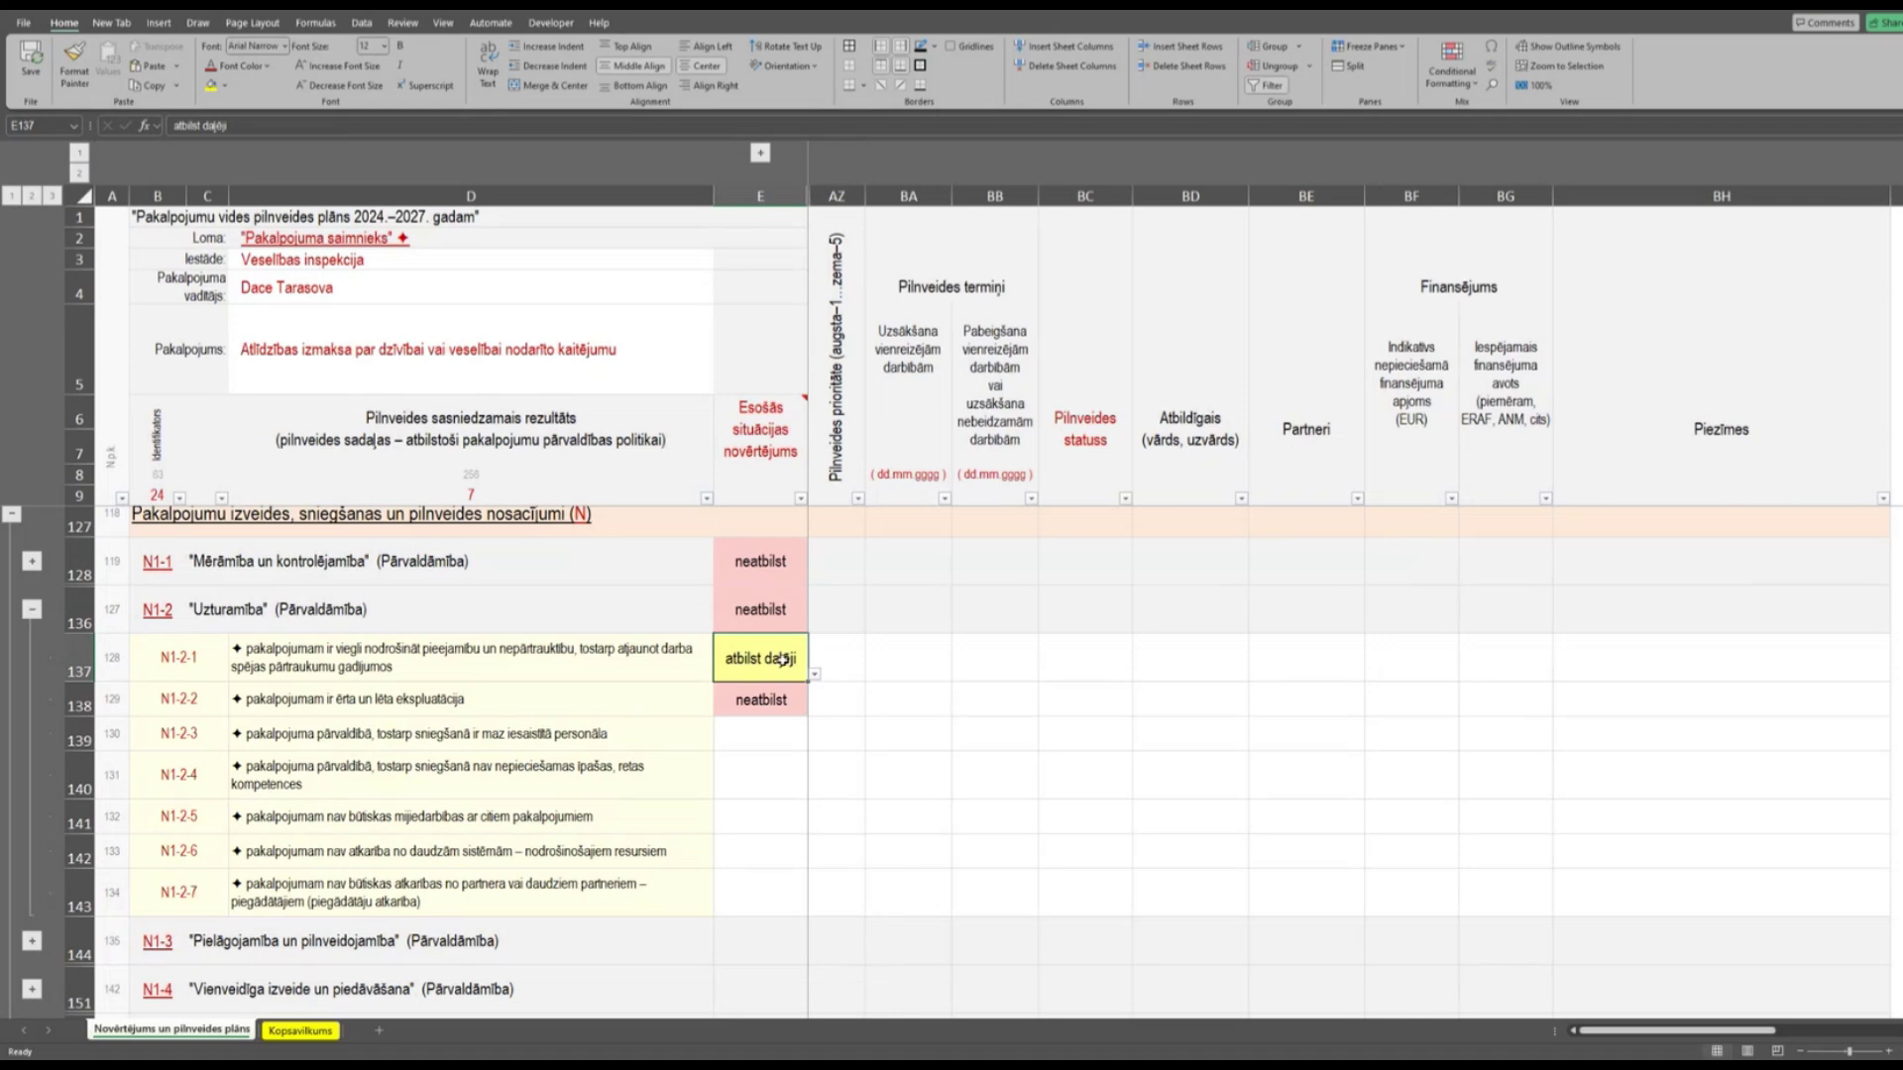
left_click(636, 660)
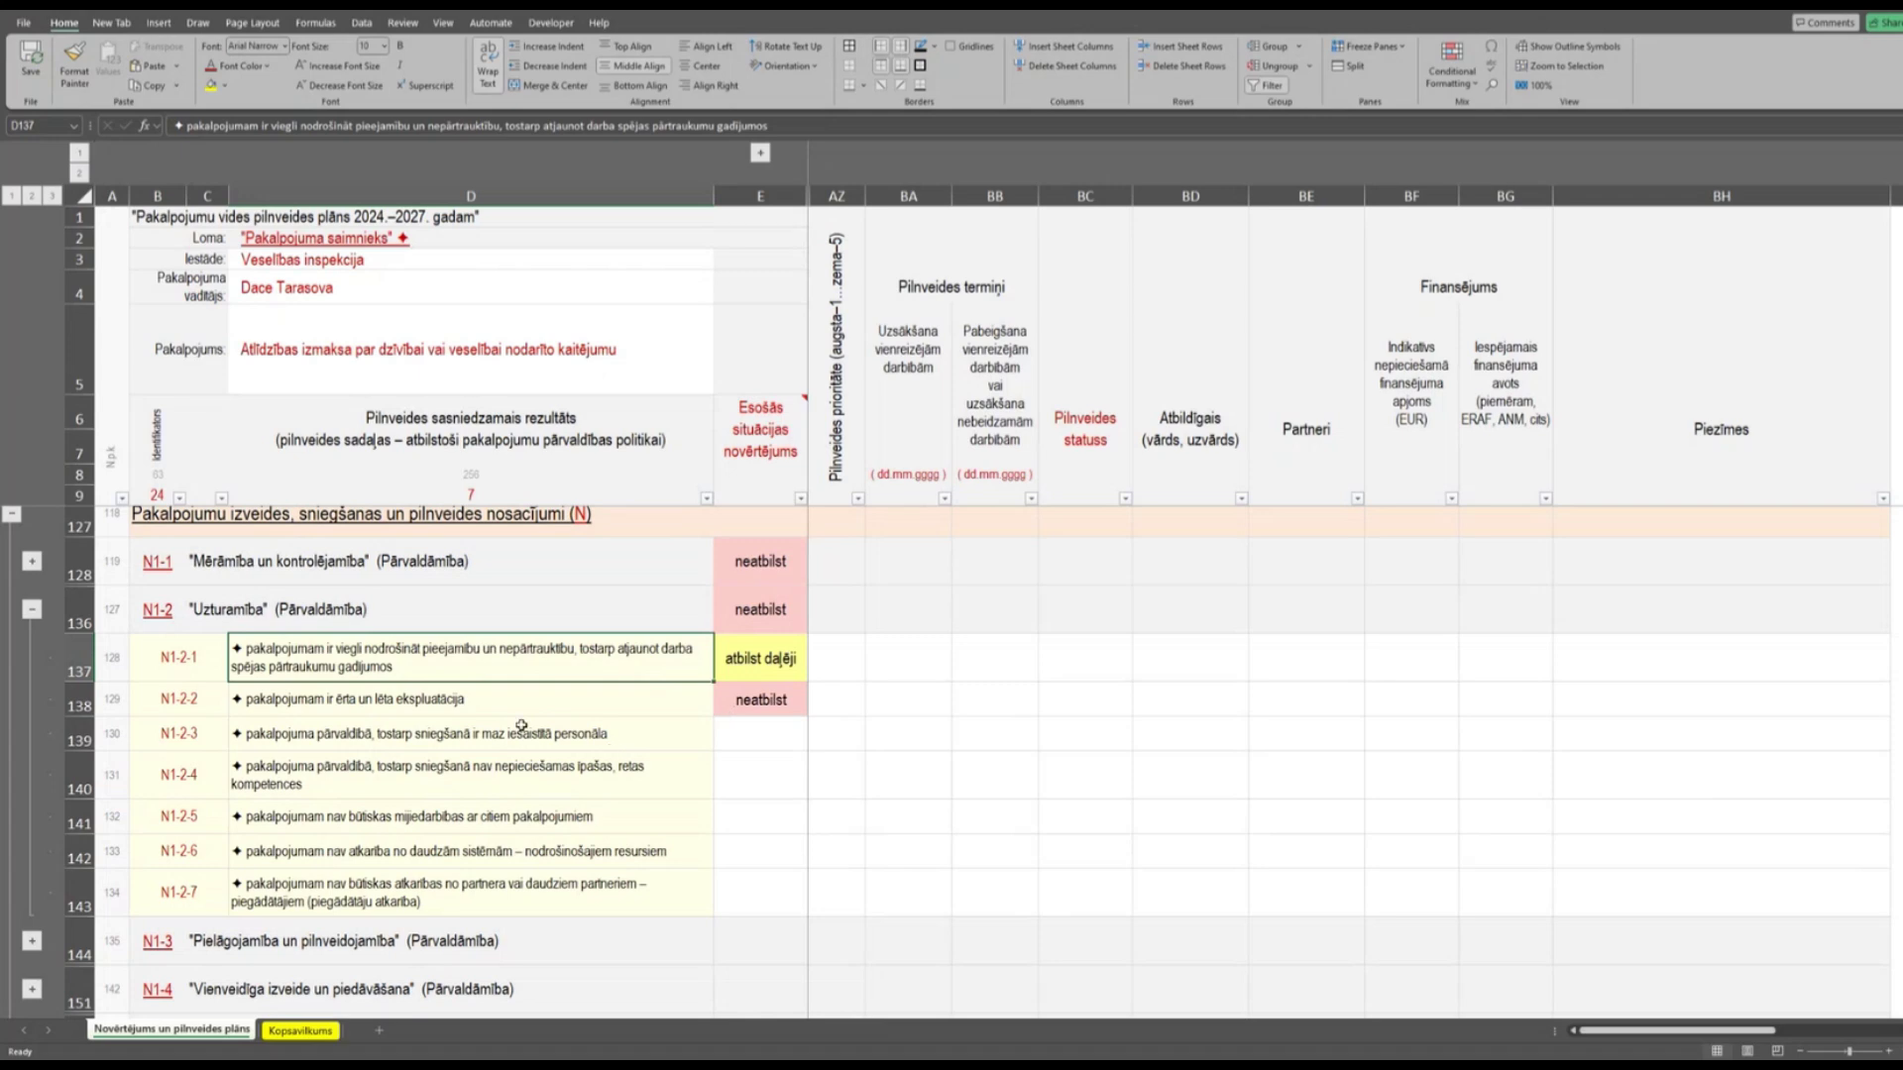
Rate criterion N1-2-3 on few staff being involved in managing and providing the service as "atbilst daļēji".
left_click(492, 738)
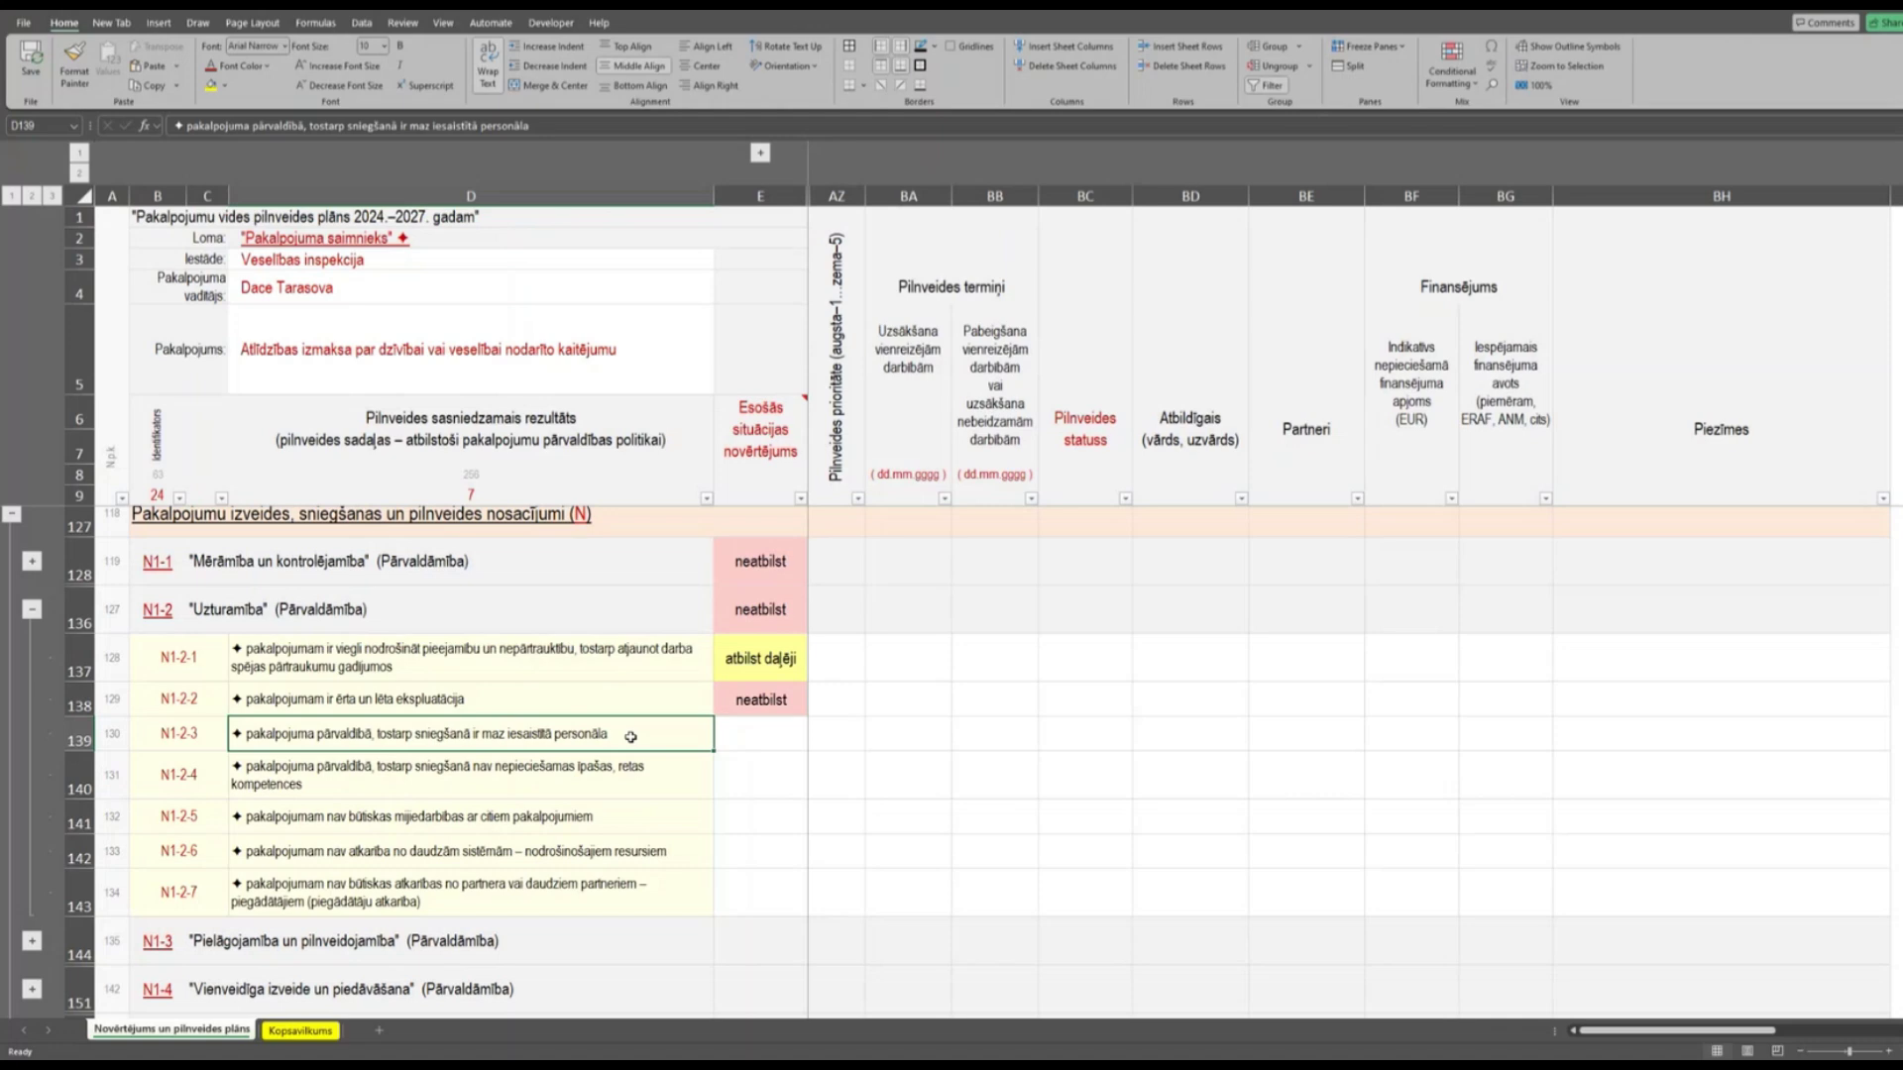
left_click(779, 738)
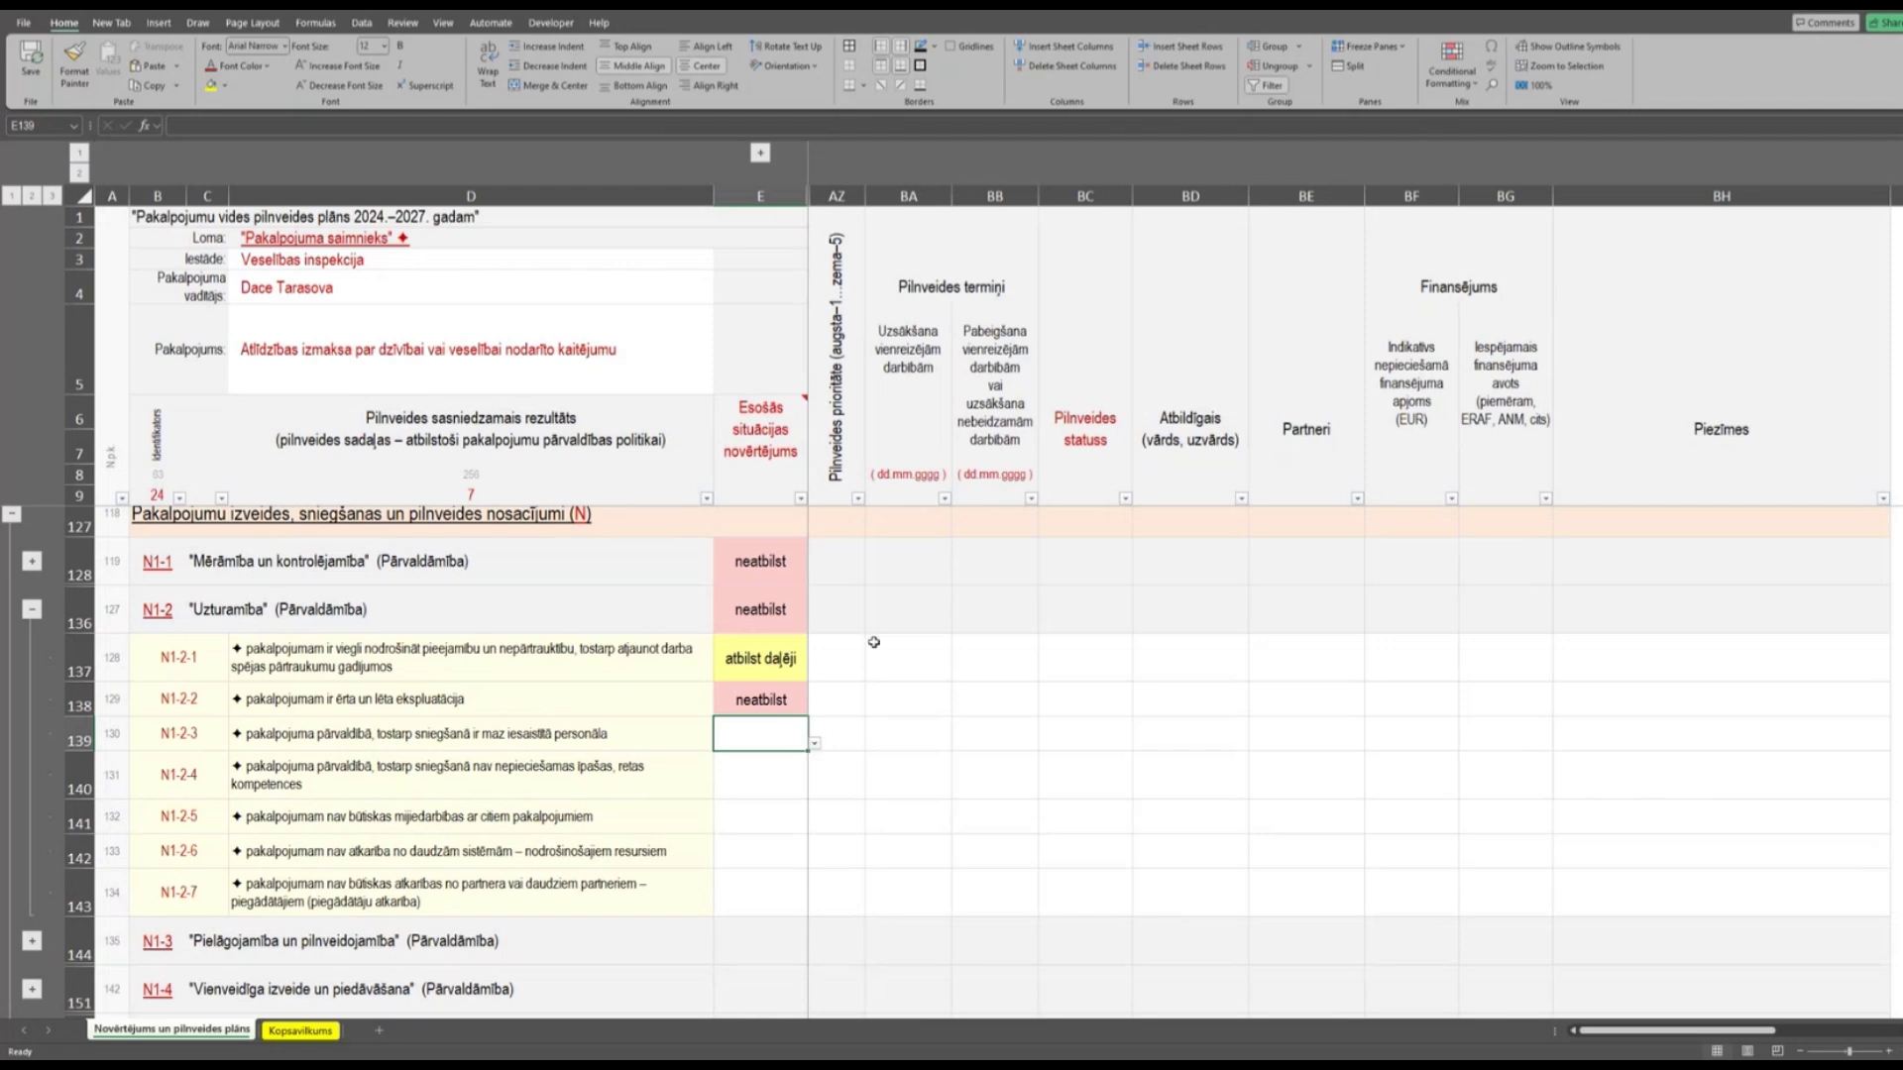
left_click(814, 747)
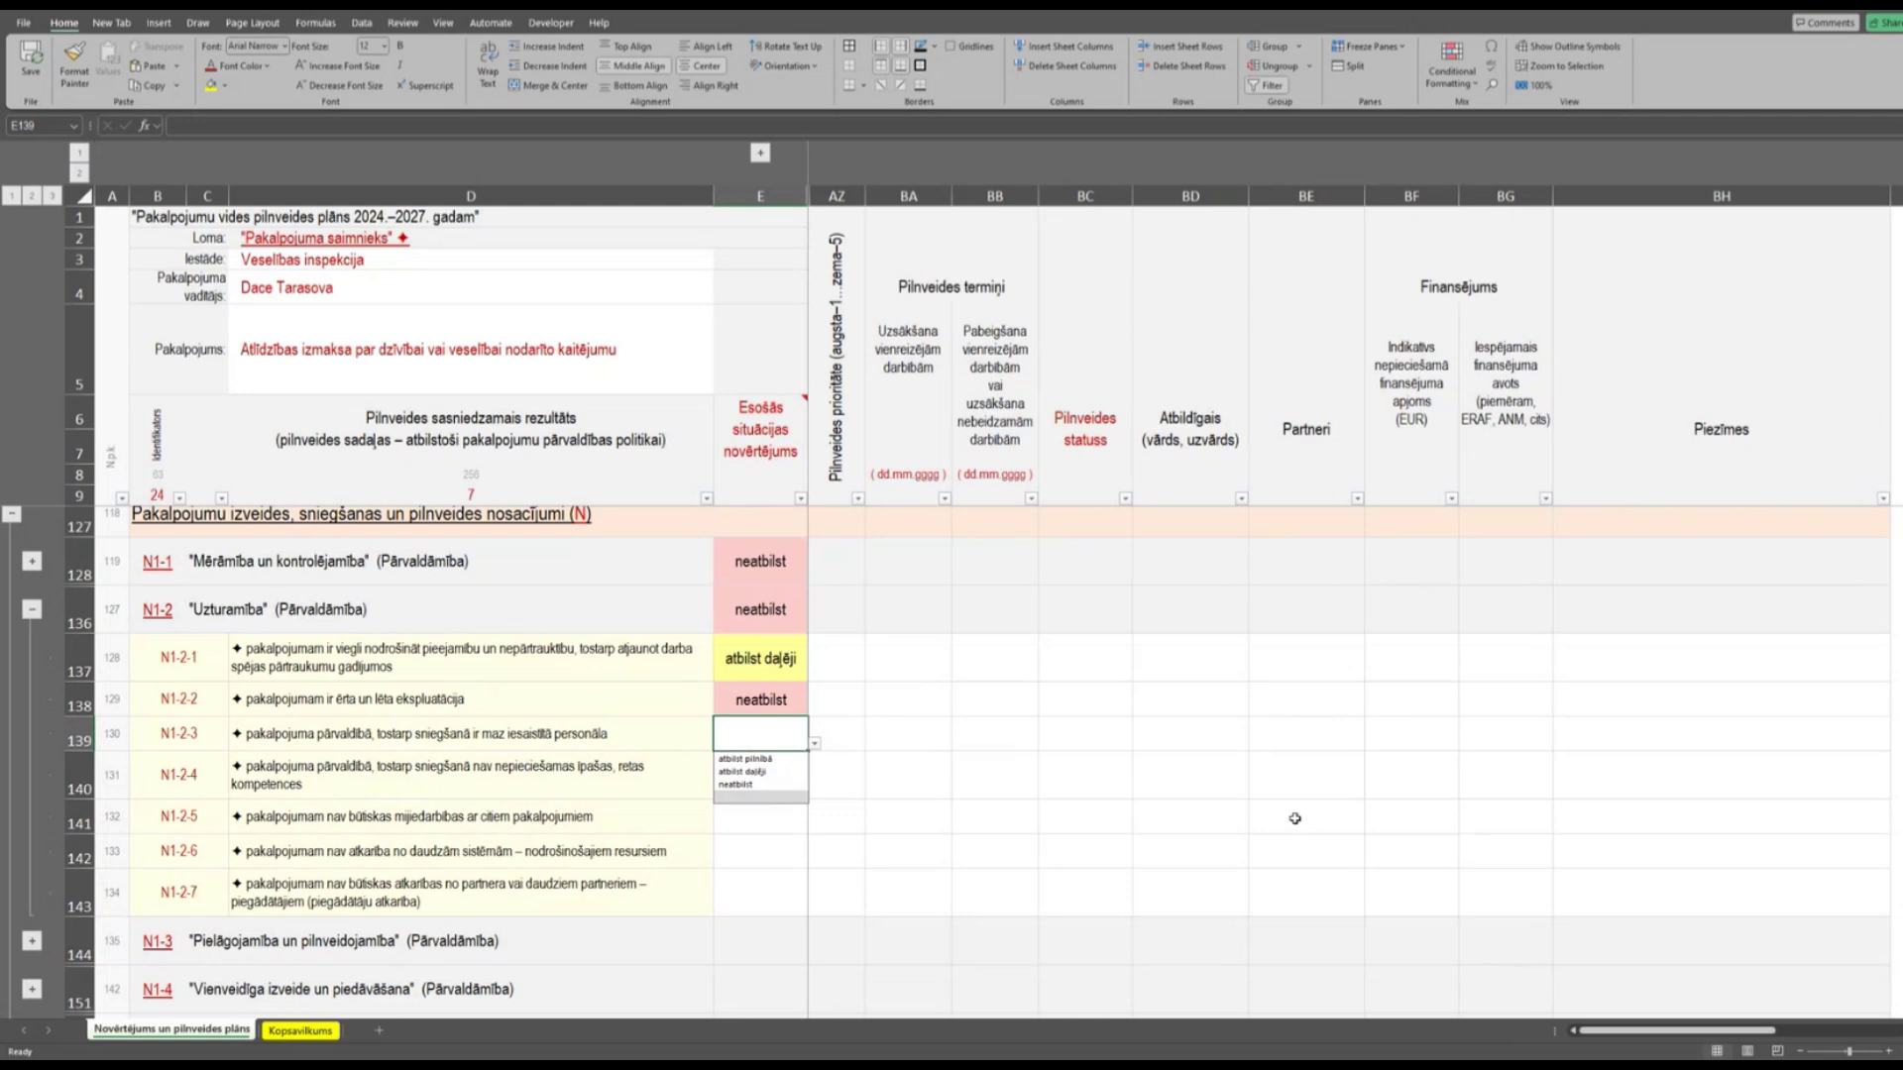
key("Down")
key("Down")
key("Return")
left_click(592, 735)
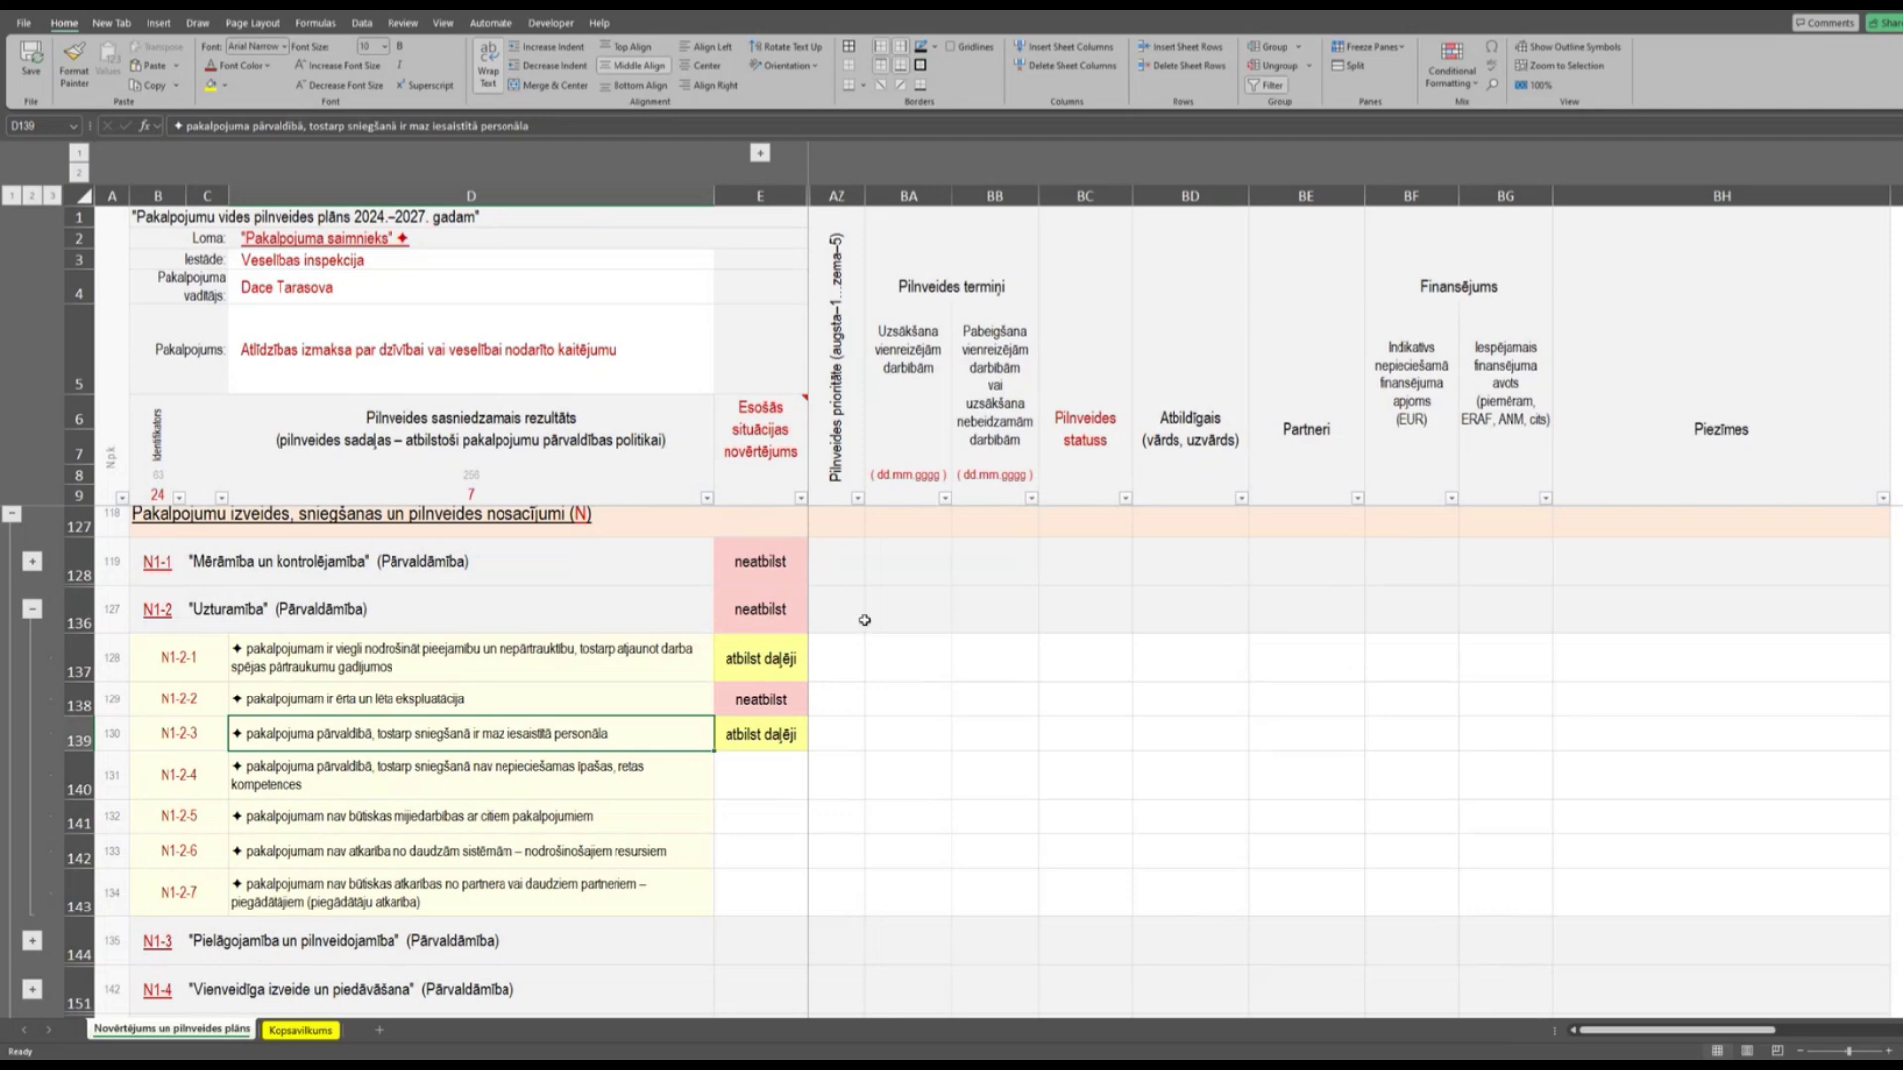
Rate criterion N1-2-4 on needing no special, rare competences to manage and provide the service as "neatbilst".
left_click(544, 793)
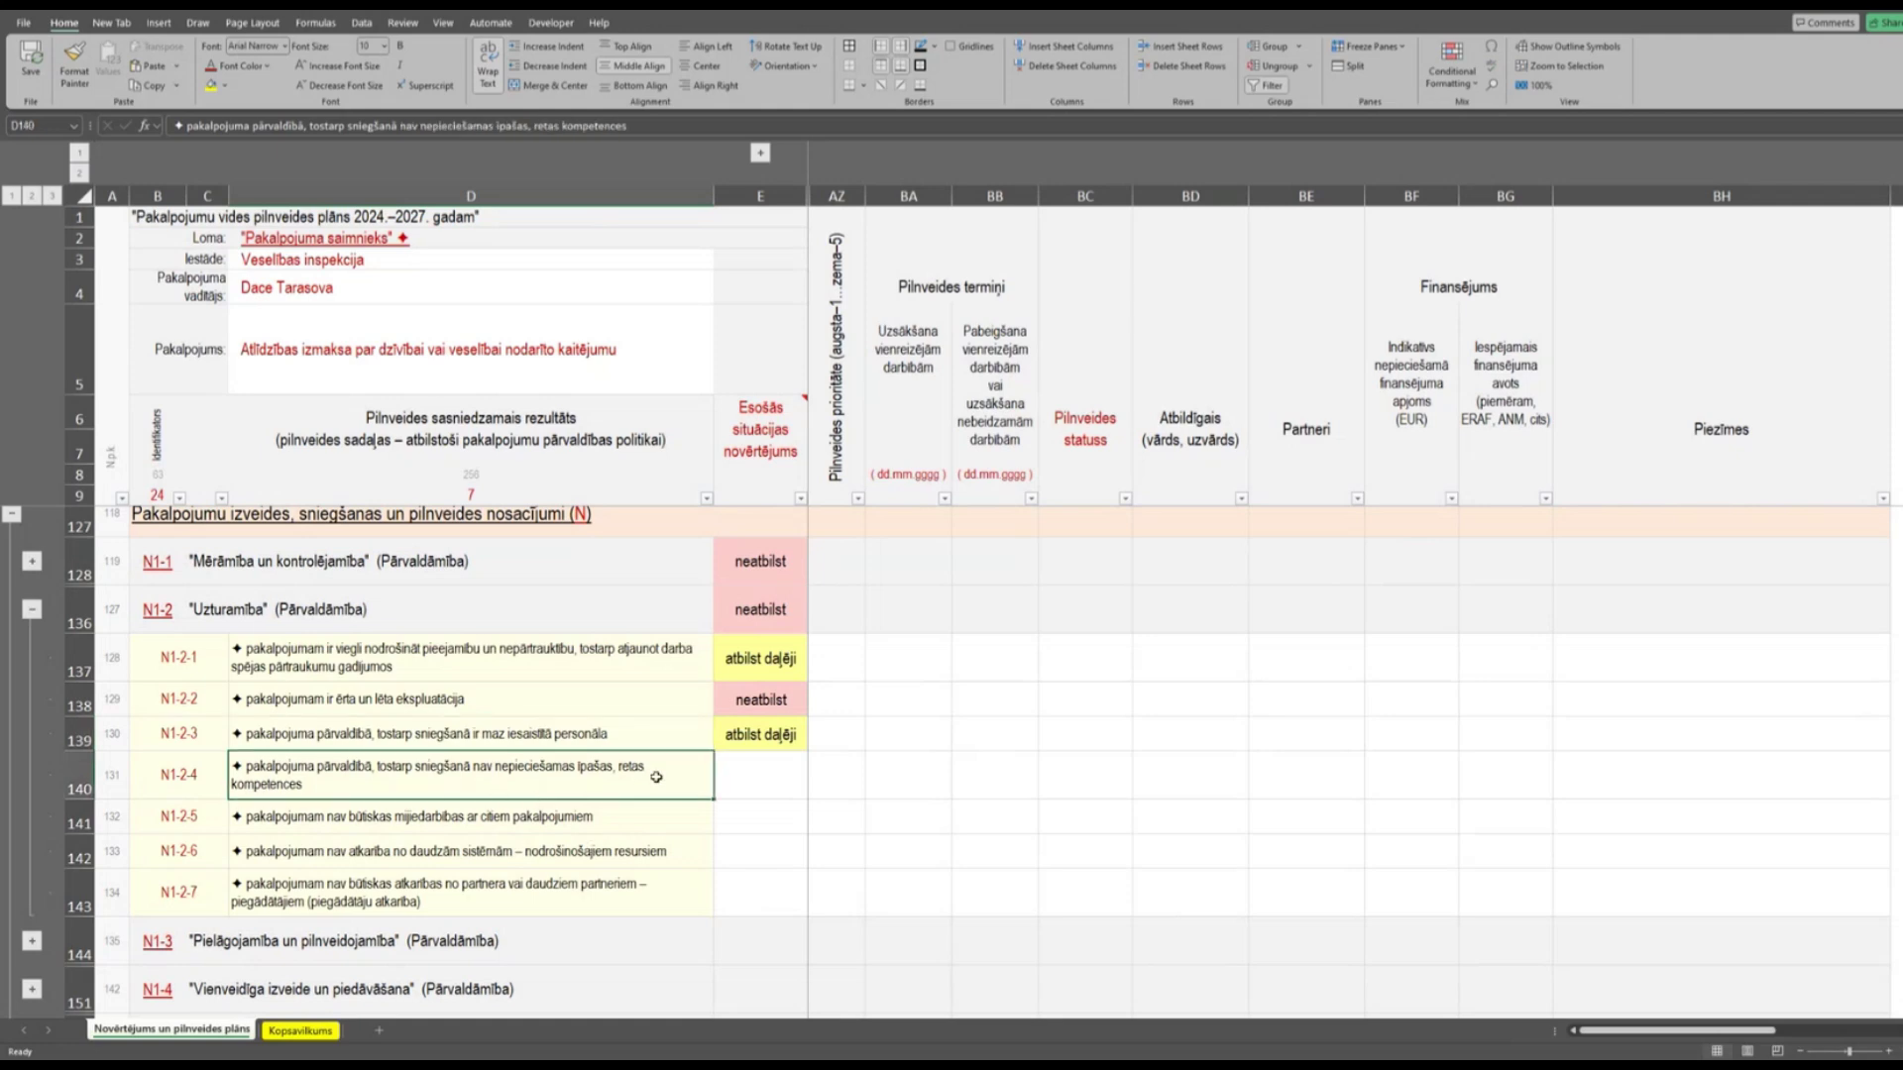
left_click(768, 771)
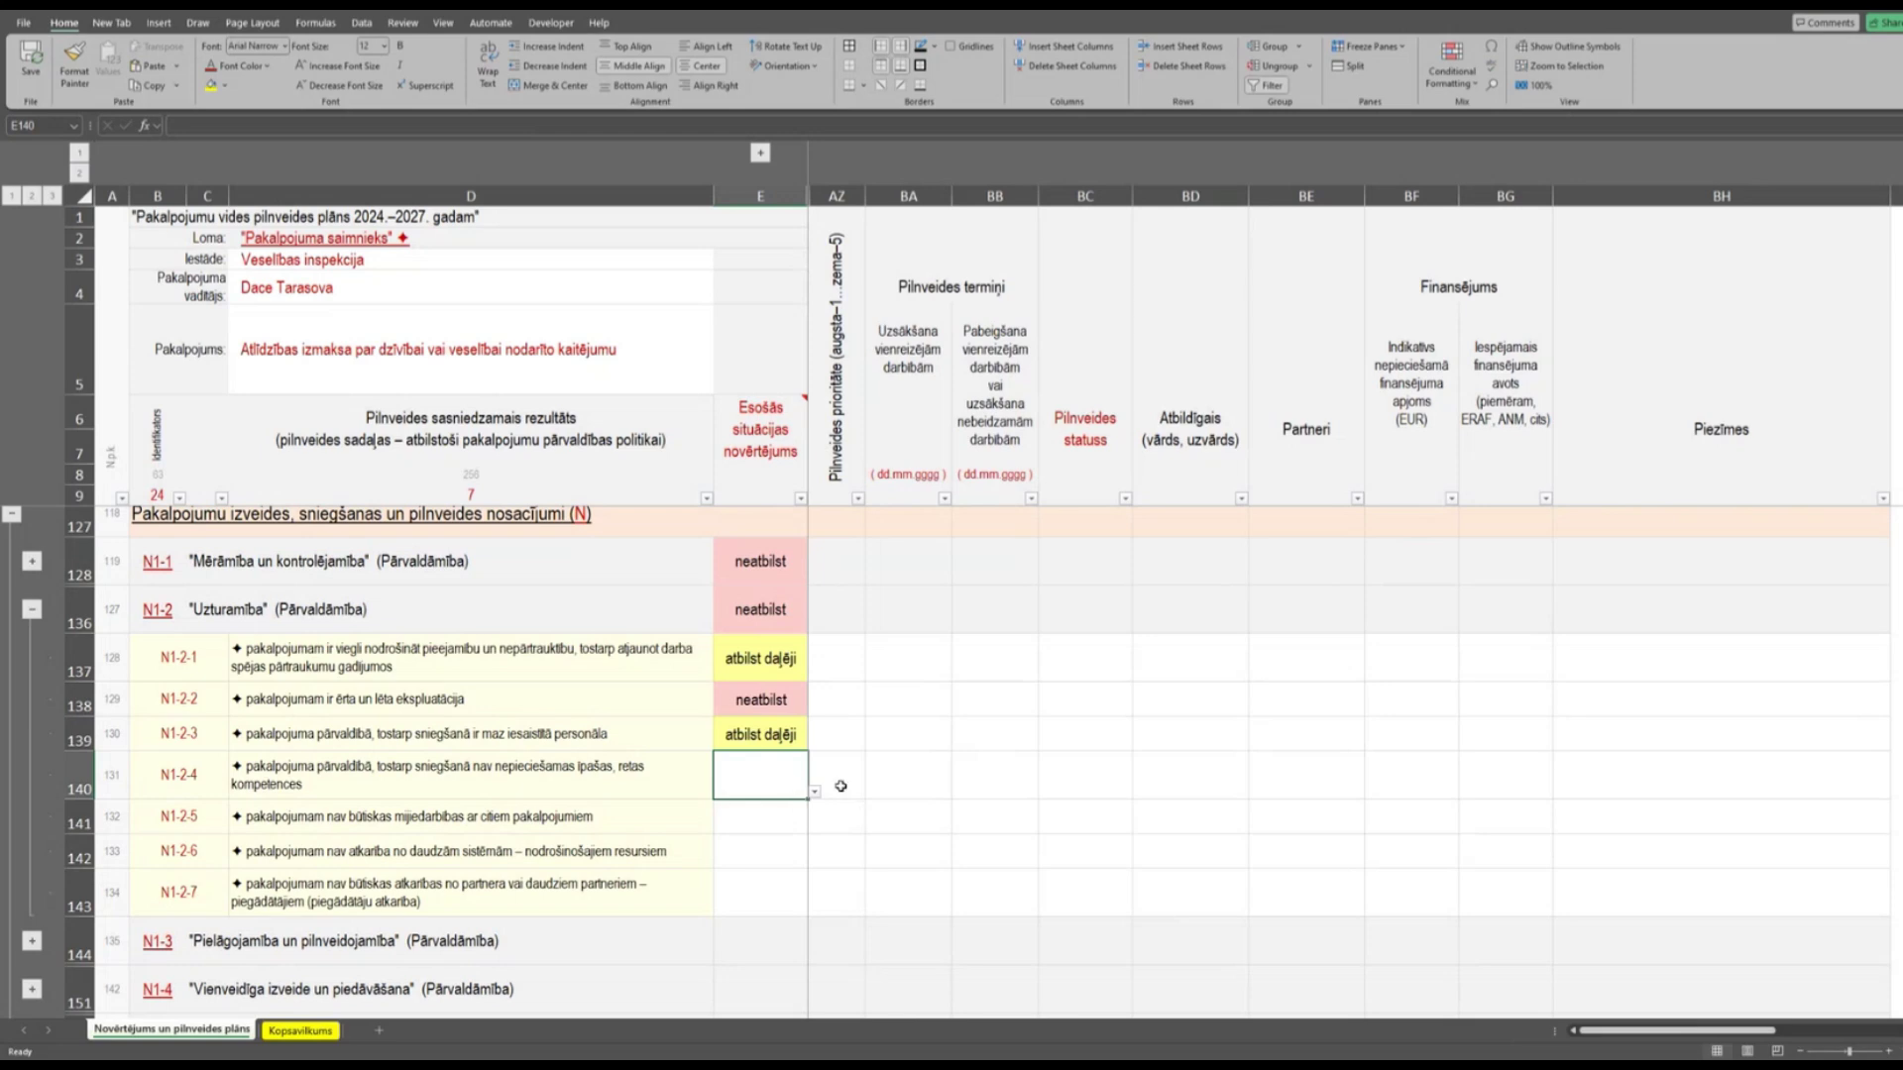
left_click(815, 793)
left_click(753, 833)
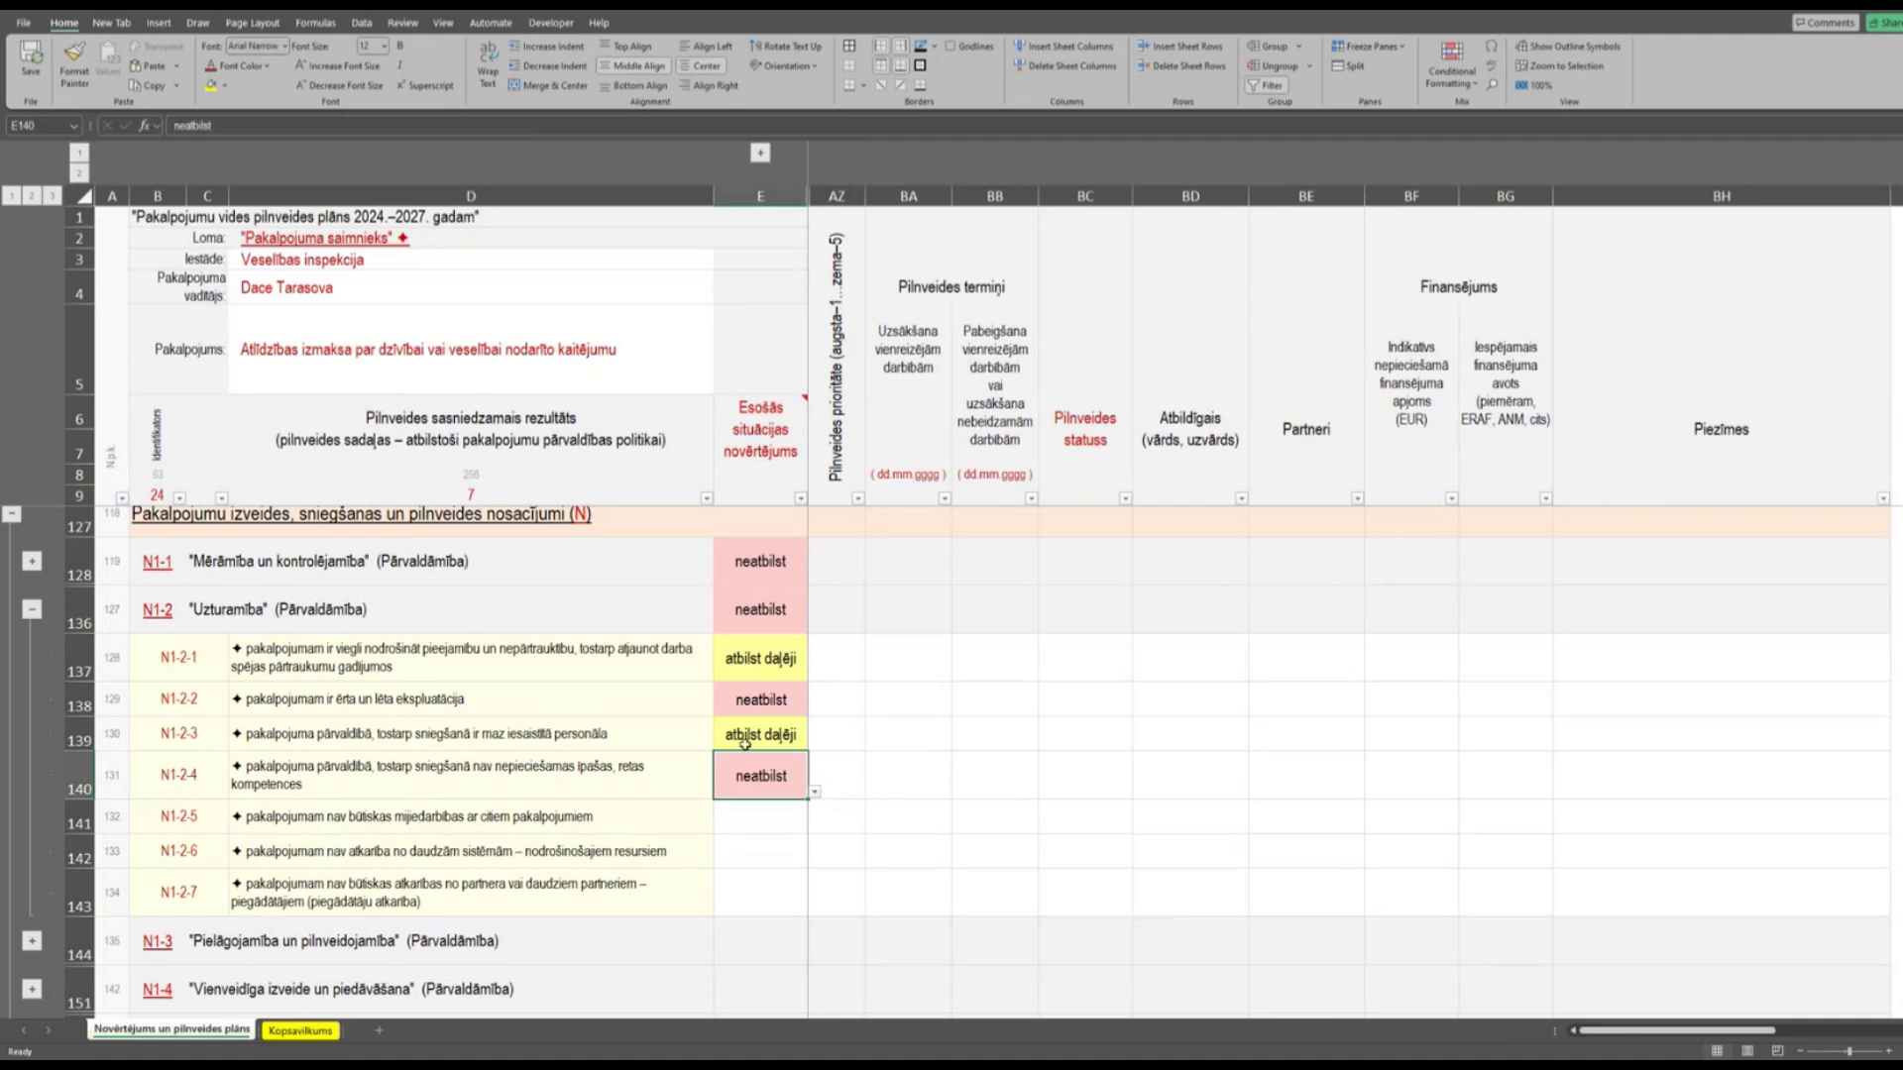
left_click(589, 780)
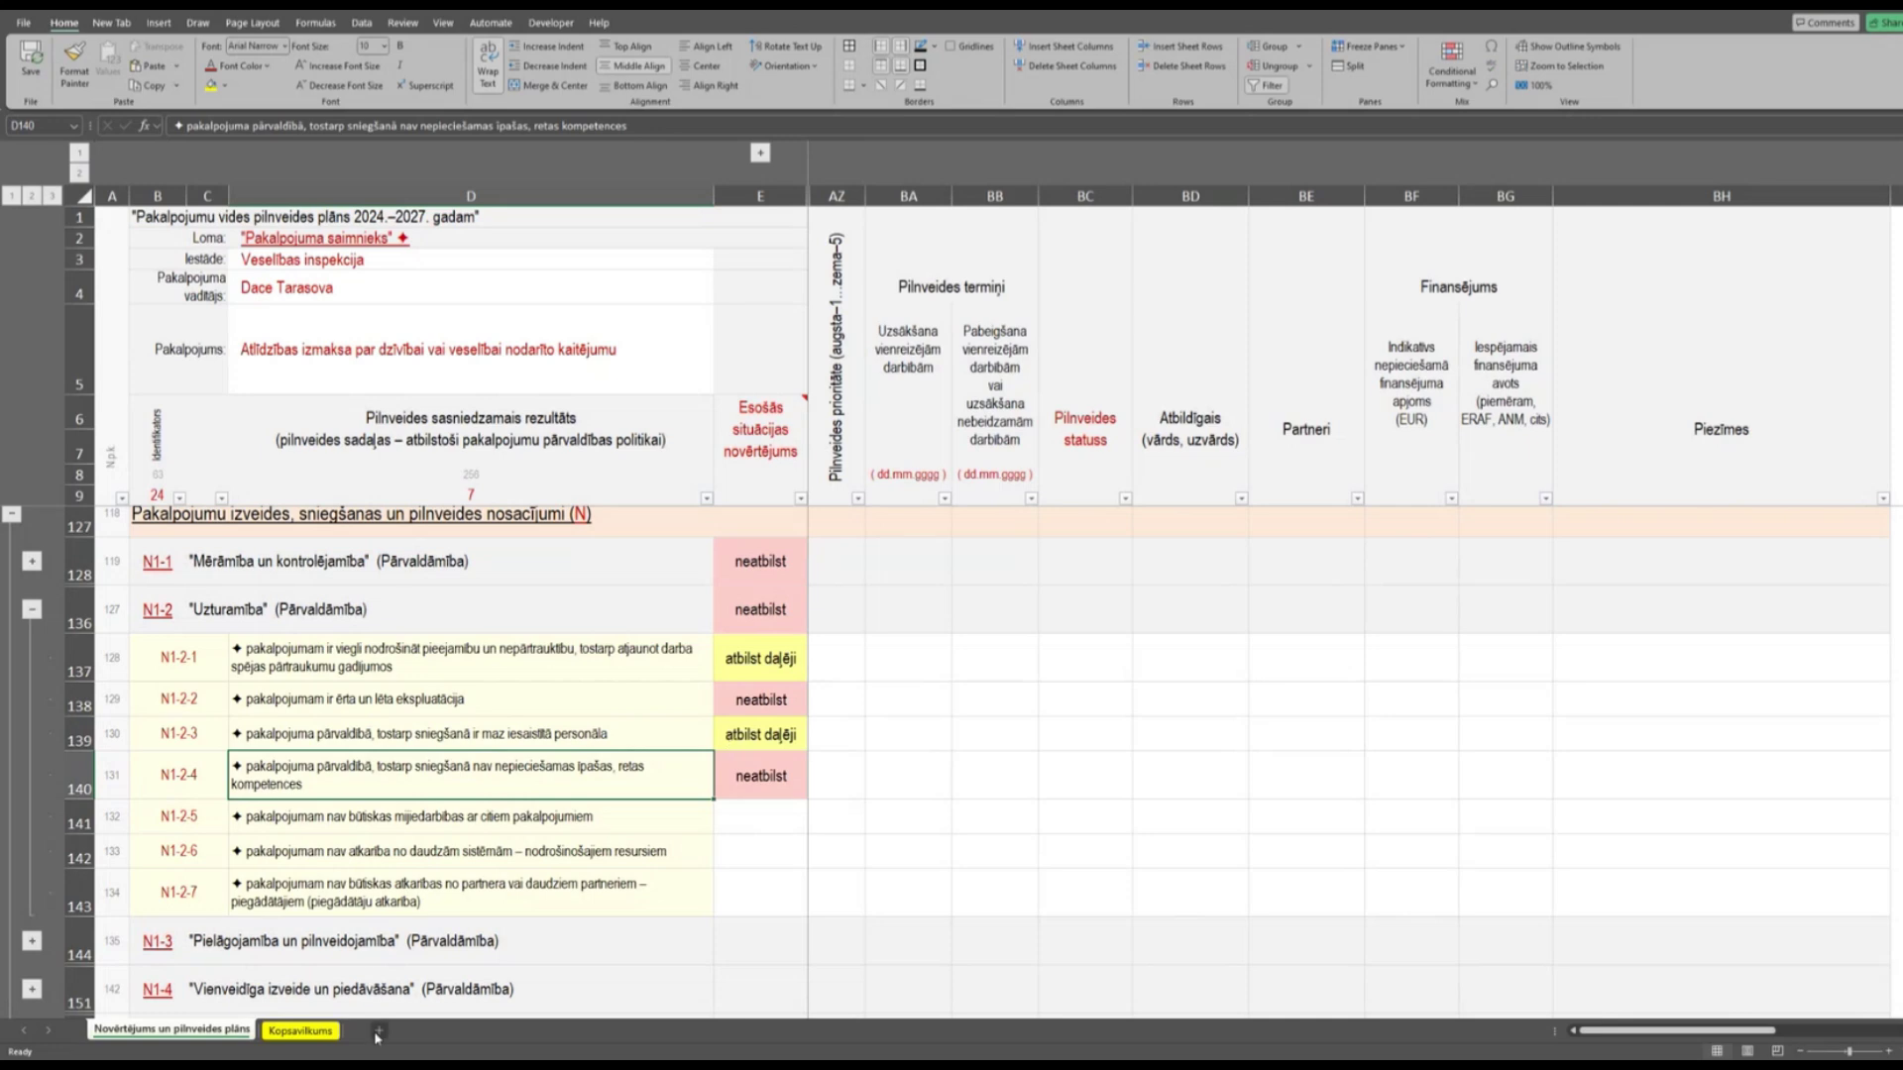
Rate criterion N1-2-5 on having no significant interactions with other services as "atbilst pilnībā".
scroll(447, 971, "down", 2)
key("Down")
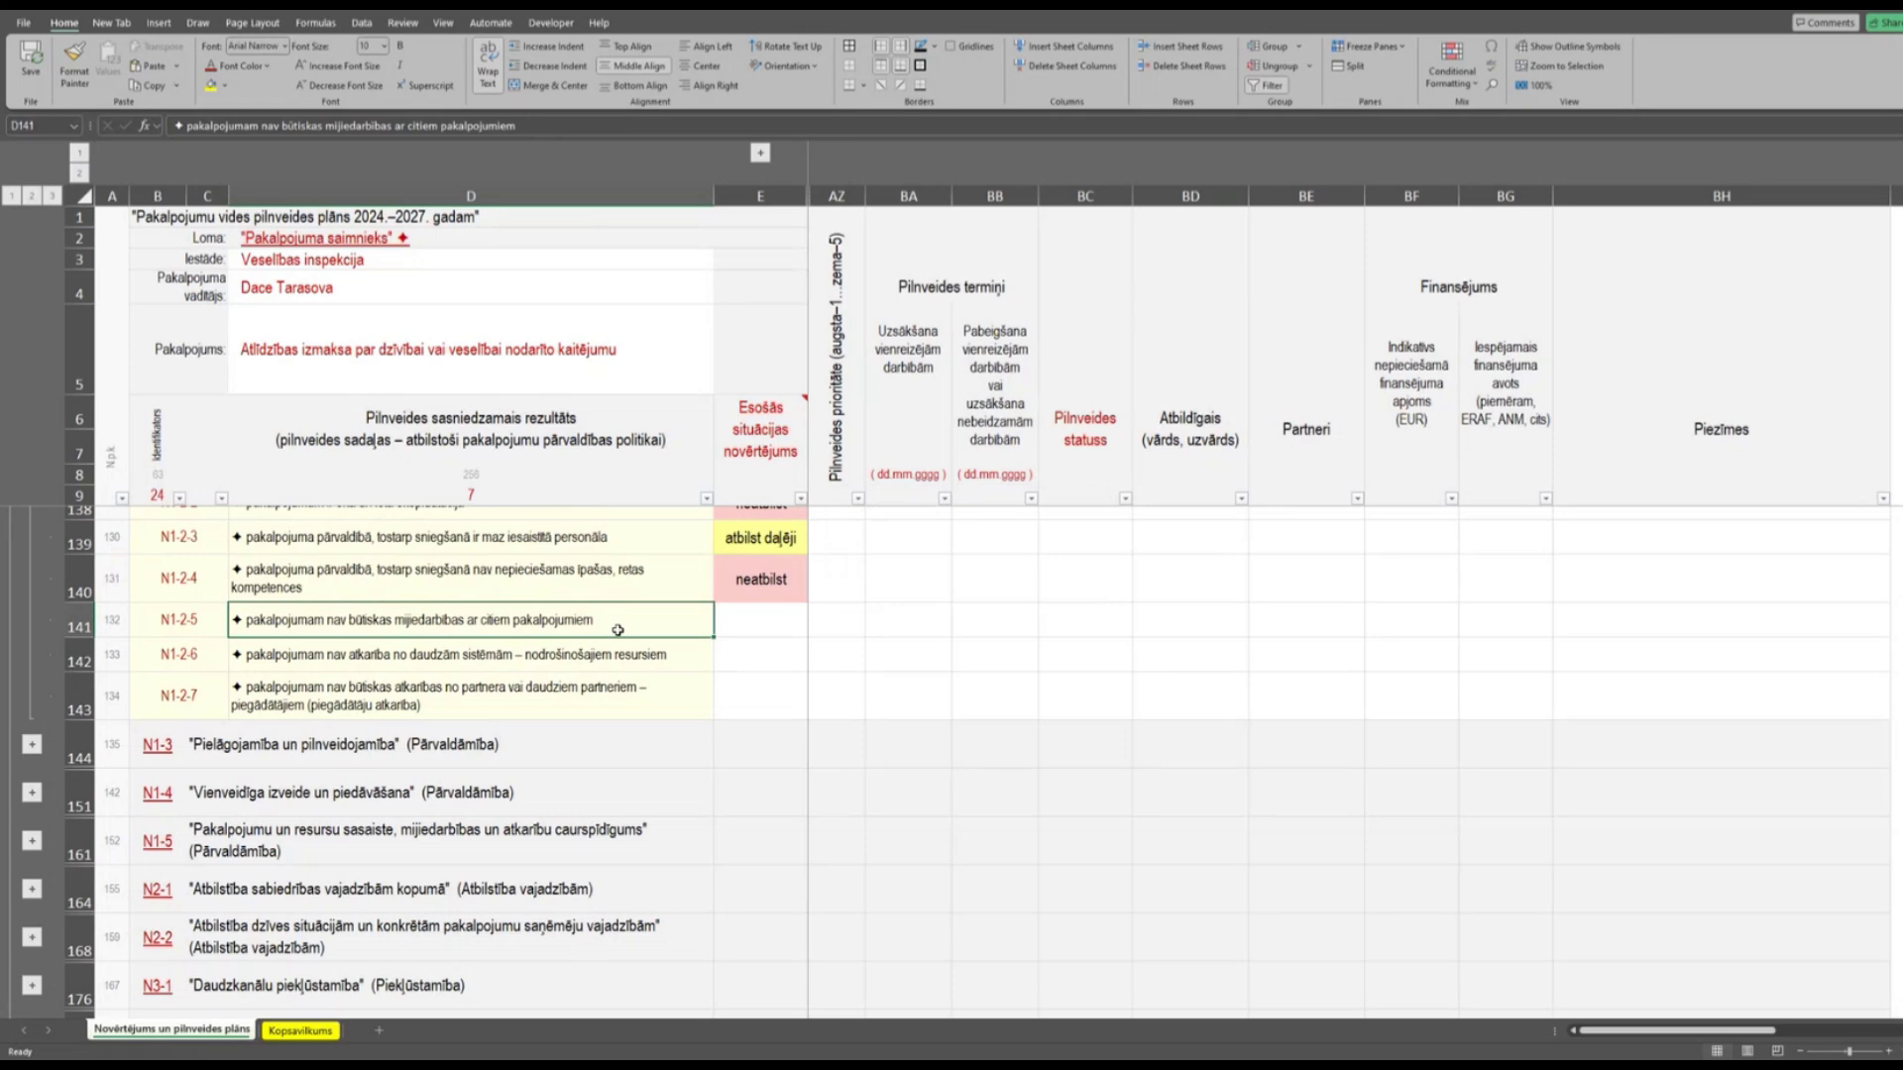
left_click(746, 625)
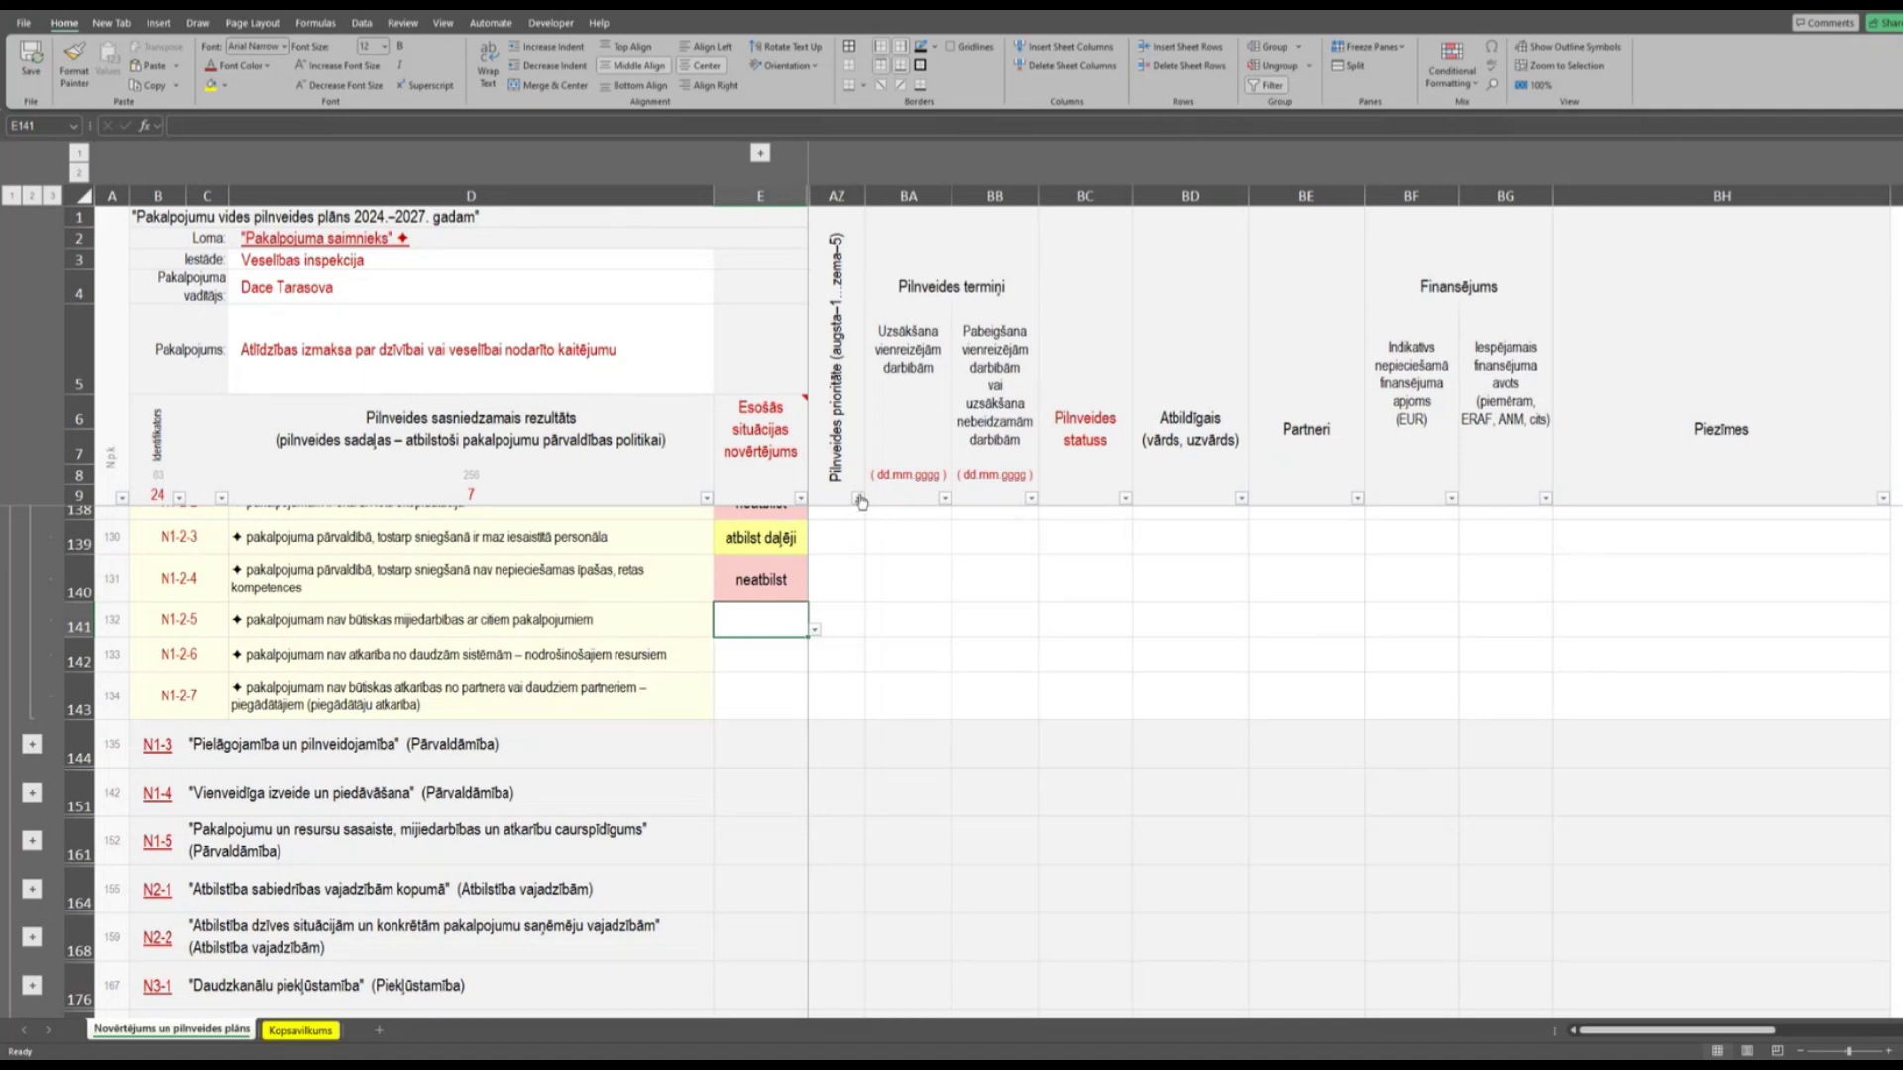
left_click(815, 630)
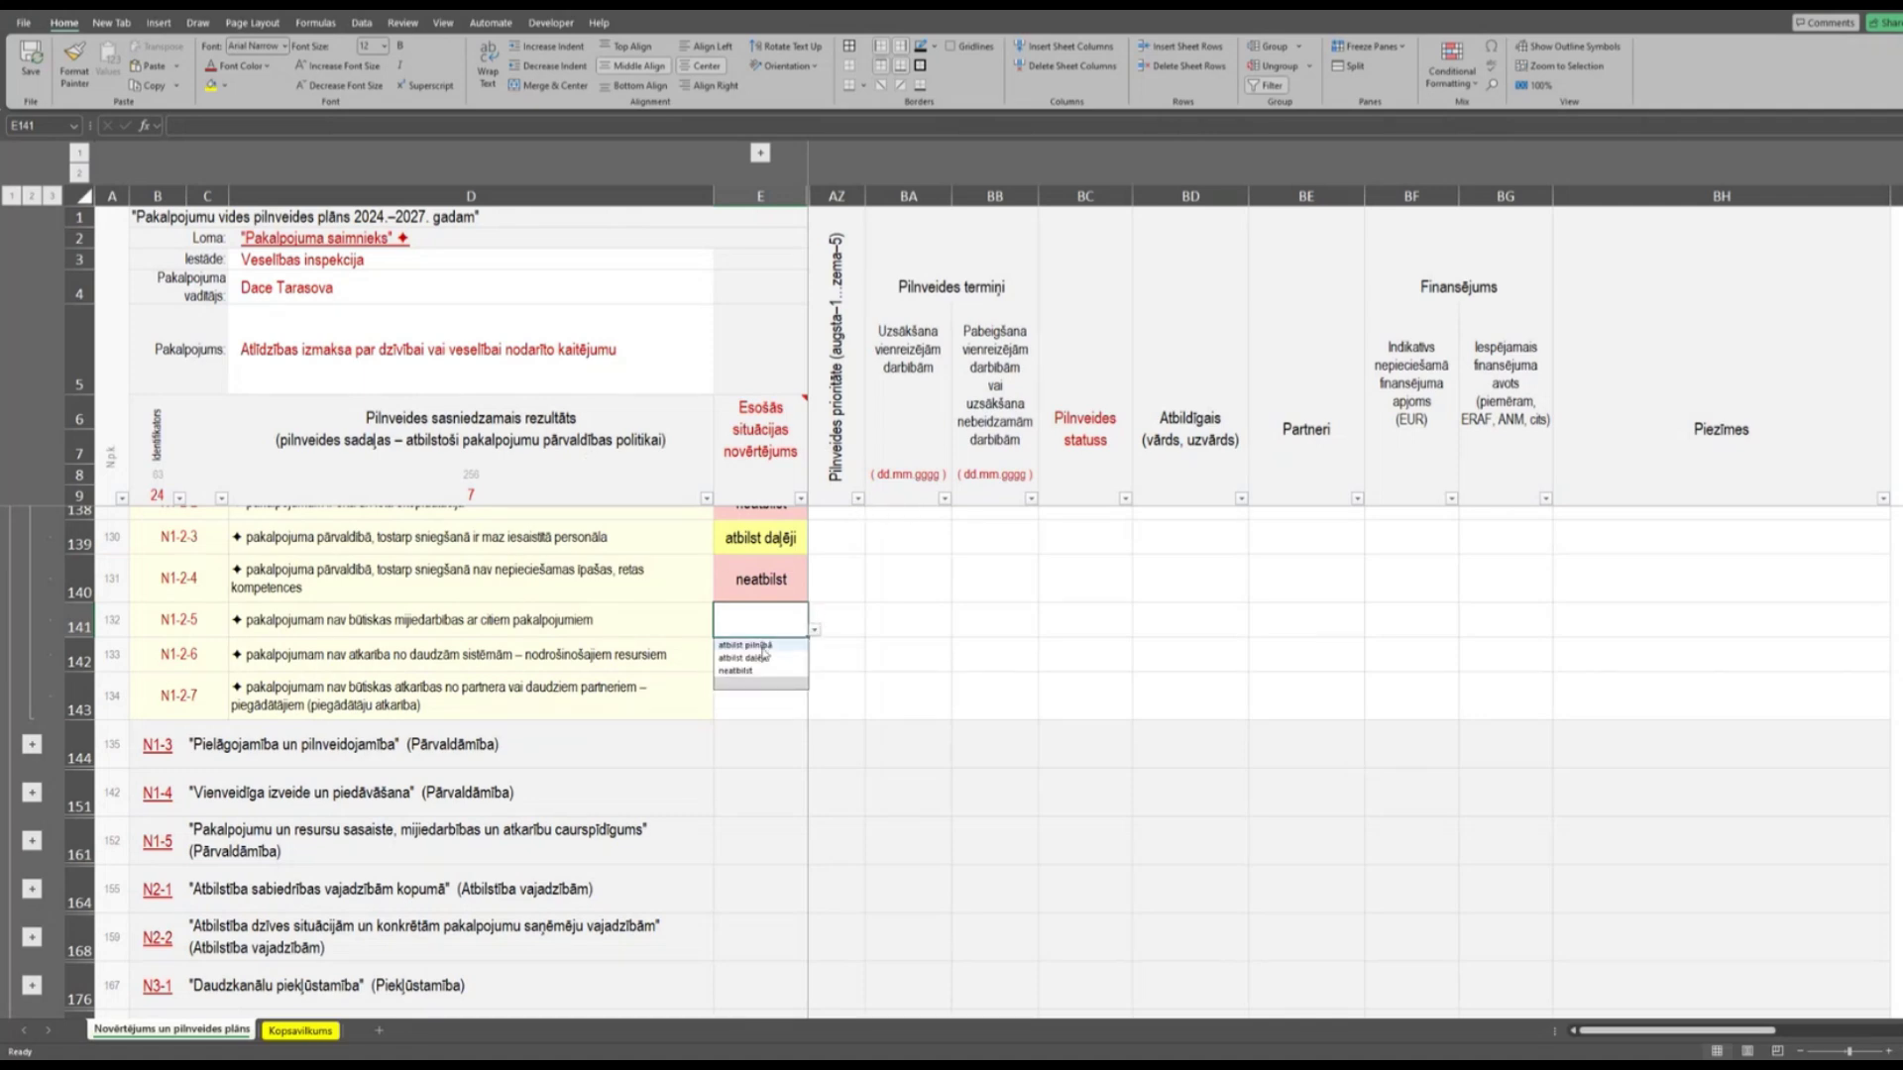
left_click(760, 646)
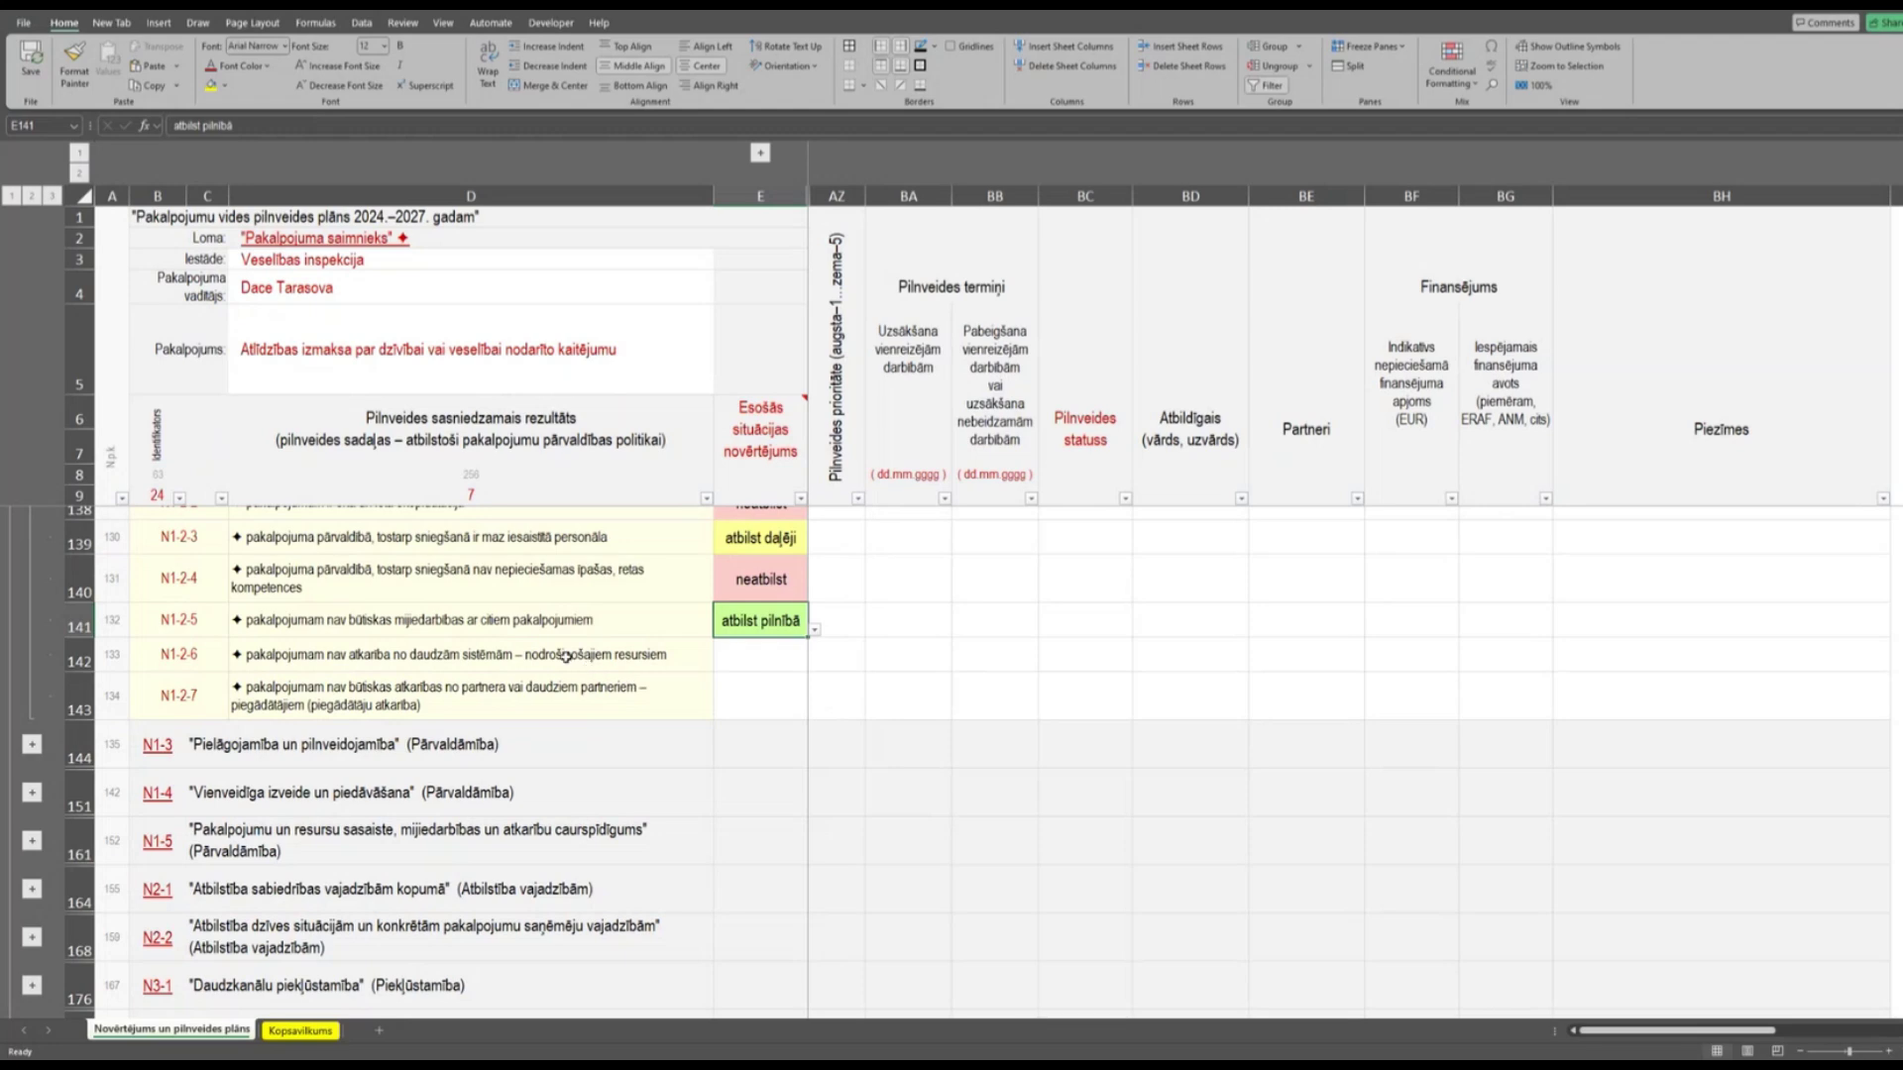
Rate criterion N1-2-6 on not depending on many systems or supporting resources as "neatbilst".
left_click(565, 656)
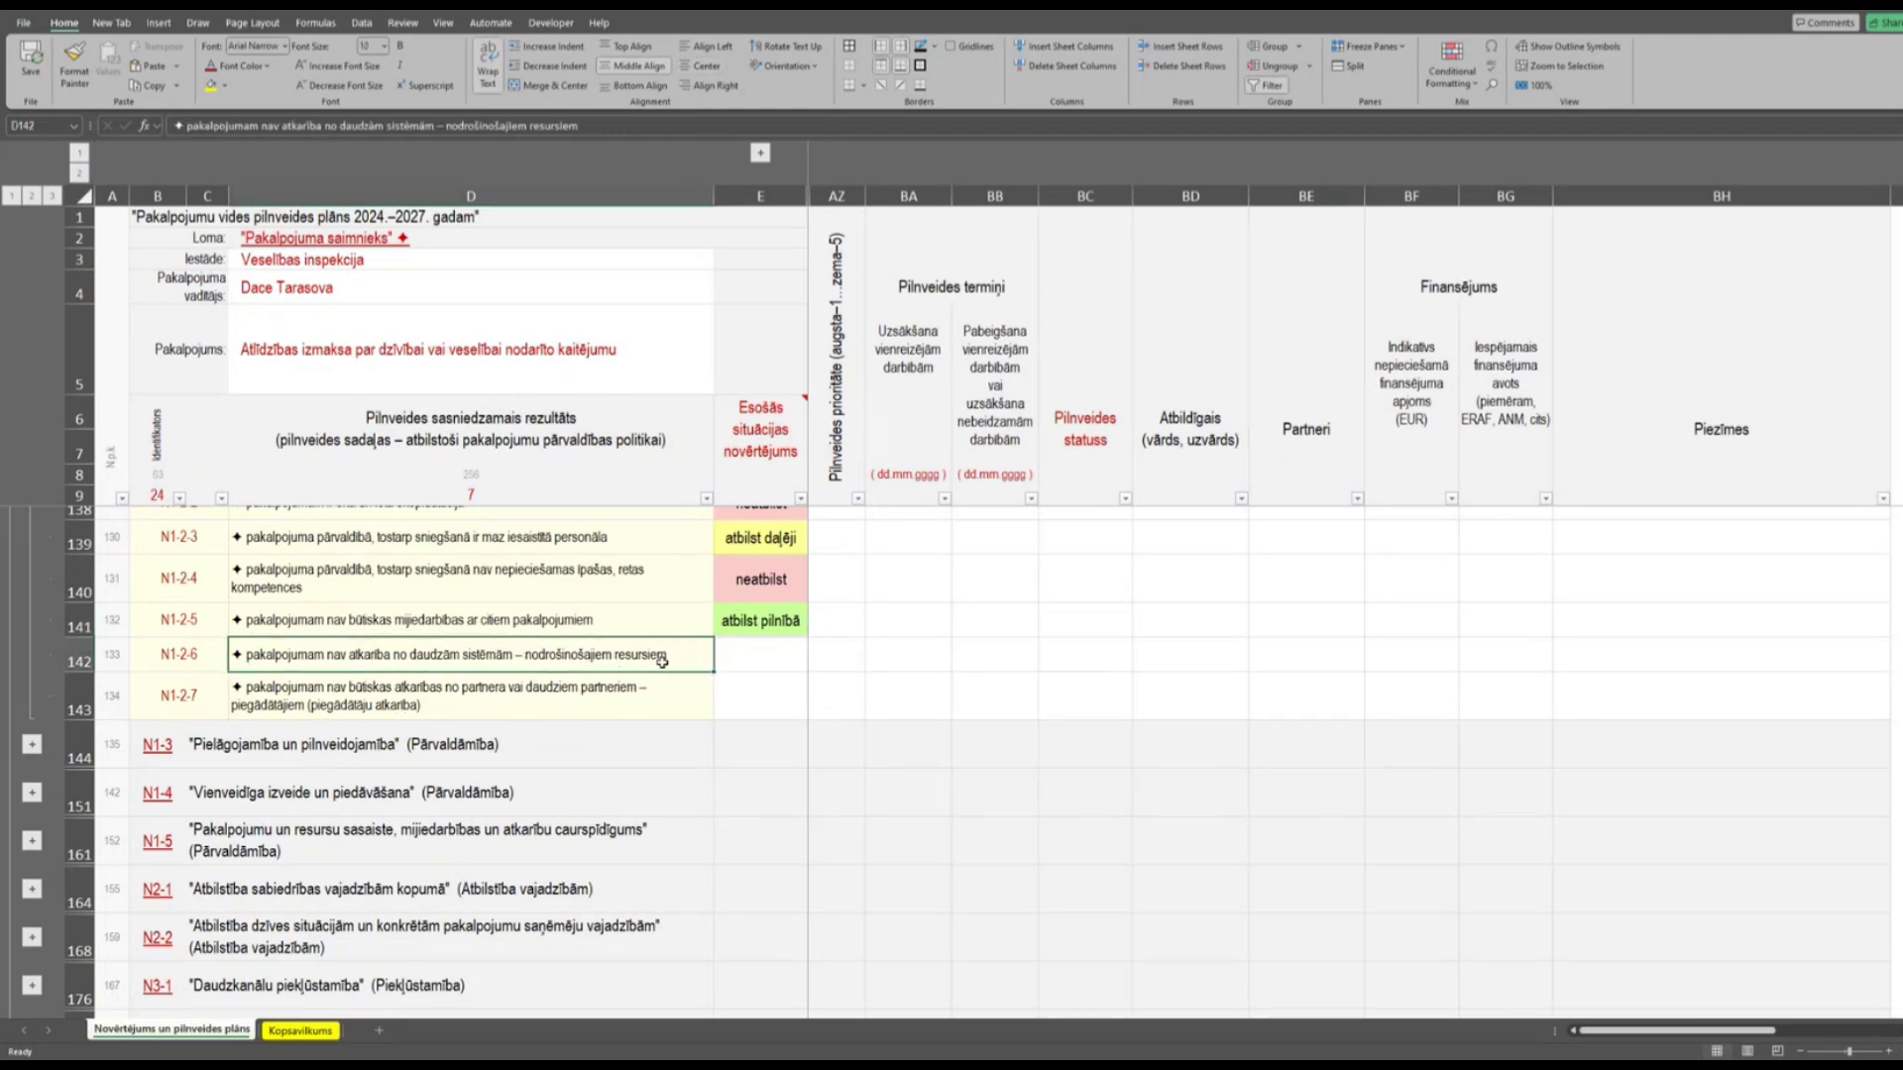
left_click(771, 658)
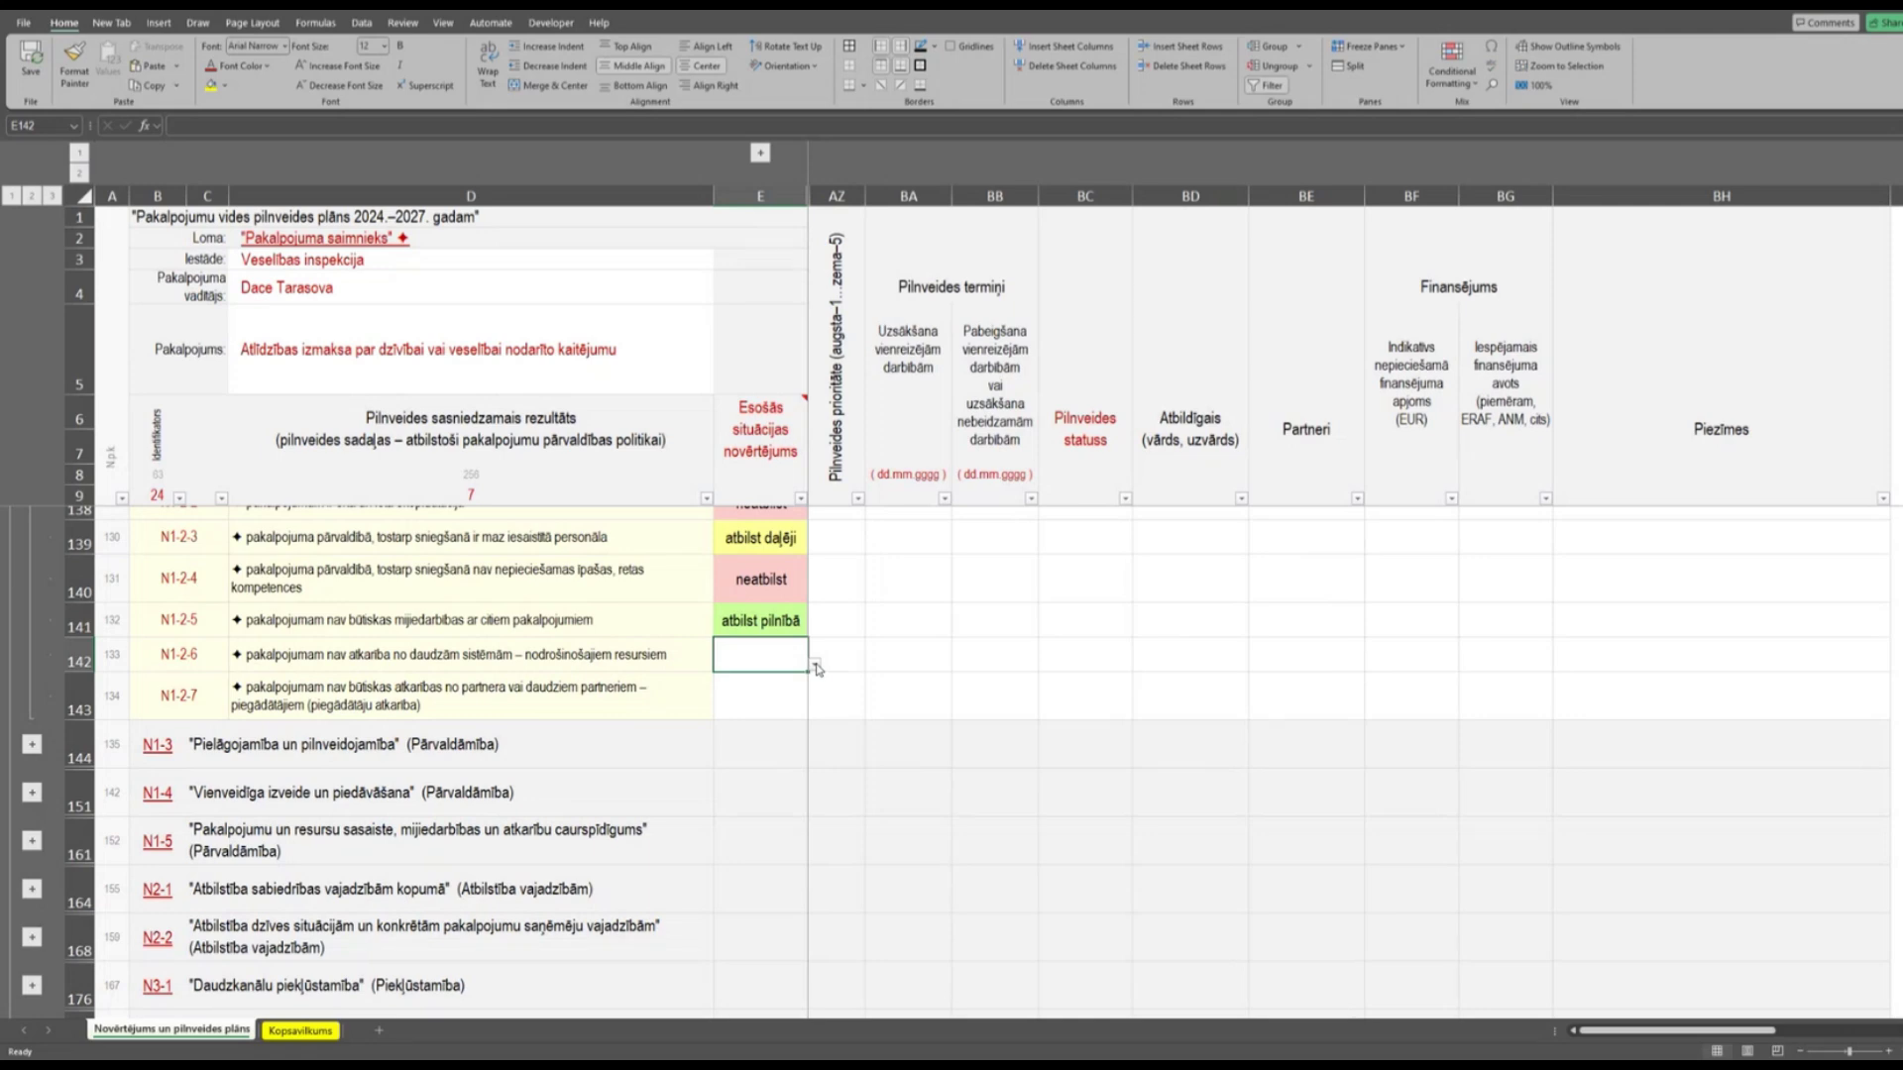
left_click(815, 668)
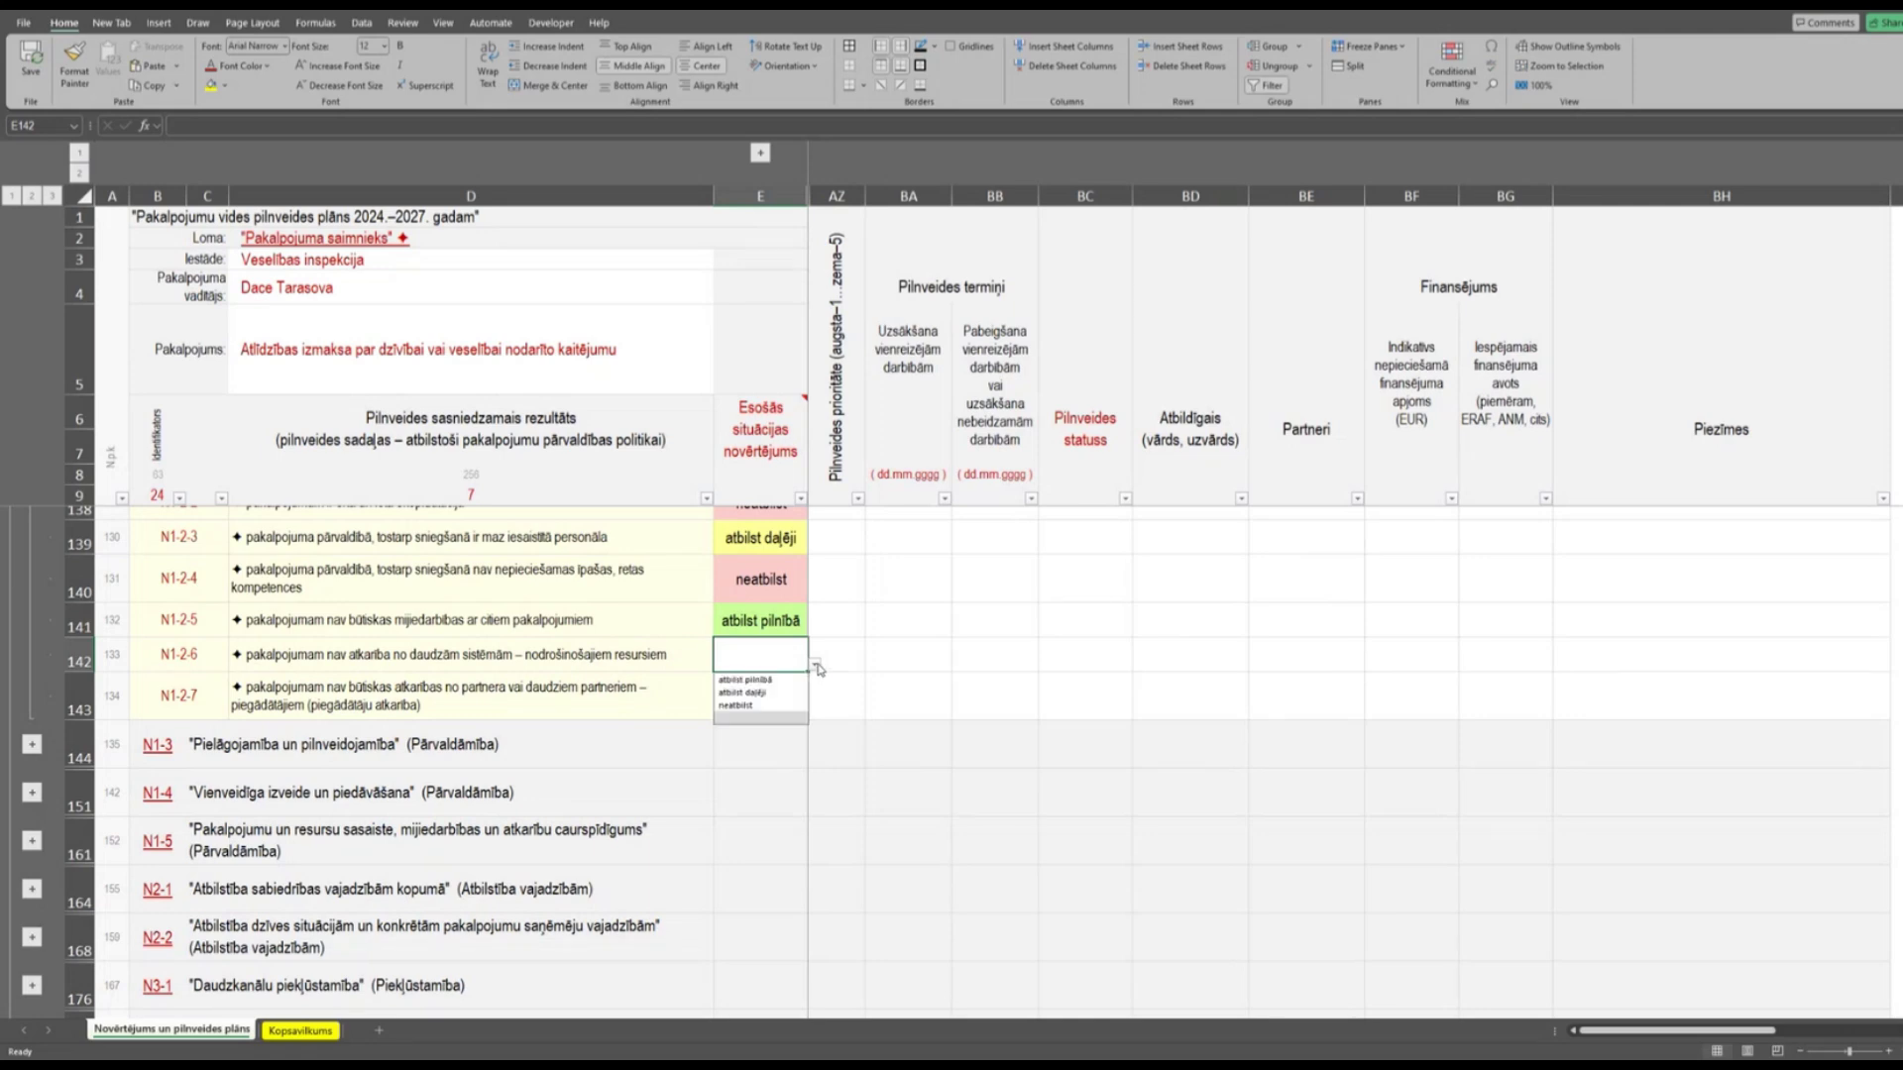
left_click(745, 704)
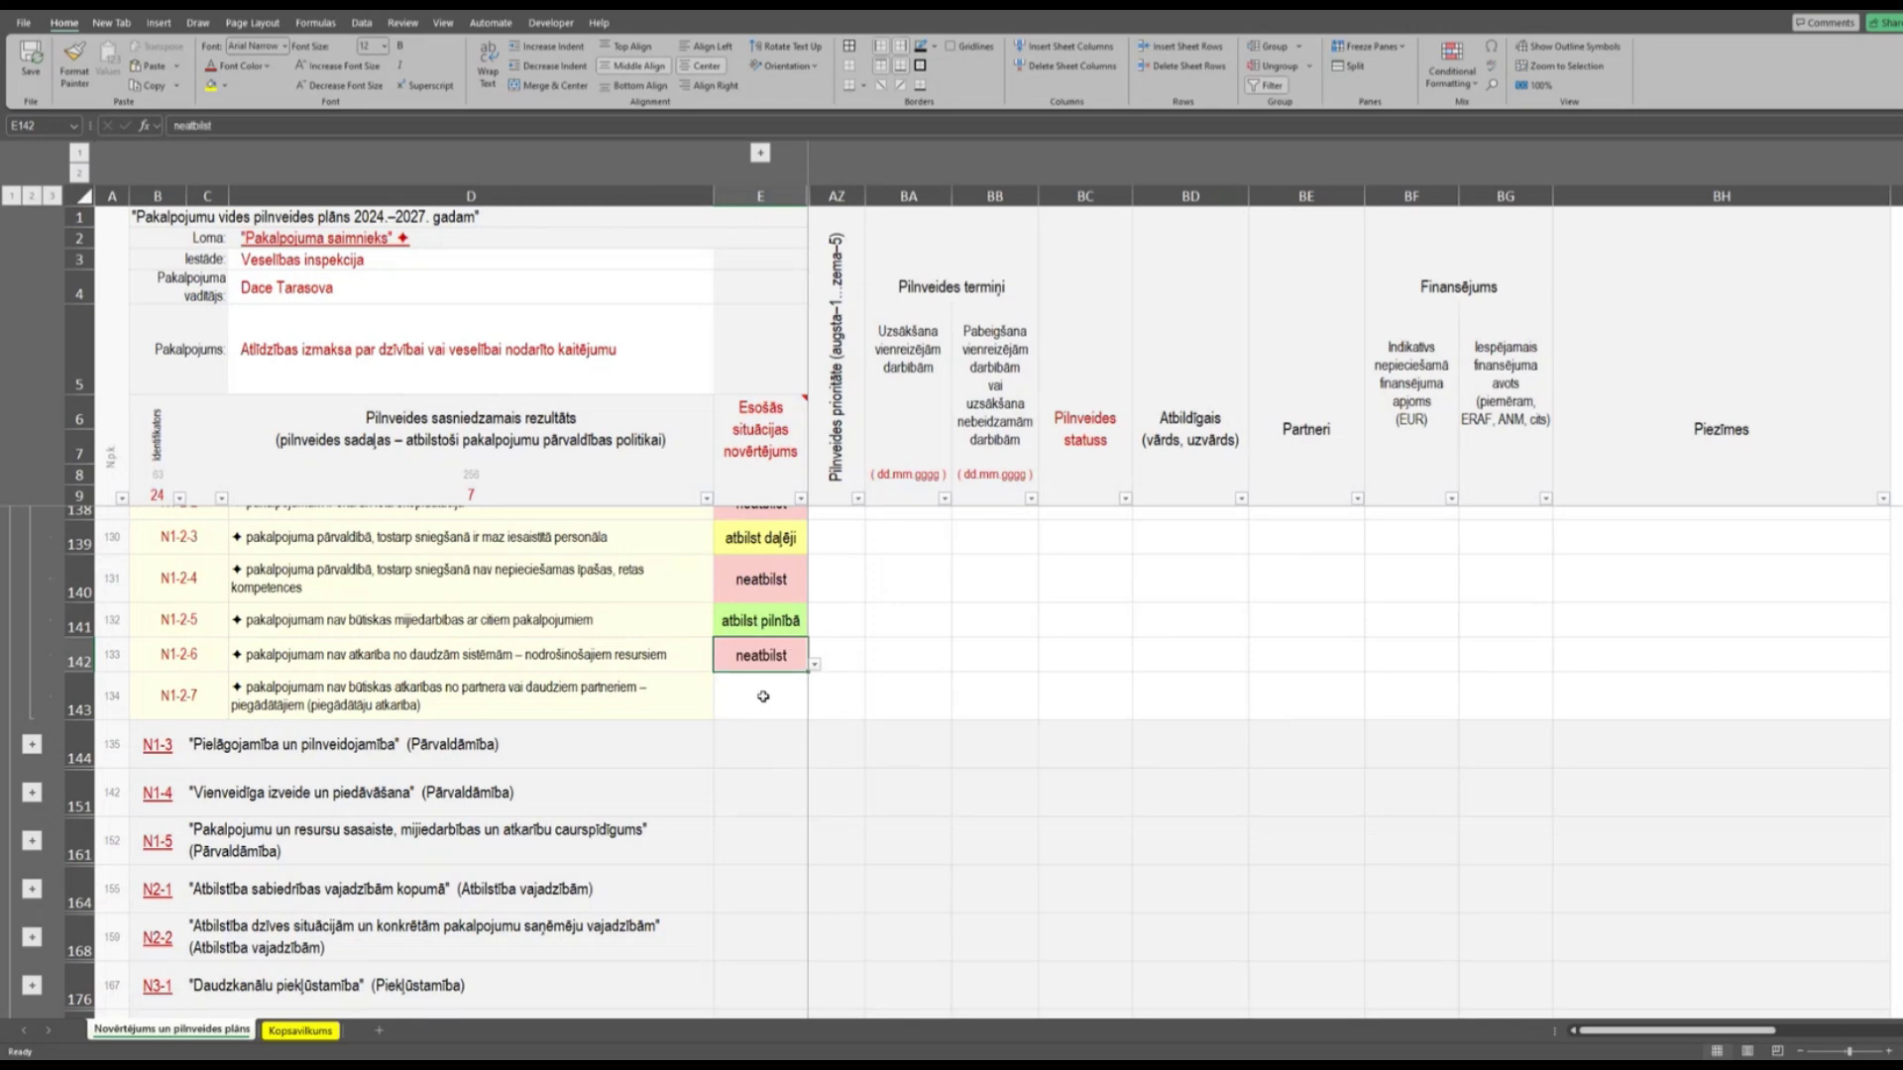
left_click(620, 654)
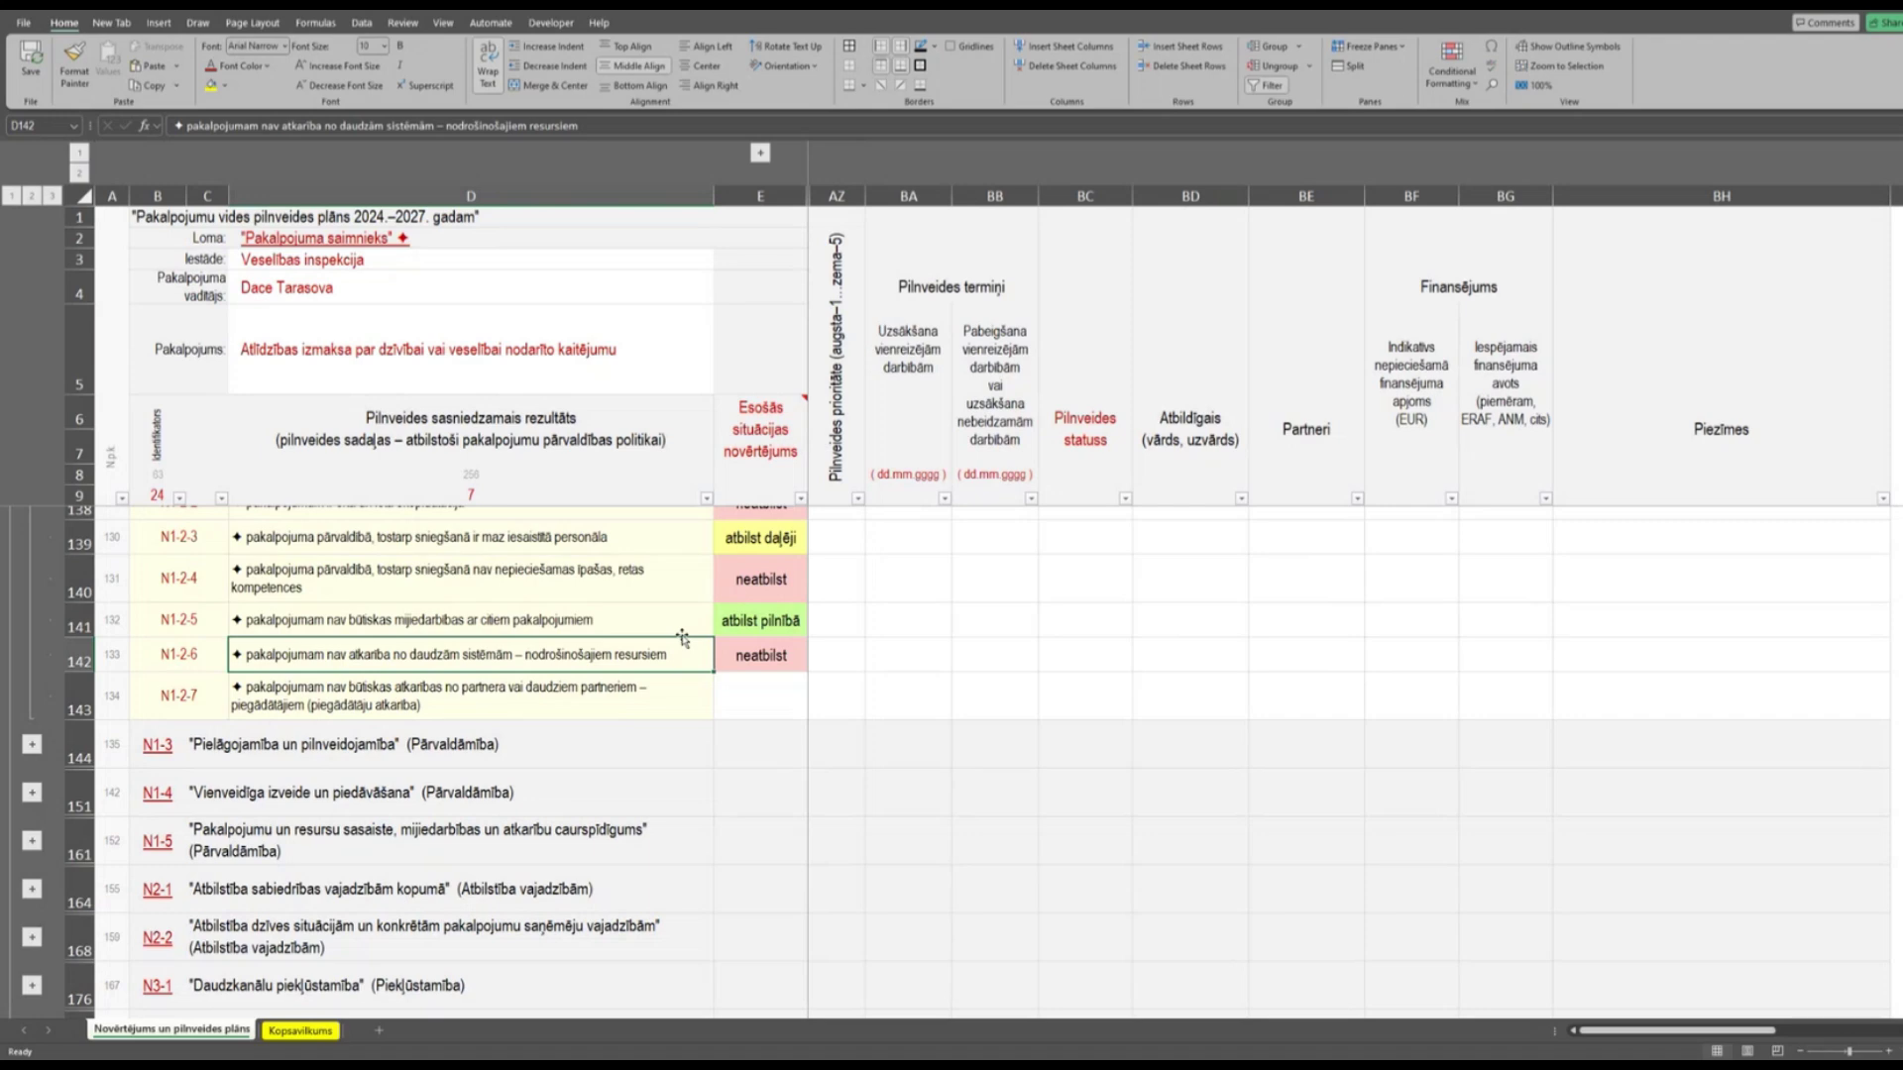
Rate criterion N1-2-7 on having no significant dependence on a partner or many suppliers as "neatbilst".
left_click(600, 691)
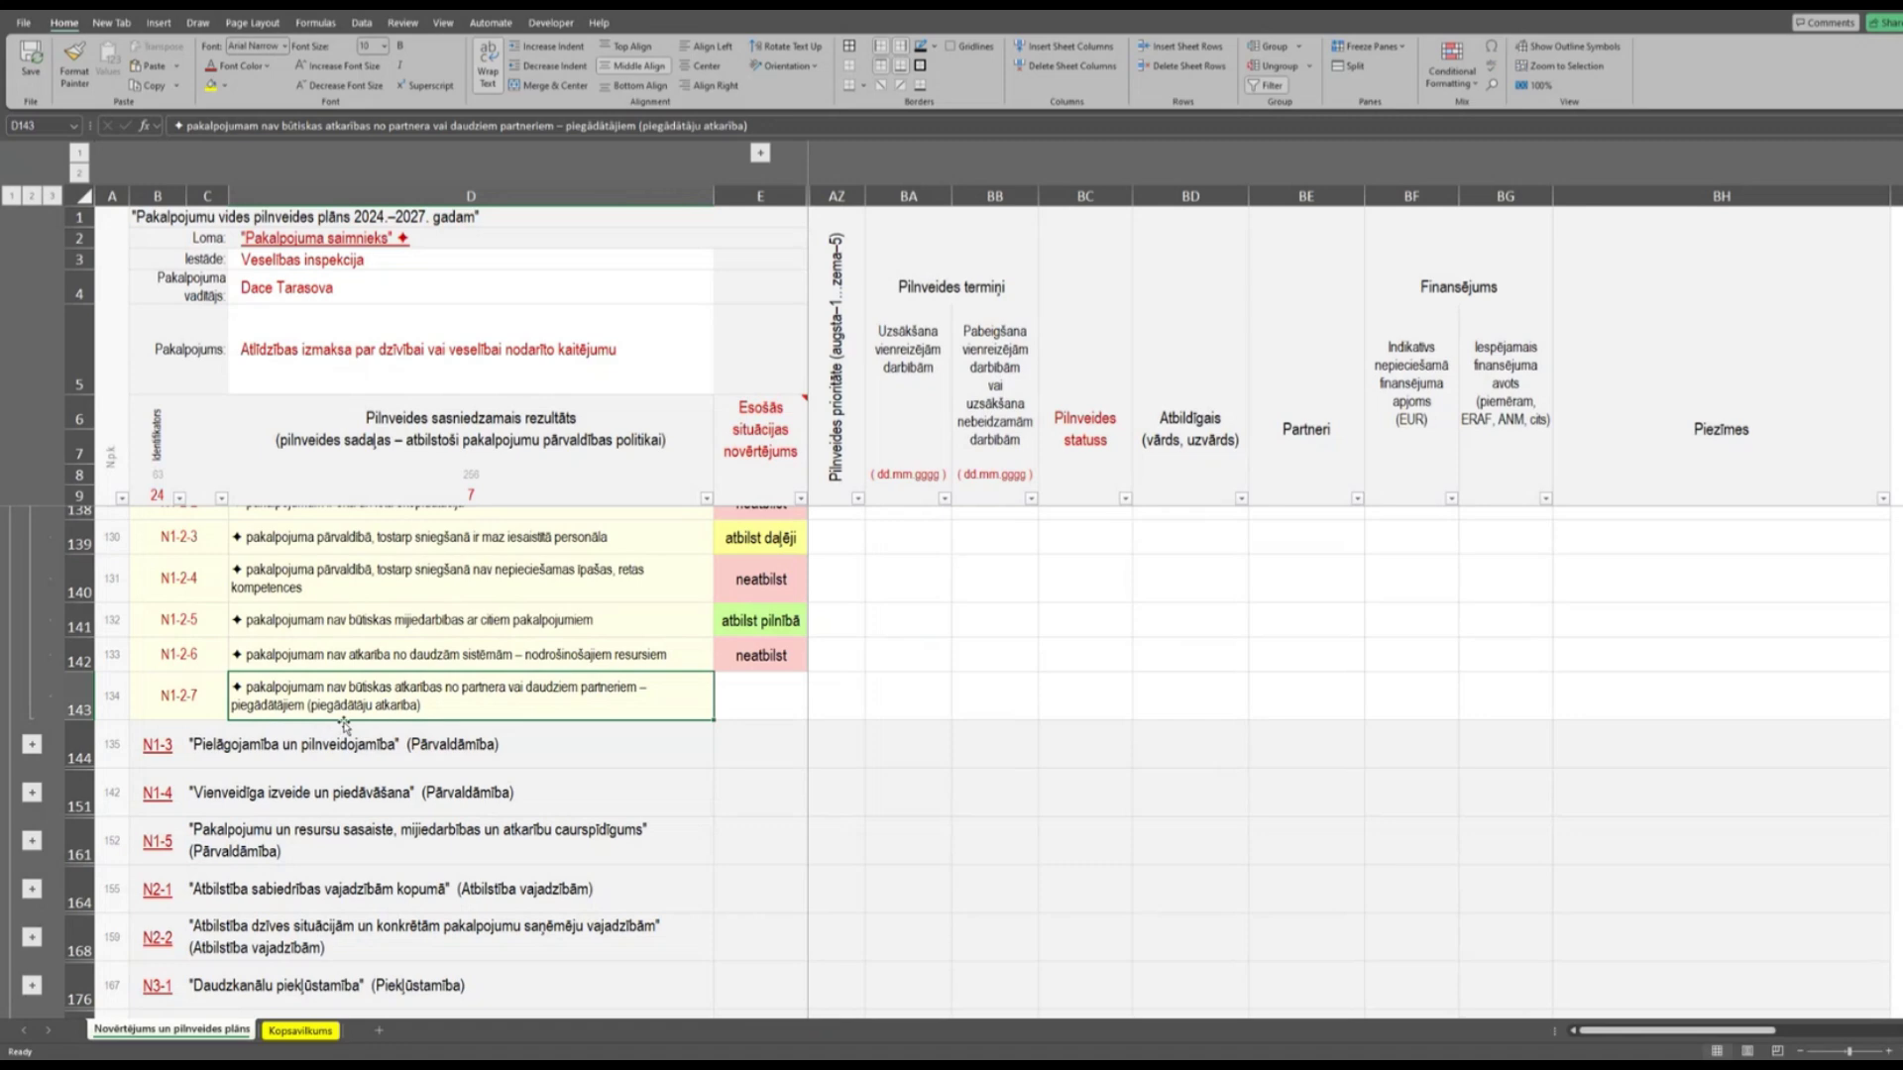
left_click(768, 700)
left_click(815, 713)
left_click(758, 756)
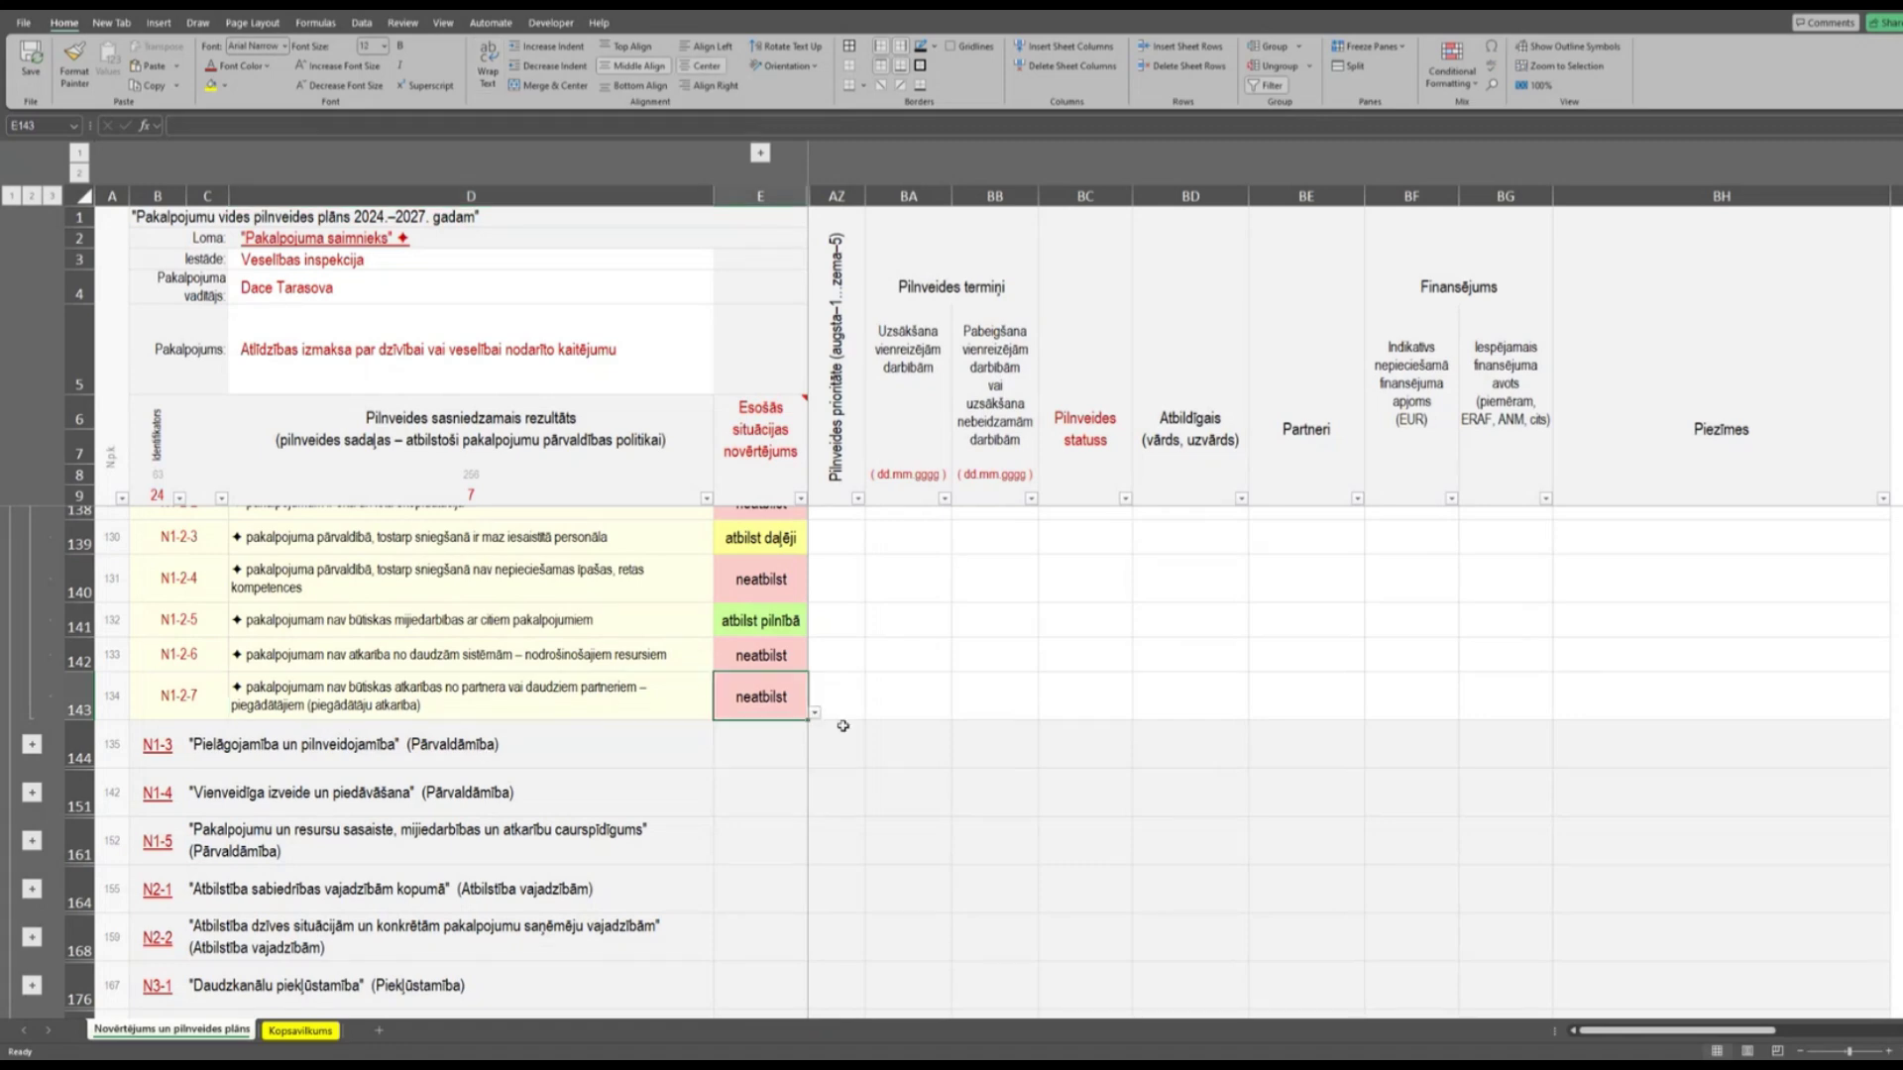
left_click(660, 706)
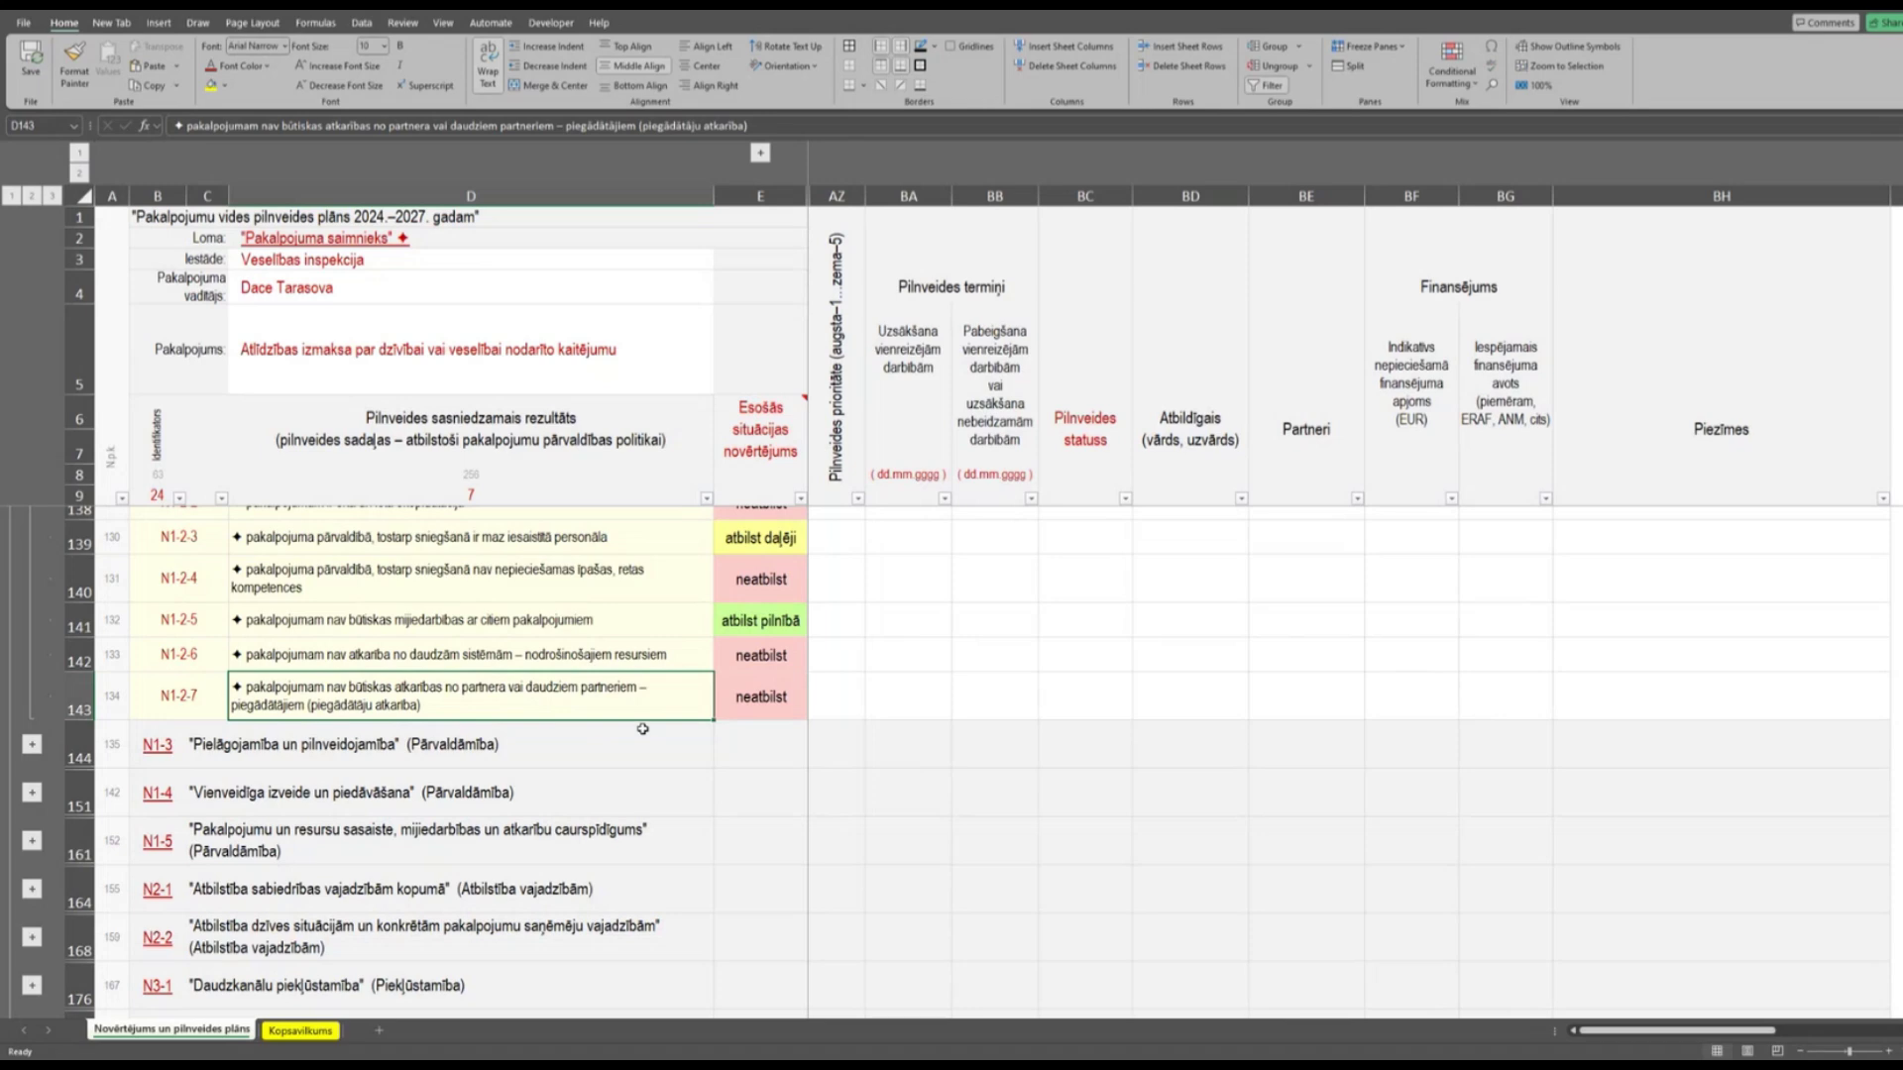
Collapse the N1-2 "Uzturamība" criteria and expand the N1-3 "Pielāgojamība un pilnveidojamība" group.
scroll(717, 642, "up", 2)
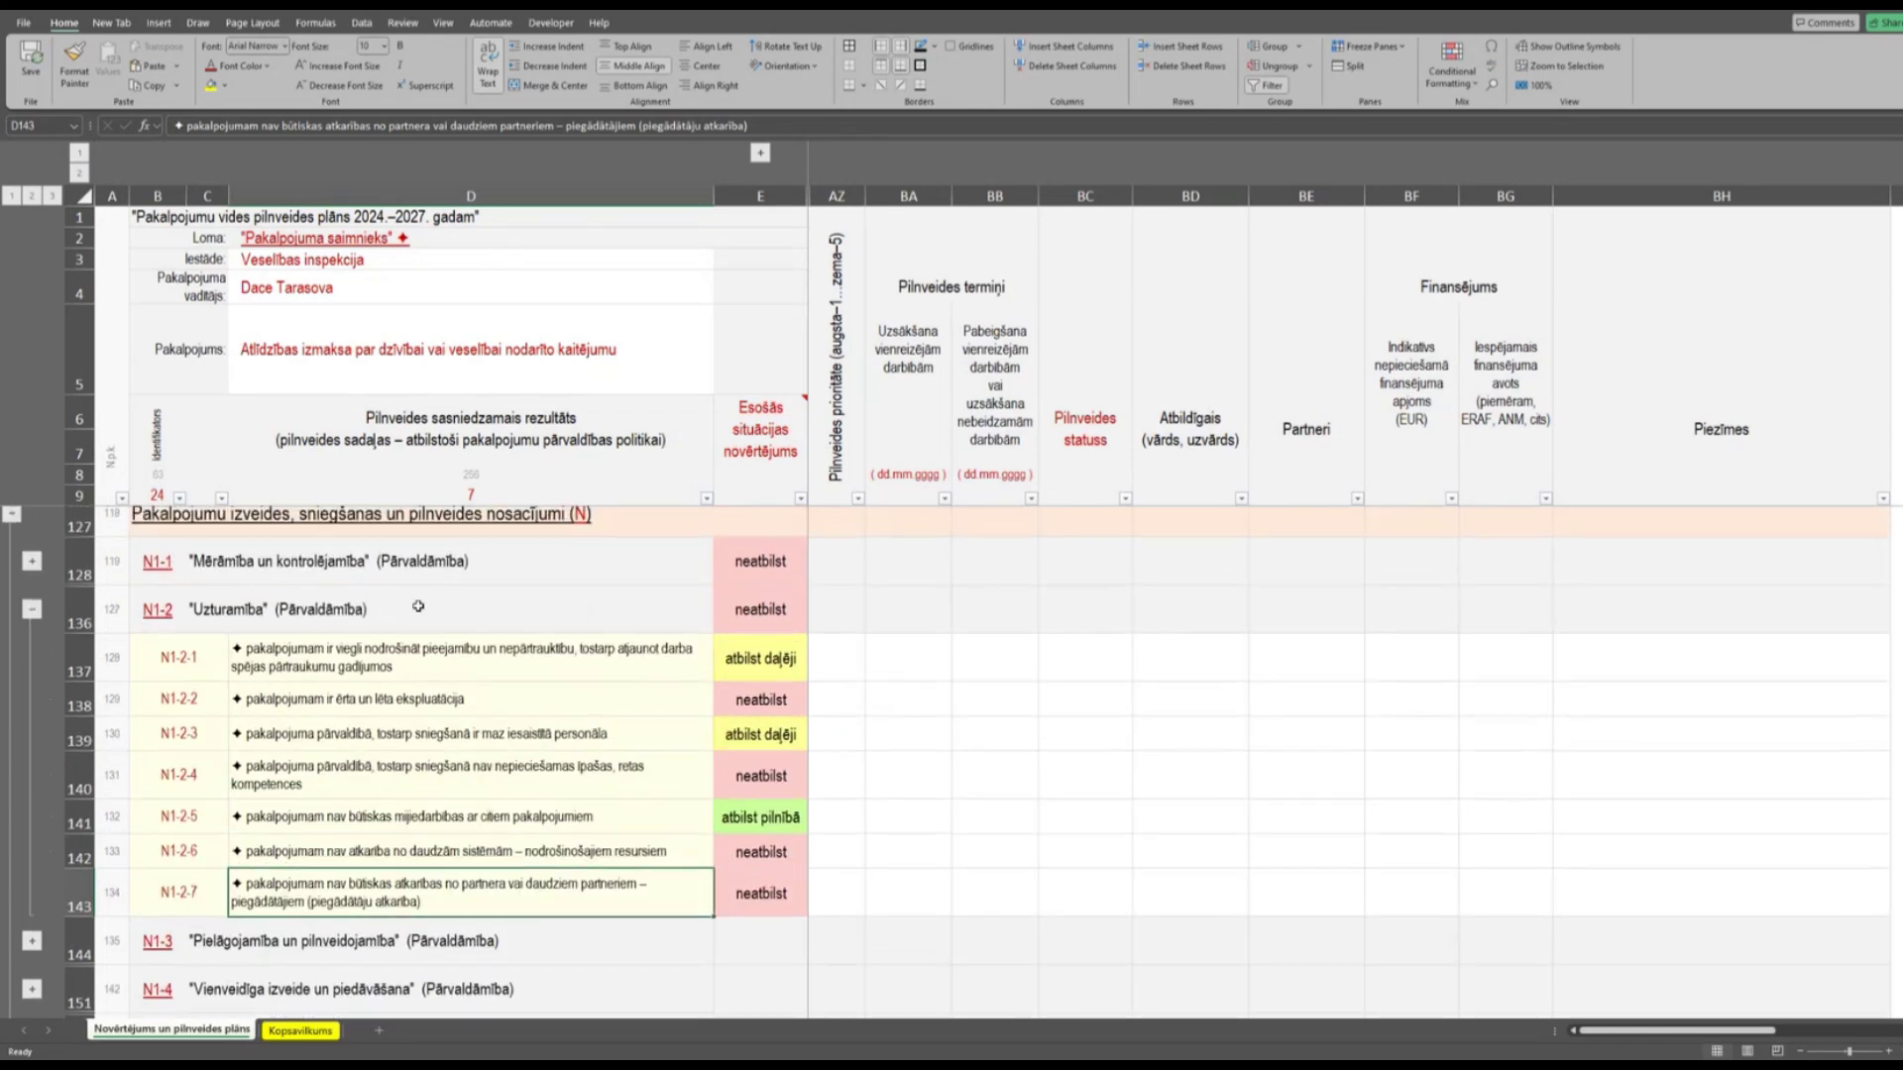
left_click(32, 610)
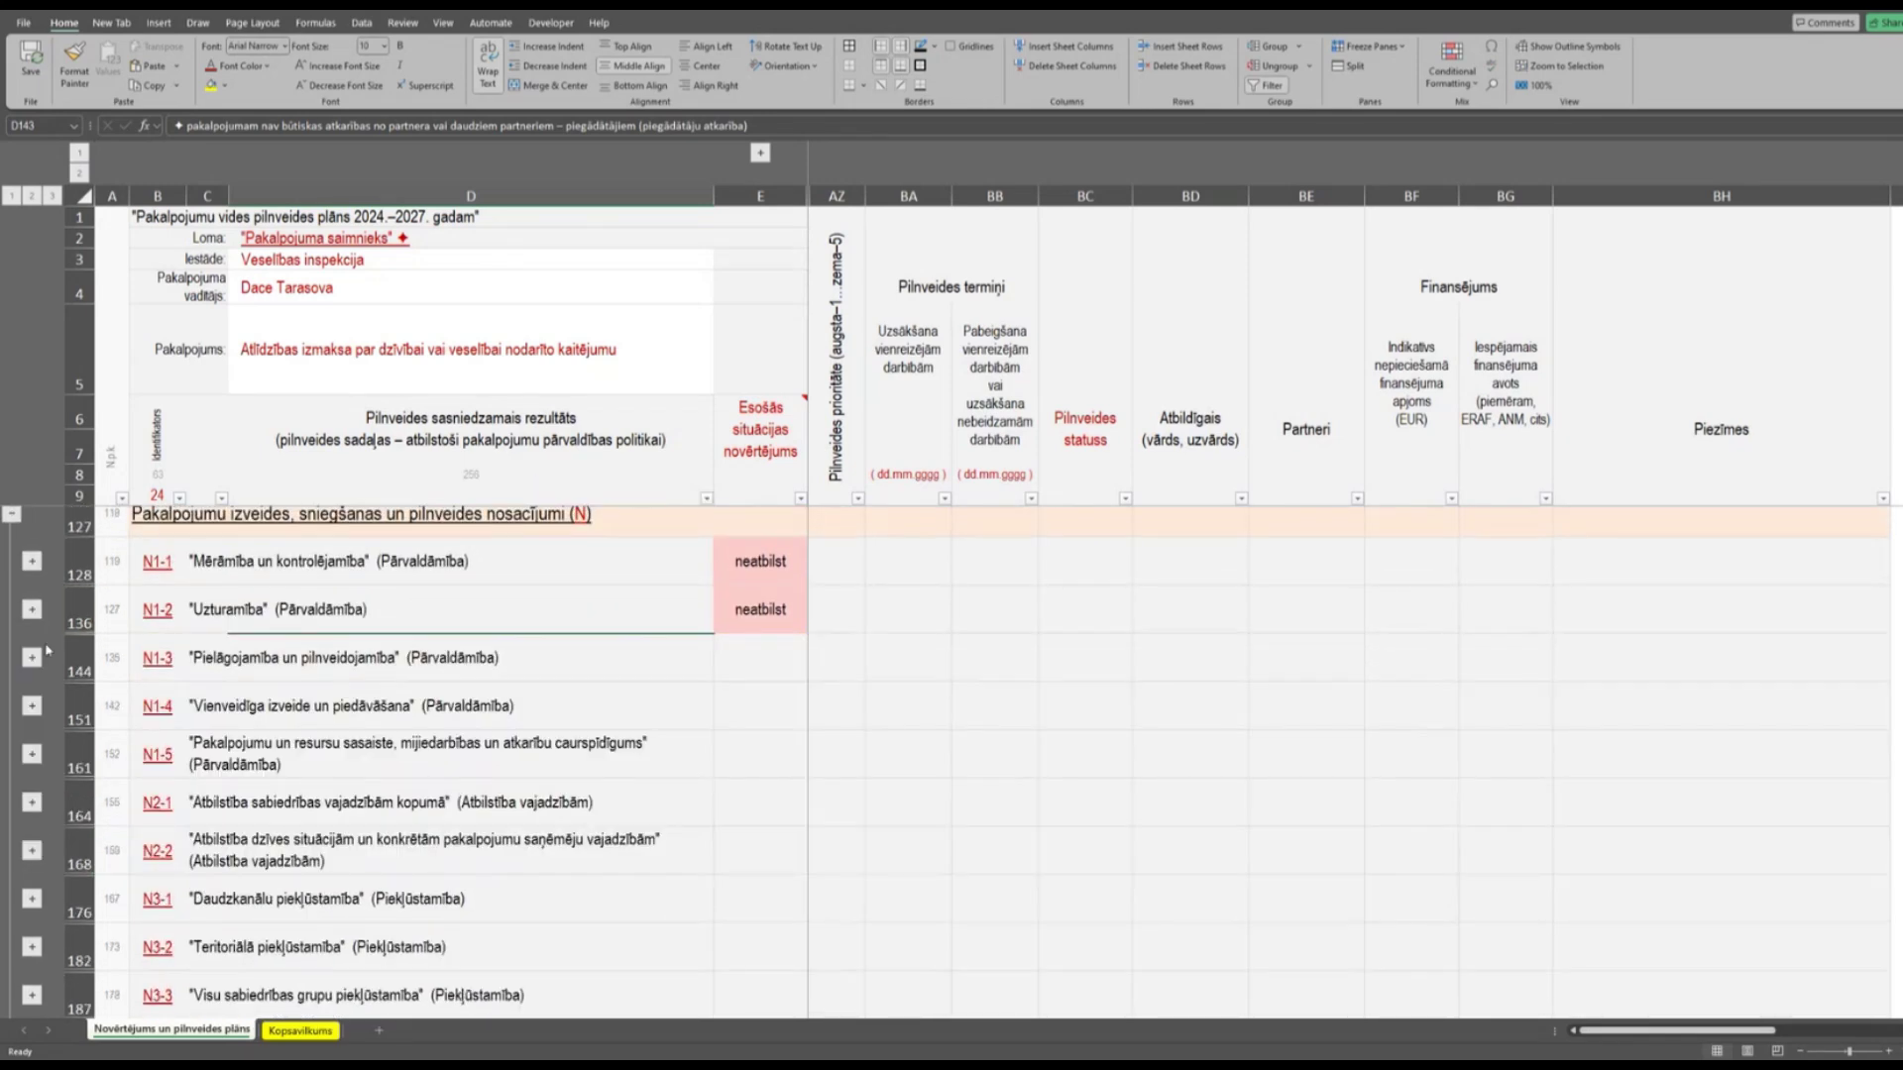
left_click(257, 658)
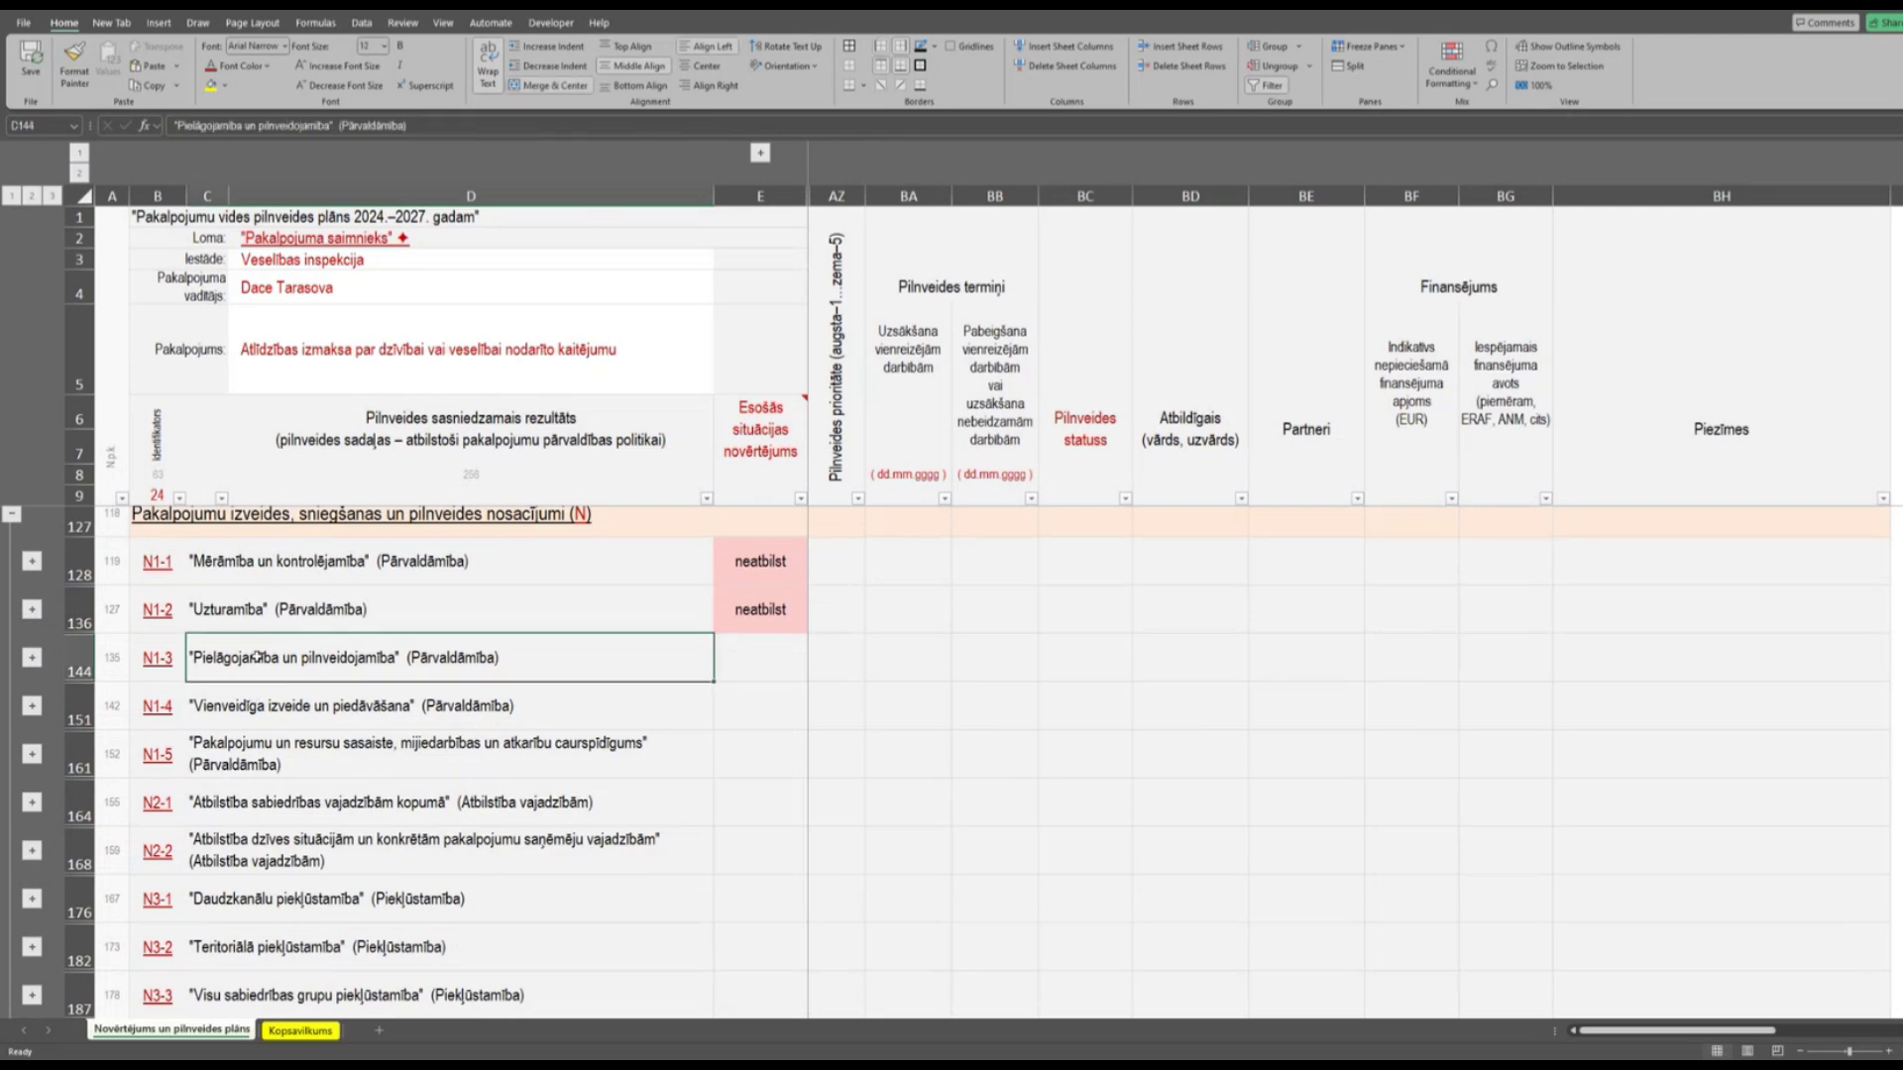
left_click(32, 657)
scroll(695, 820, "down", 3)
scroll(695, 820, "up", 1)
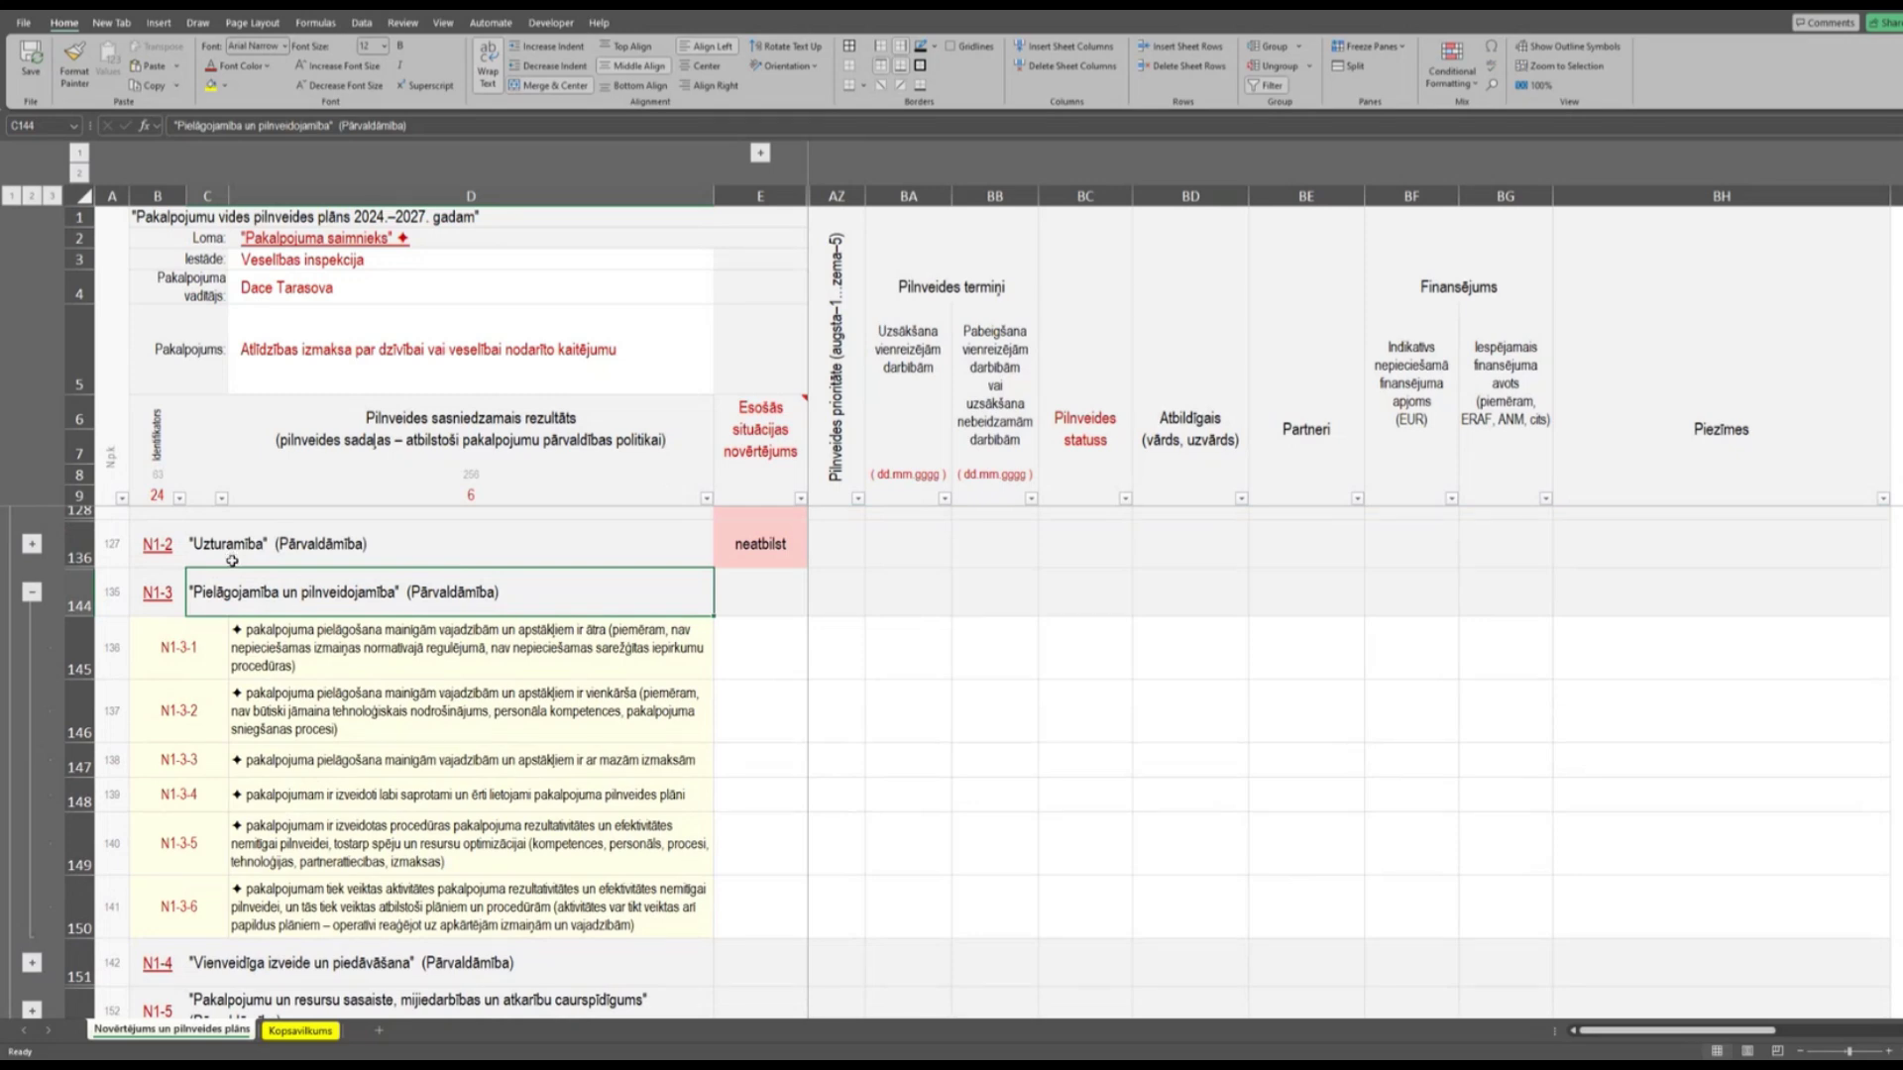
left_click(257, 547)
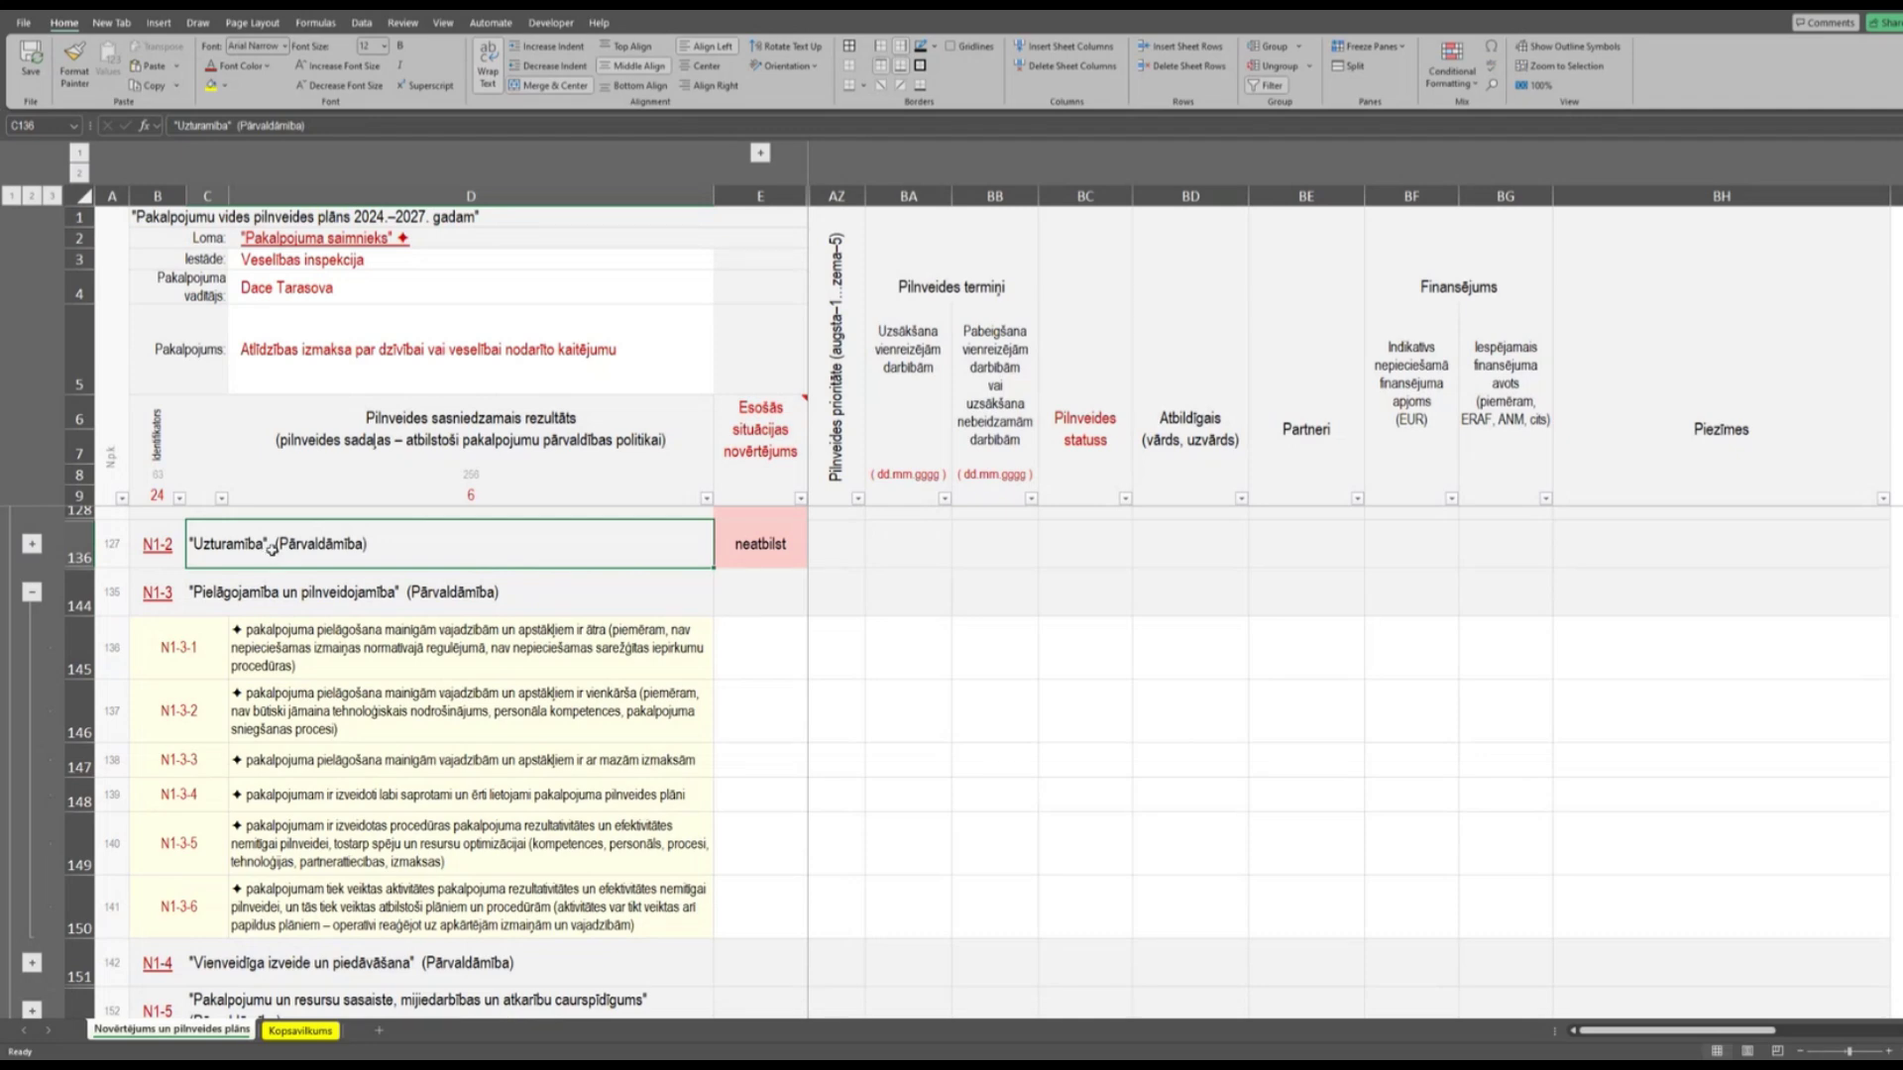
left_click(265, 603)
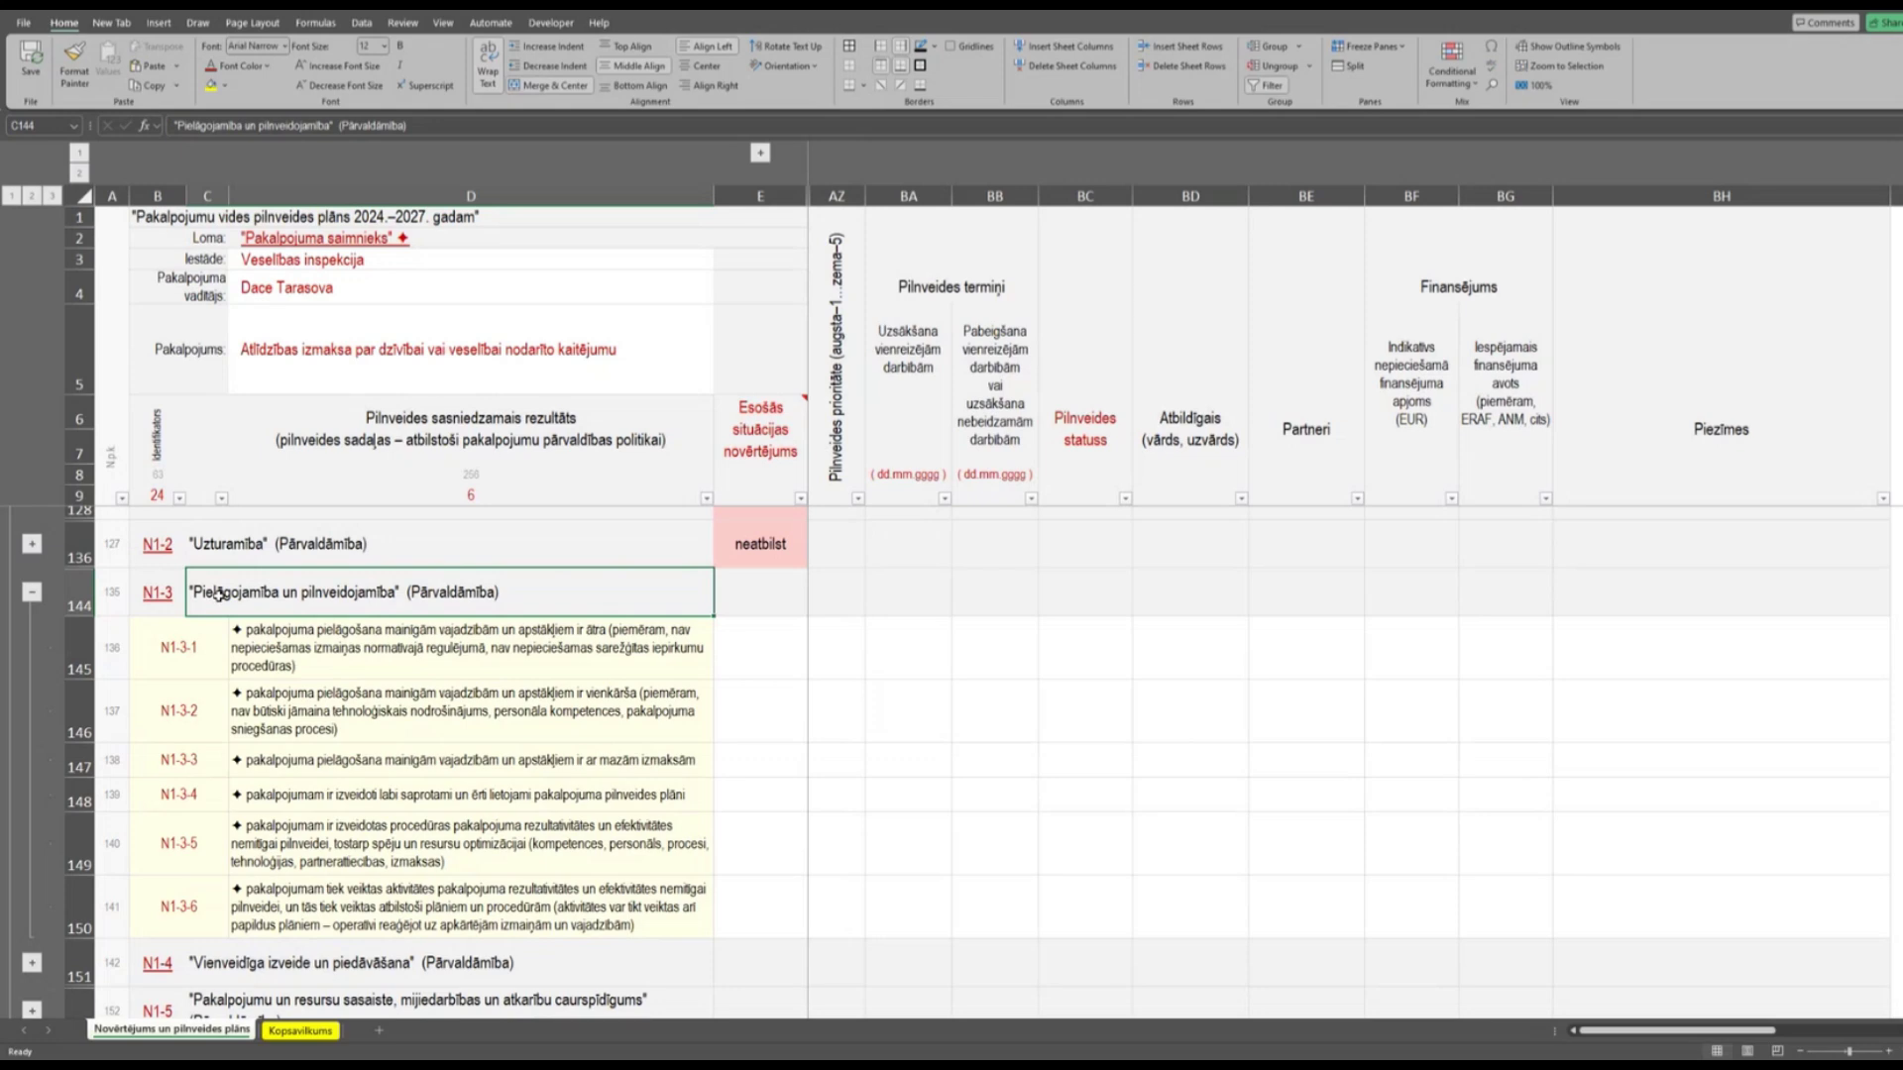
Review the regulatory and procurement examples in criterion N1-3-1 on quick adaptation to changing needs, and rate it as "neatbilst".
left_click(446, 640)
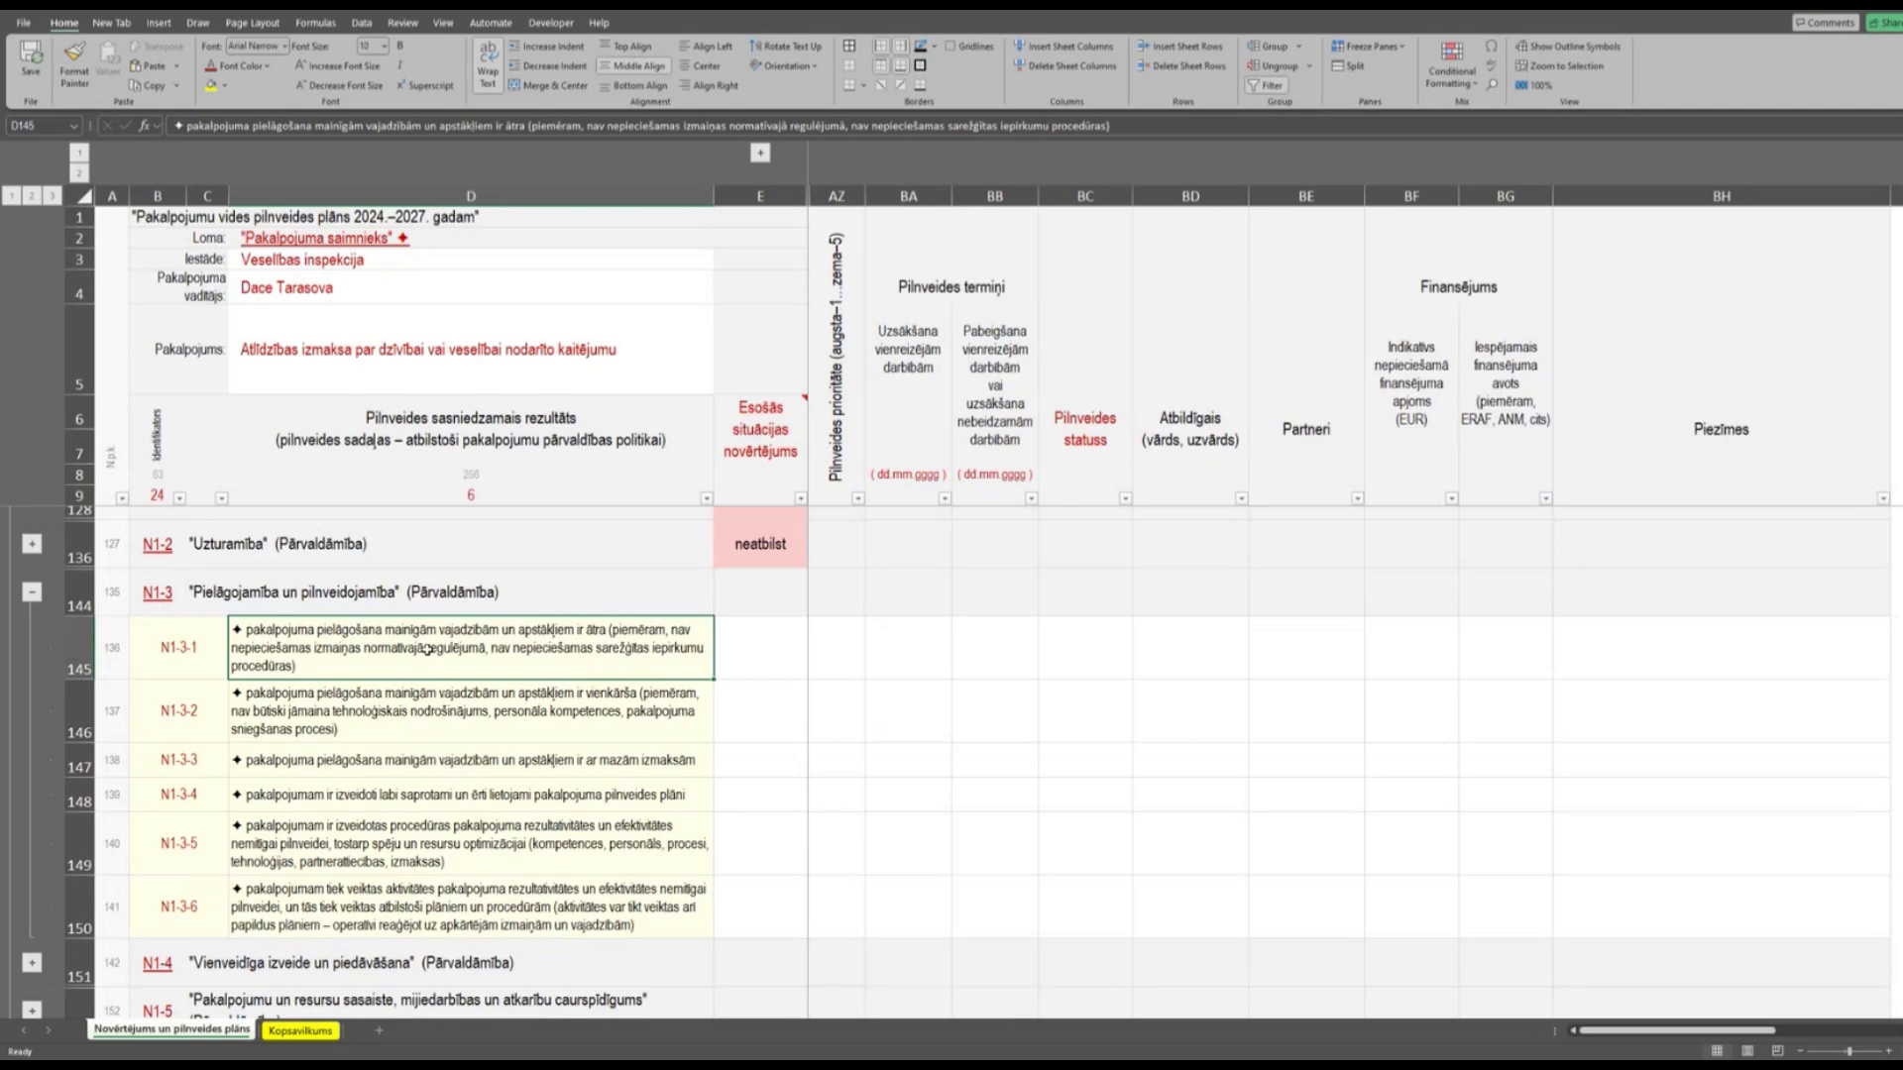
double_click(635, 654)
left_click_drag(612, 631, 486, 649)
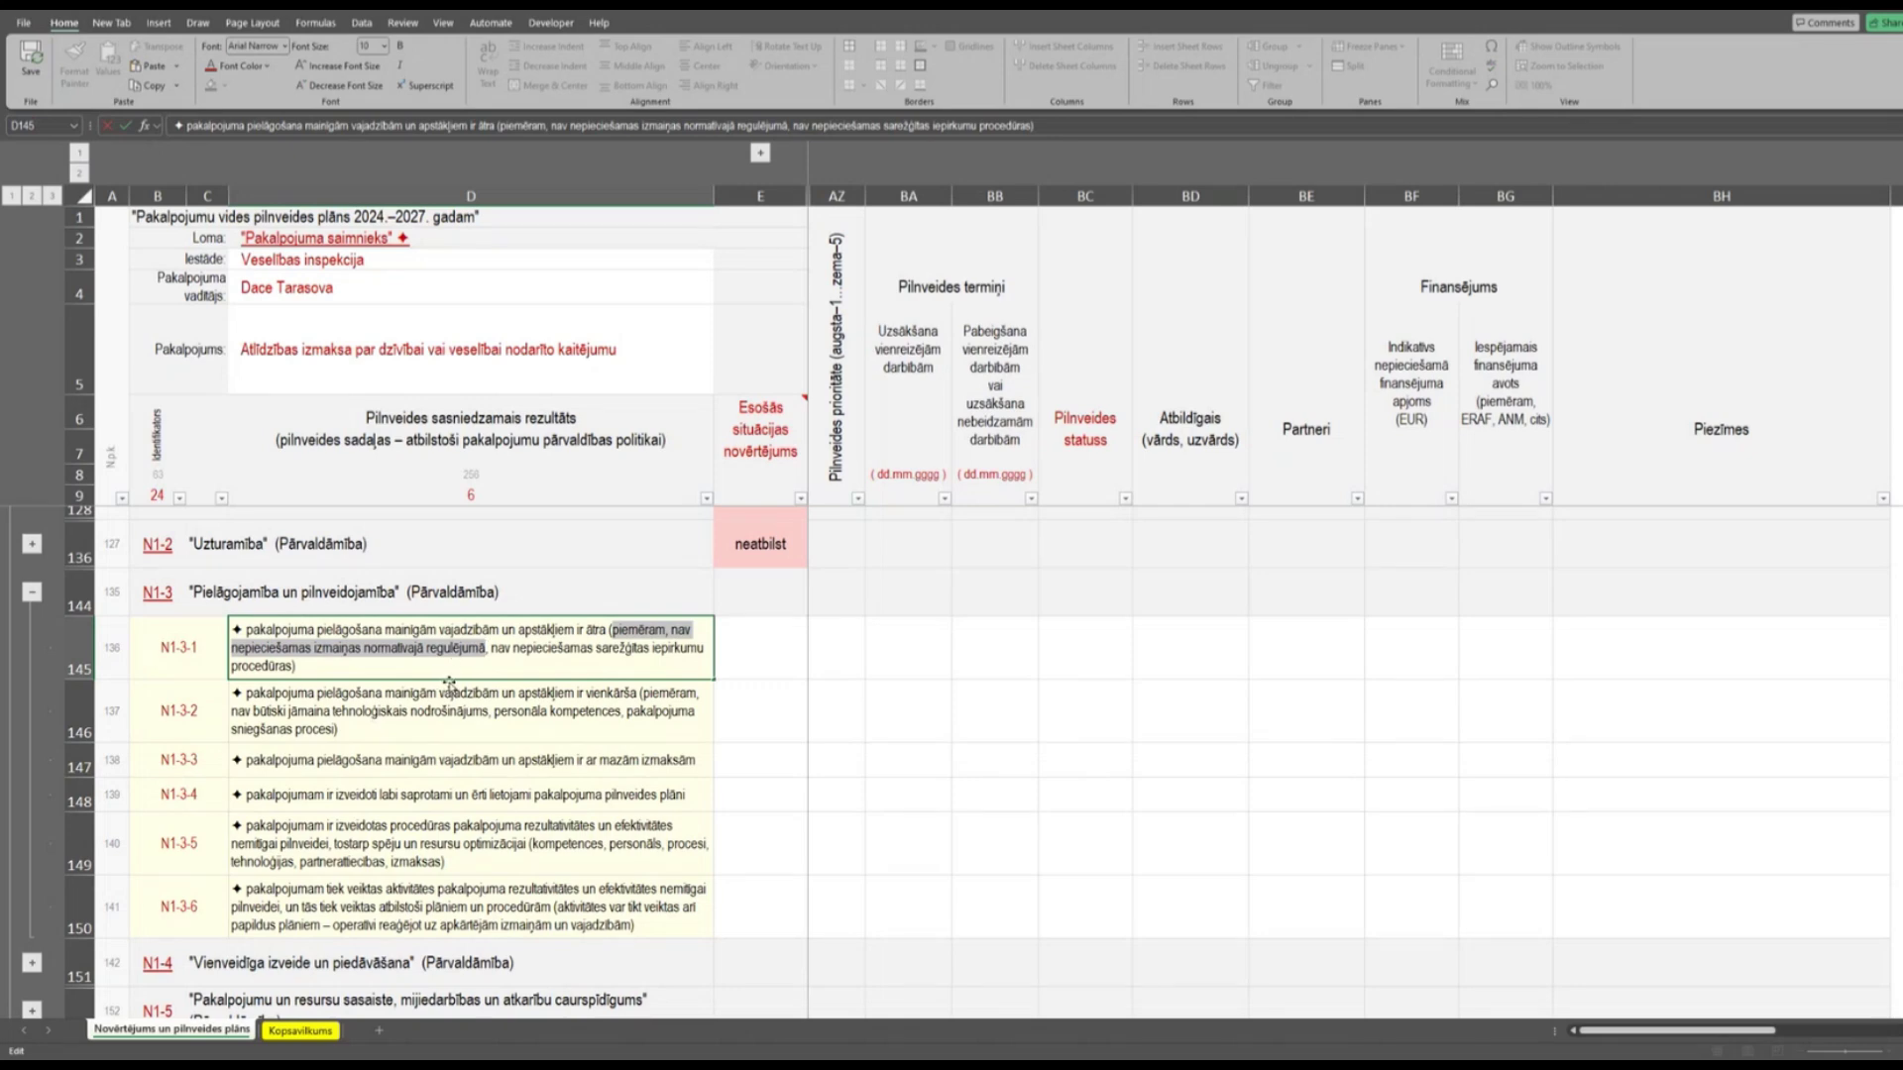
left_click(547, 656)
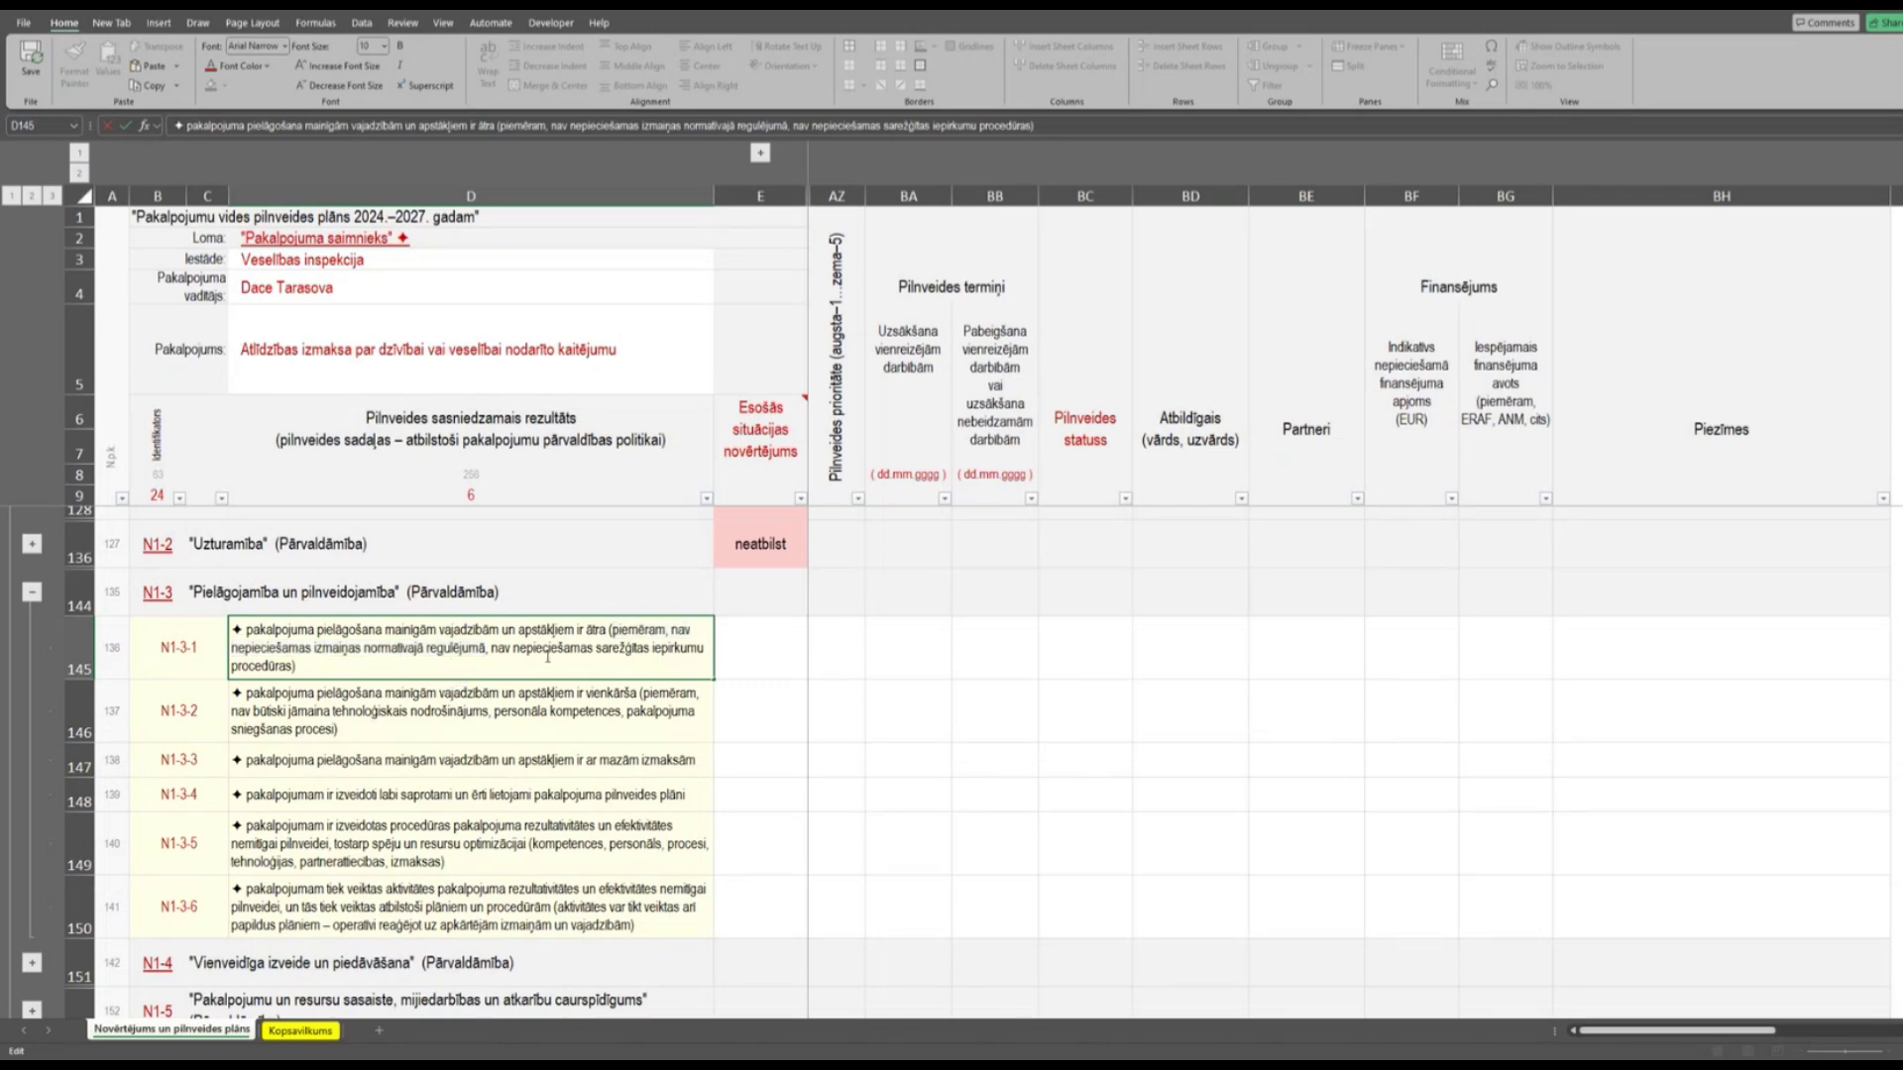
left_click_drag(493, 648, 296, 667)
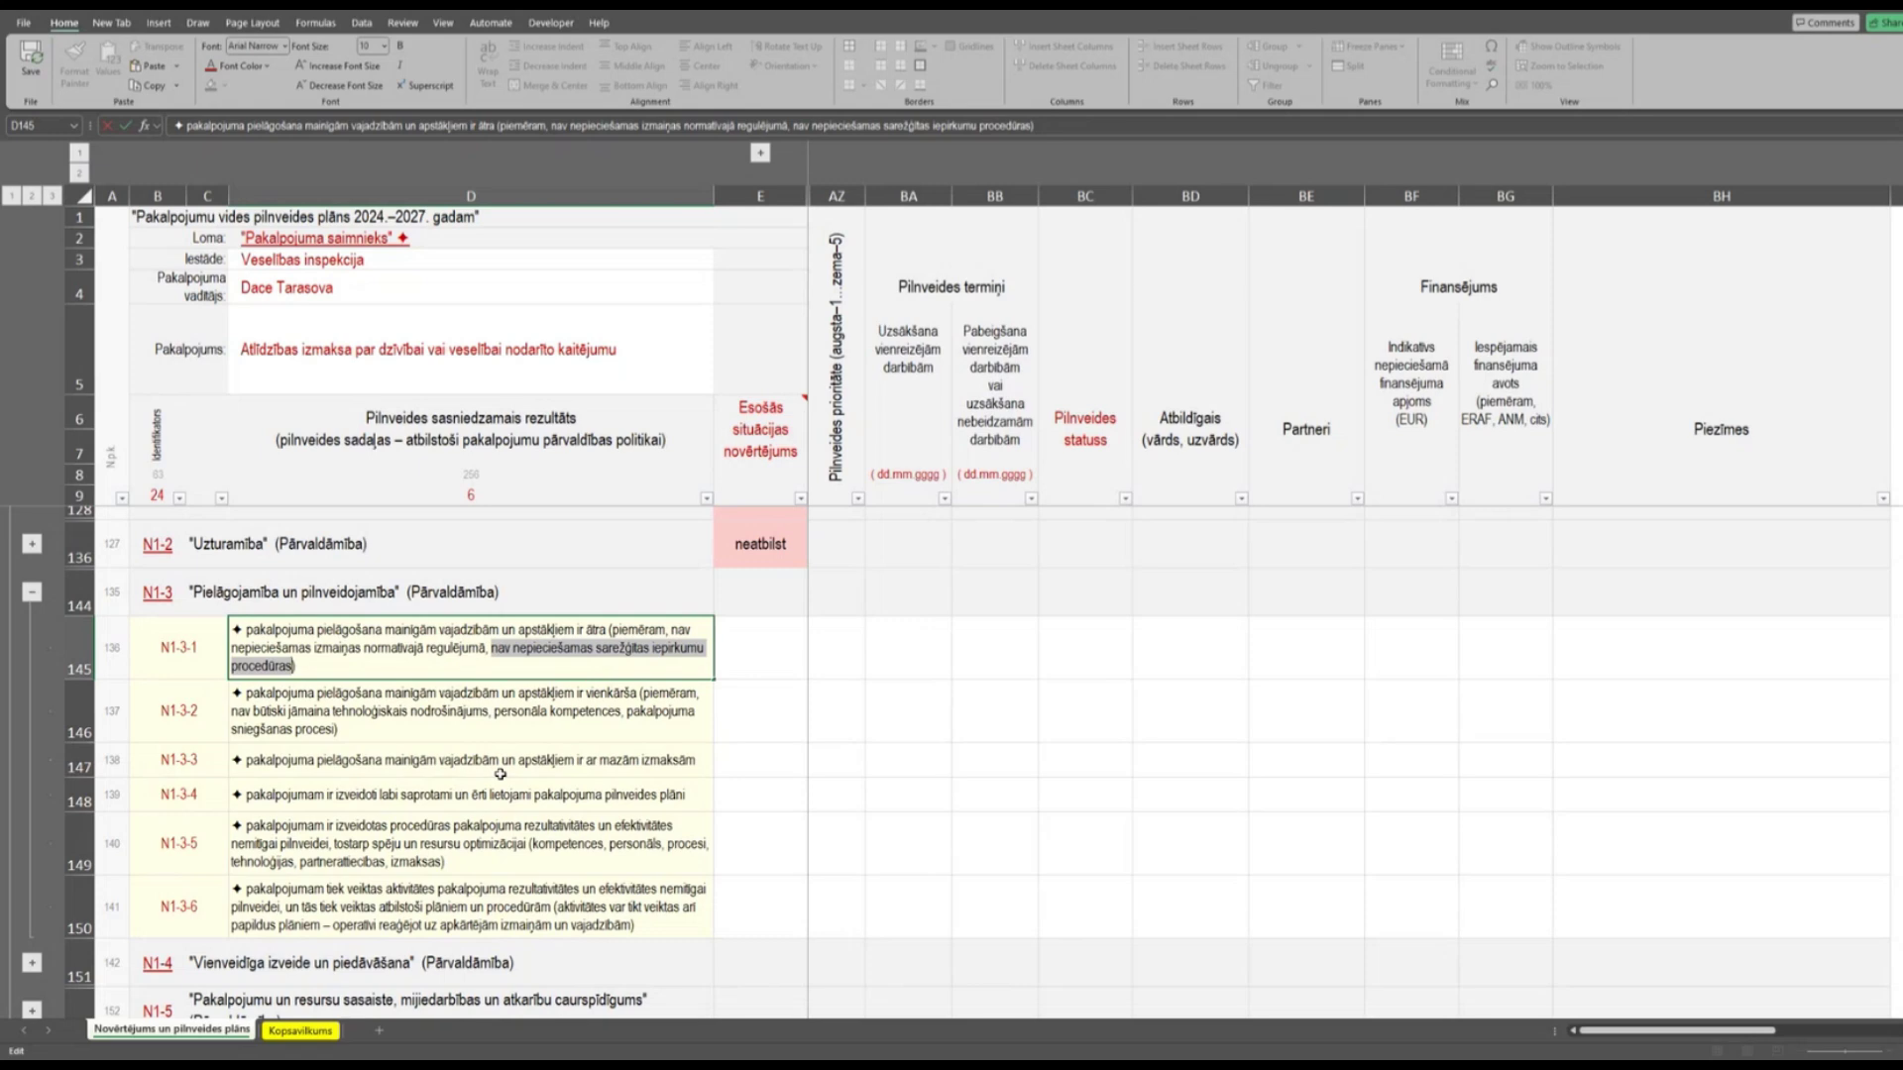
left_click(757, 652)
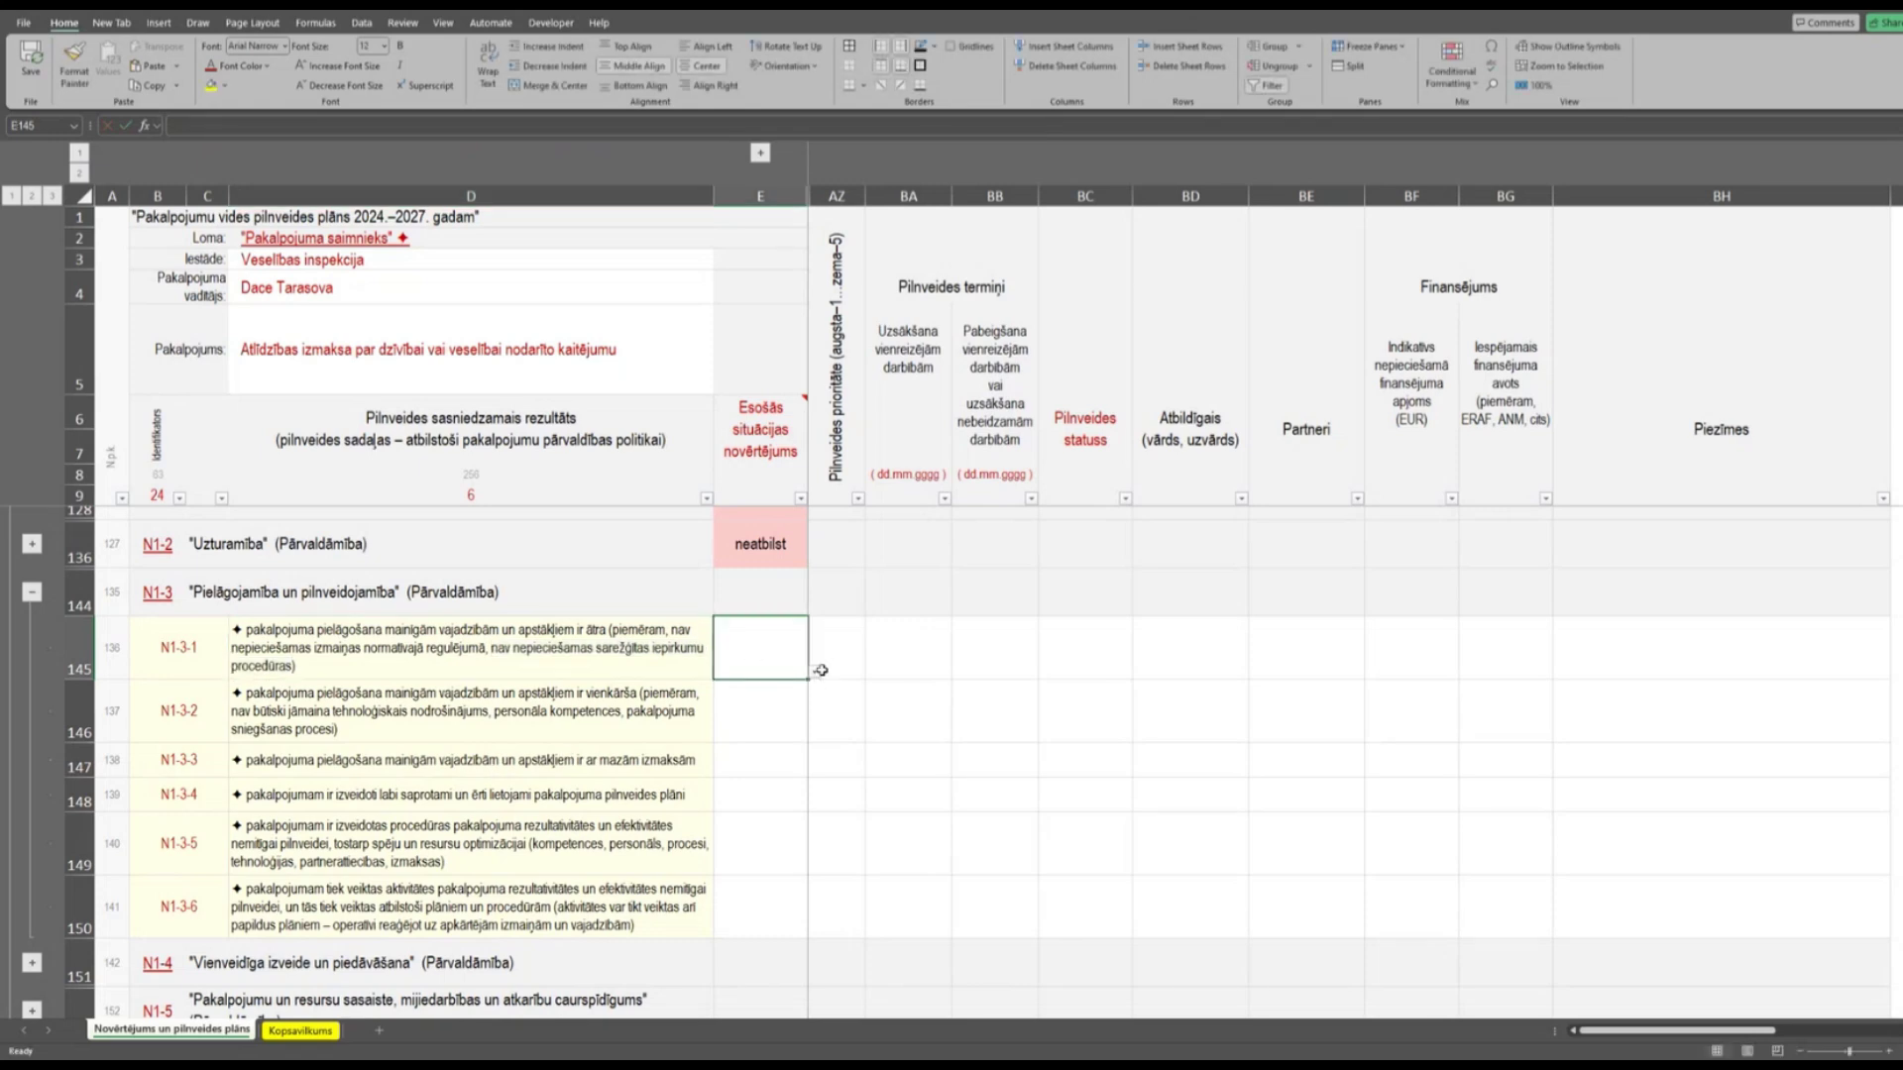
left_click(817, 673)
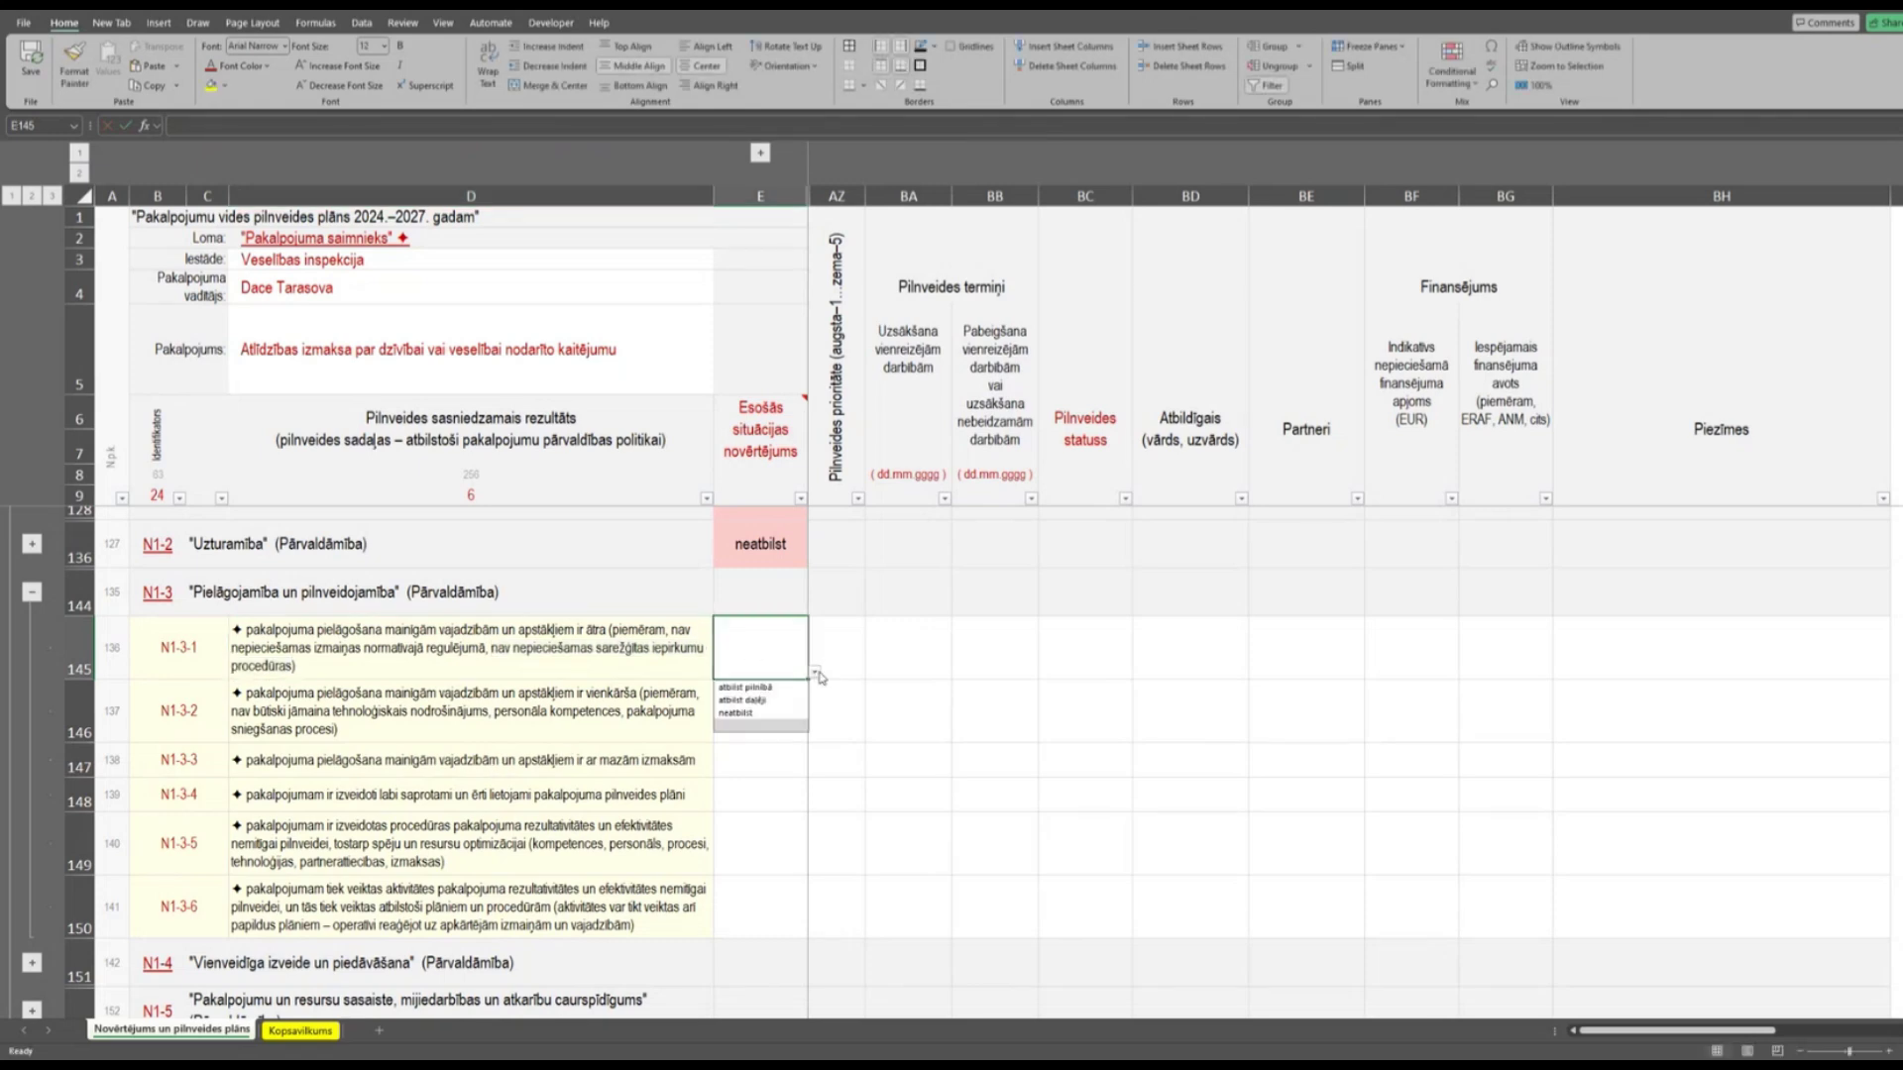
left_click(750, 713)
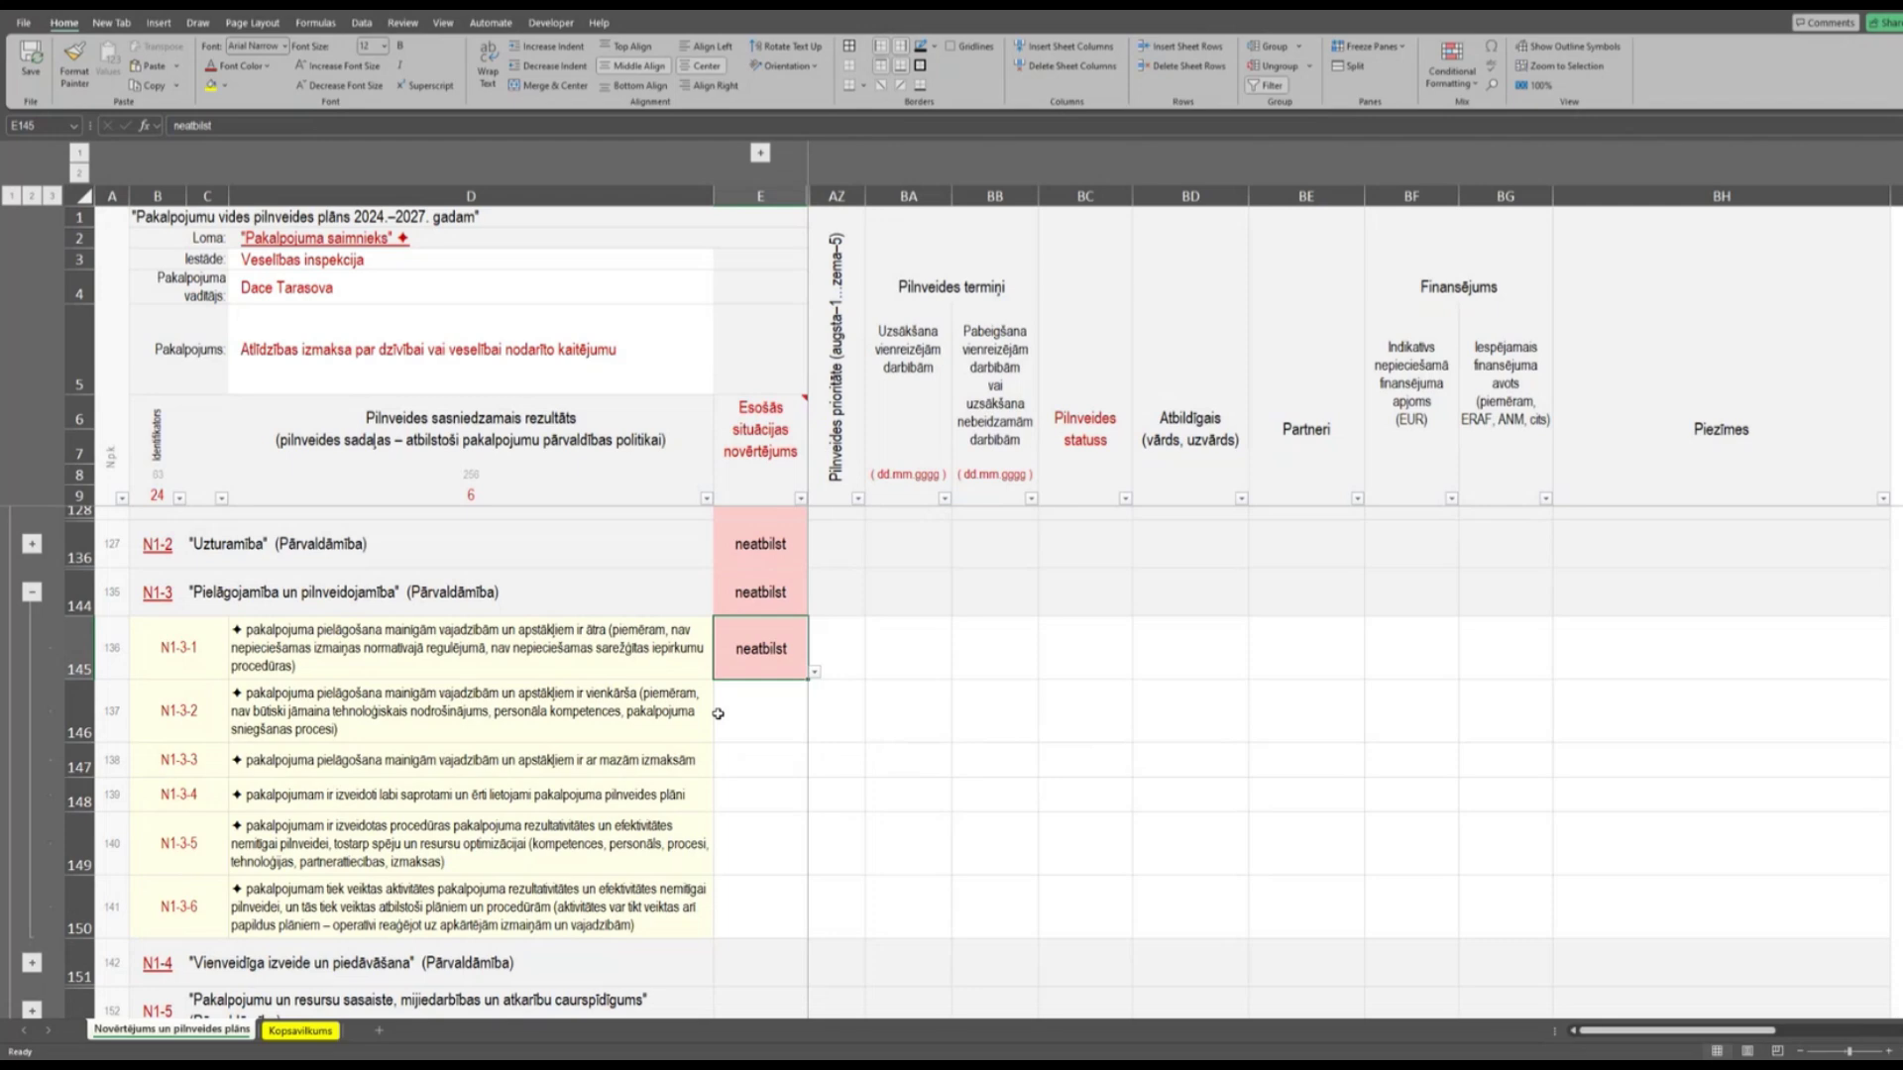
Rate criterion N1-3-2 on the service being simple to adapt to changing needs and circumstances as "neatbilst".
left_click(566, 718)
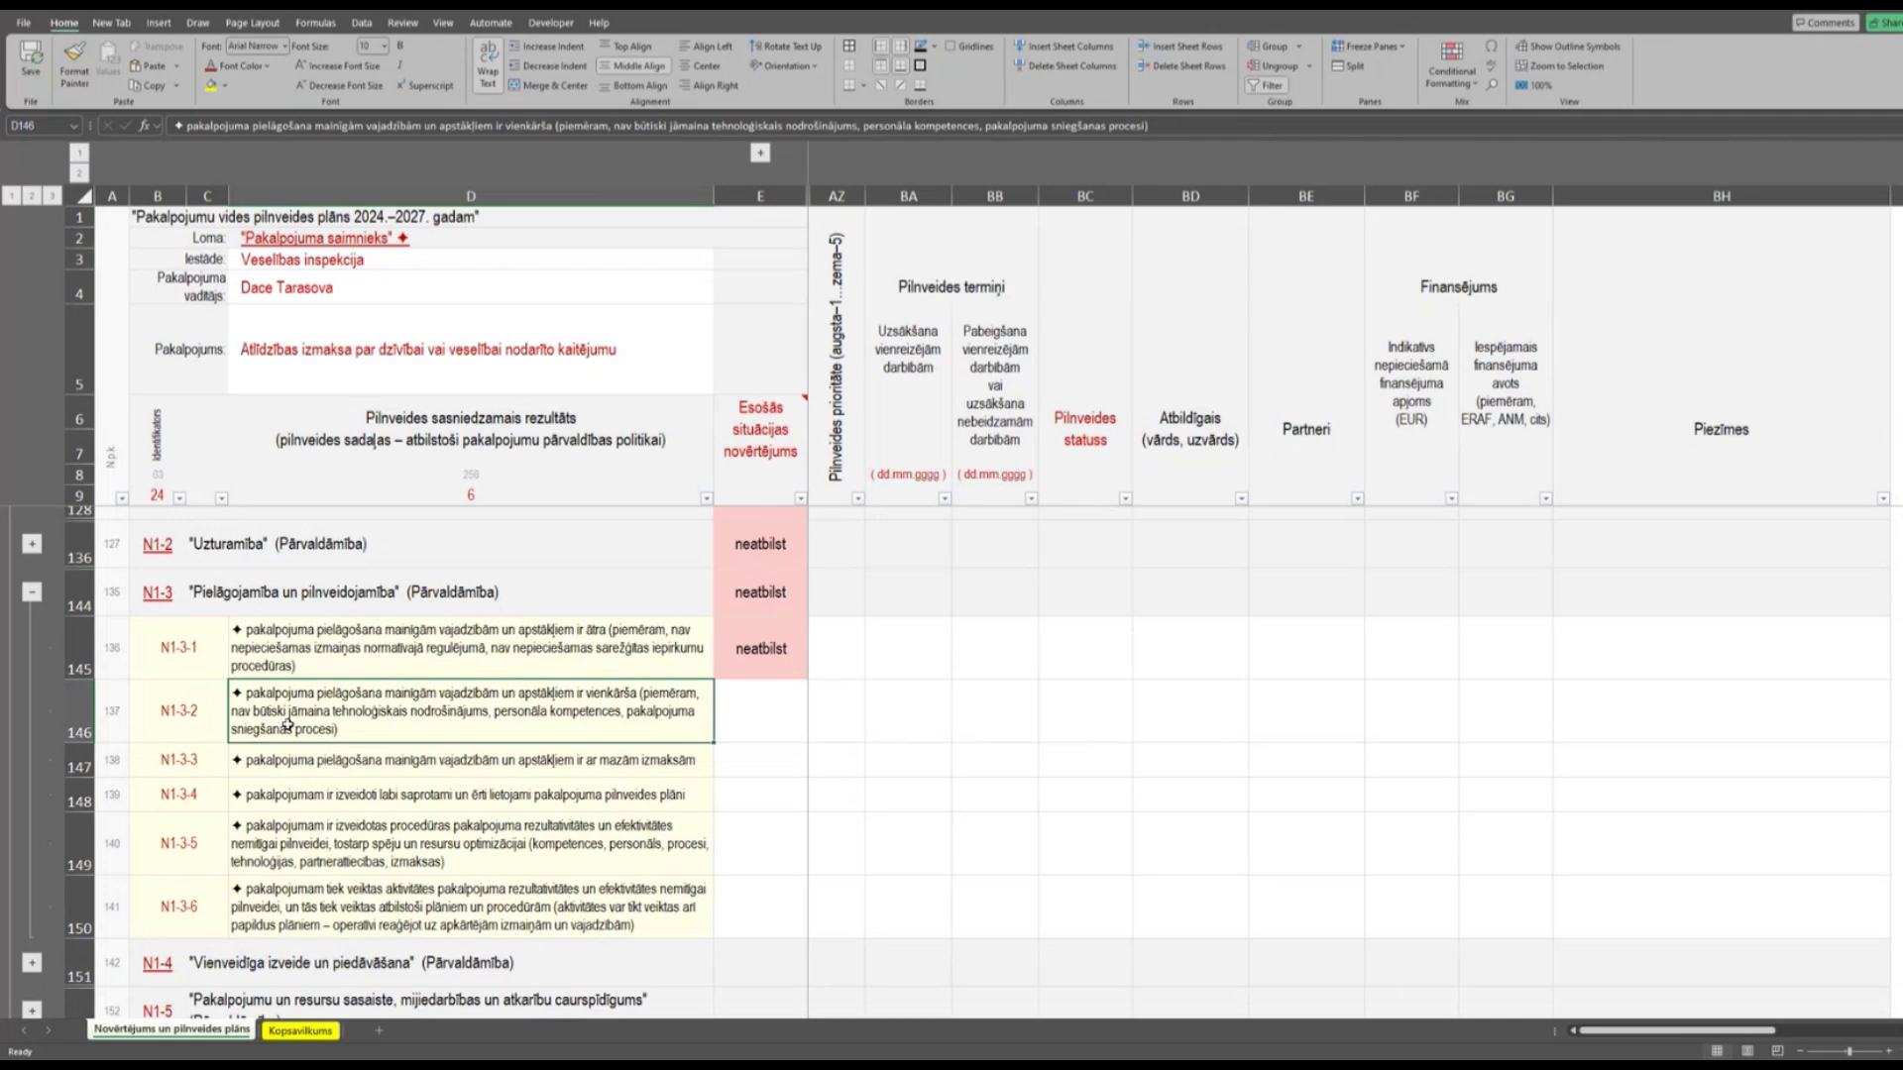
key("Right")
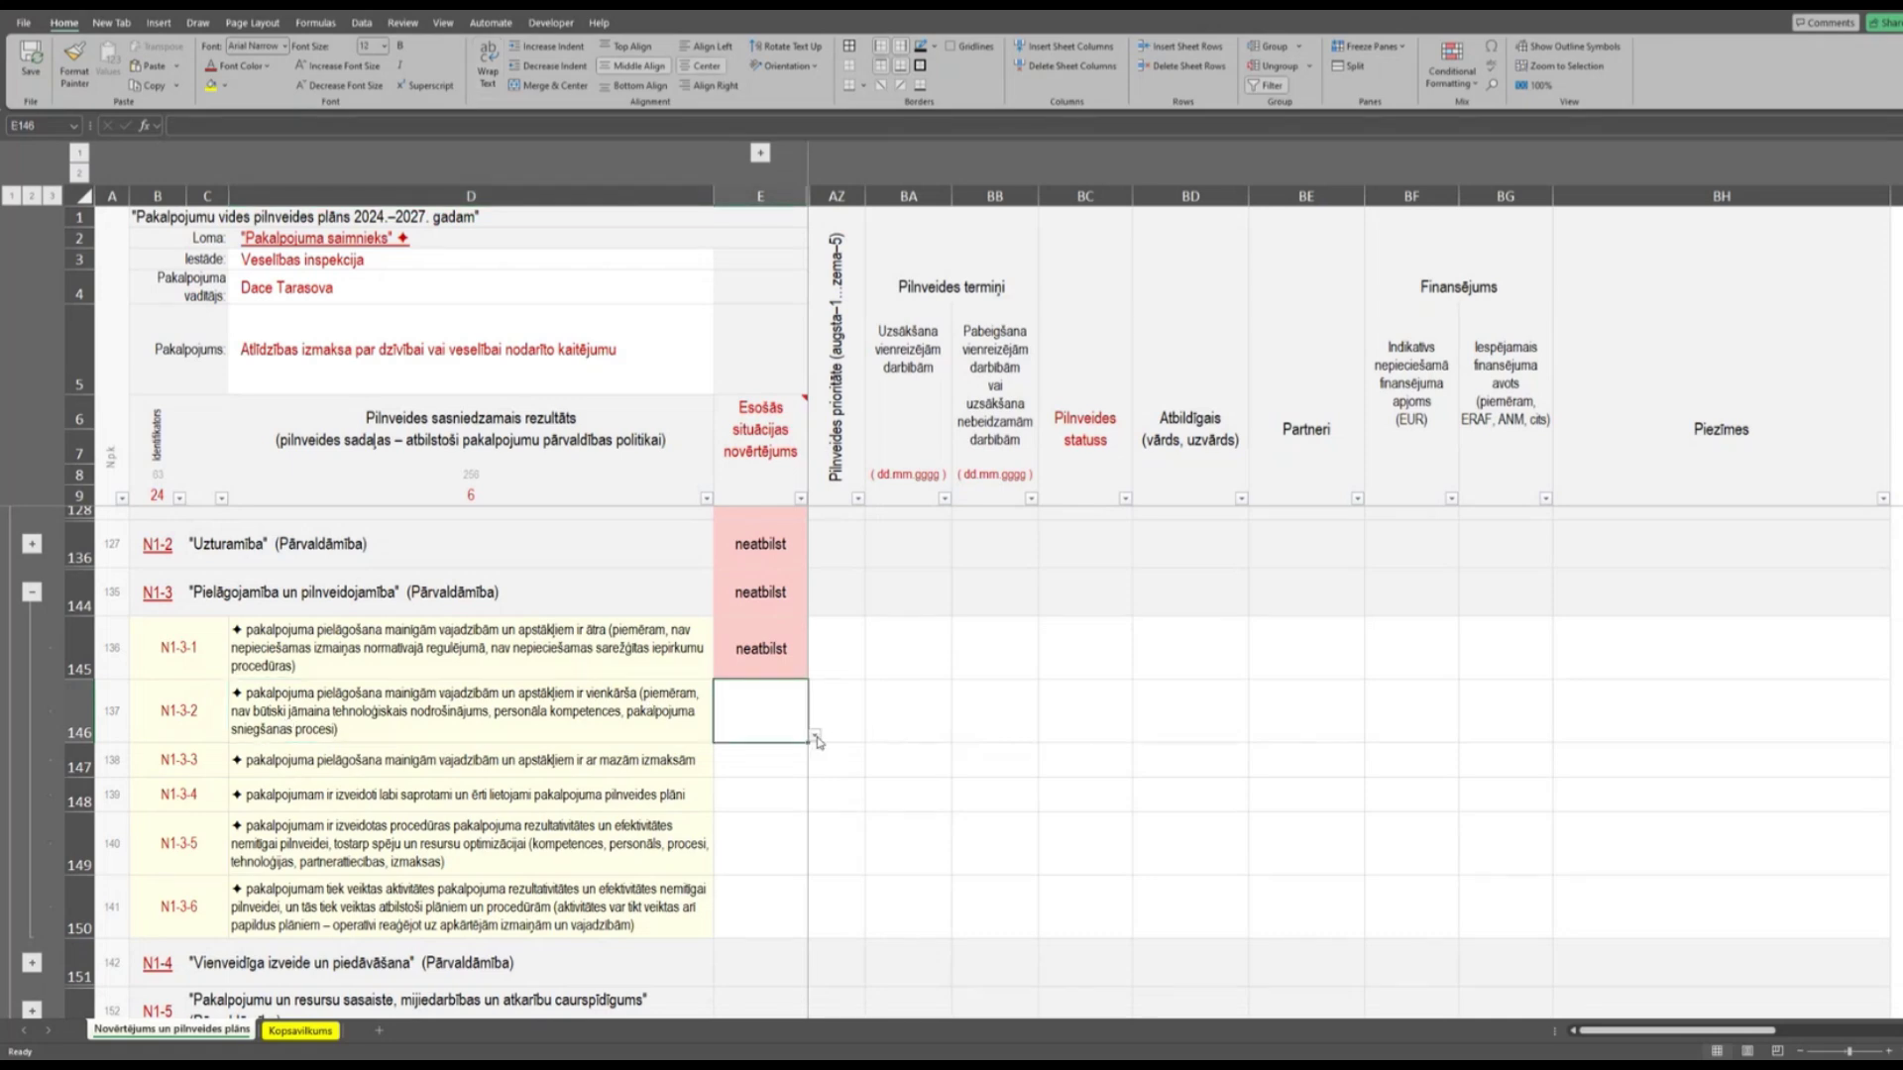
left_click(815, 736)
left_click(741, 776)
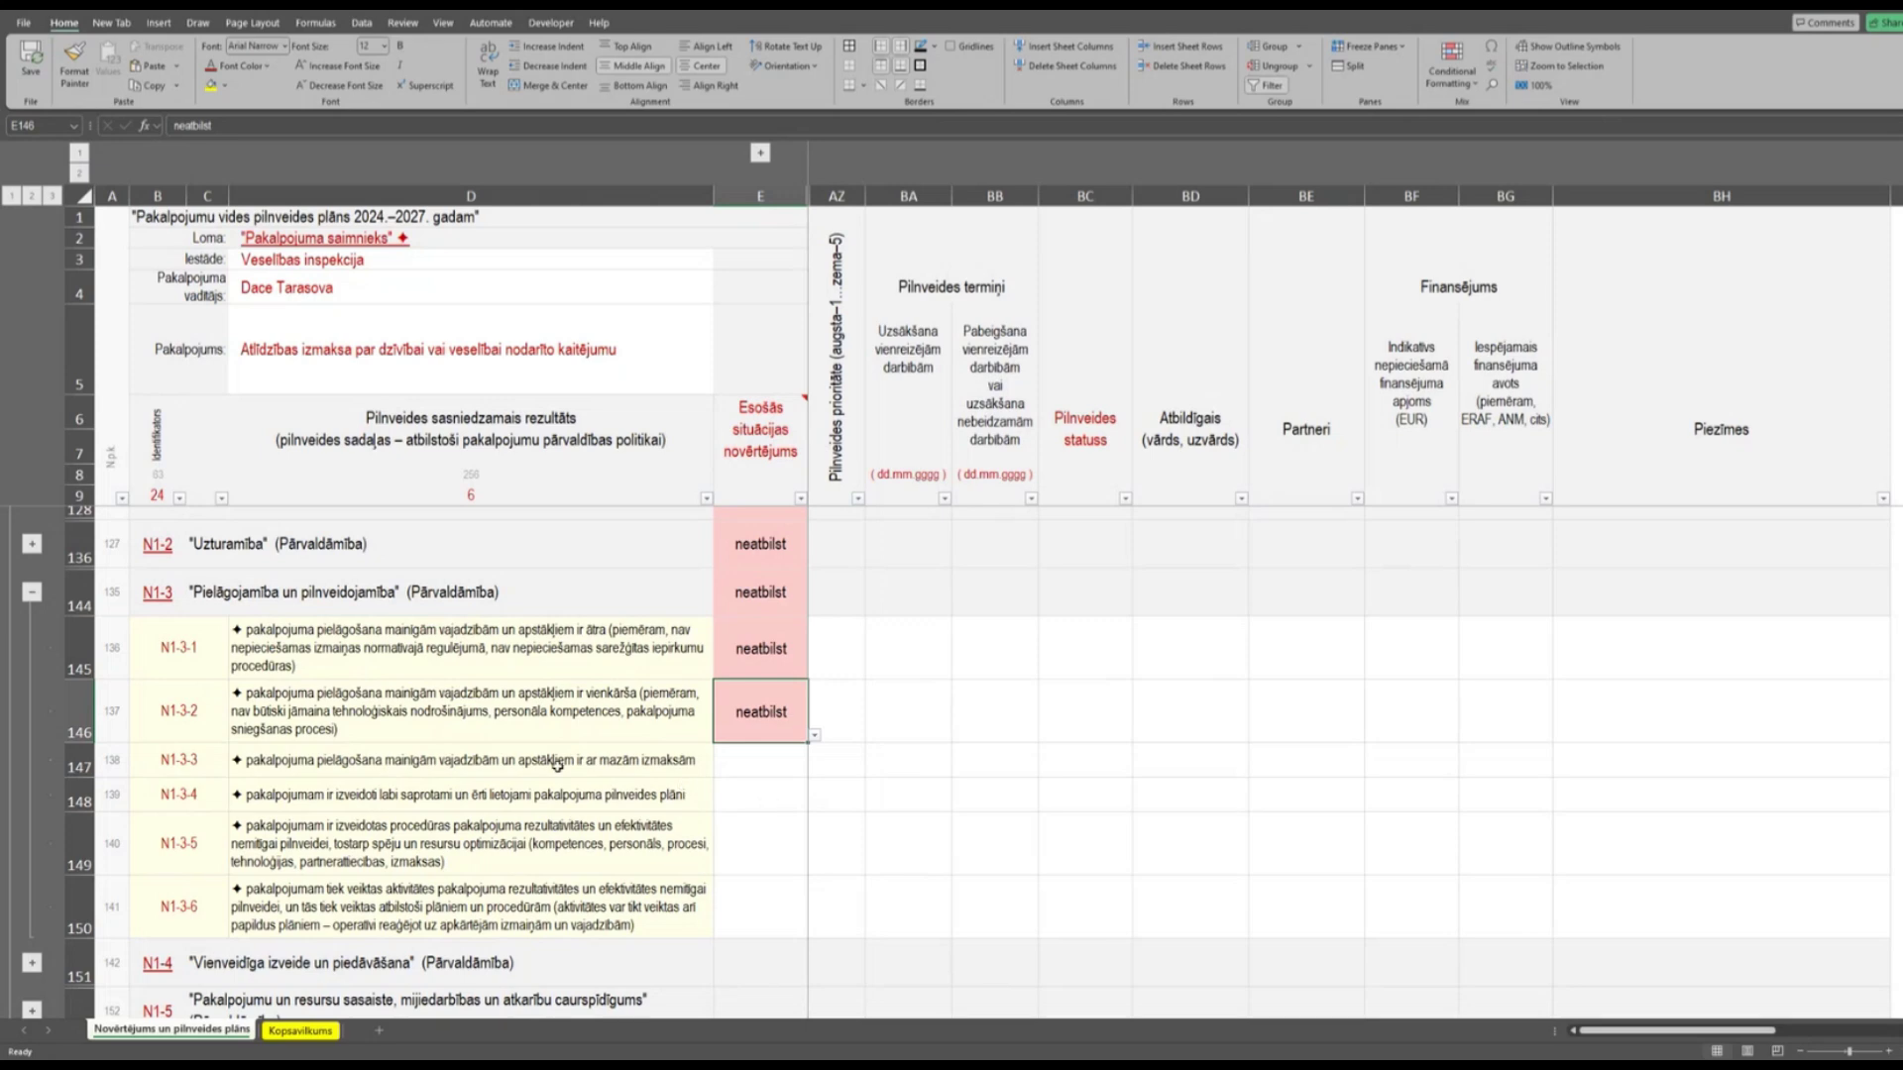
Rate criterion N1-3-3 on adapting the service to changing needs at low cost as "neatbilst".
left_click(315, 761)
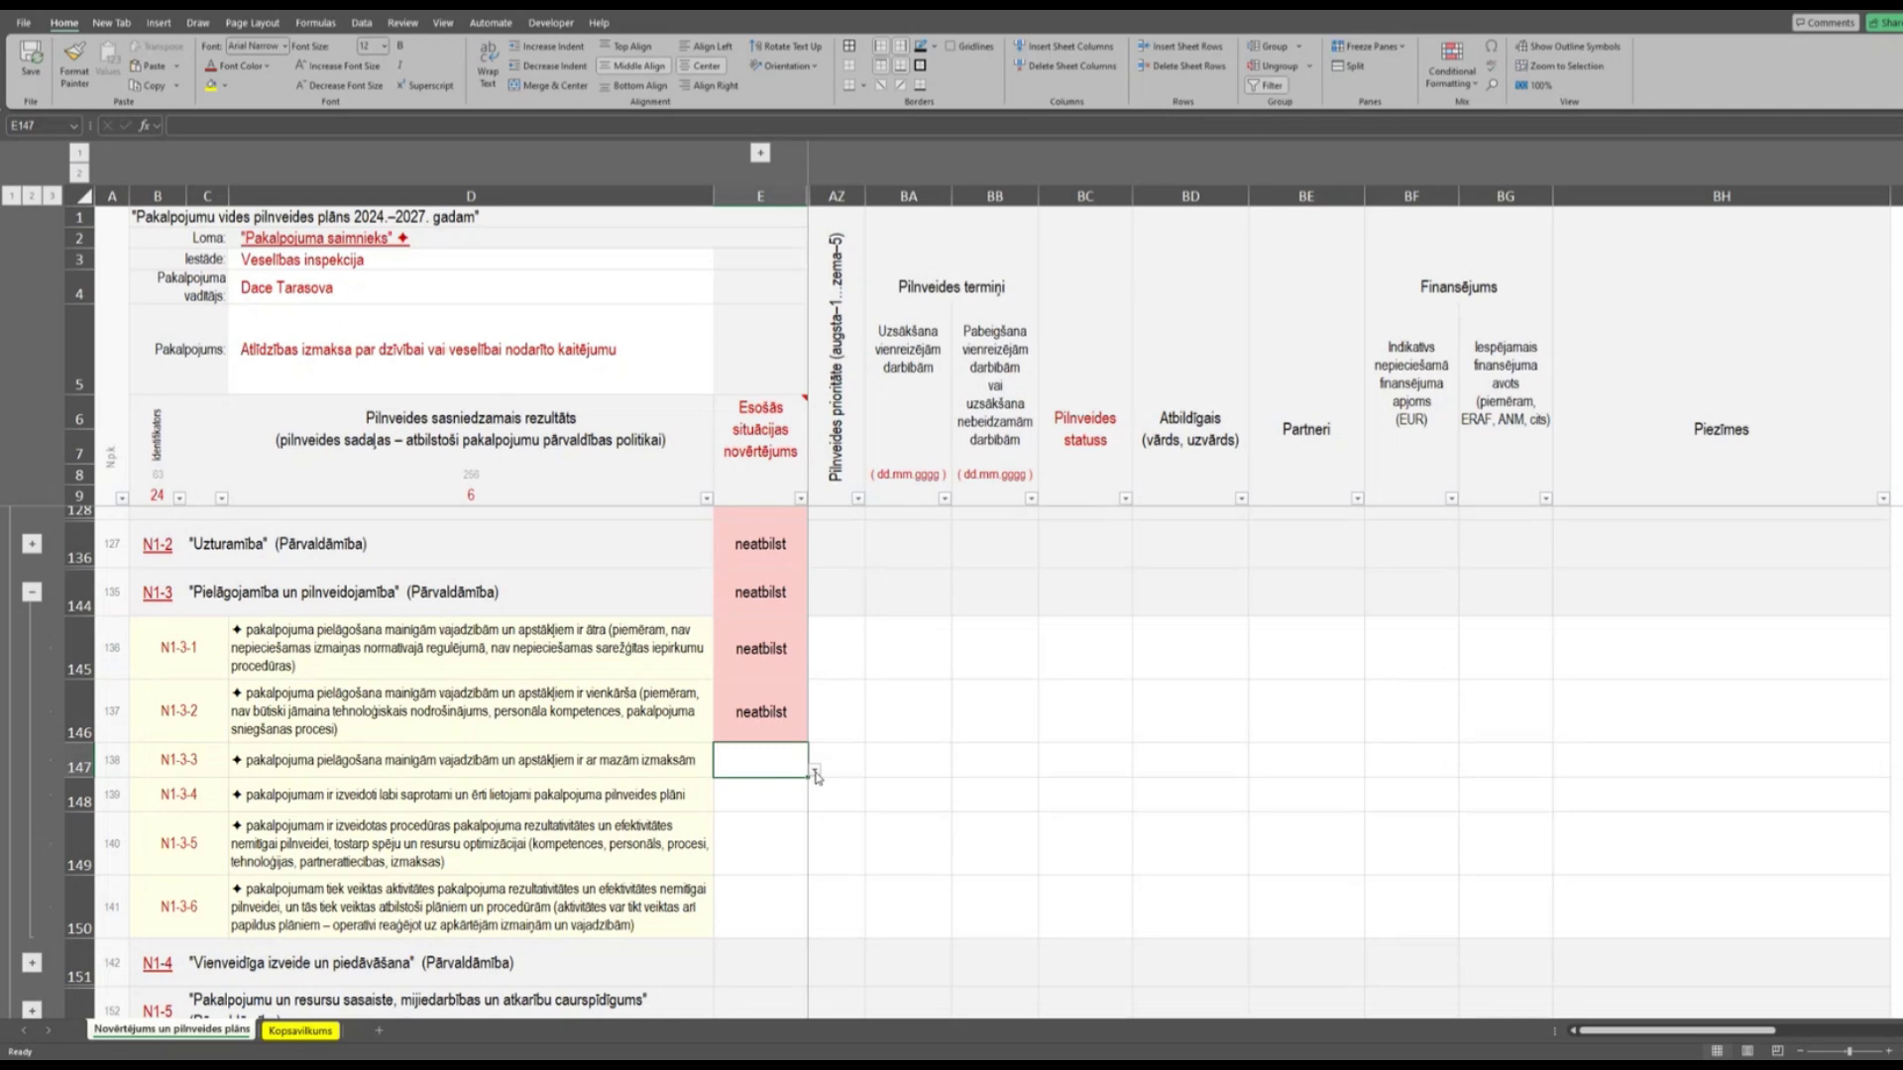
left_click(815, 769)
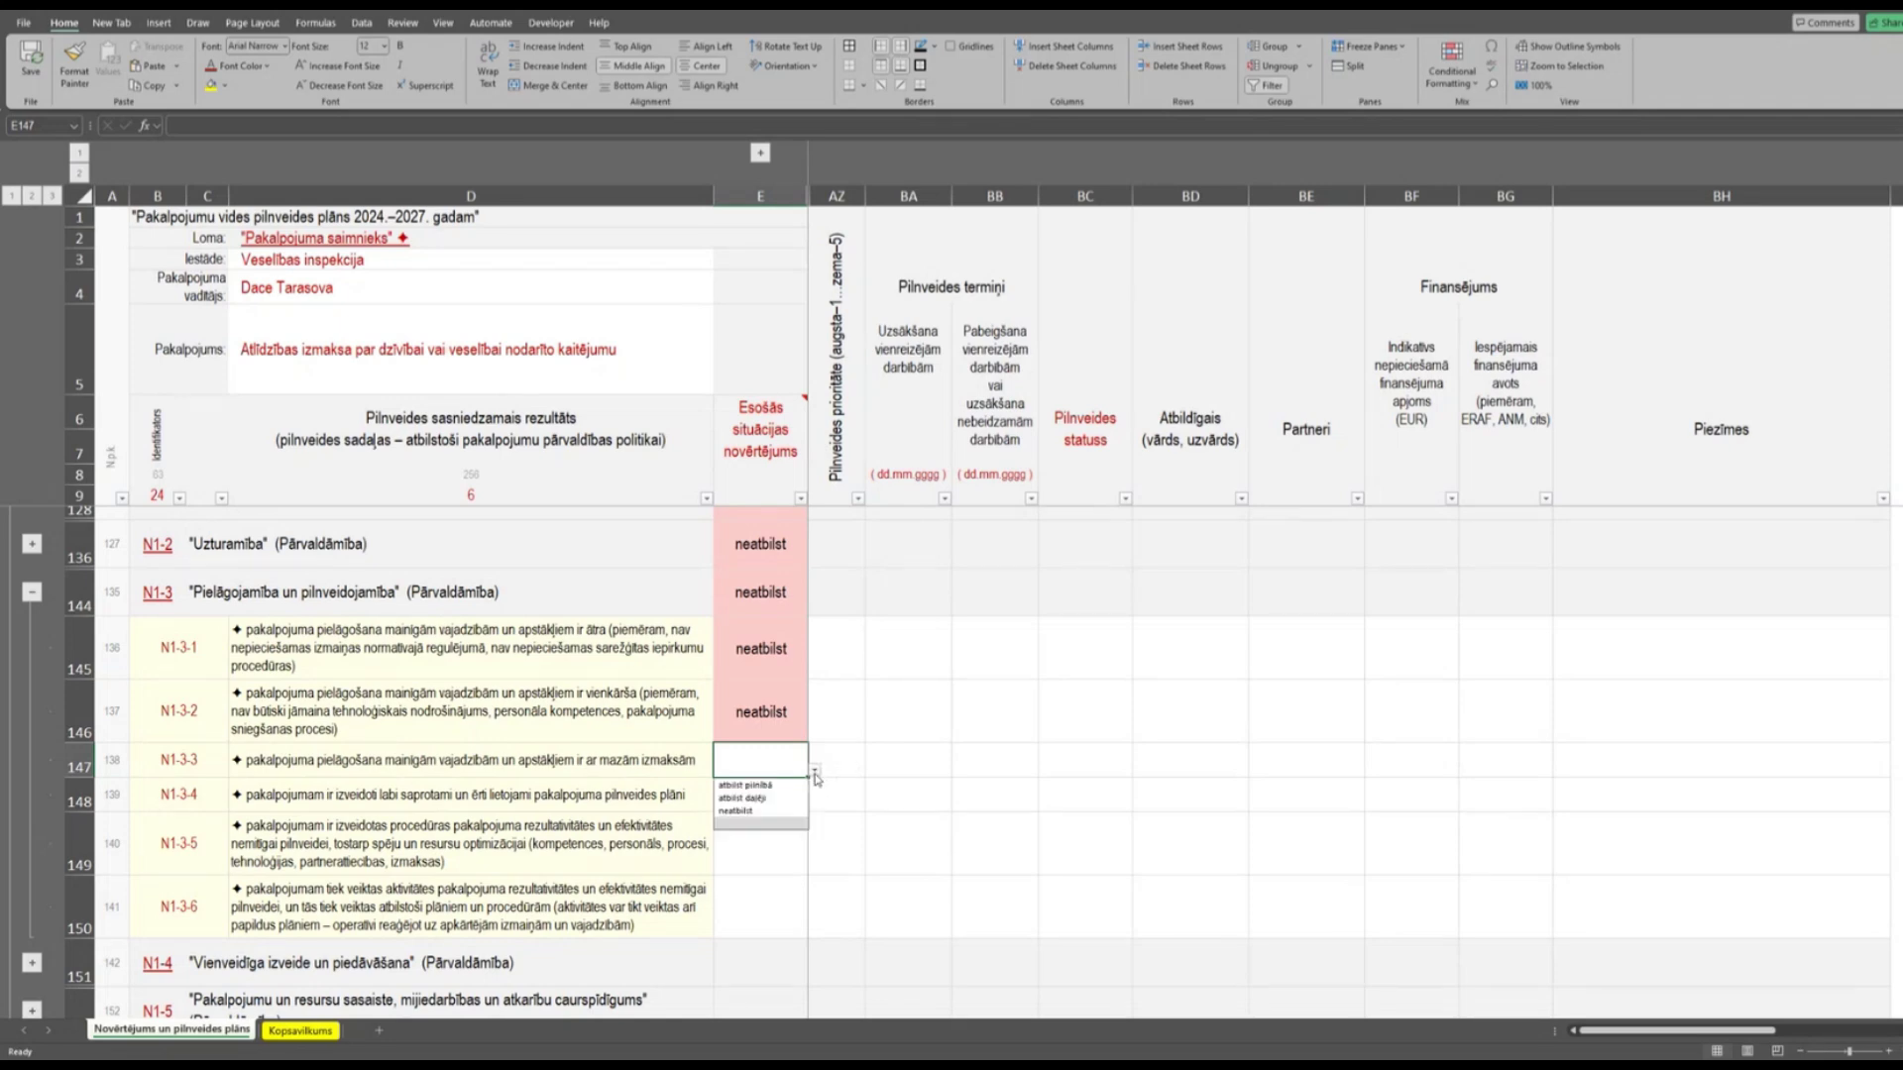
left_click(755, 812)
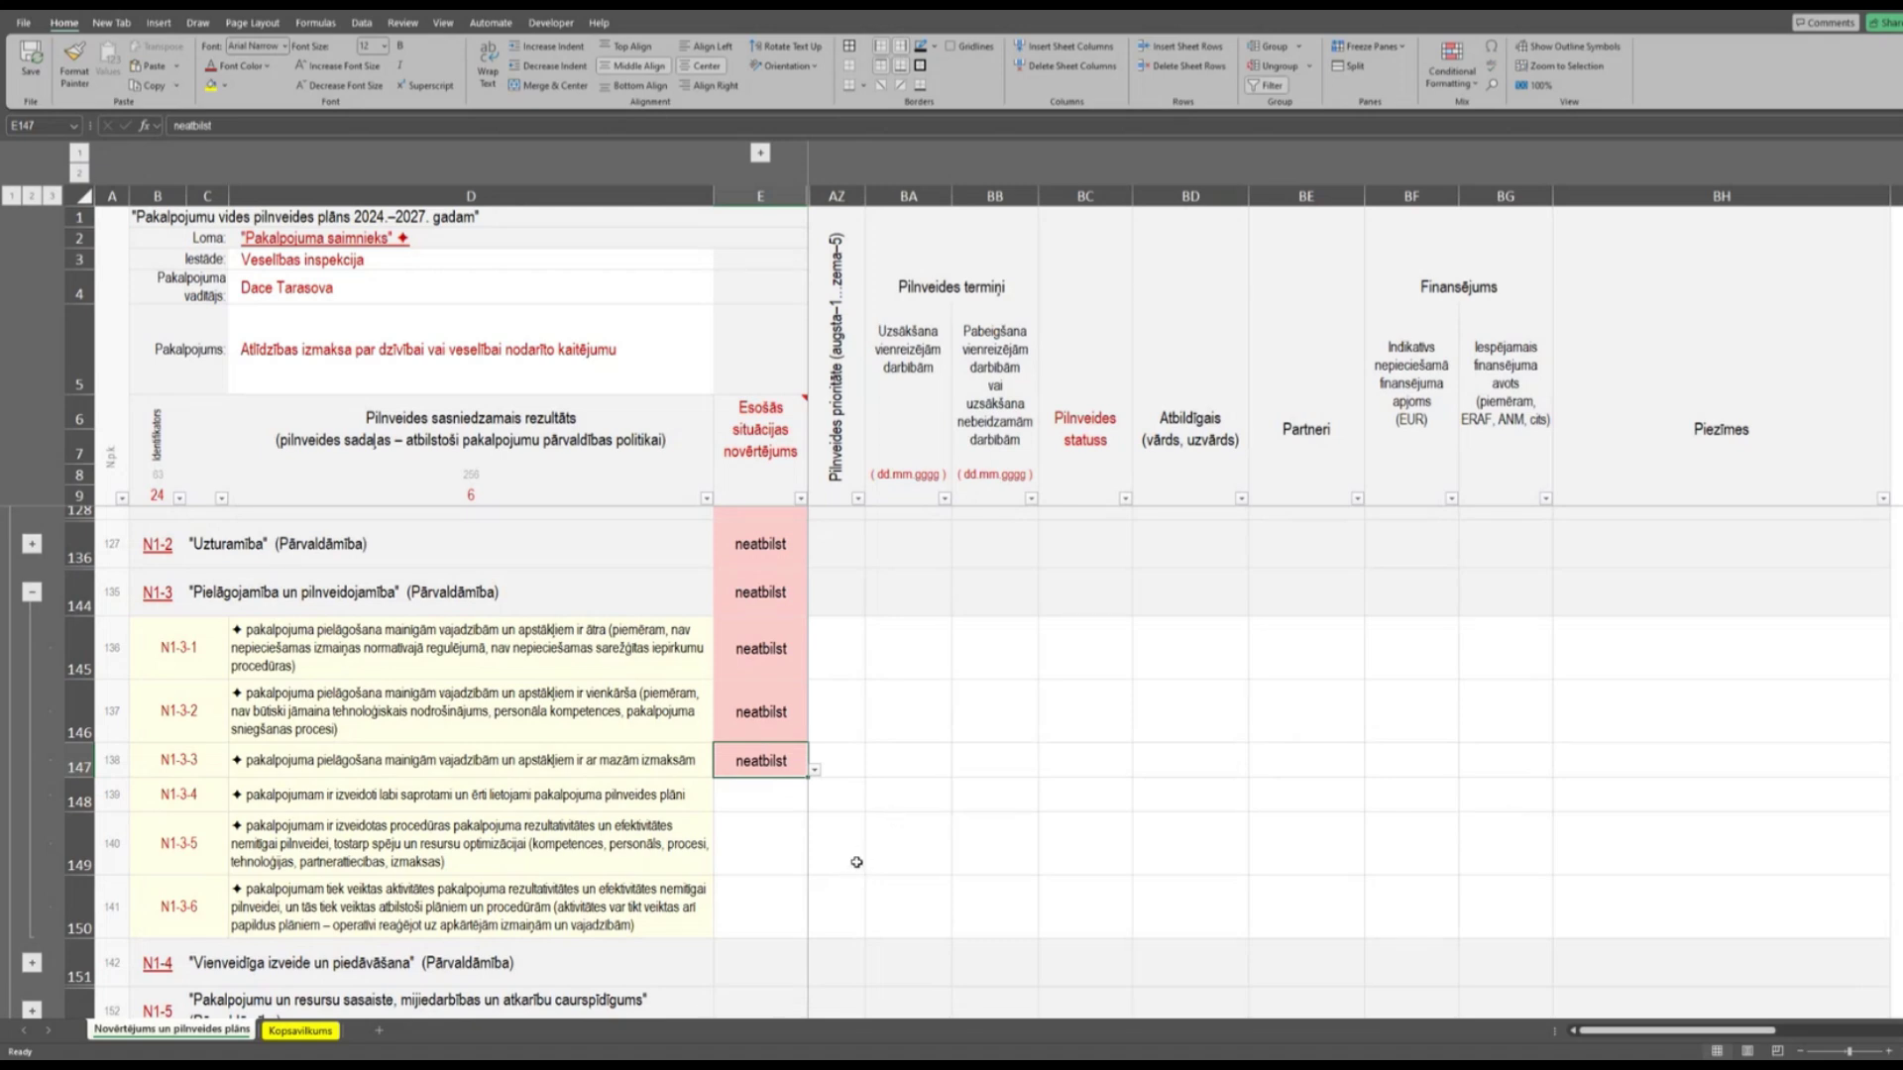
Rate criterion N1-3-4 on having clear and easy-to-use service improvement plans as "neatbilst".
left_click(281, 808)
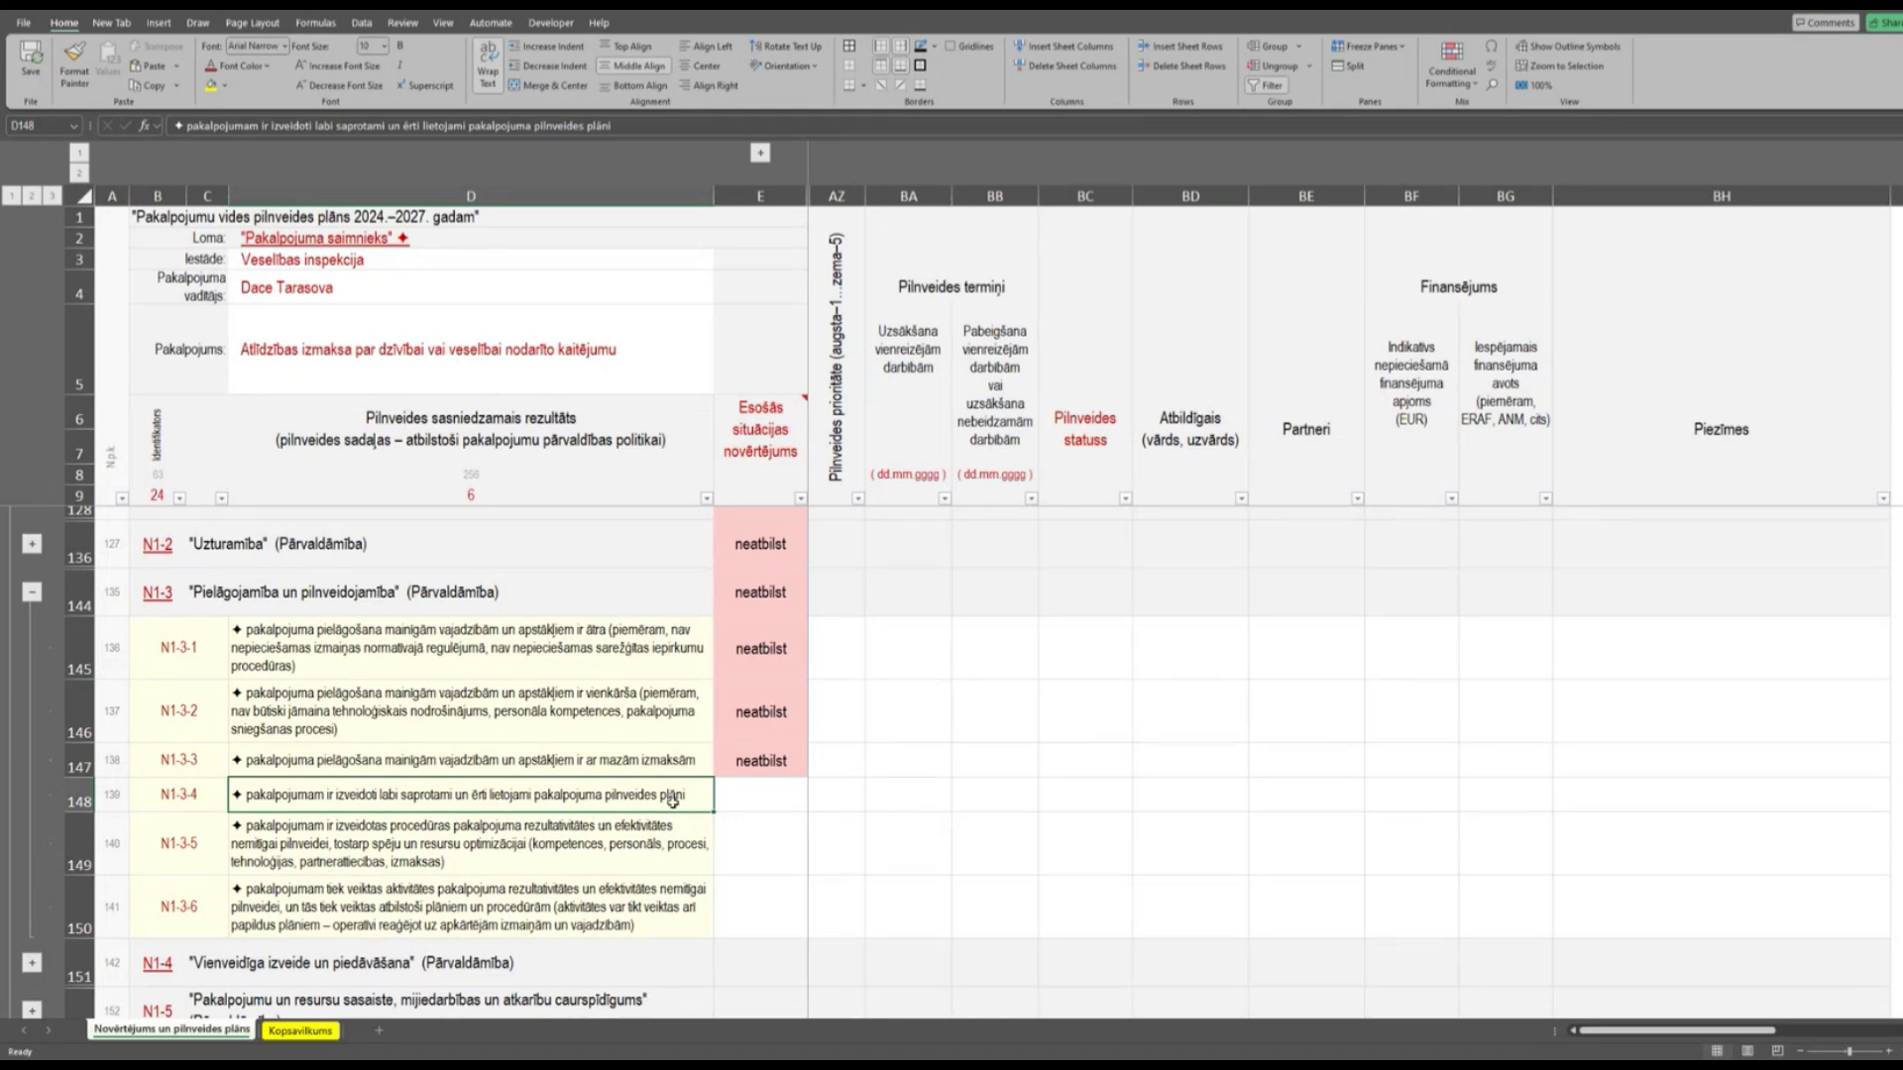
left_click(785, 799)
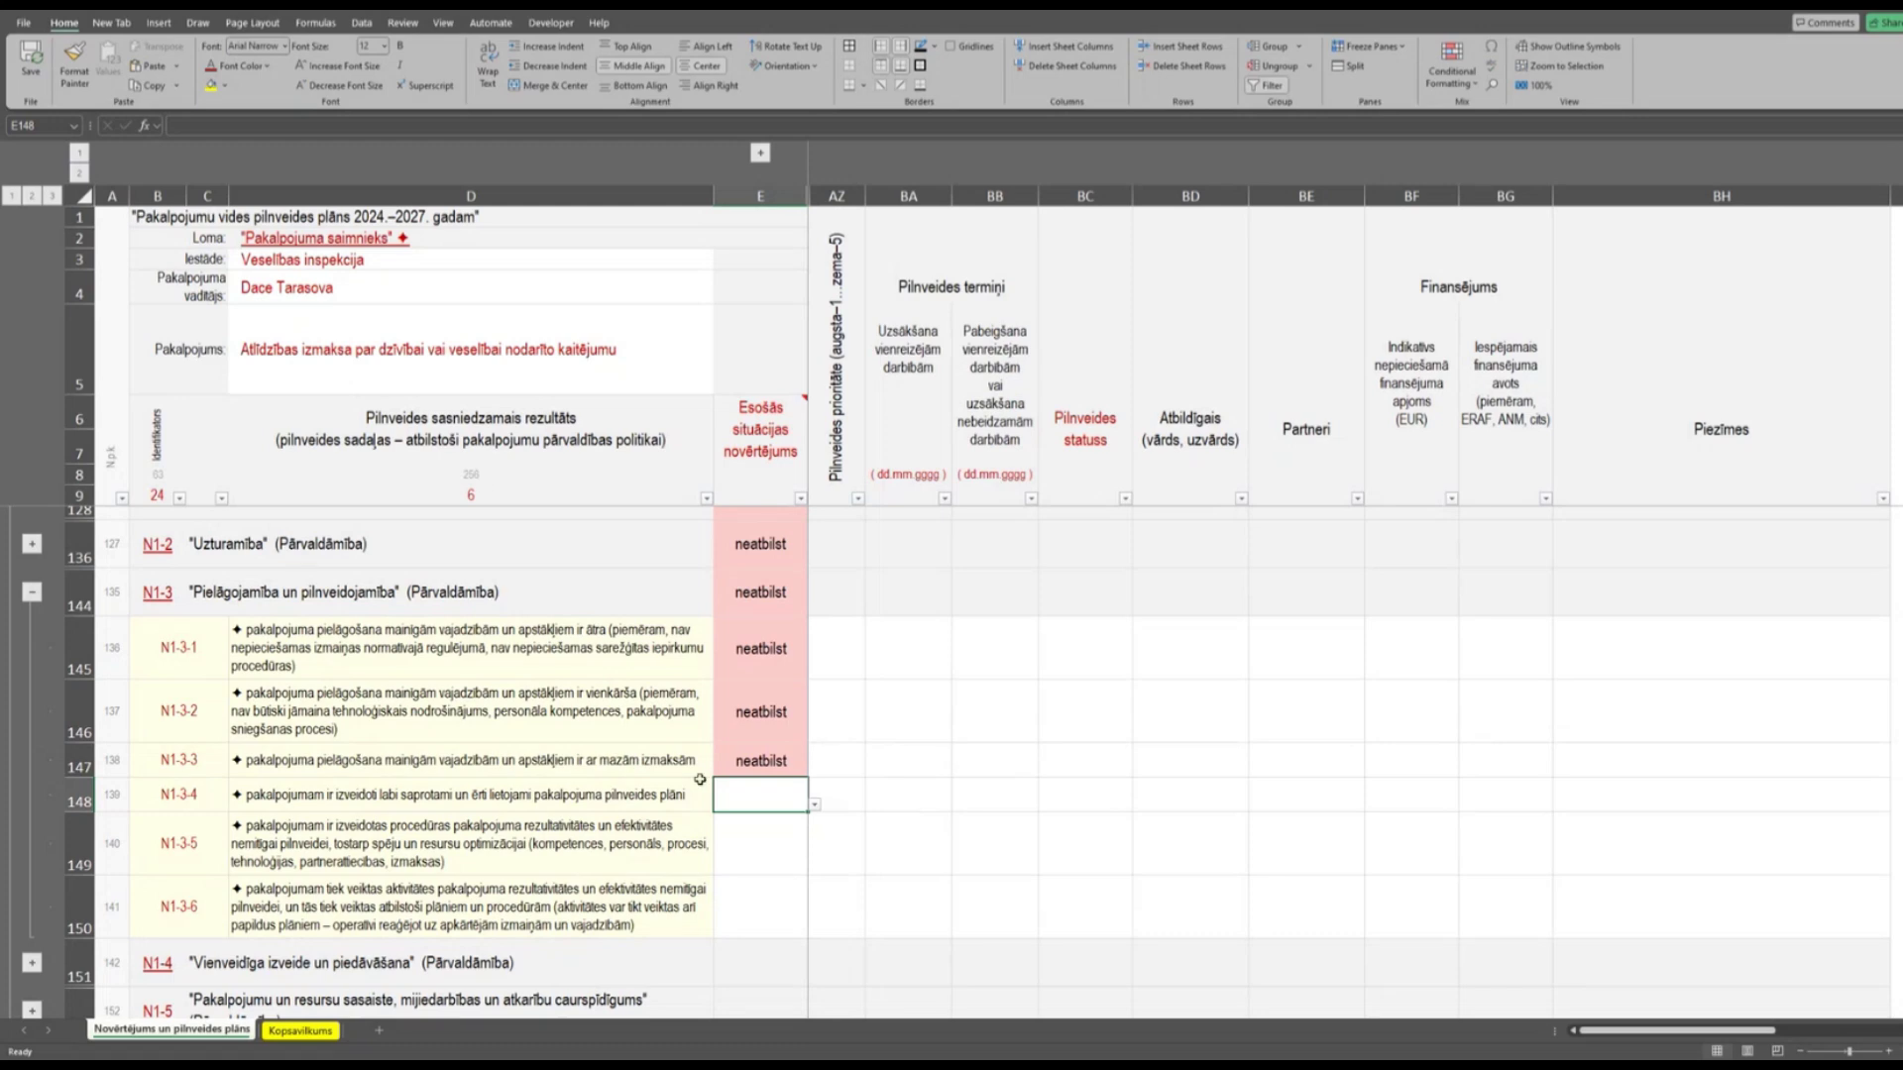
left_click(816, 810)
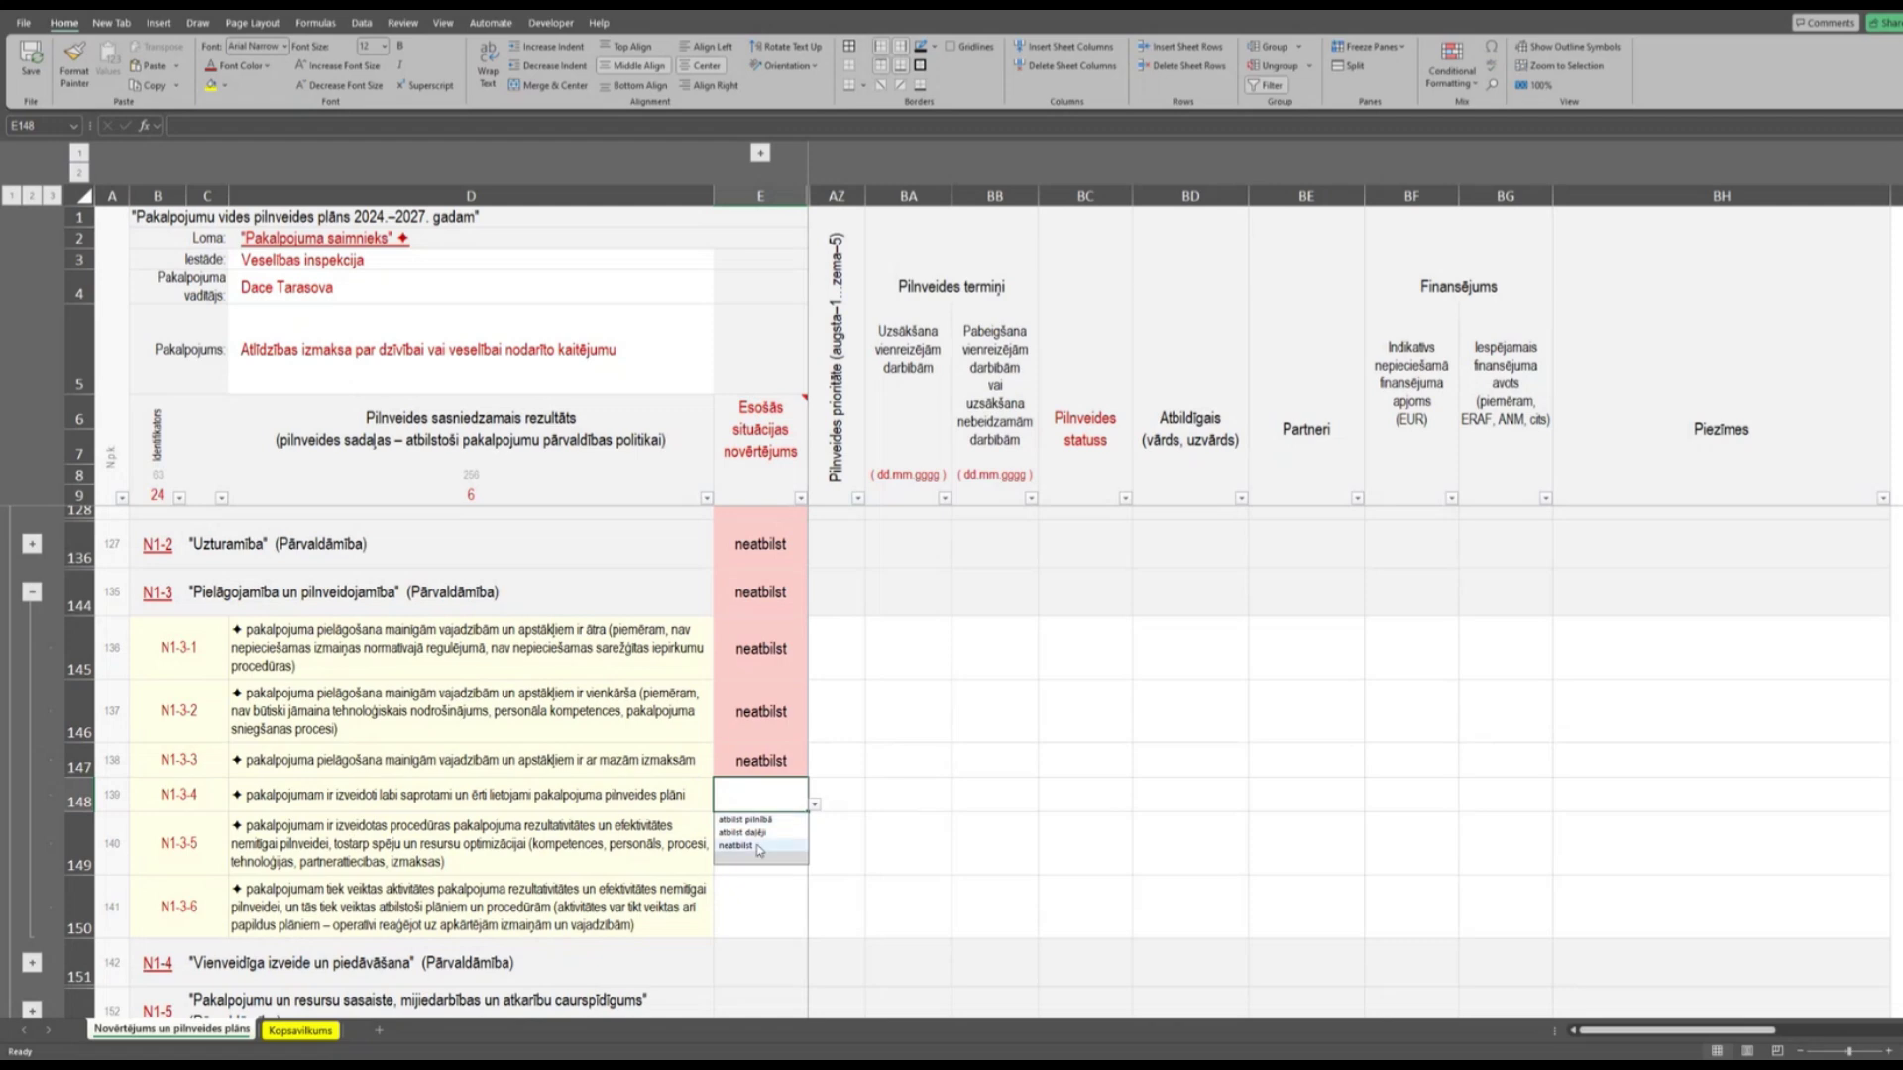
left_click(753, 853)
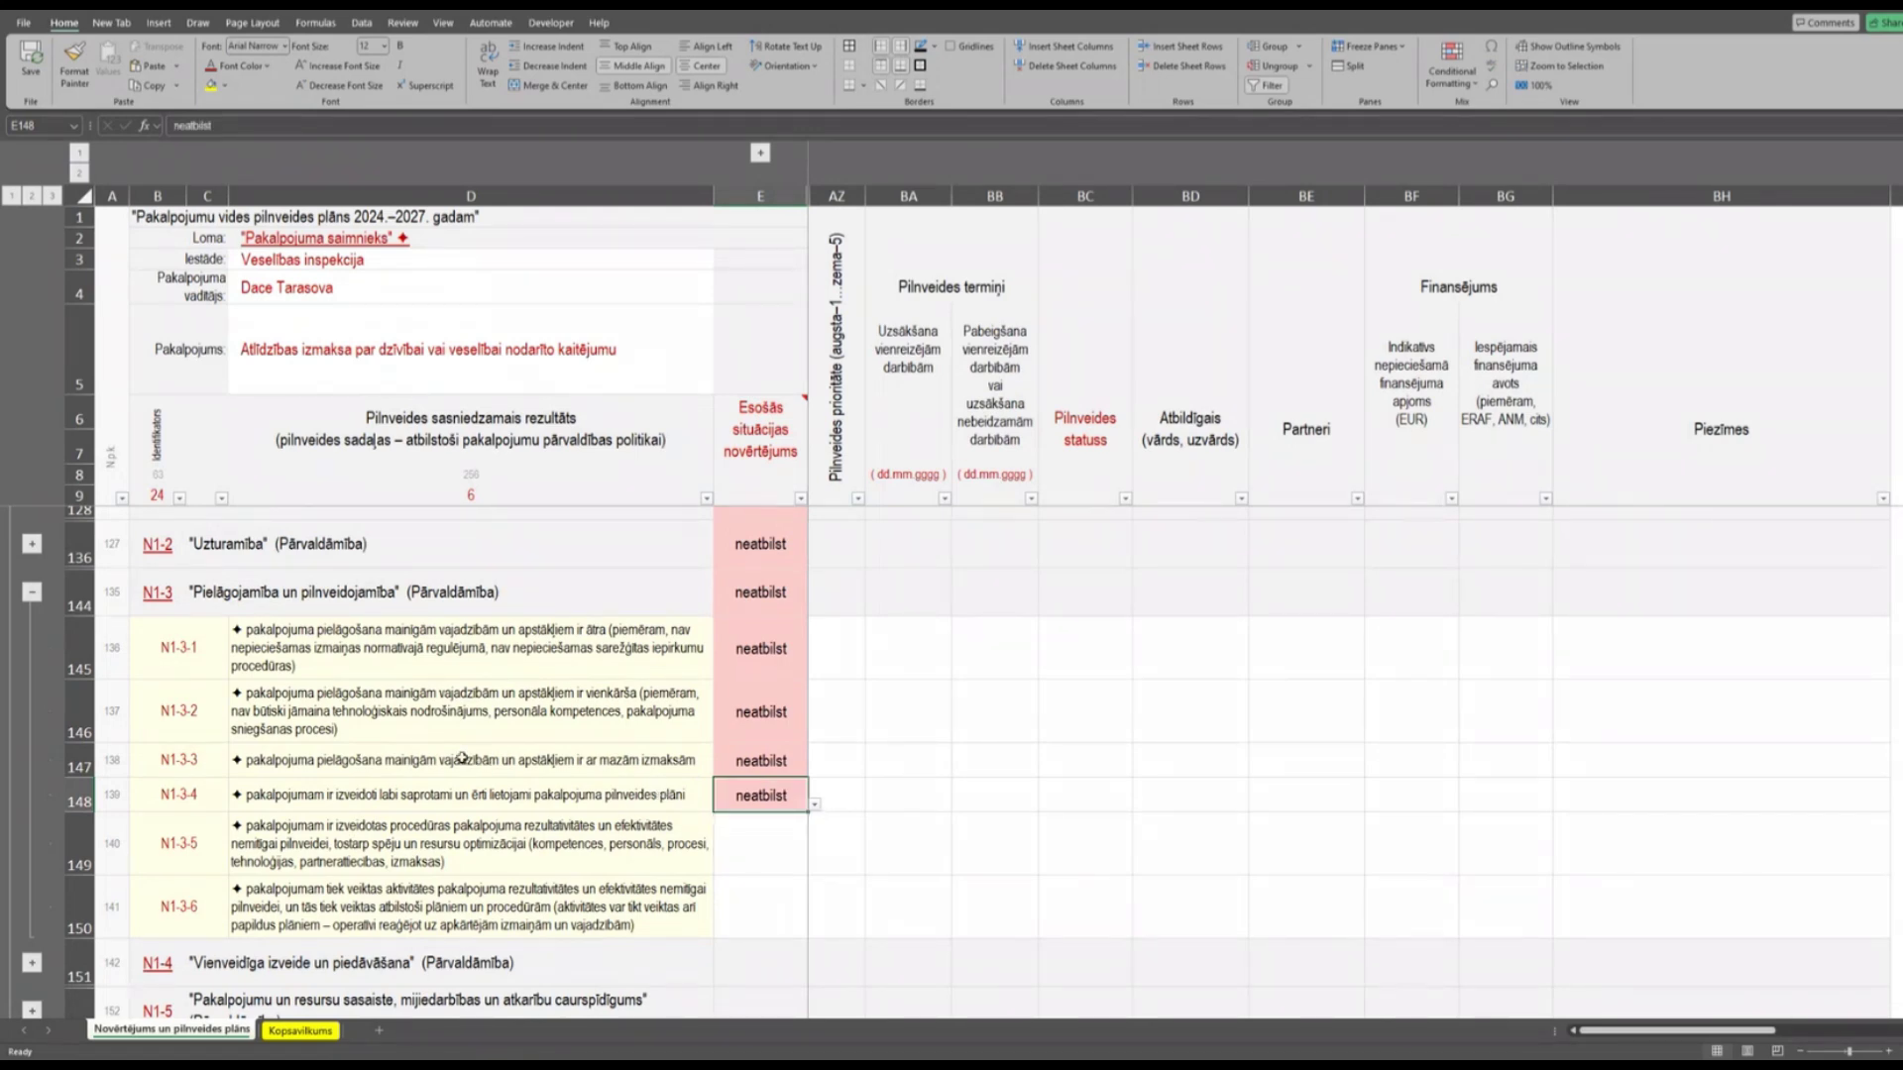
left_click(79, 798)
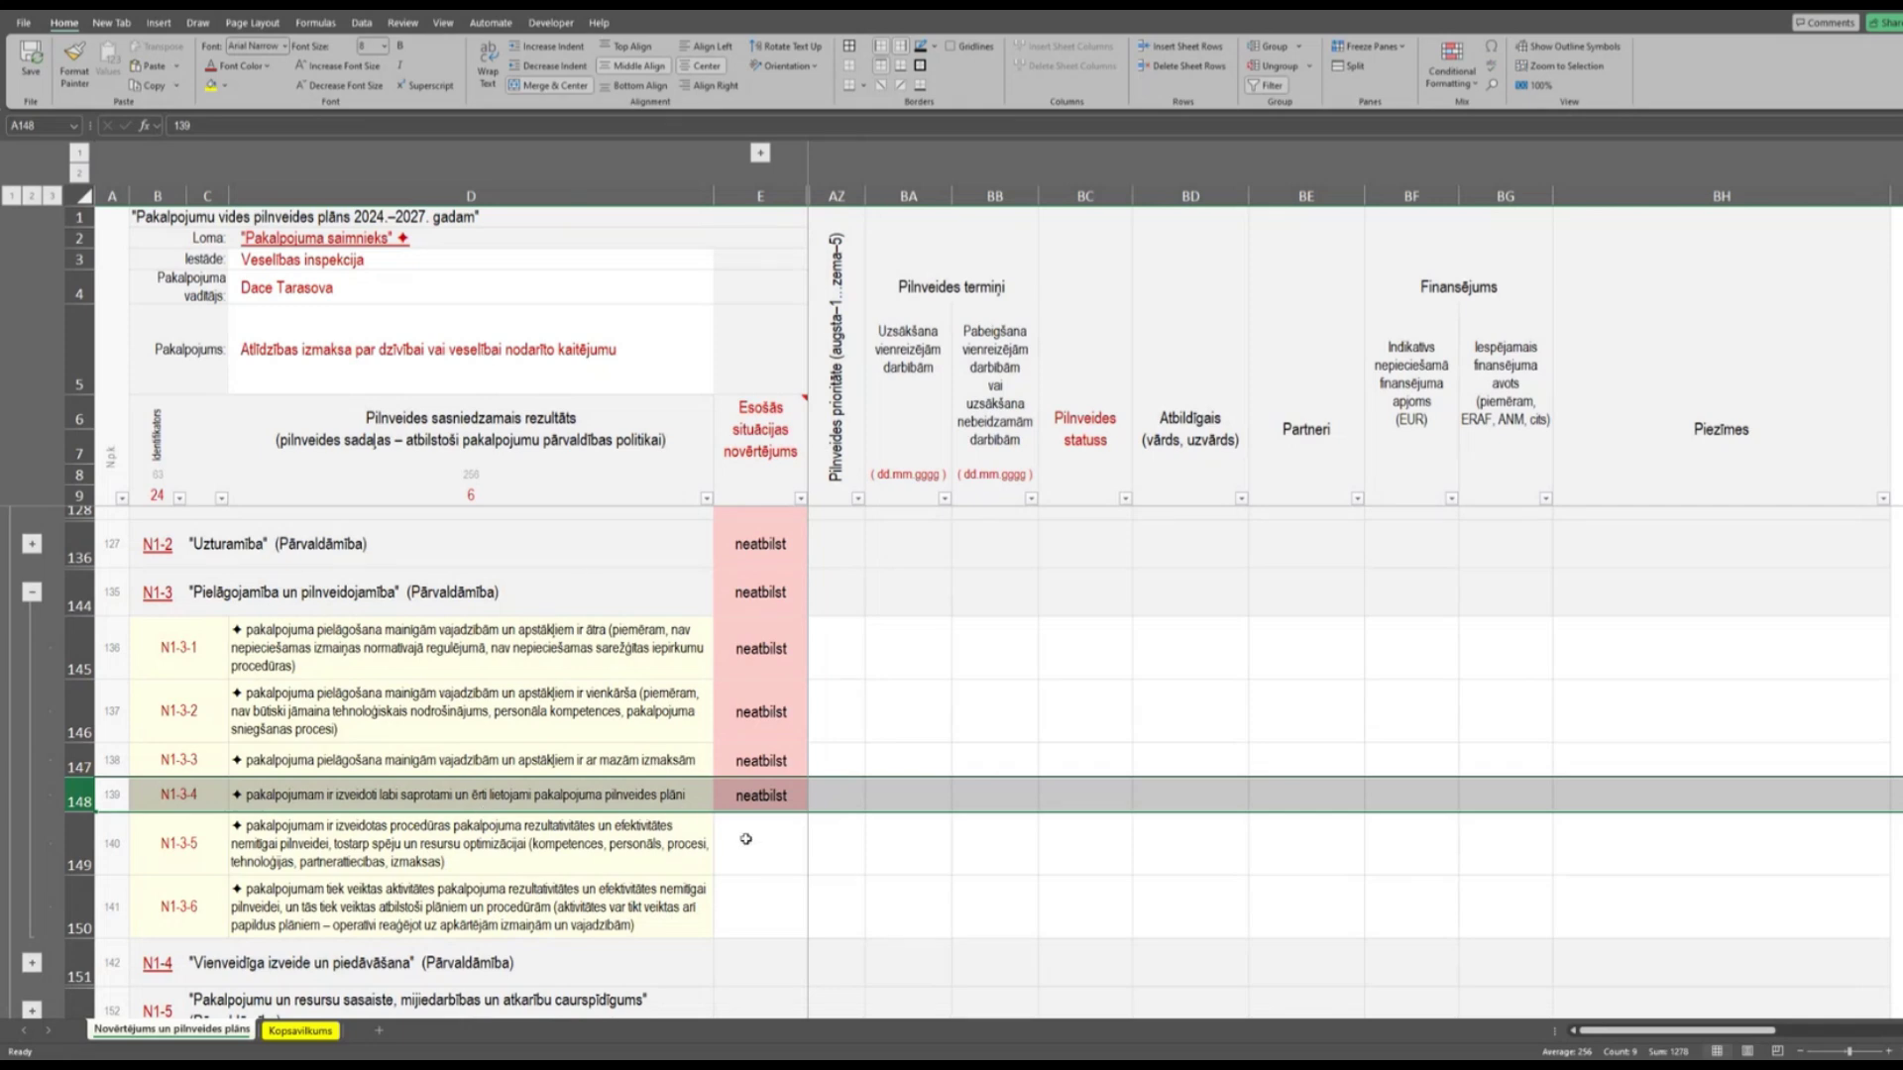
Rate criterion N1-3-5 on having procedures for continuous improvement of service performance and efficiency as "atbilst daļēji".
scroll(753, 837, "down", 1)
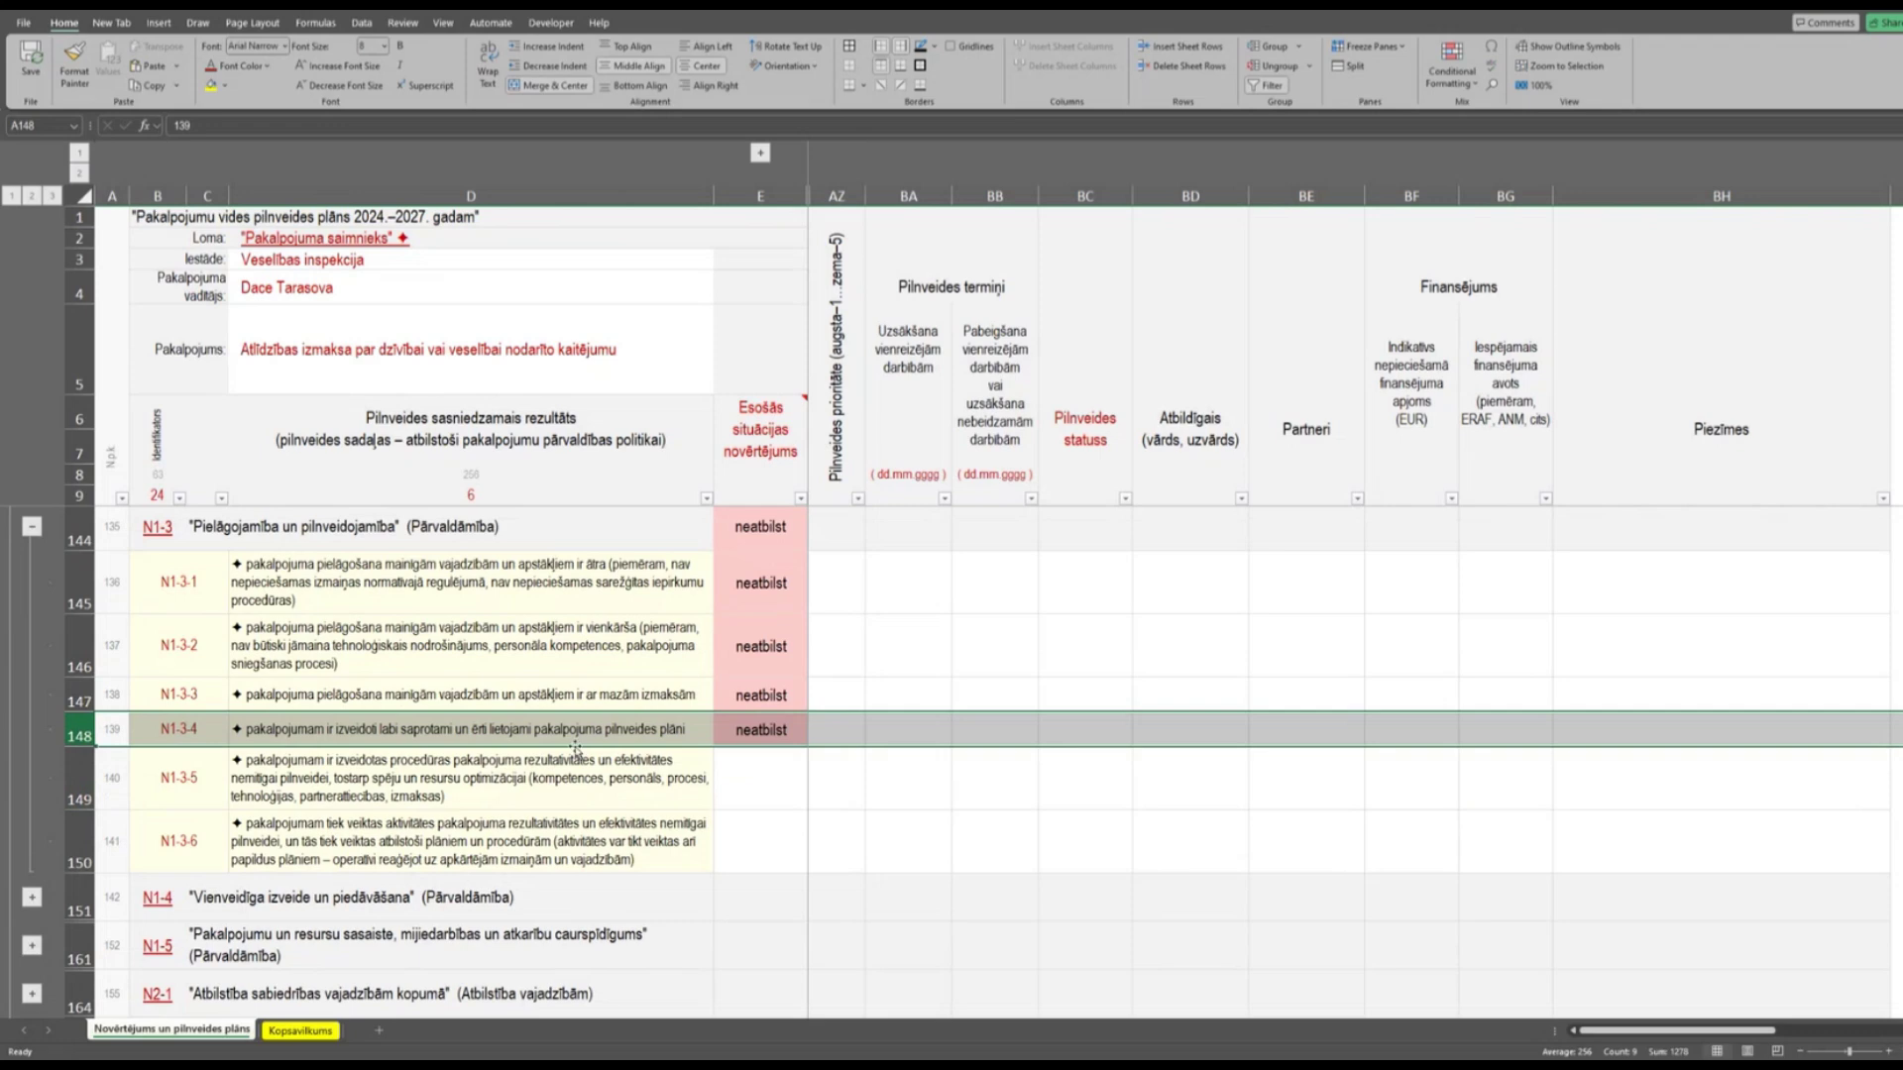
left_click(546, 765)
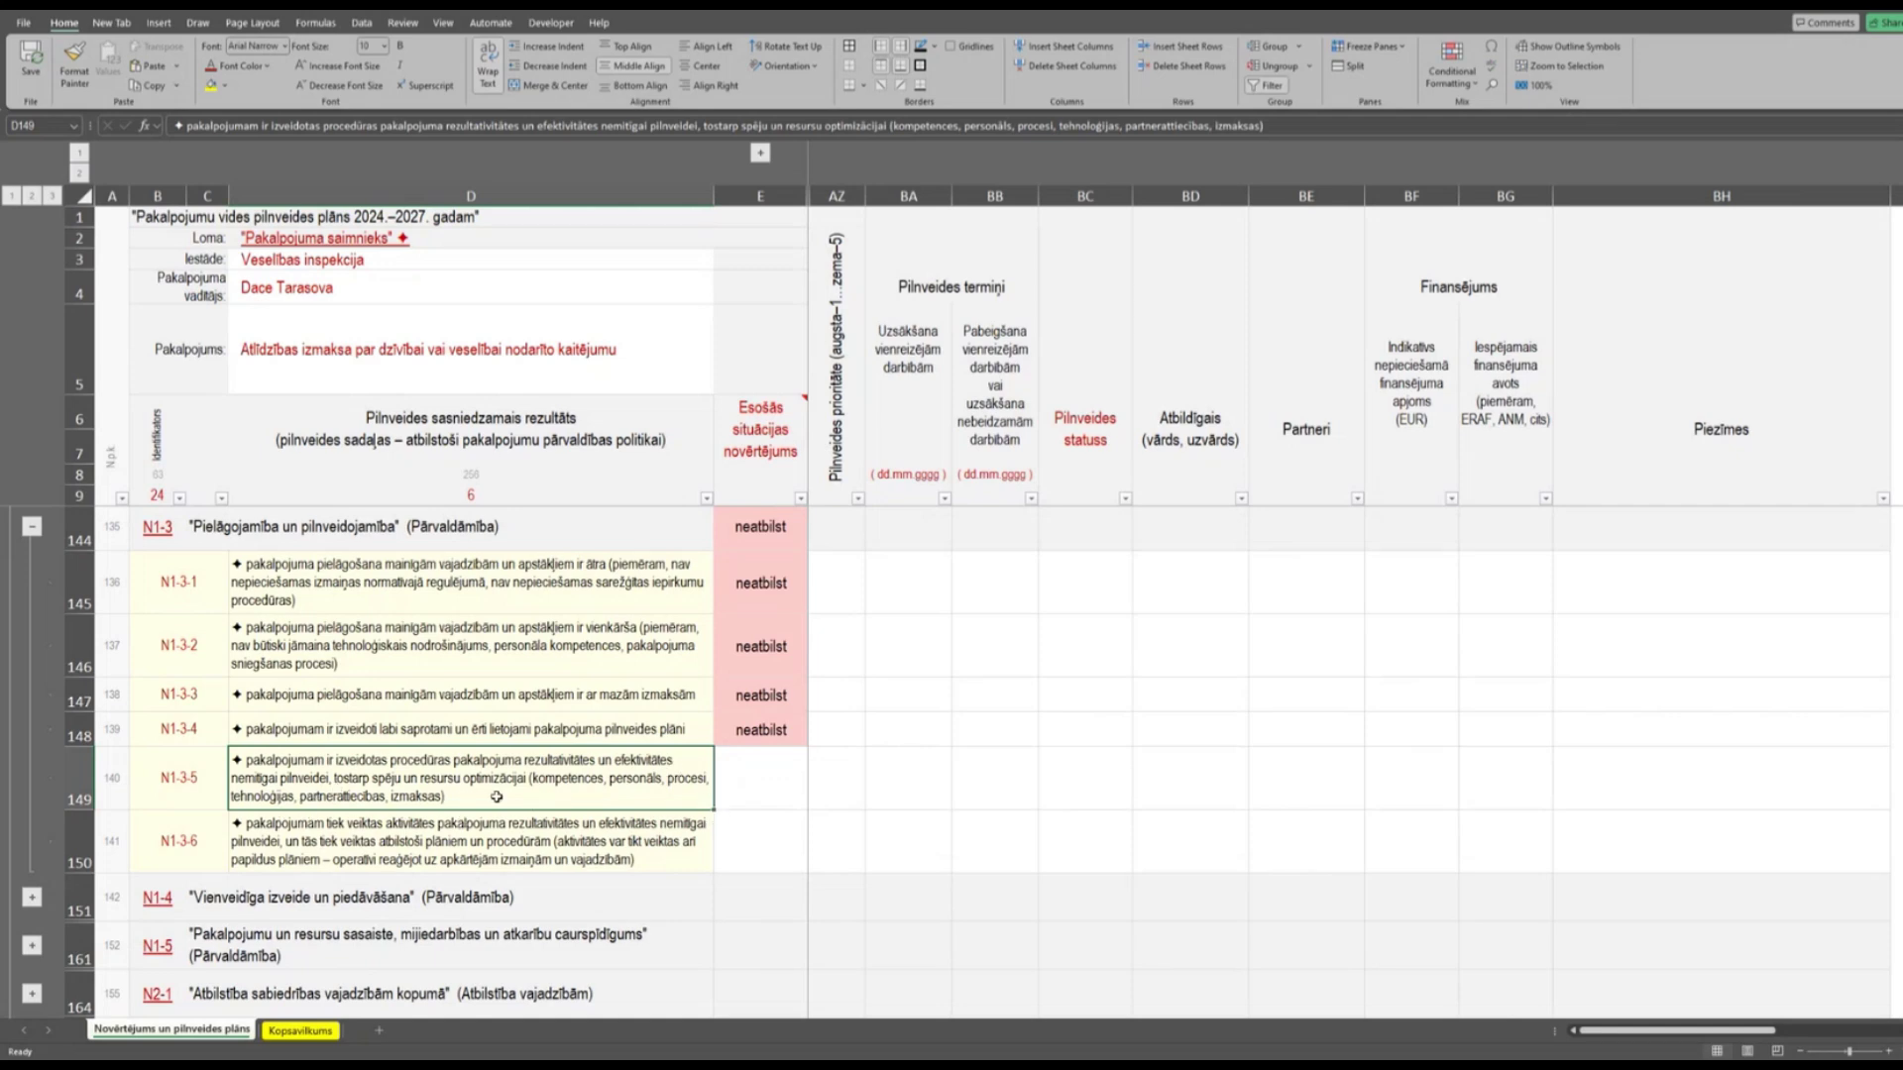
left_click(789, 781)
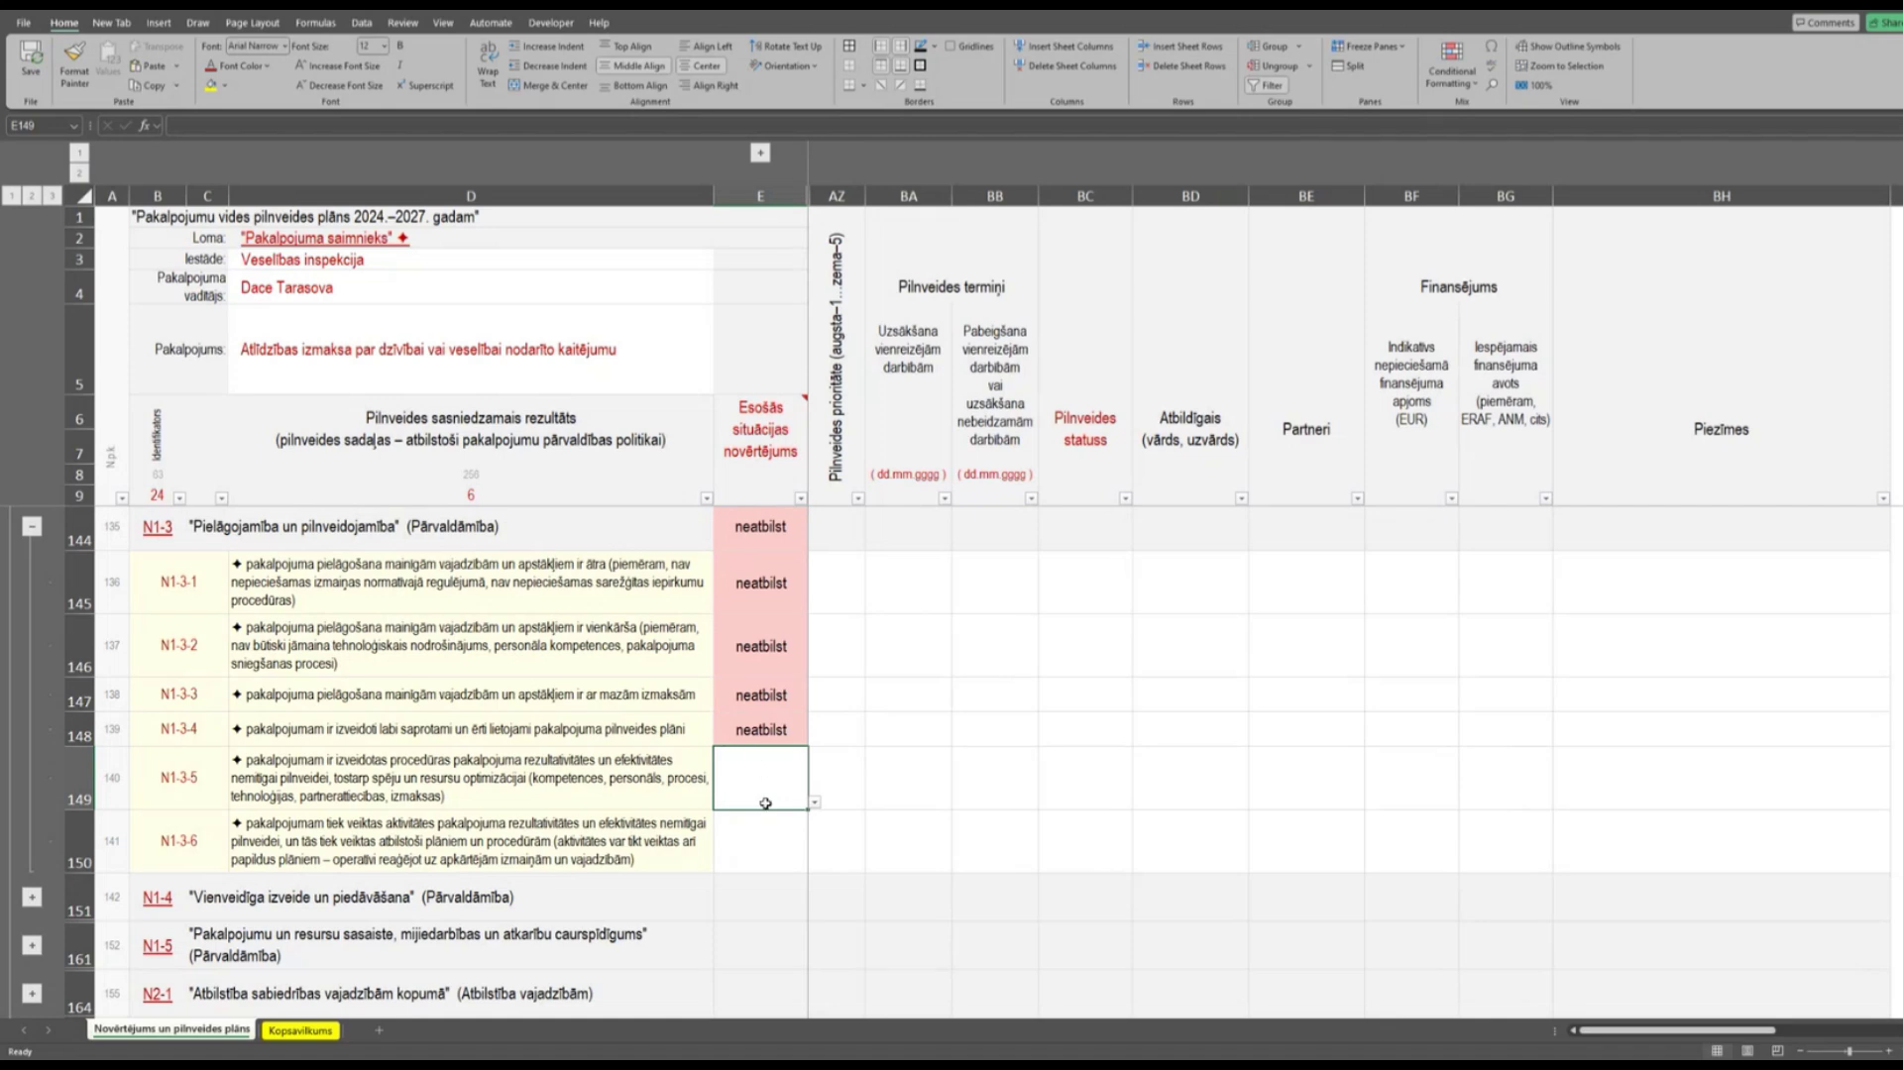
left_click(815, 806)
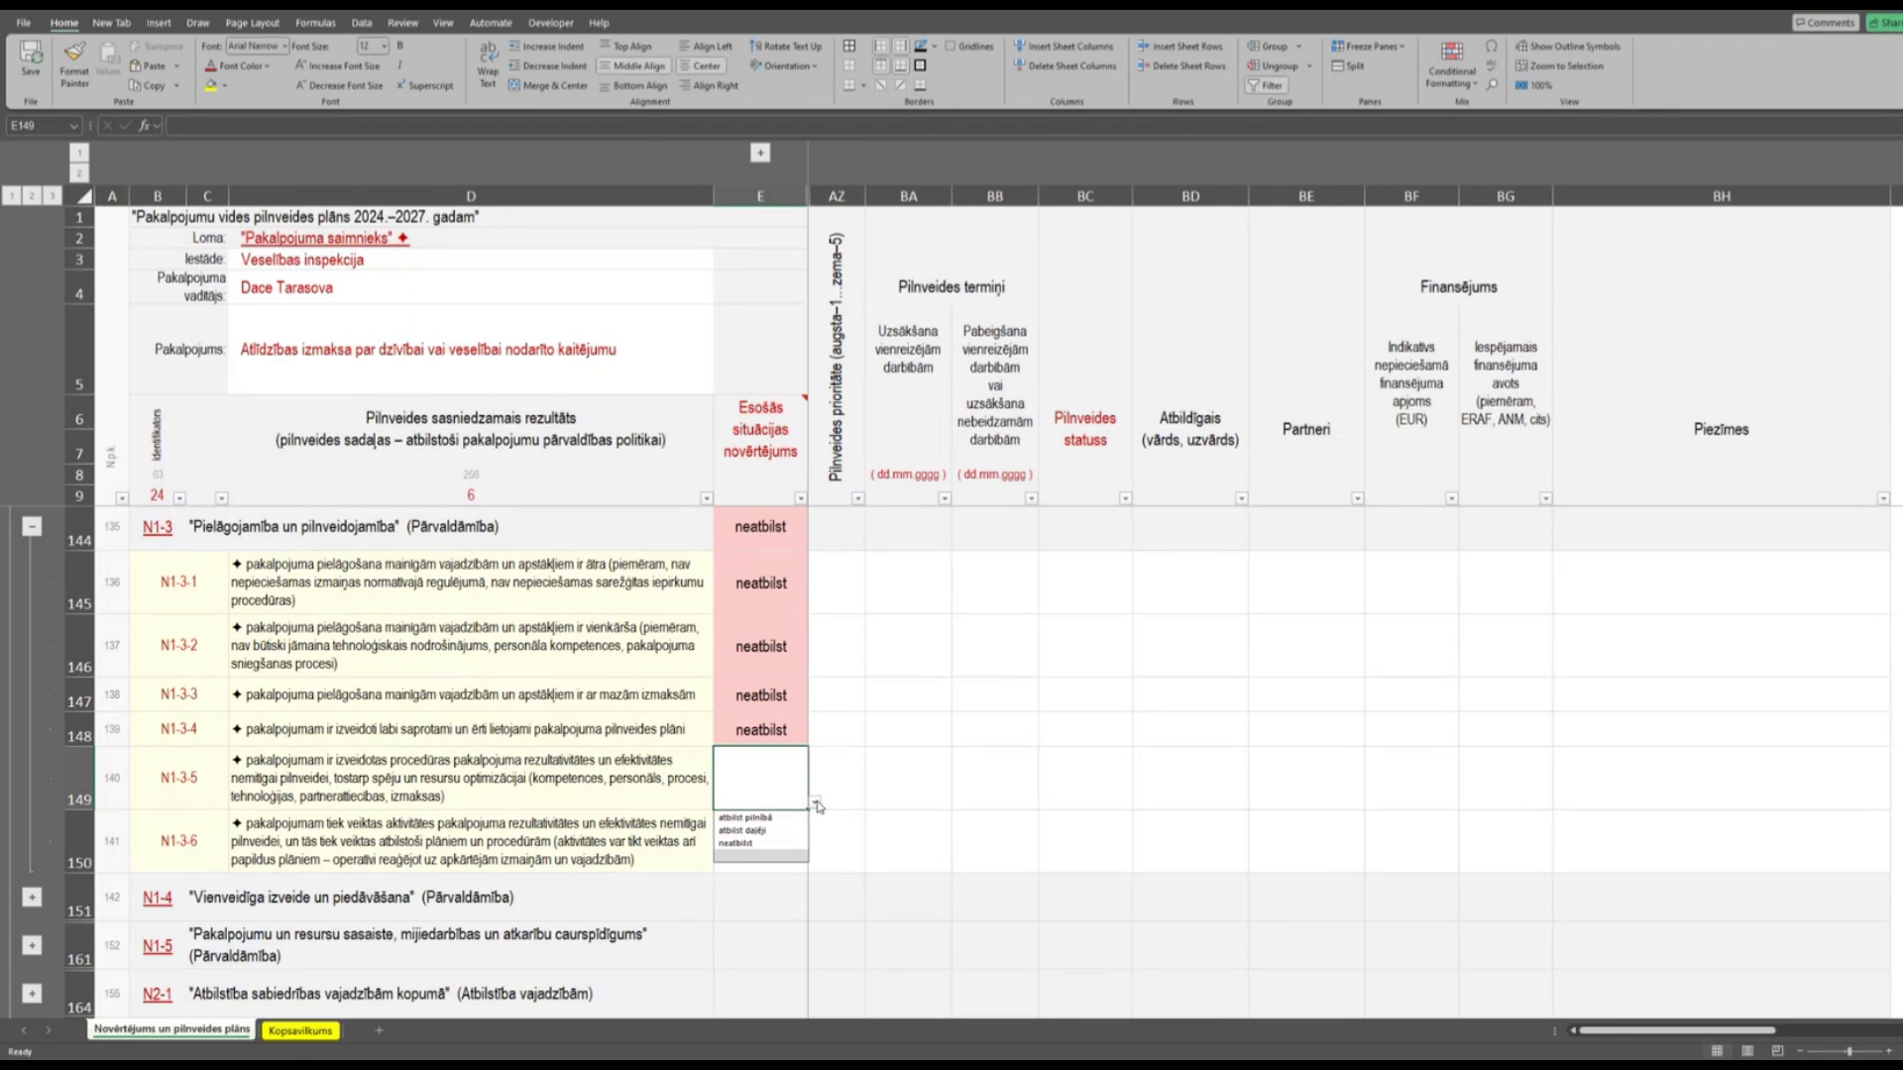
left_click(764, 831)
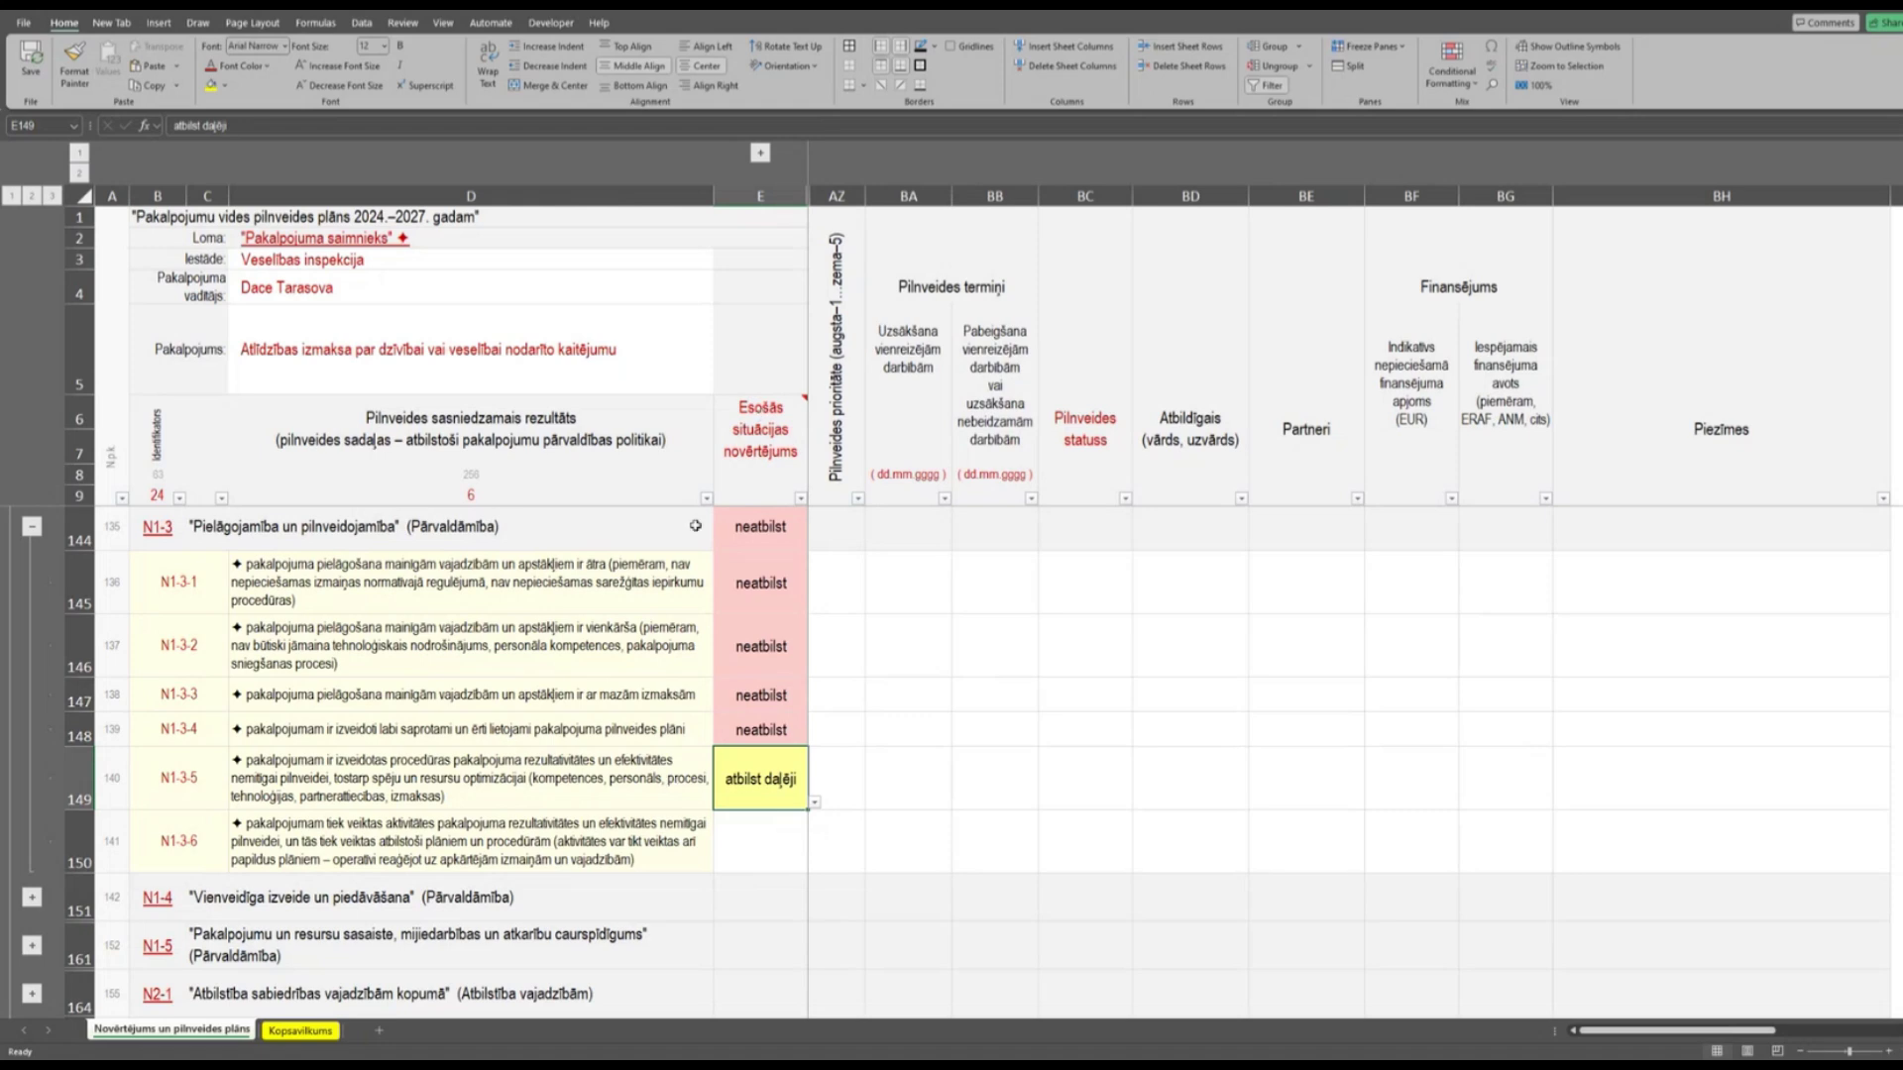
Rate criterion N1-3-6 on carrying out continuous service improvement activities according to plans and procedures as "atbilst daļēji".
left_click(562, 864)
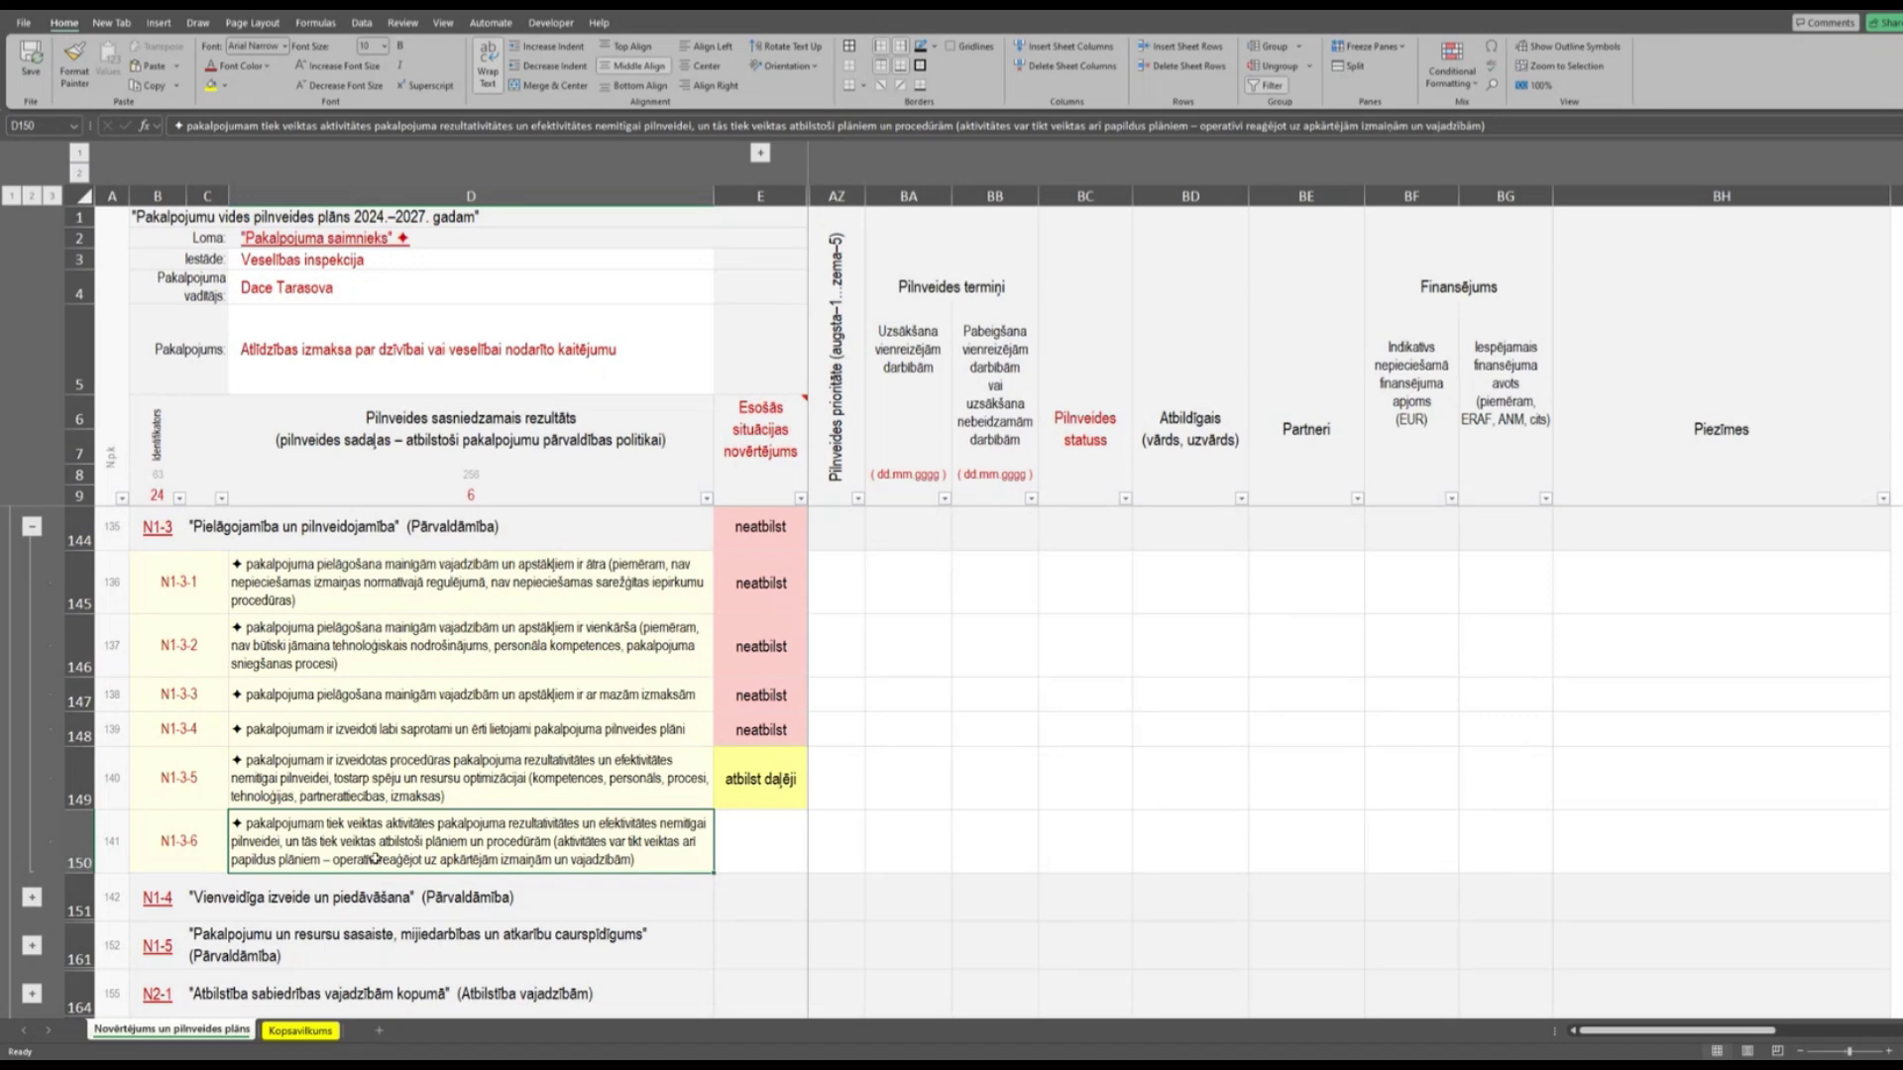
left_click(760, 850)
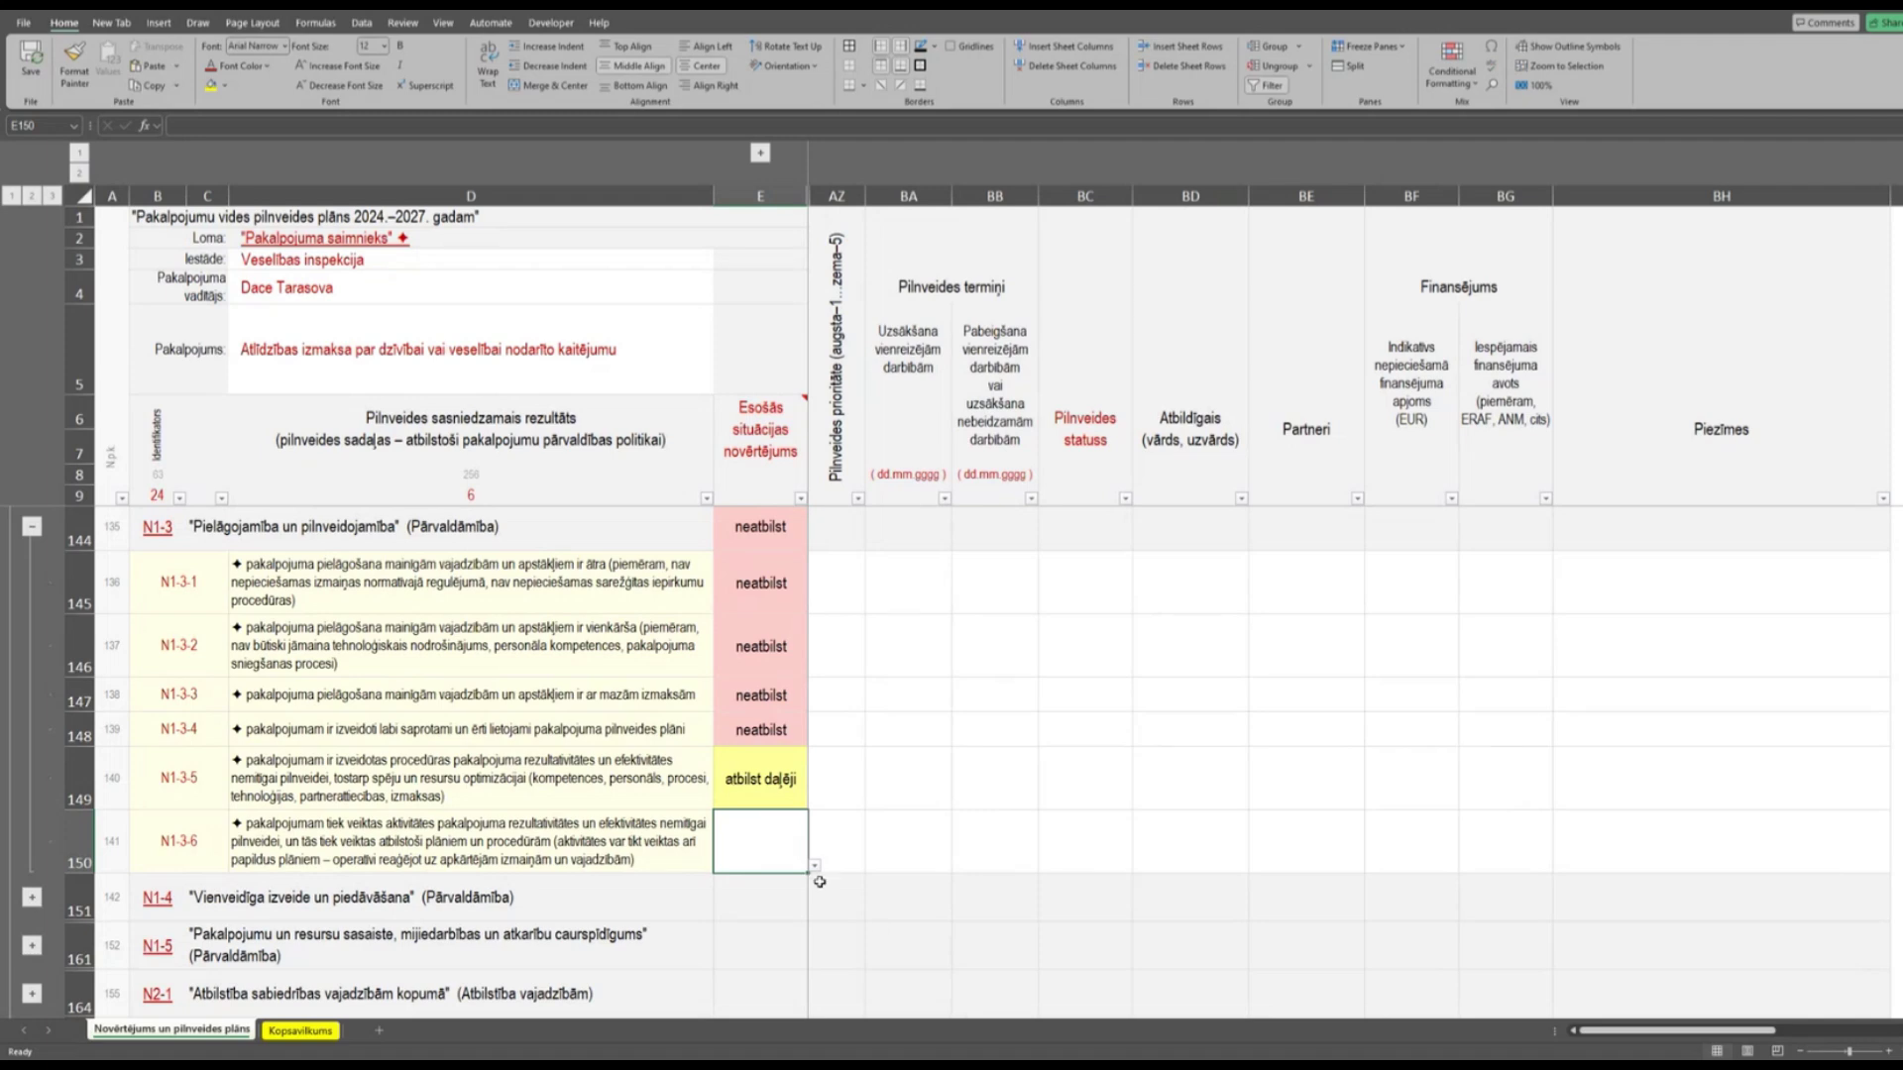
left_click(815, 866)
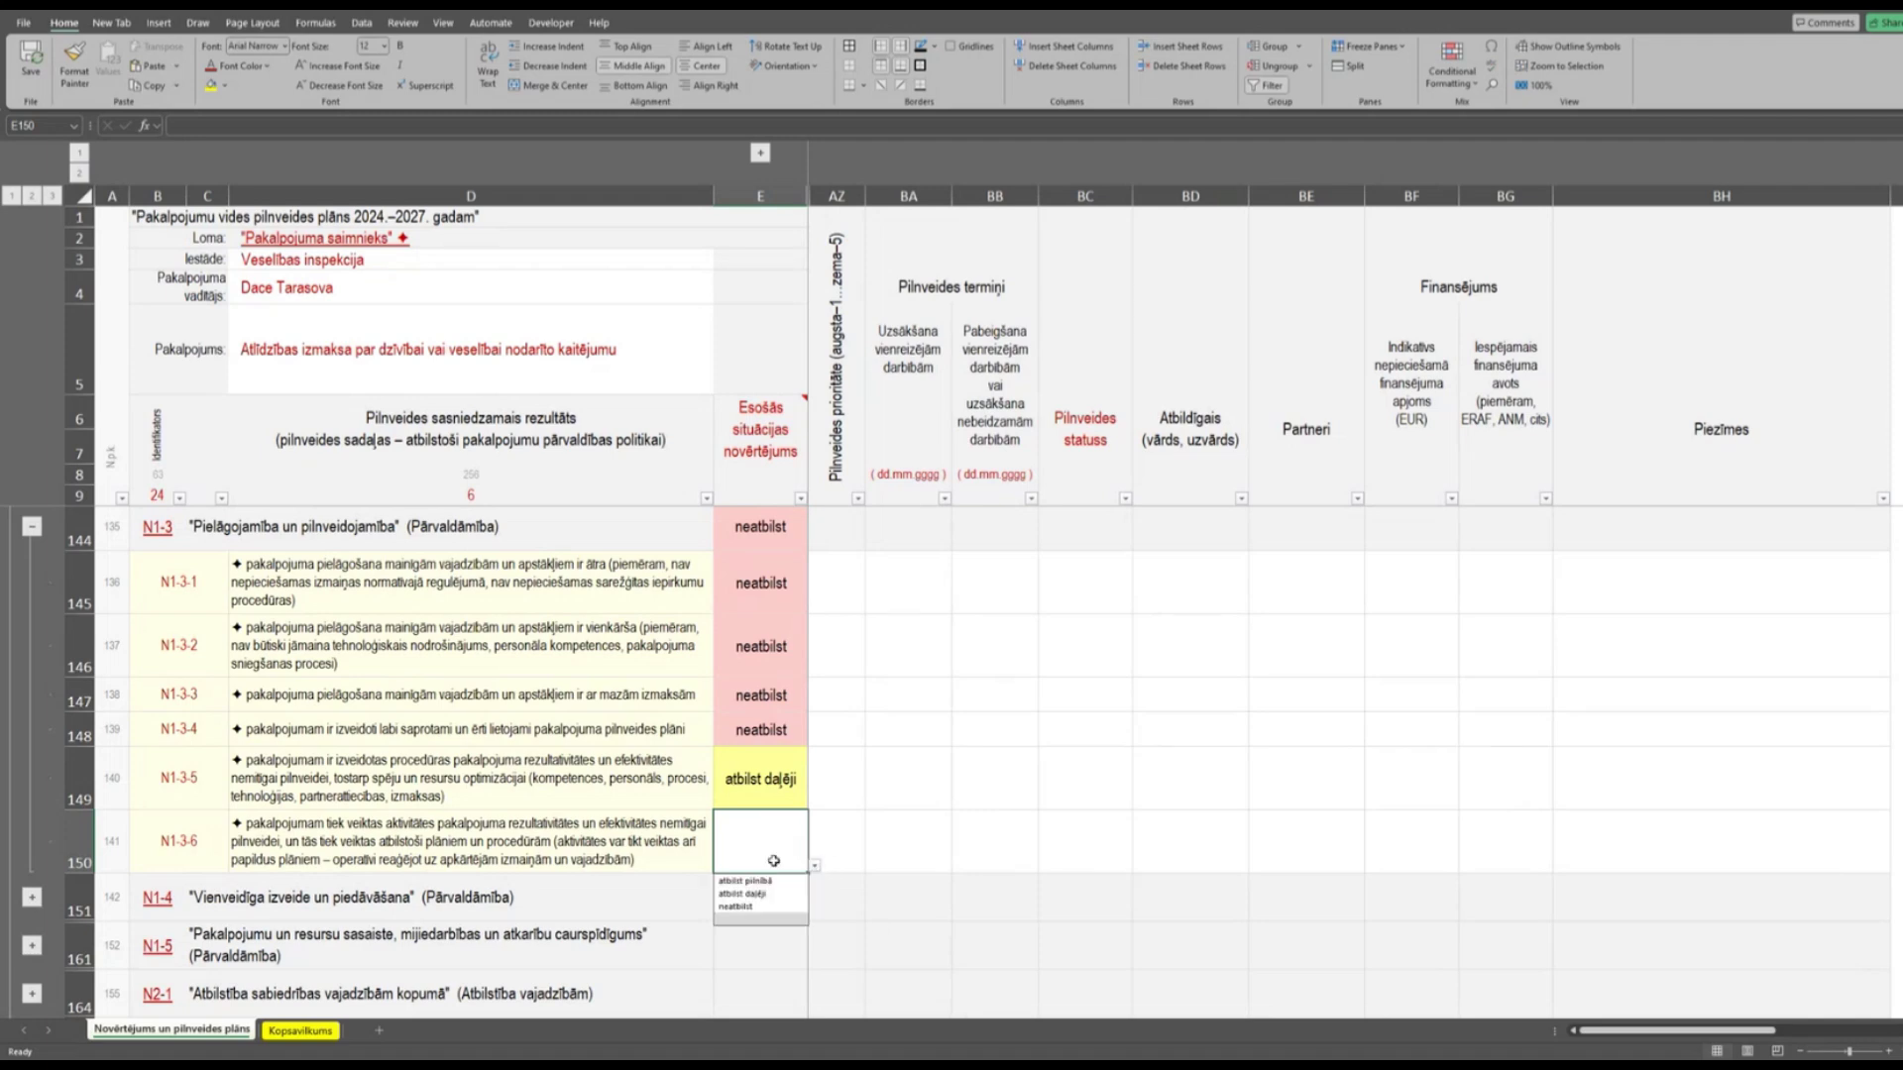
left_click(753, 889)
left_click(550, 733)
scroll(549, 733, "up", 3)
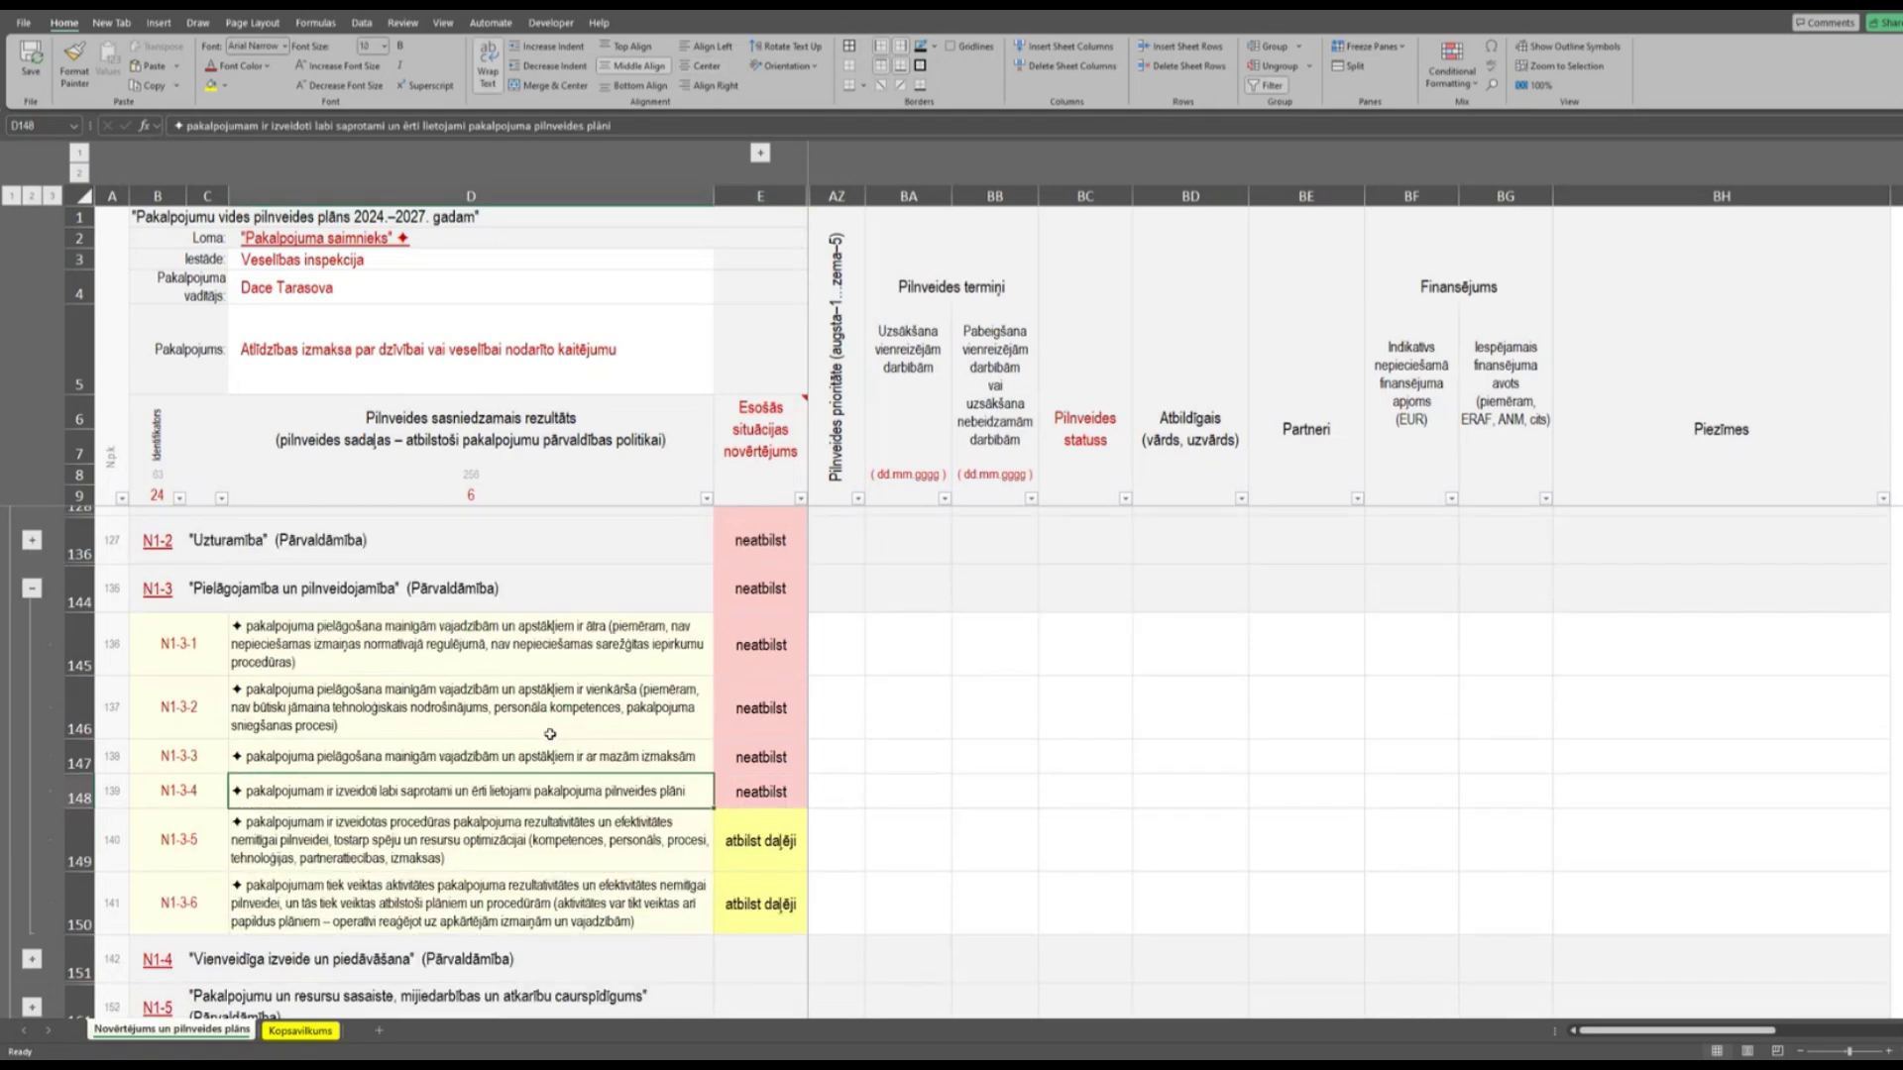
scroll(549, 734, "down", 3)
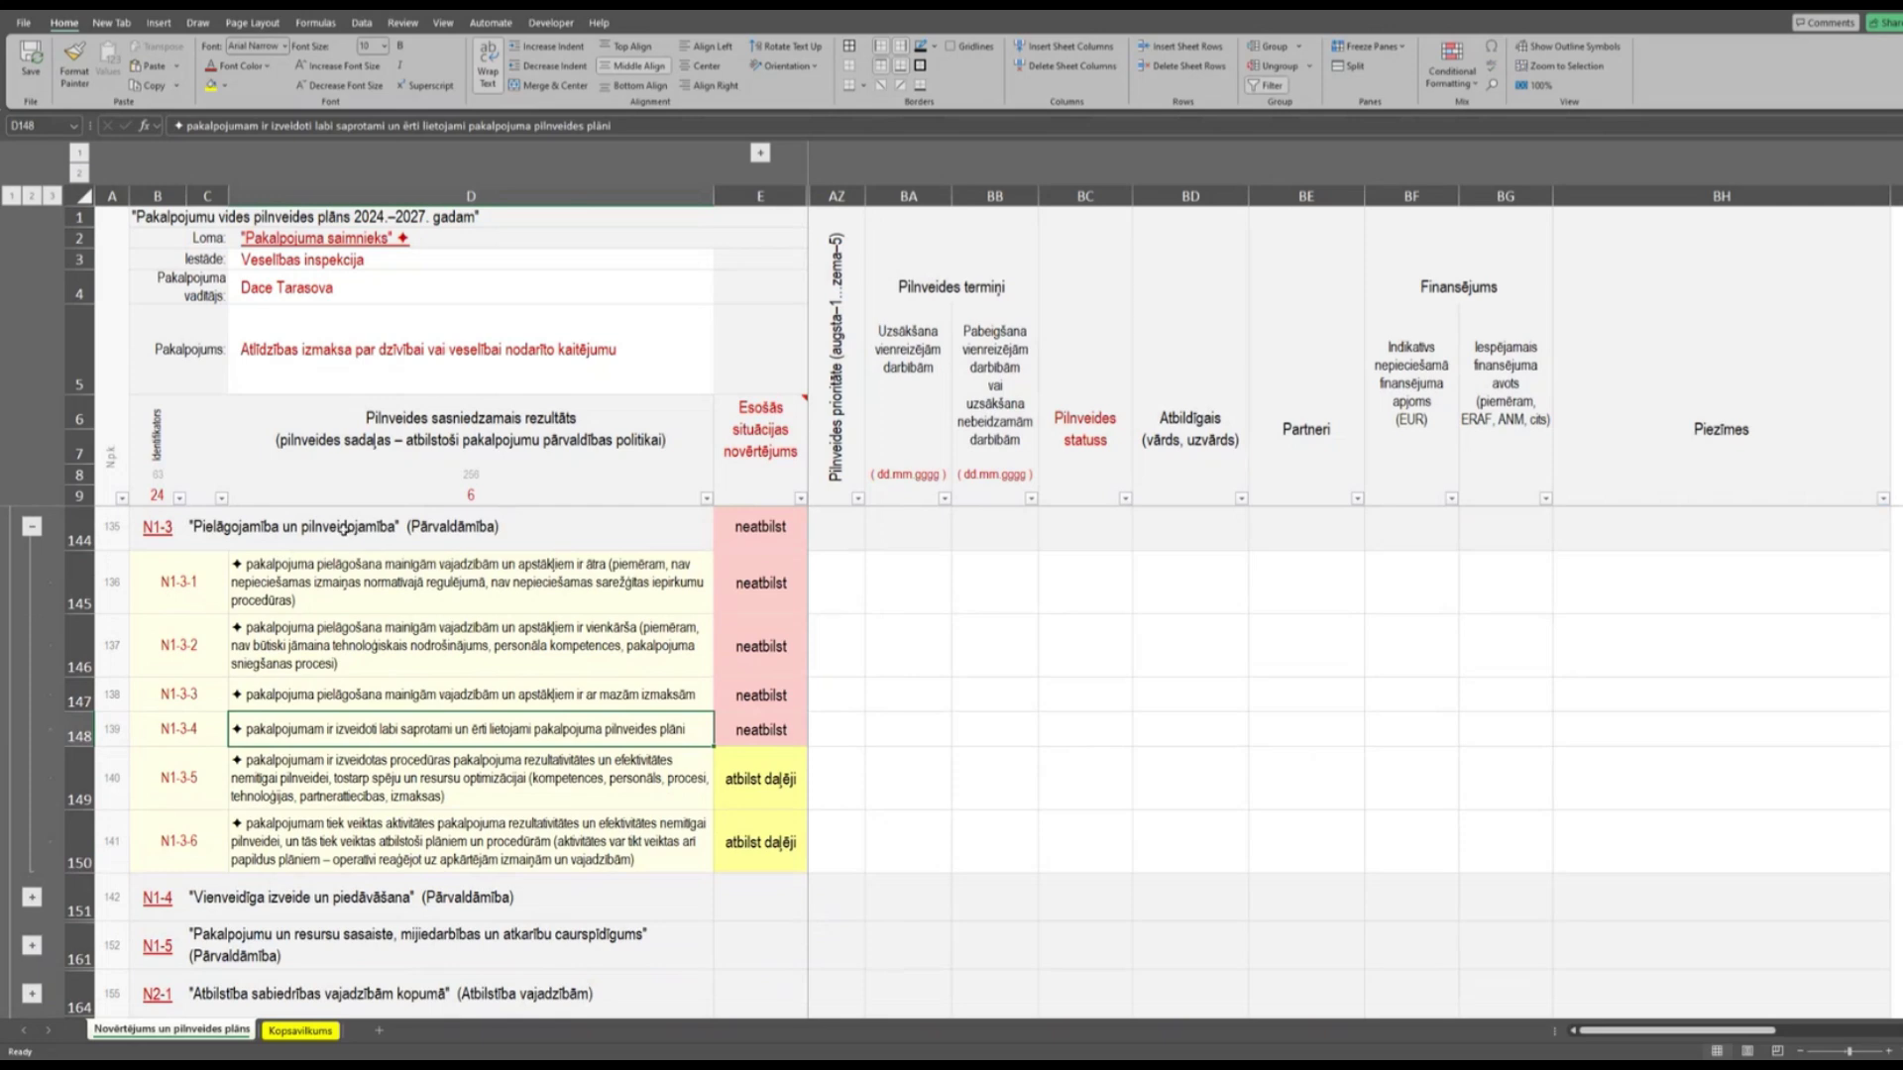
Collapse the N1-3 criteria group and expand the N1-4 "Vienveidīga izveide un piedāvāšana" group.
left_click(32, 526)
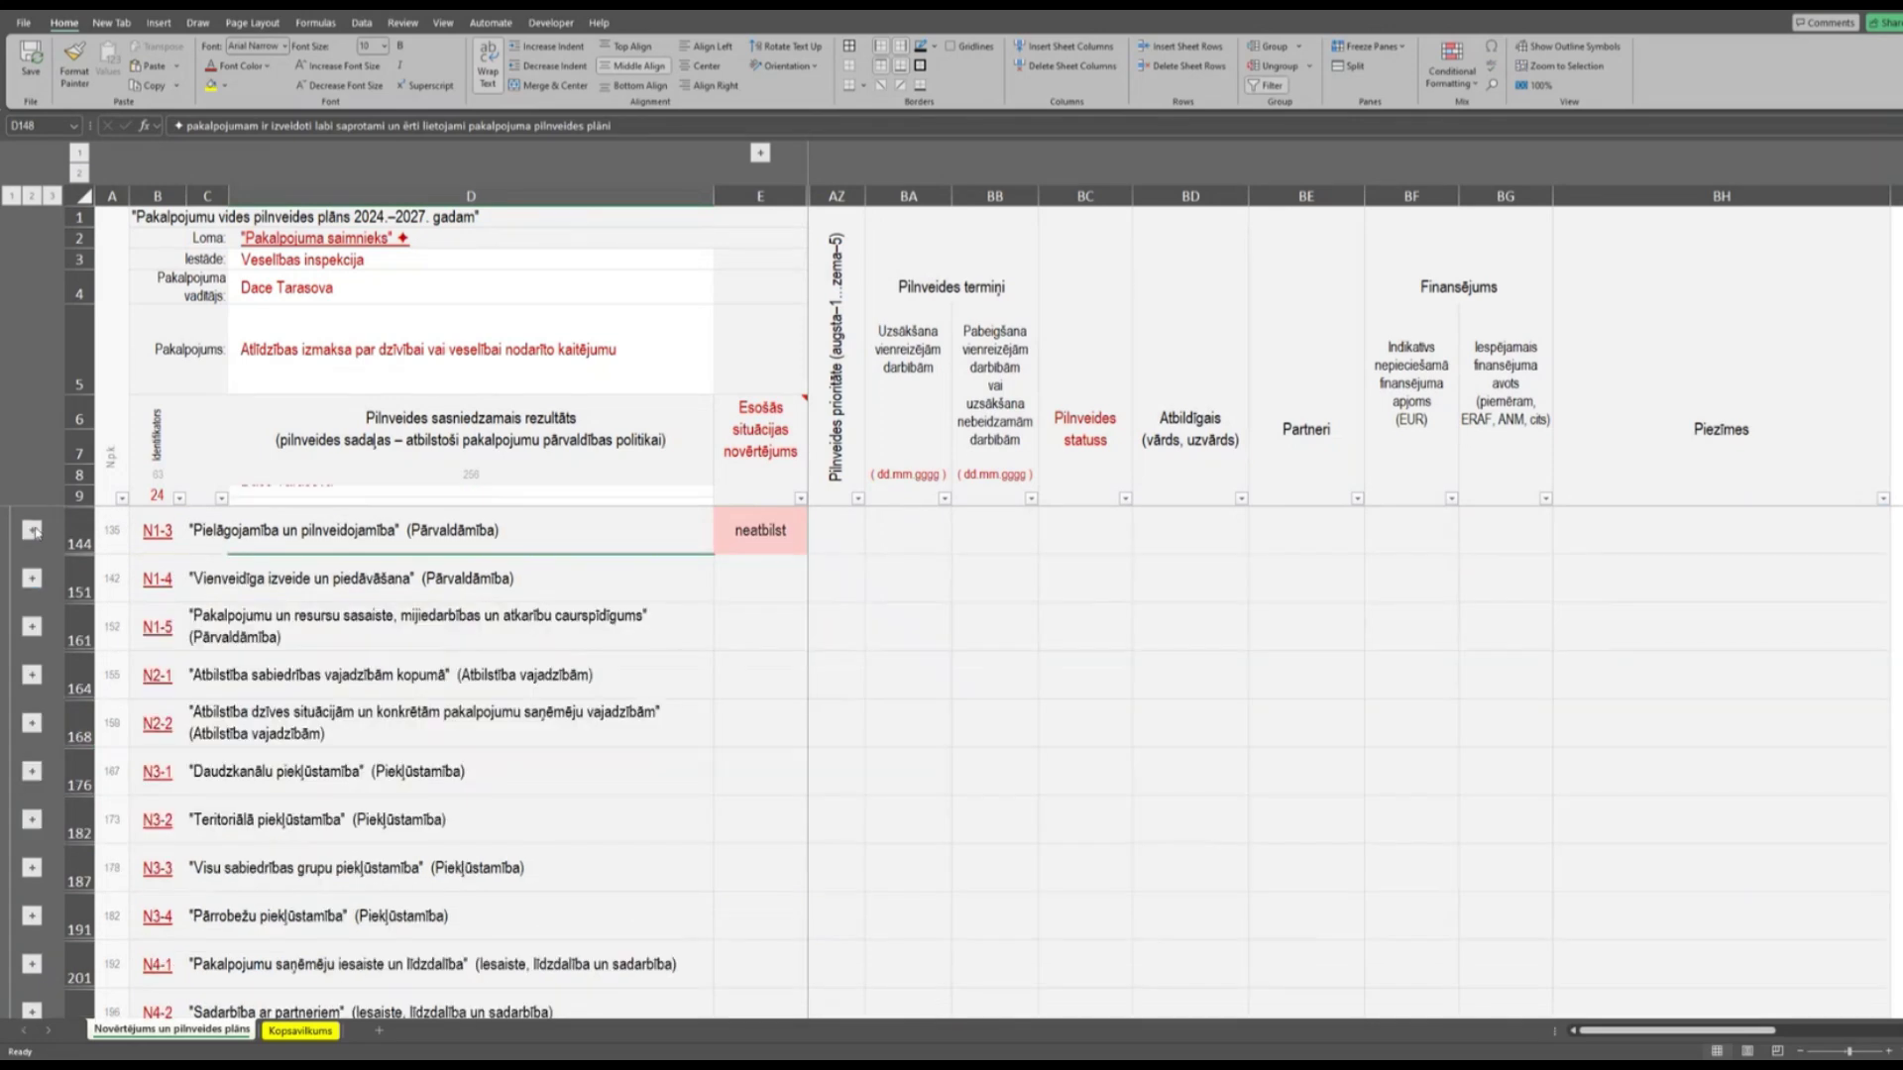
scroll(594, 769, "up", 2)
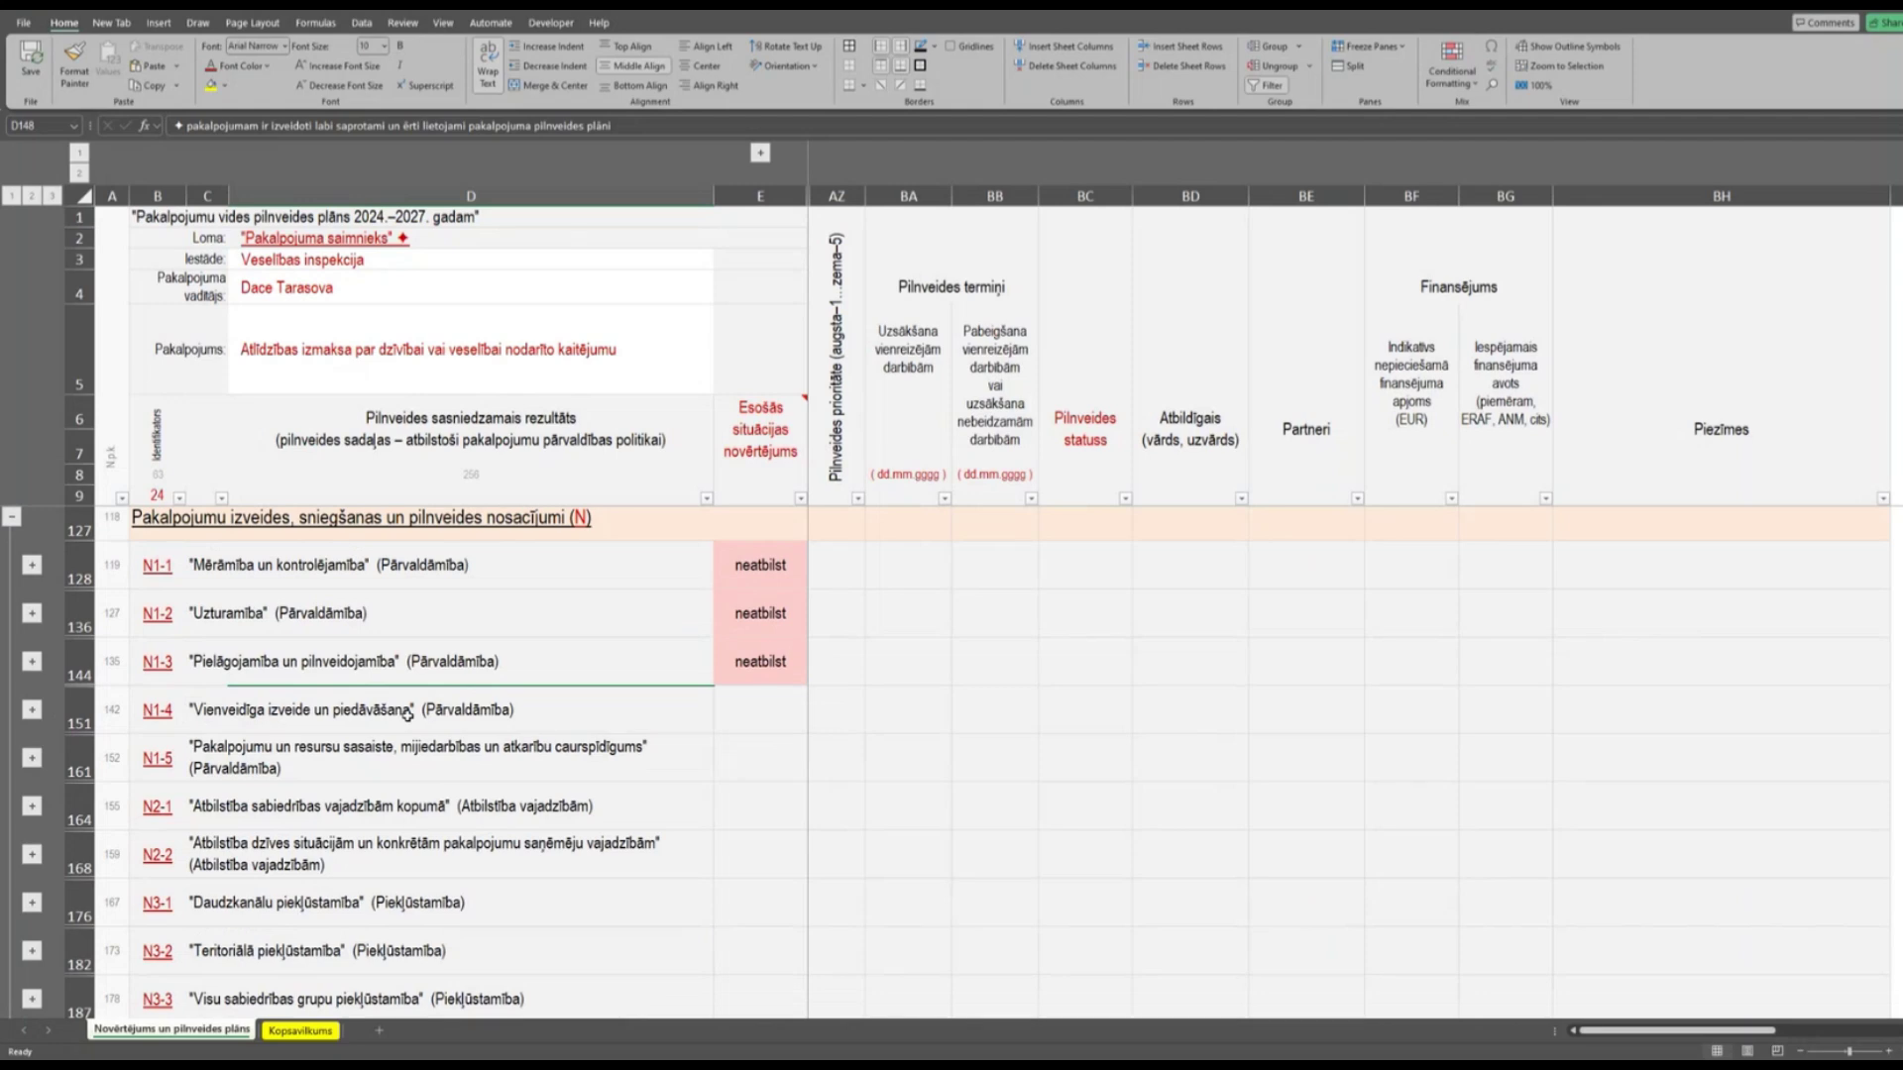
left_click(32, 712)
scroll(880, 815, "down", 1)
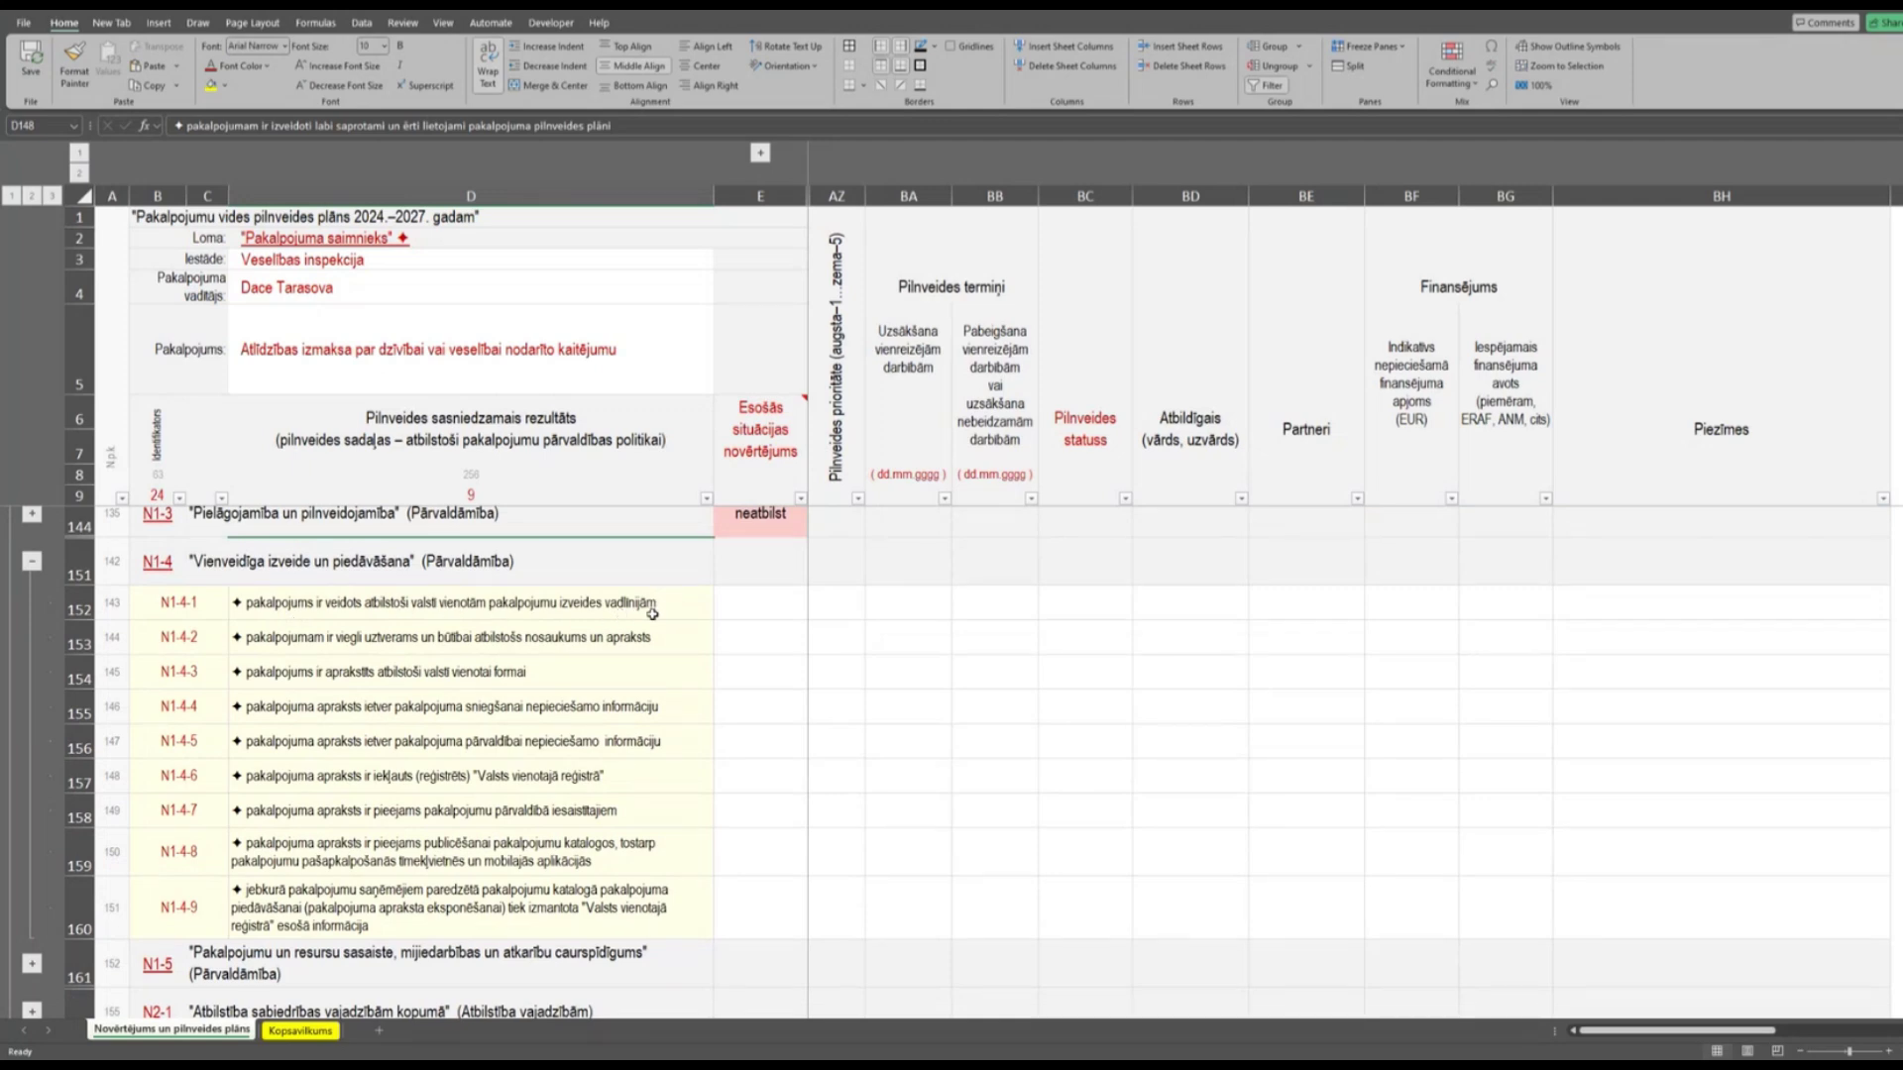
Rate criterion N1-4-1 on the service being designed according to unified national service design guidelines as "neatbilst".
left_click(763, 597)
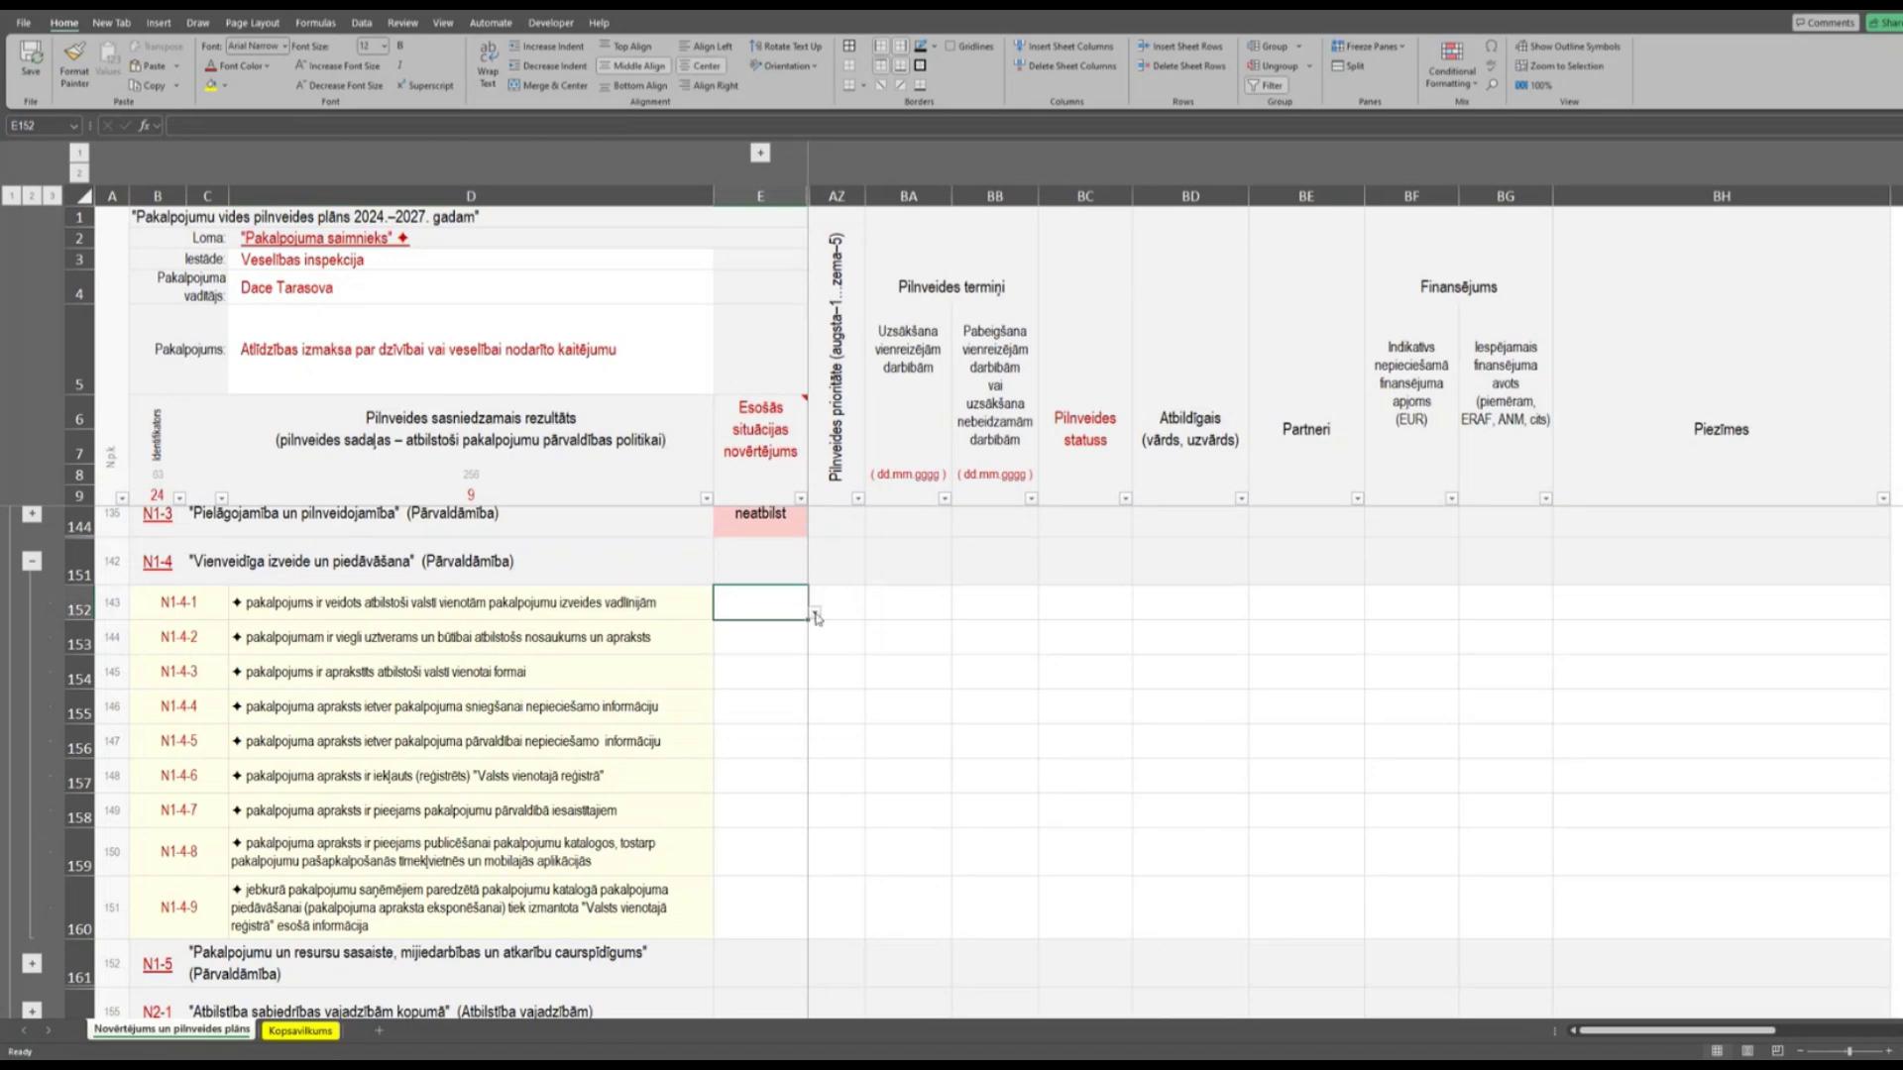
left_click(815, 615)
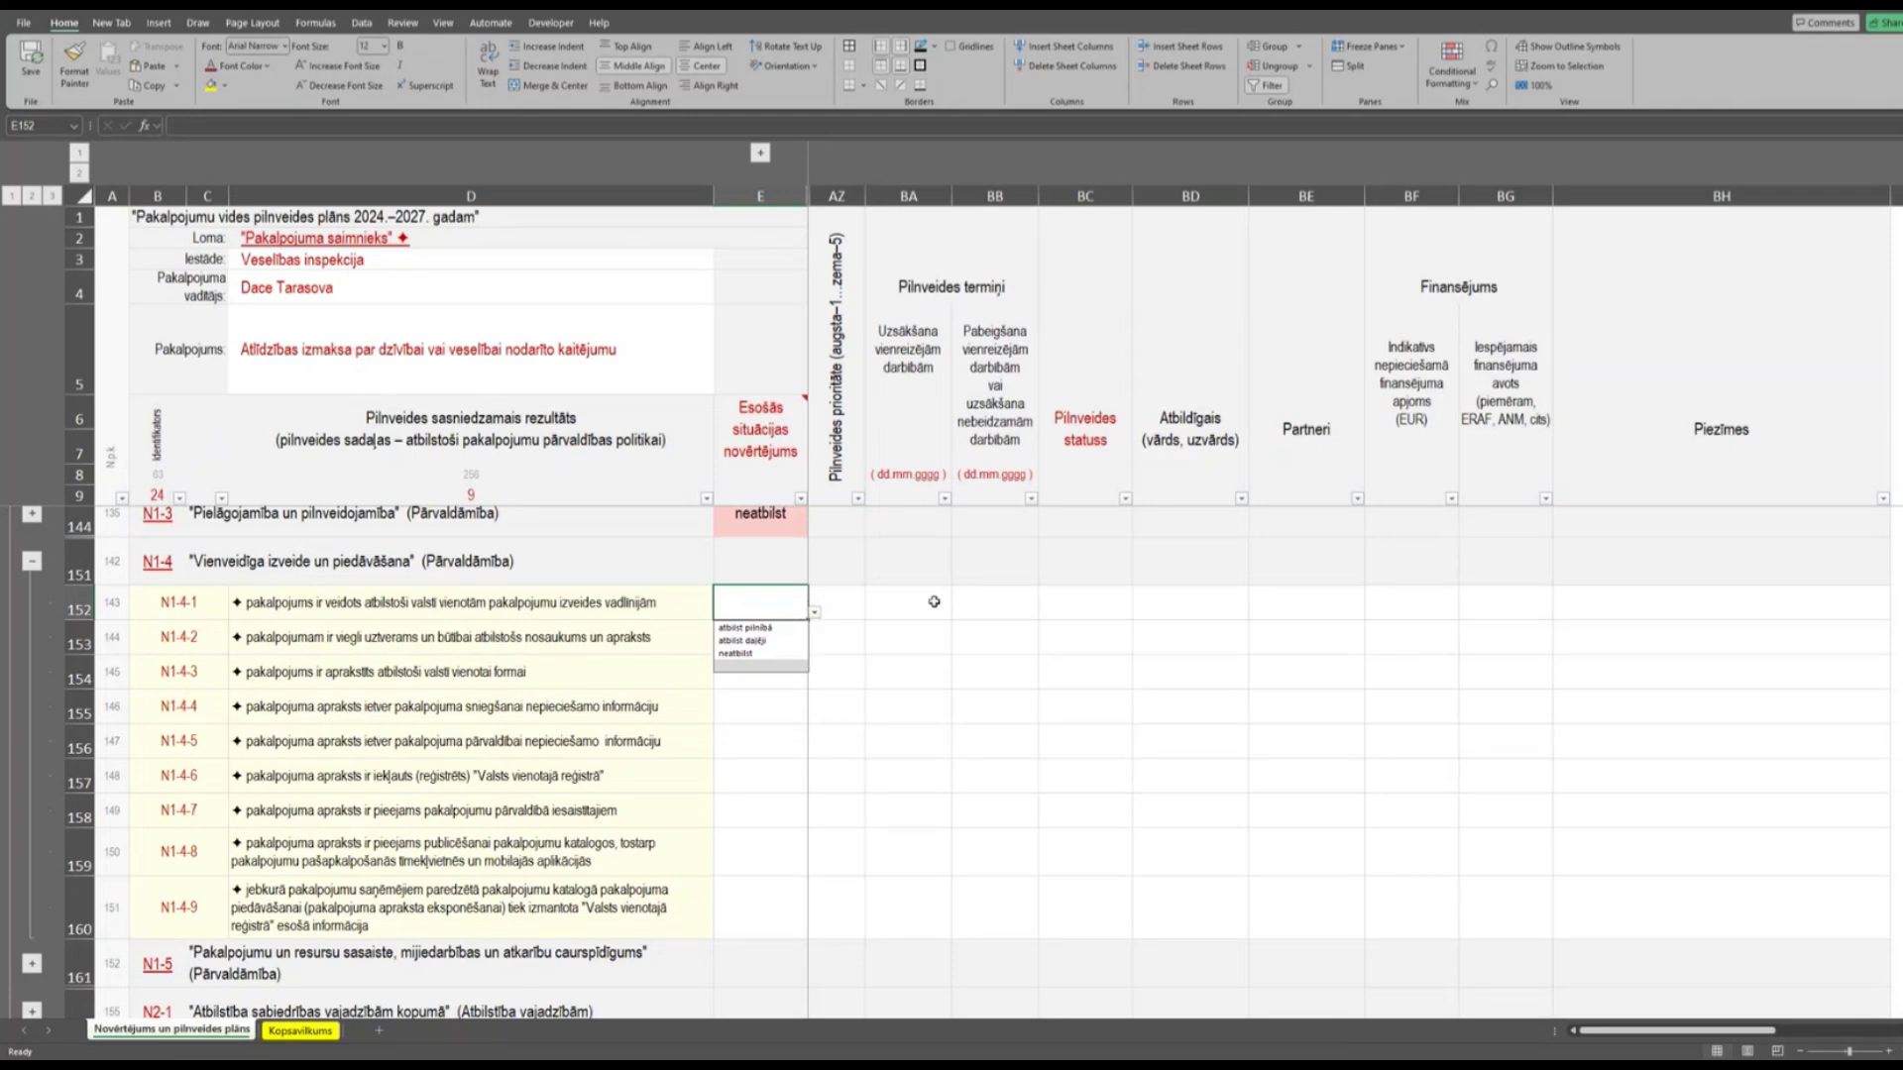
left_click(738, 654)
key("Left")
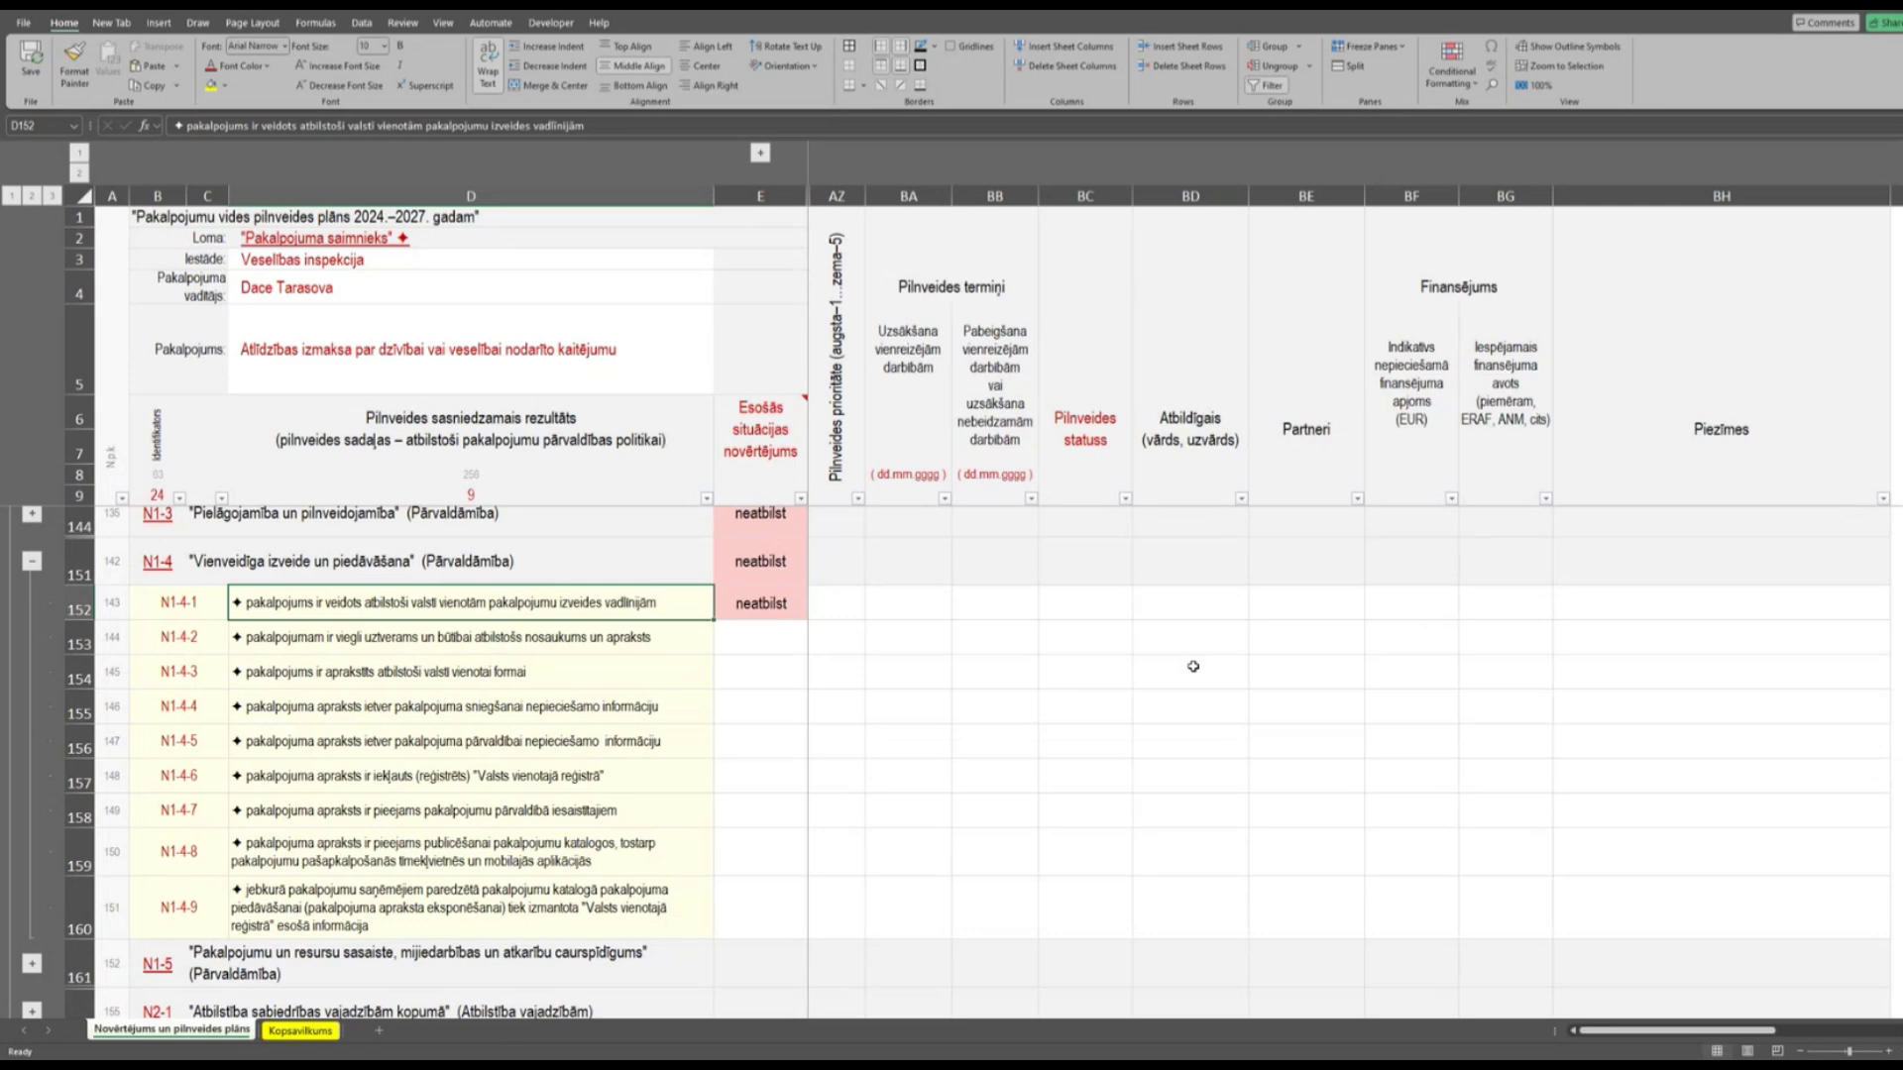
Rate criterion N1-4-2 on the service having an easily understood and fitting name and description as "atbilst daļēji".
left_click(600, 628)
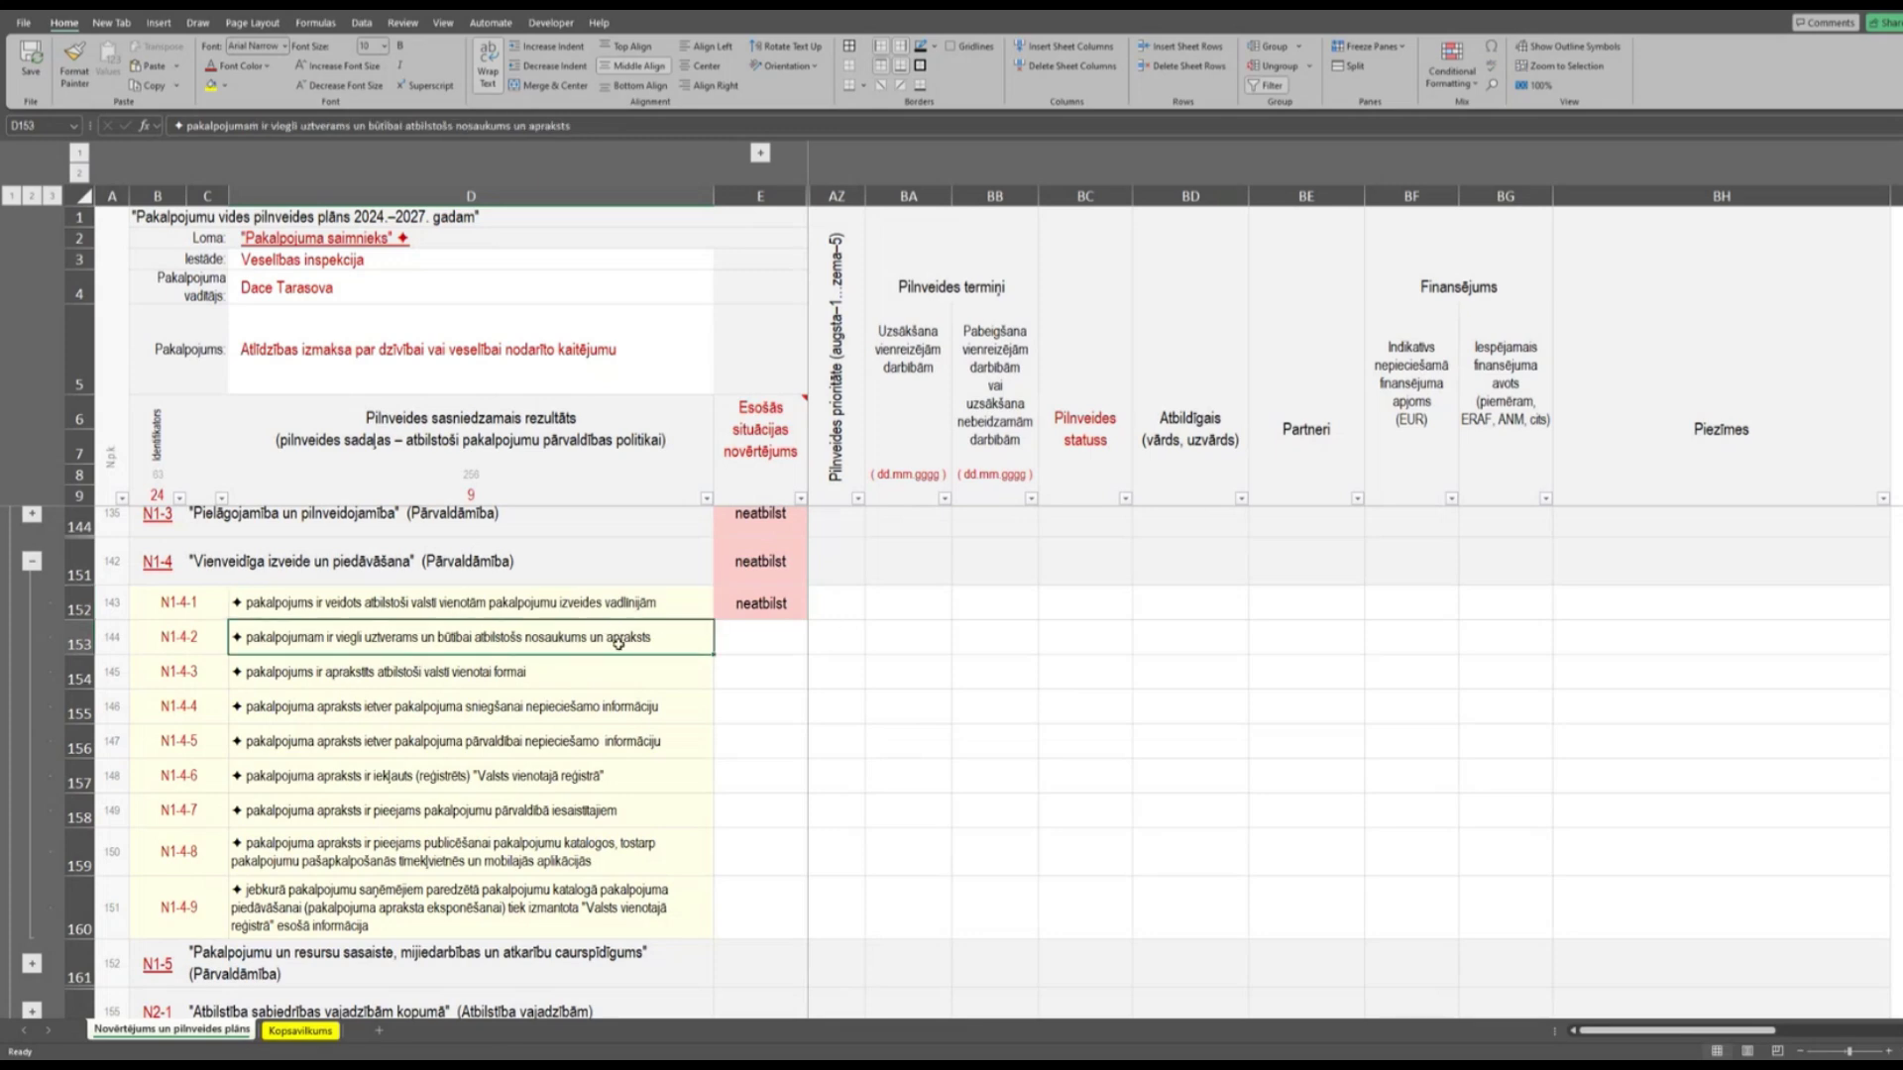
left_click(736, 643)
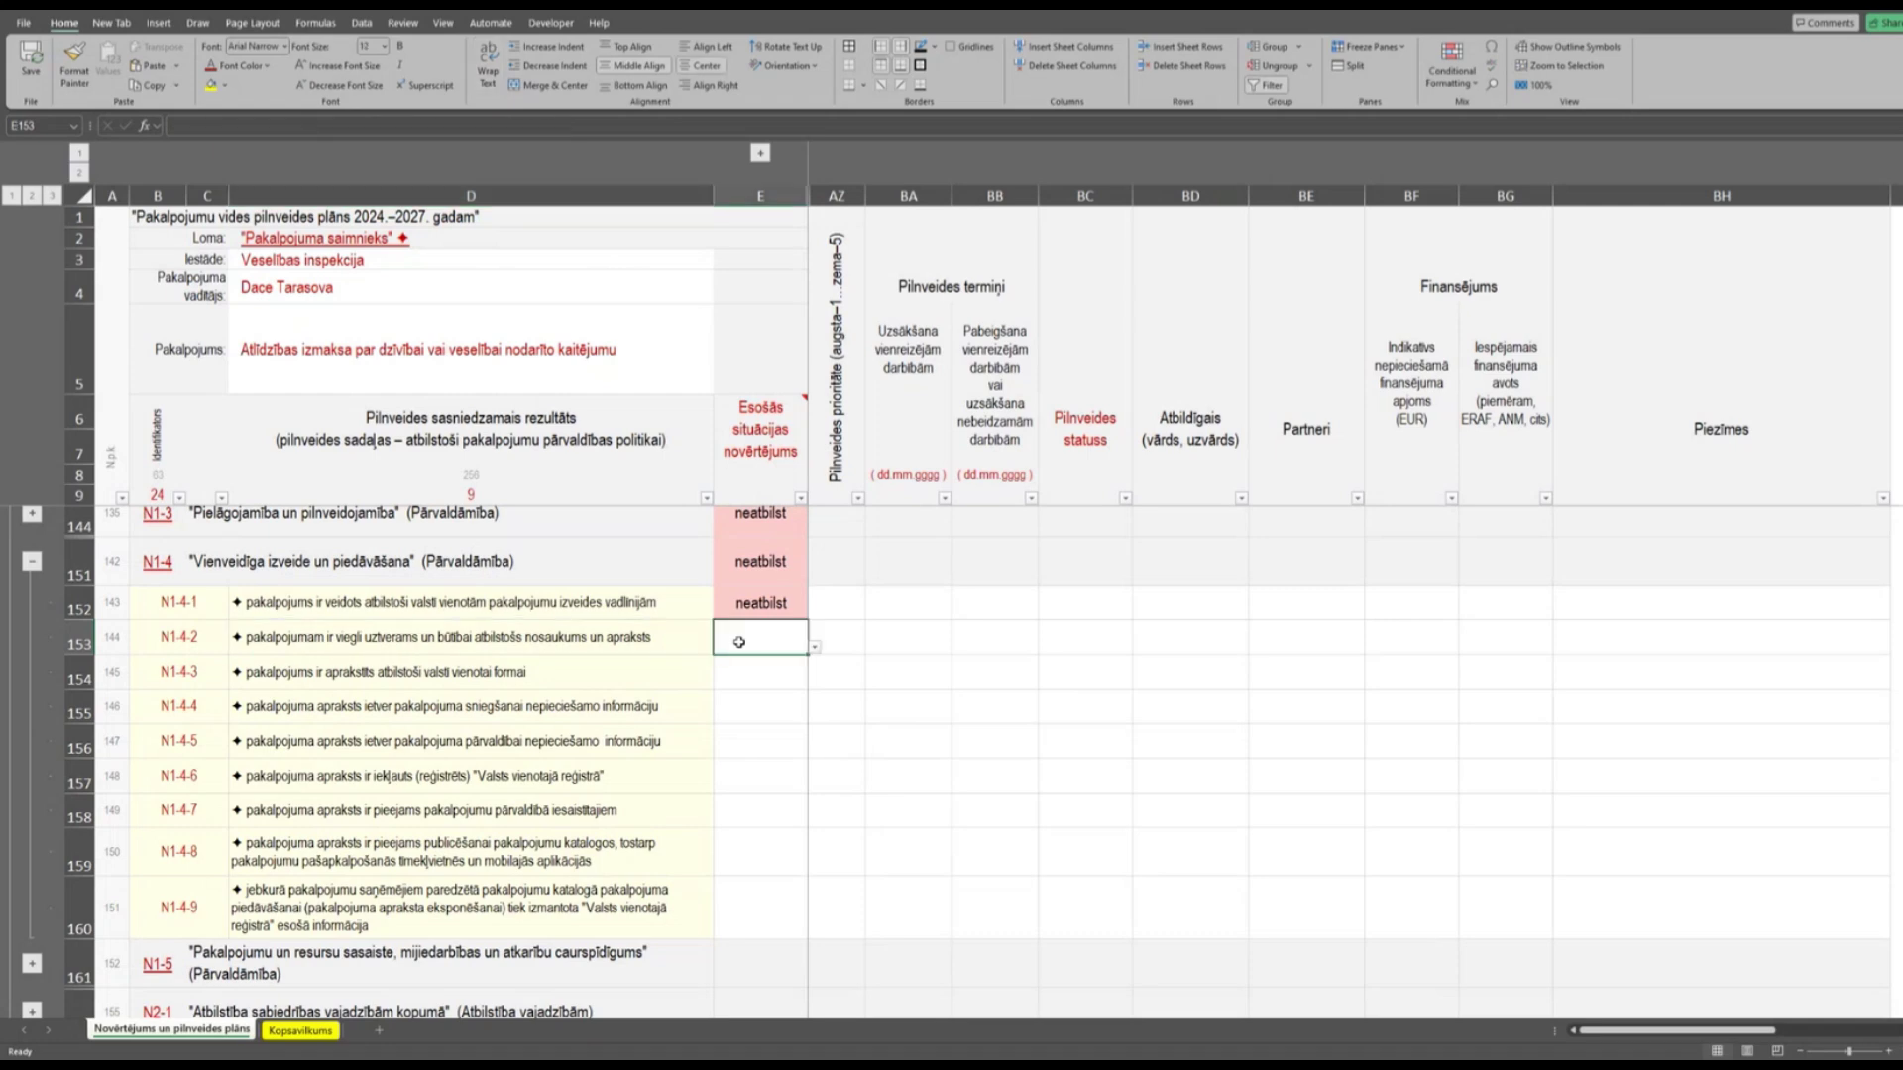
left_click(815, 651)
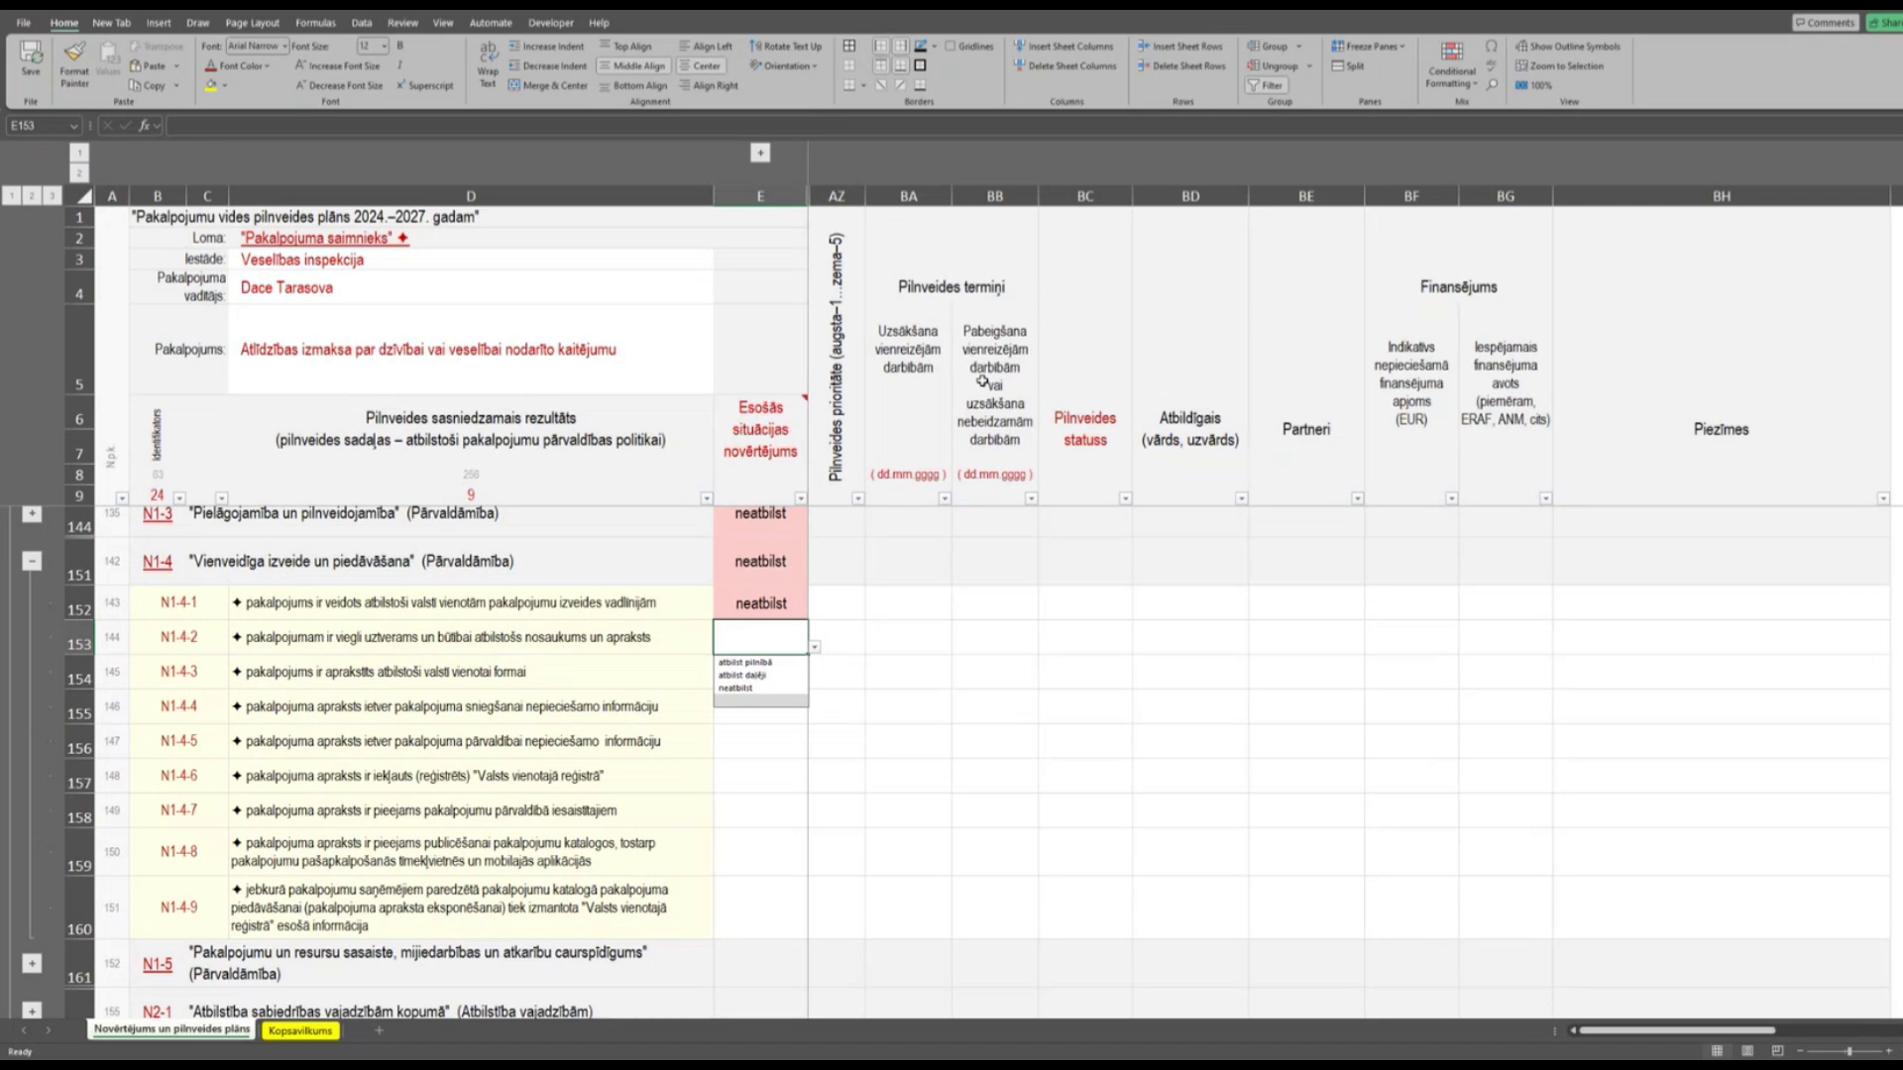
left_click(767, 676)
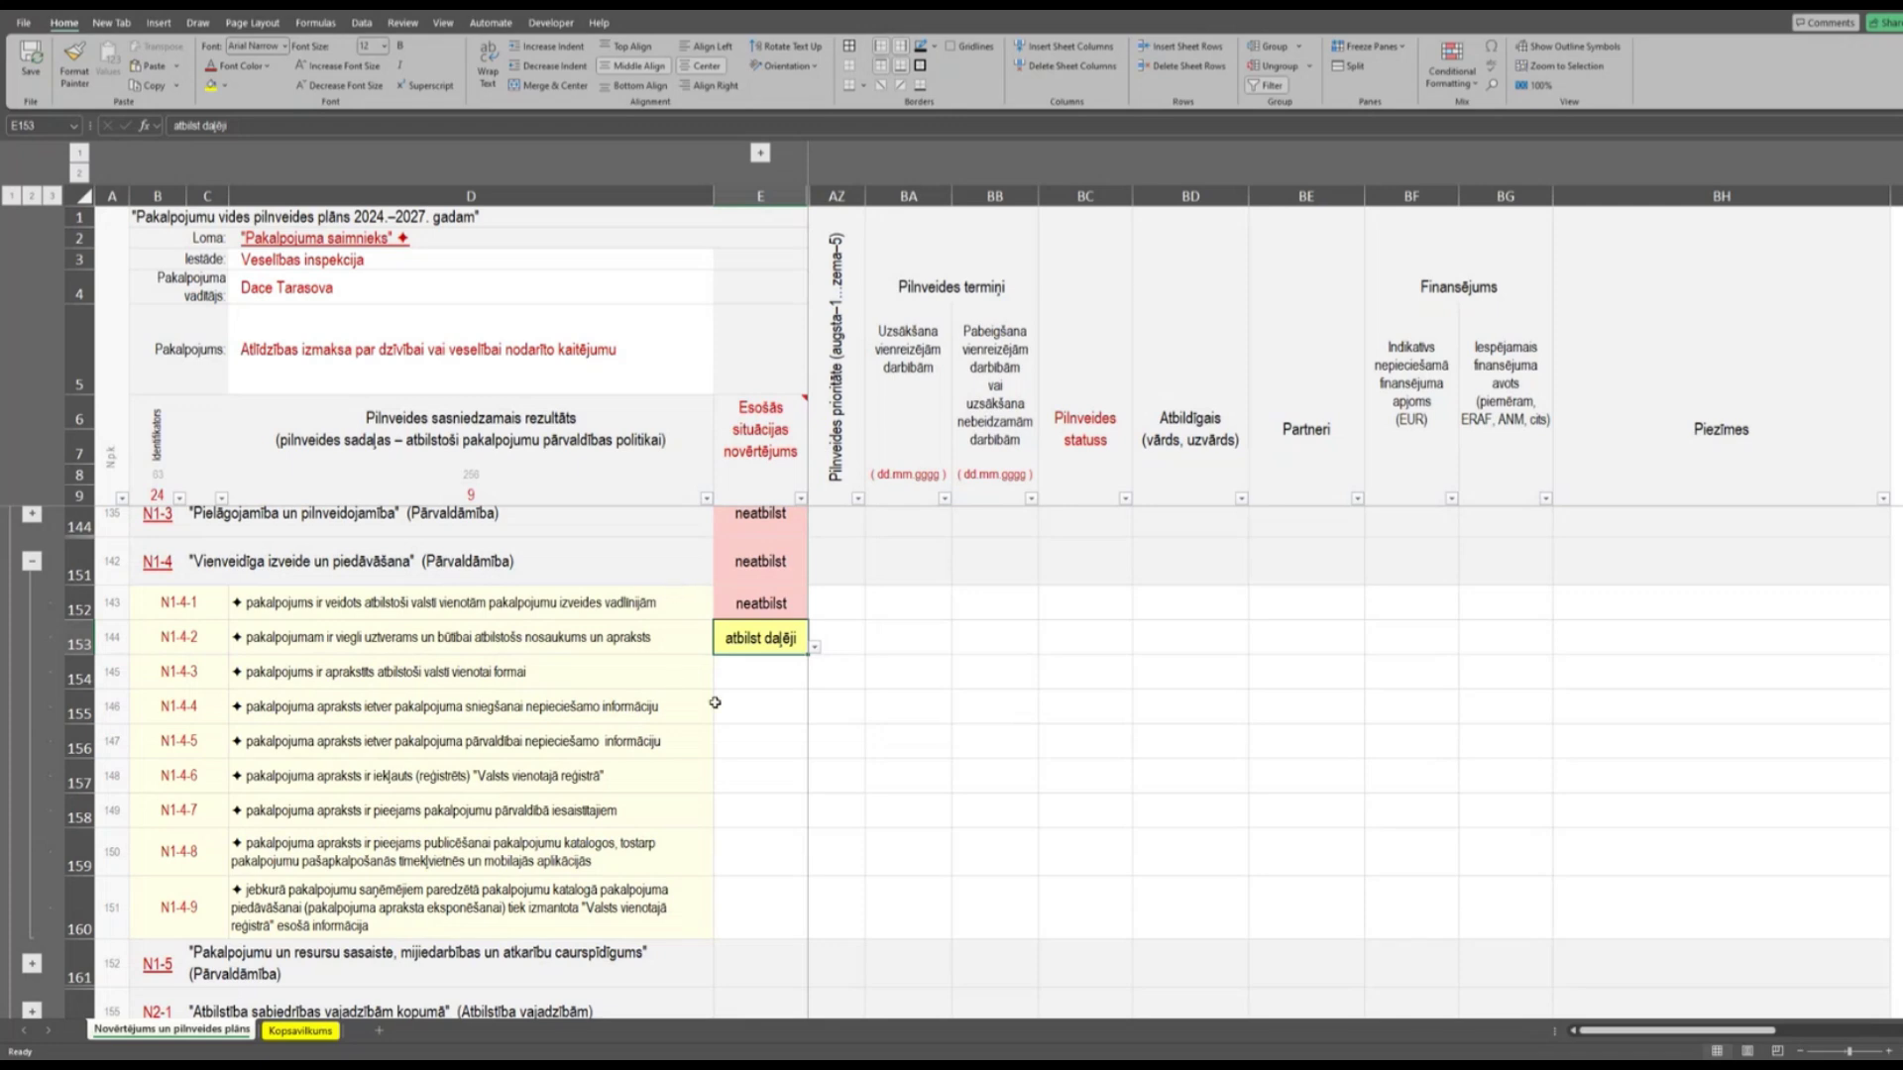
left_click(78, 640)
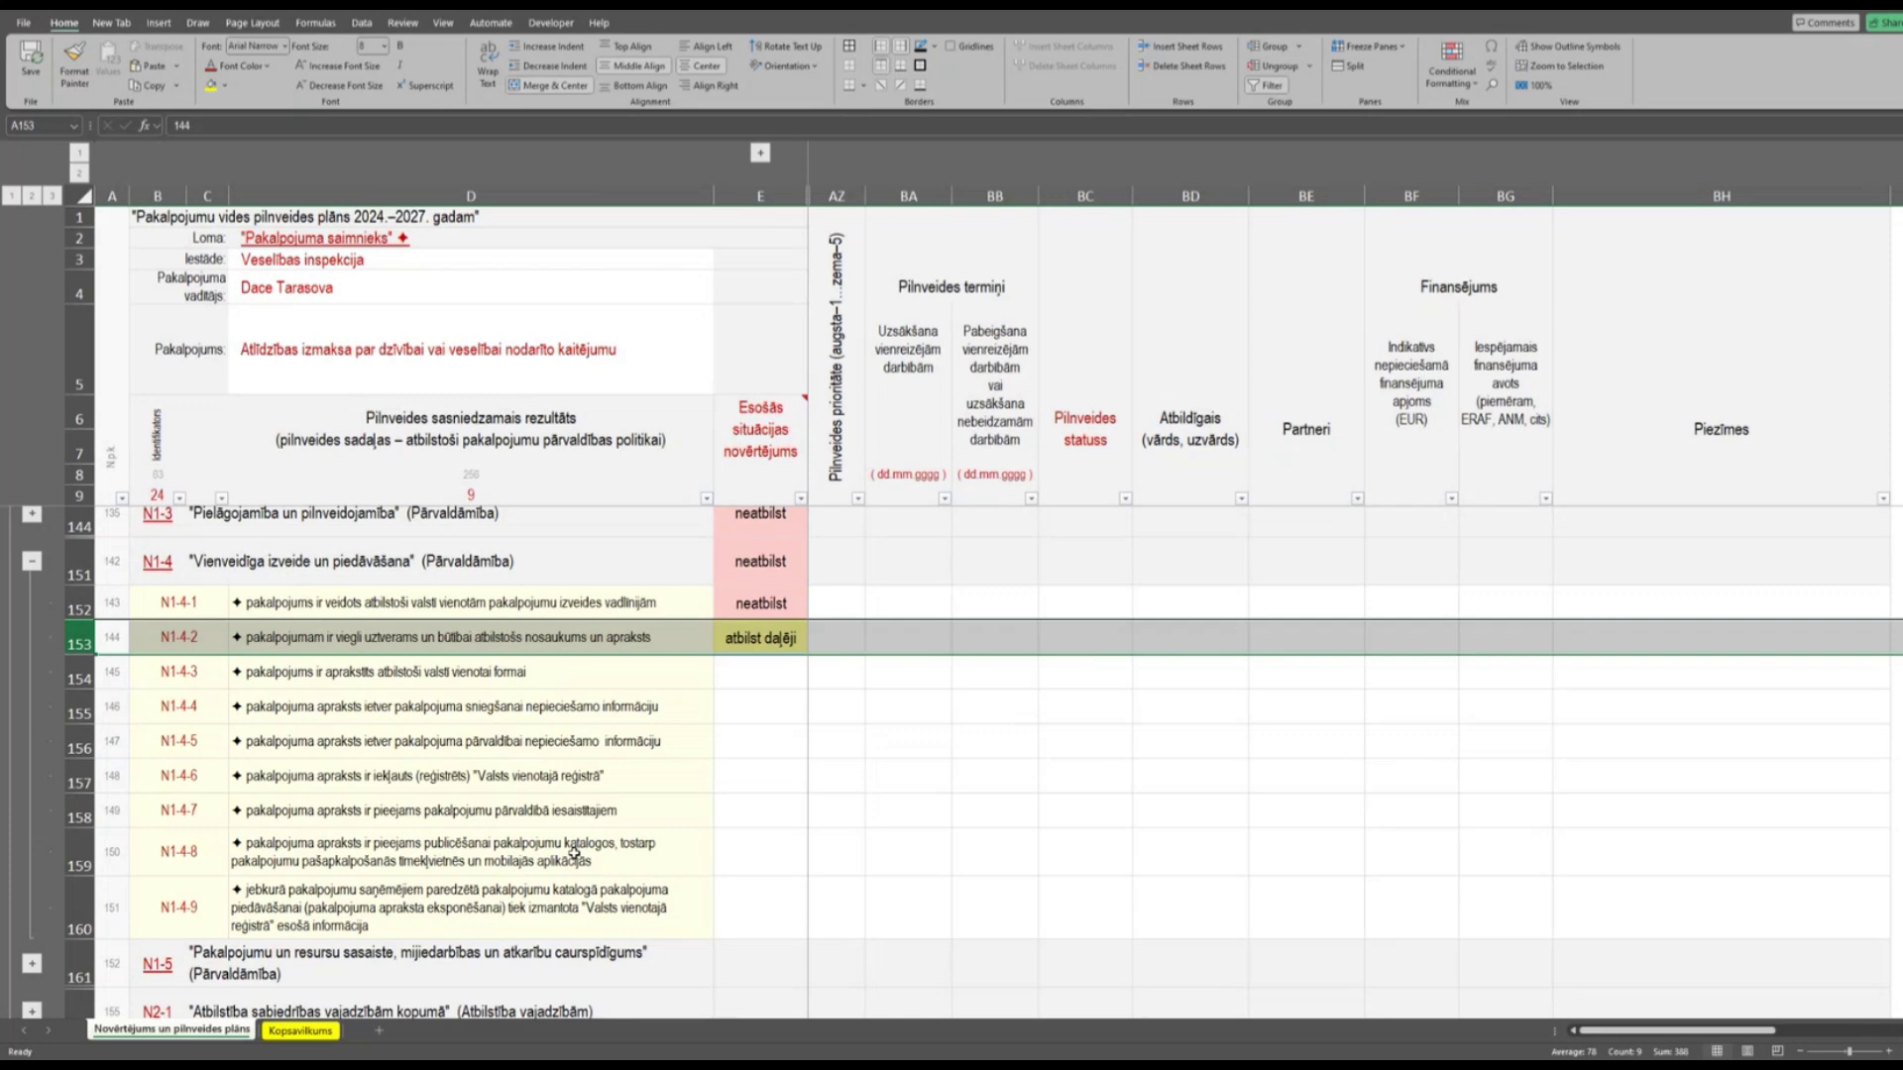
Rate criterion N1-4-3 on the service being described in the nationally unified form as "atbilst daļēji".
left_click(280, 673)
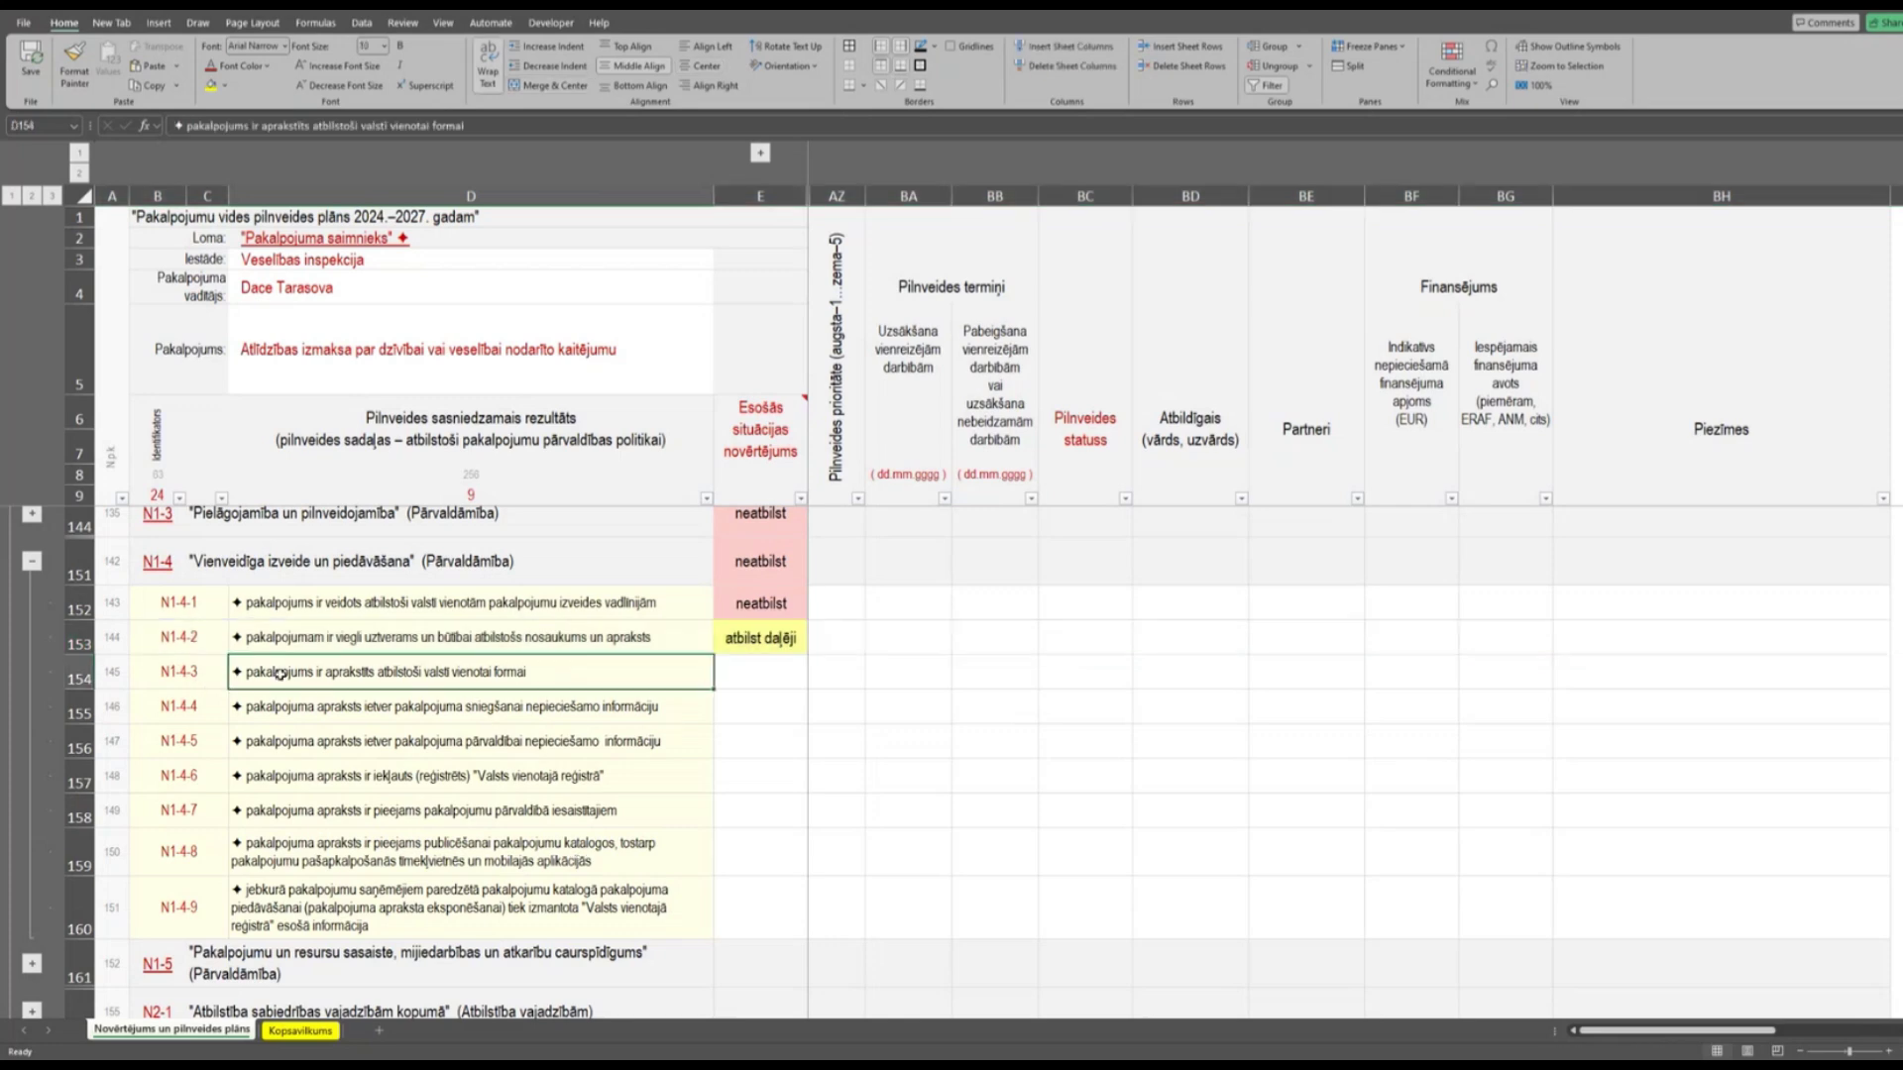
left_click(63, 678)
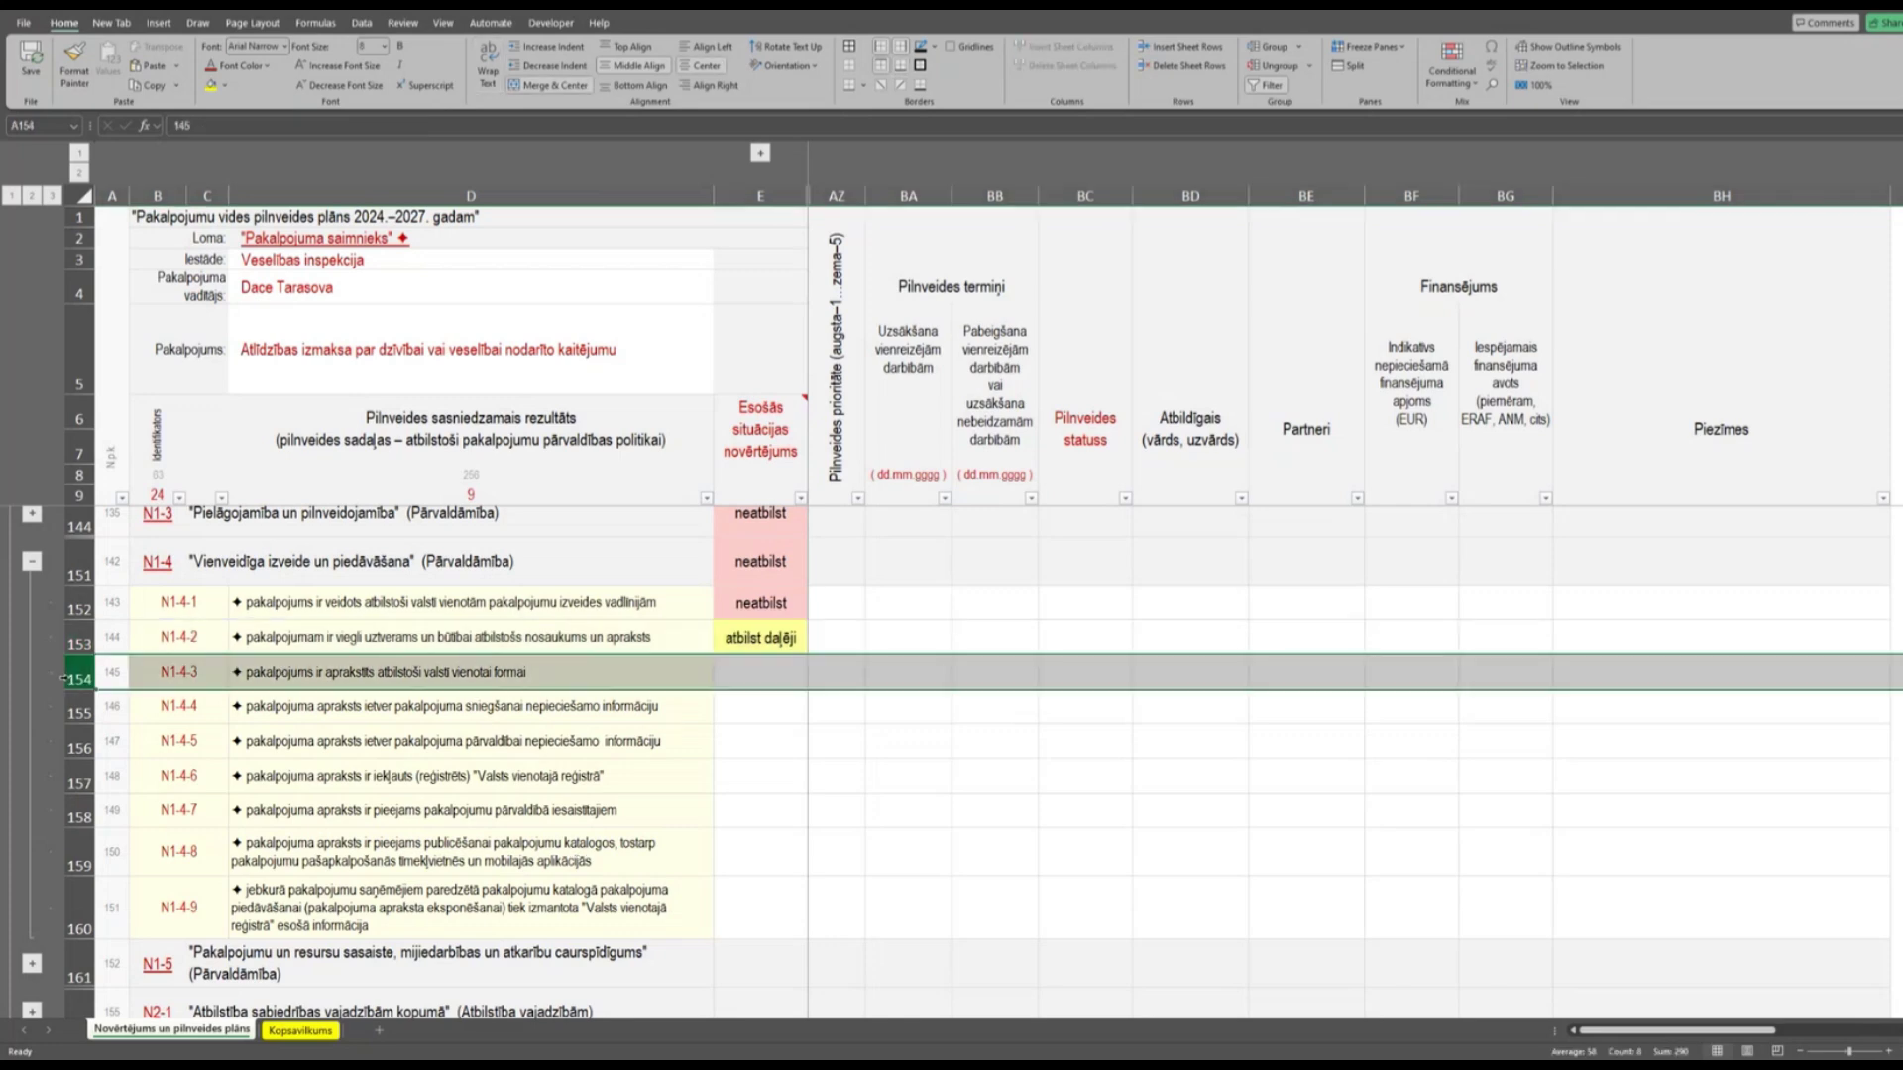
left_click(790, 677)
left_click(815, 682)
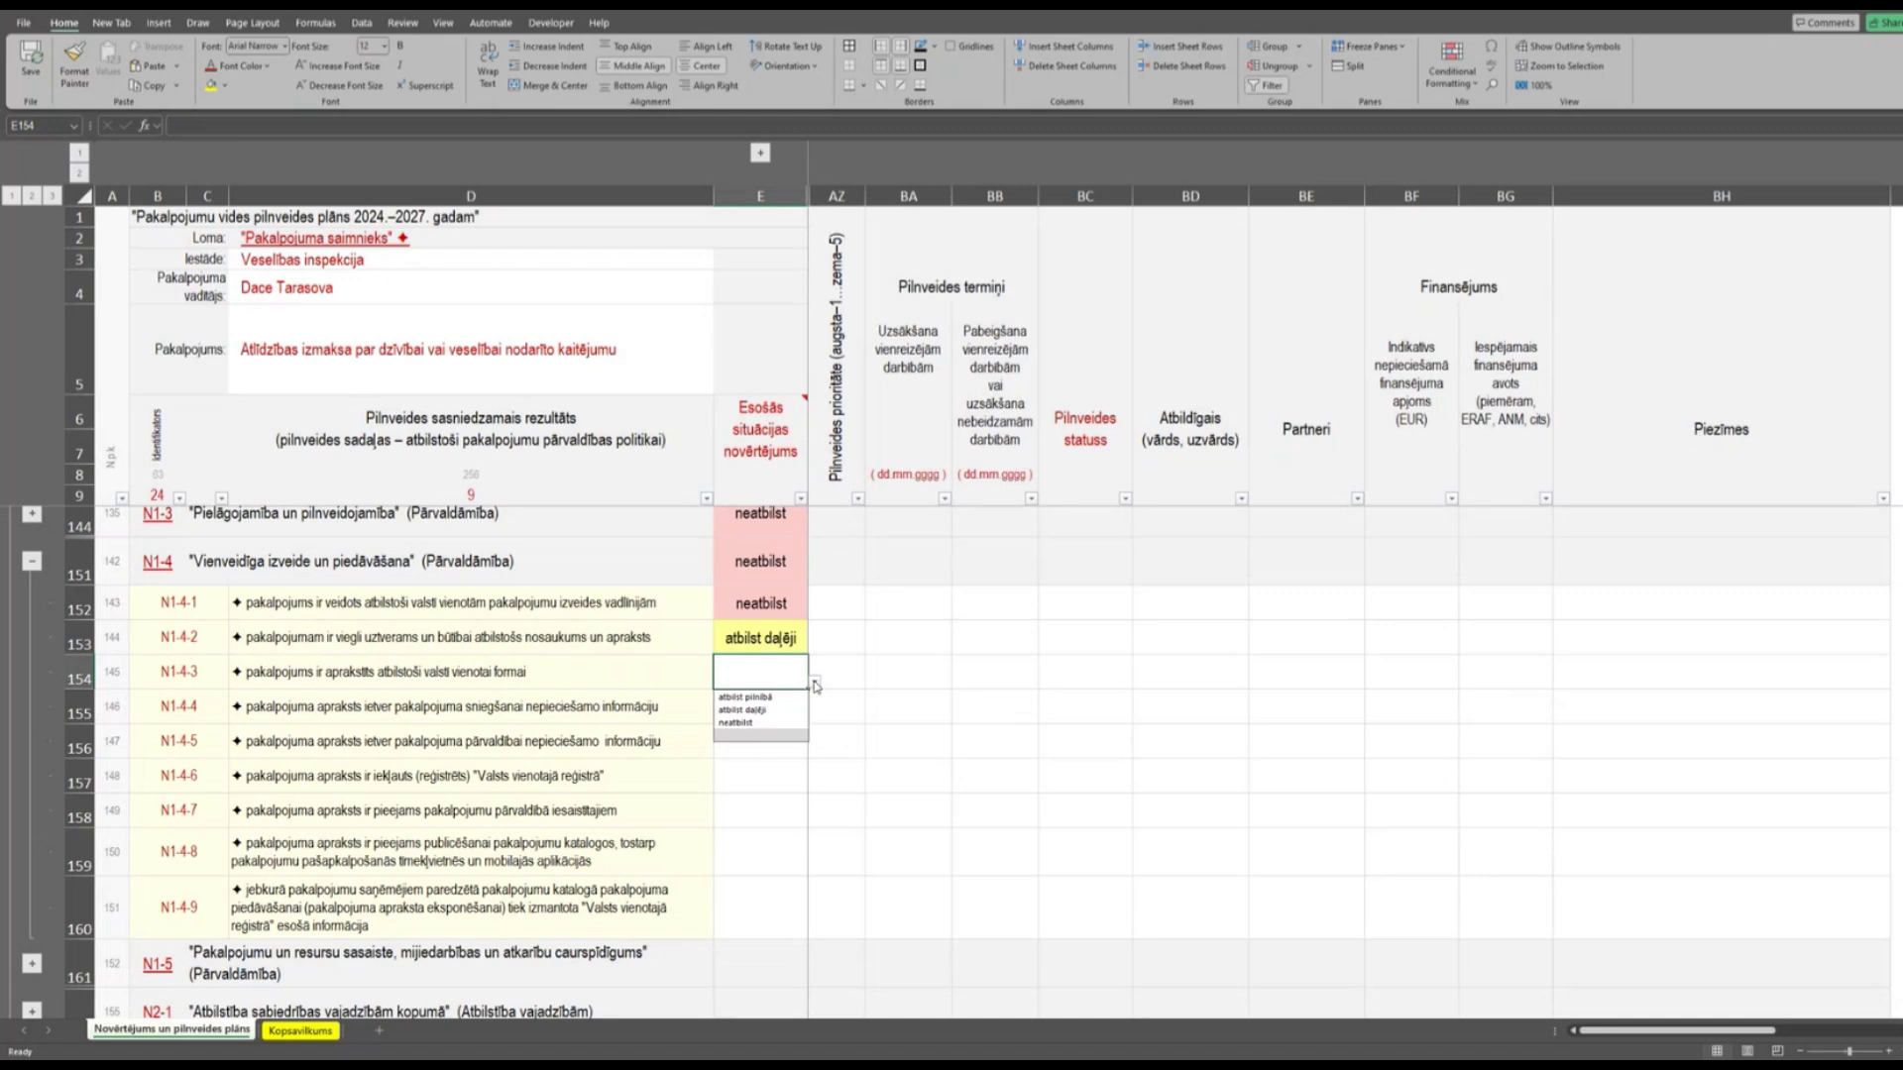
left_click(746, 710)
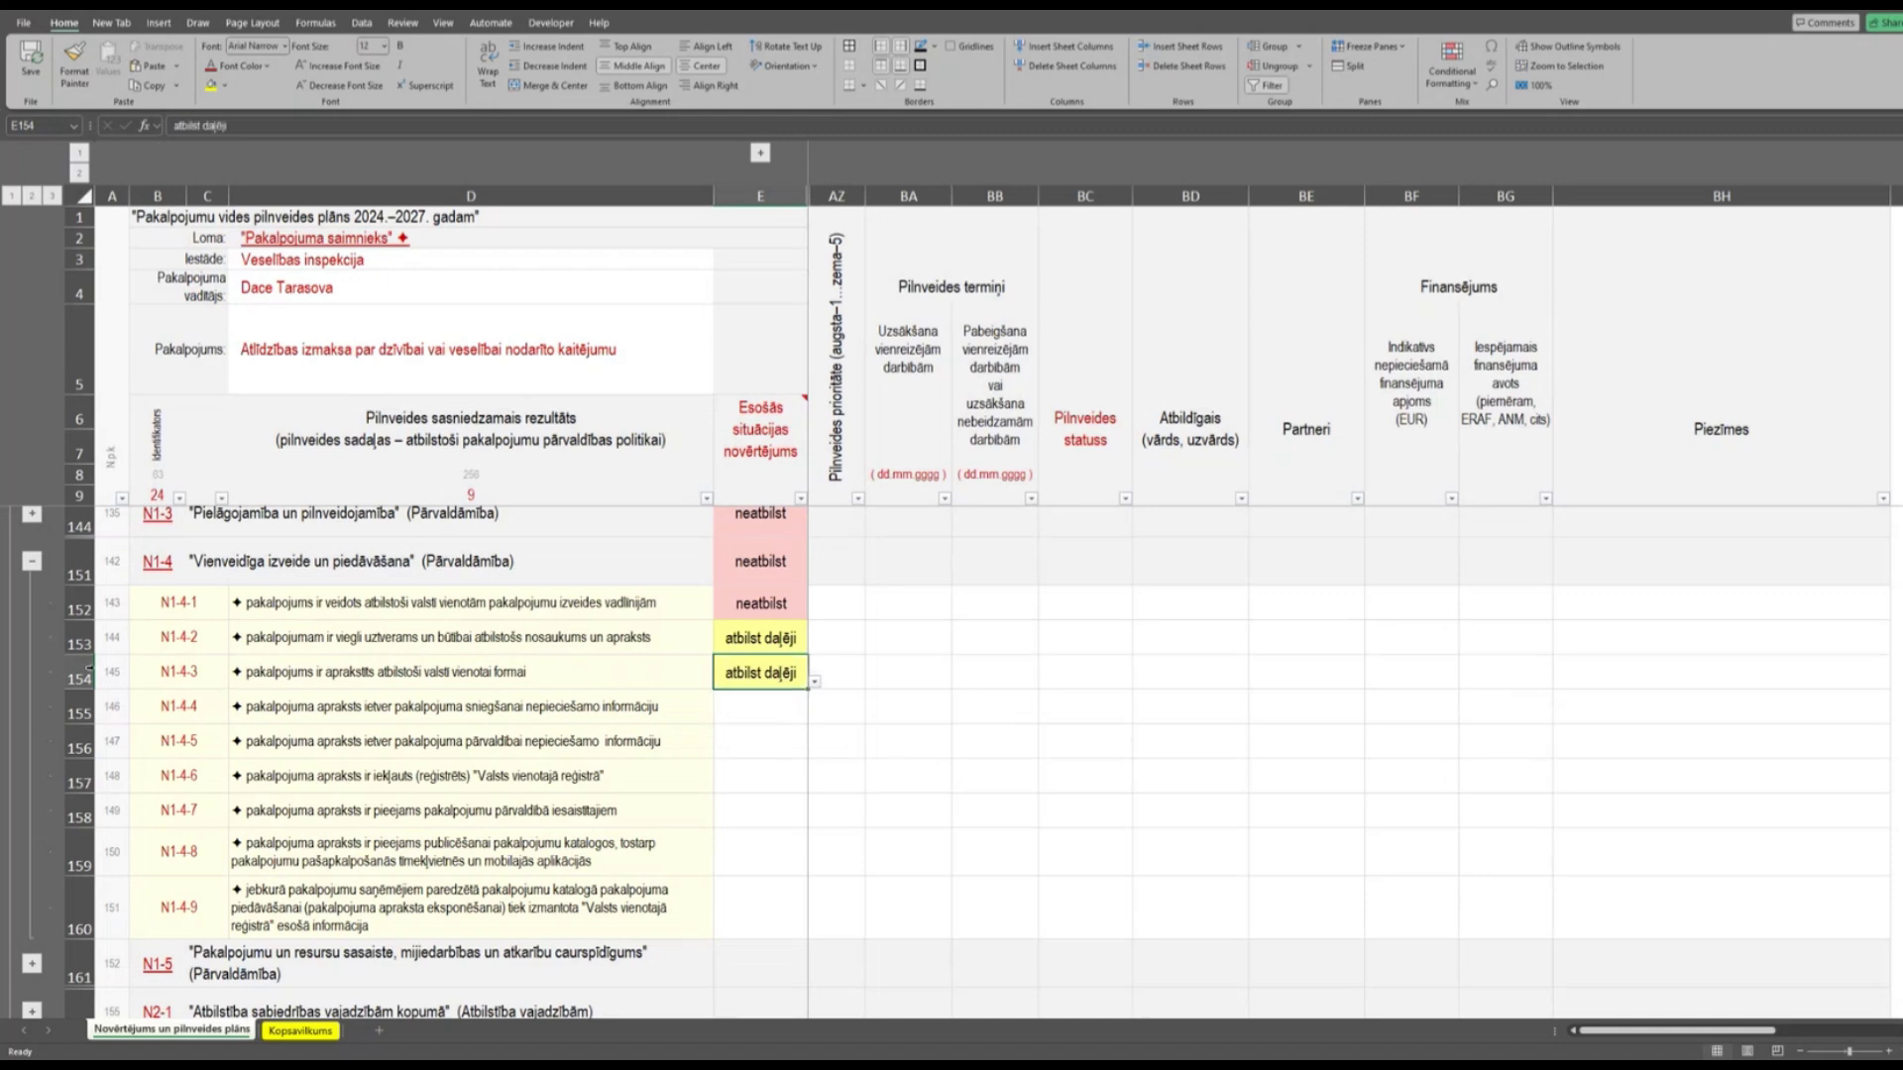
Rate criterion N1-4-4 on the description including the information needed for service delivery as "atbilst pilnībā".
left_click(98, 674)
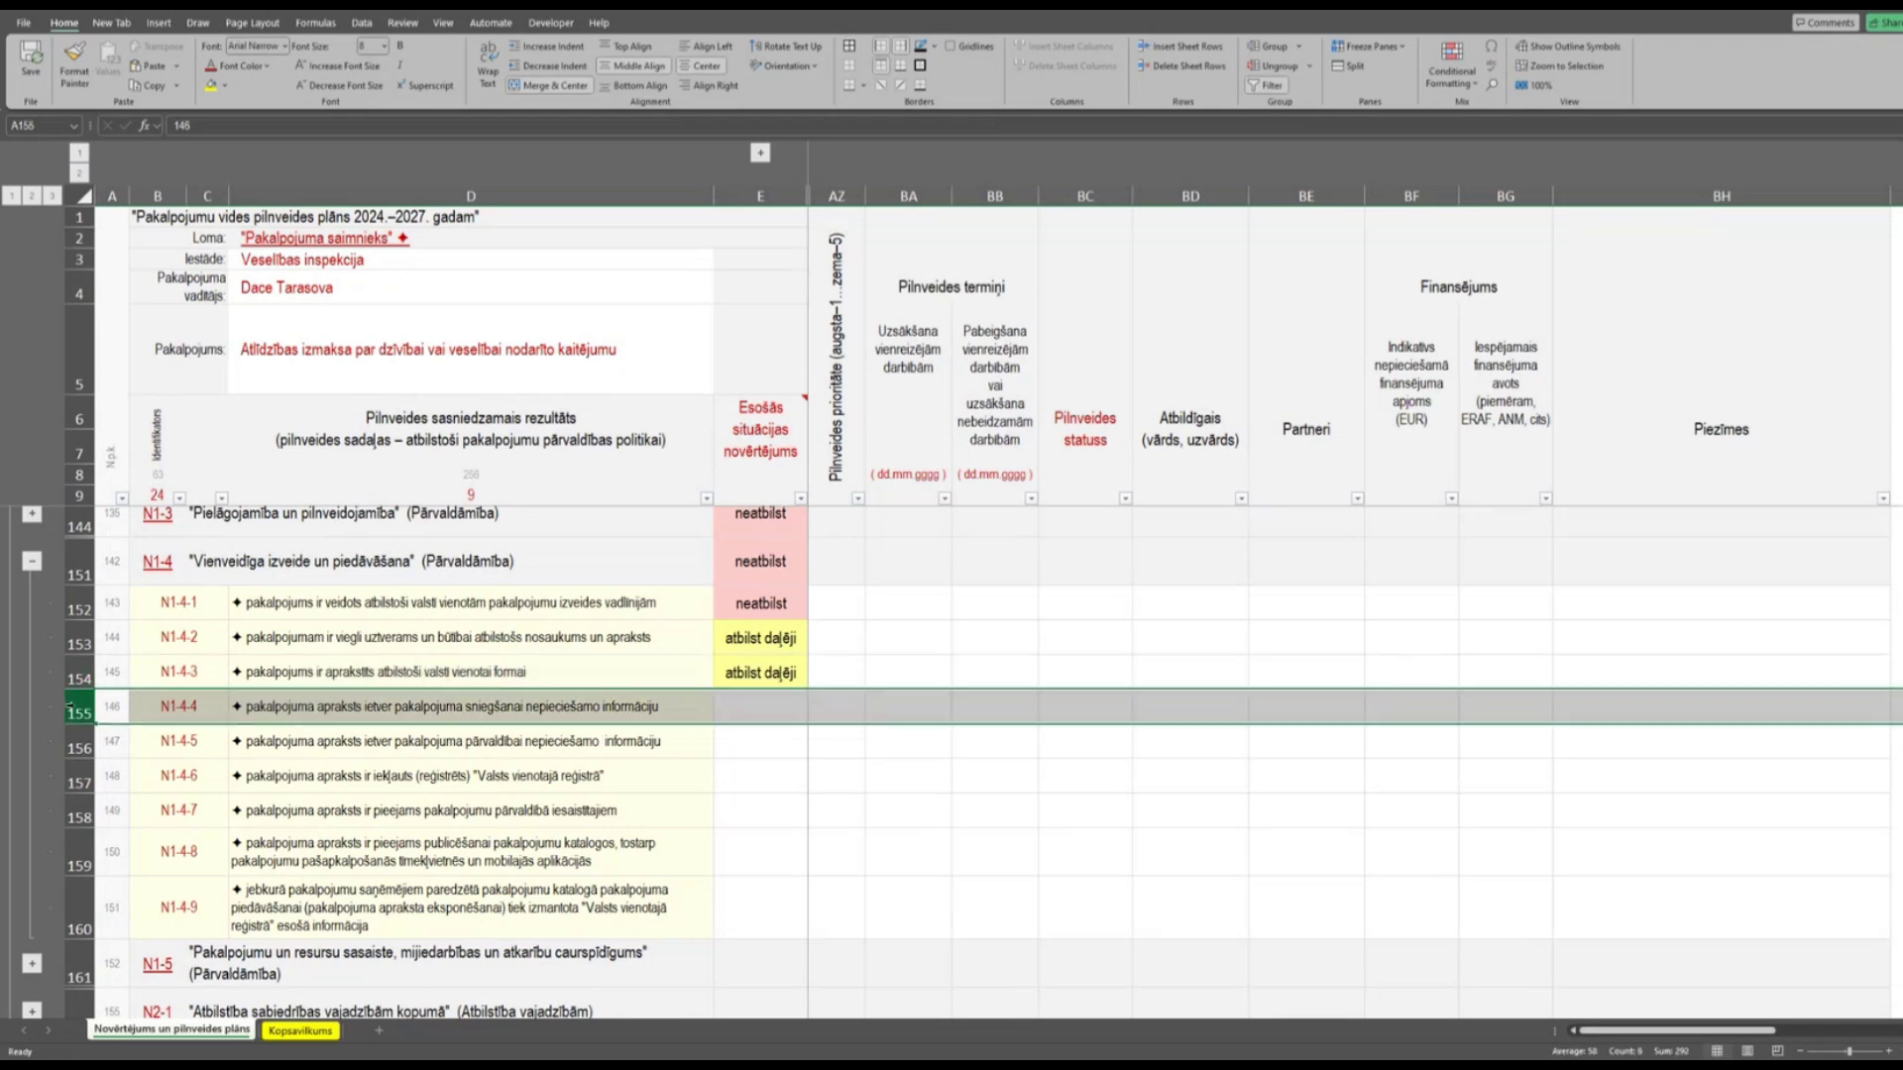
left_click(391, 704)
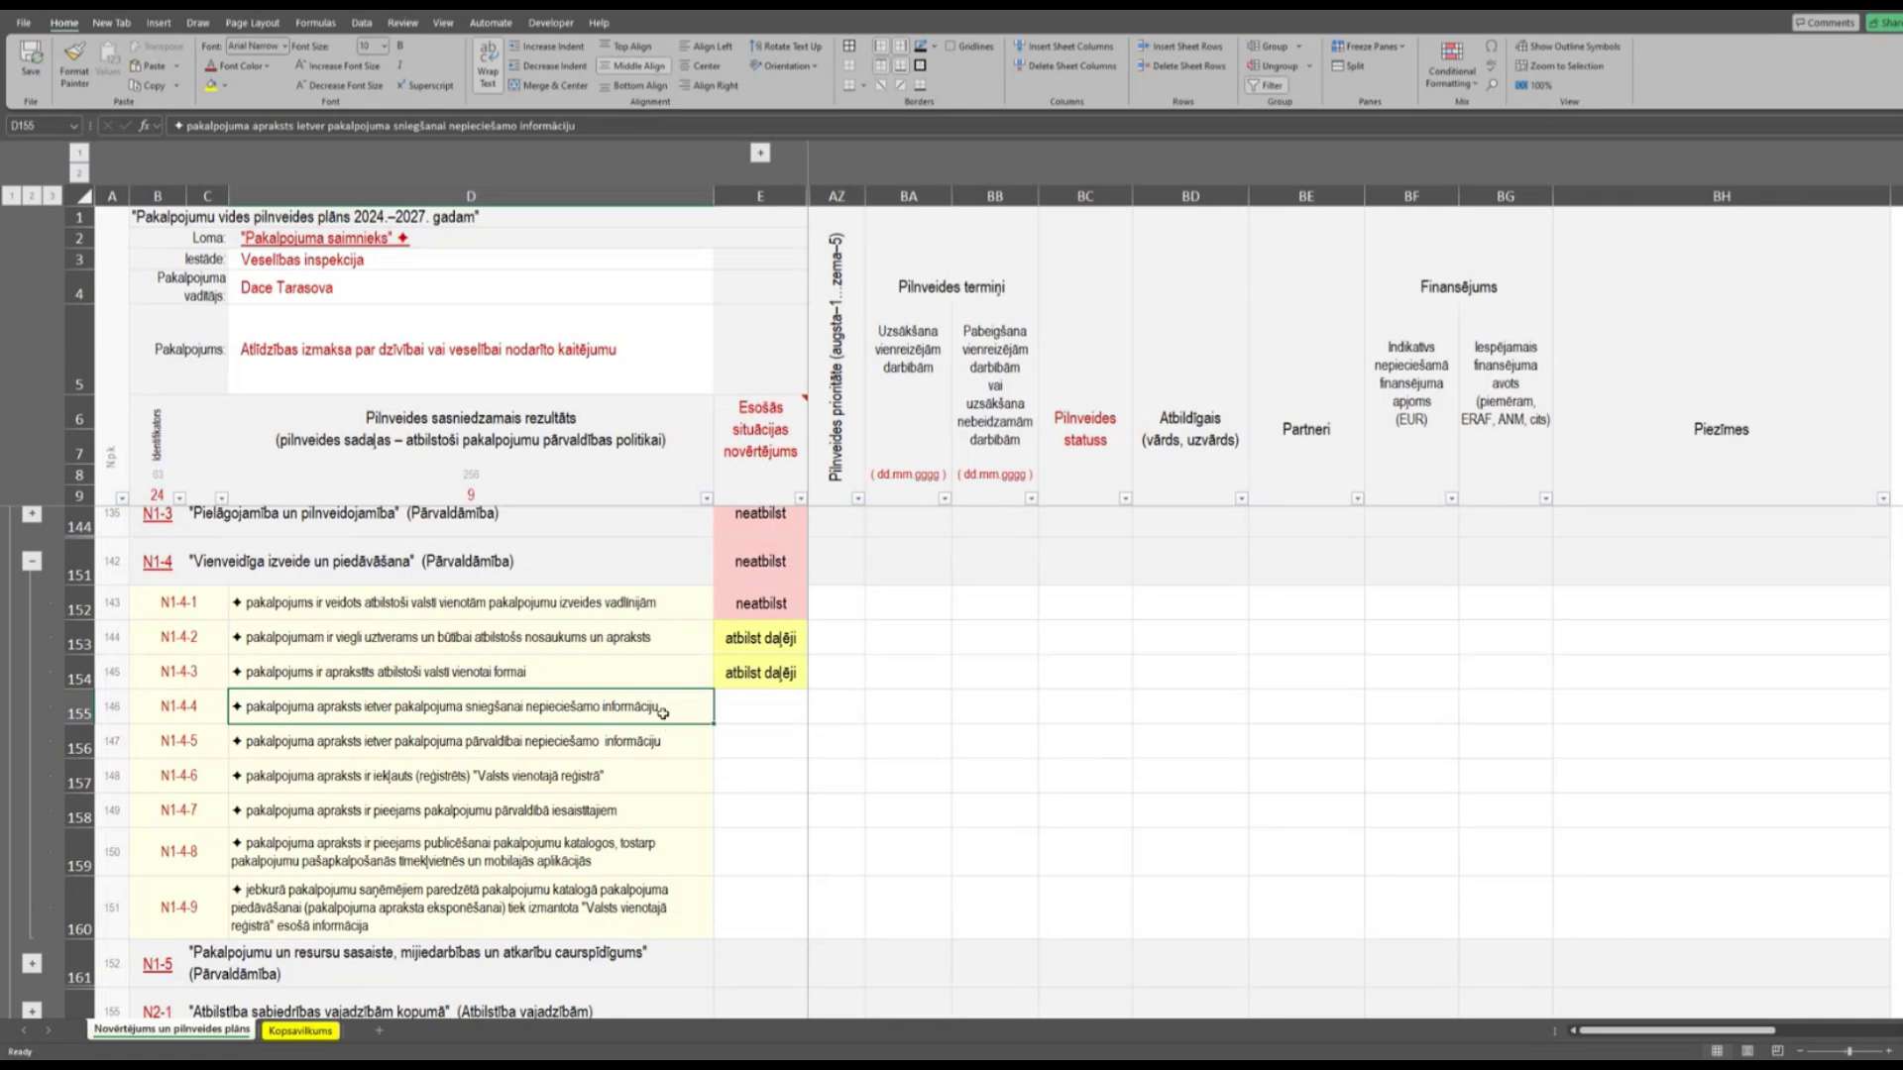
left_click(778, 697)
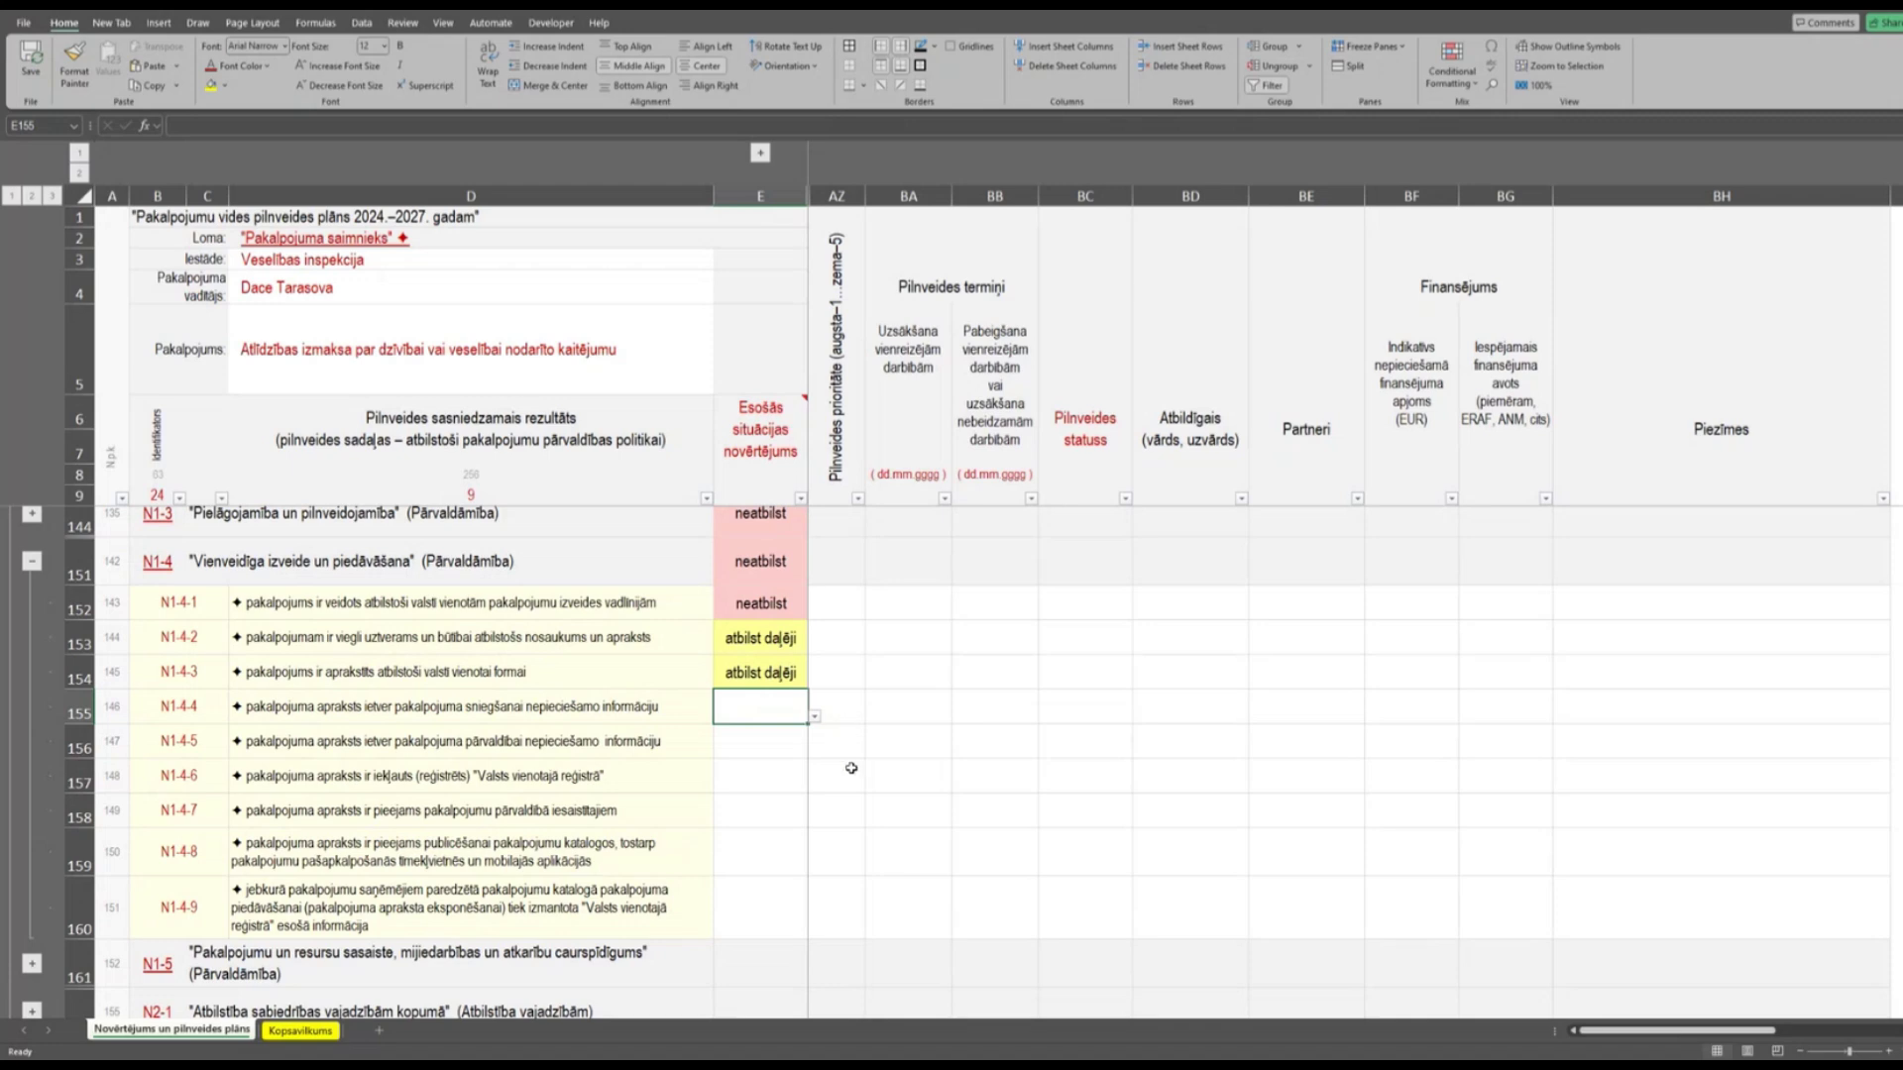
left_click(815, 716)
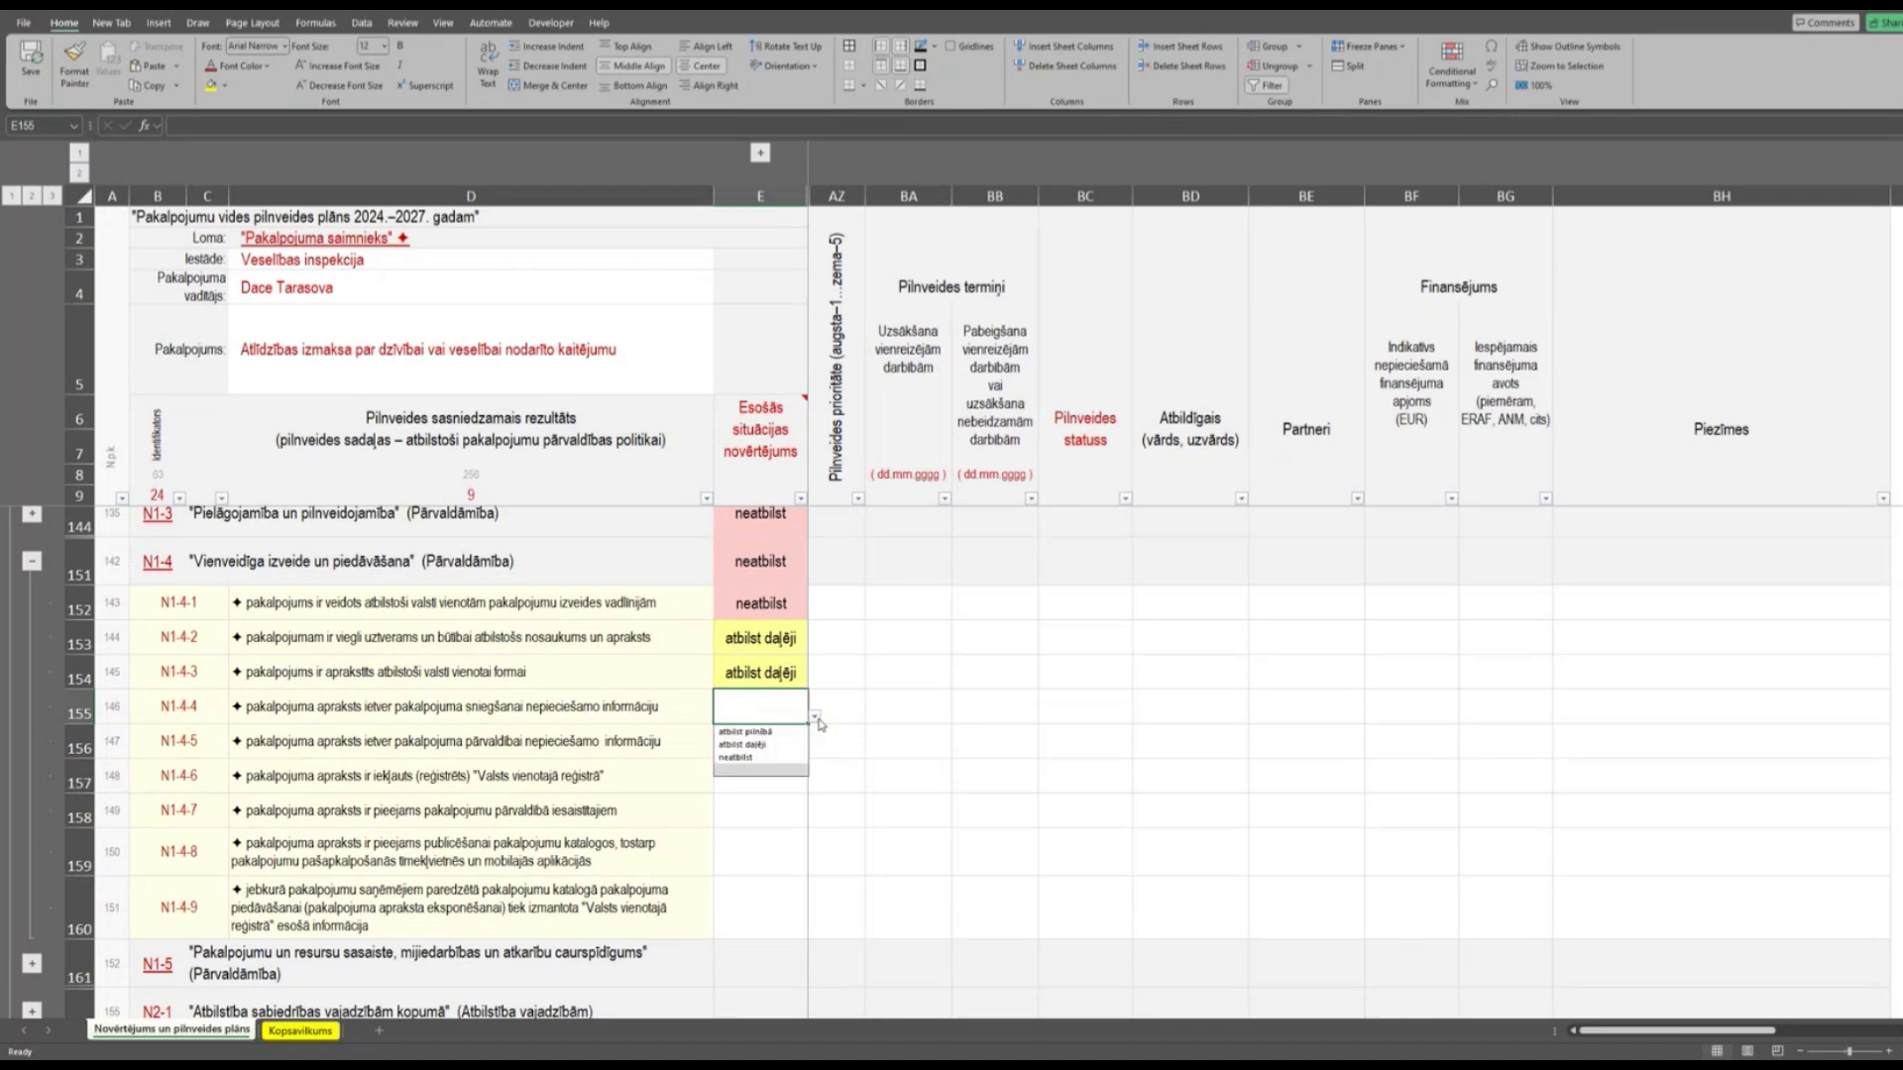
left_click(746, 732)
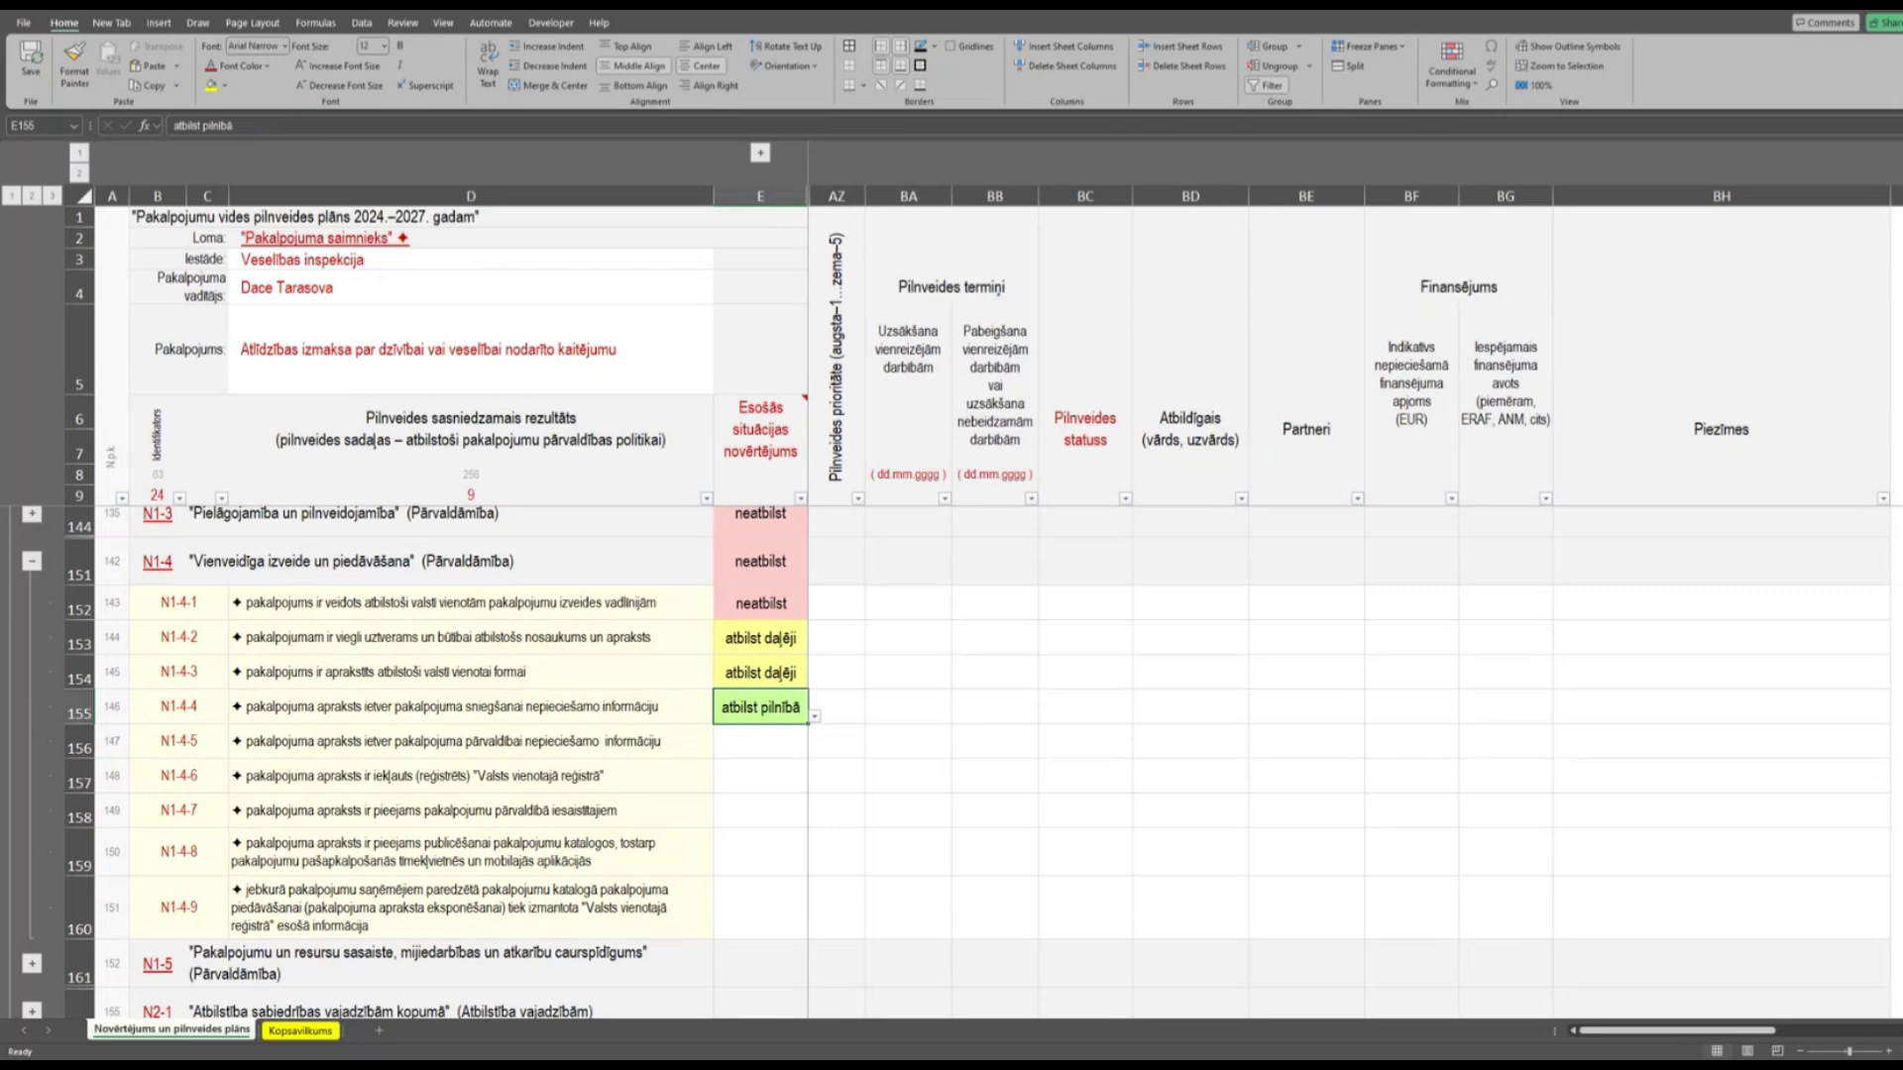
Rate criterion N1-4-5 on the description including the information needed for service management as "atbilst daļēji".
left_click(459, 746)
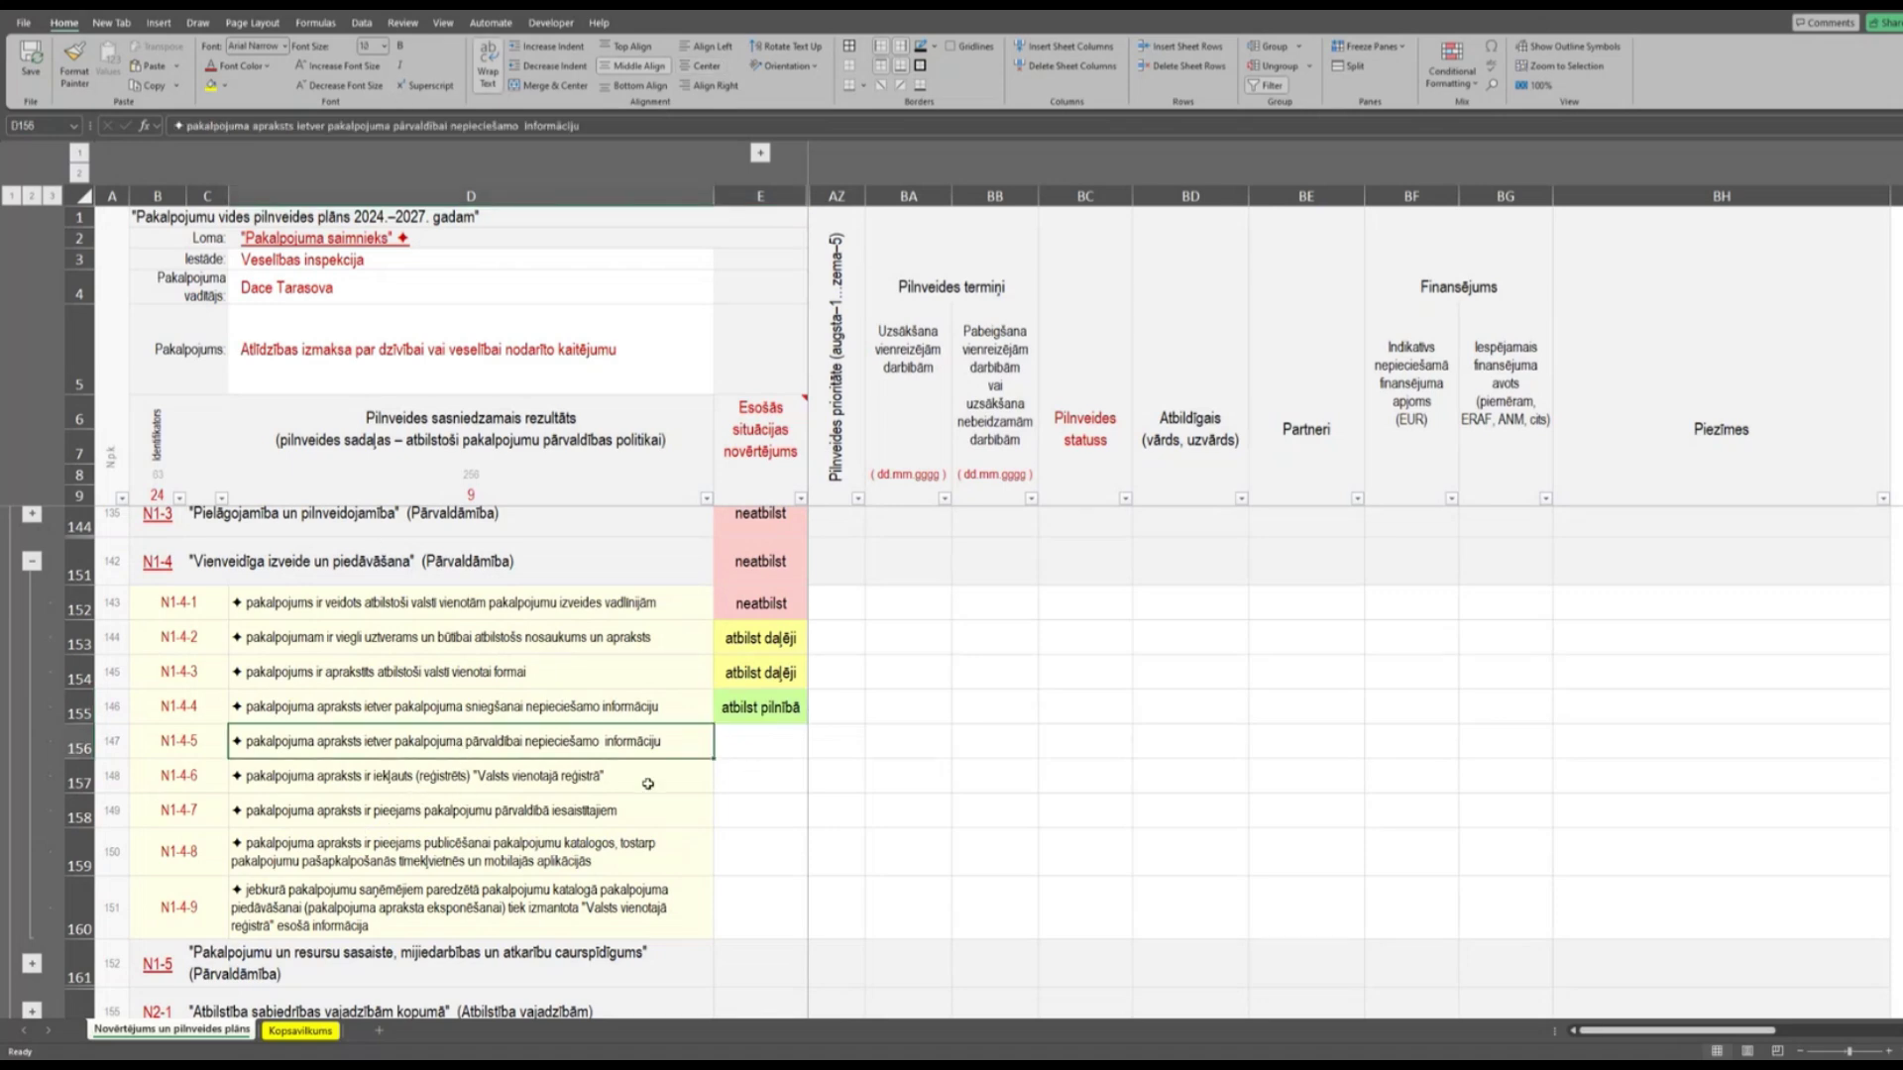
left_click(737, 745)
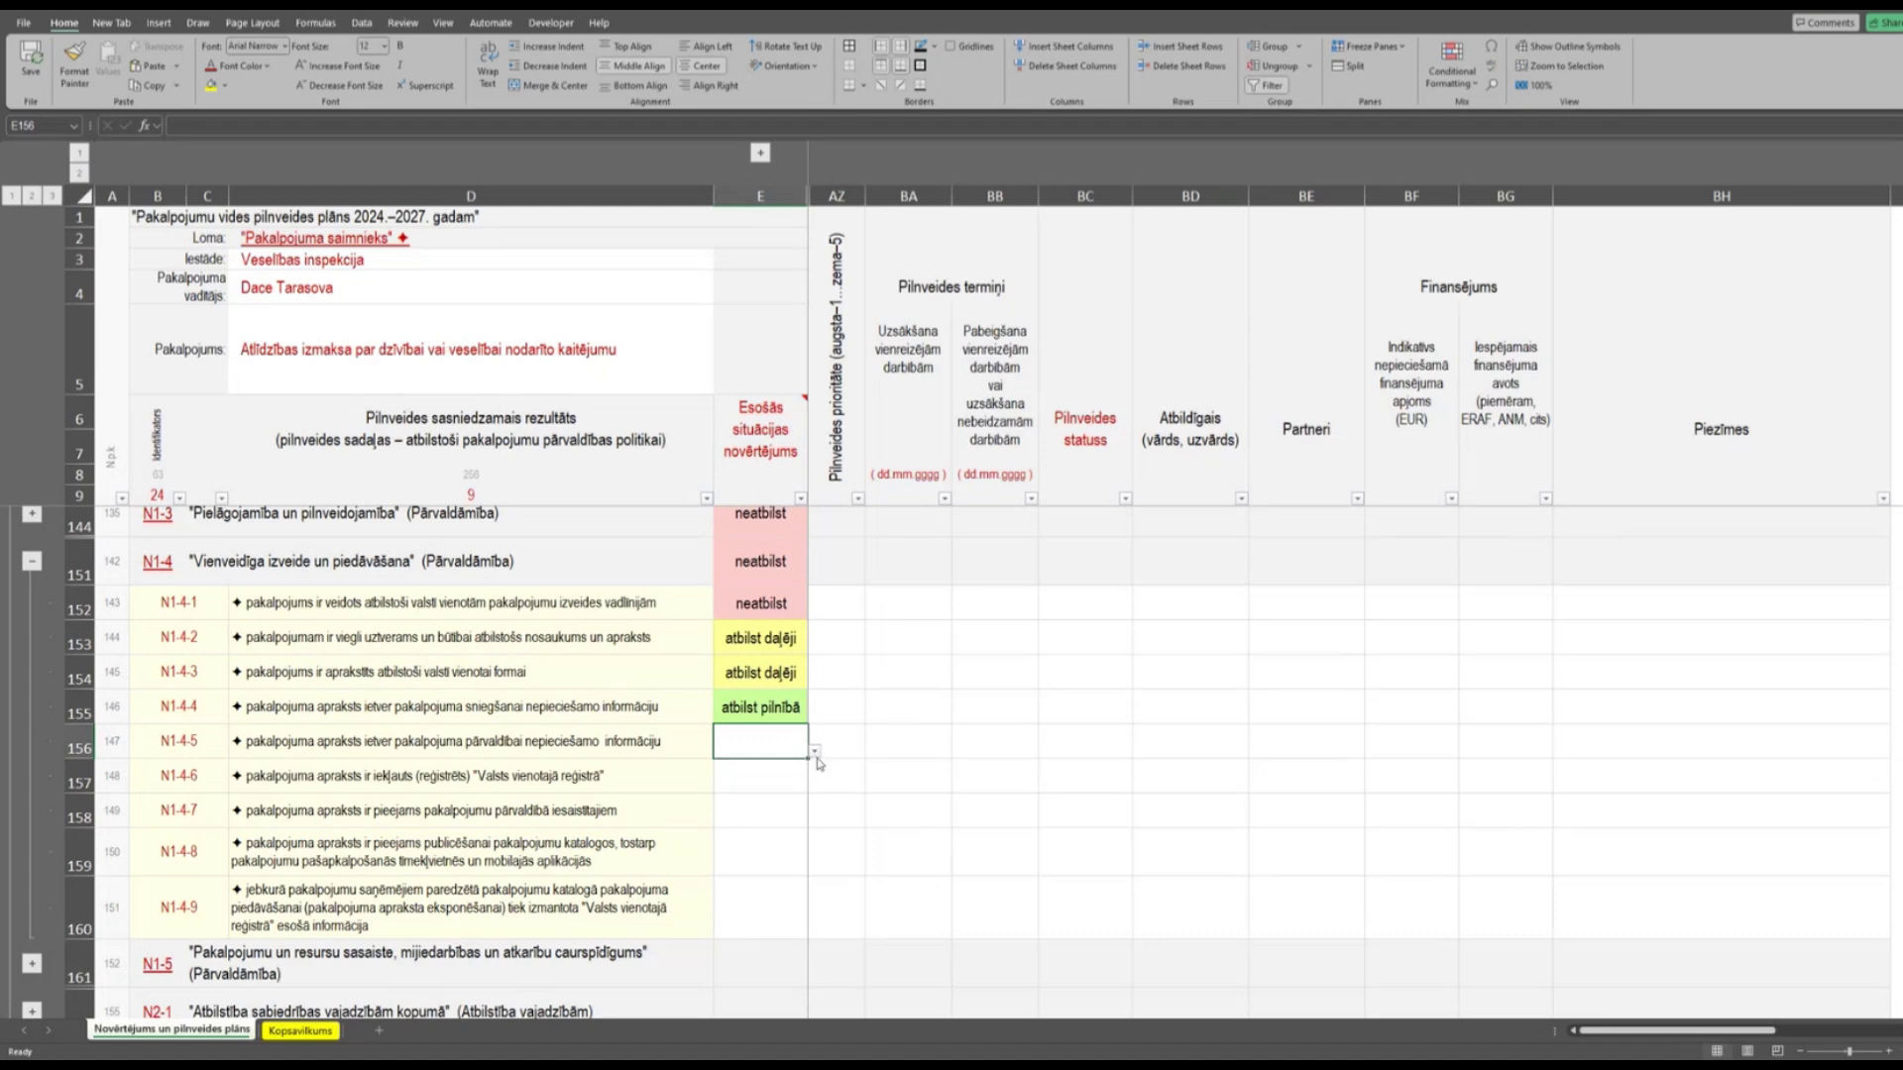
left_click(814, 752)
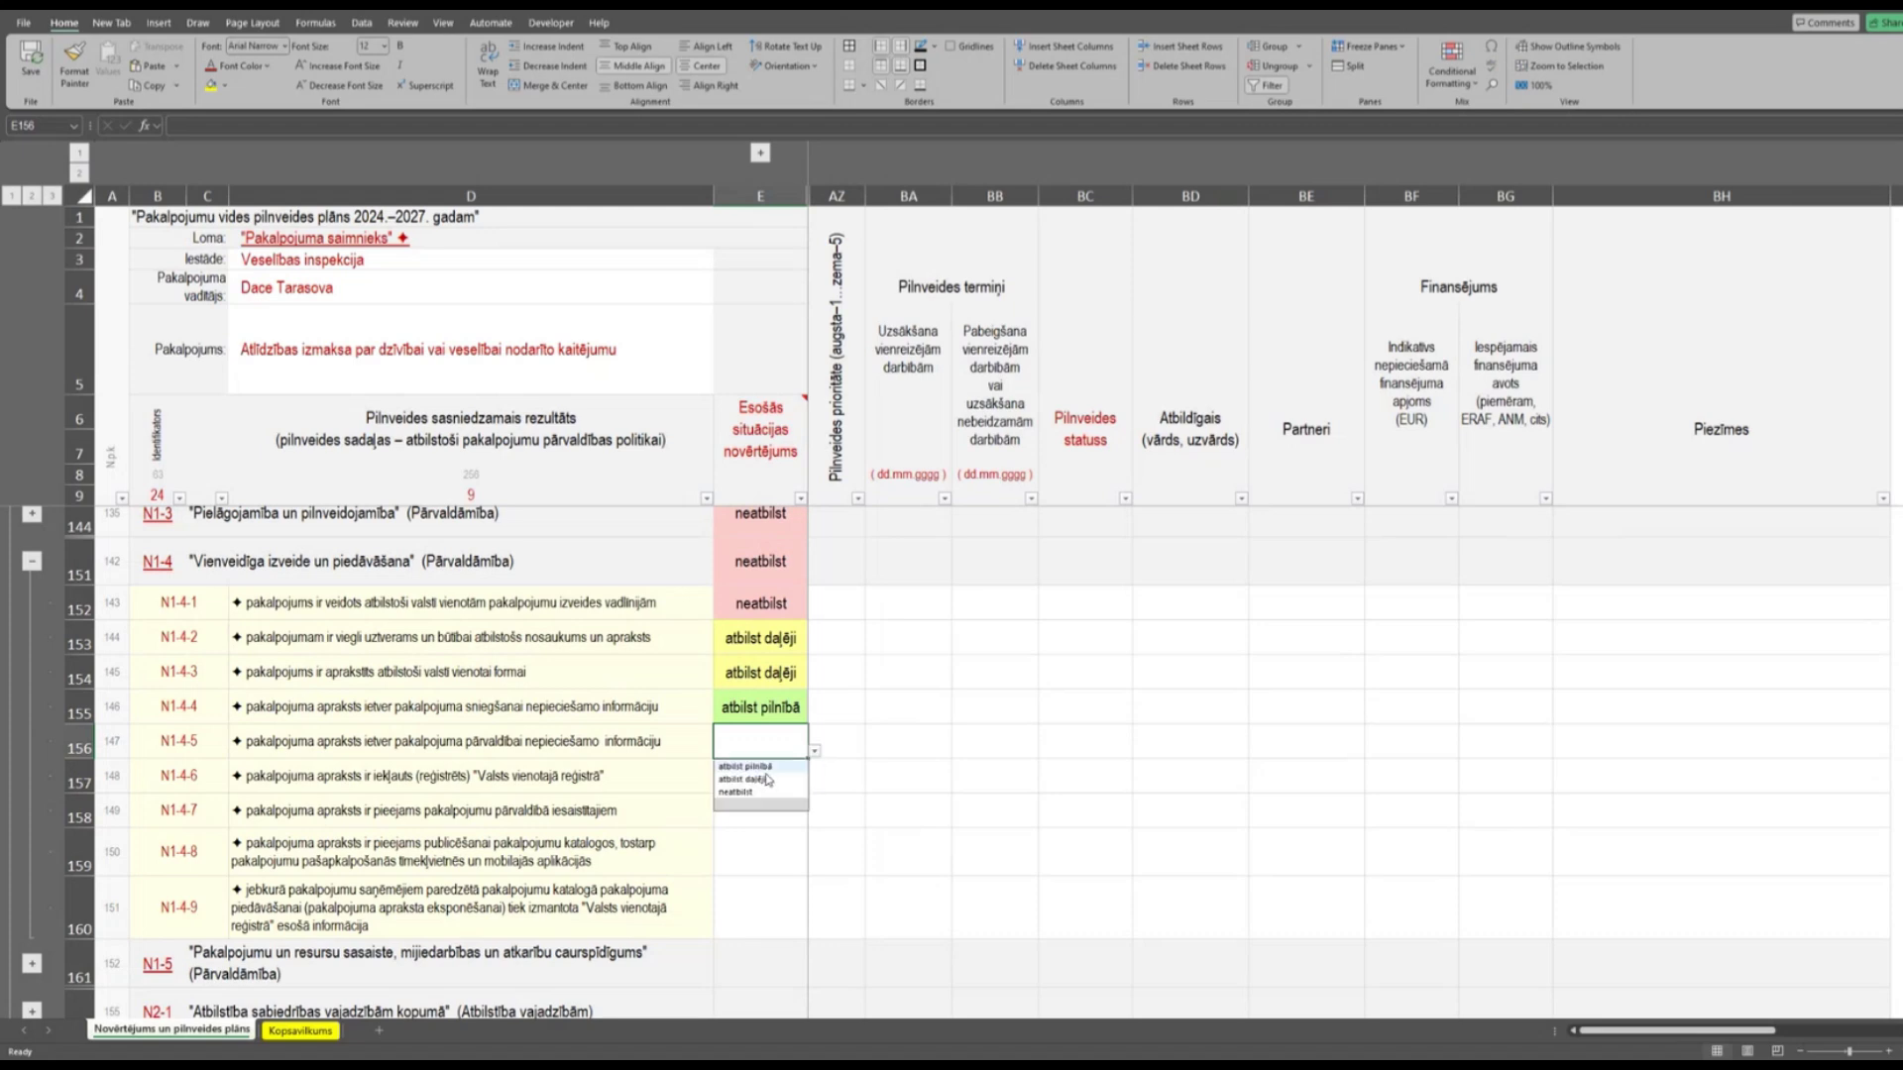
left_click(743, 780)
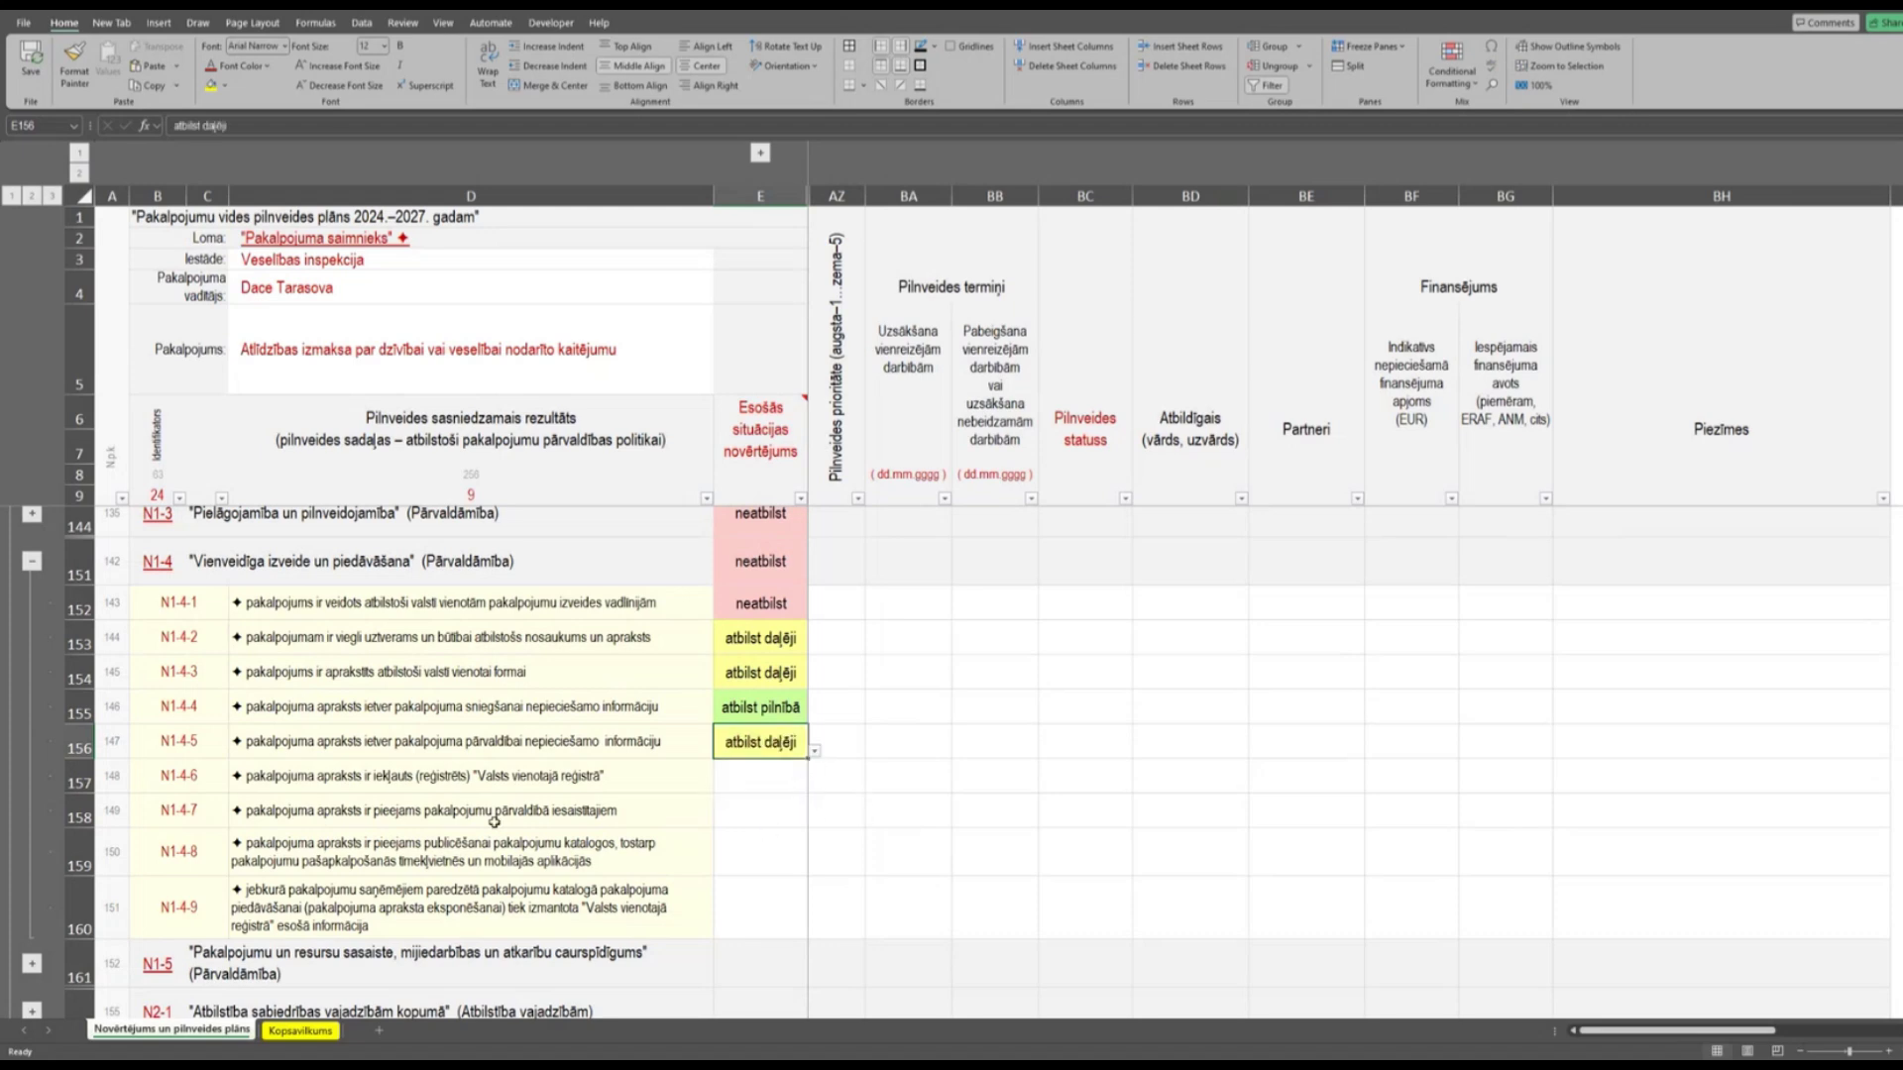
Rate criterion N1-4-6 on the service description being registered in the "Valsts vienotajā reģistrā" as "atbilst pilnībā".
left_click(307, 777)
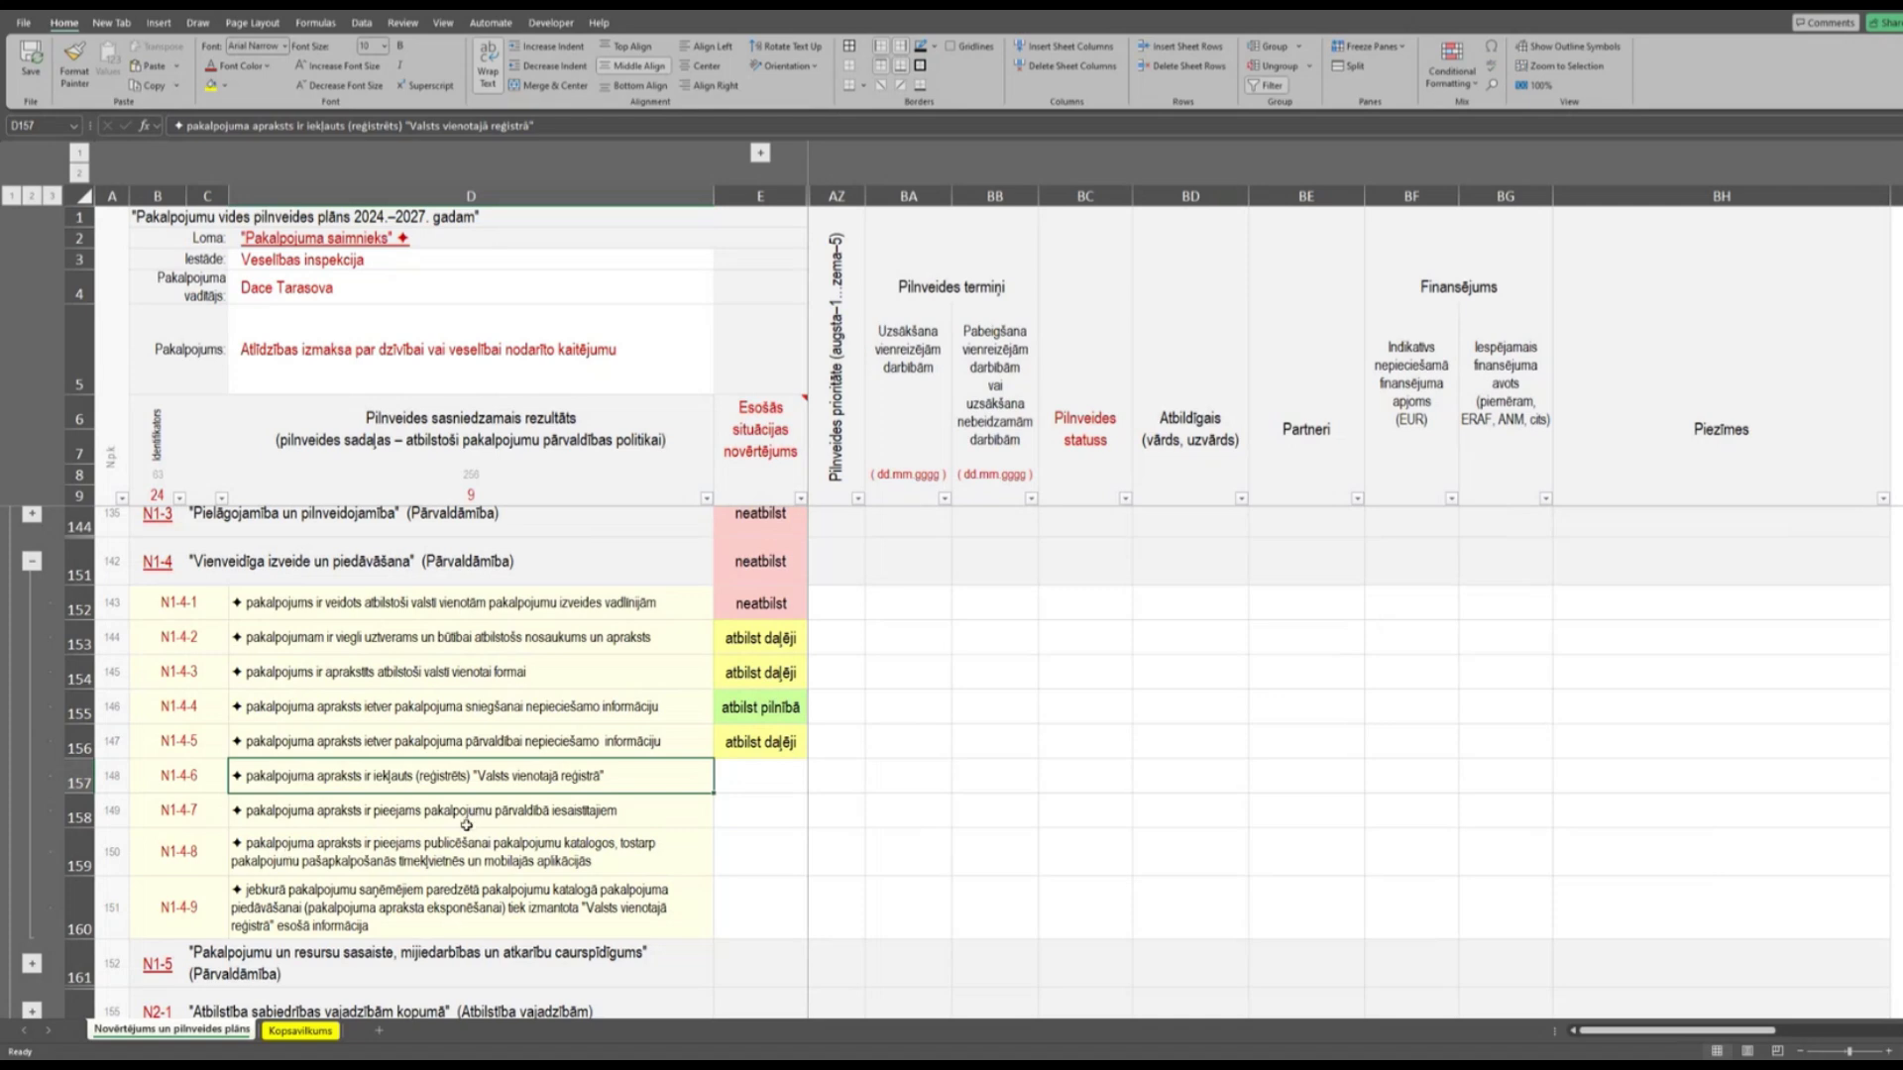
left_click(755, 772)
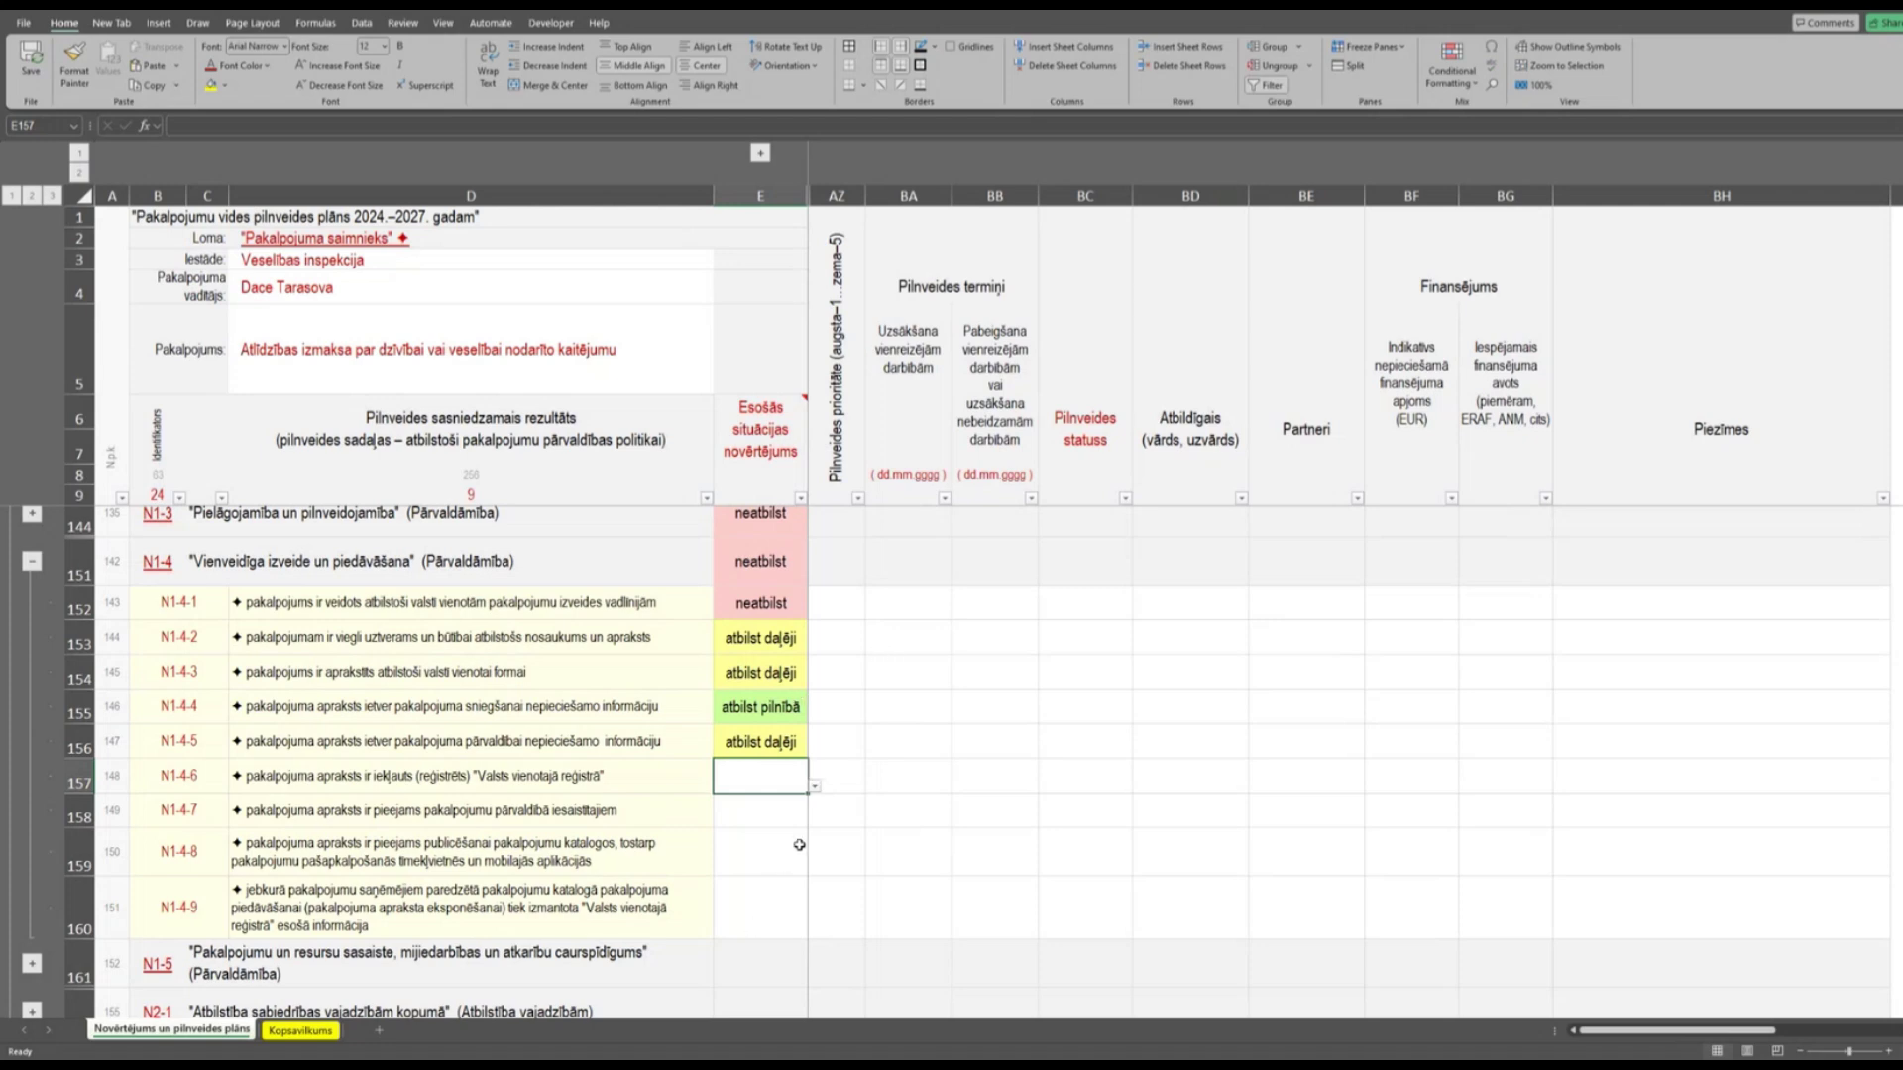
left_click(813, 785)
left_click(769, 801)
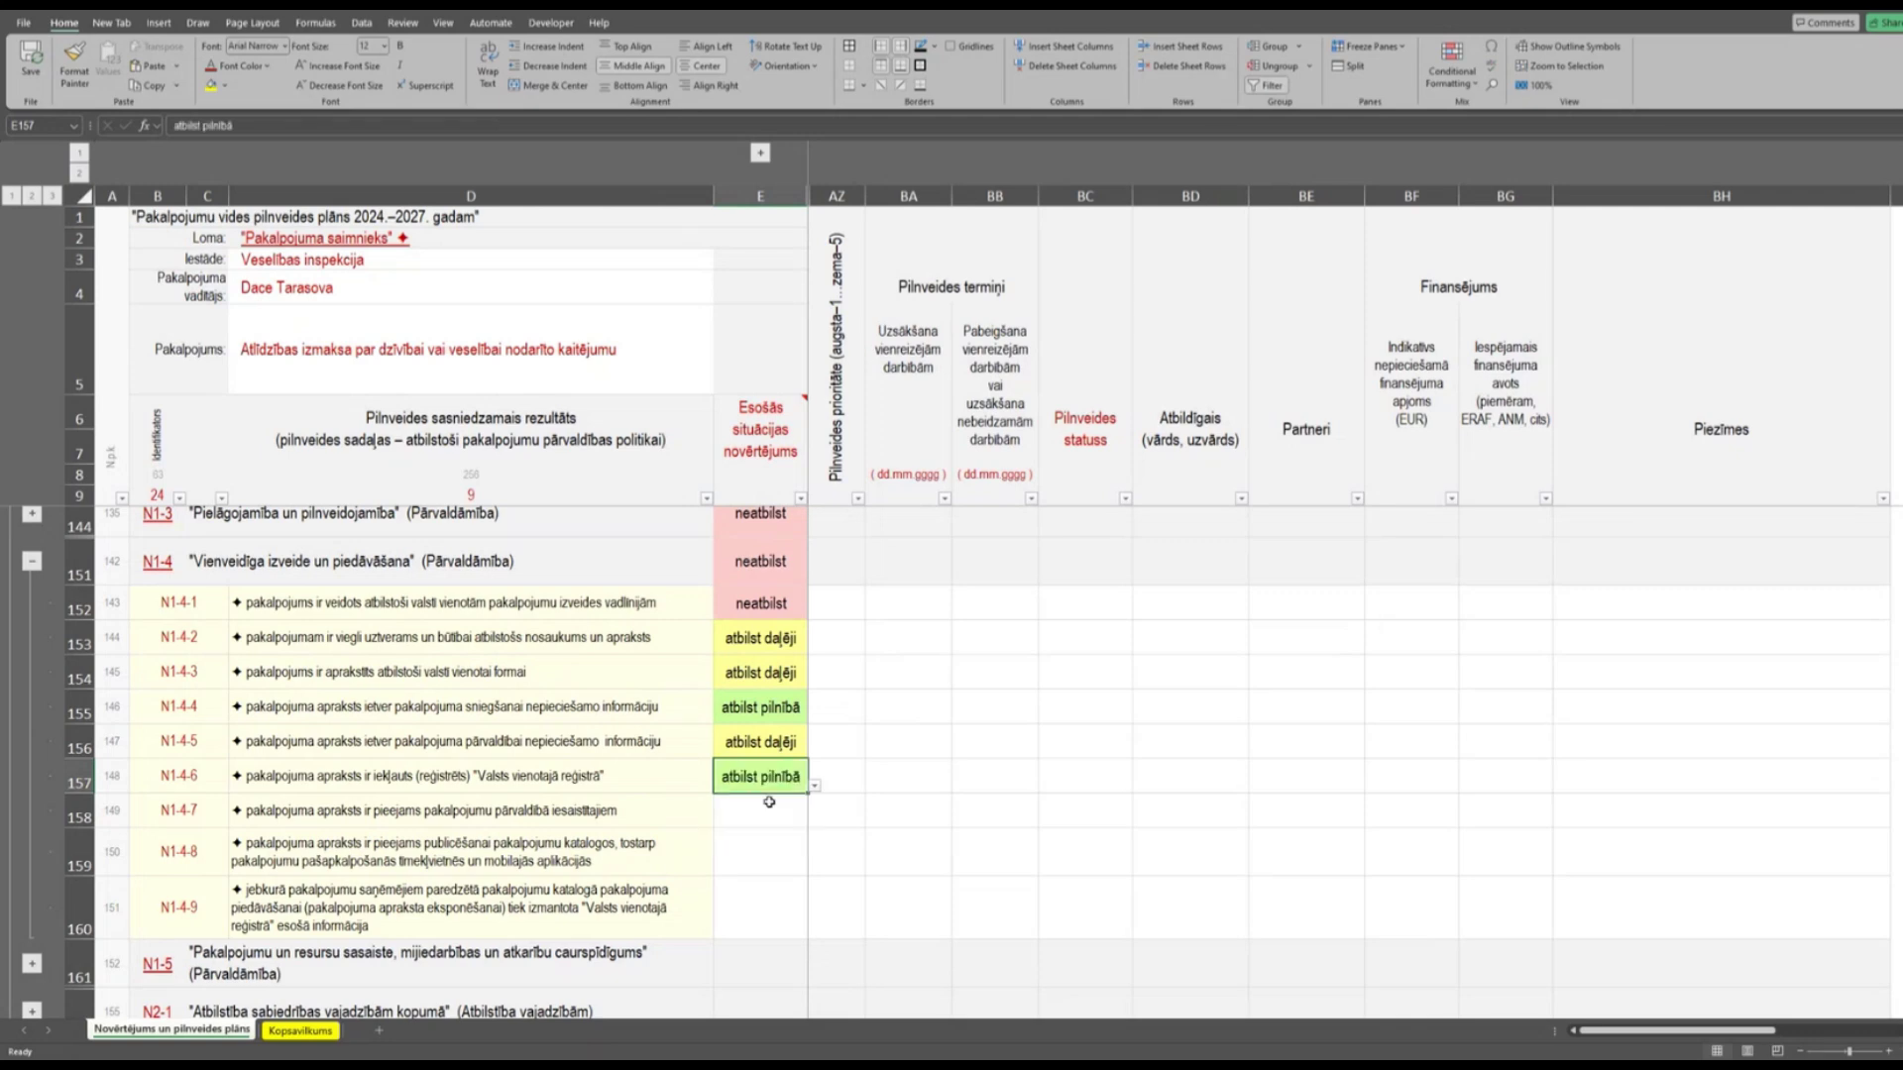
Rate criterion N1-4-7 on the service description being accessible to those involved in service management as "atbilst pilnībā".
left_click(540, 813)
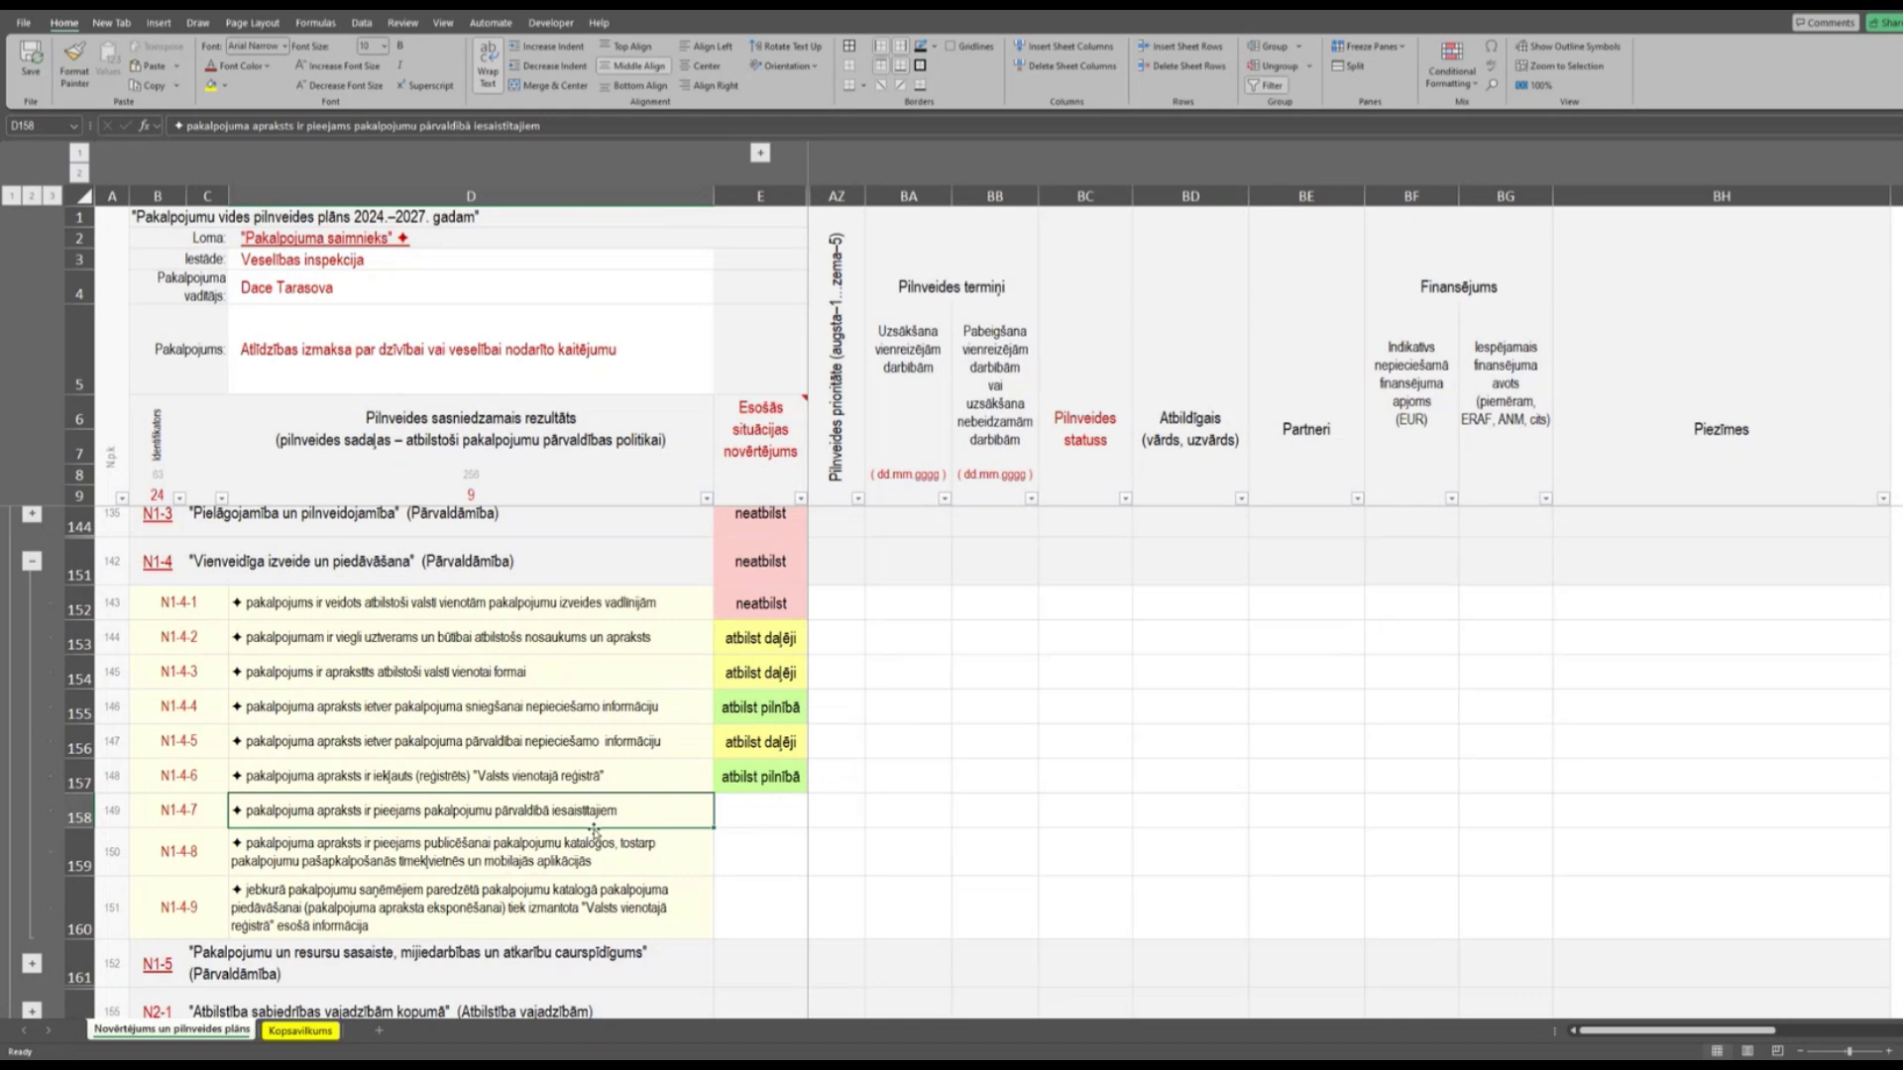
left_click(791, 820)
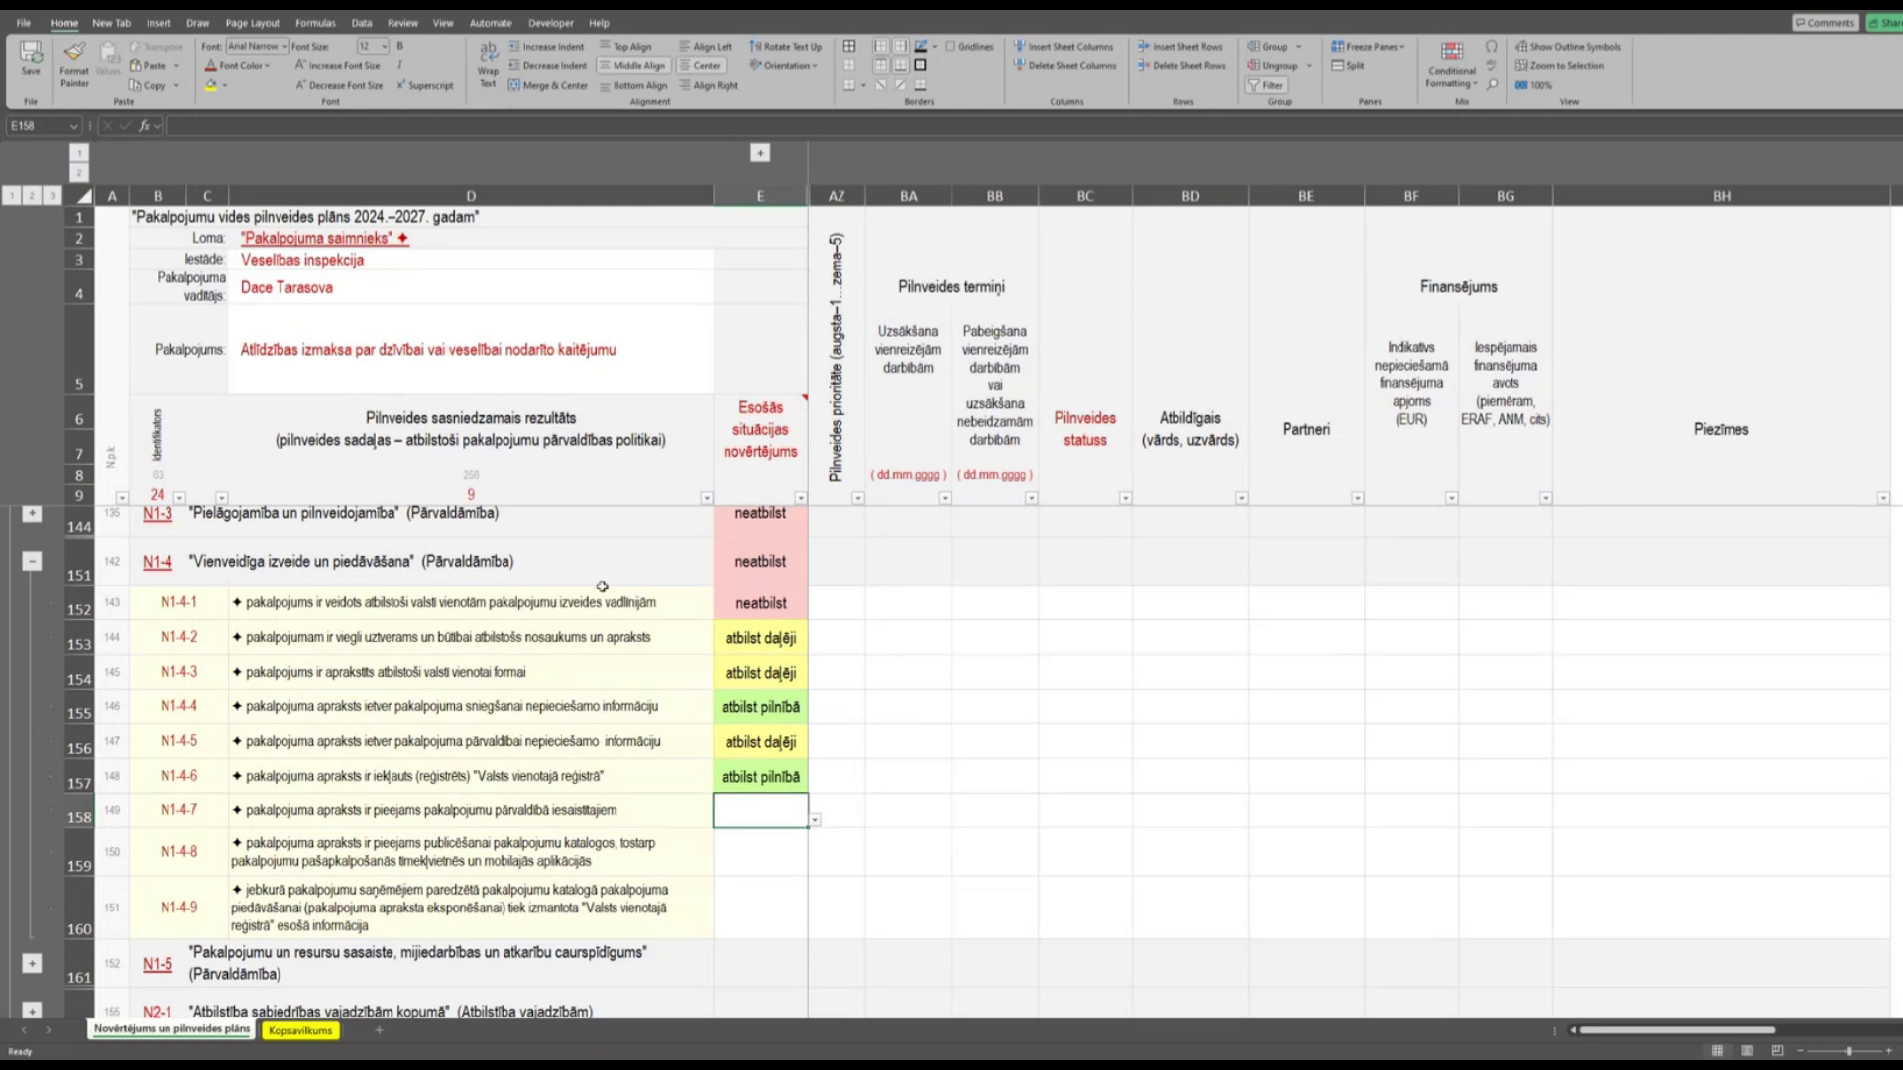
left_click(815, 821)
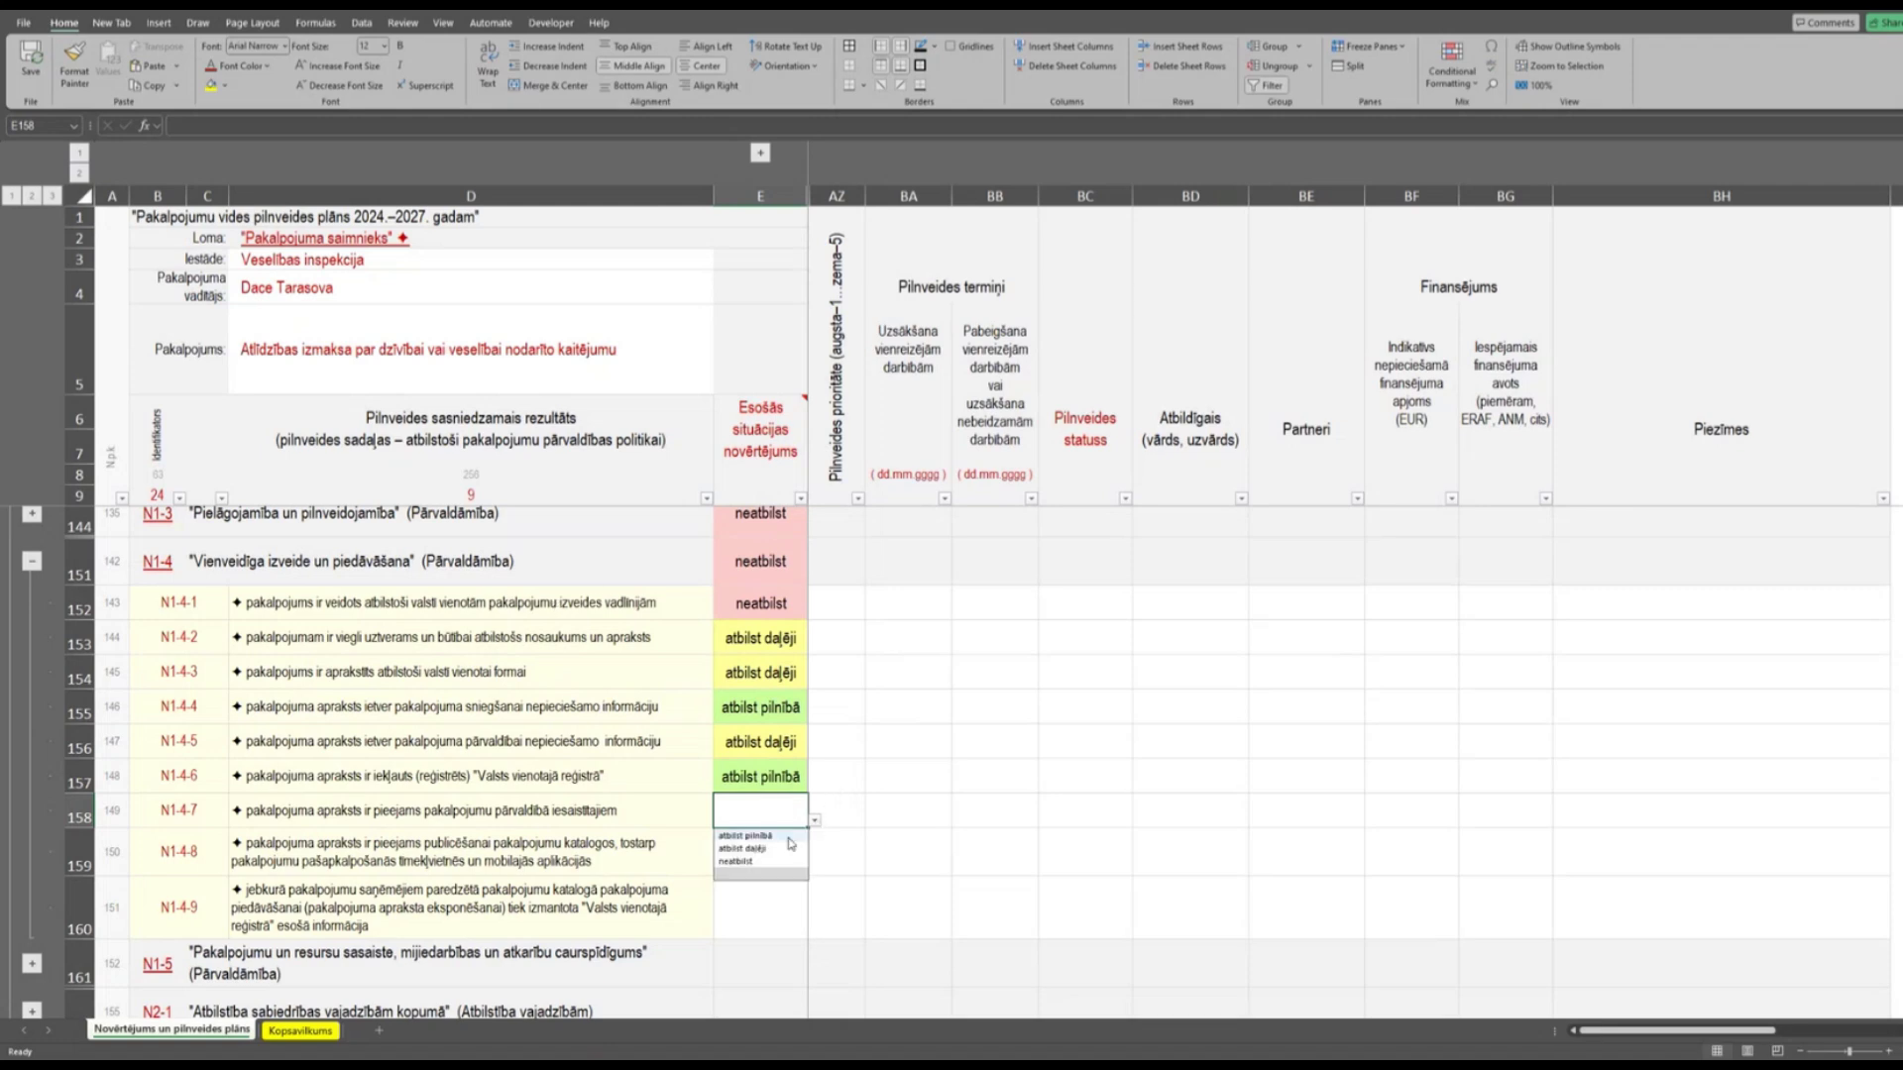
left_click(763, 836)
scroll(911, 841, "down", 1)
scroll(912, 827, "up", 1)
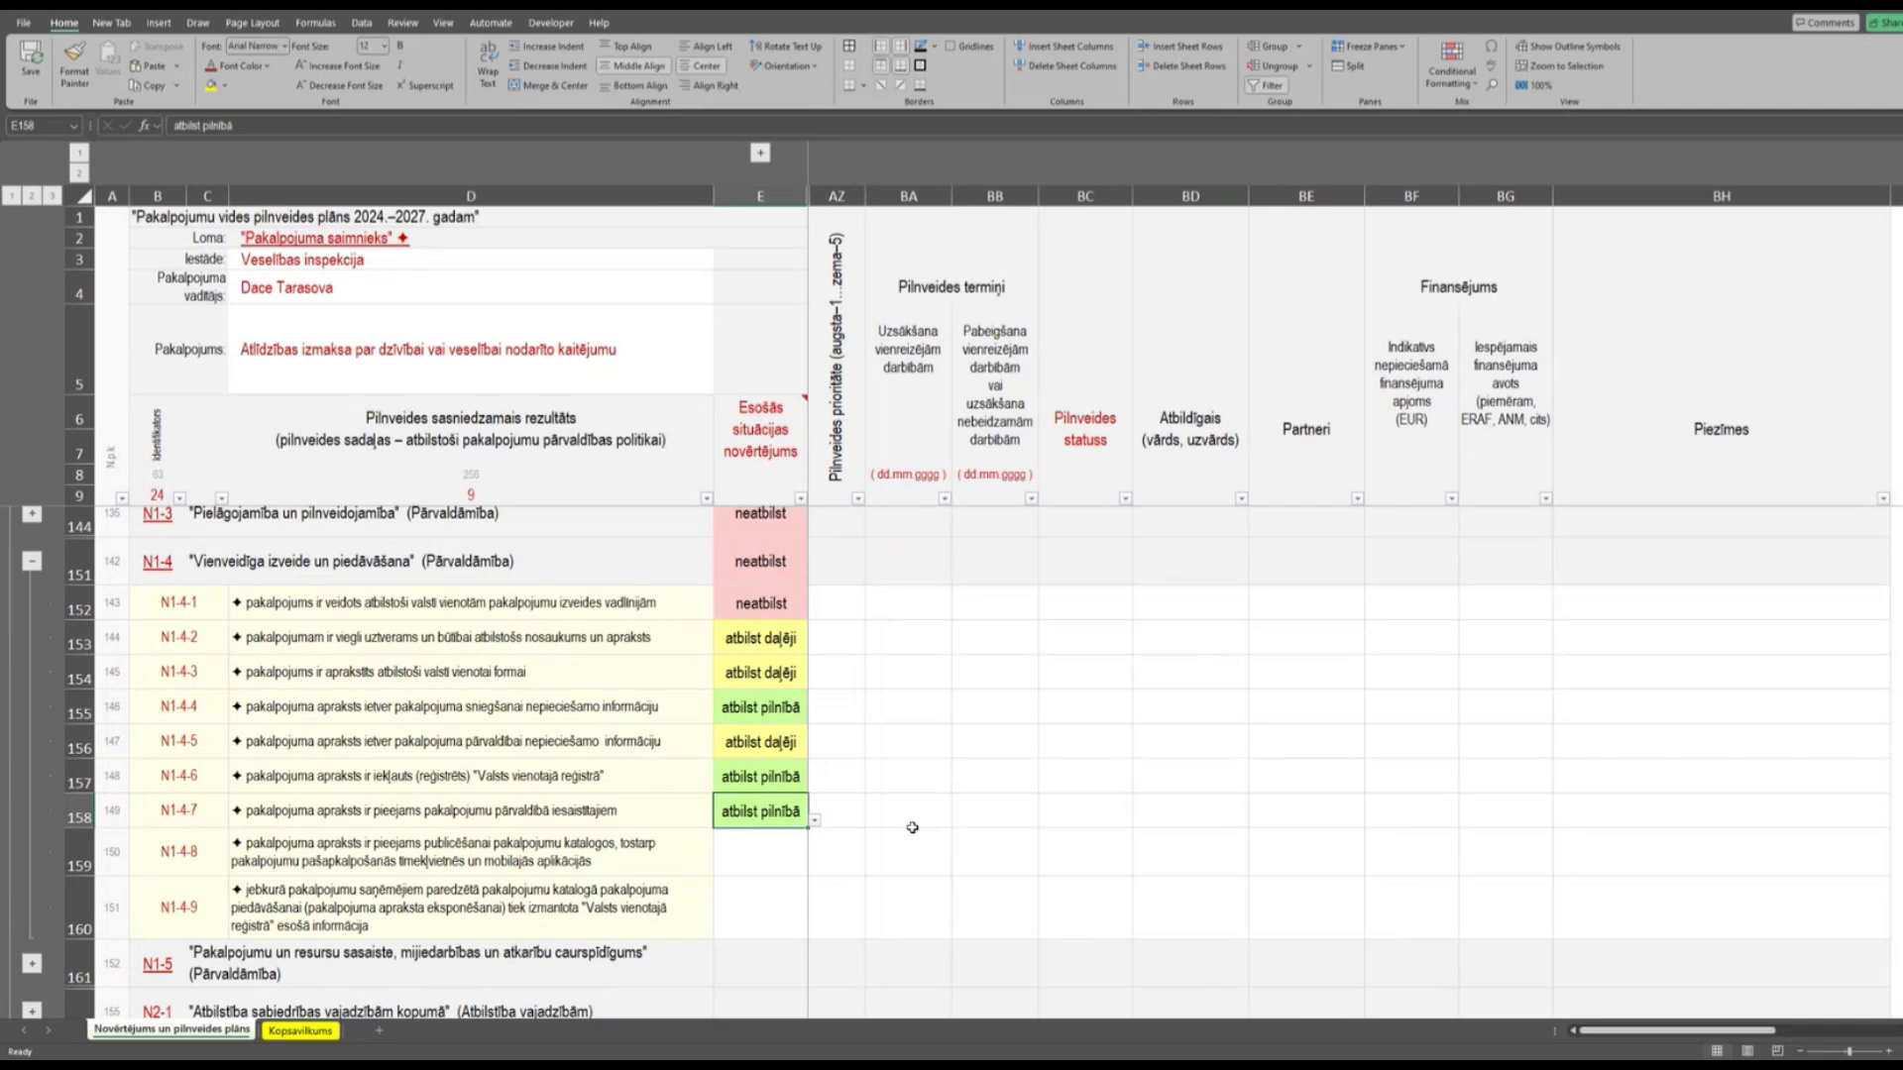
Rate criterion N1-4-8 on the description being available for publication in service catalogues, including self-service websites and mobile apps, as "atbilst pilnībā".
left_click(622, 845)
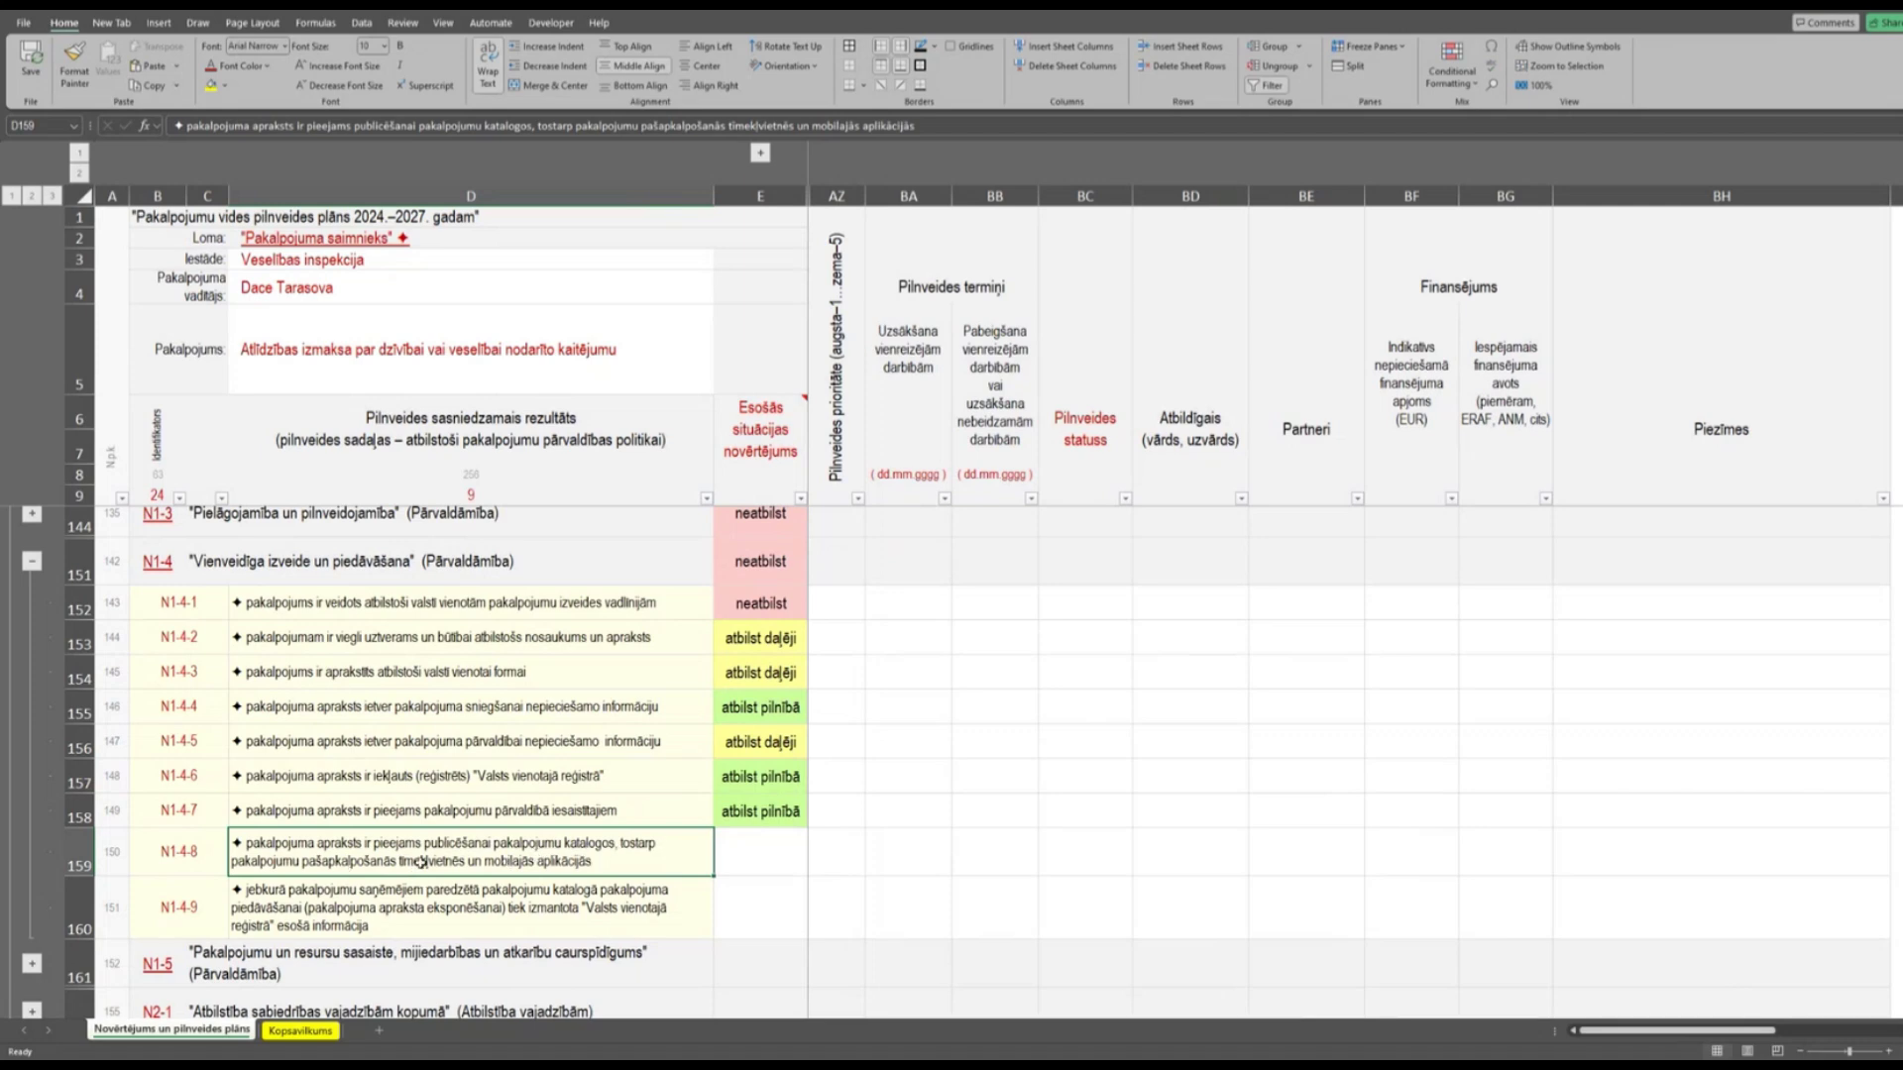
left_click(748, 852)
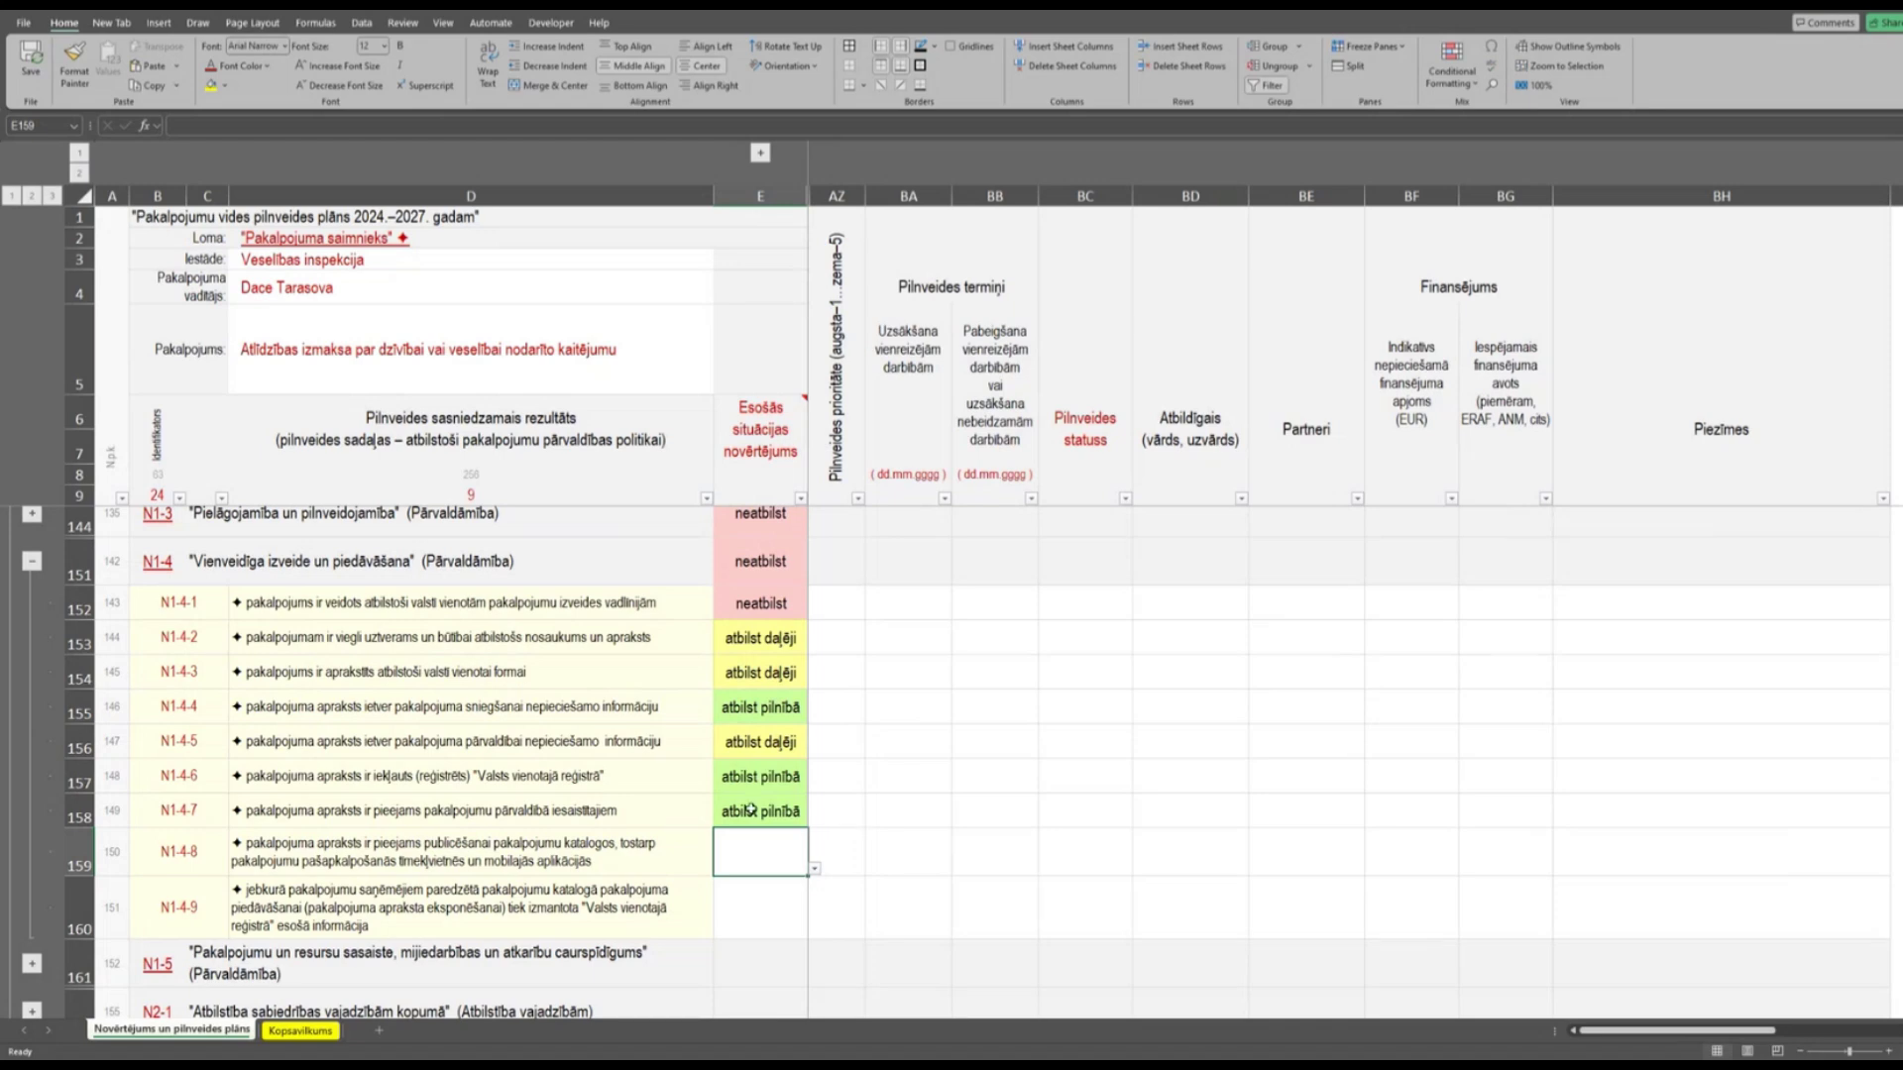
left_click(815, 869)
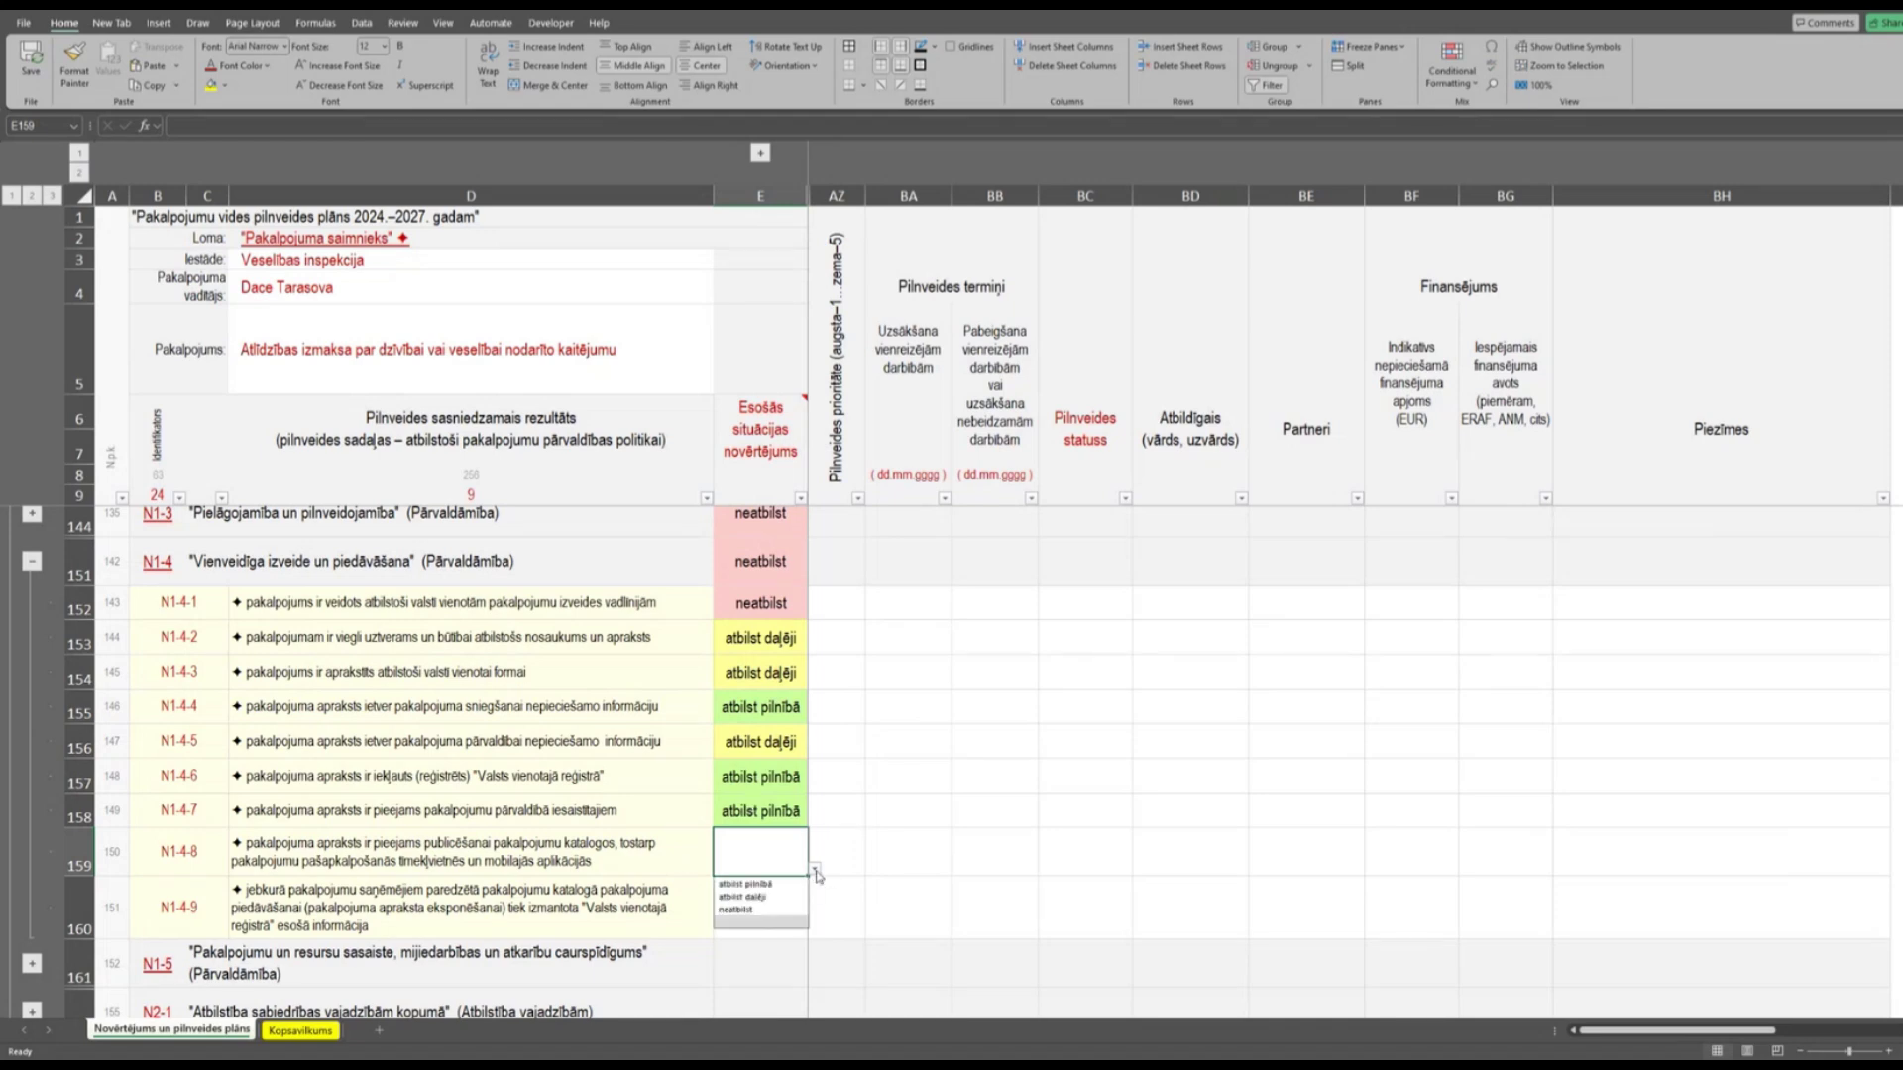
left_click(741, 885)
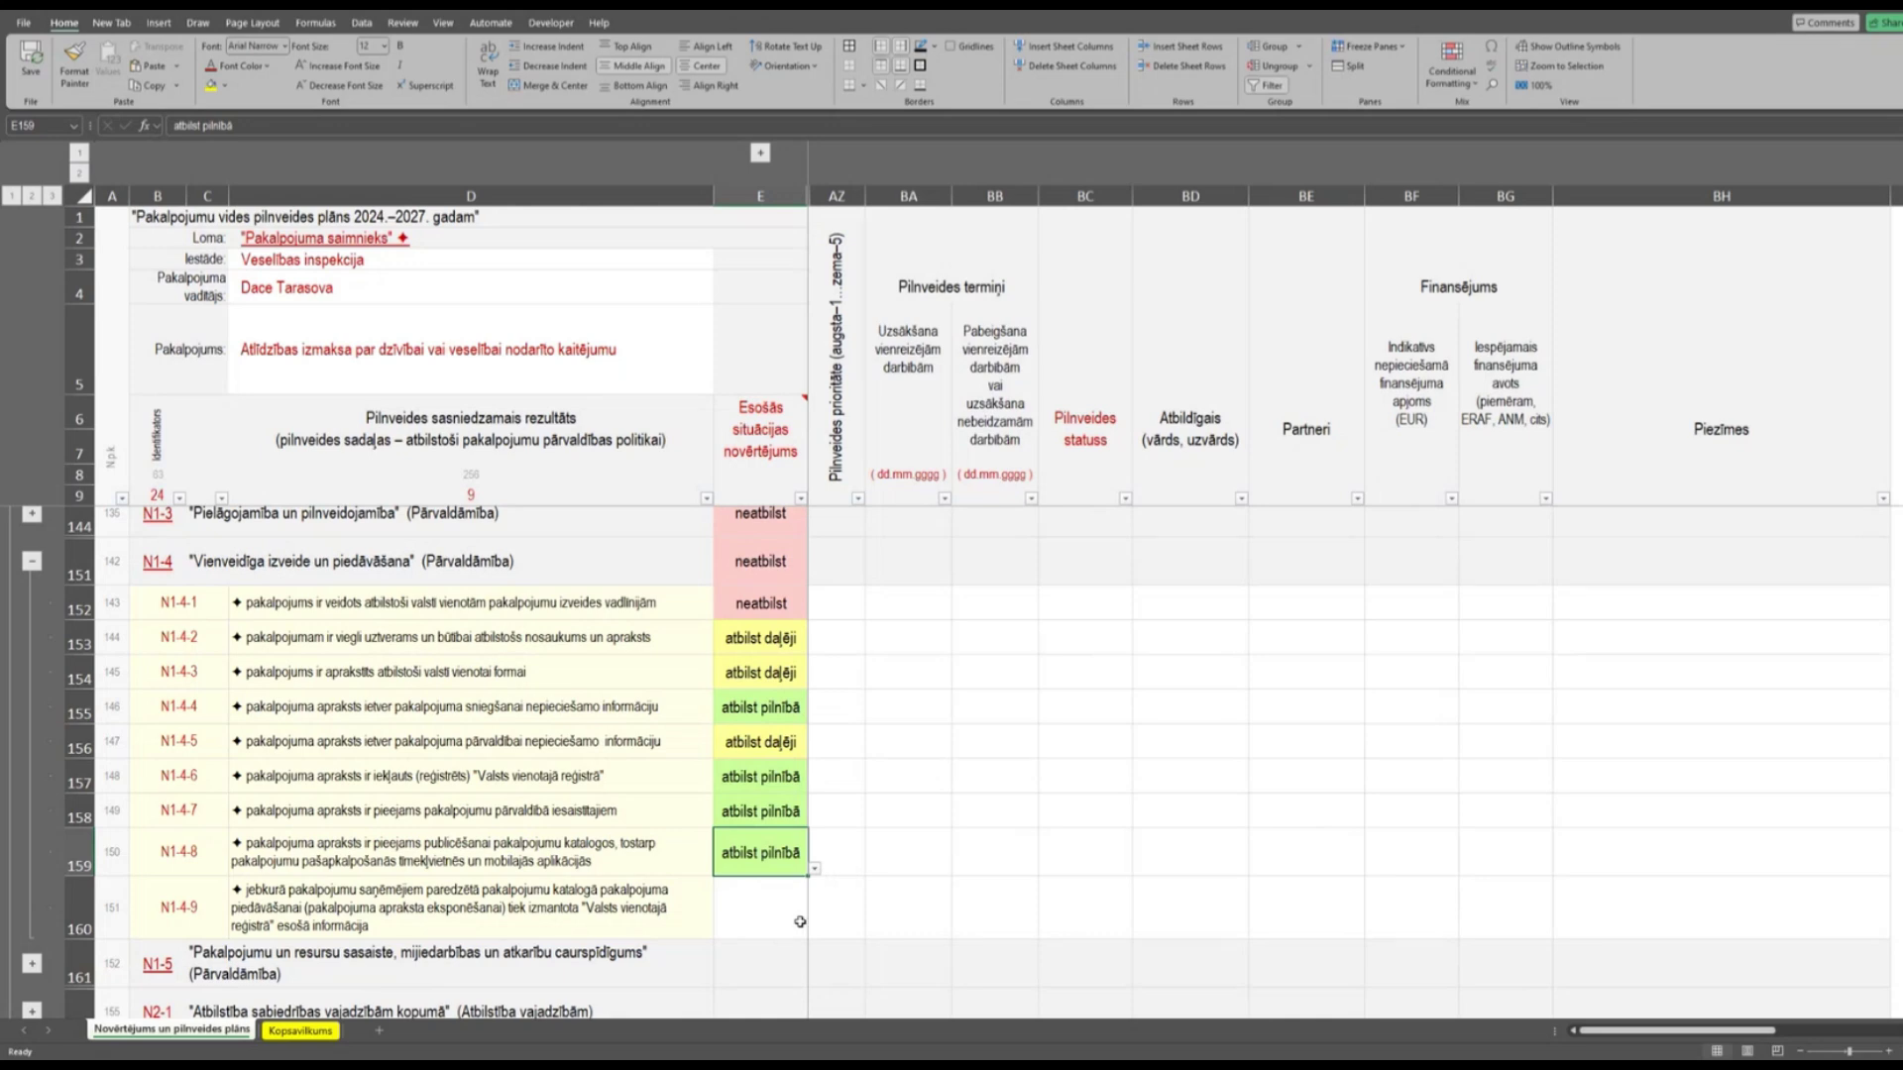
Rate criterion N1-4-9 on service catalogues using the information in the "Valsts vienotajā reģistrā" as "atbilst pilnībā".
left_click(616, 921)
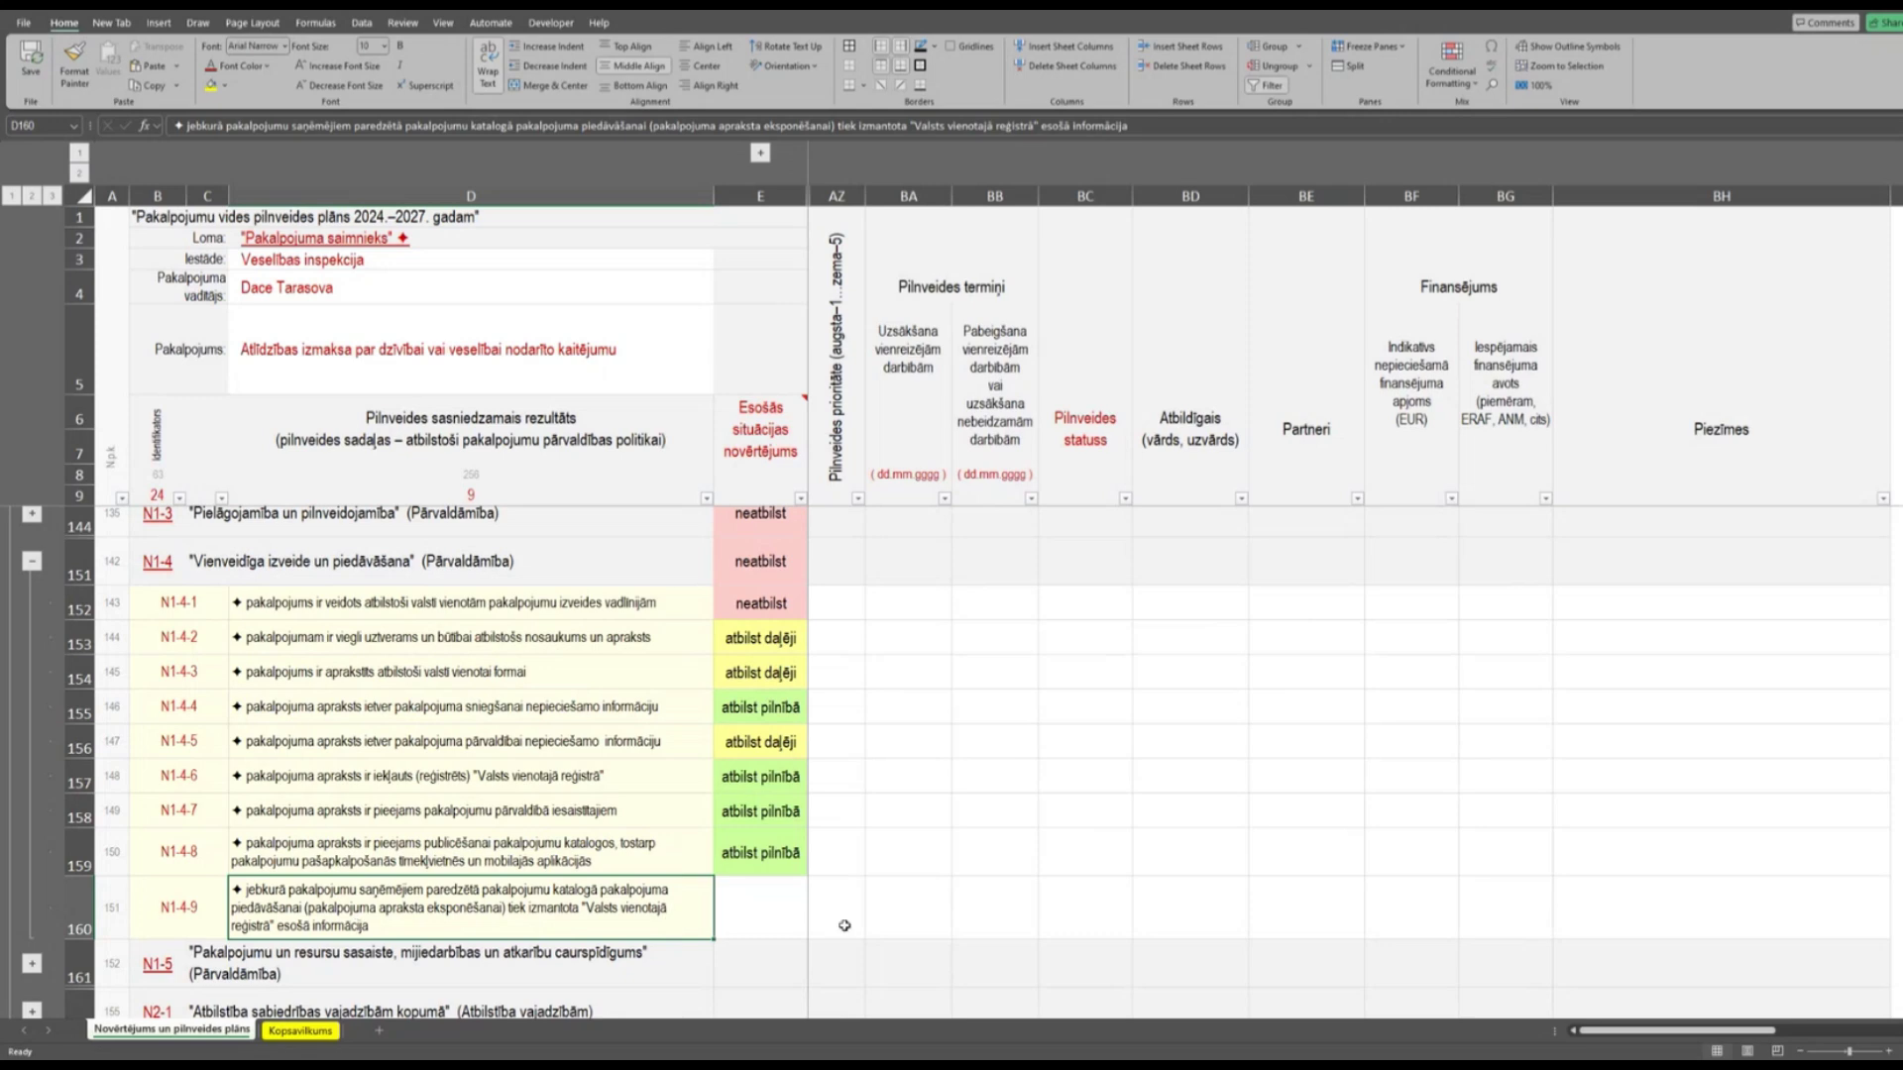
left_click(729, 904)
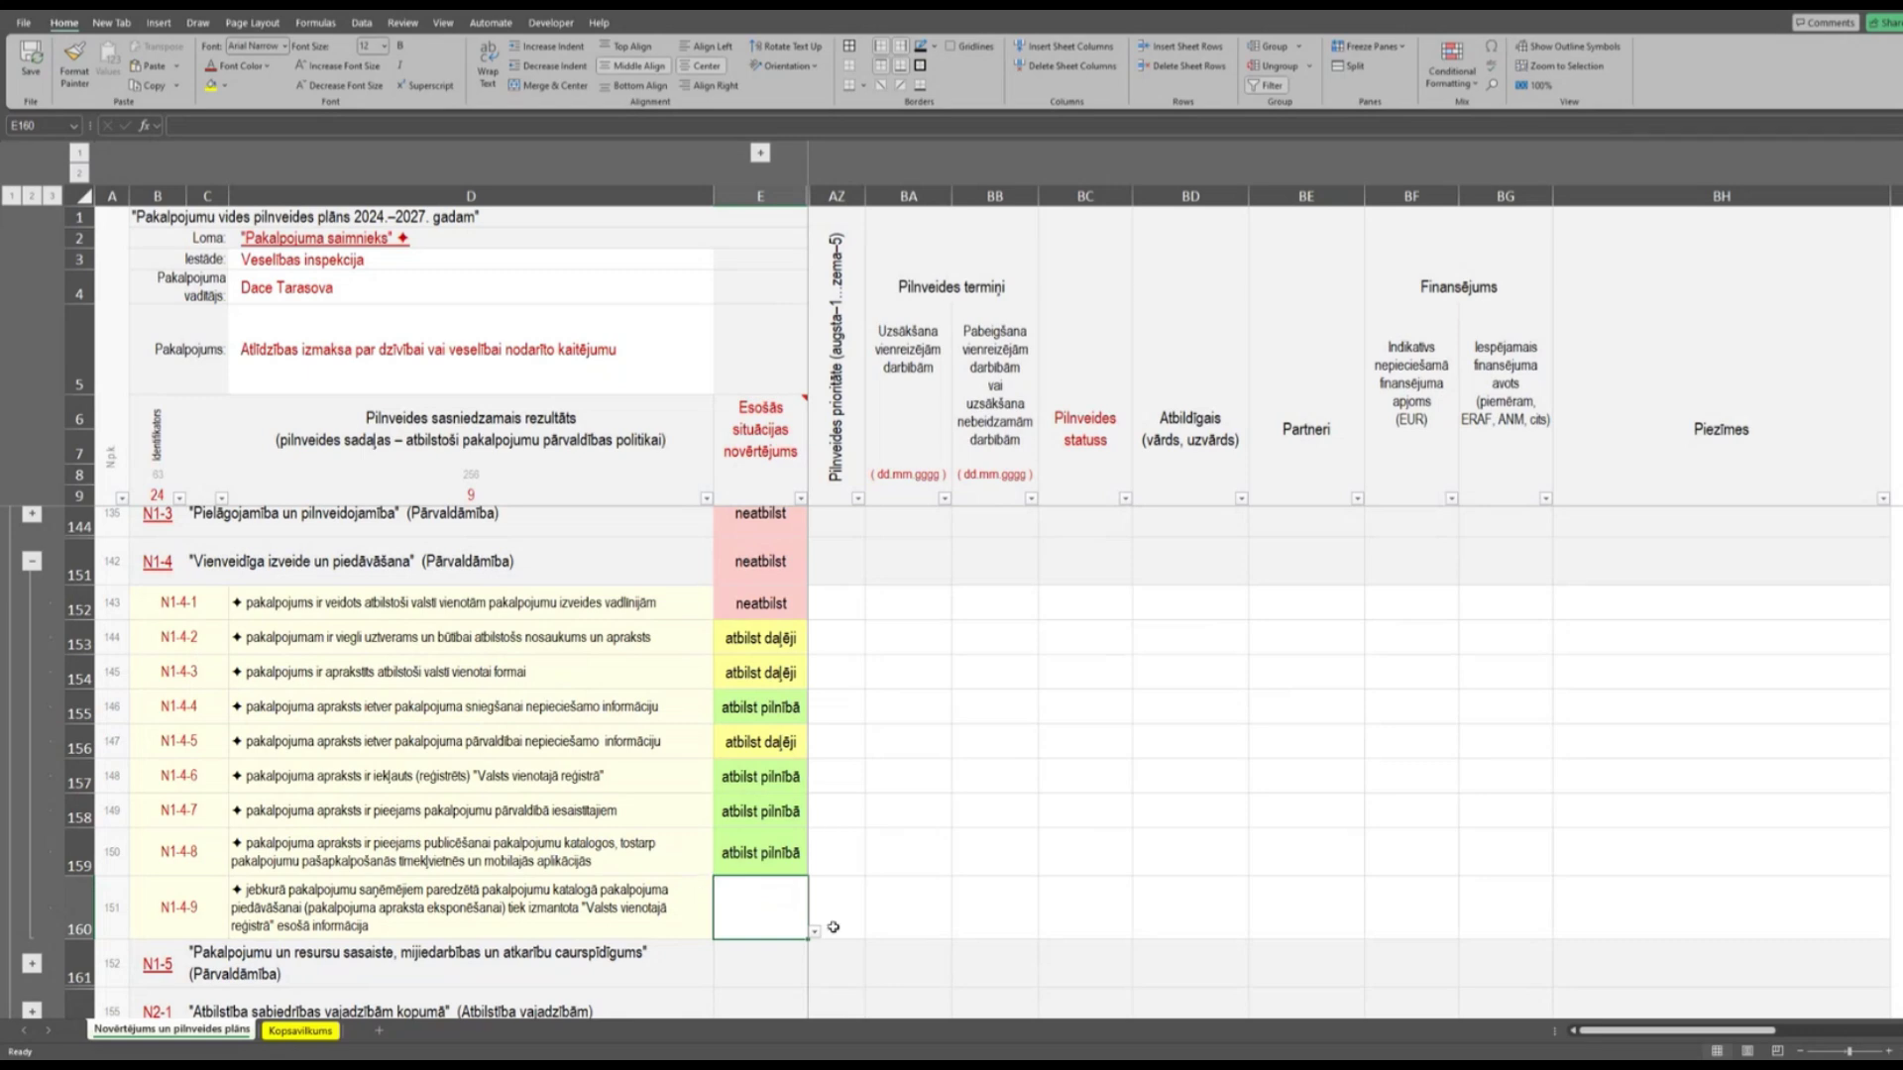
left_click(814, 932)
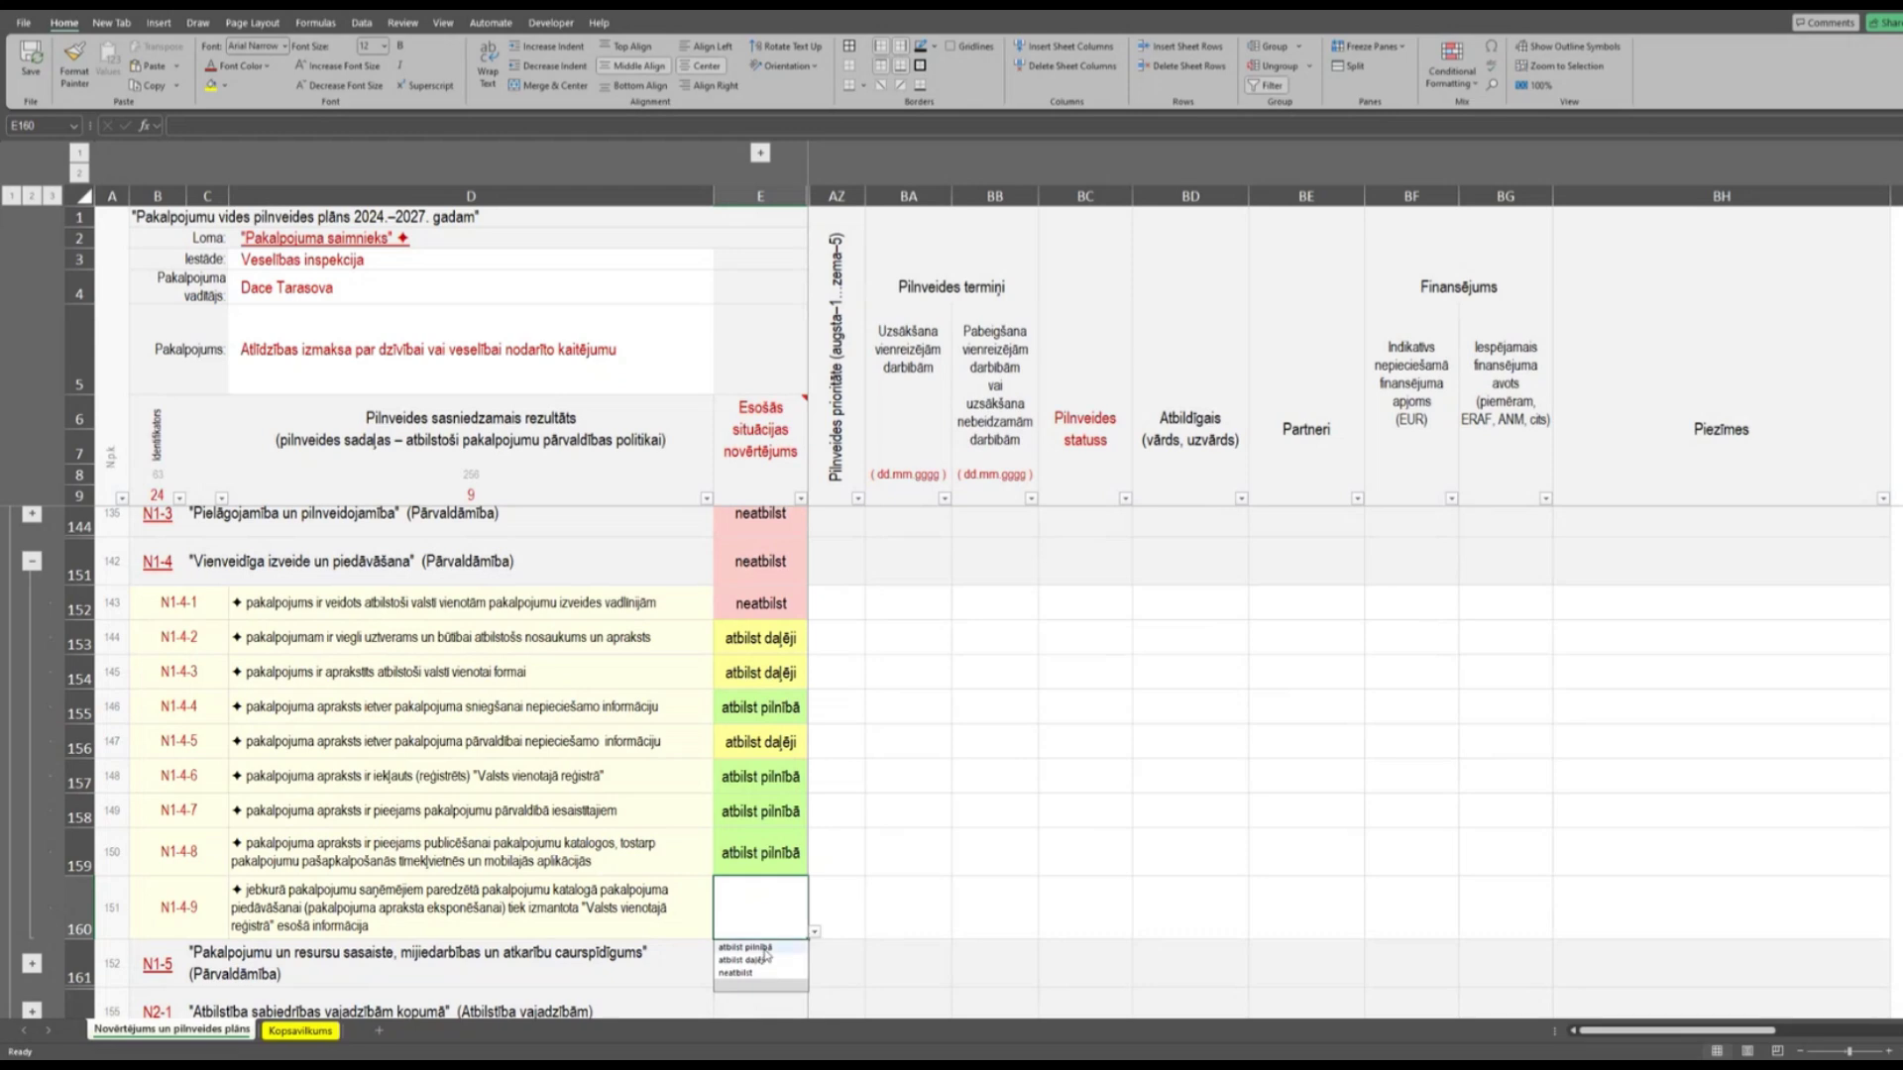
left_click(763, 948)
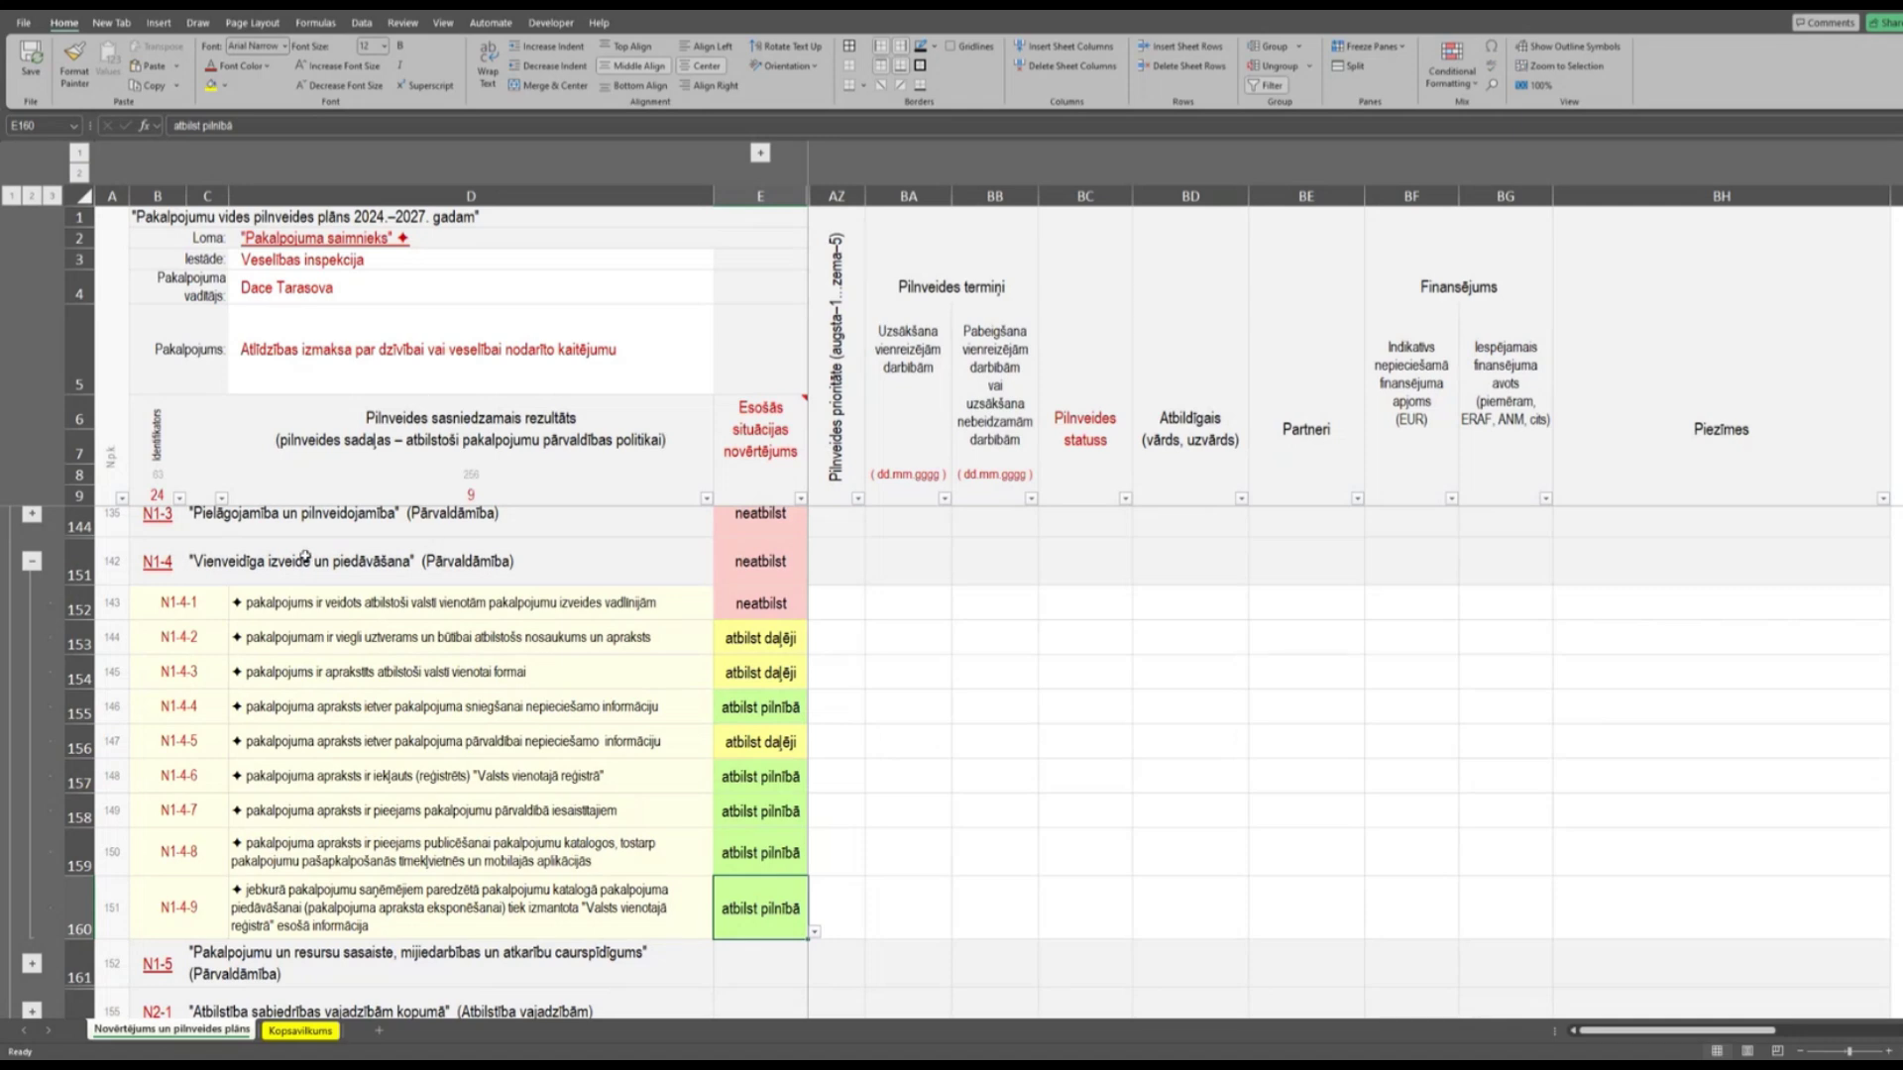
Collapse the N1-4 criteria group and expand N1-5 "Pakalpojumu un resursu sasaiste, mijiedarbības un atkarību caurspīdīgums".
left_click(32, 562)
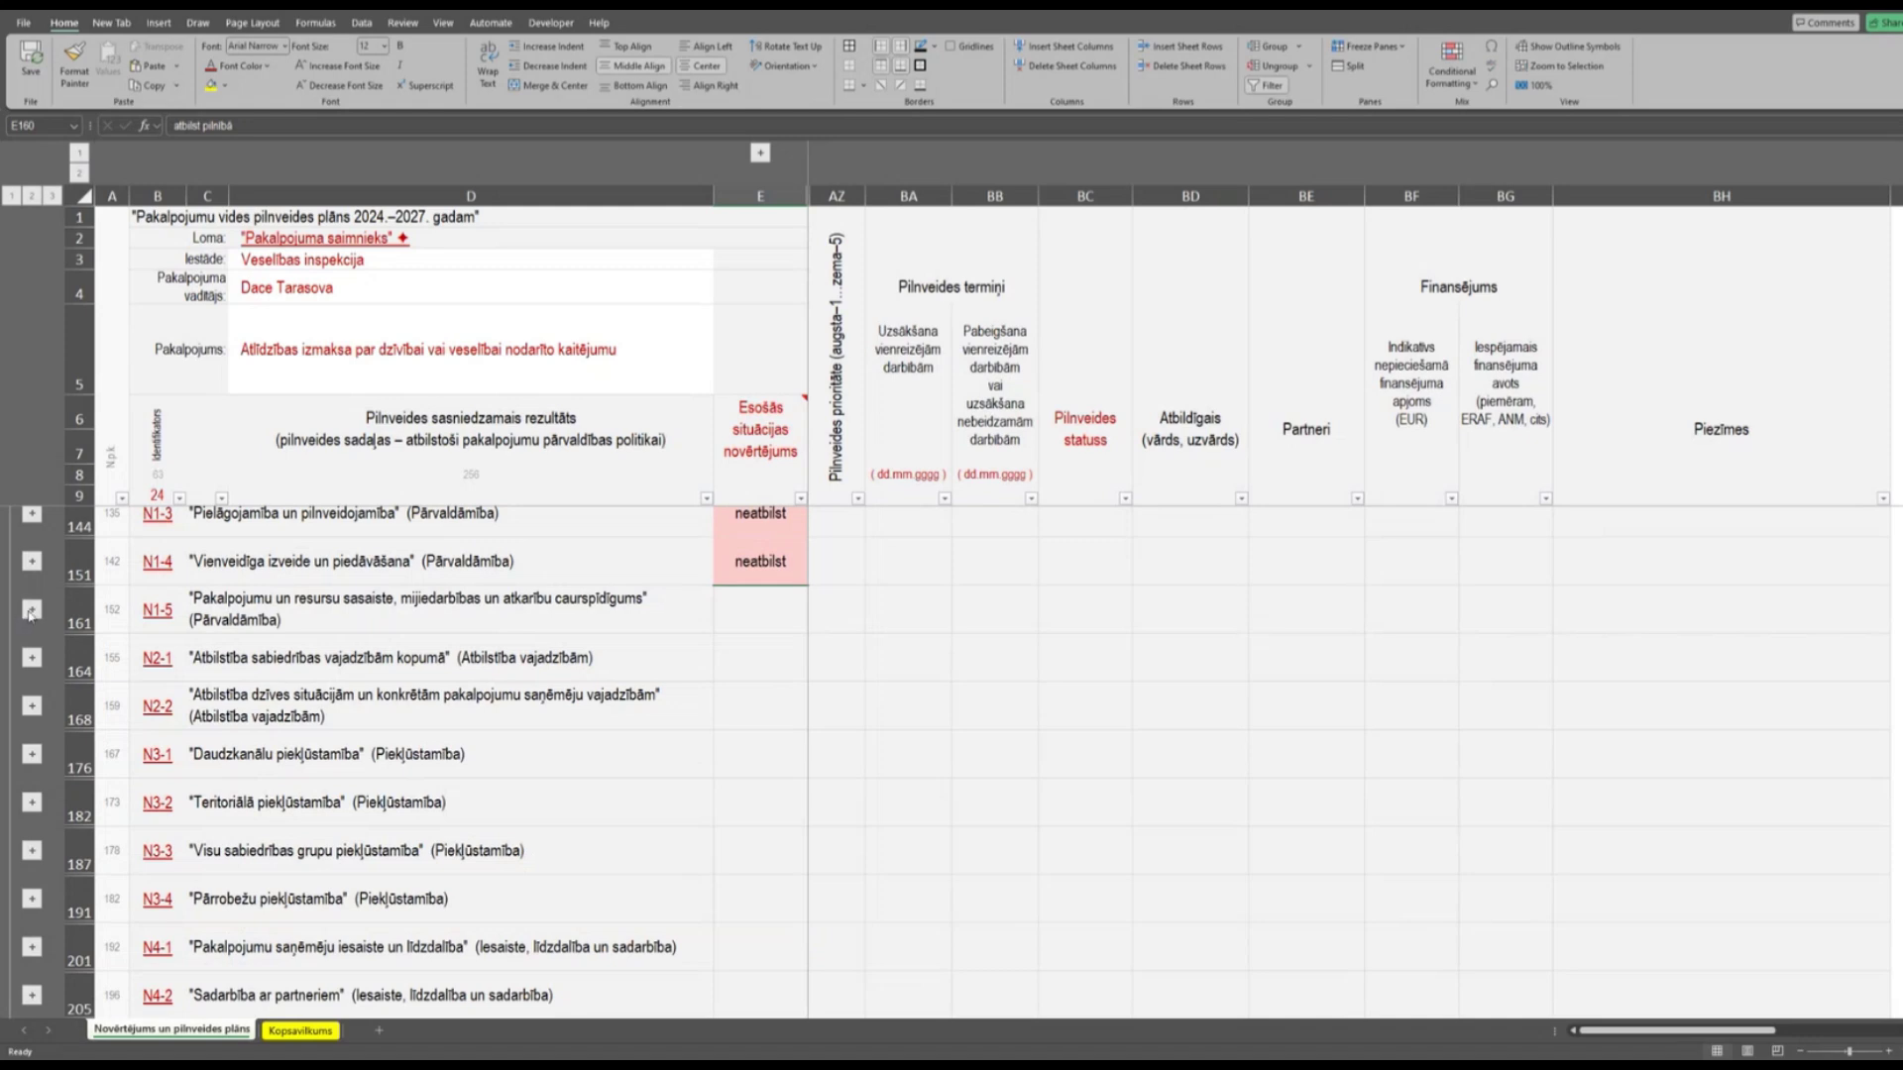
left_click(32, 610)
left_click(321, 598)
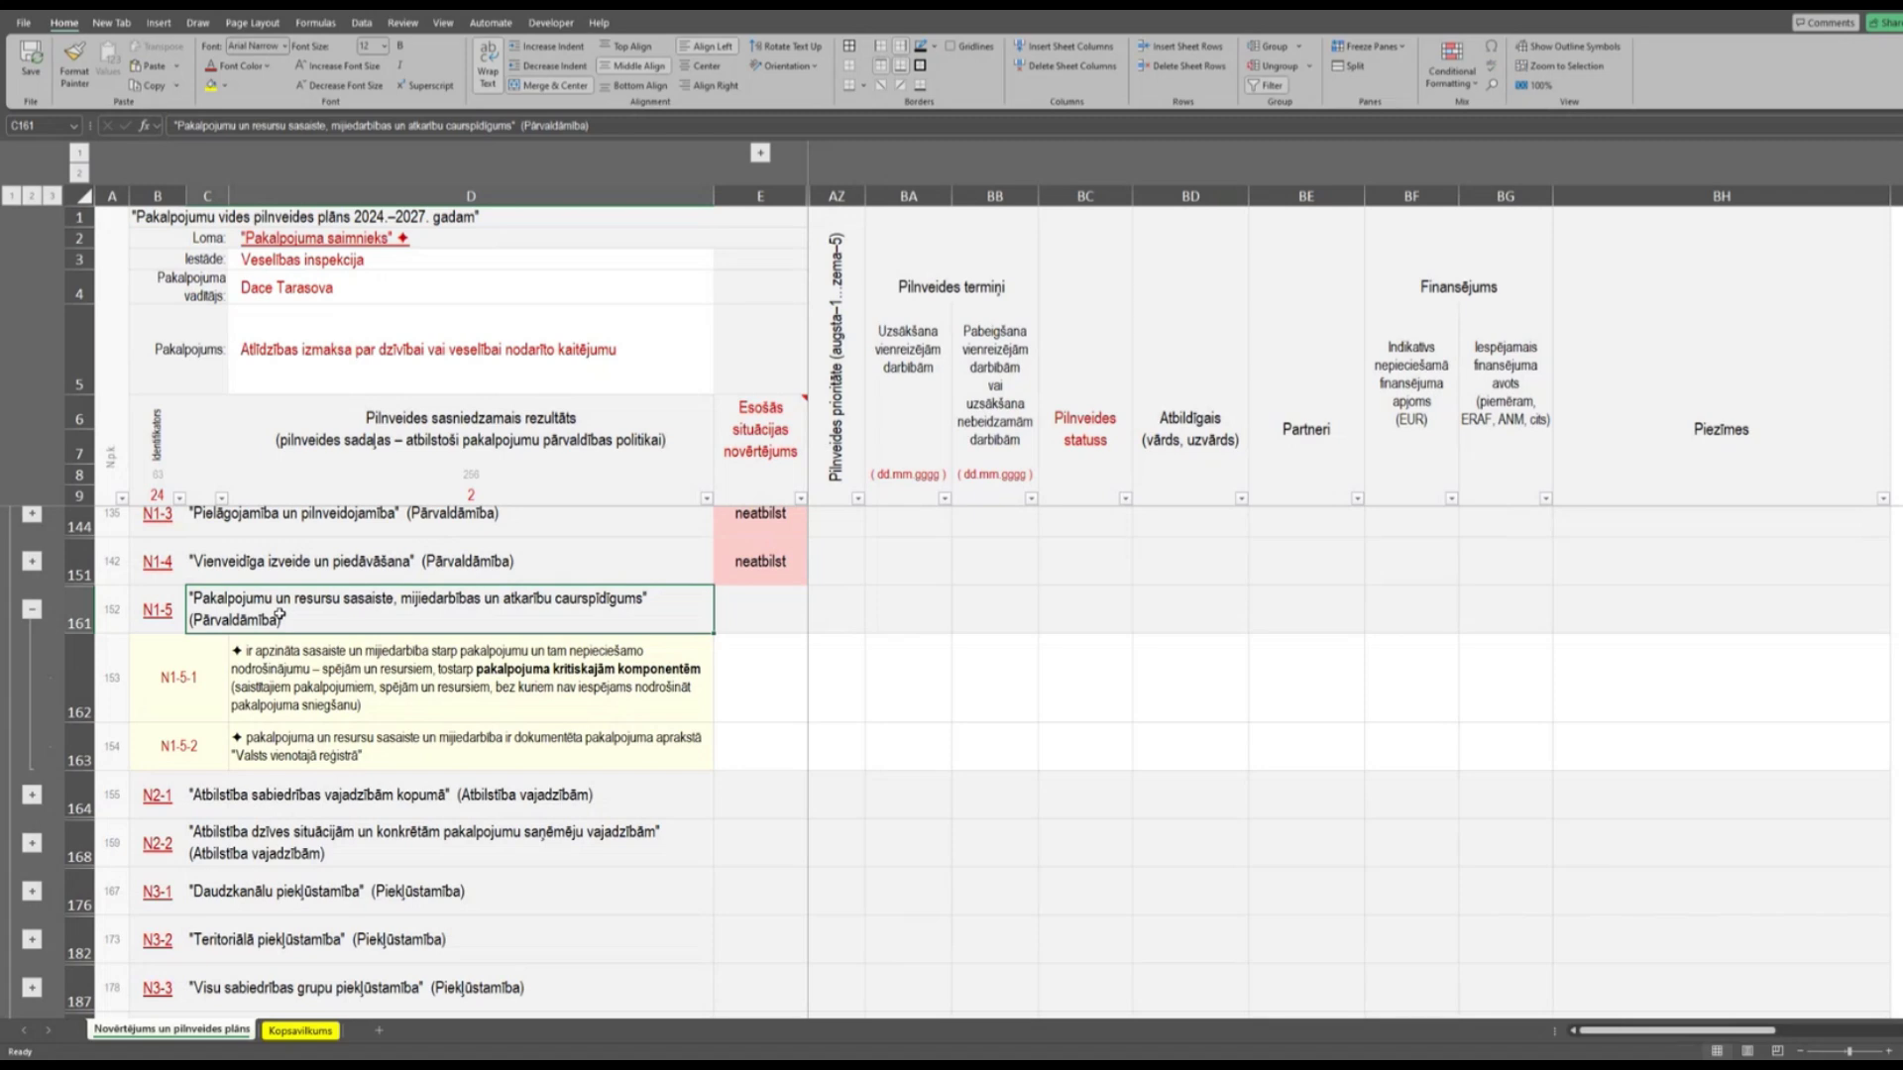
Rate criterion N1-5-1 on awareness of the links between the service and its required capabilities and resources as "neatbilst".
left_click(411, 686)
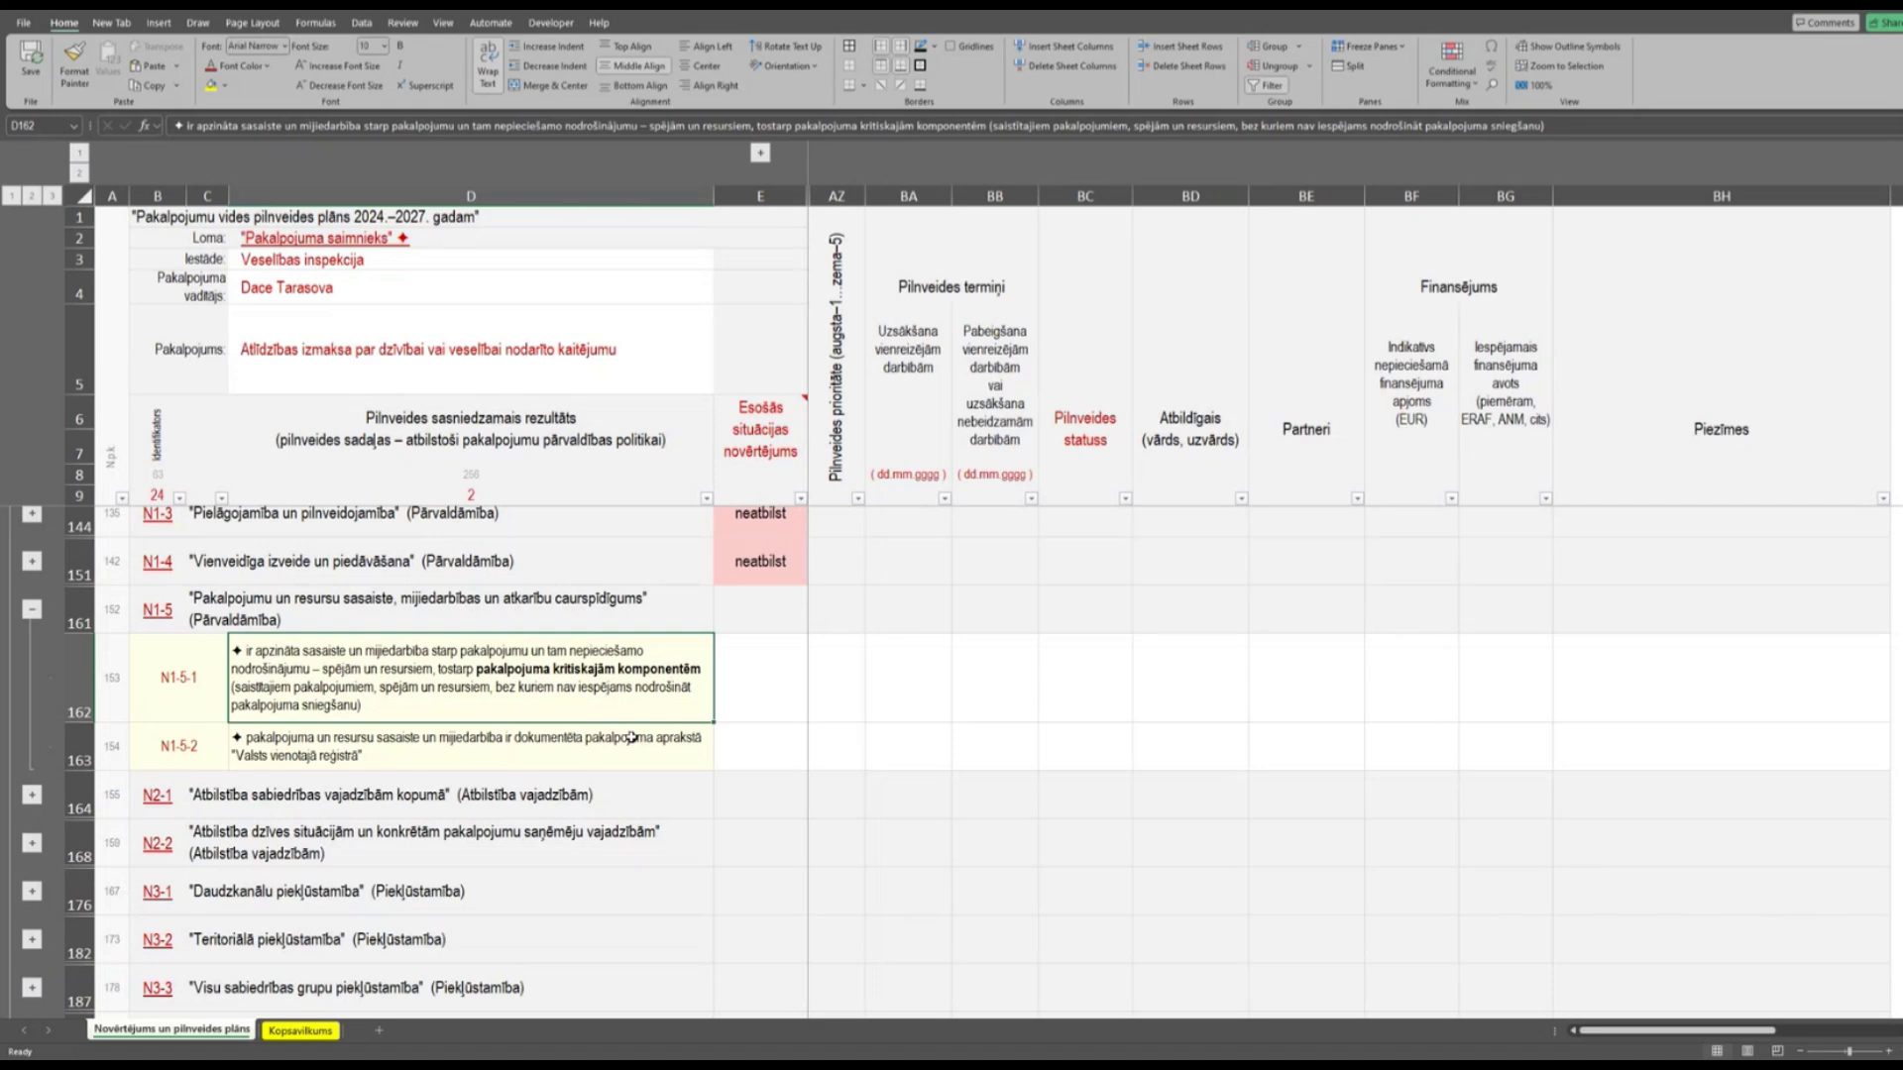
left_click(745, 702)
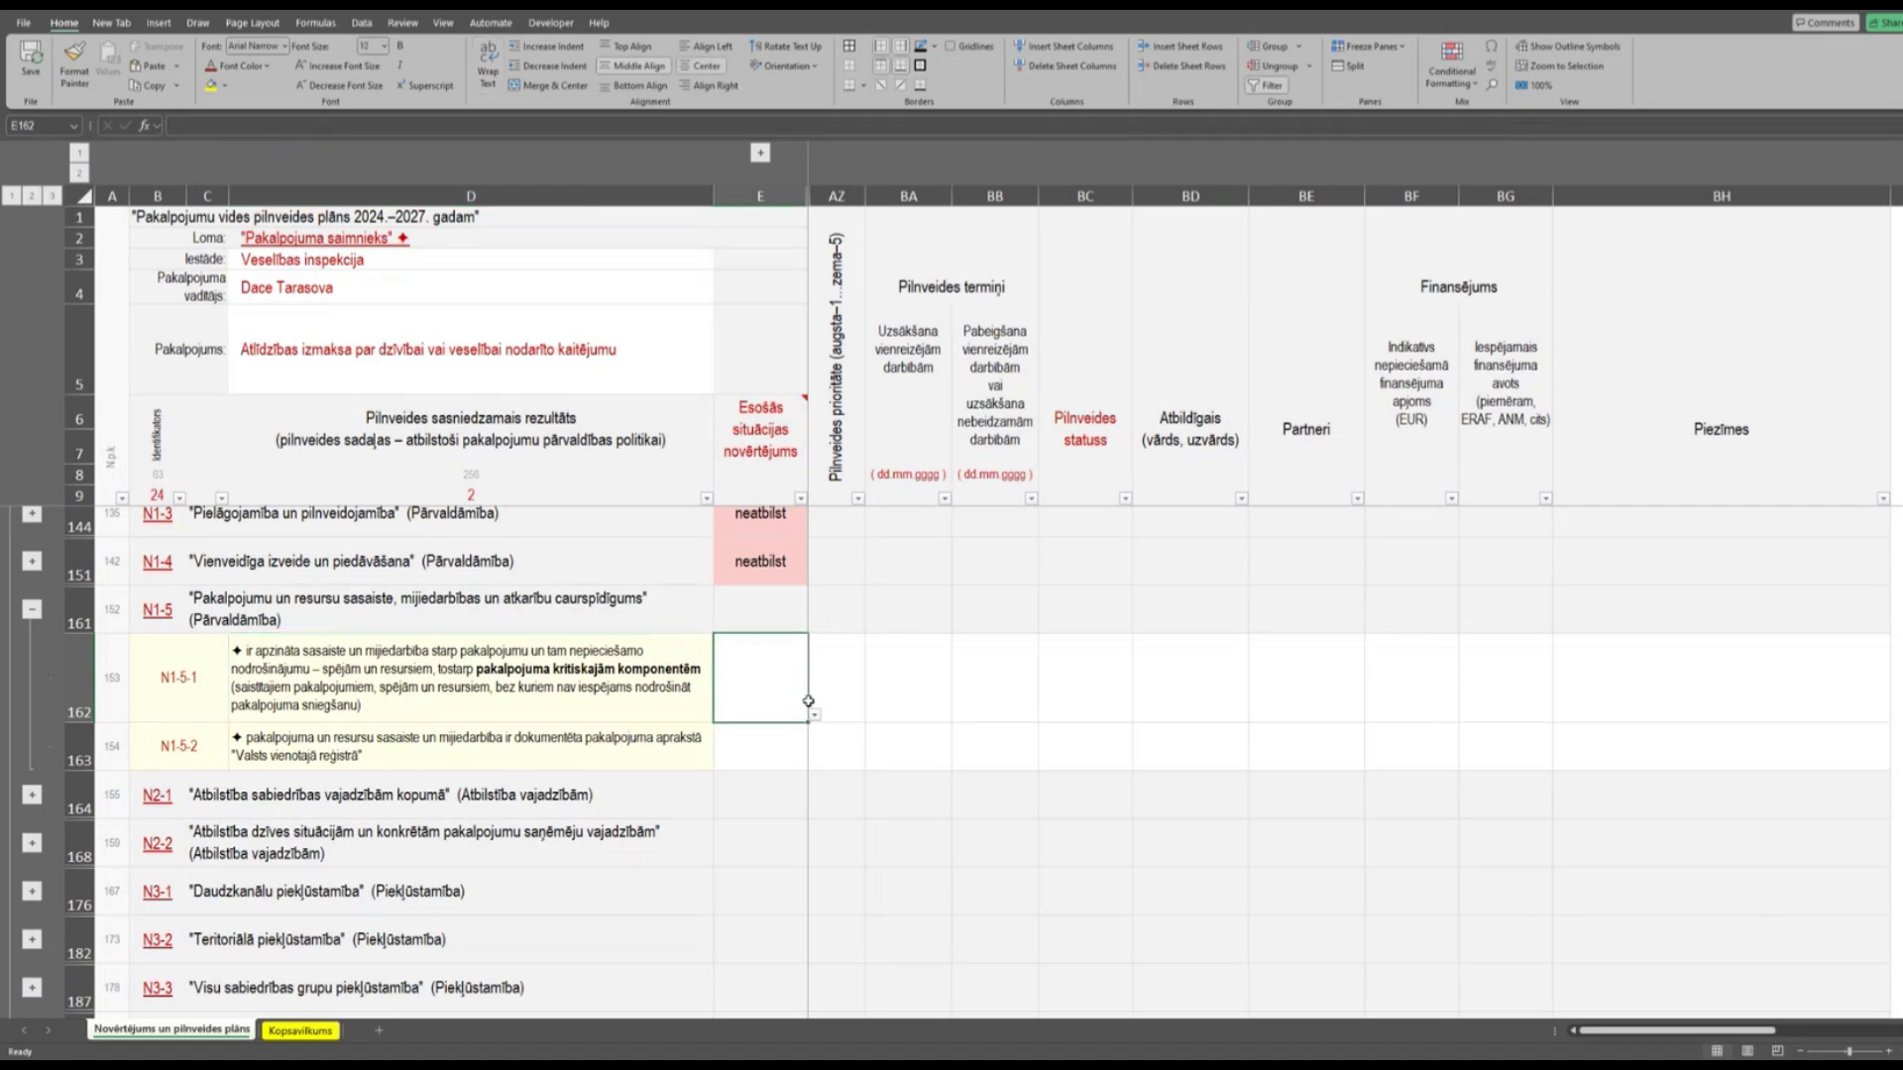
left_click(816, 719)
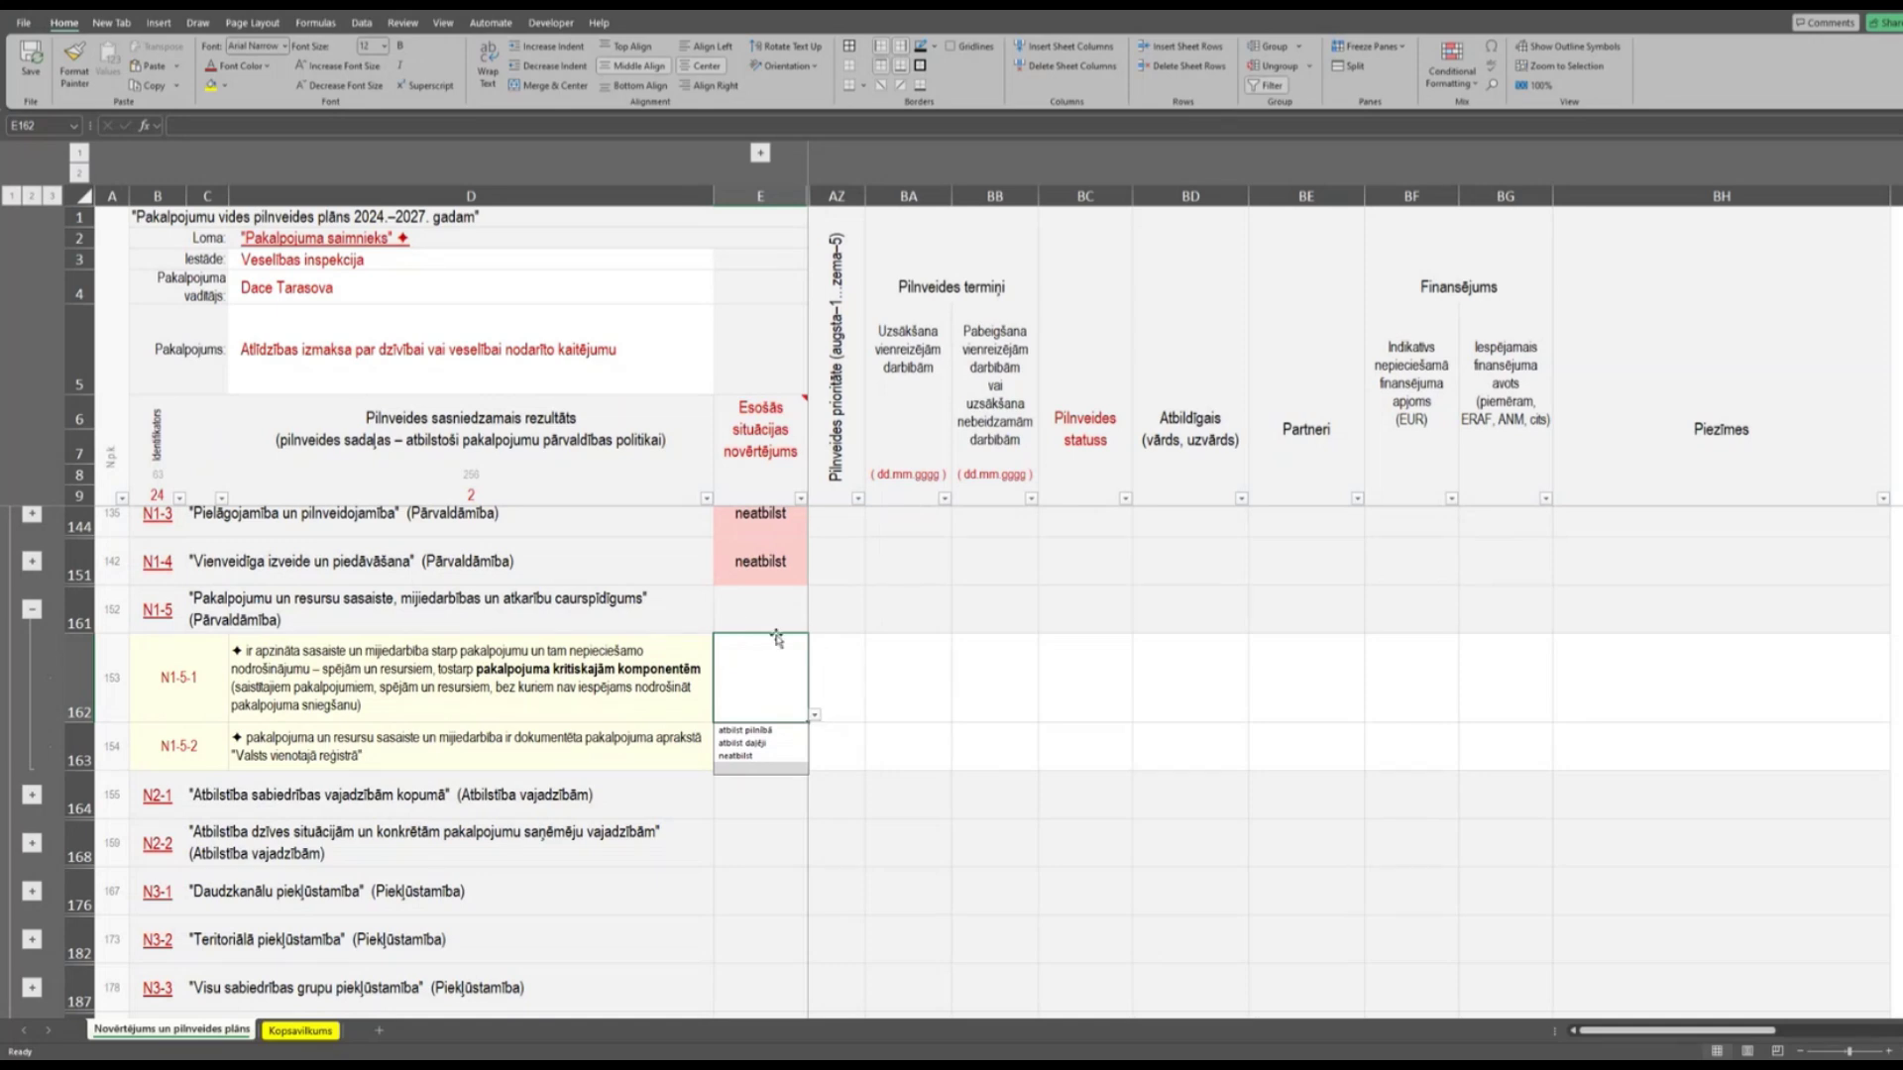
left_click(768, 758)
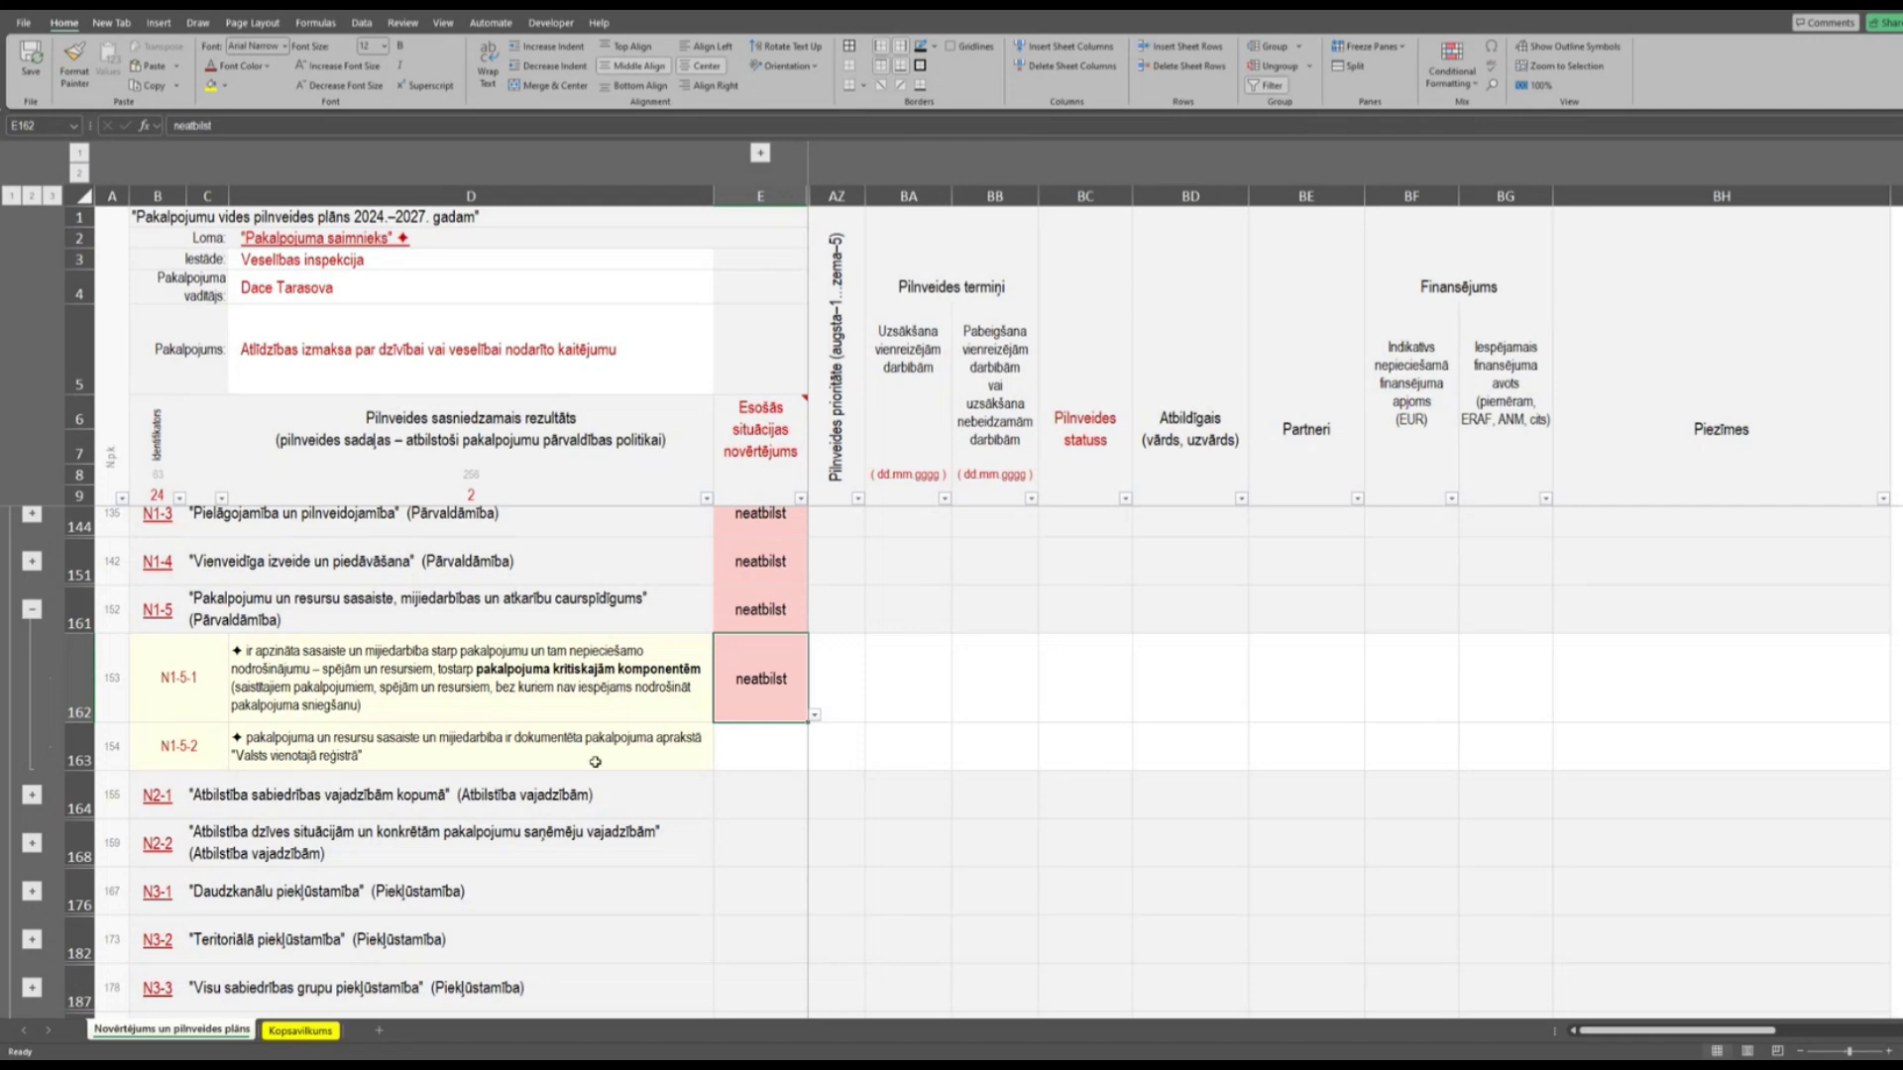
Rate criterion N1-5-2 on service and resource links being documented in the service description as "neatbilst".
left_click(463, 754)
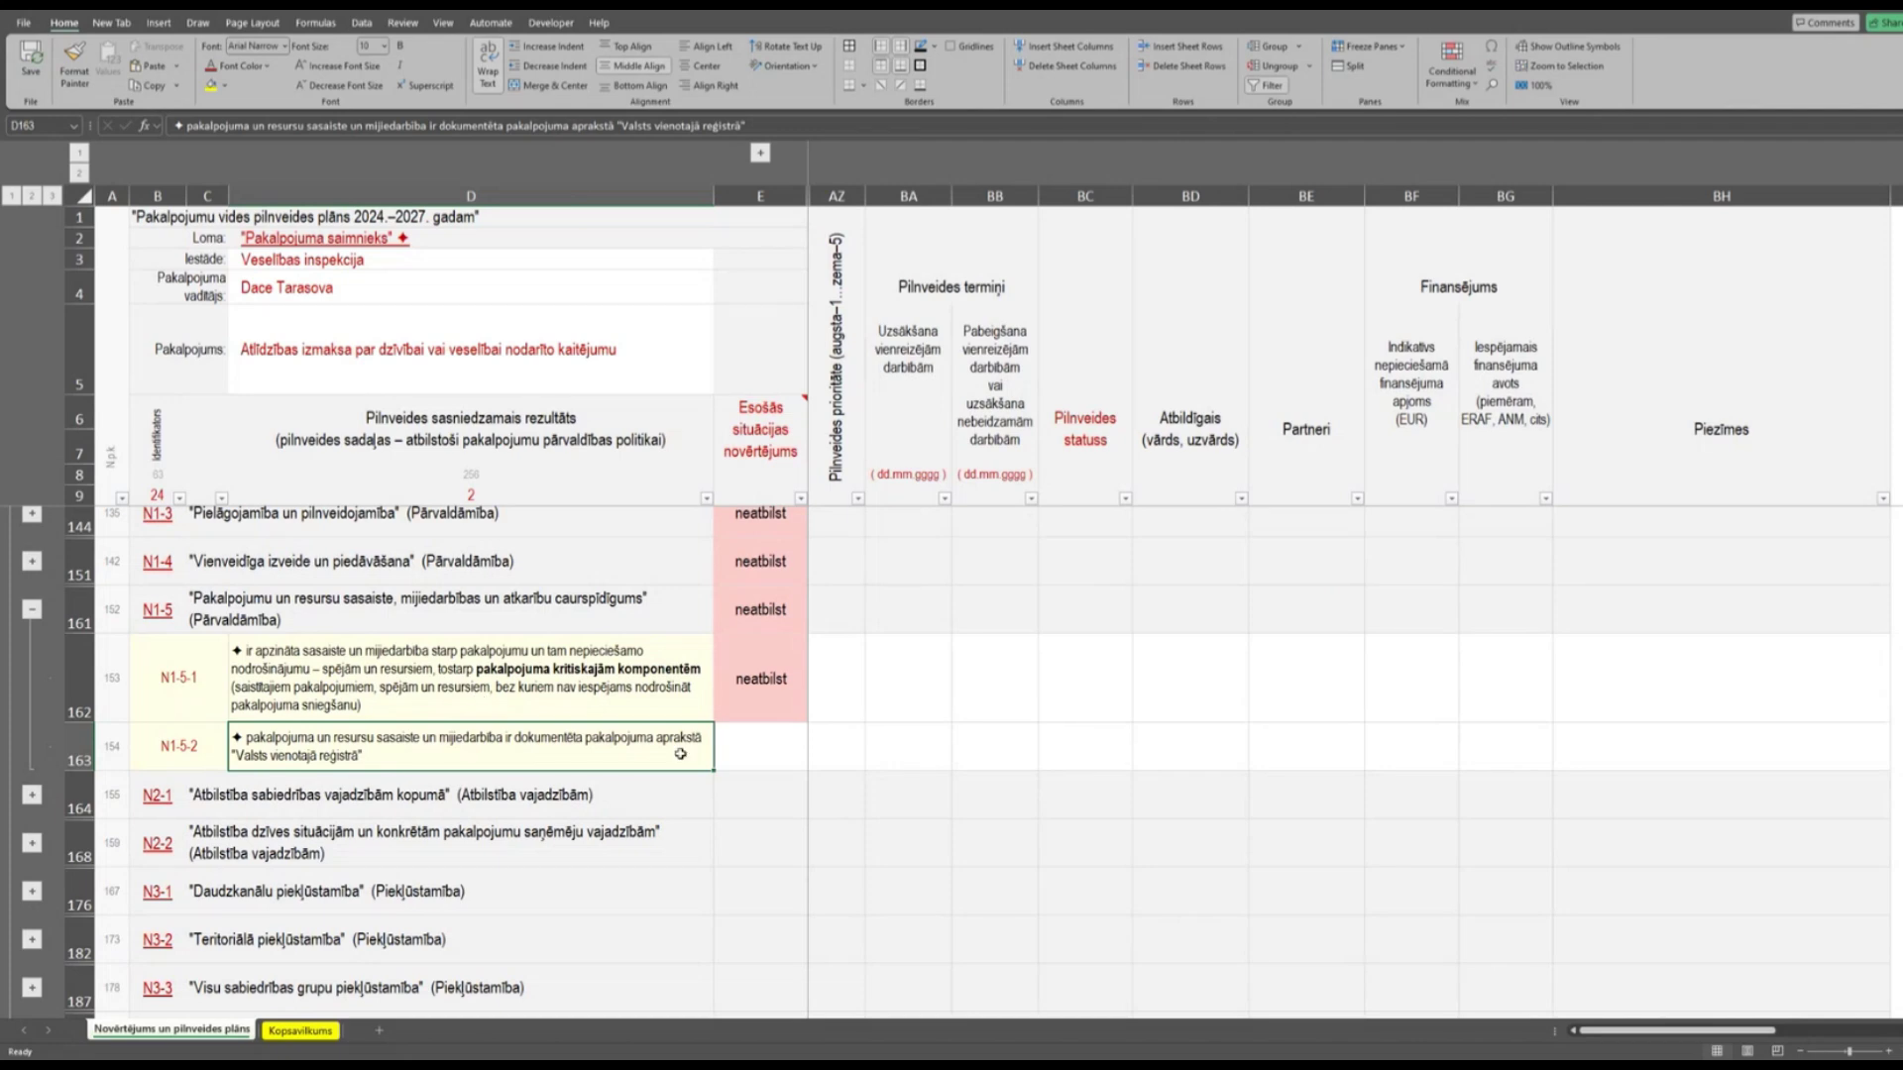
left_click(756, 746)
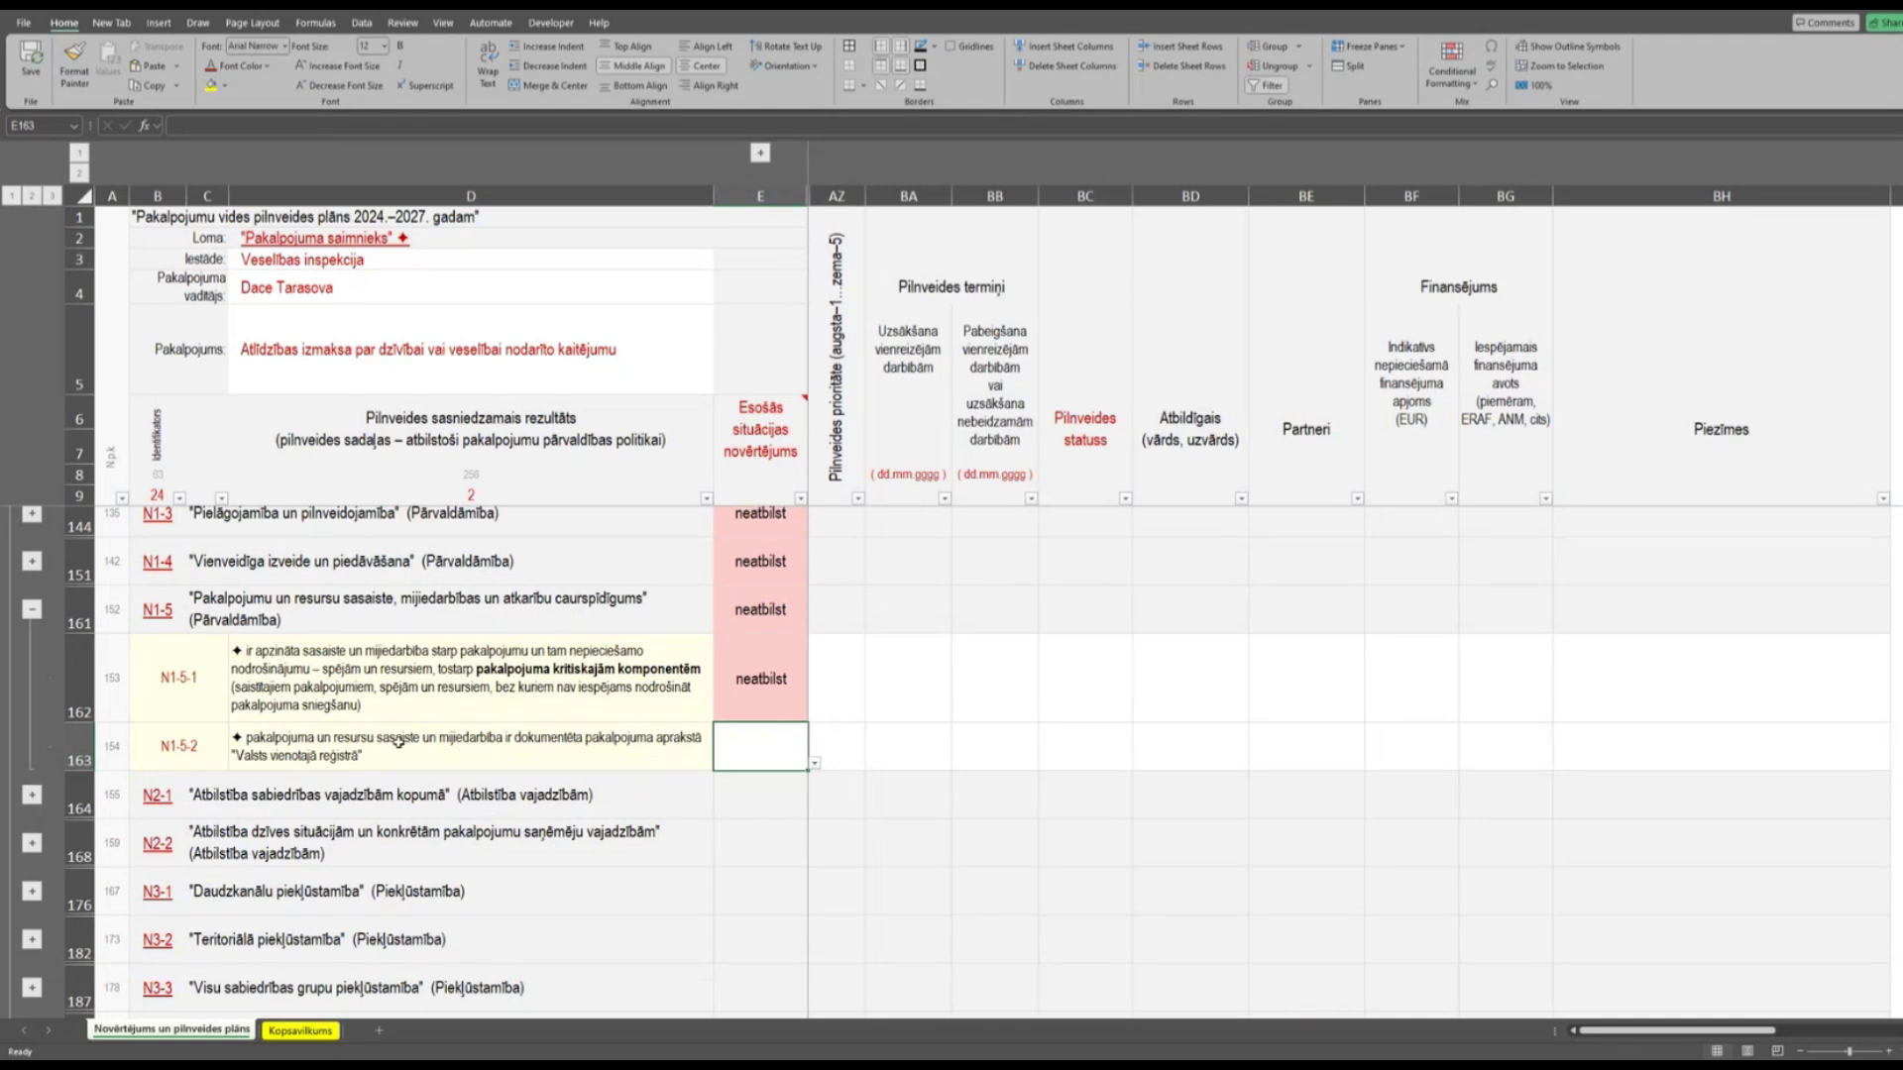
left_click(814, 766)
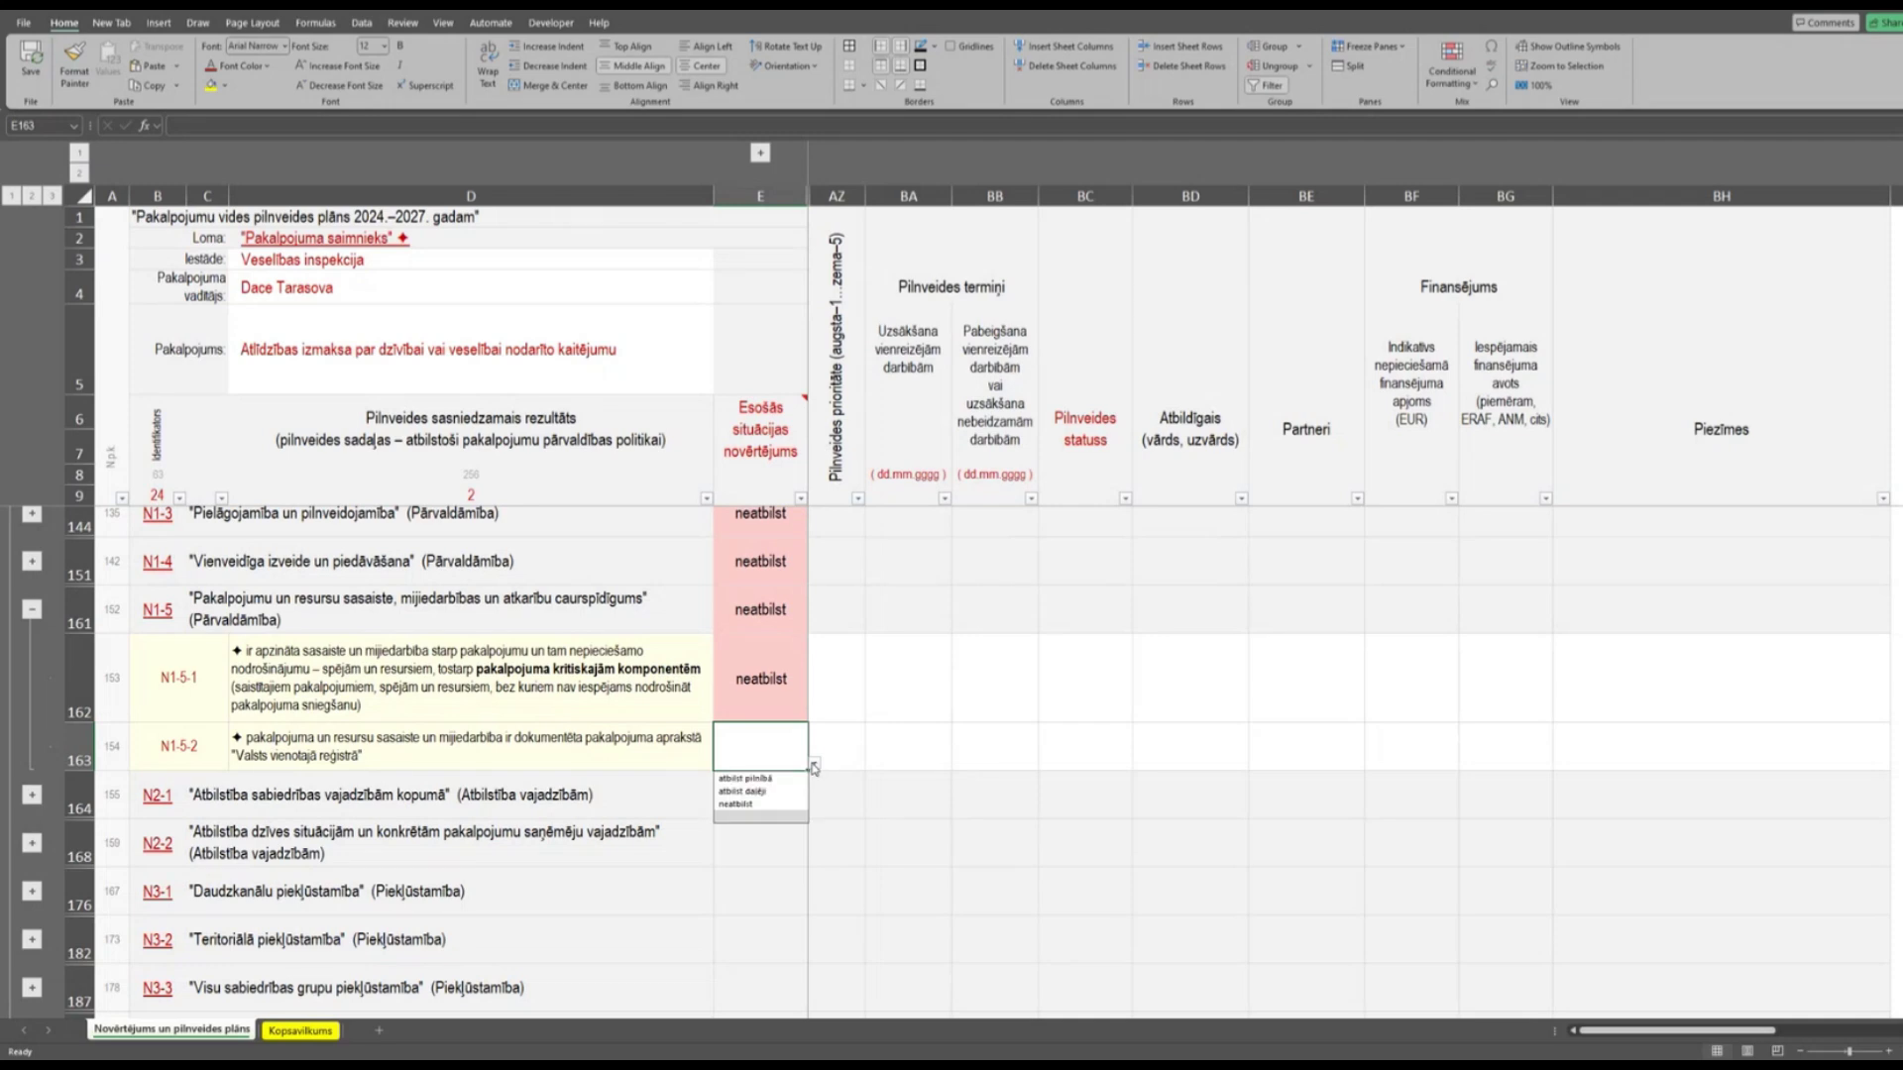
left_click(745, 805)
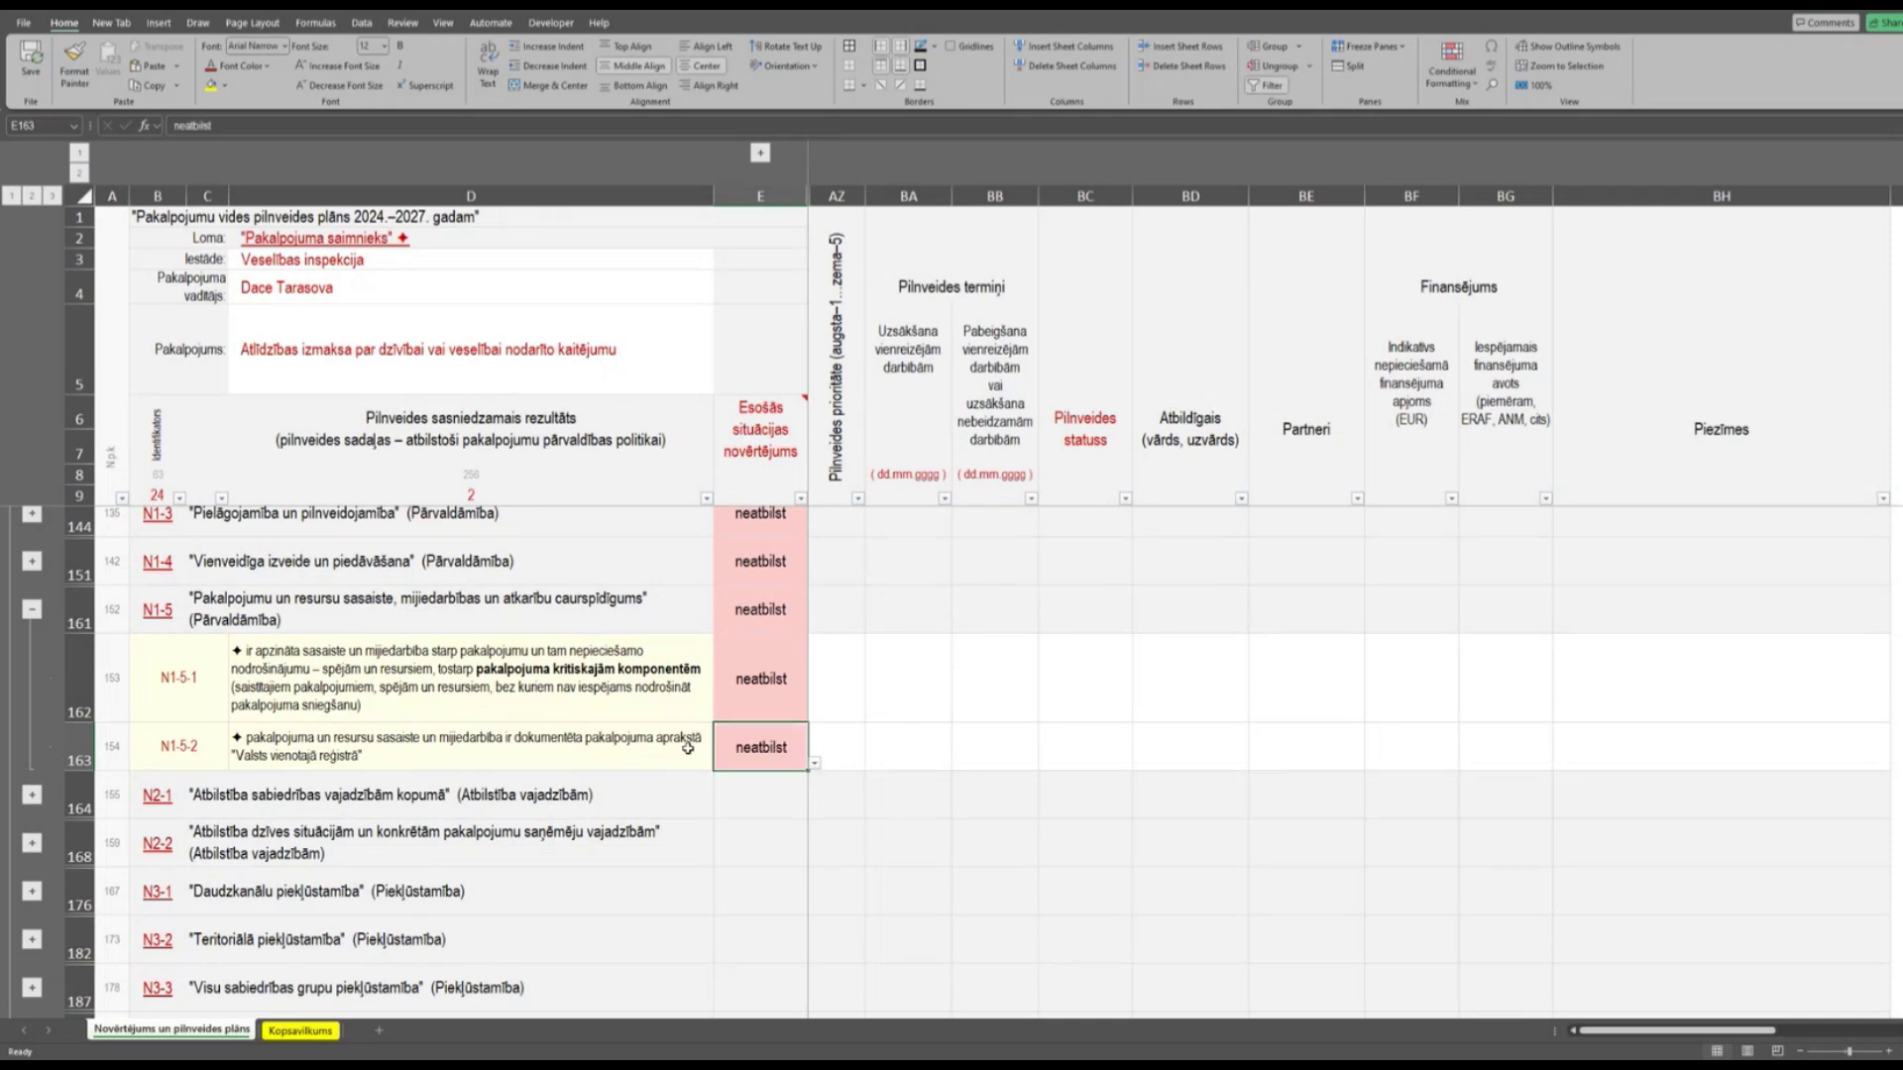
Change the rating of criterion N1-5-1 on awareness of service and resource links to "atbilst daļēji".
left_click(685, 746)
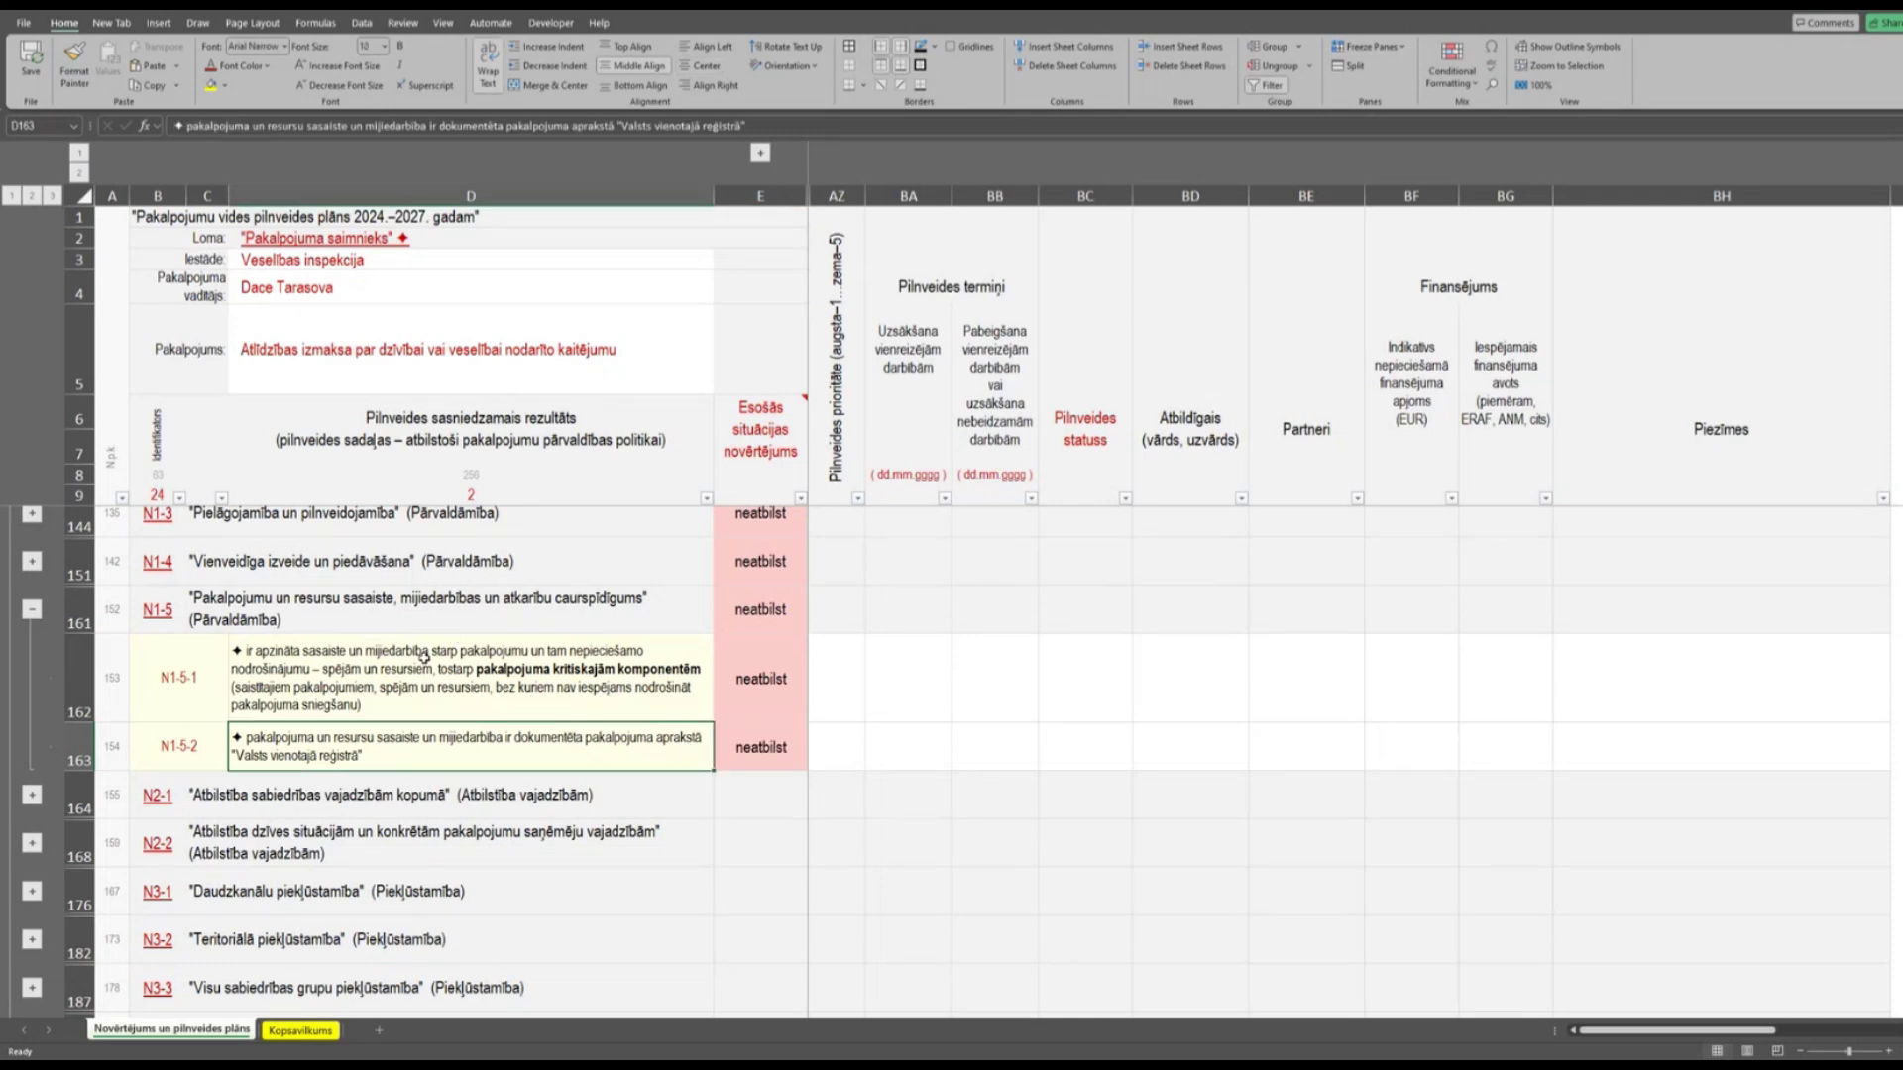
left_click(744, 679)
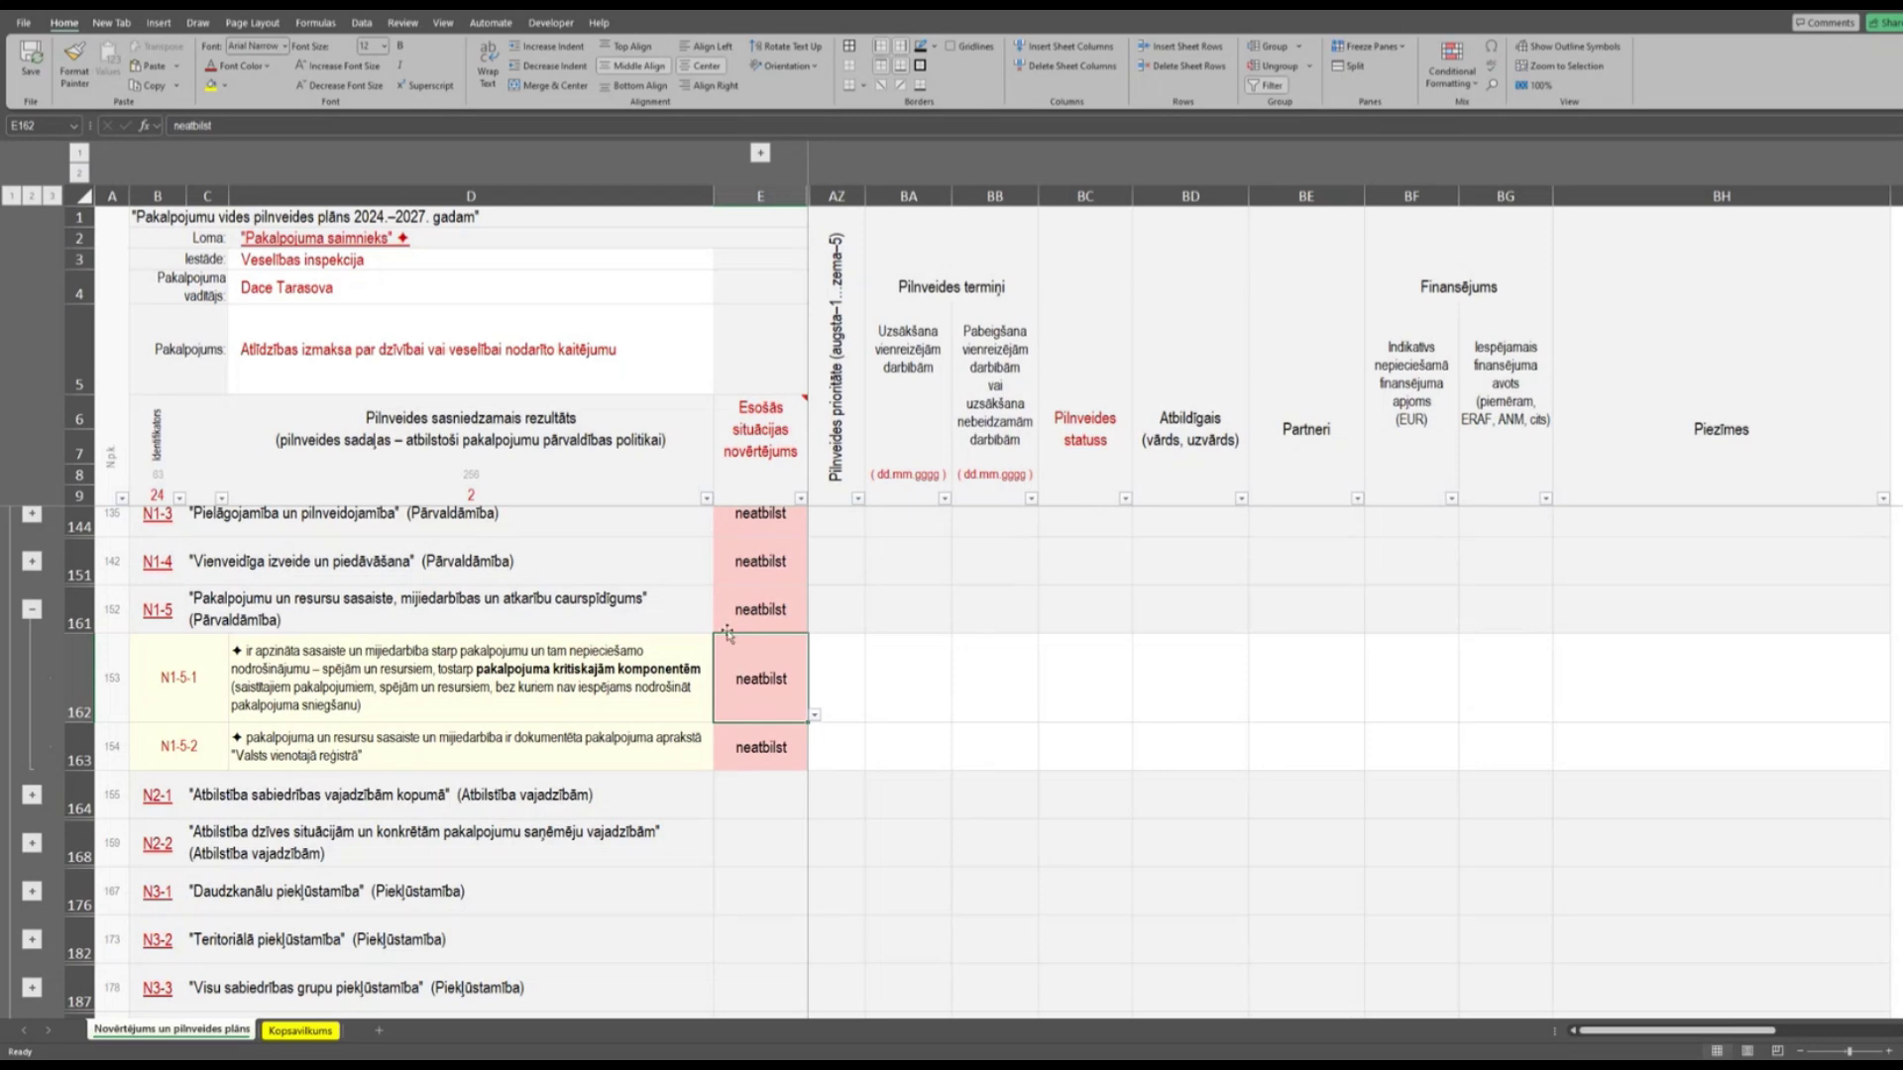
left_click(817, 720)
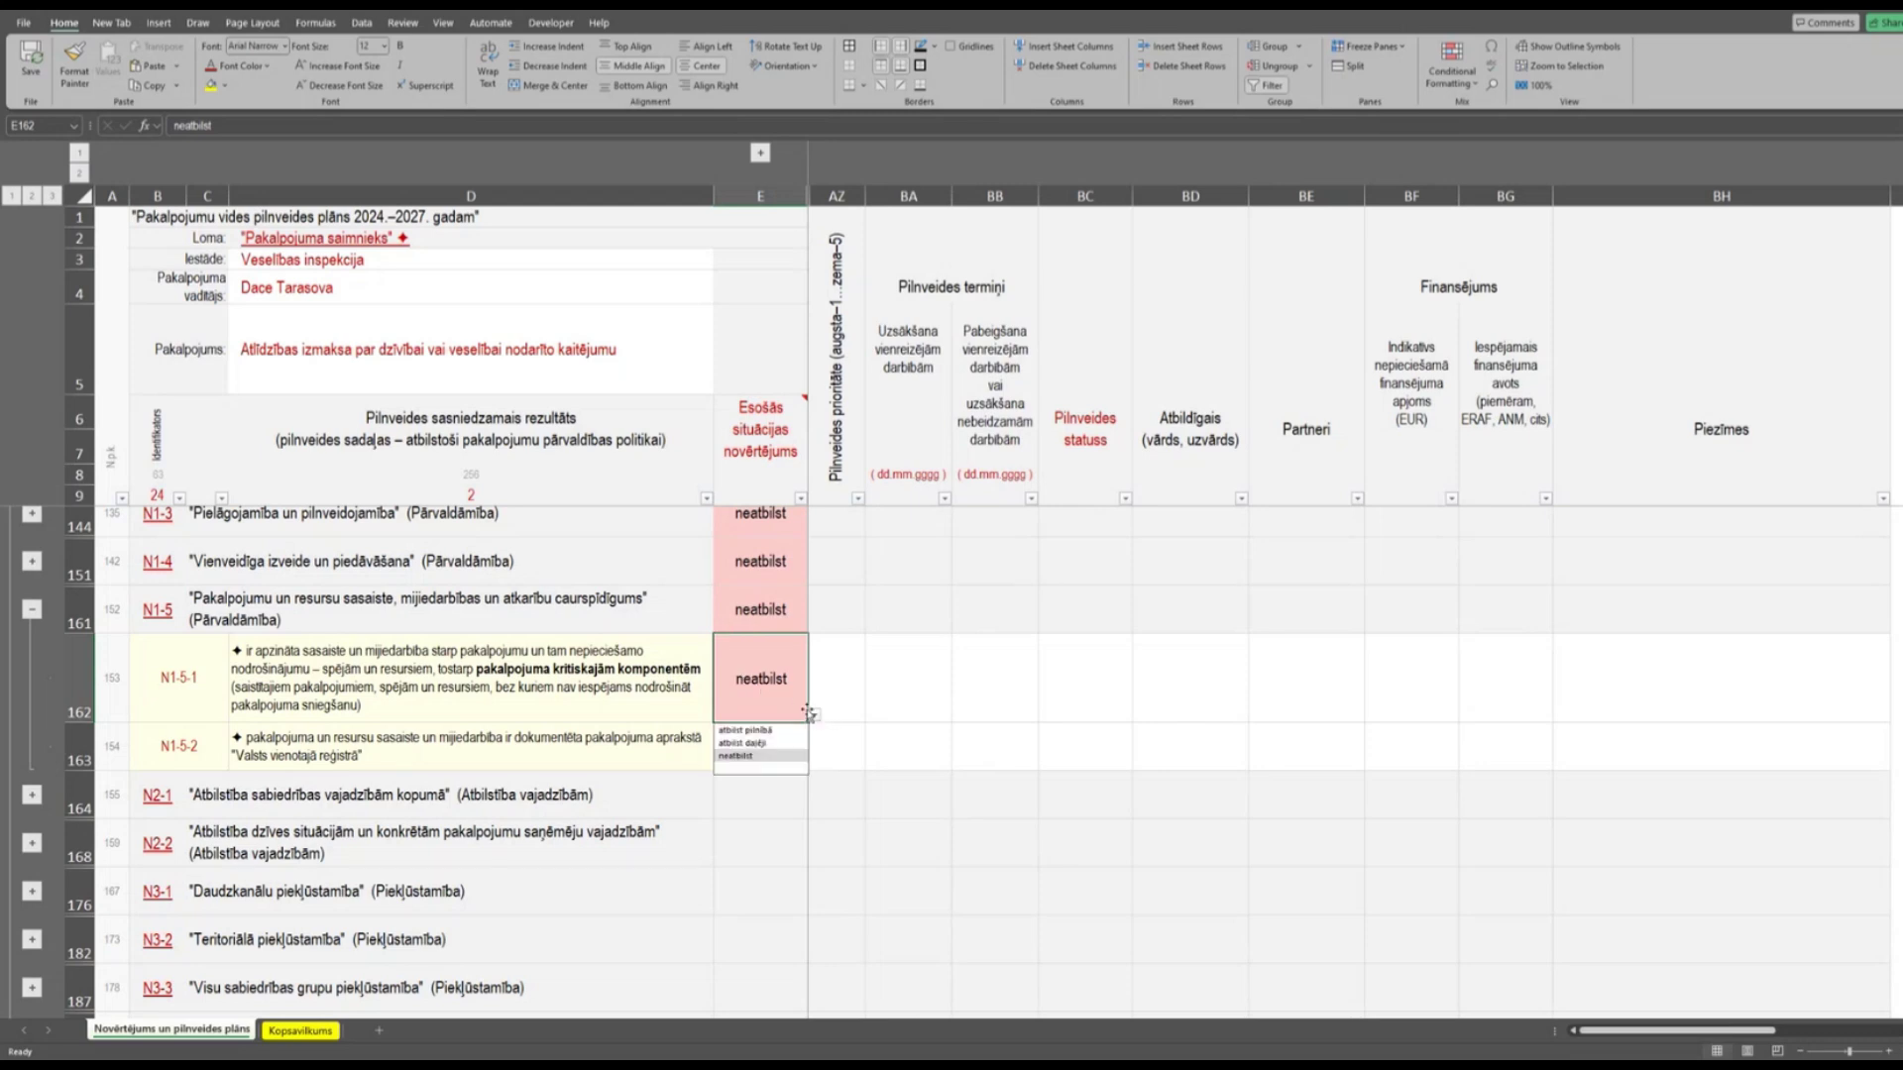
left_click(743, 742)
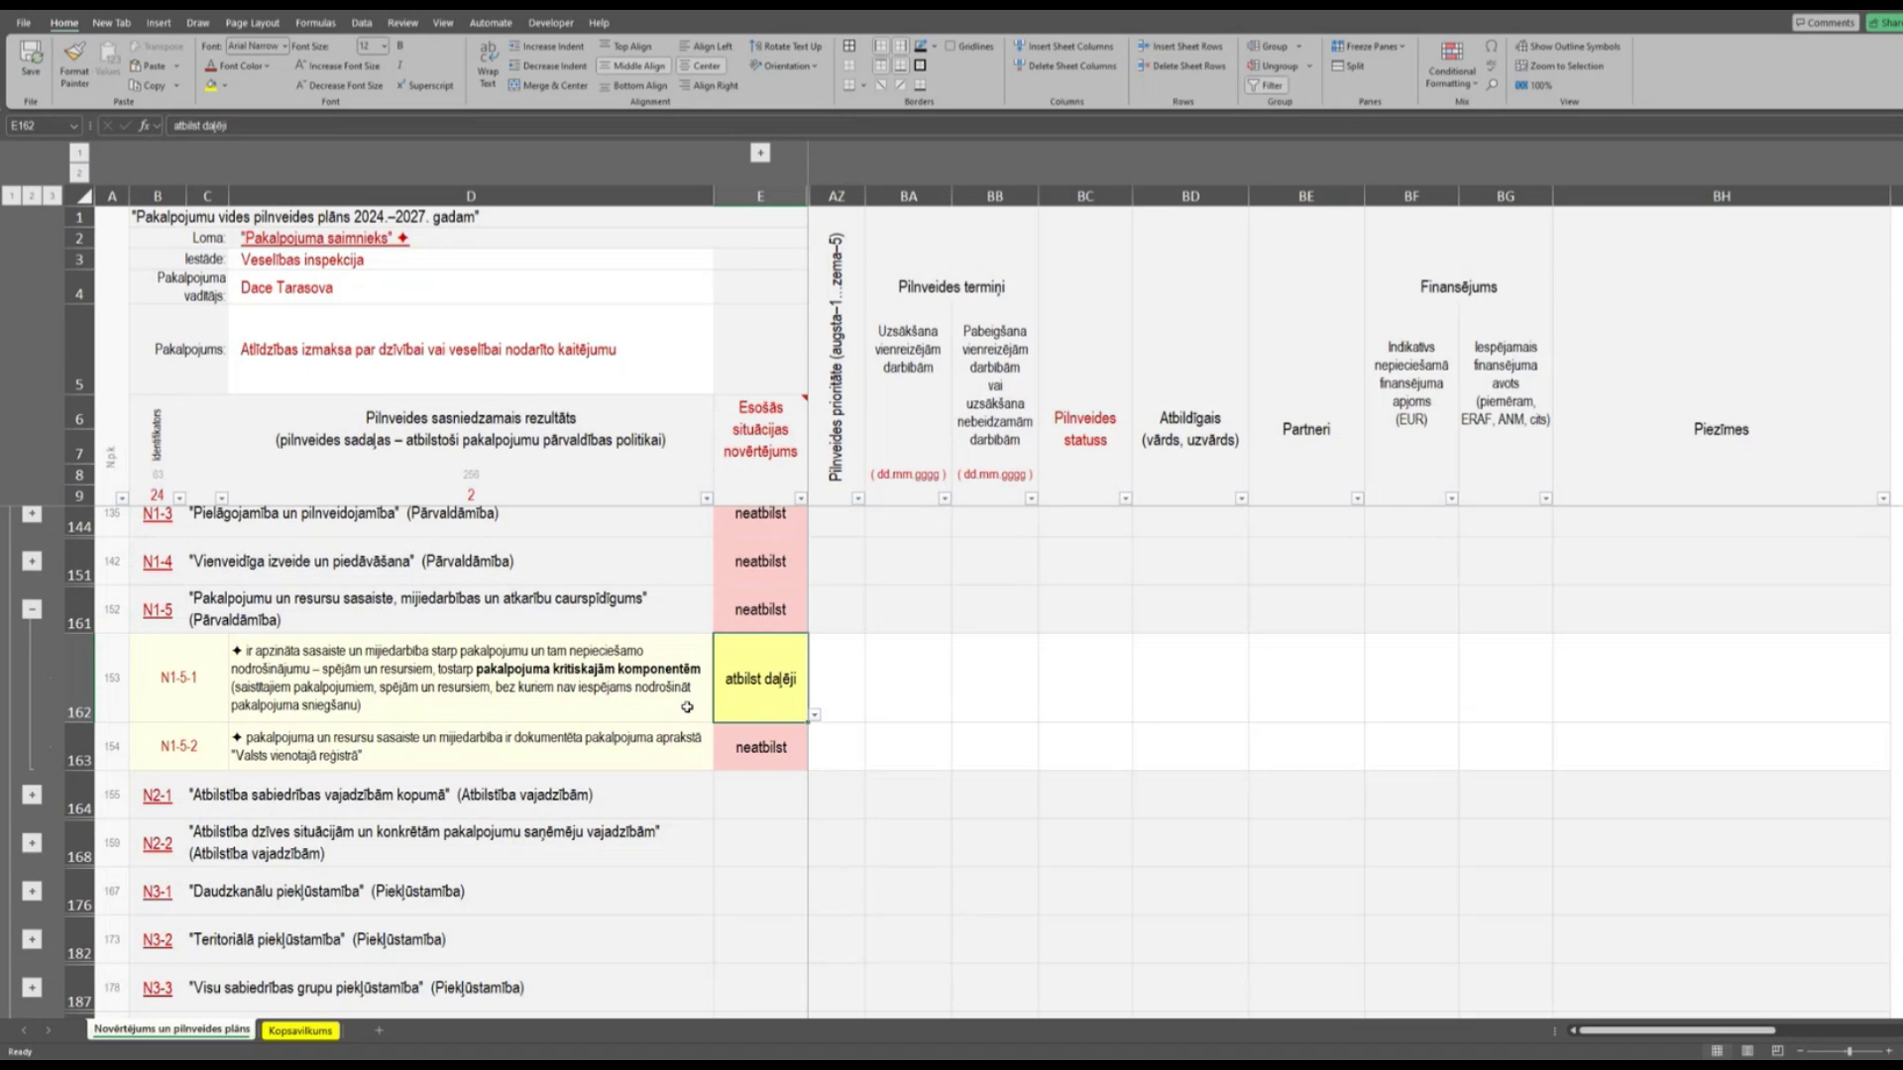
Collapse the N1-5 criteria group and expand N2-1 "Atbilstība sabiedrības vajadzībām kopumā".
left_click(33, 613)
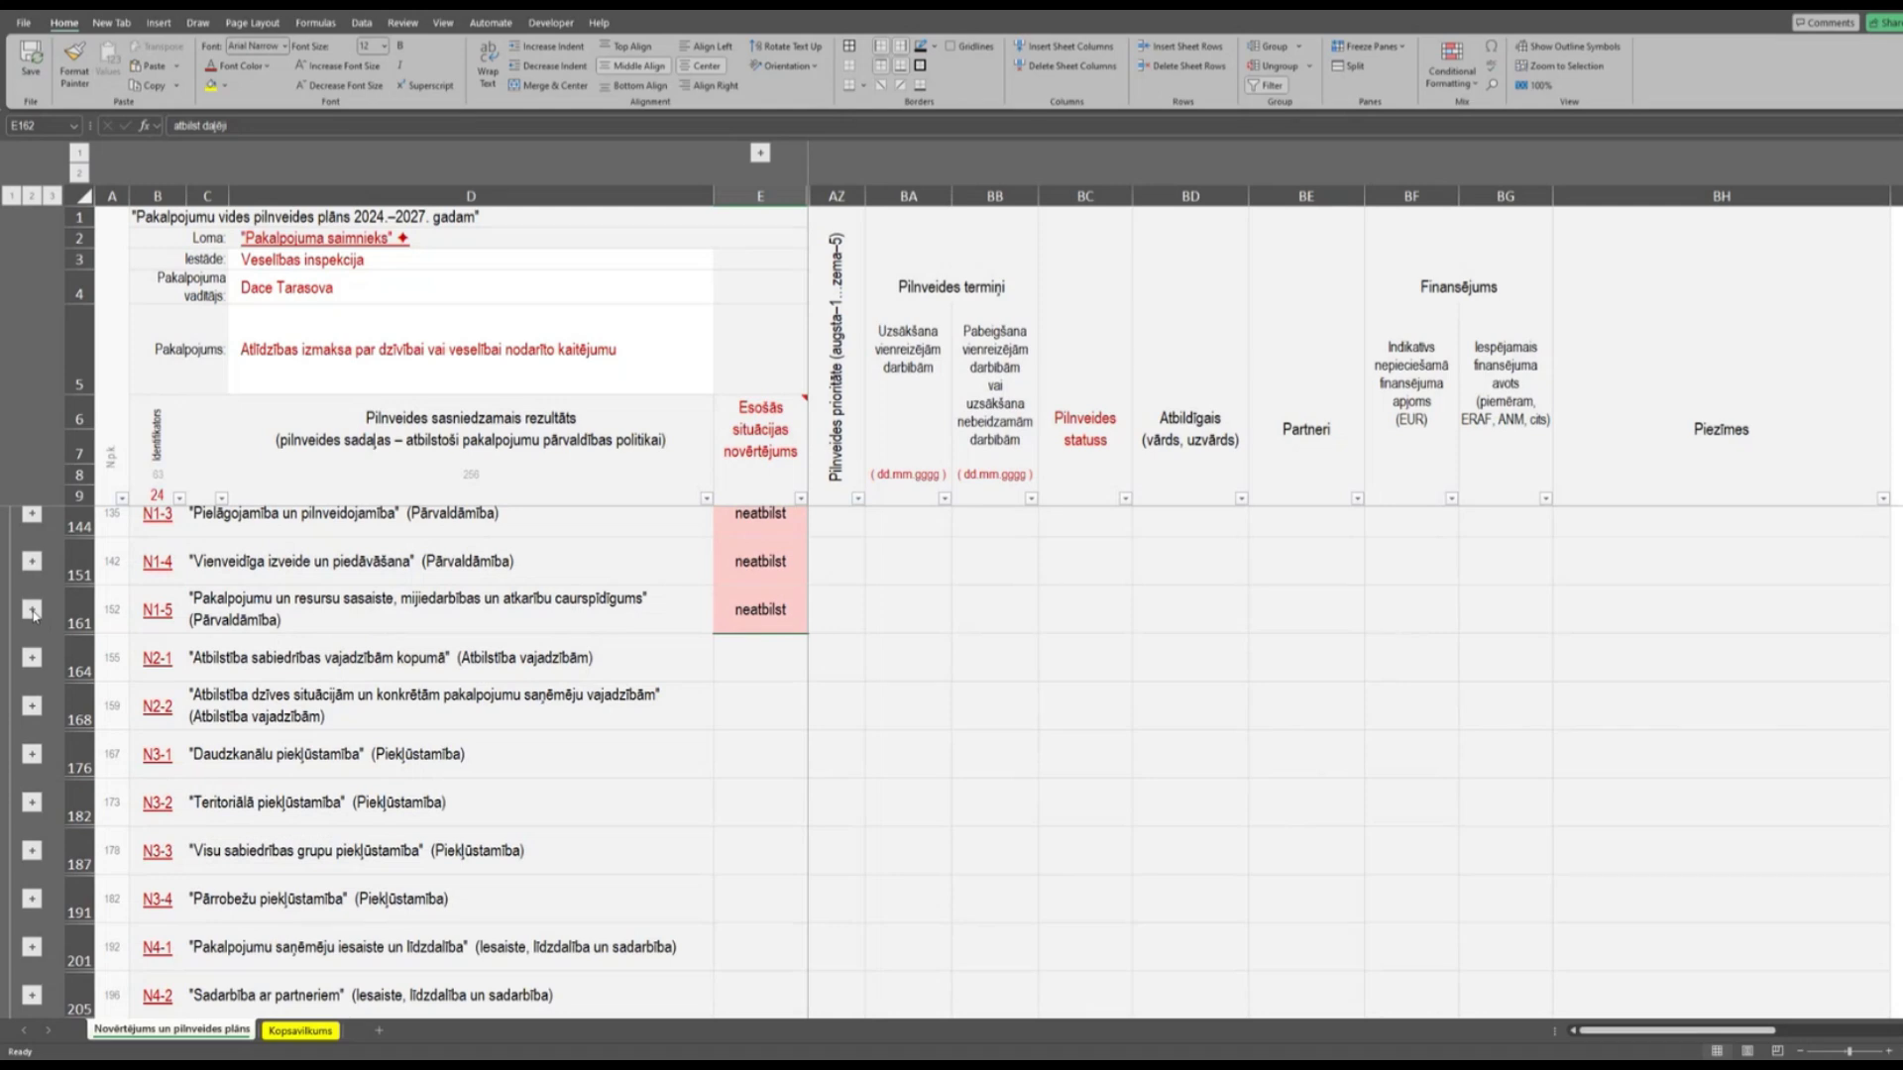
left_click(32, 660)
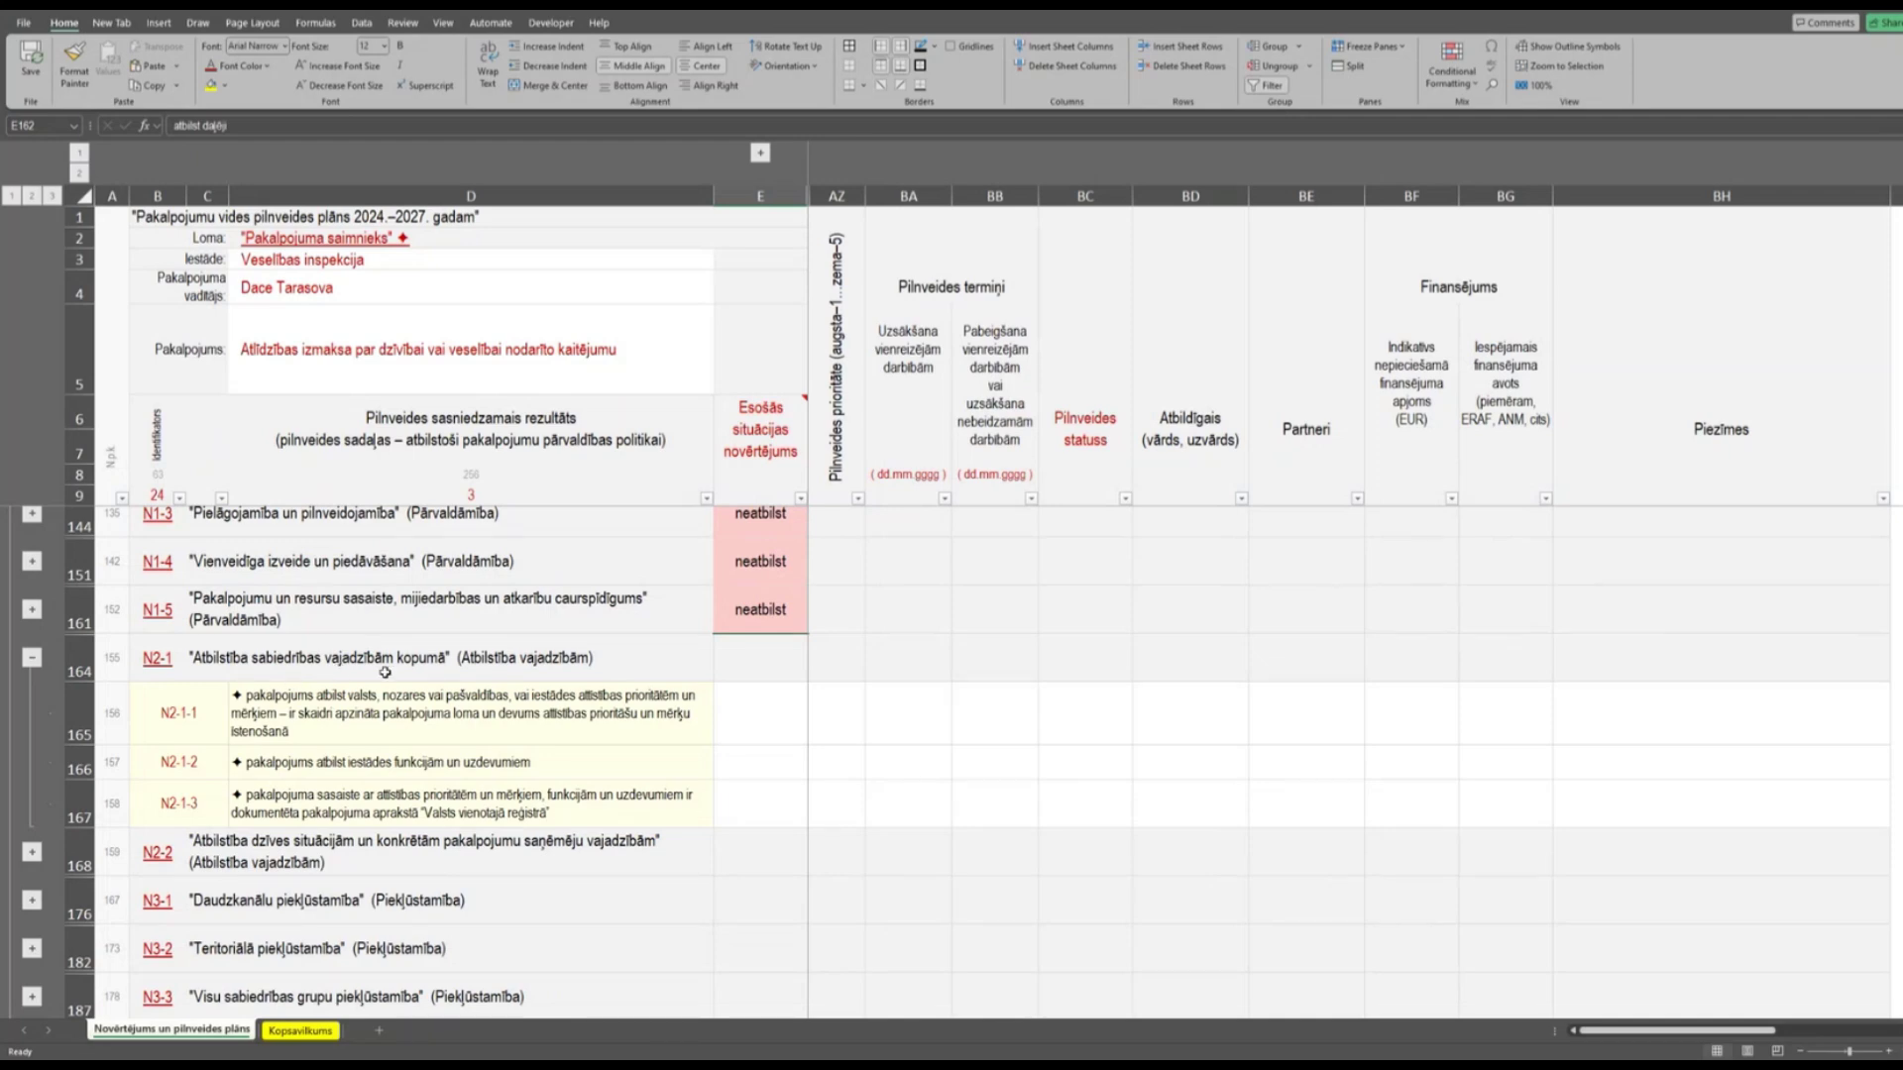
left_click(434, 668)
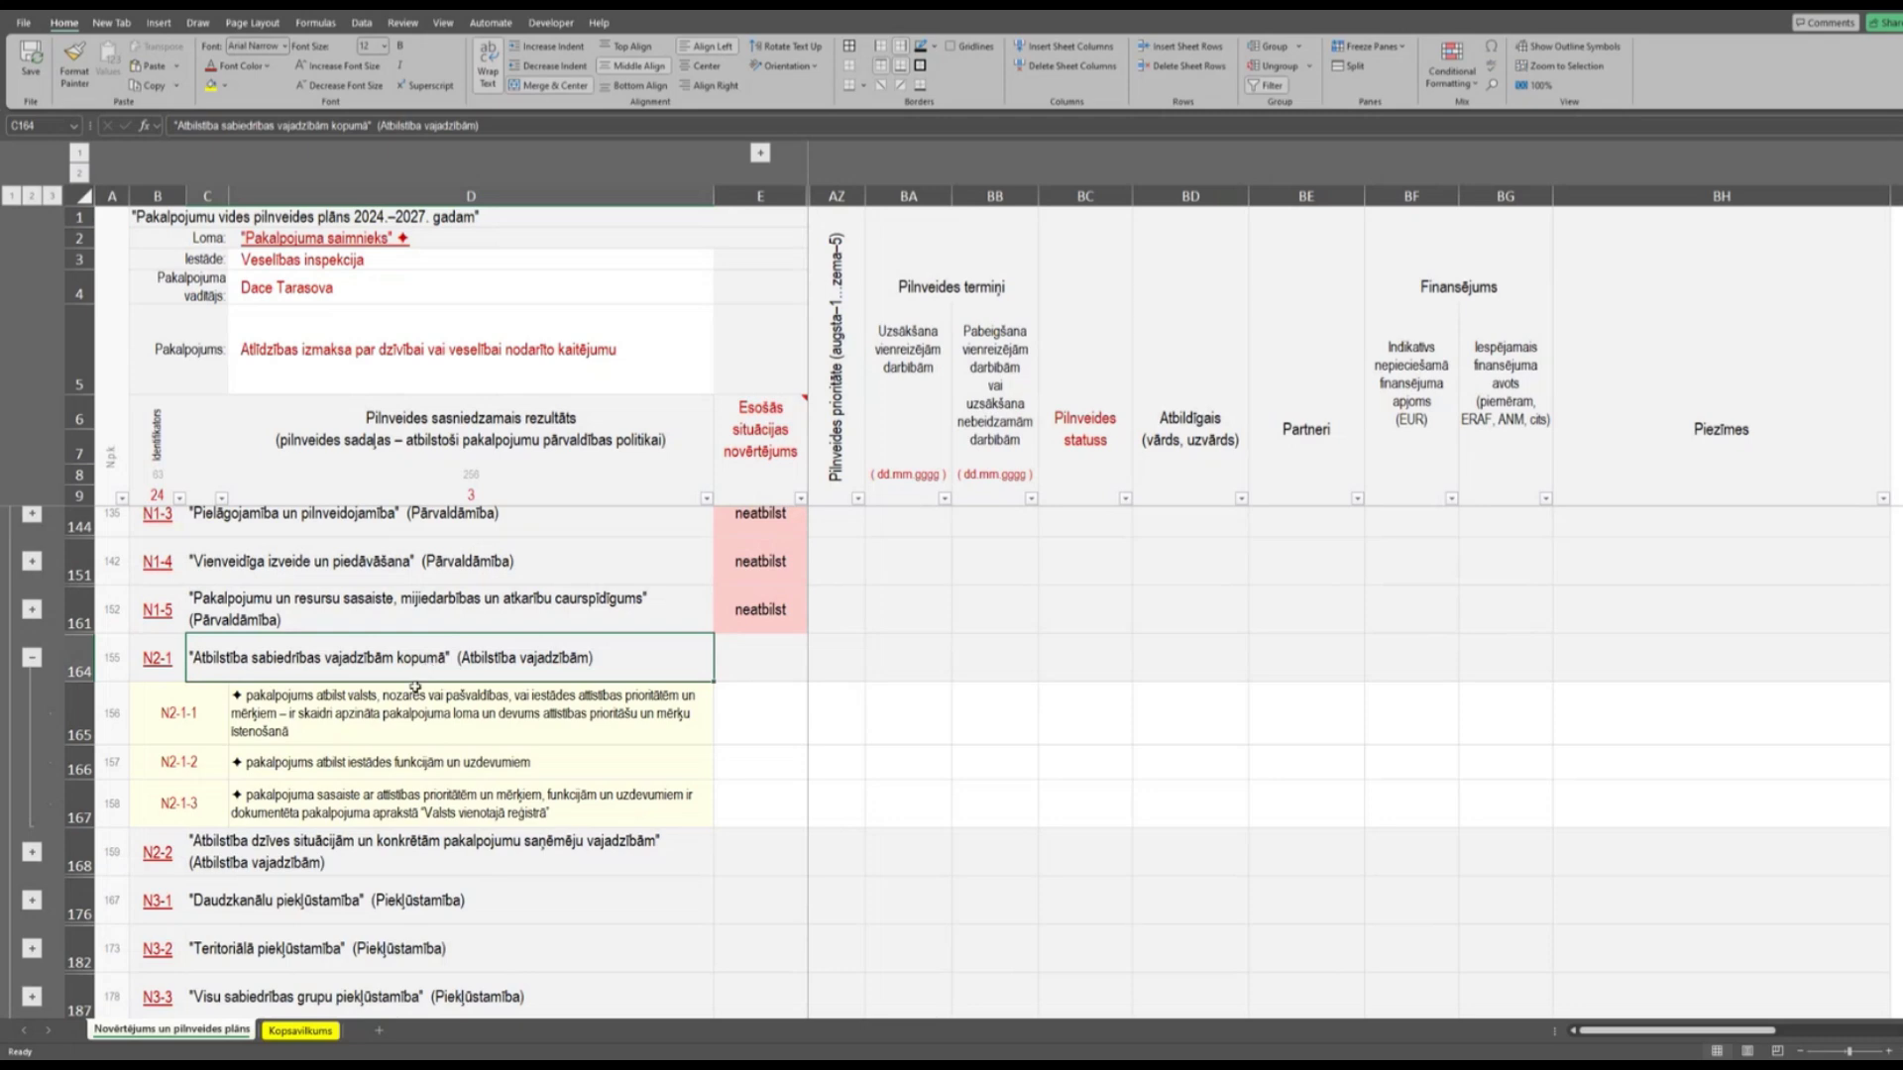
Rate criterion N2-1-1 on the service matching national, sector, municipal or institutional development priorities and goals as "neatbilst".
left_click(403, 715)
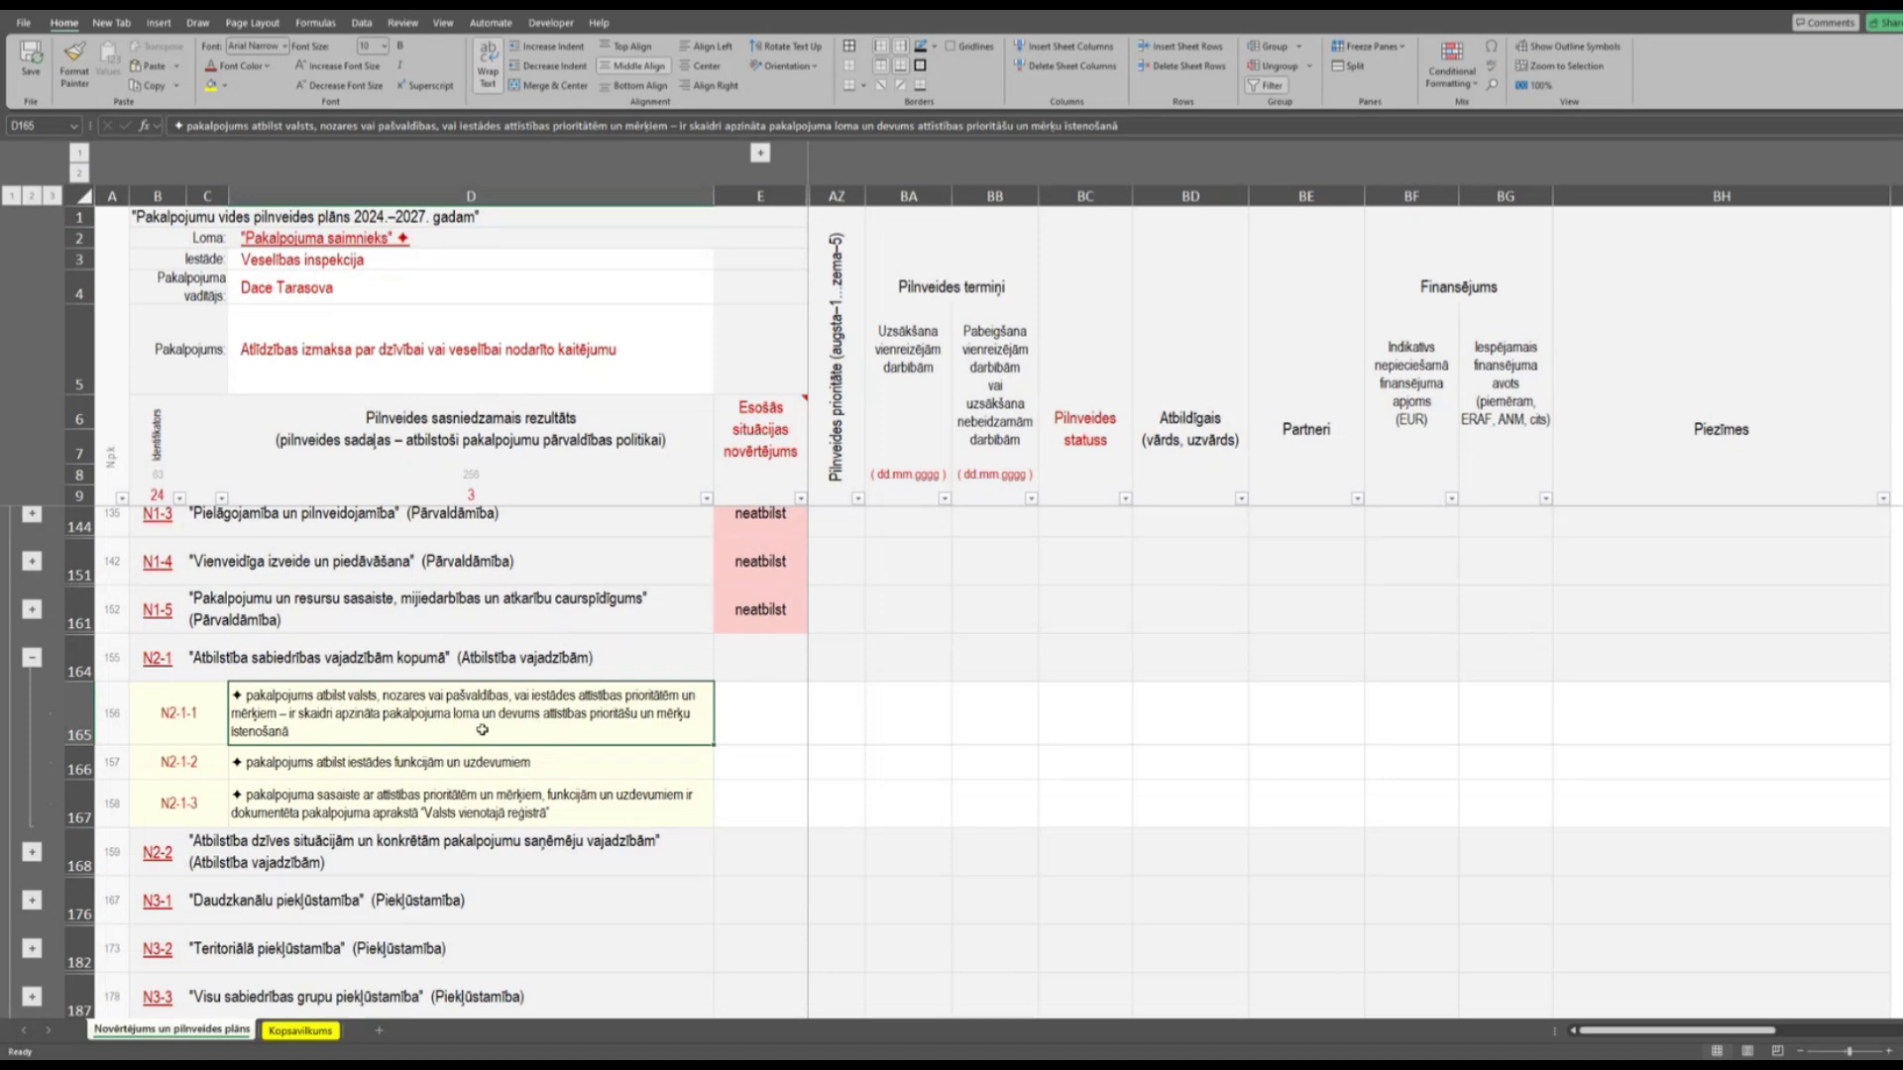
left_click(781, 720)
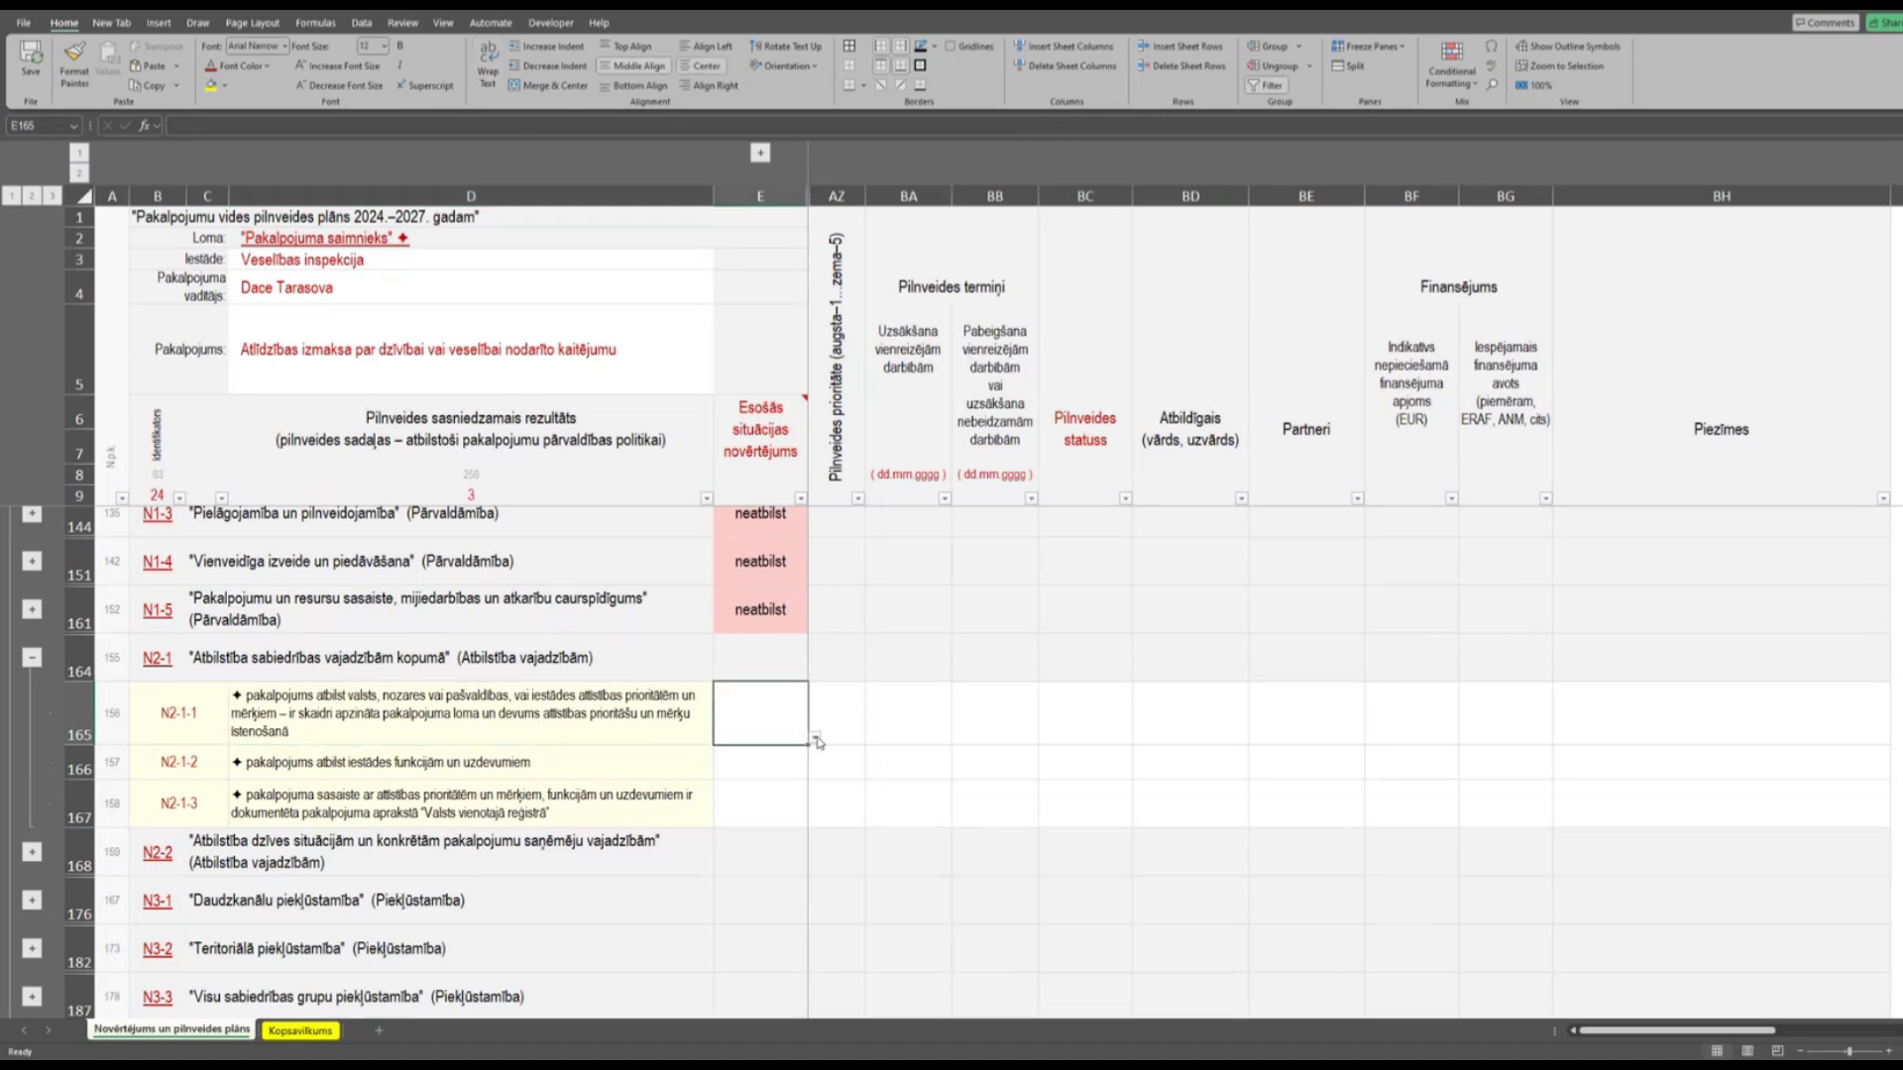
left_click(814, 738)
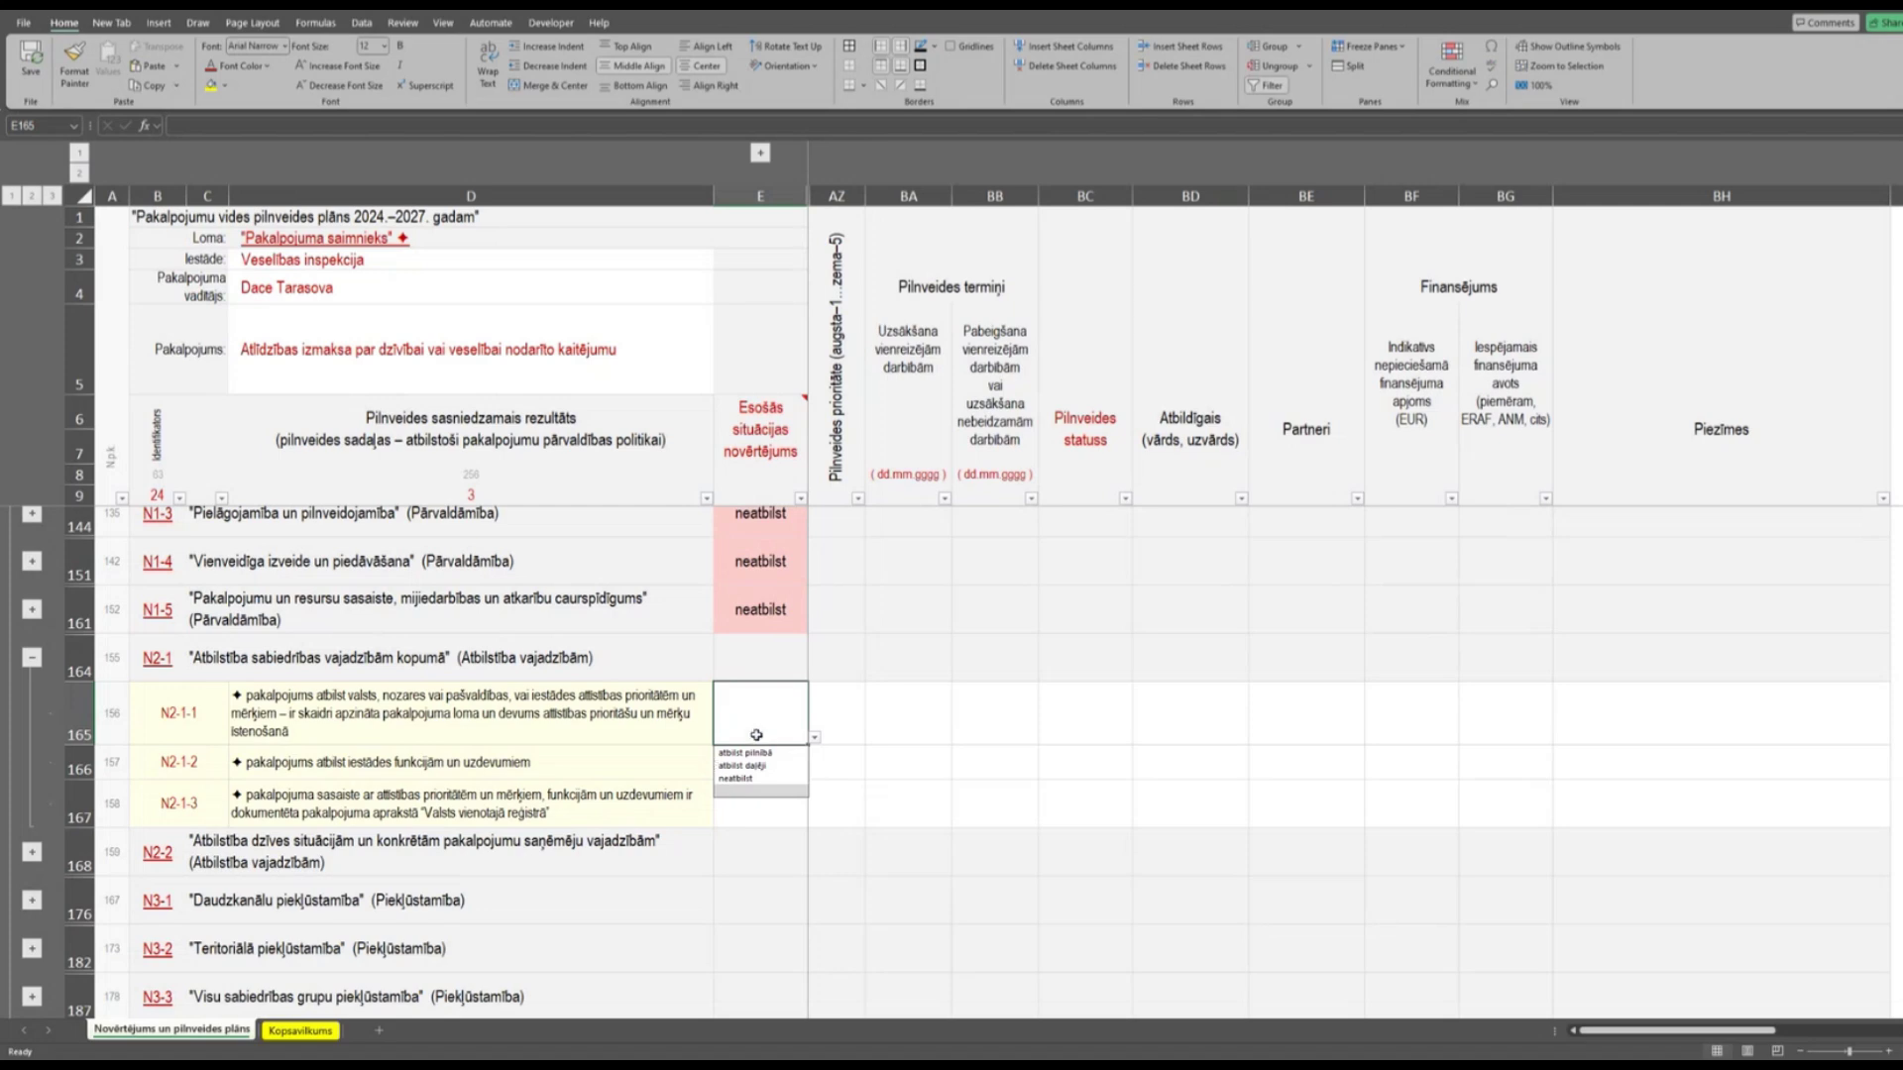
left_click(750, 779)
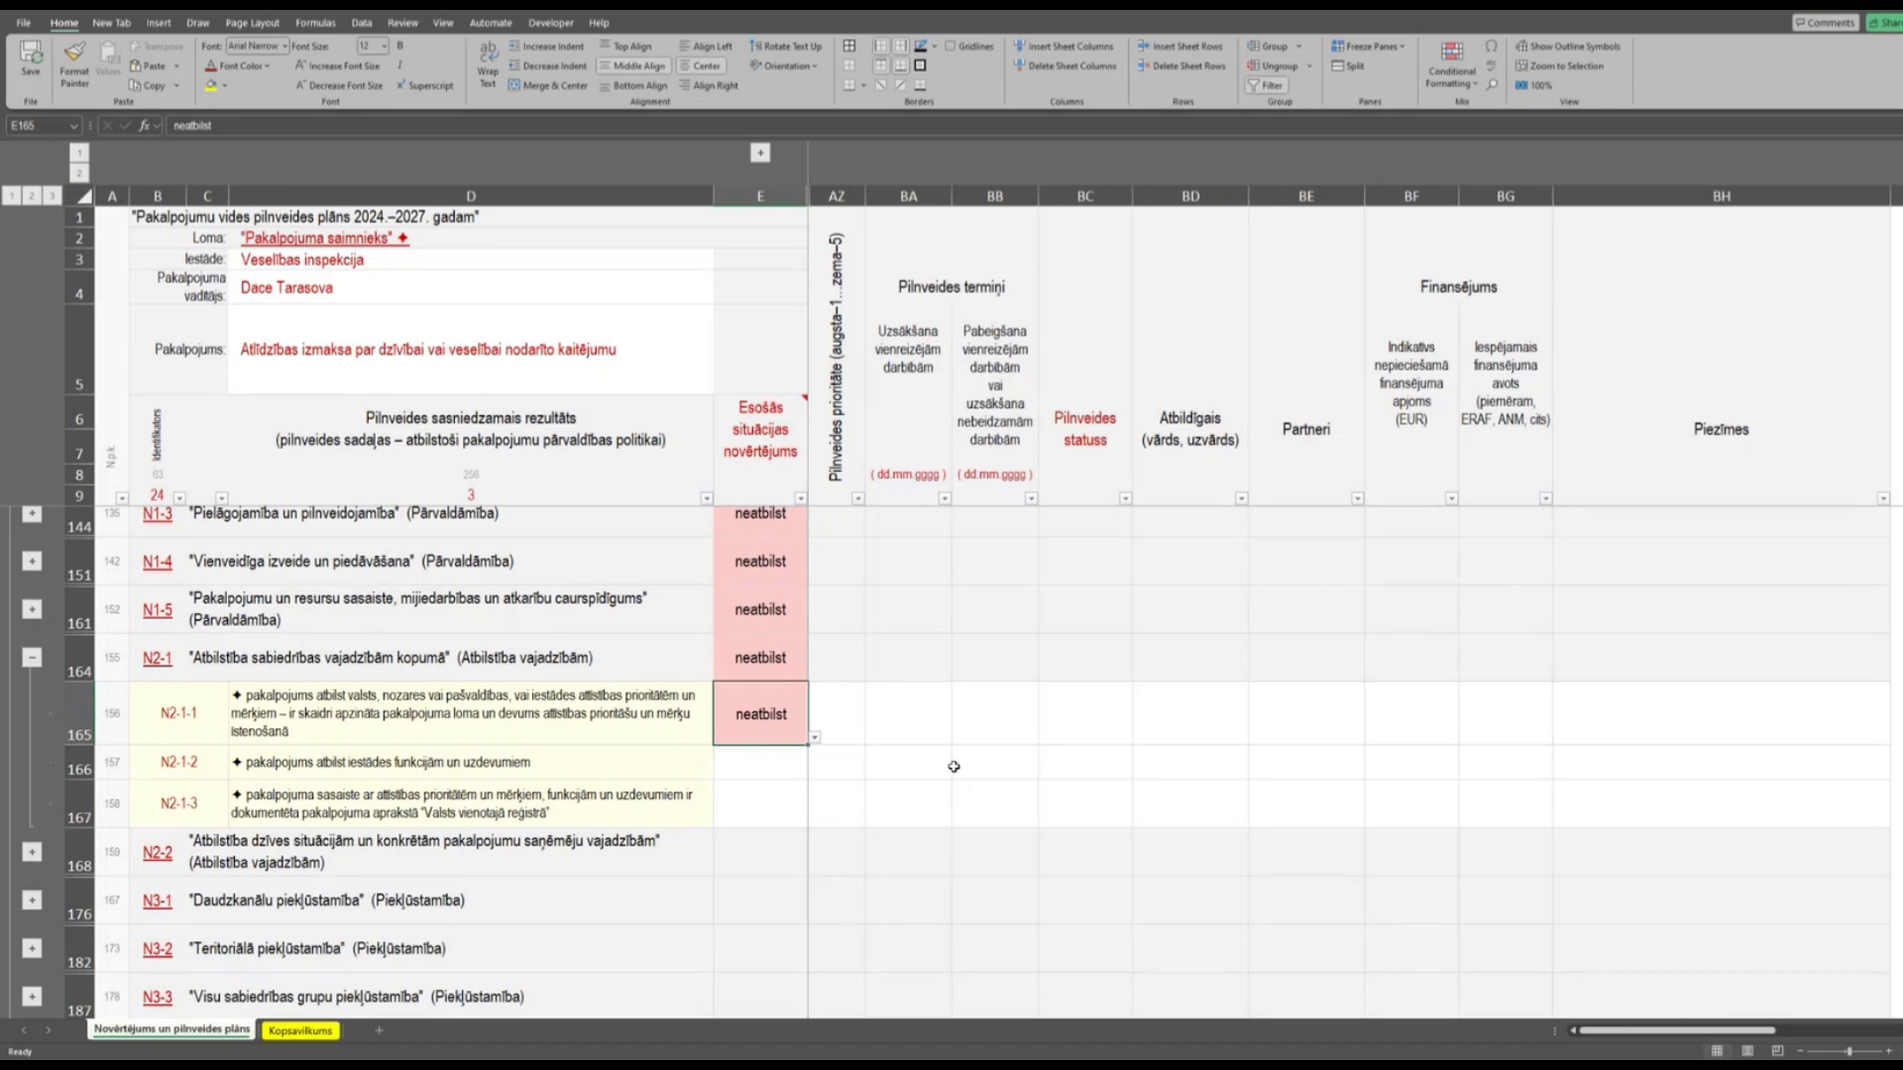
Rate criterion N2-1-2 on the service matching the institution's functions and tasks as "atbilst pilnībā".
left_click(531, 766)
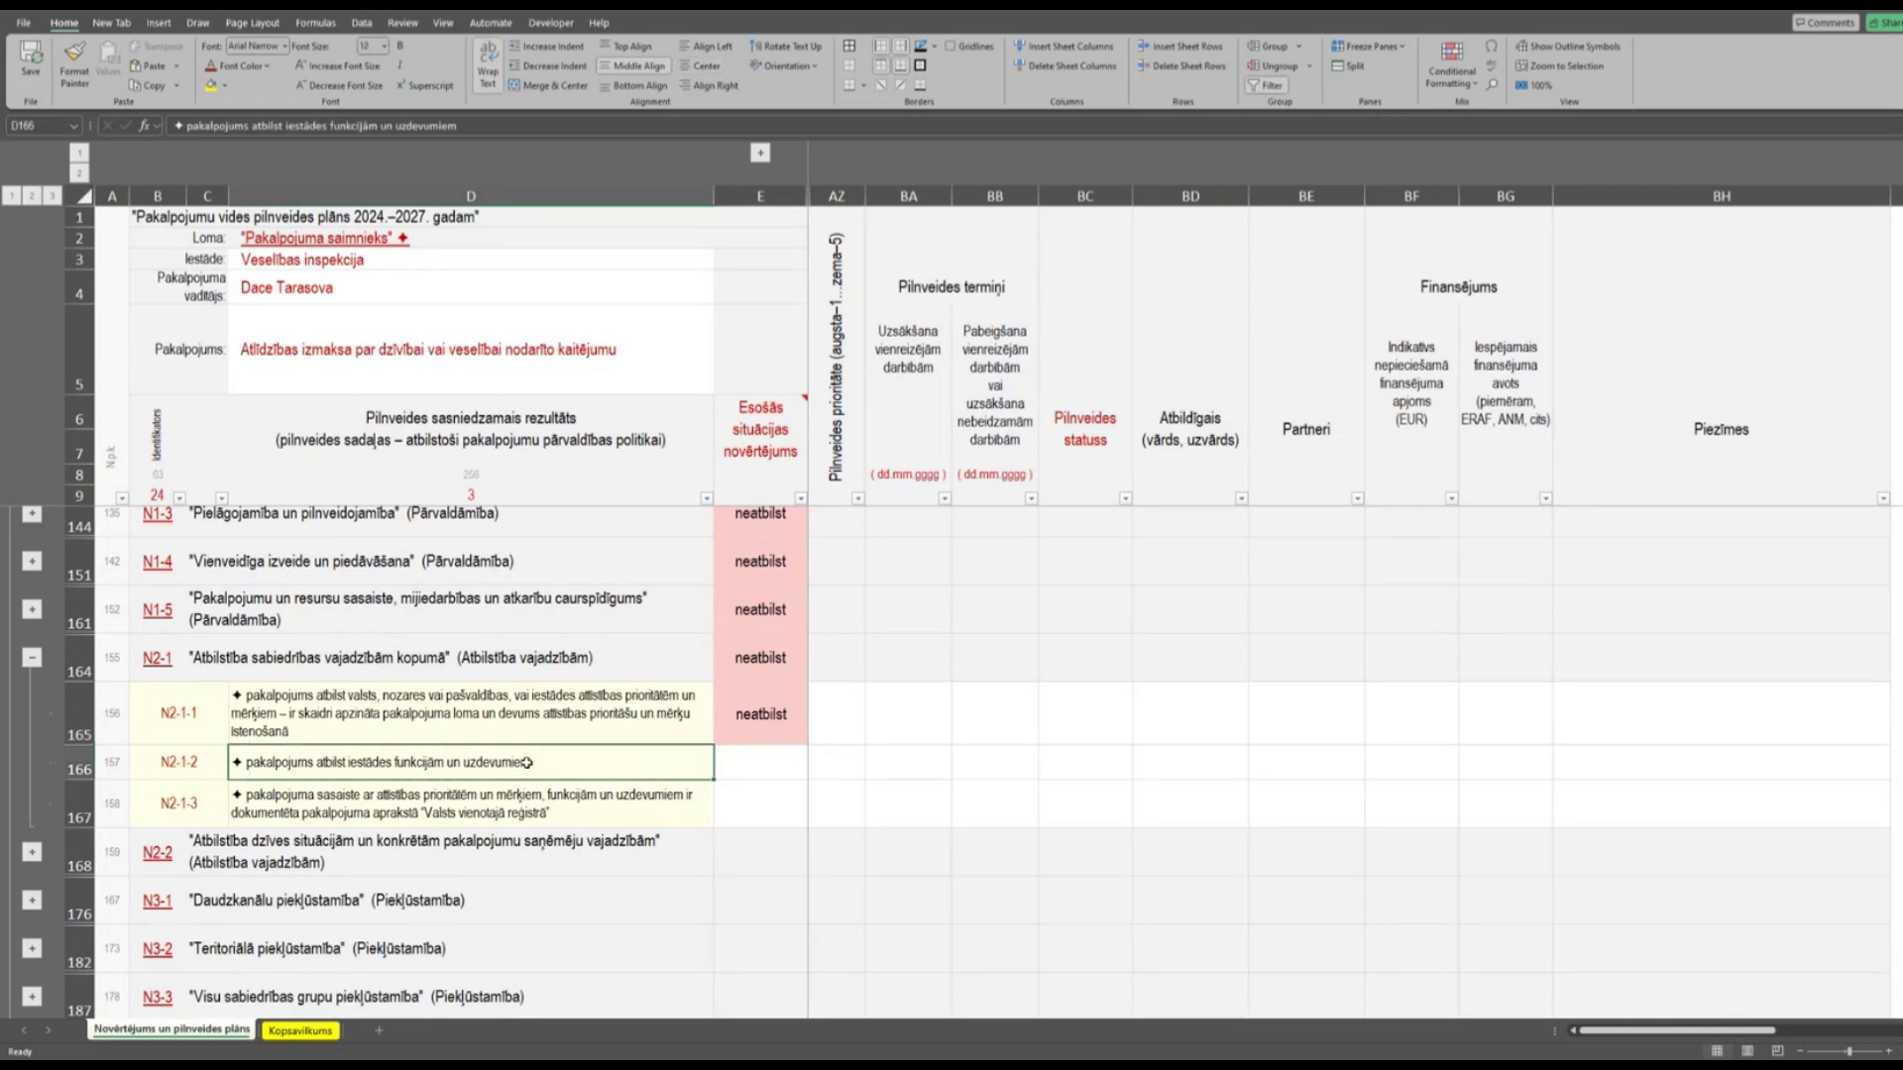
left_click(786, 769)
left_click(816, 775)
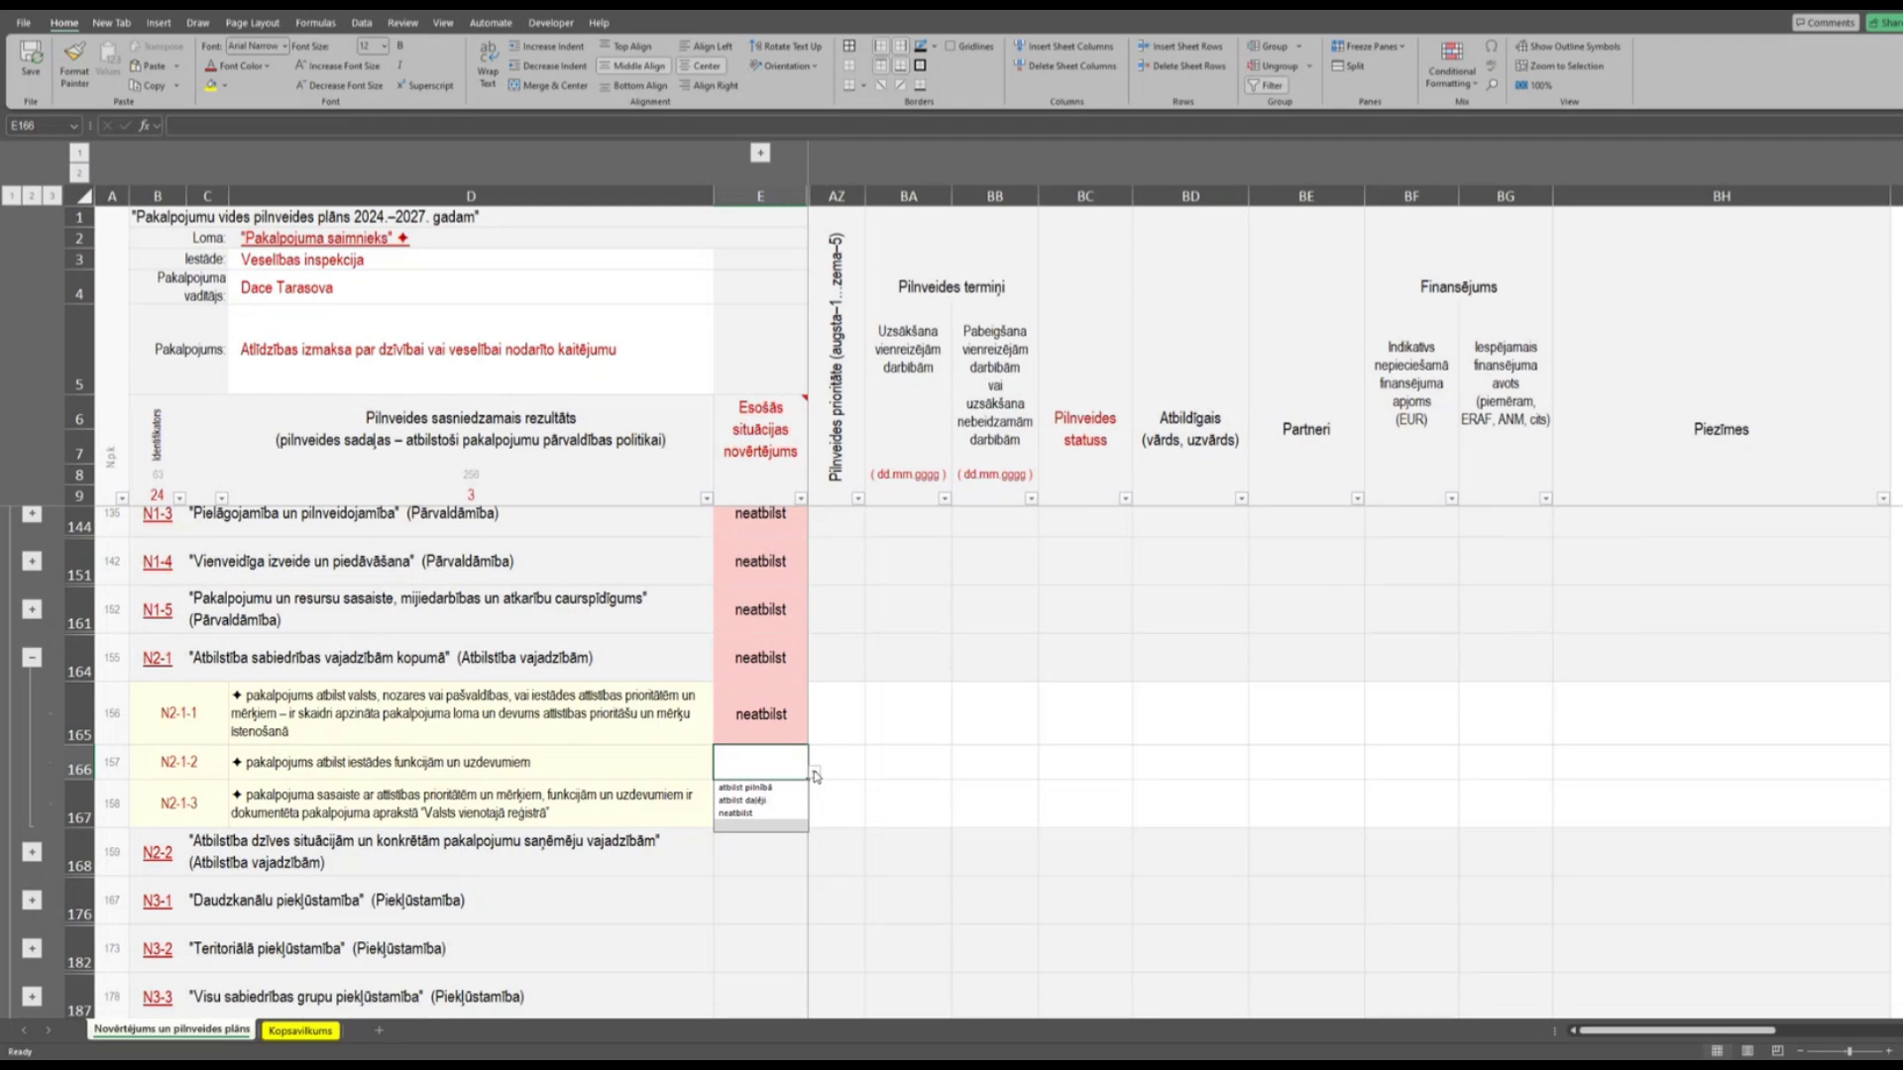
left_click(500, 772)
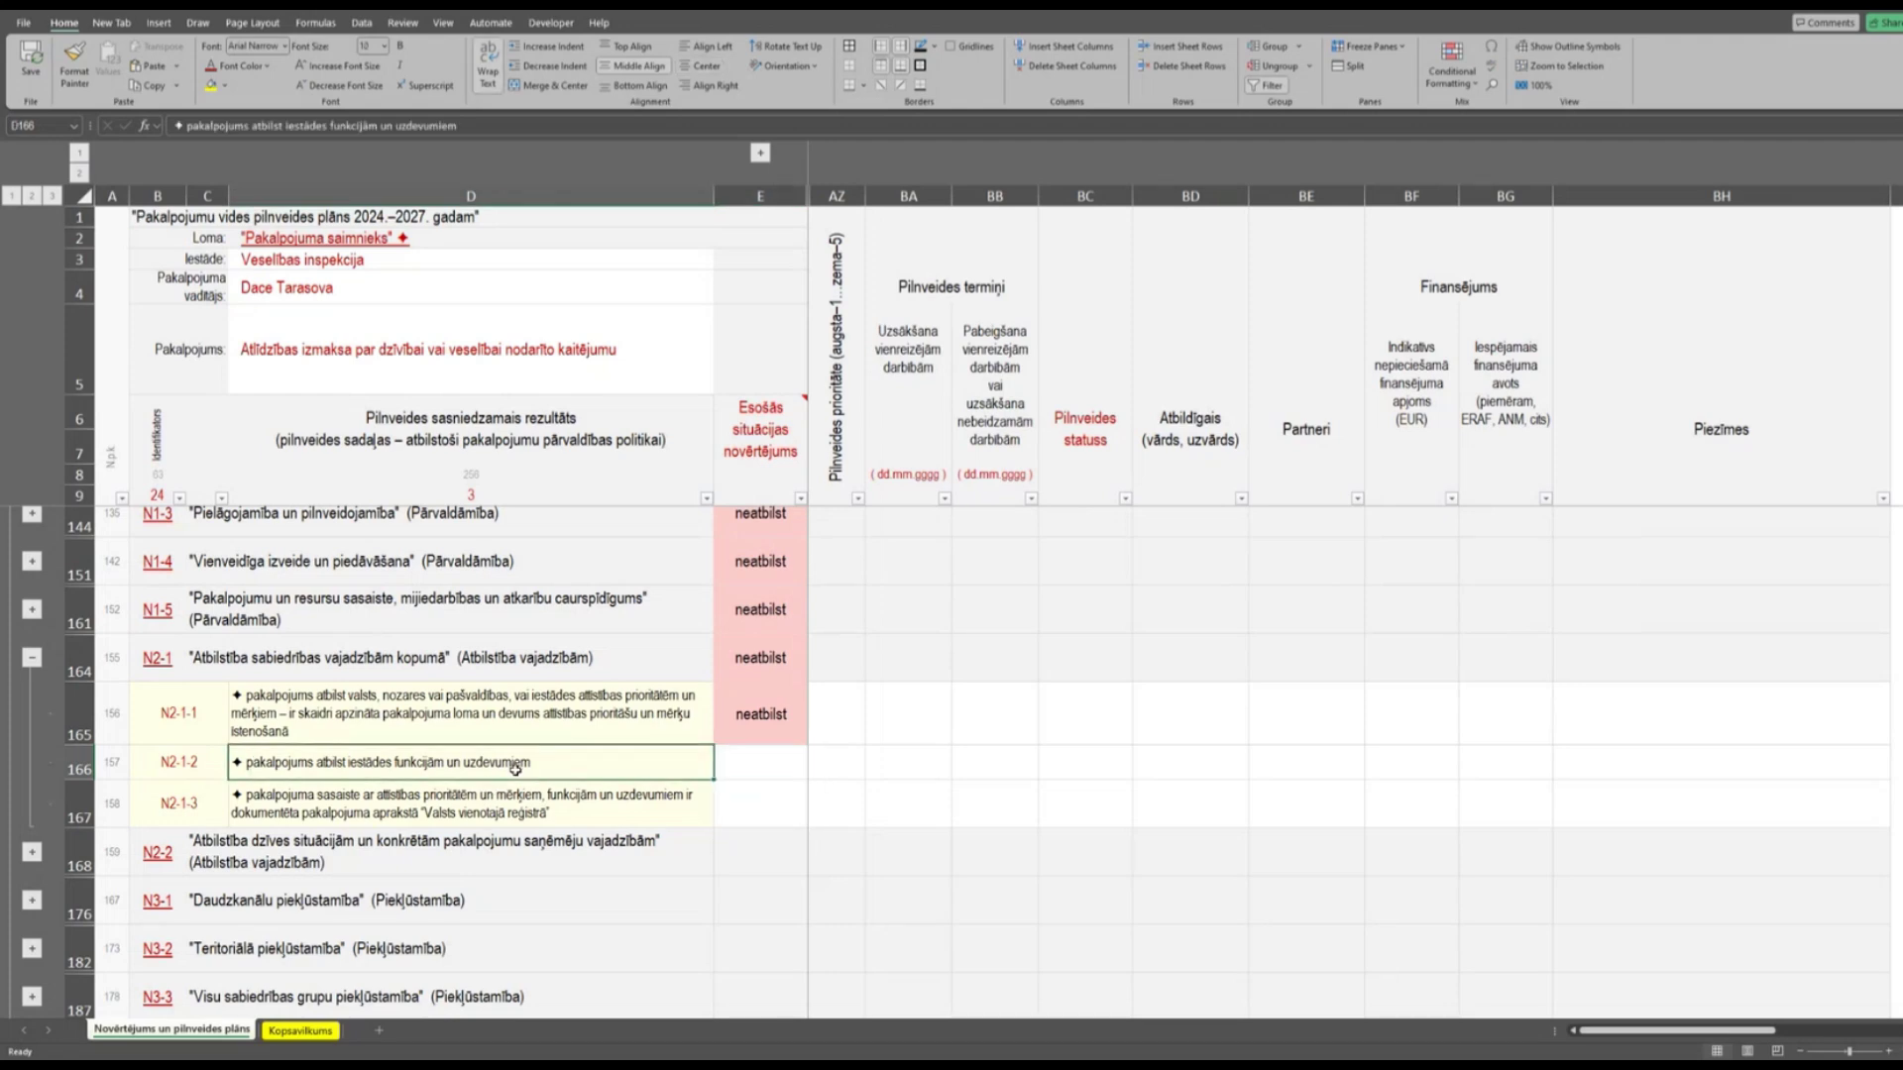
left_click(780, 763)
left_click(817, 772)
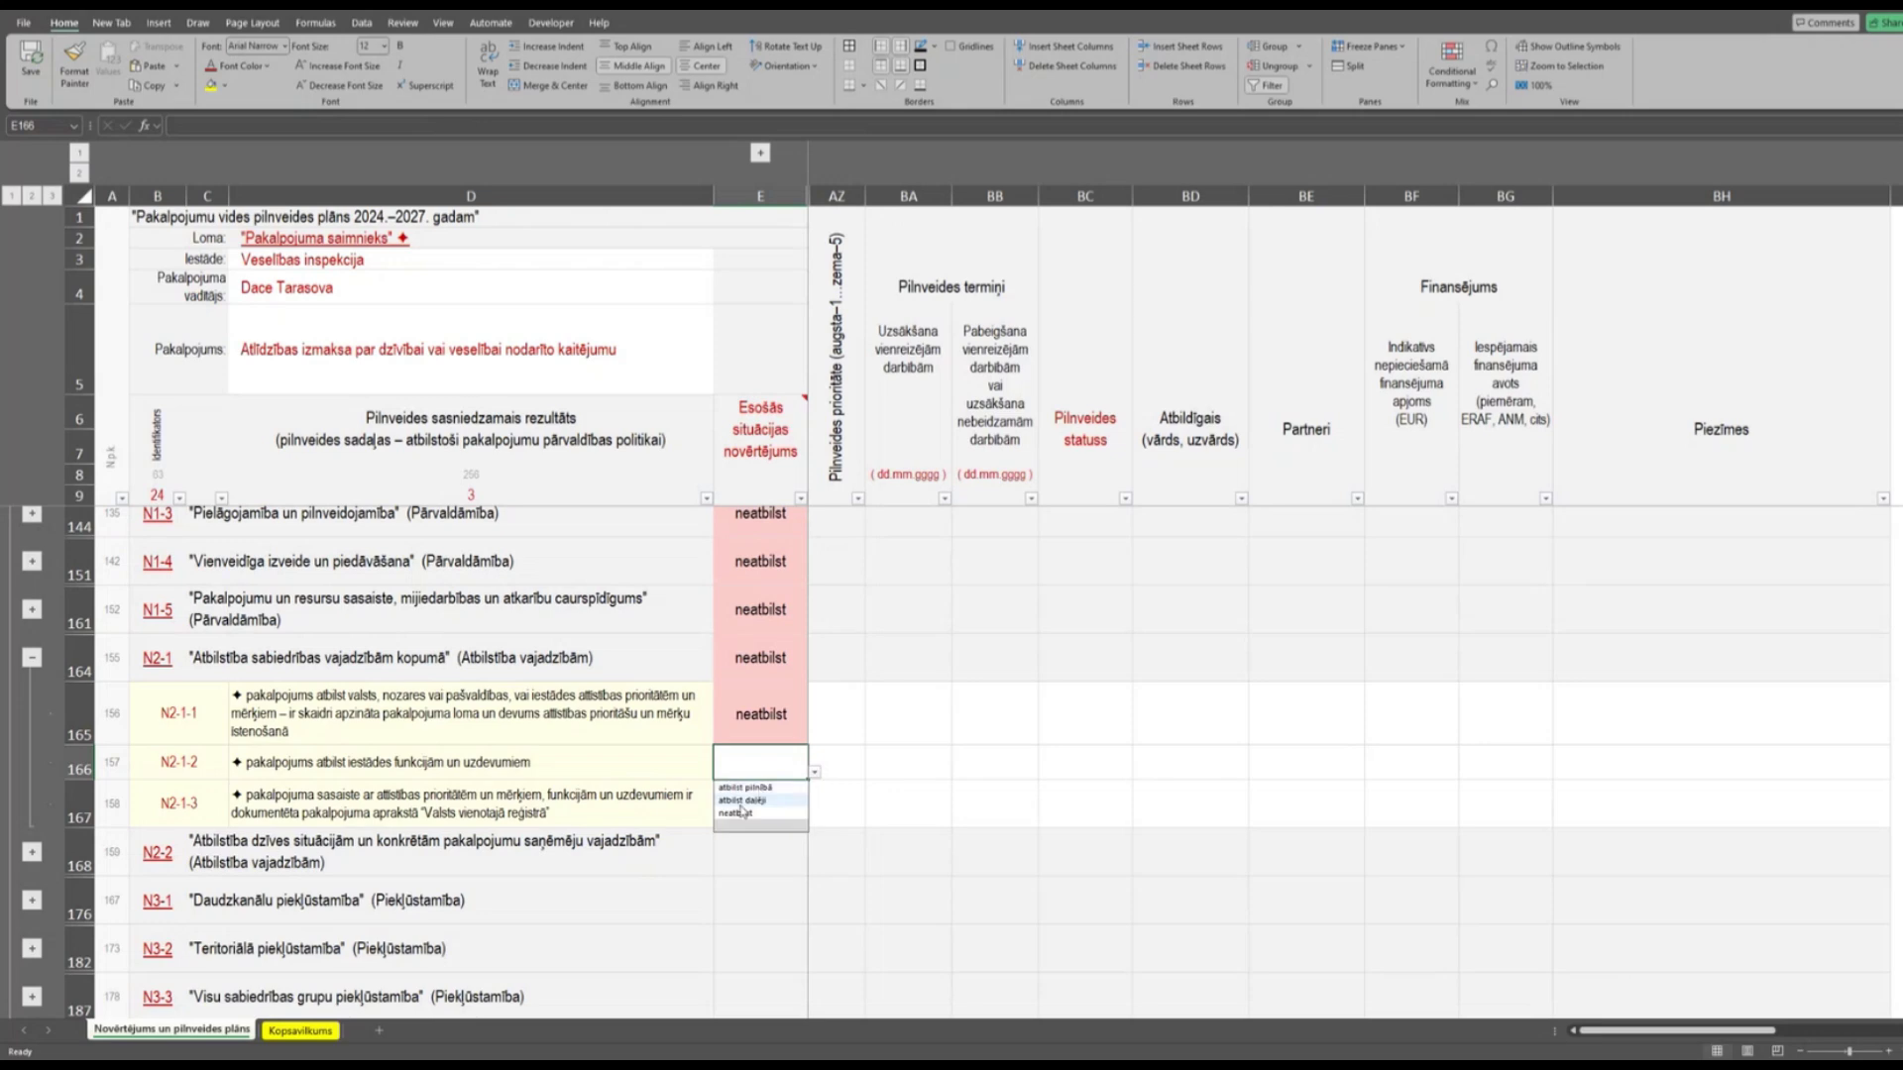
left_click(745, 788)
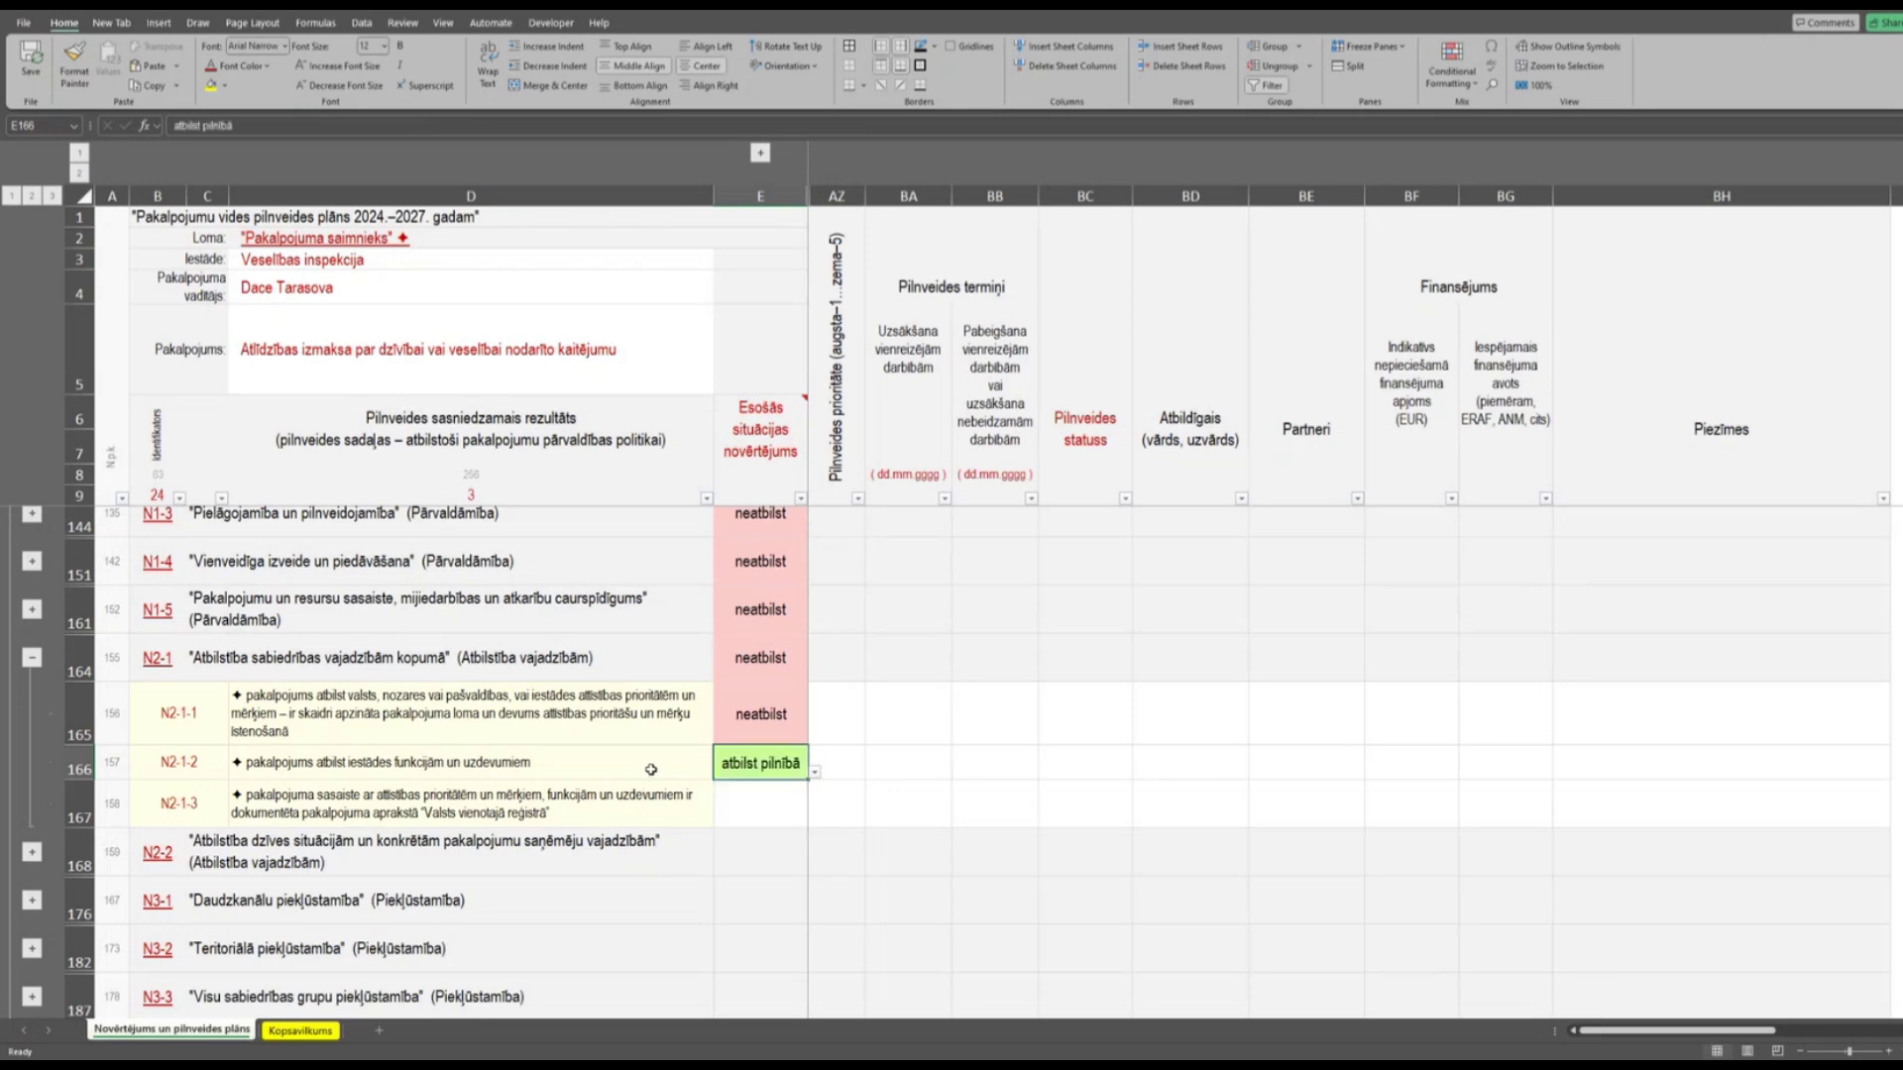
Rate criterion N2-1-3 on links to priorities, goals, functions and tasks being documented in the service description as "neatbilst".
left_click(578, 799)
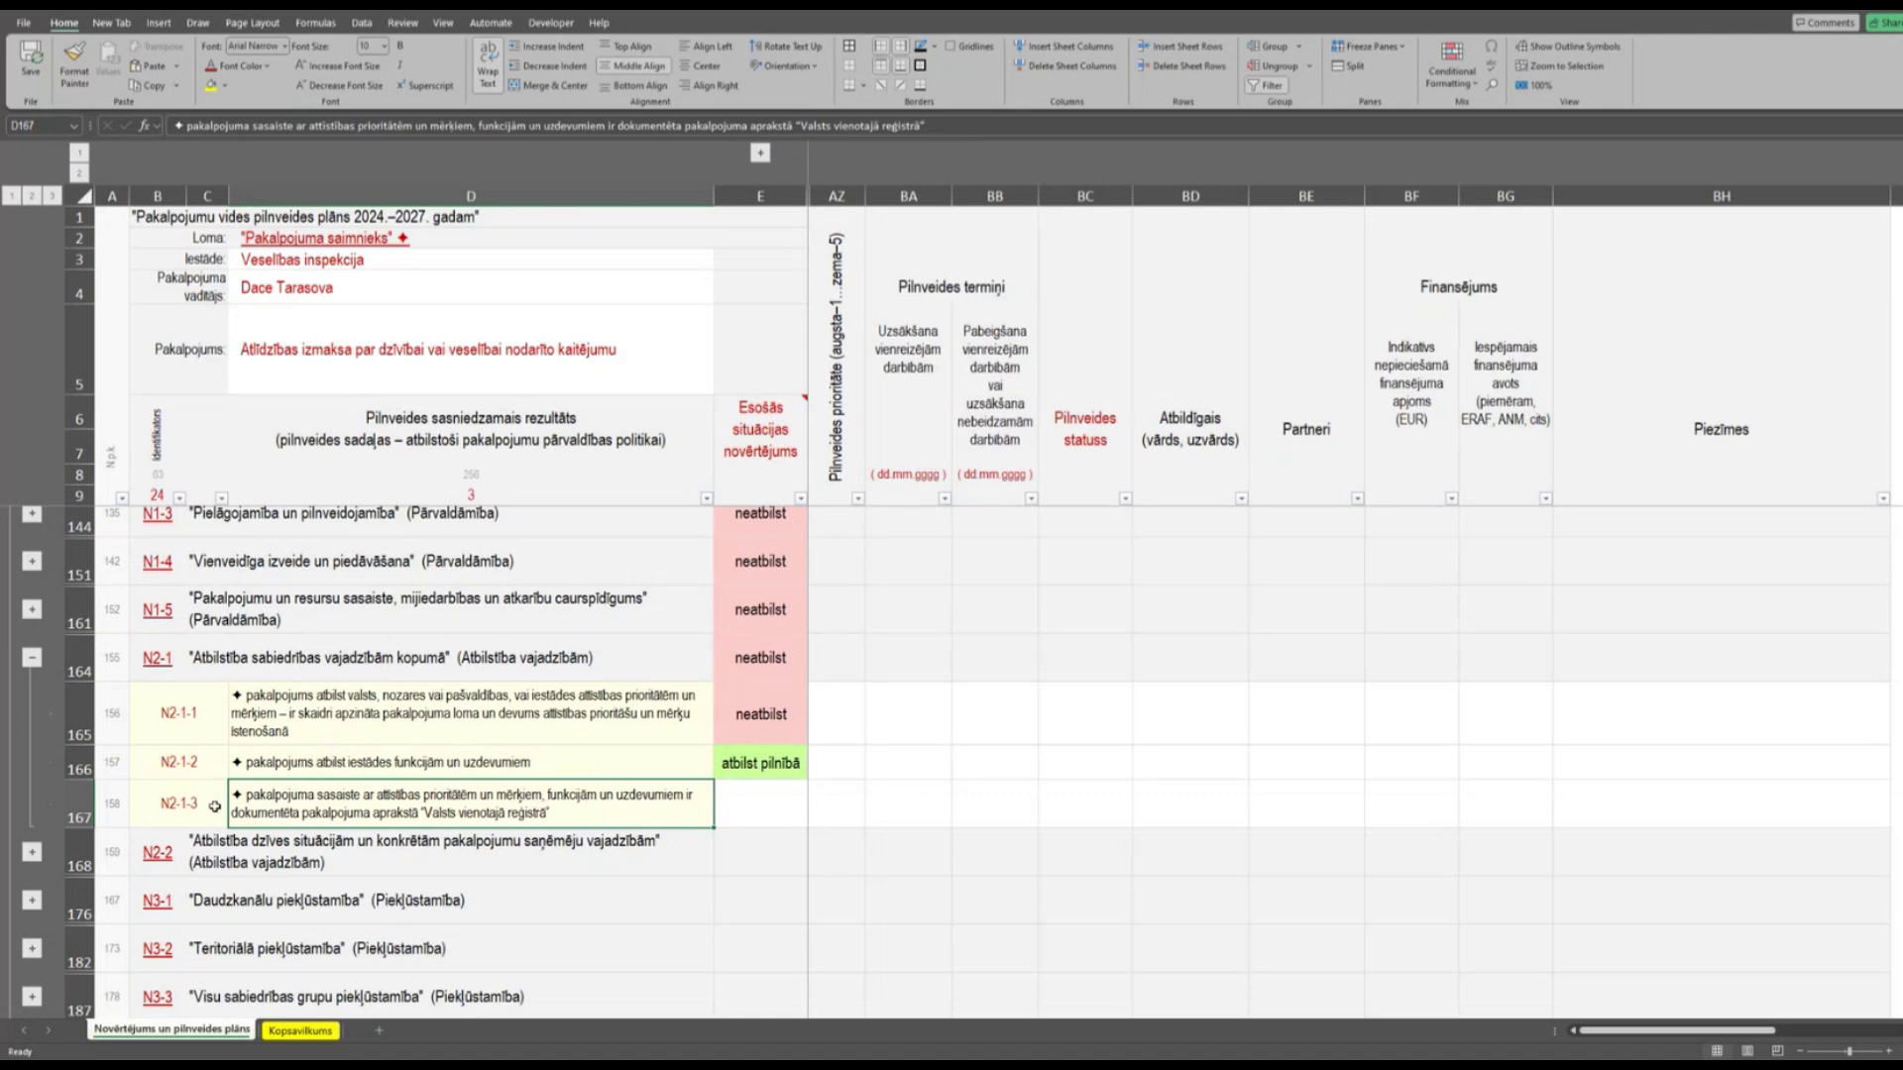
left_click(751, 806)
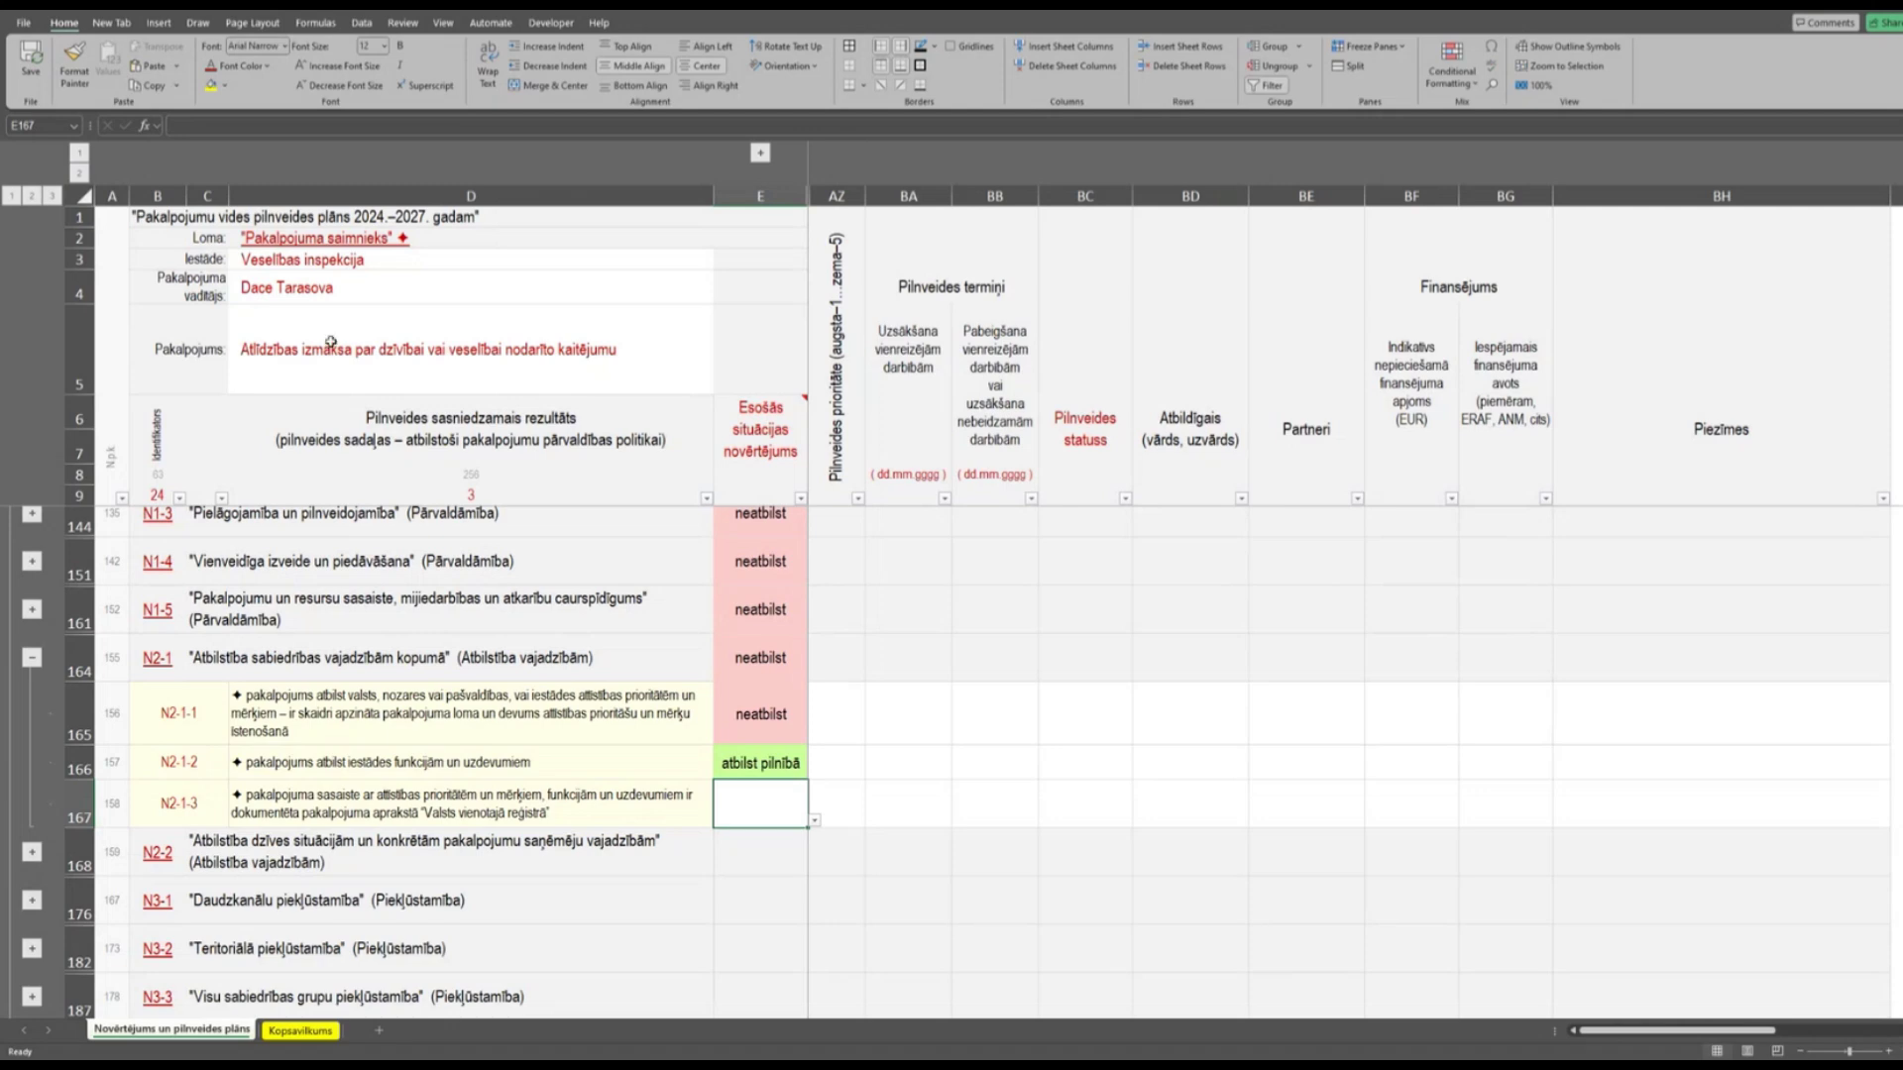
left_click(815, 821)
left_click(742, 862)
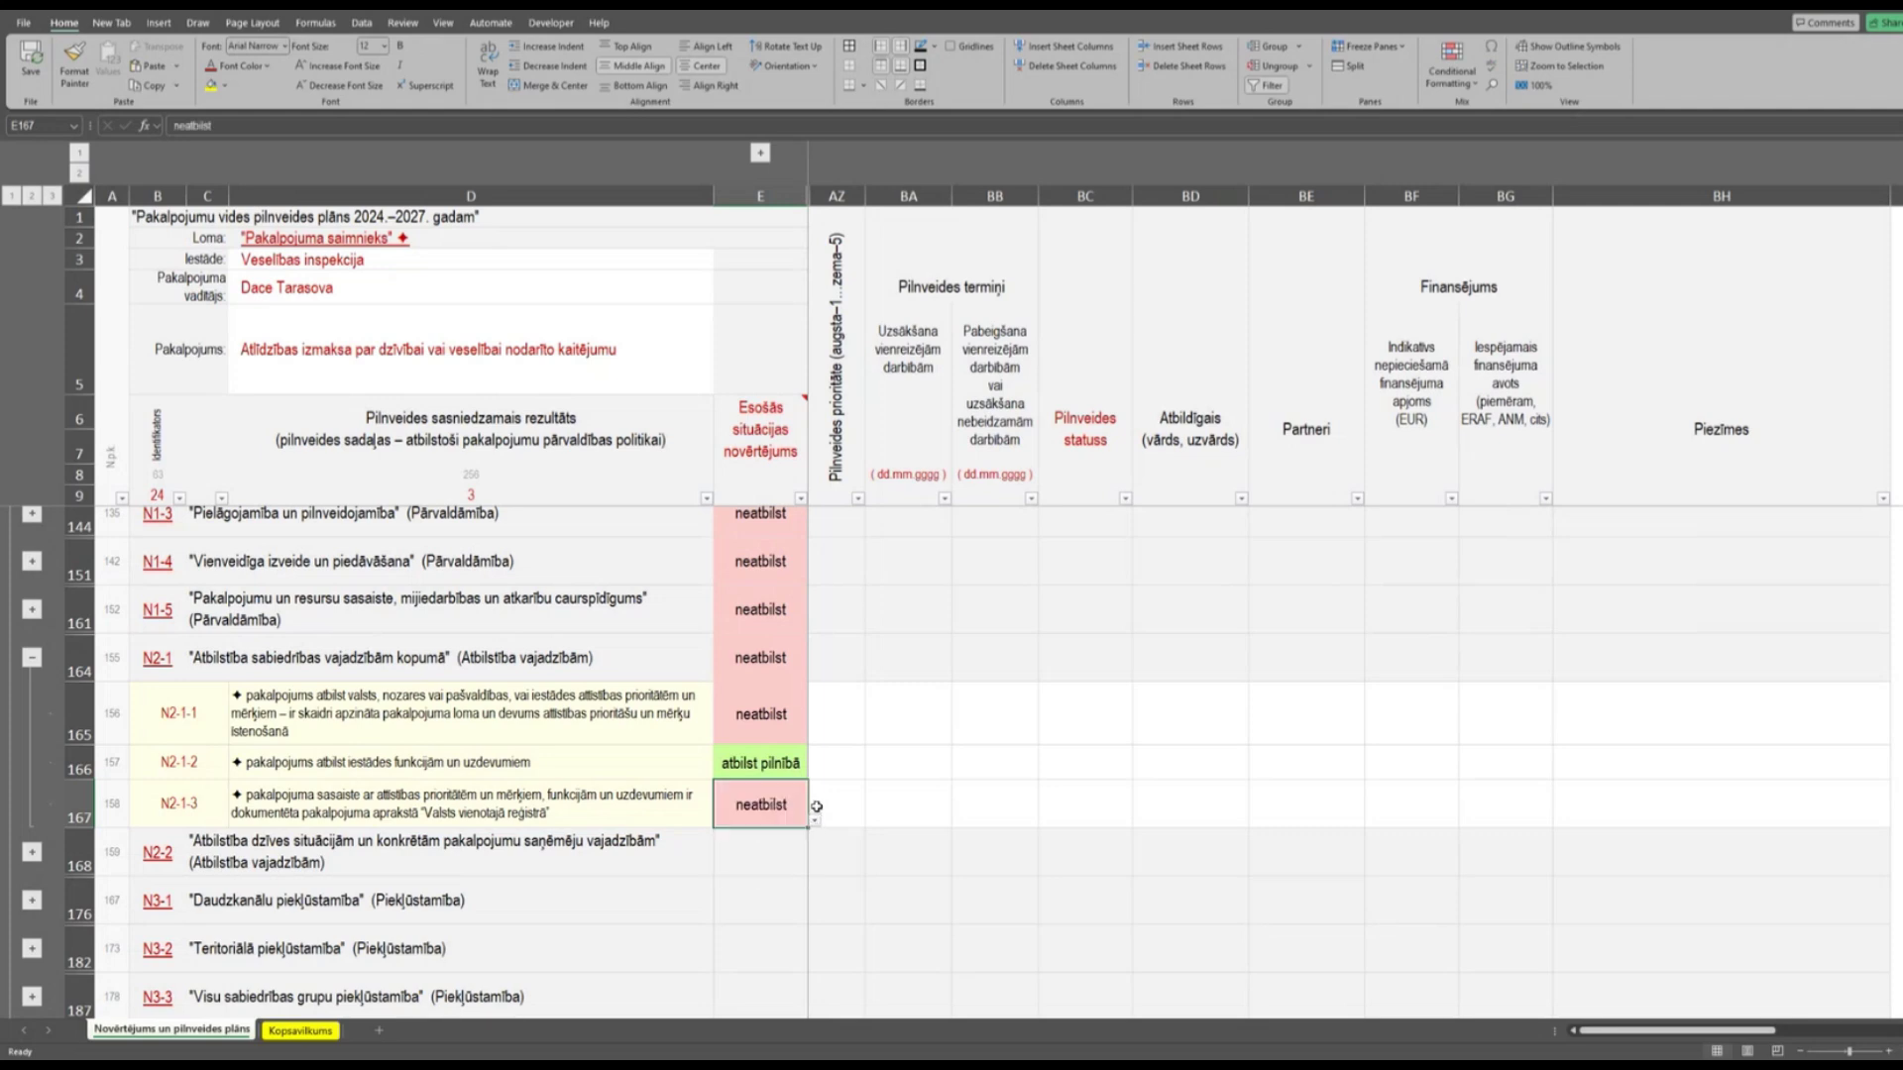
left_click(622, 788)
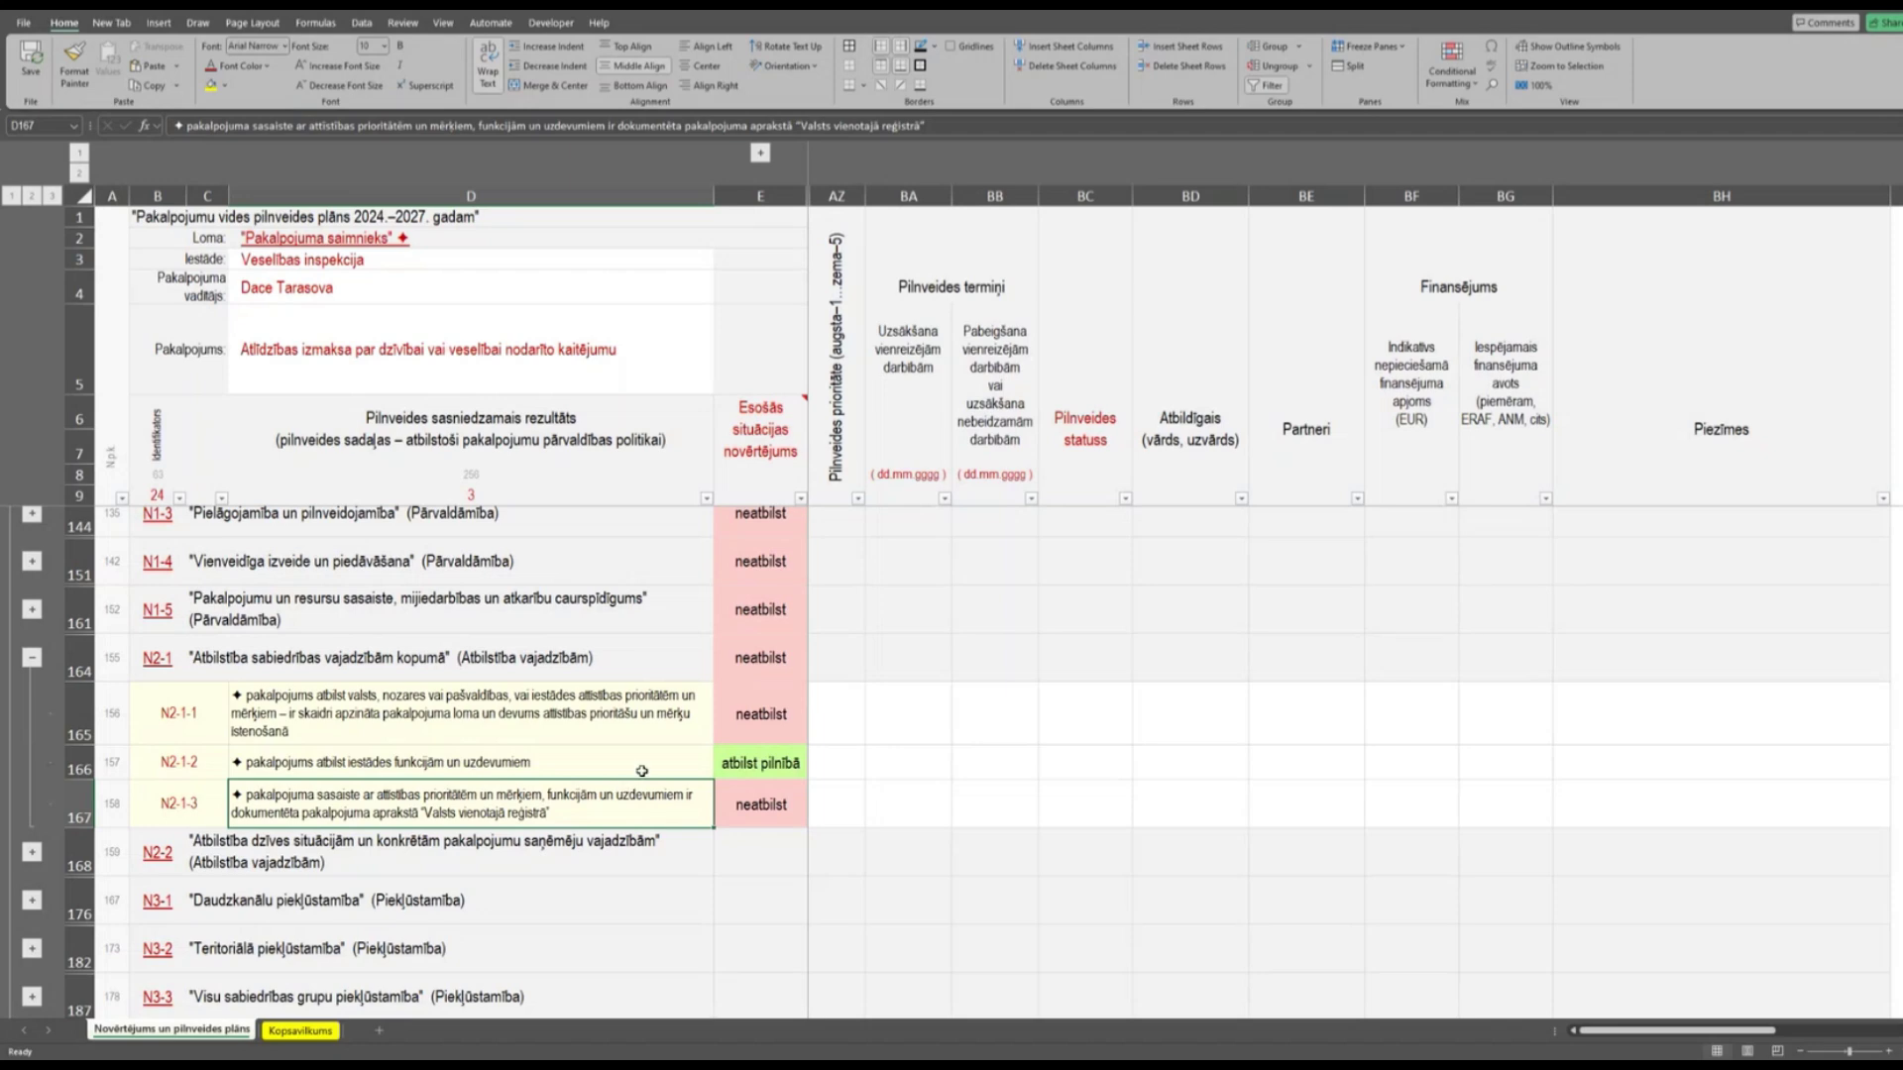
Collapse the N2-1 criteria group and expand N2-2 "Atbilstība dzīves situācijām un konkrētām pakalpojumu saņēmēju vajadzībām".
left_click(31, 658)
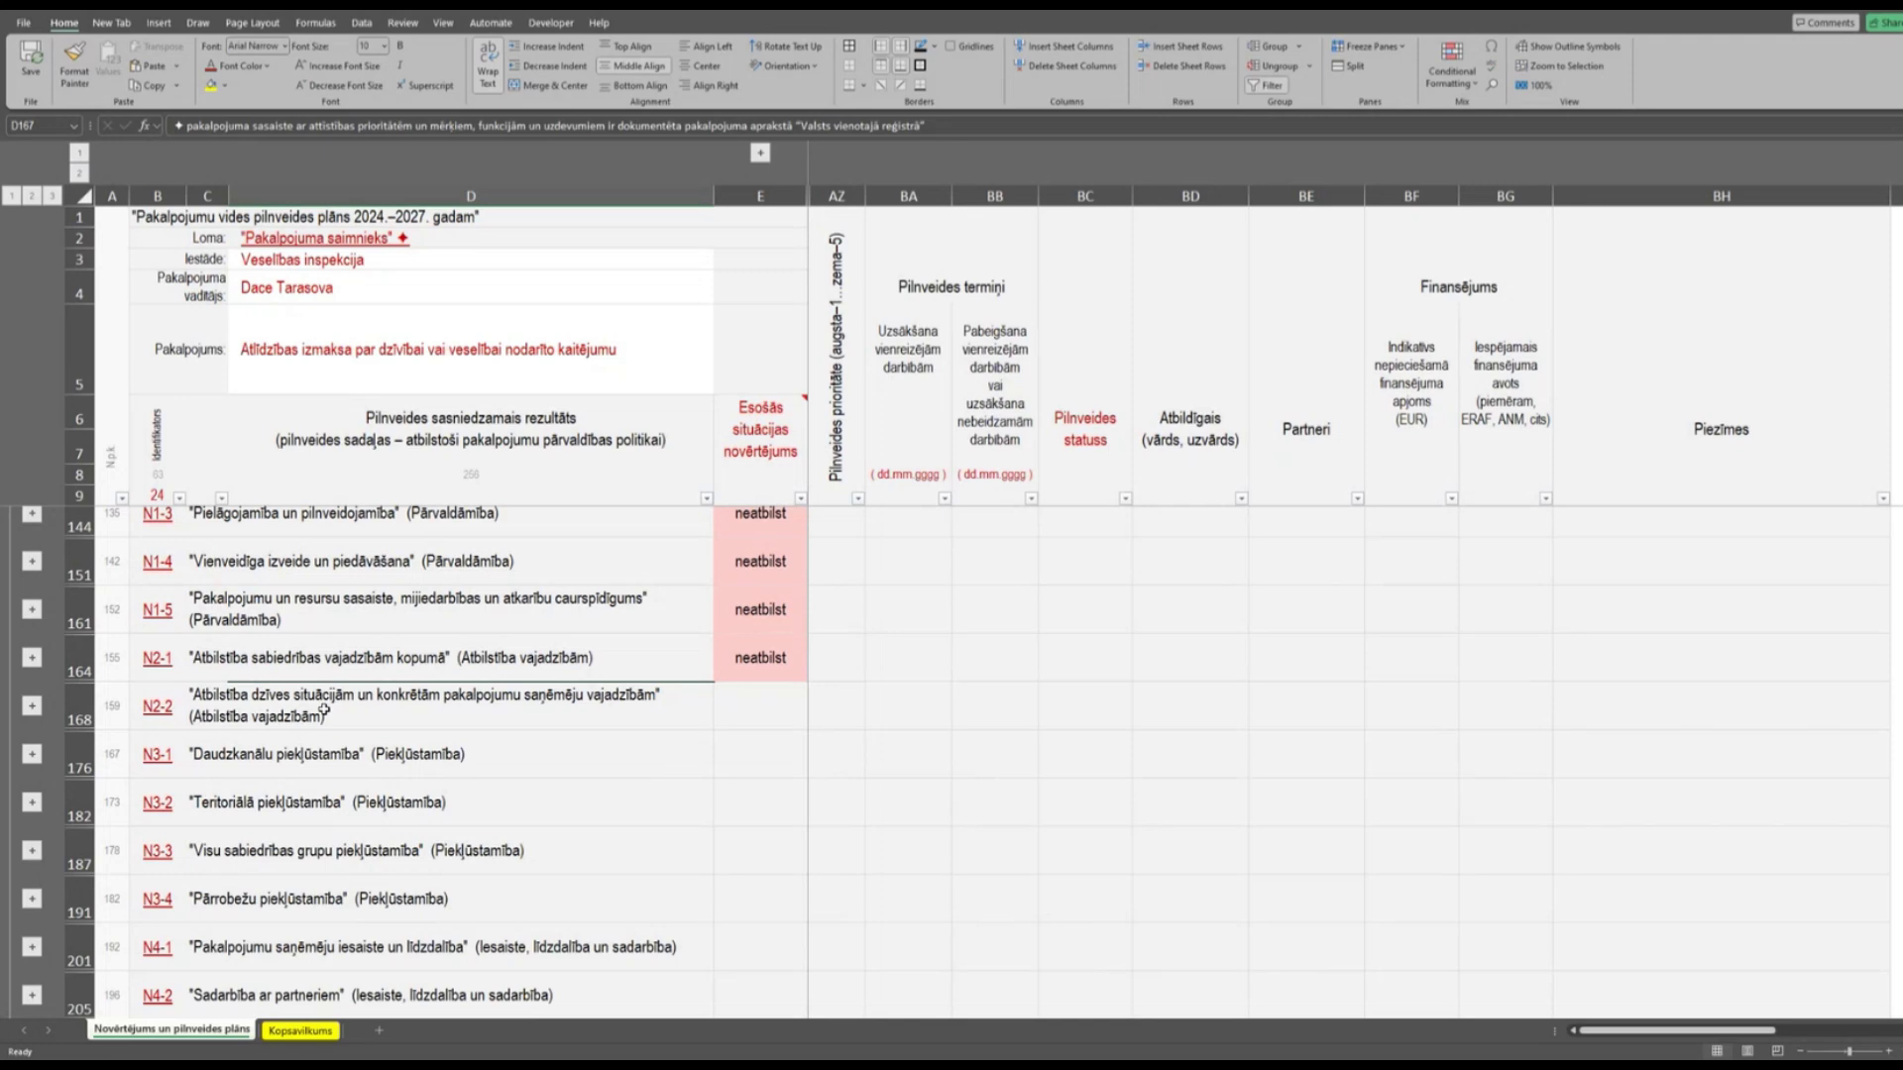
left_click(324, 710)
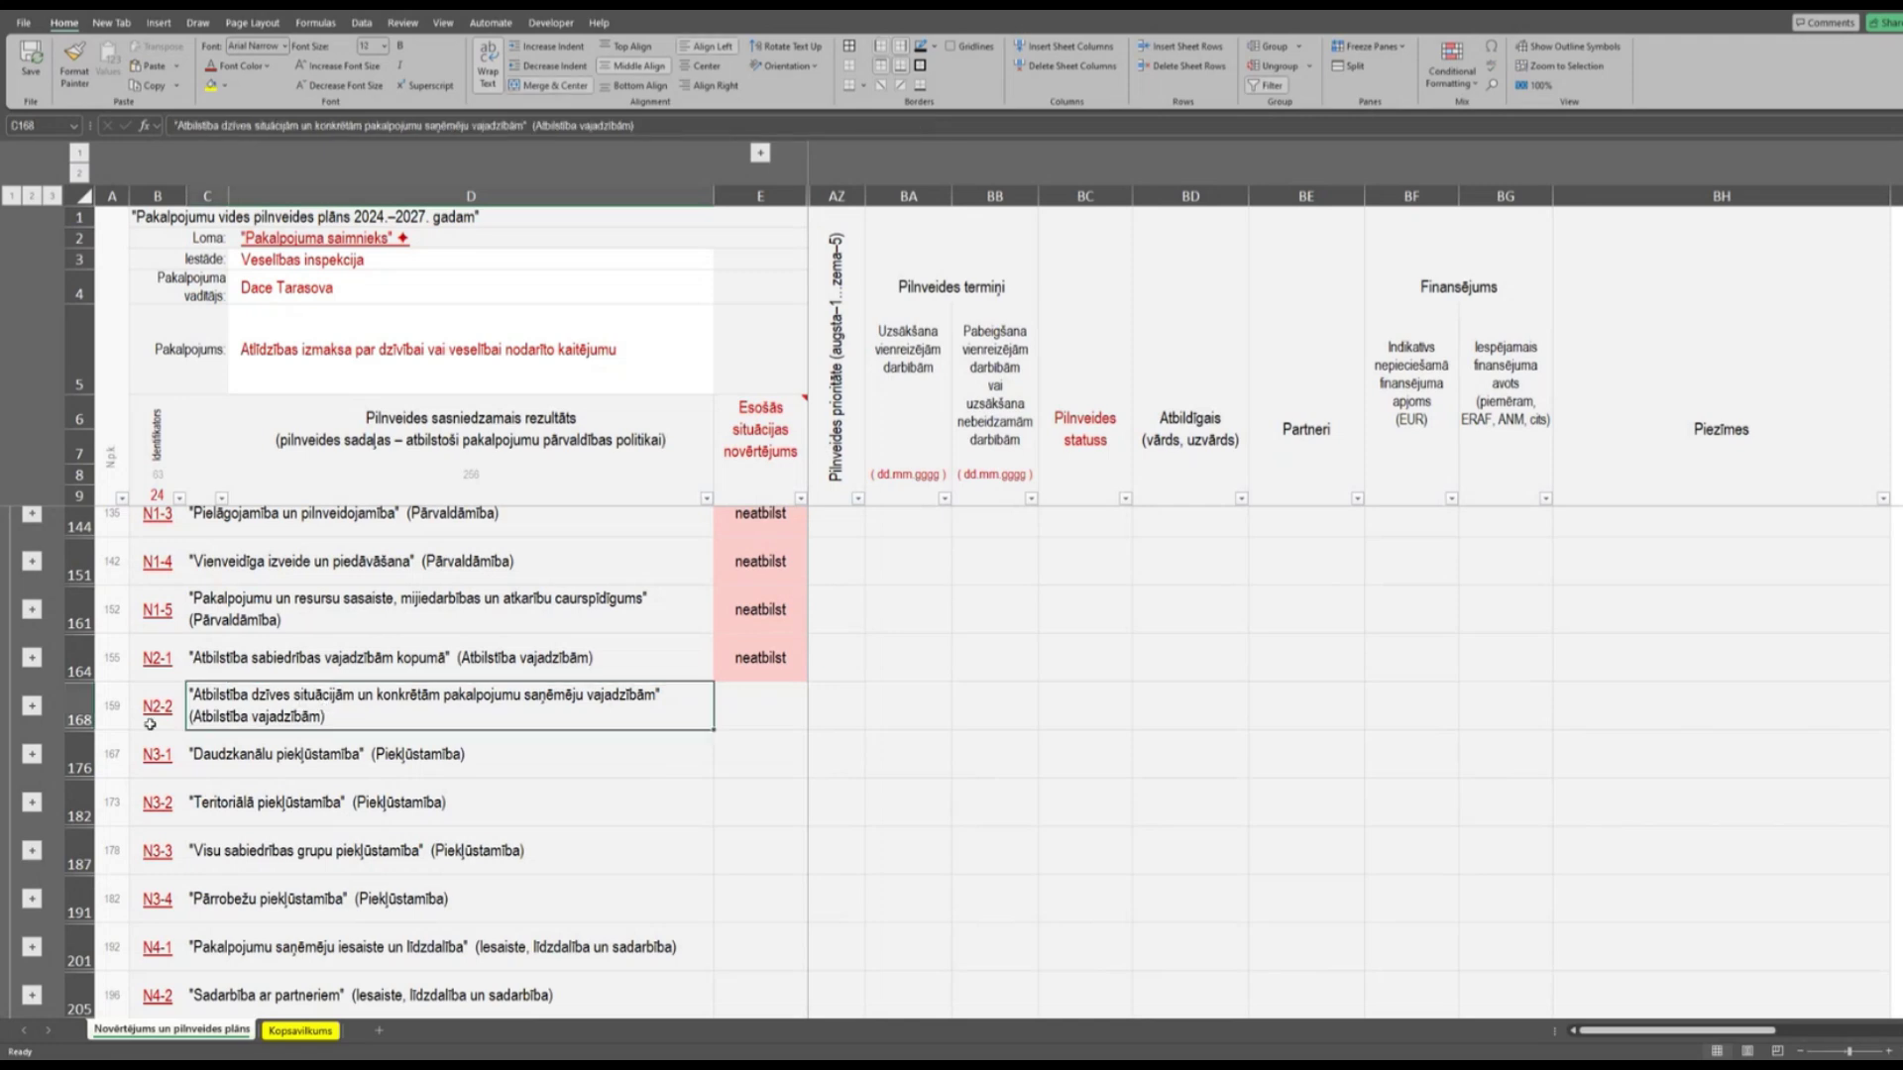
left_click(32, 707)
scroll(758, 813, "down", 1)
scroll(713, 664, "up", 1)
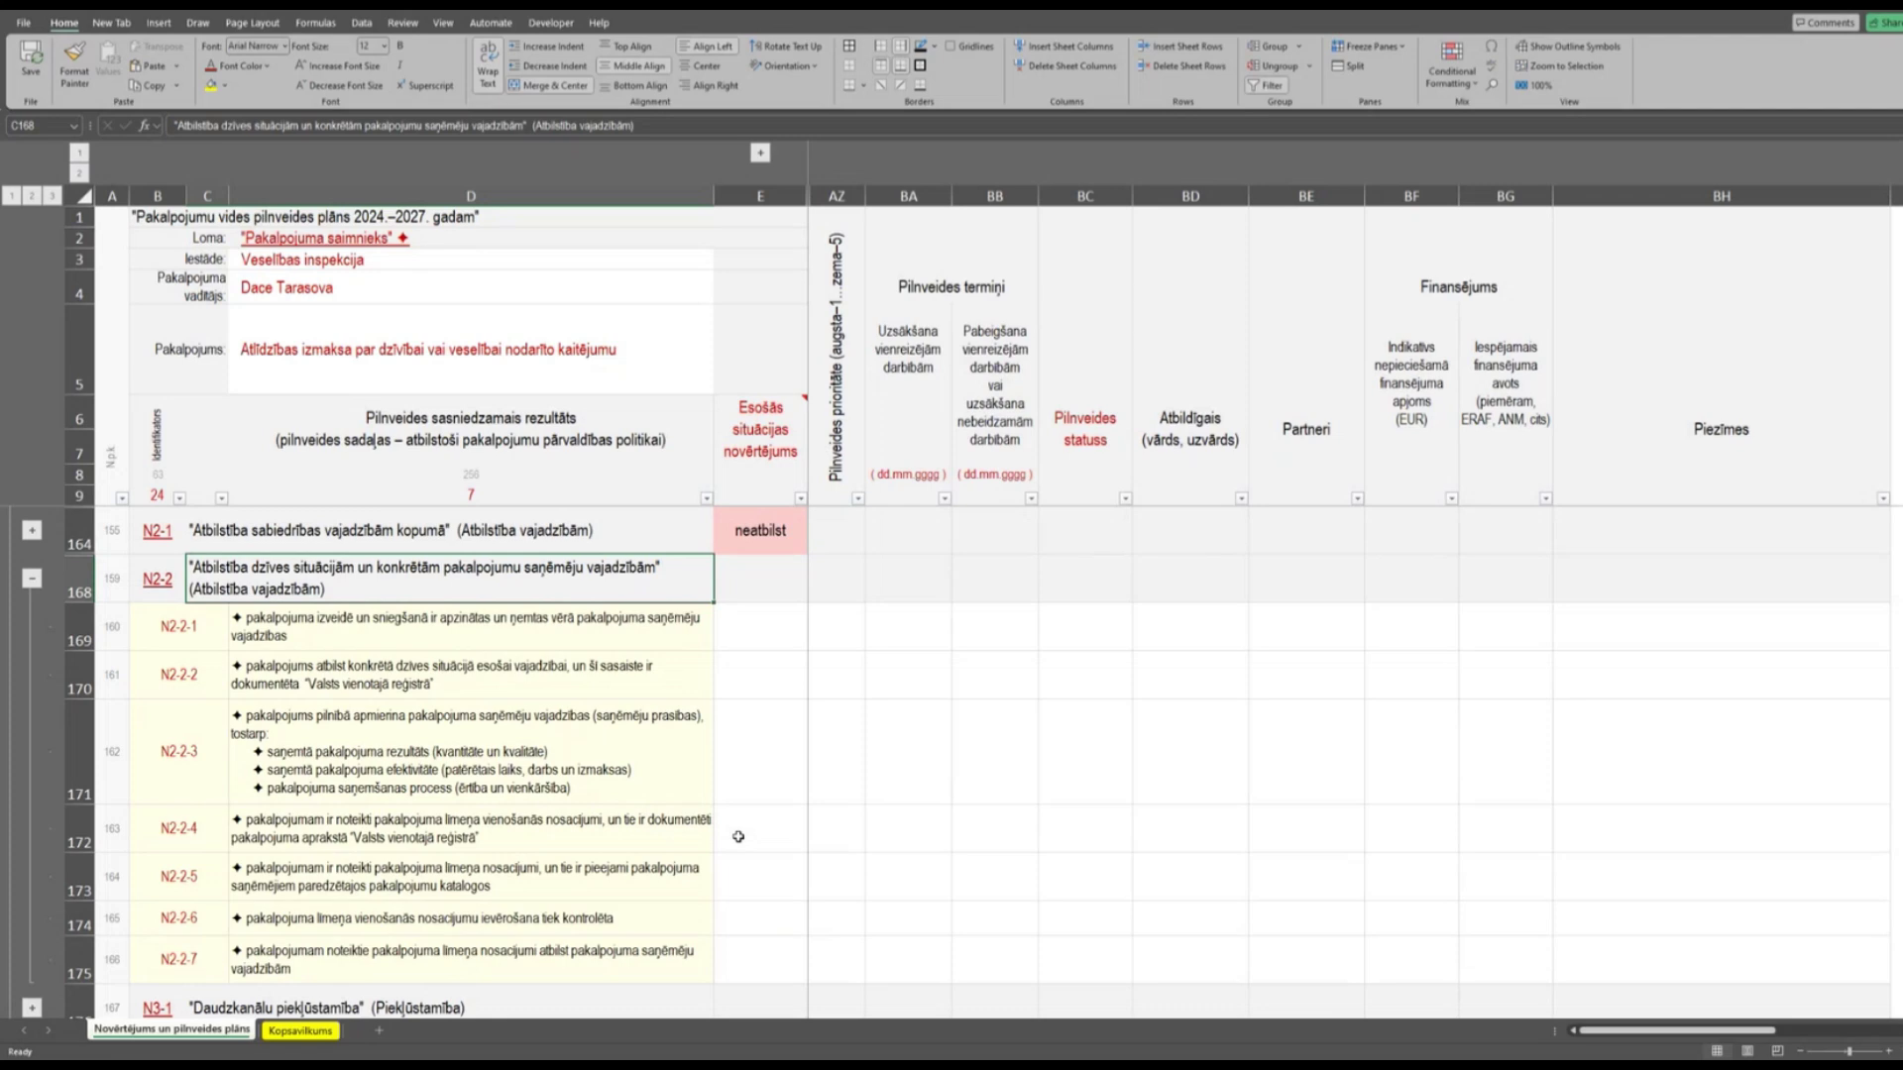
Rate criterion N2-2-1 on identifying and considering service recipients' needs in service design and delivery as "neatbilst".
left_click(395, 645)
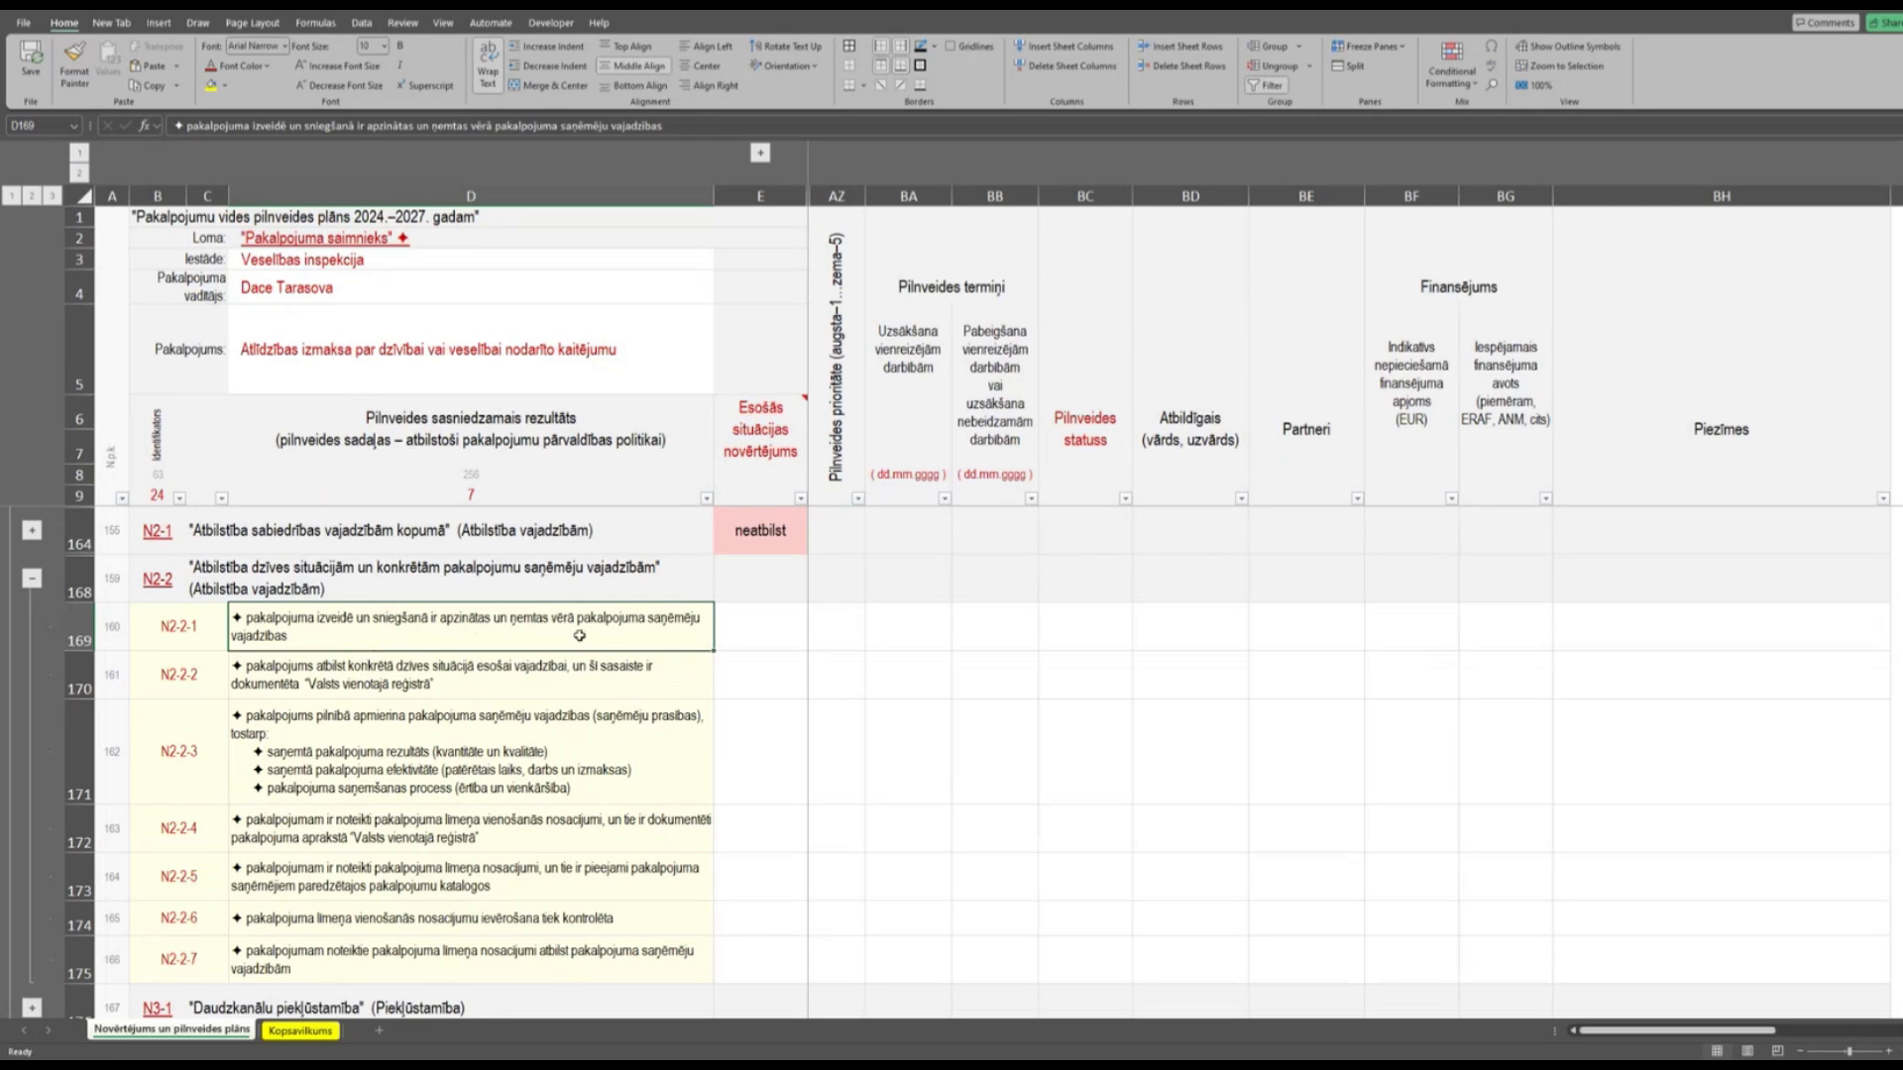
left_click(785, 624)
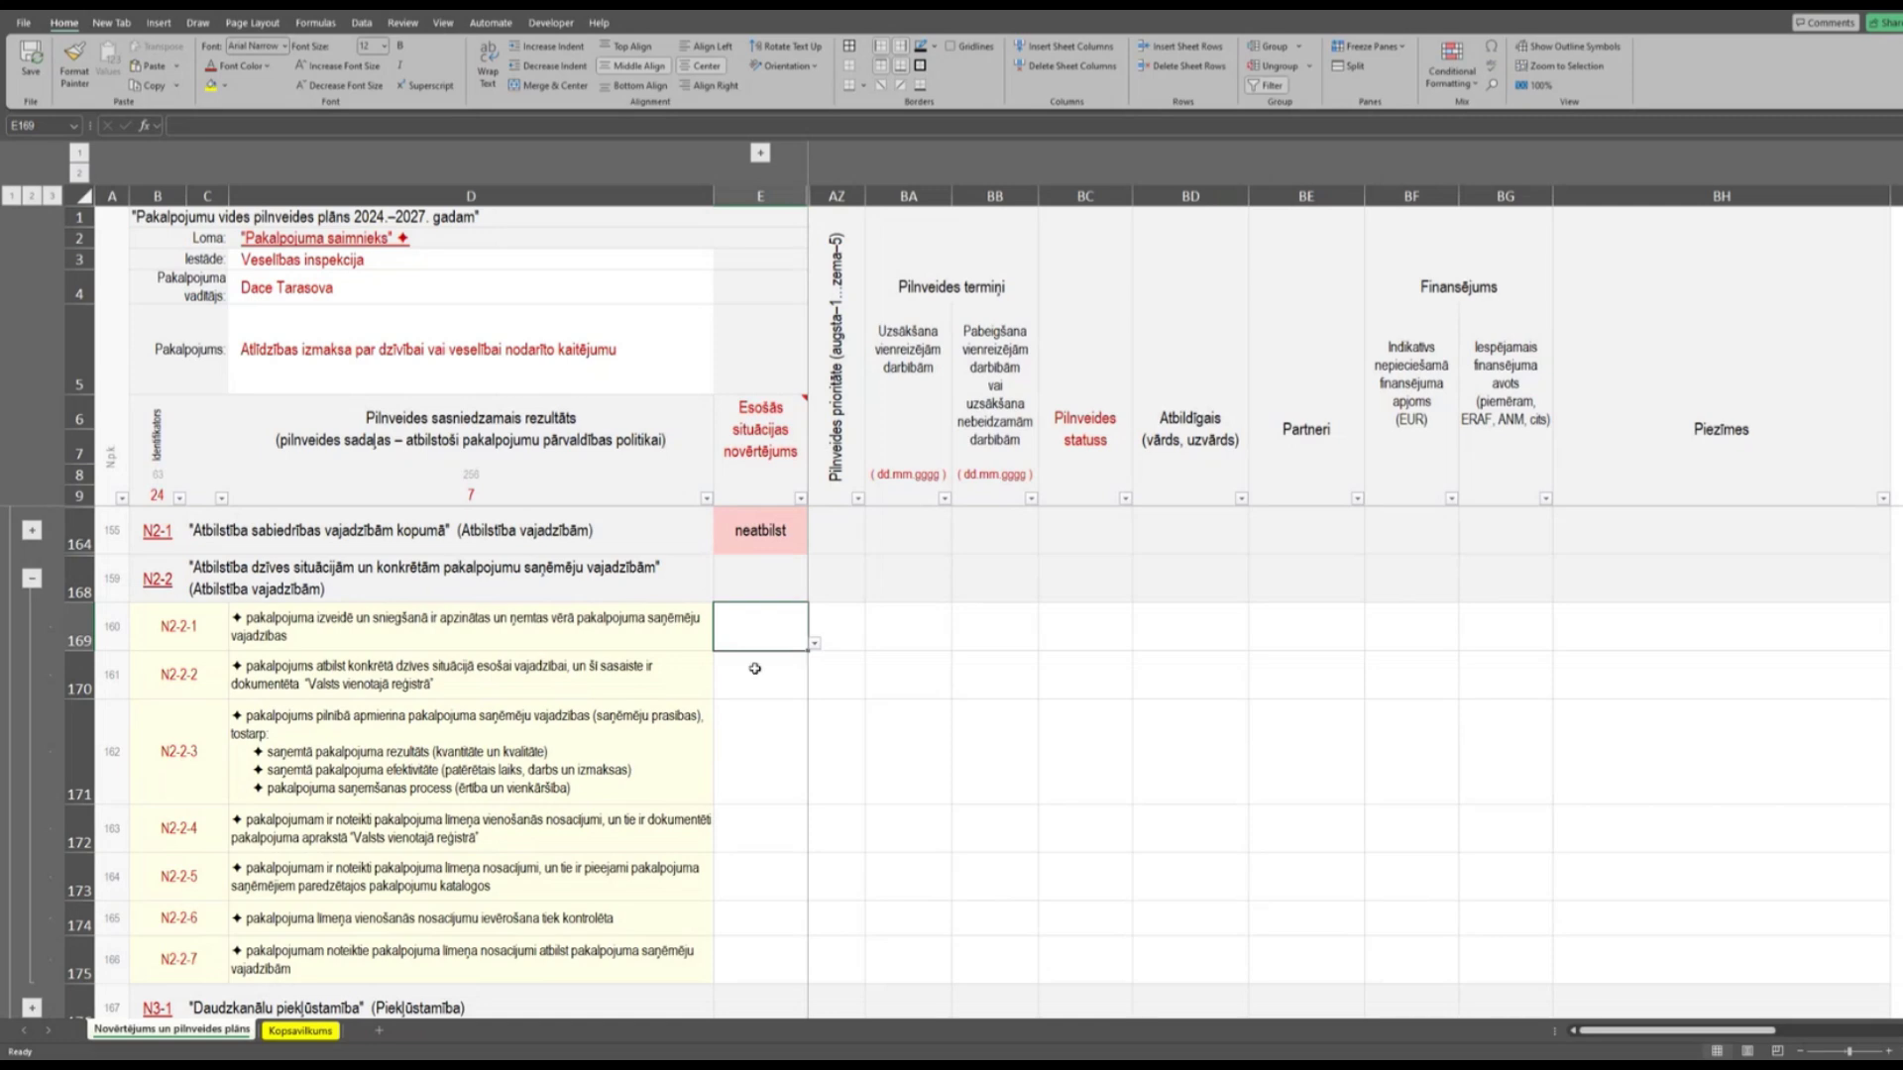
left_click(814, 648)
left_click(753, 686)
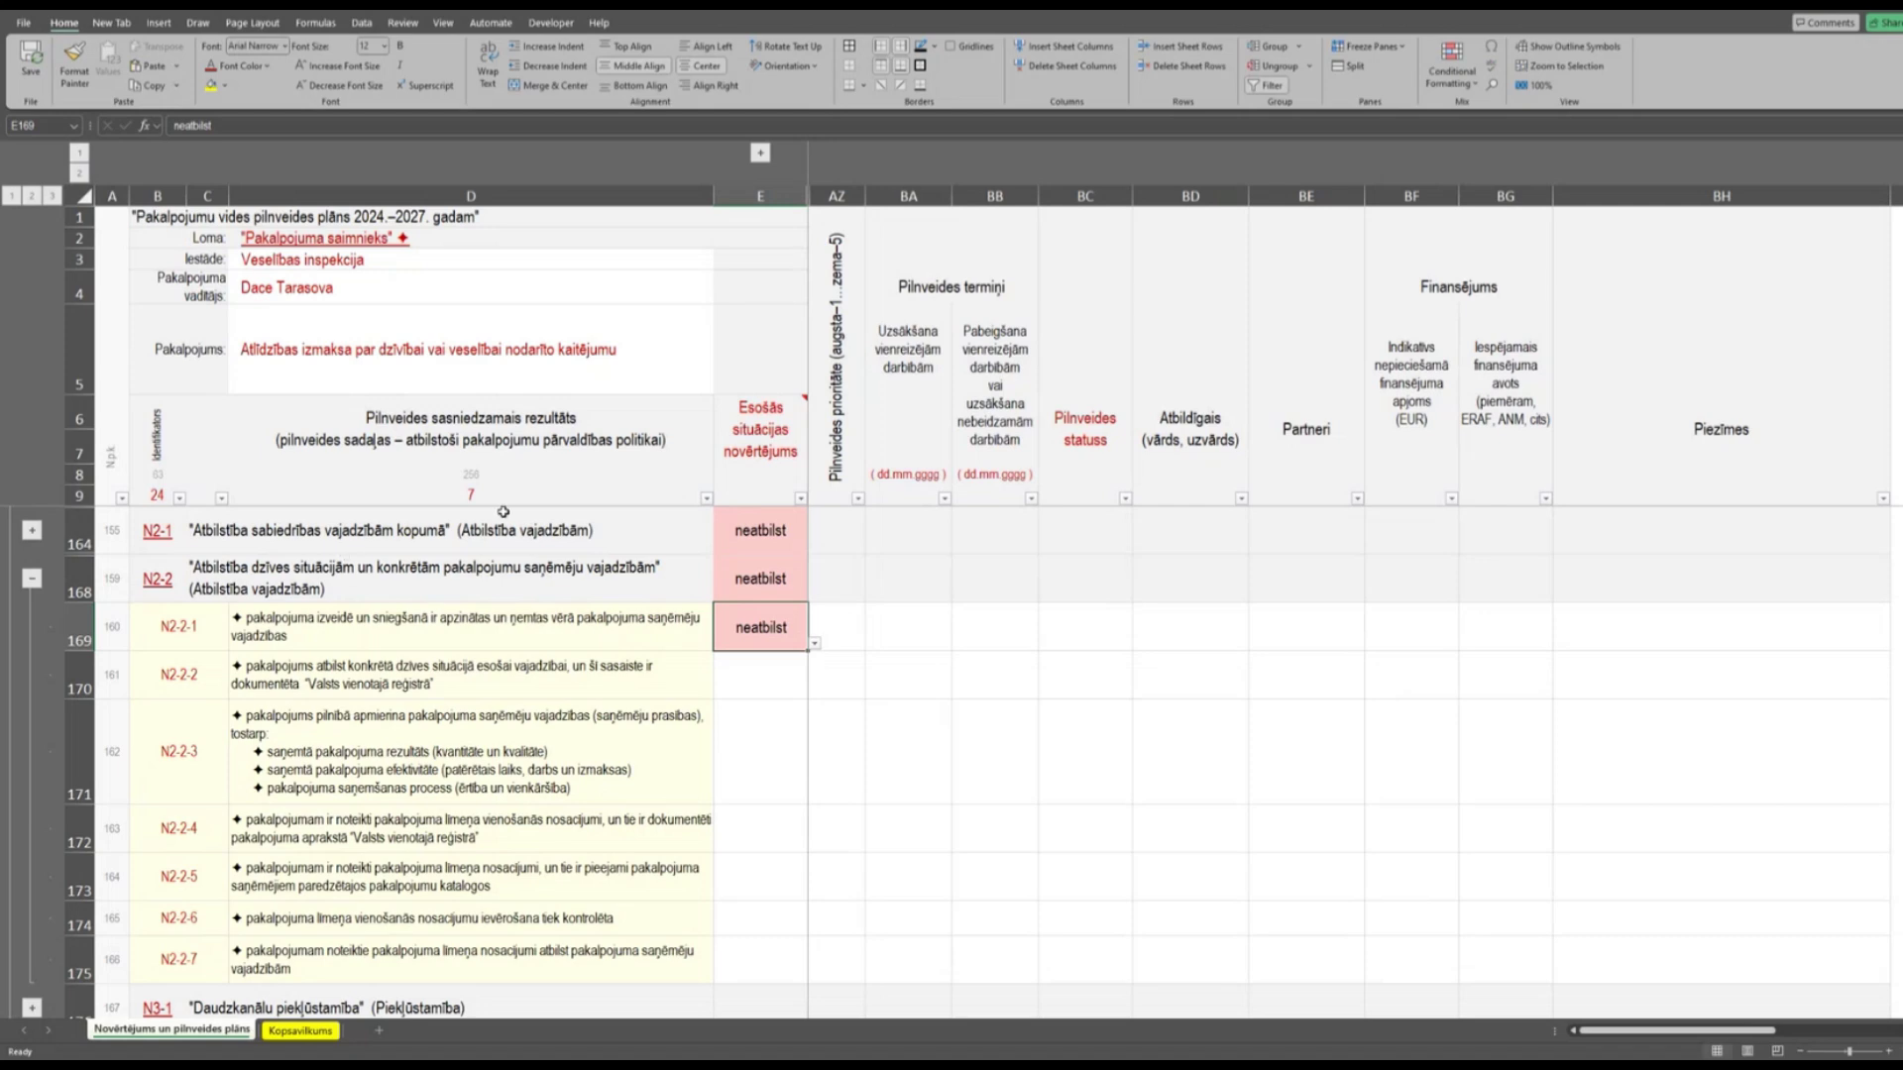
Rate criterion N2-2-2 on the service matching a life-situation need, with the link documented in the register, as "neatbilst".
left_click(377, 670)
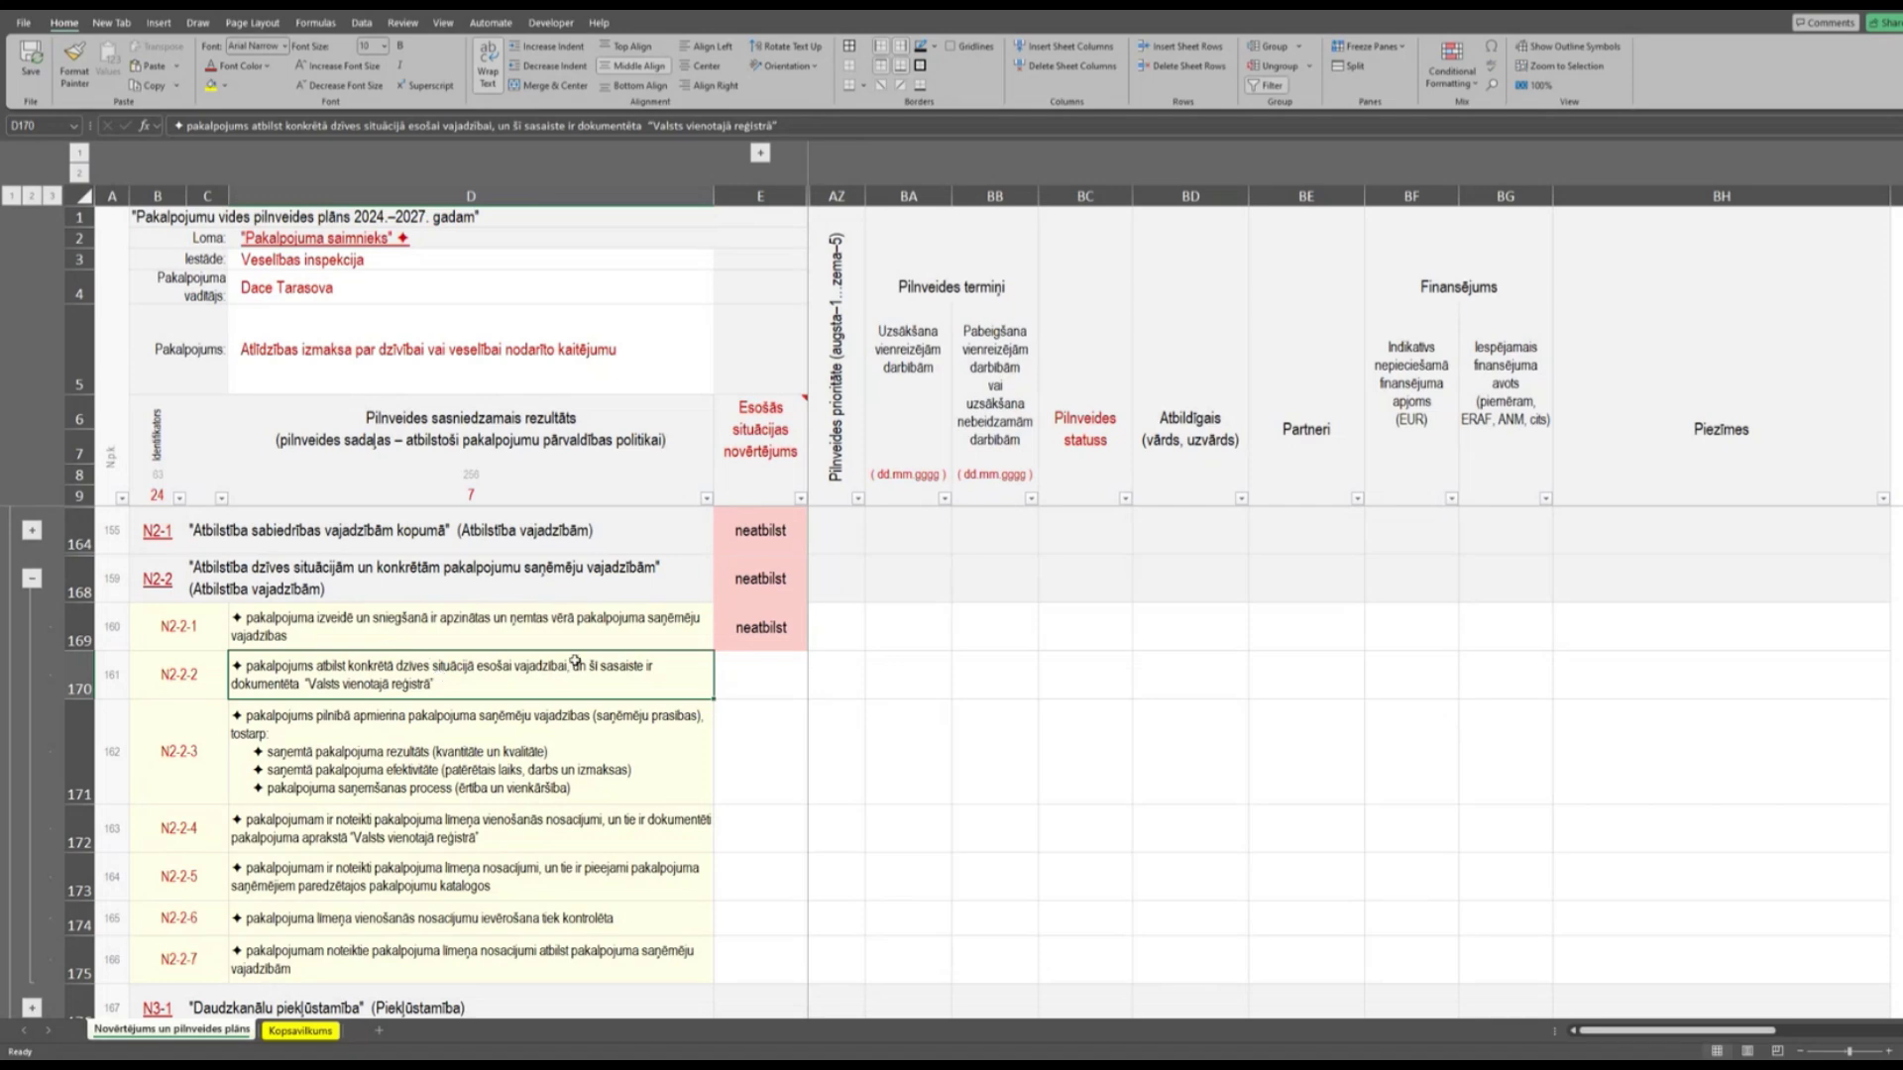
left_click(748, 674)
left_click(814, 692)
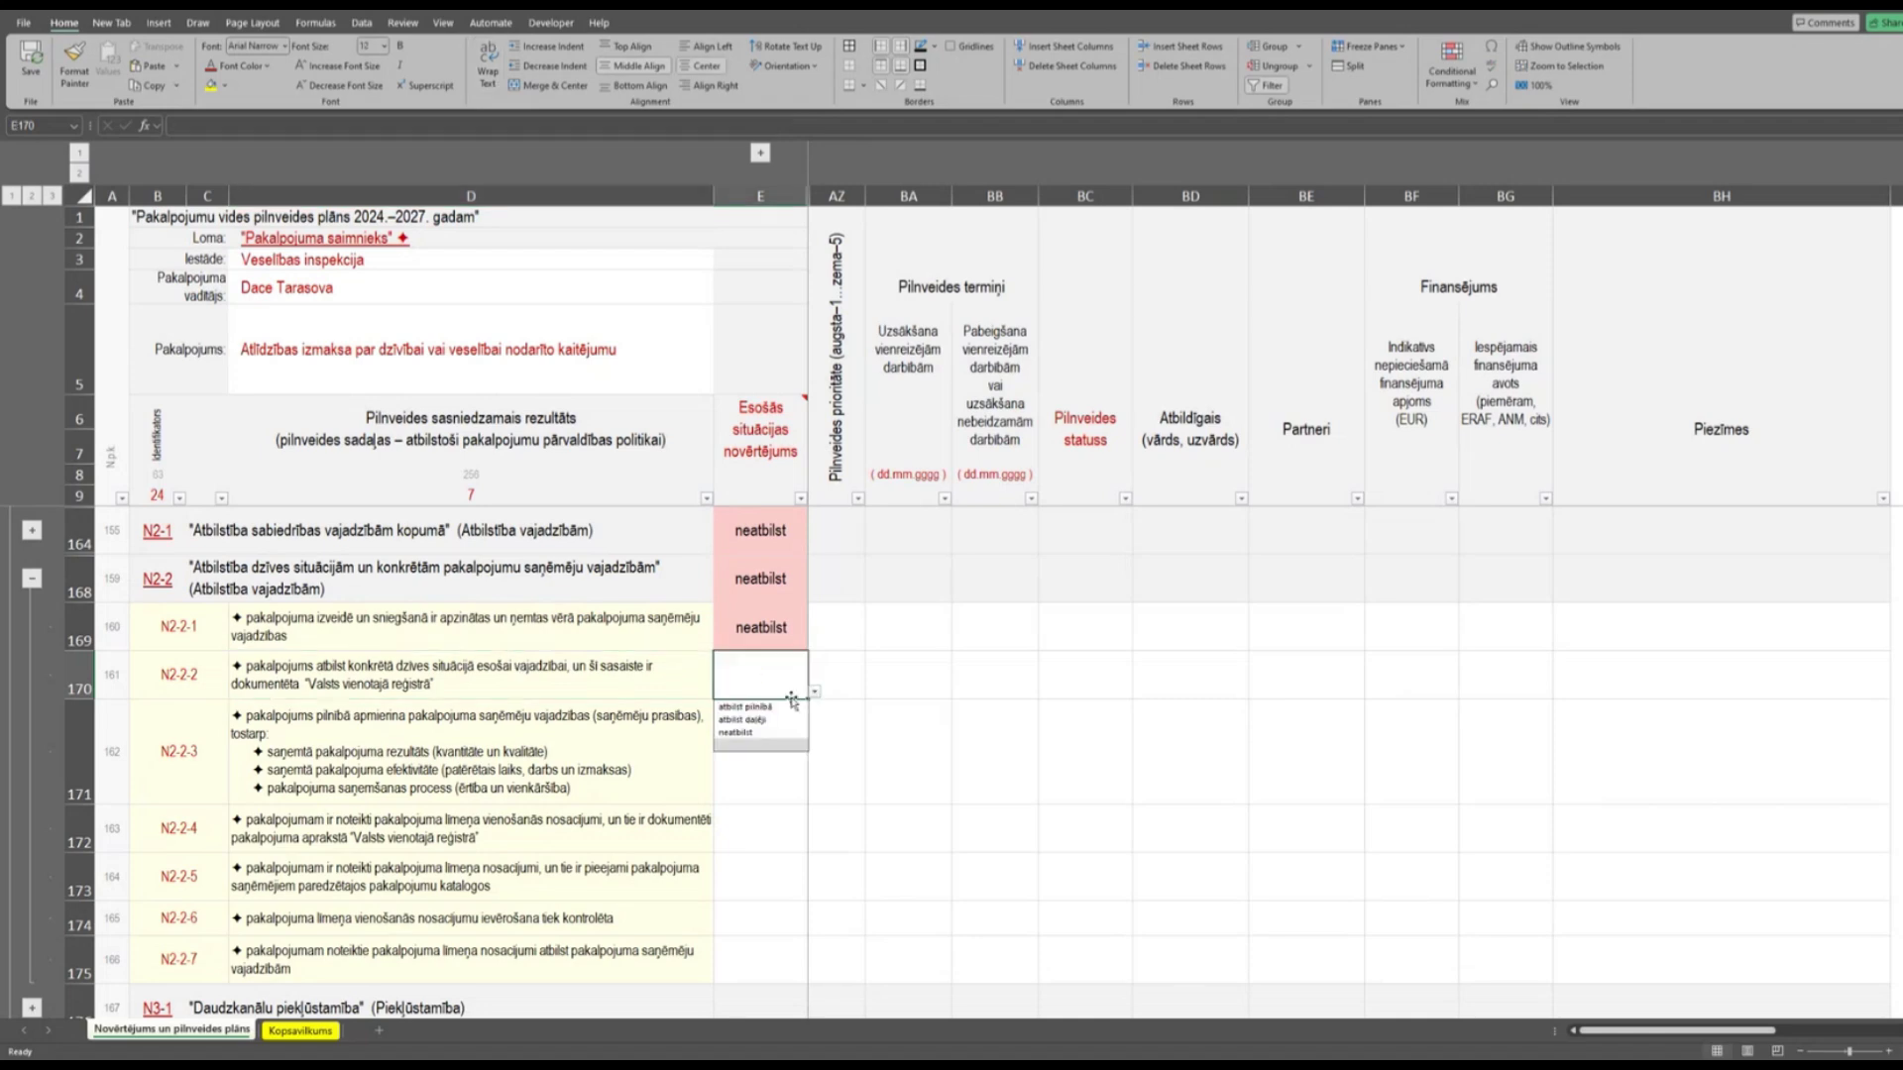
left_click(735, 732)
left_click(686, 682)
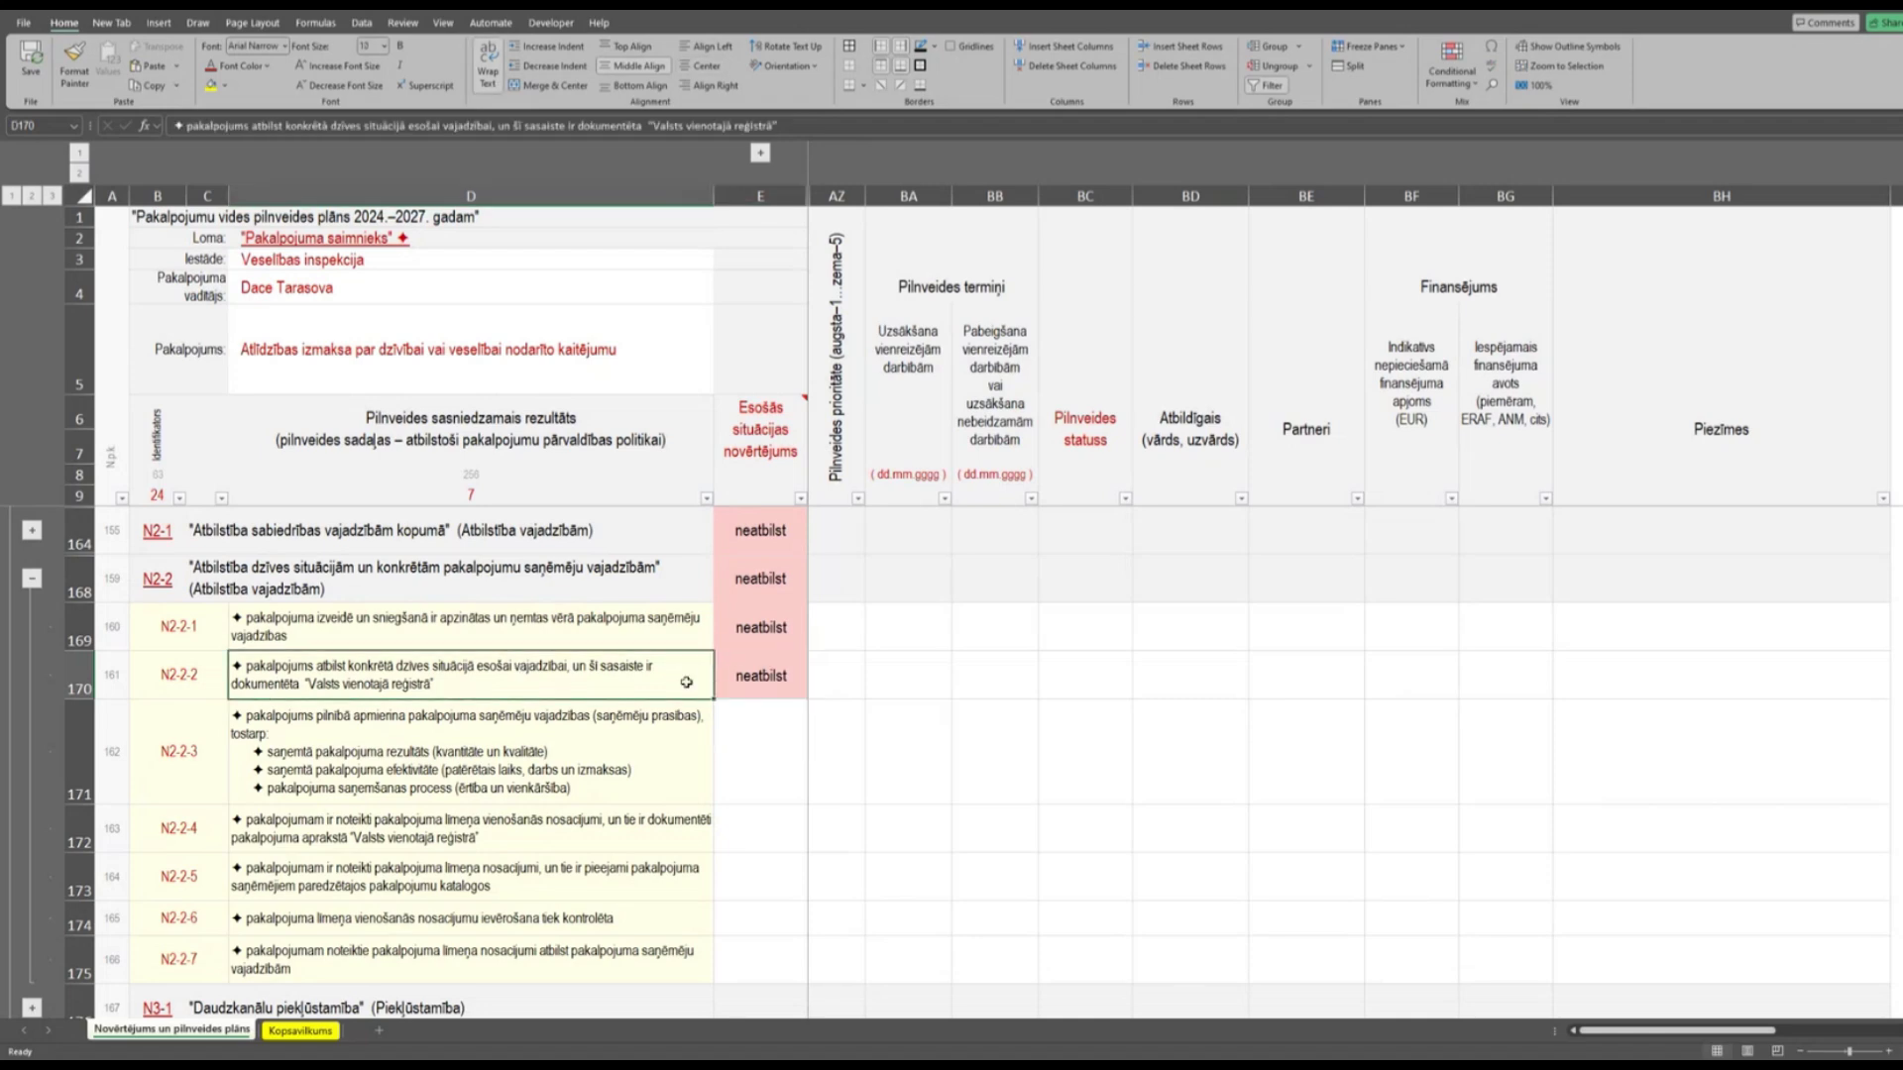
left_click(79, 674)
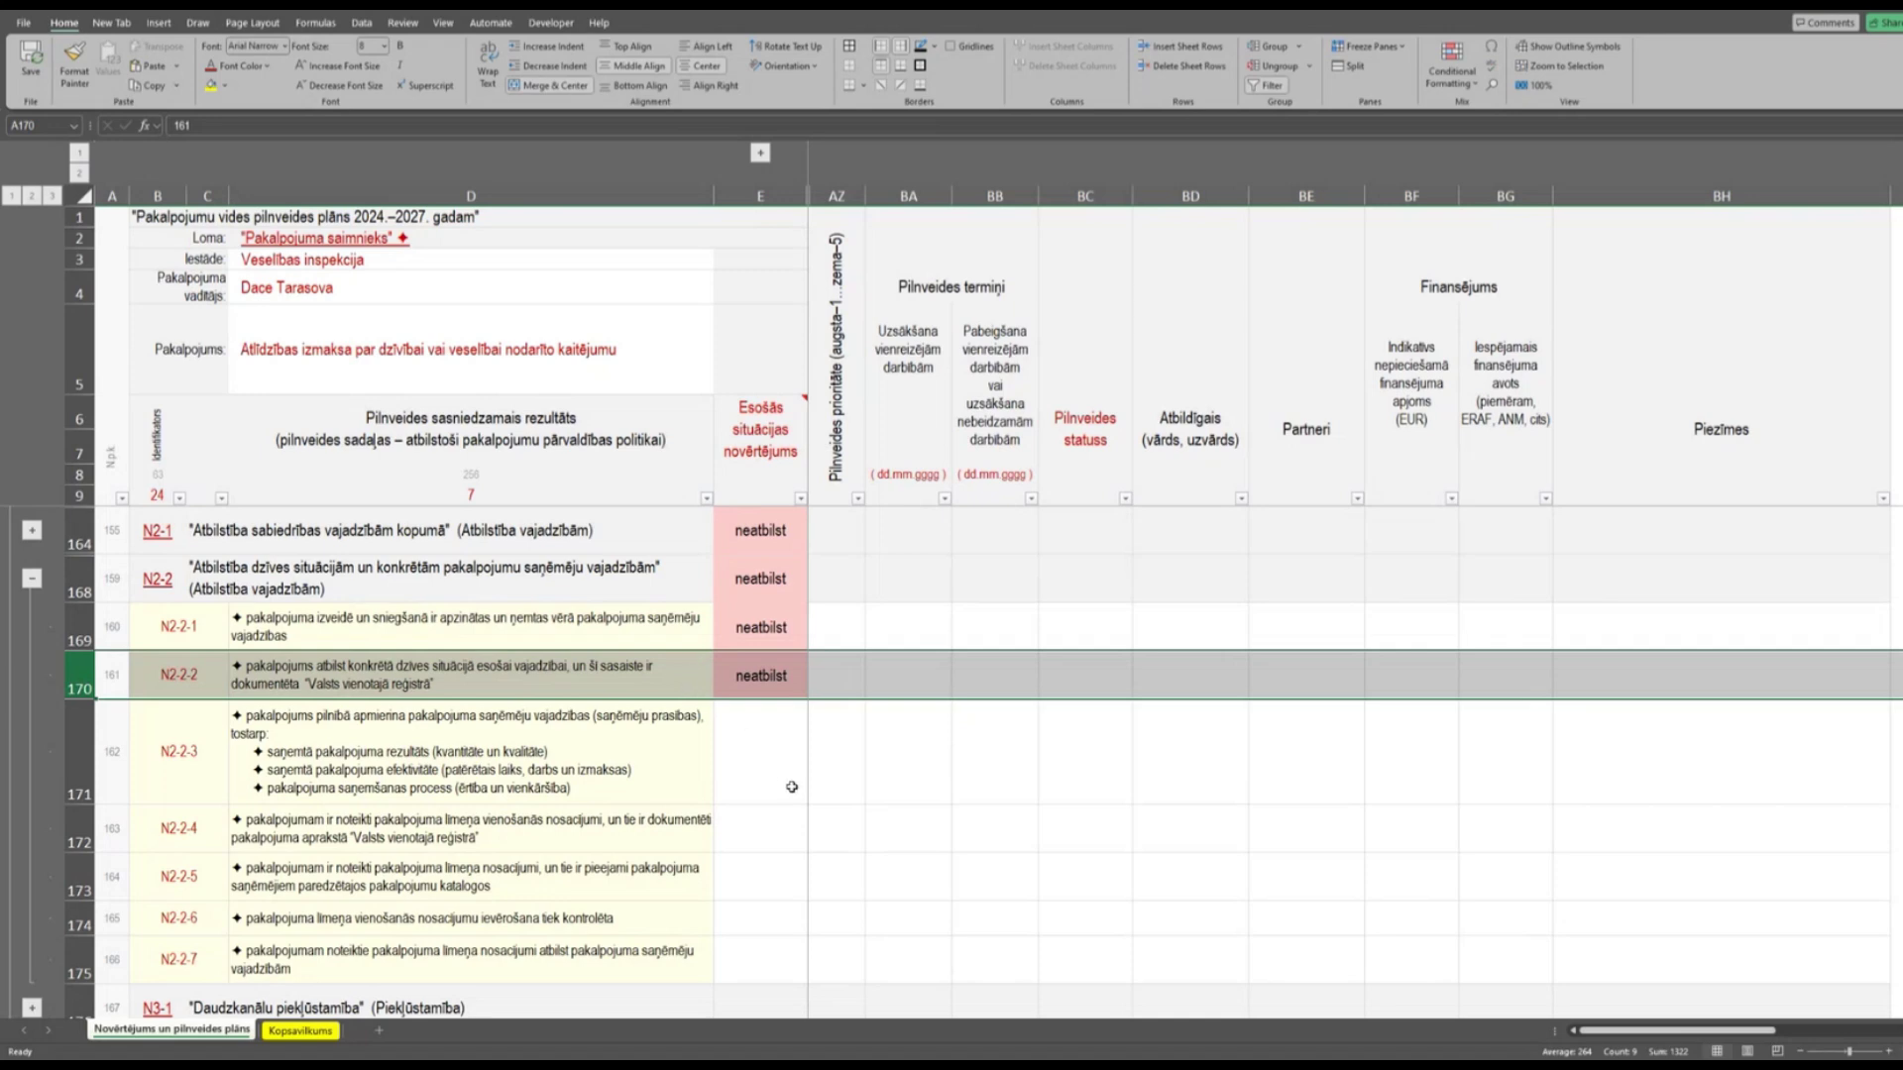
Review the sub-points of criterion N2-2-3 on fully satisfying service recipients' needs and rate it as "neatbilst".
left_click(409, 768)
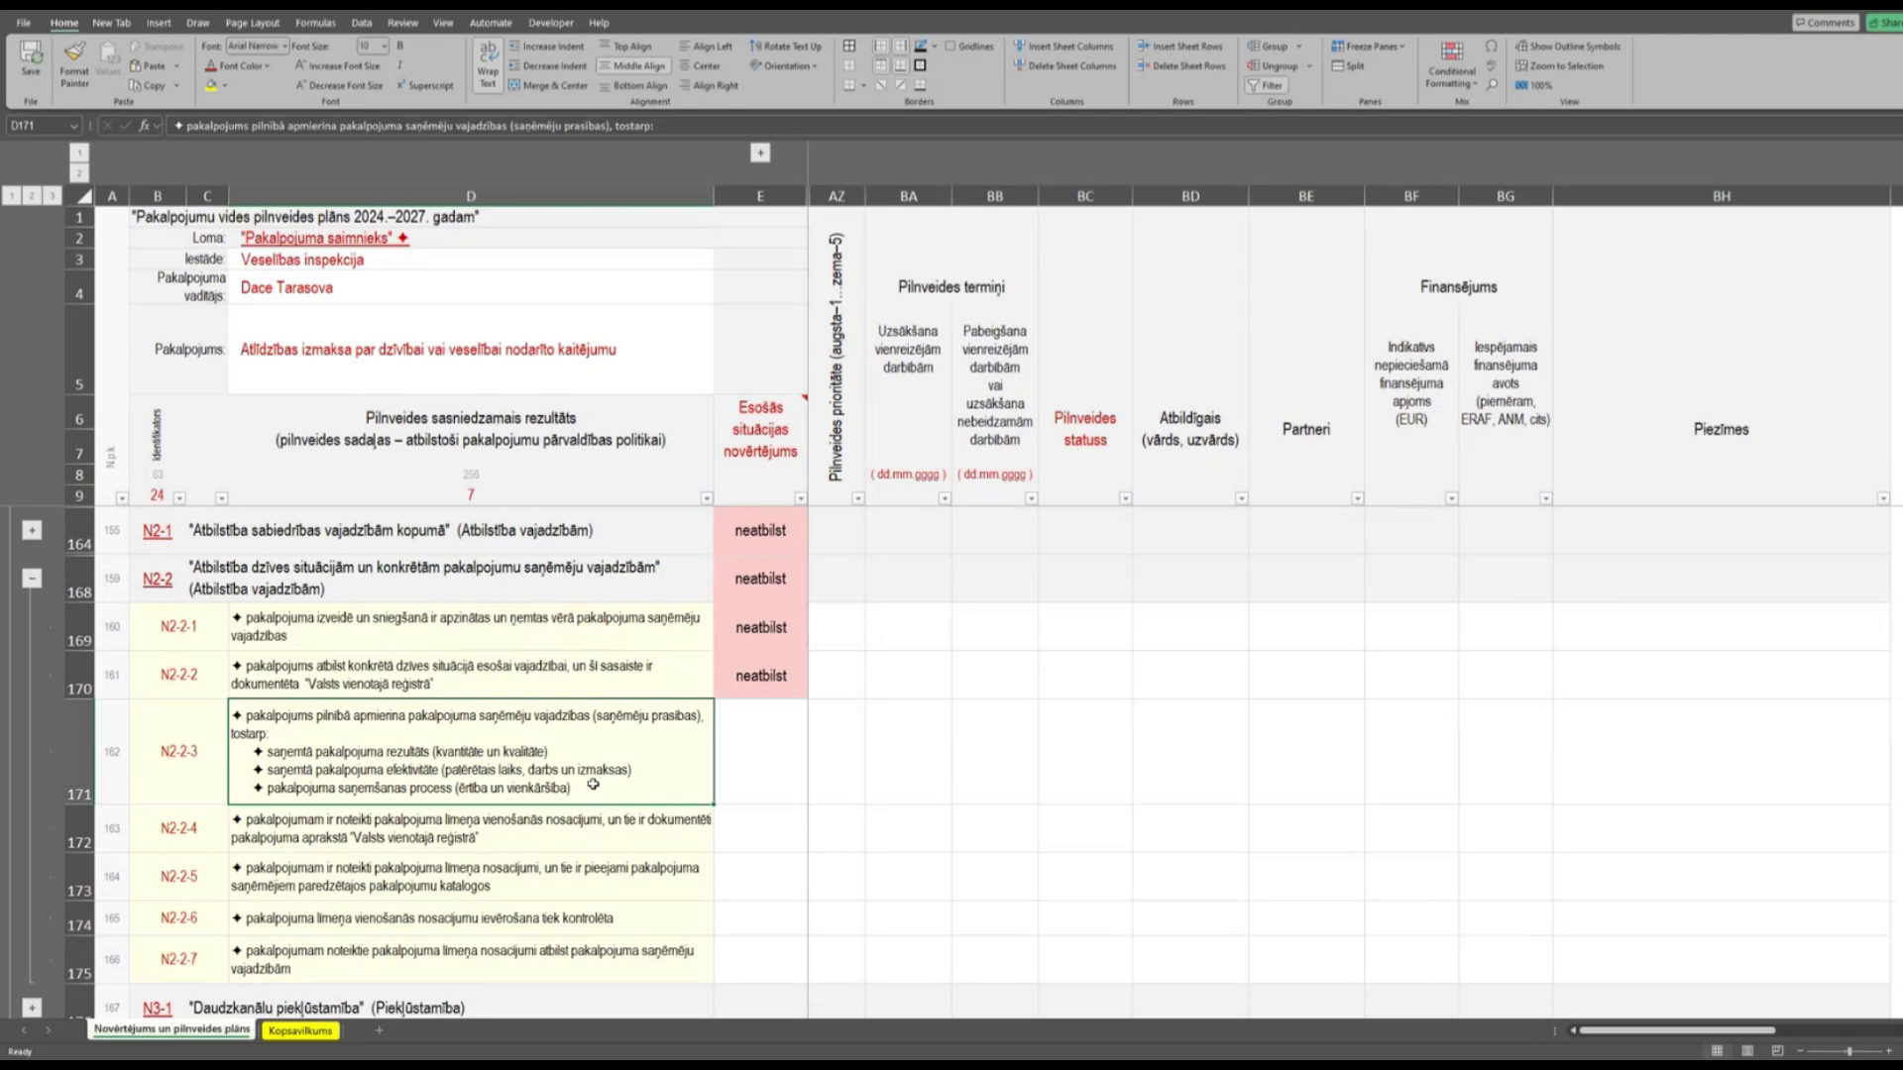
double_click(337, 748)
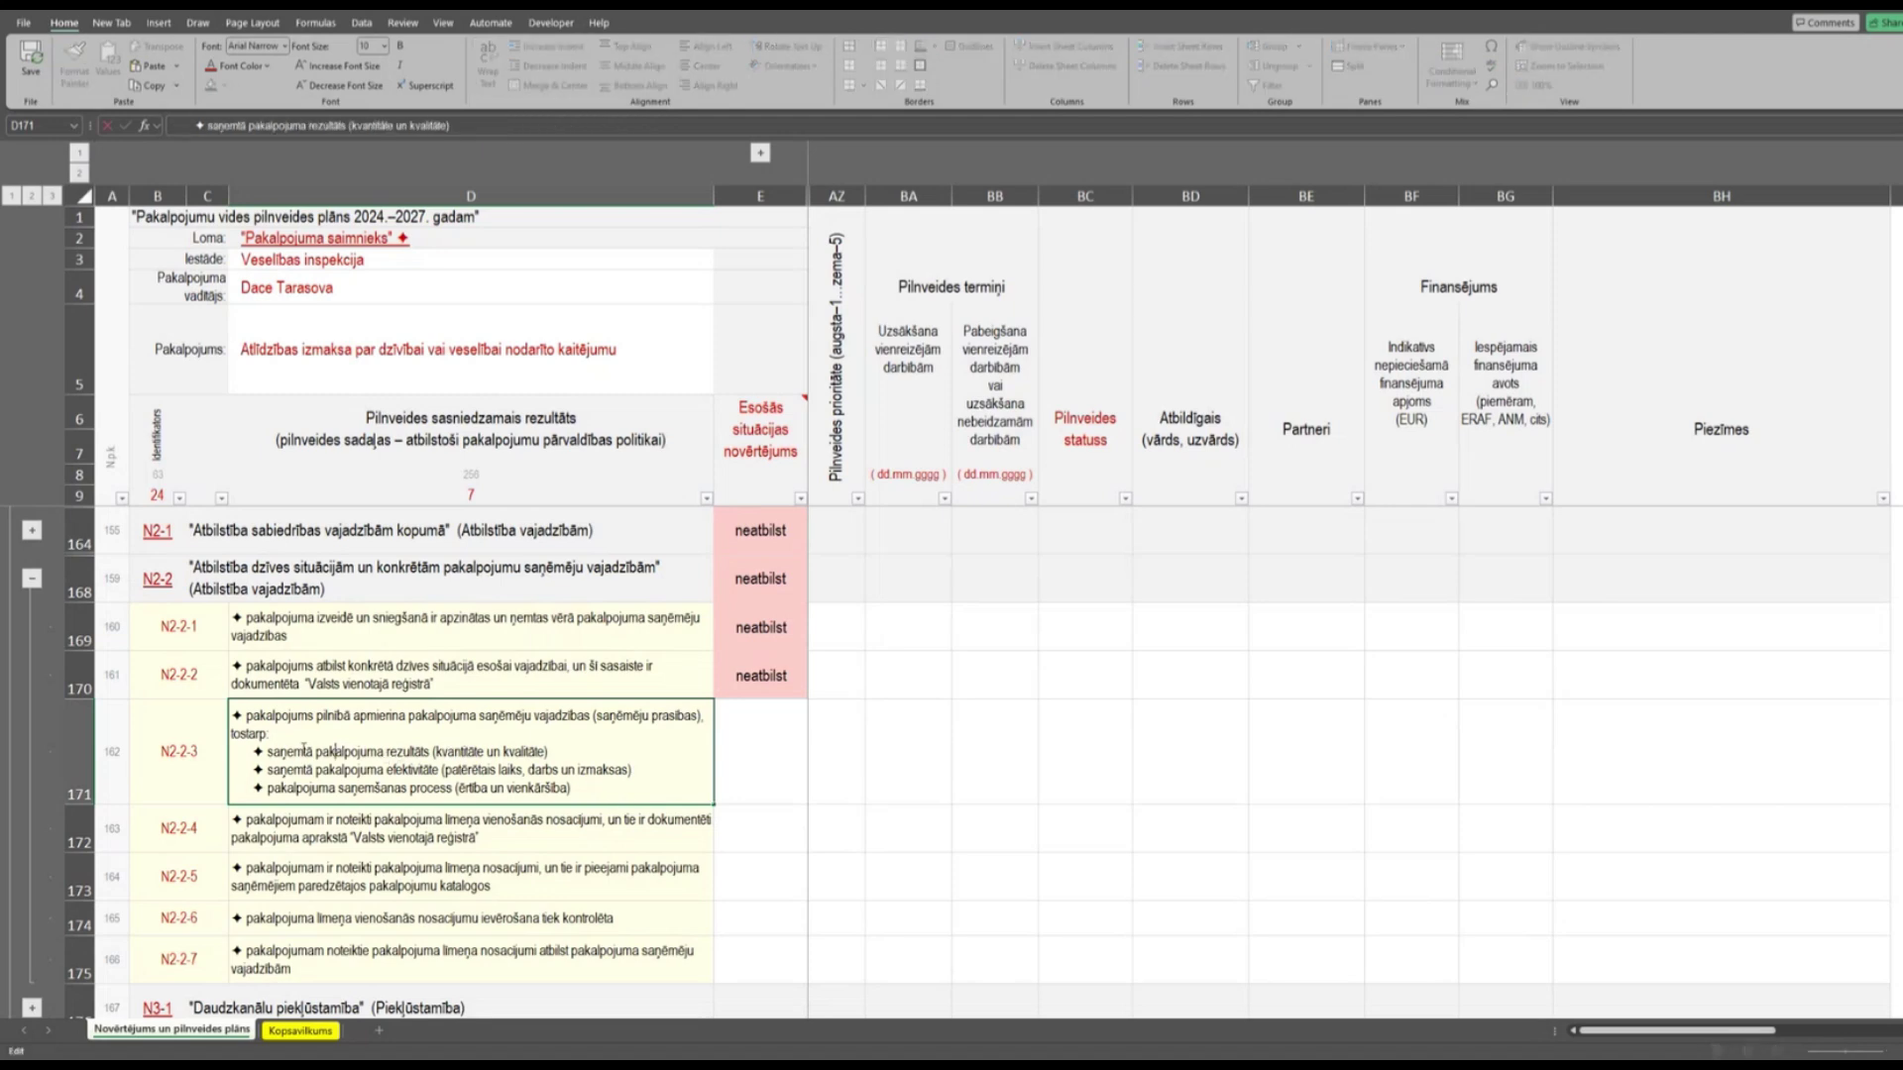
left_click_drag(267, 752, 569, 754)
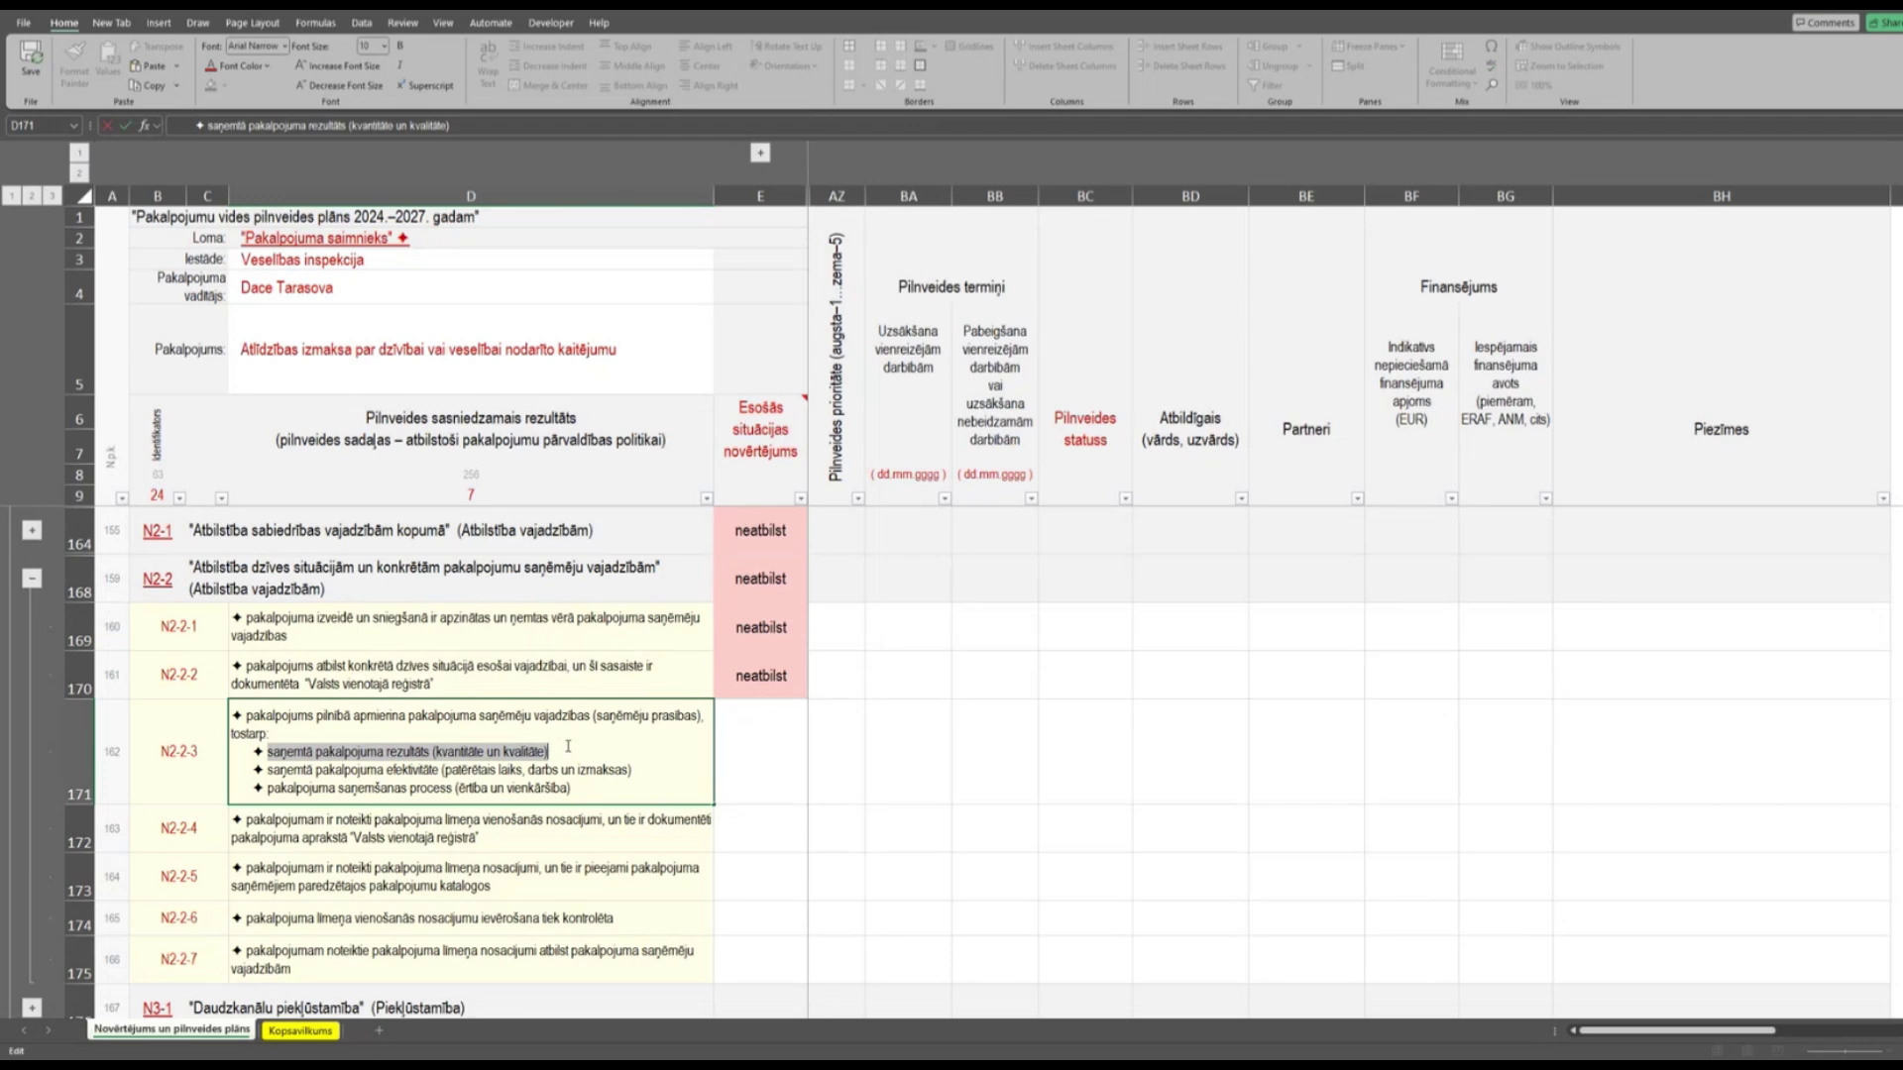
left_click_drag(267, 771, 633, 768)
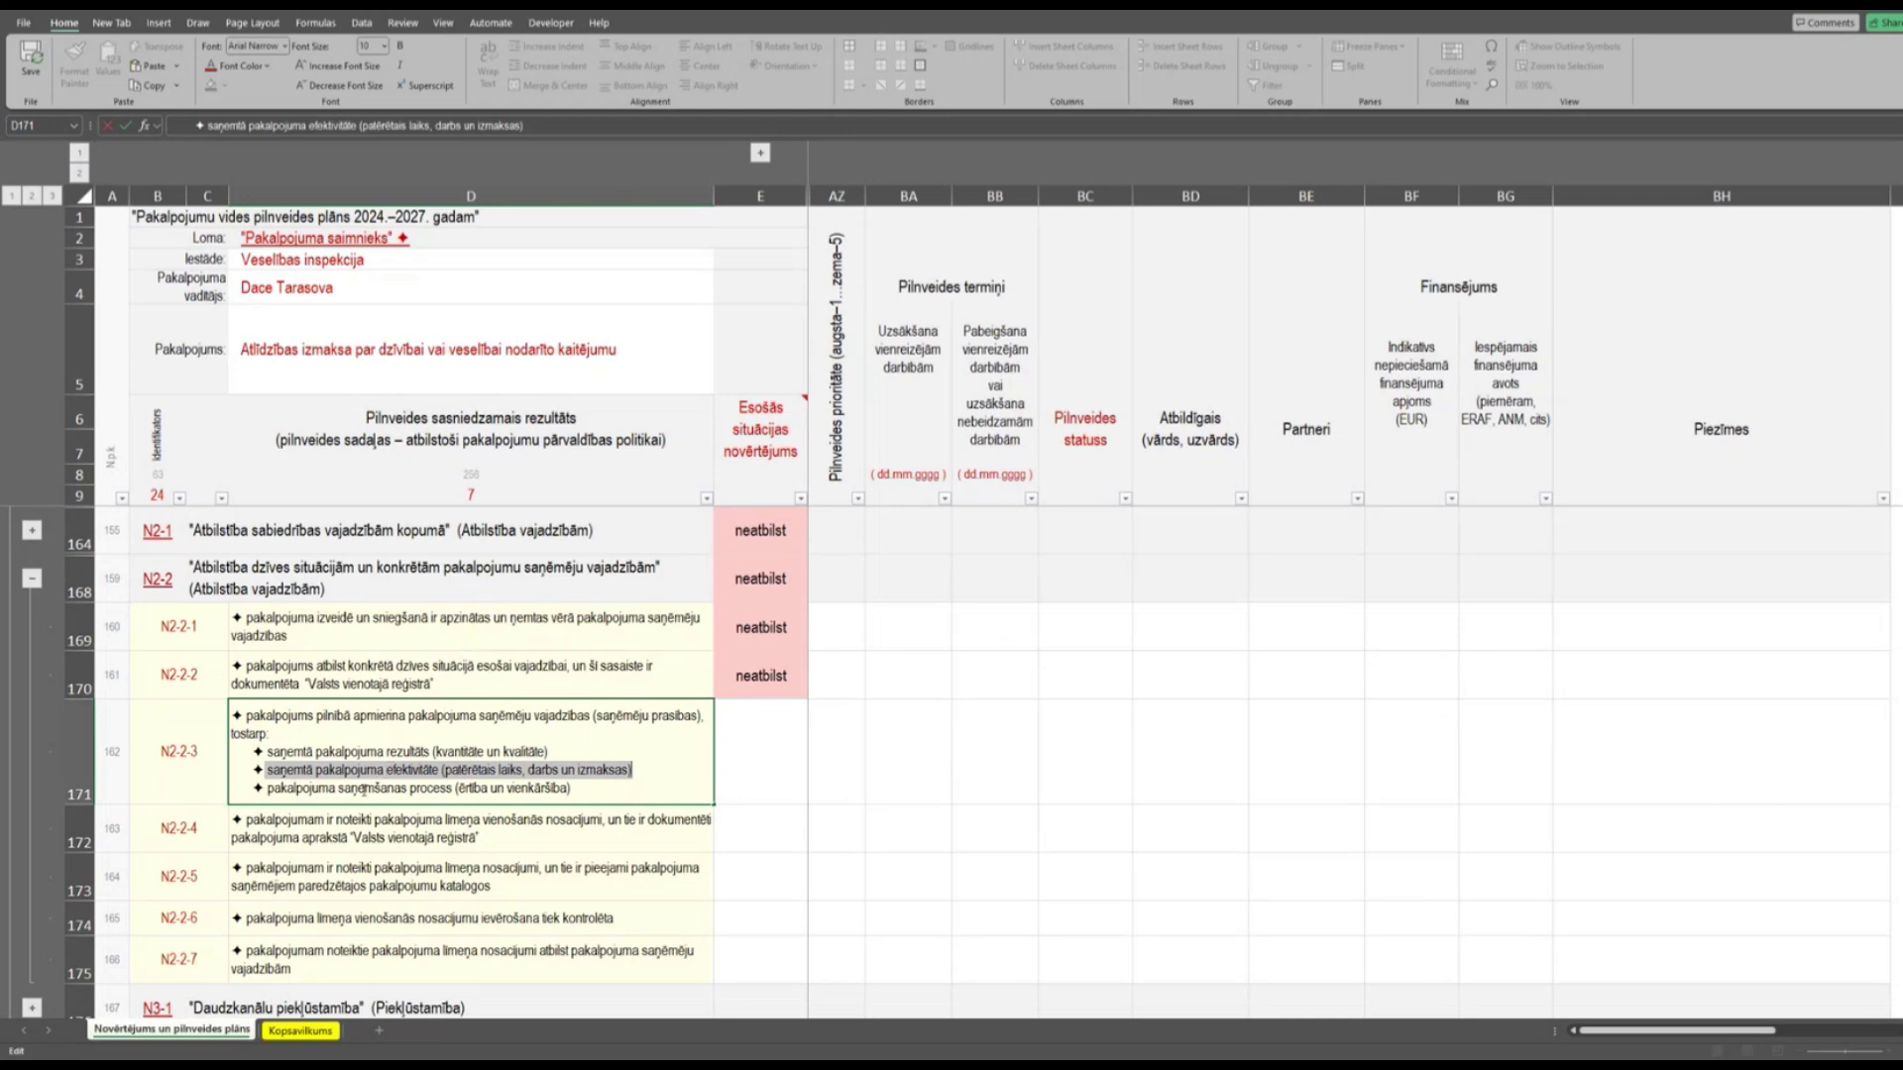
left_click_drag(266, 788, 572, 789)
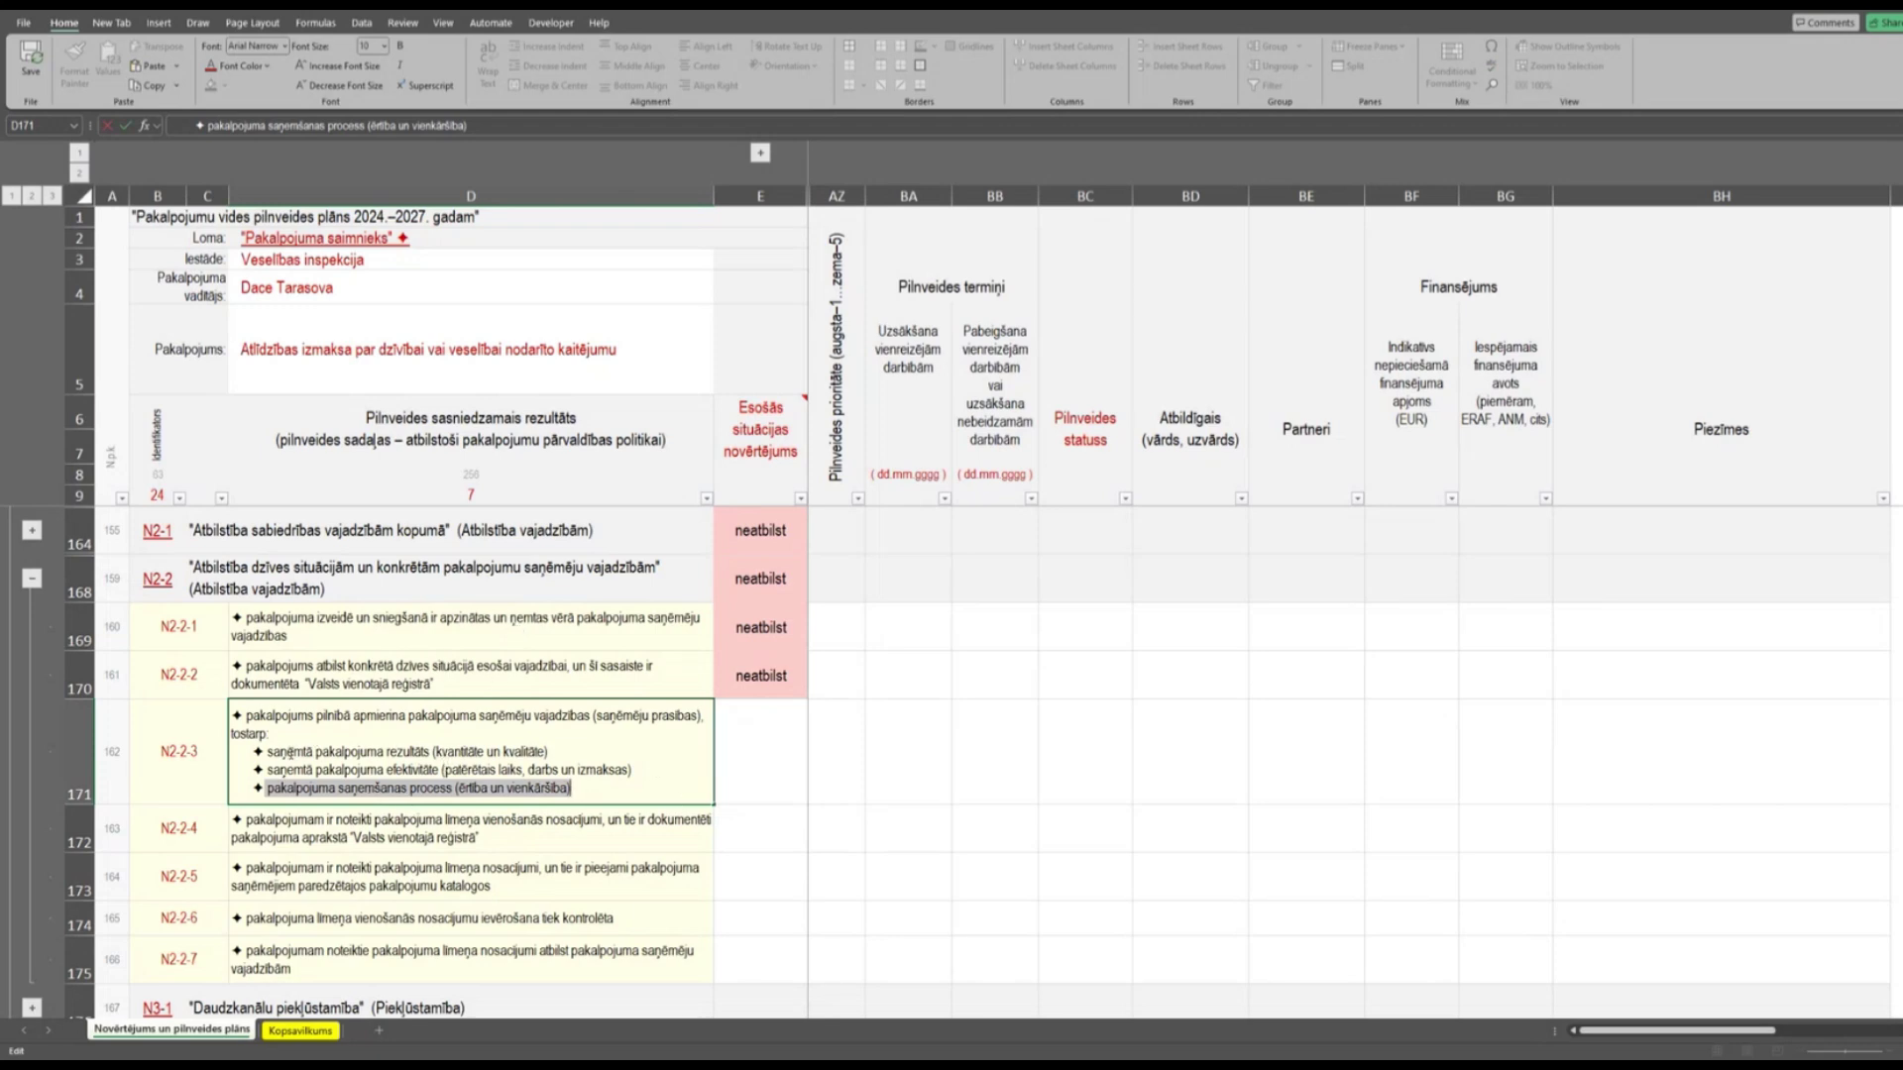
left_click_drag(258, 752, 639, 790)
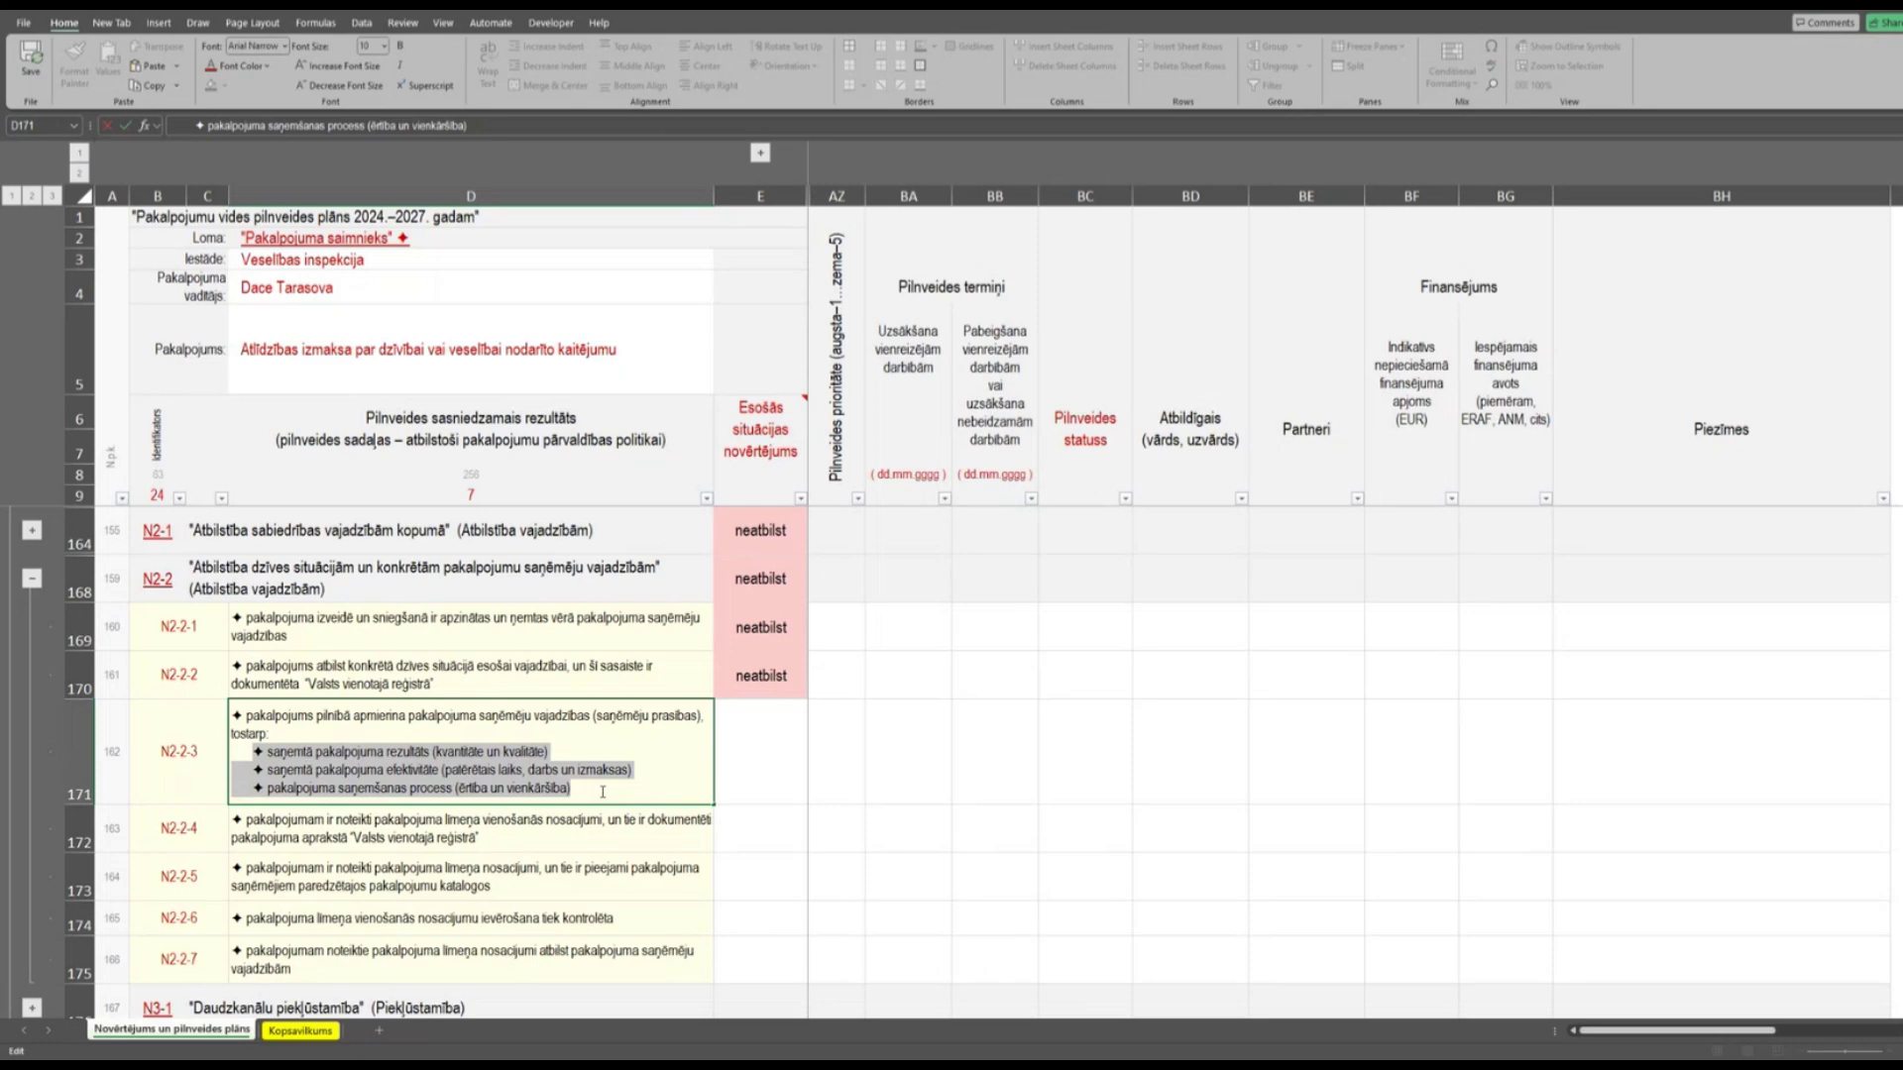
left_click_drag(316, 716, 406, 715)
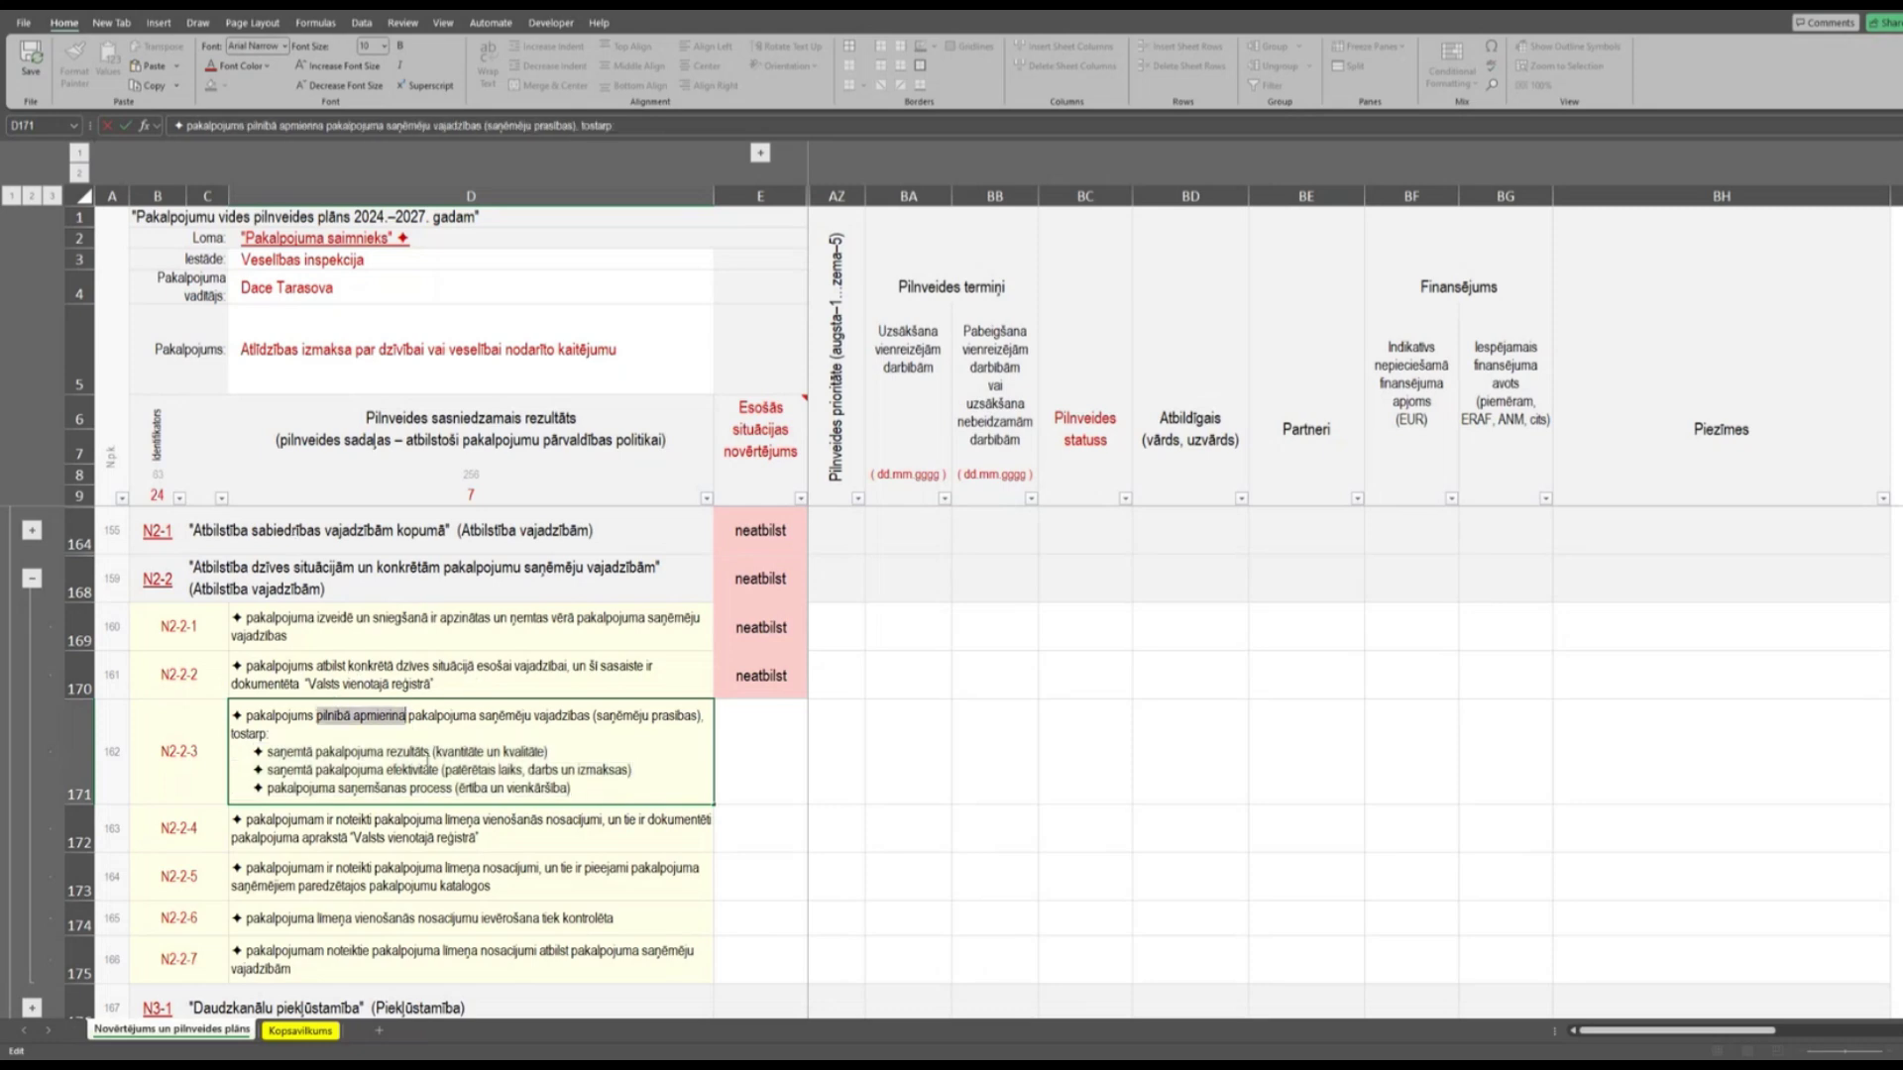
left_click(758, 763)
left_click(814, 797)
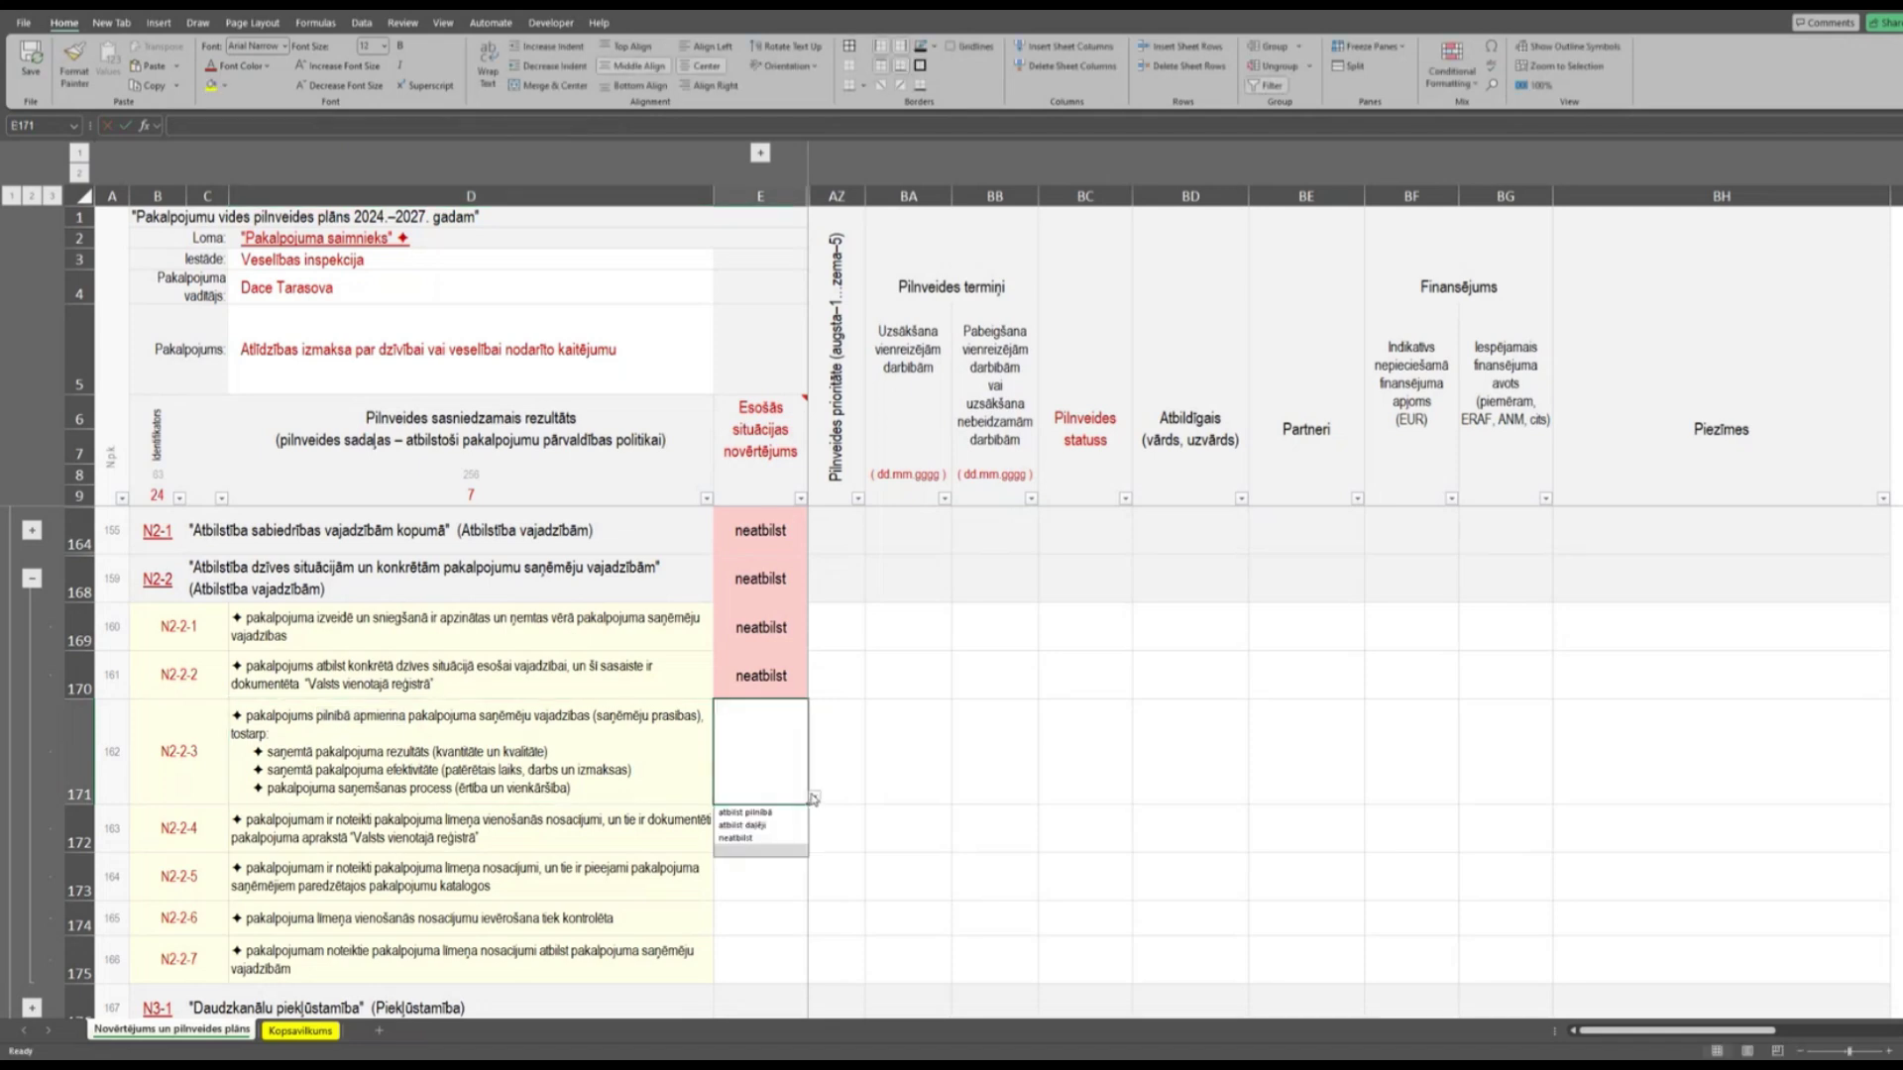
left_click(746, 838)
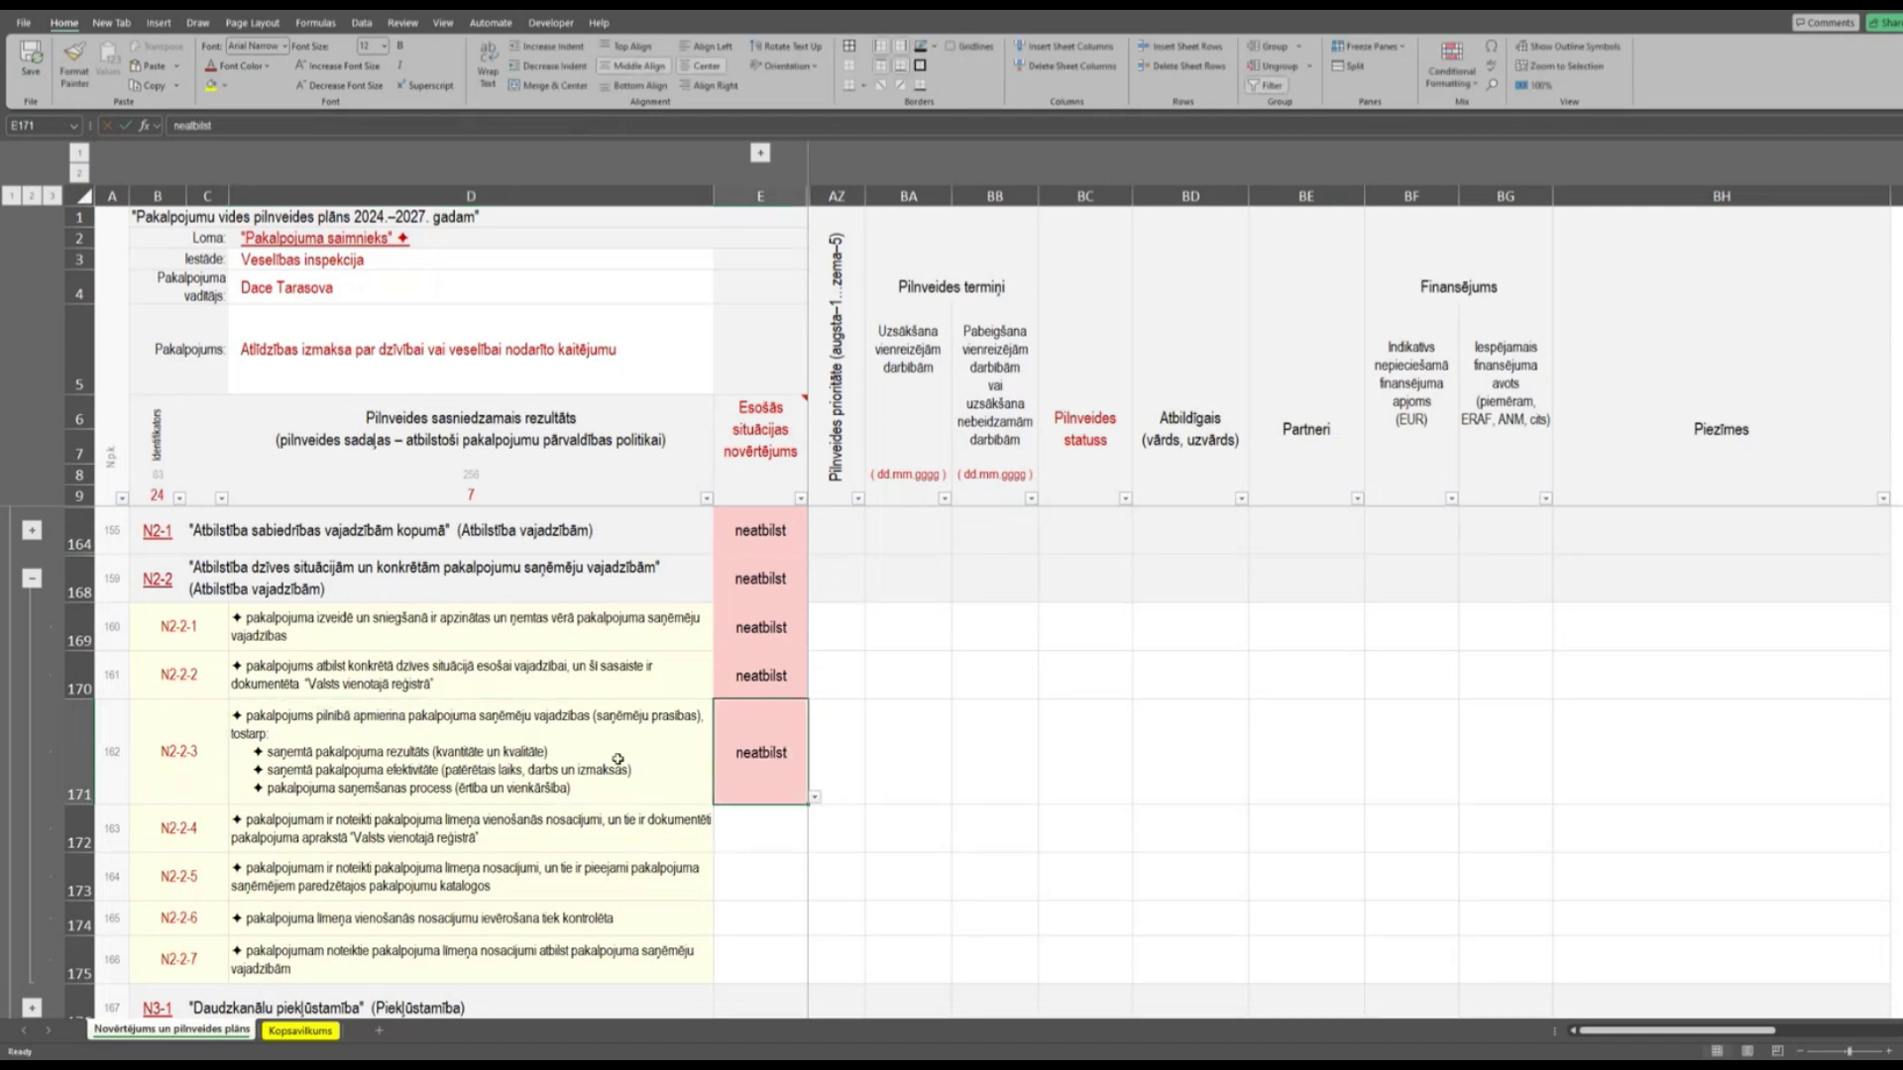
Examine the result, efficiency and receiving-process sub-points in the N2-2-3 criterion text without changing it.
left_click(615, 760)
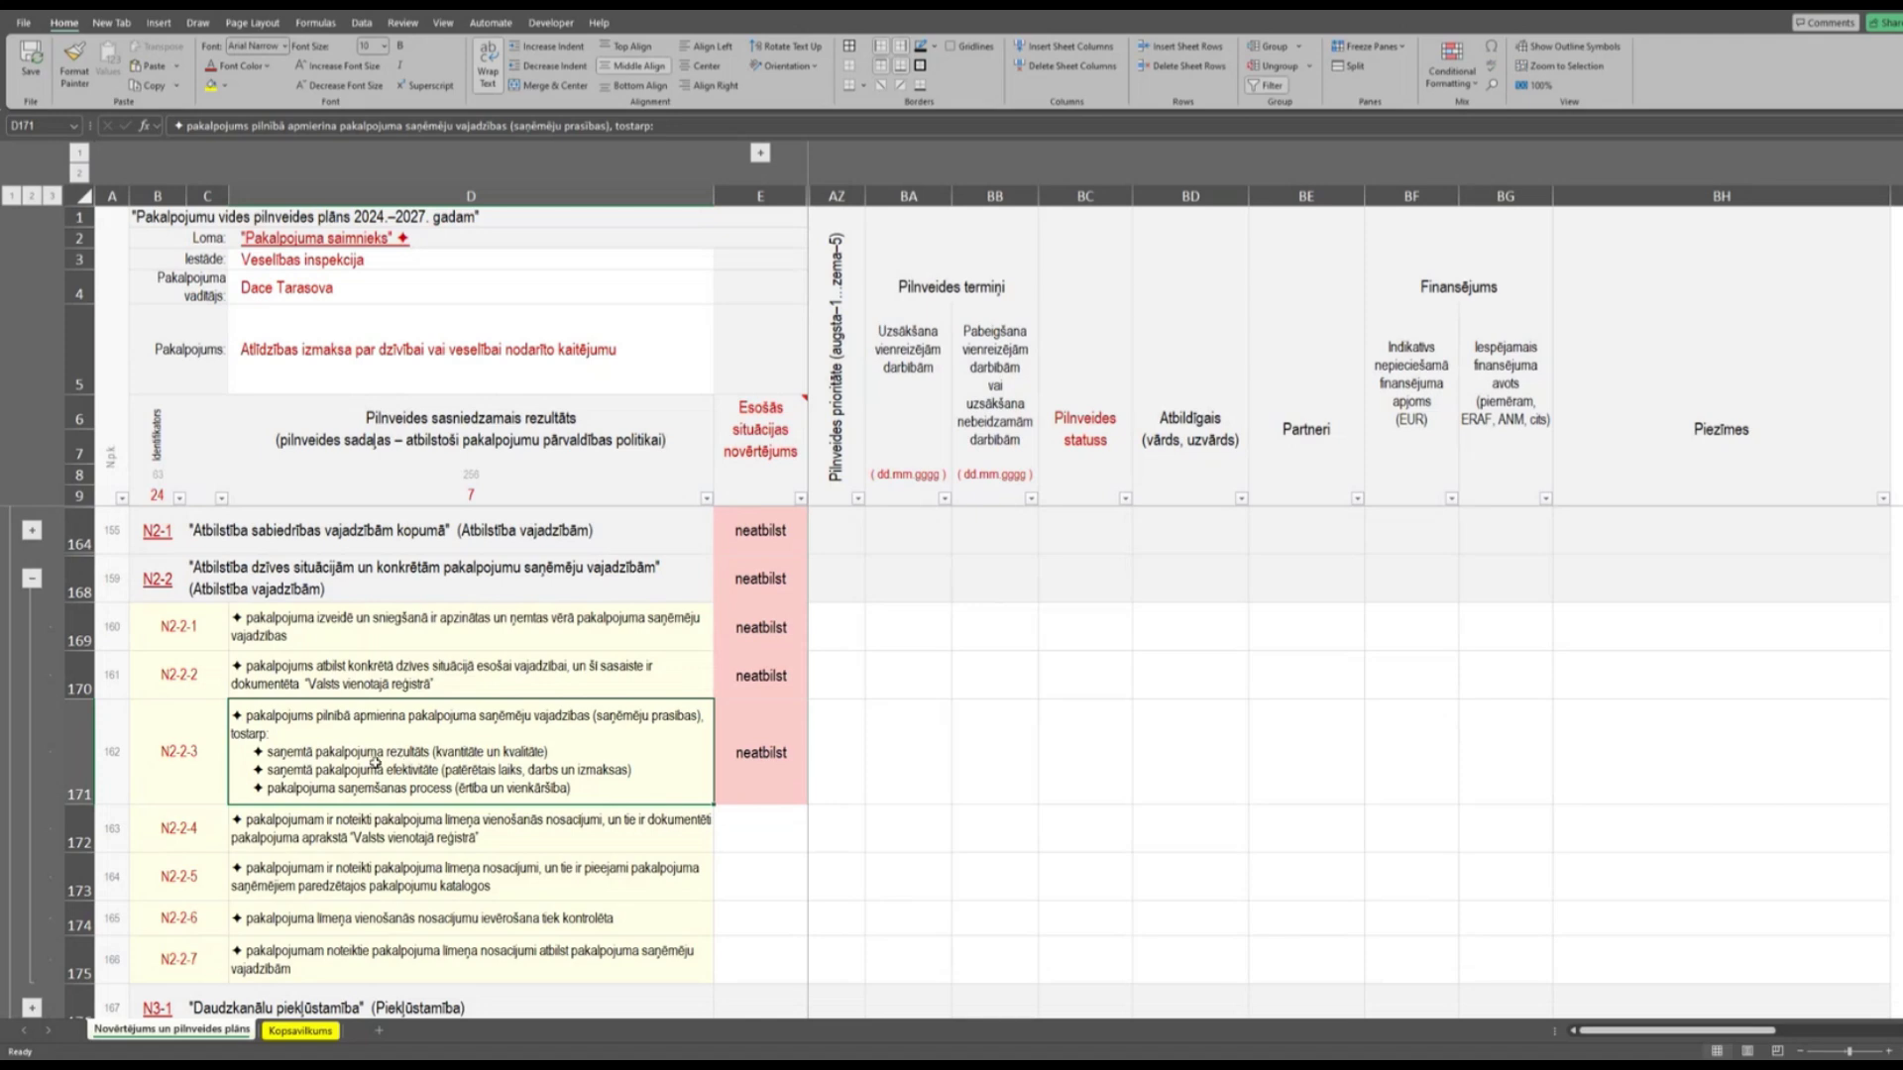
double_click(552, 752)
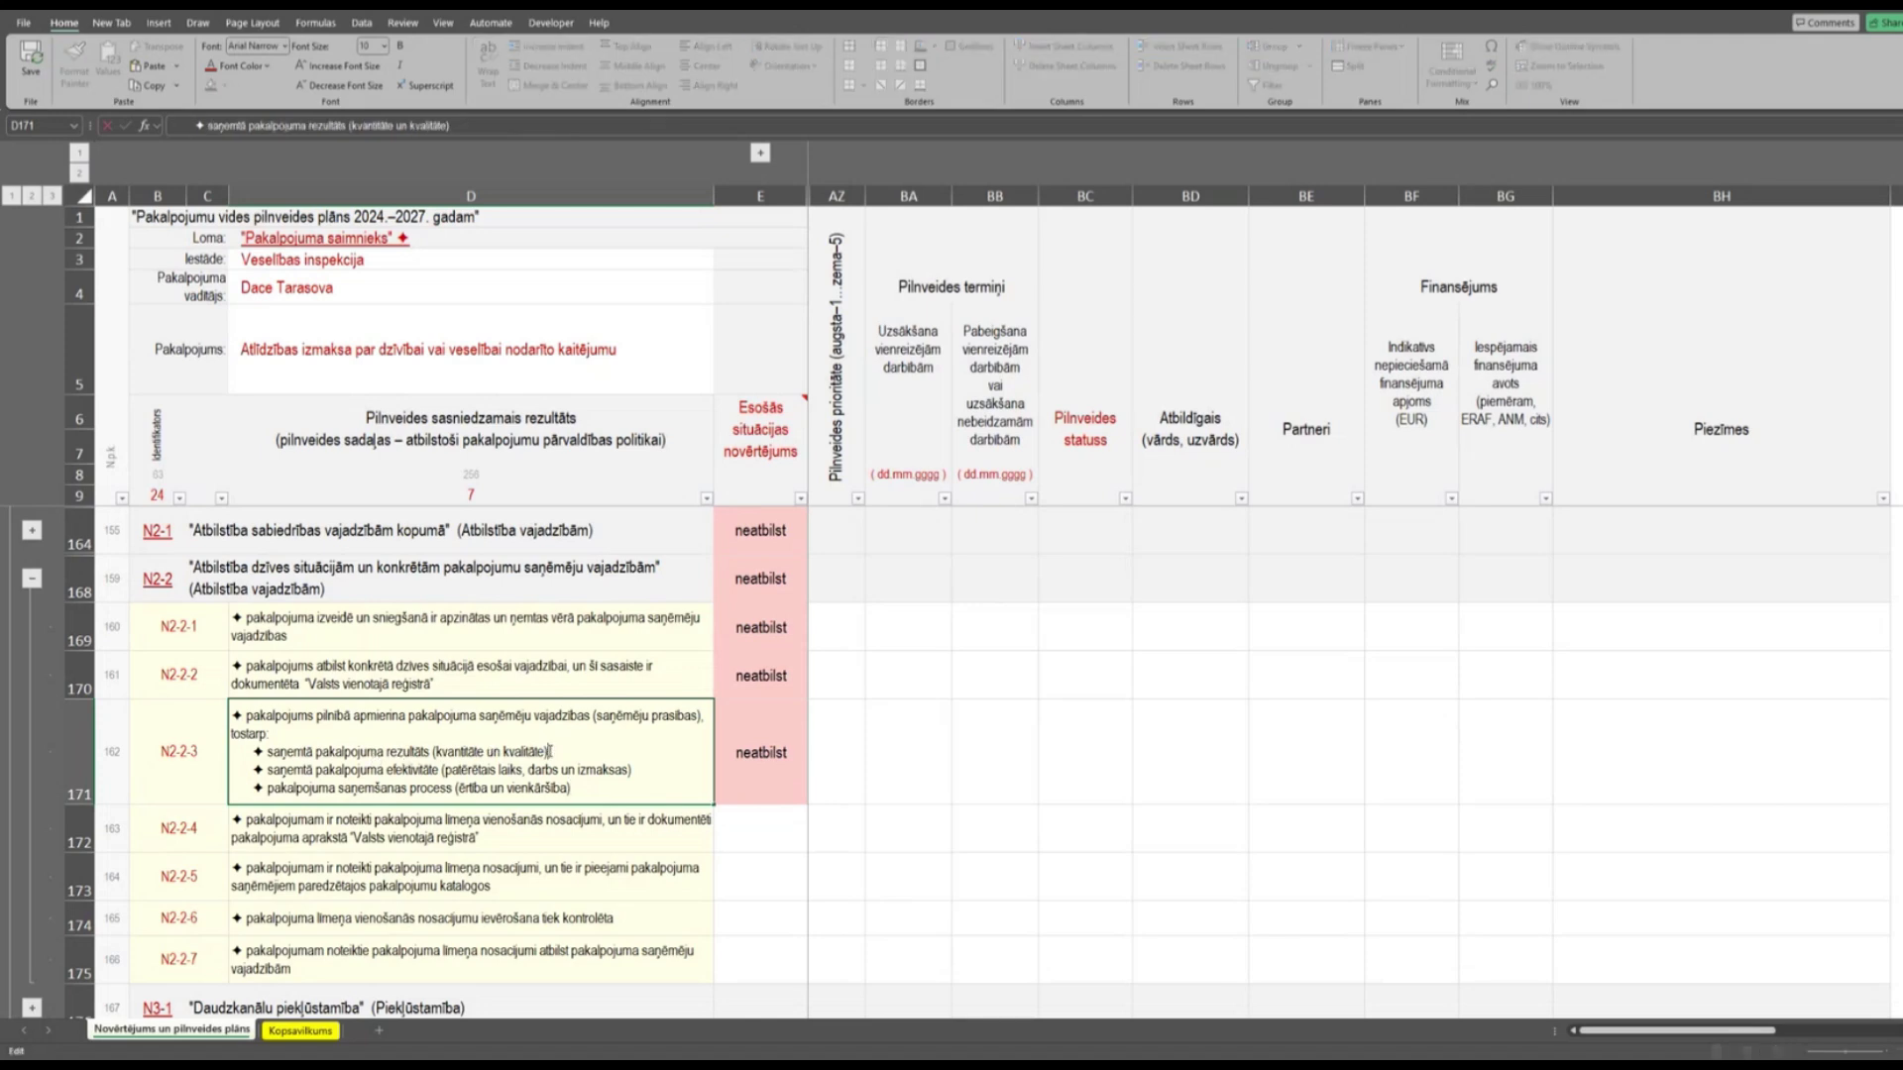
left_click_drag(552, 752, 236, 751)
left_click_drag(441, 772, 674, 768)
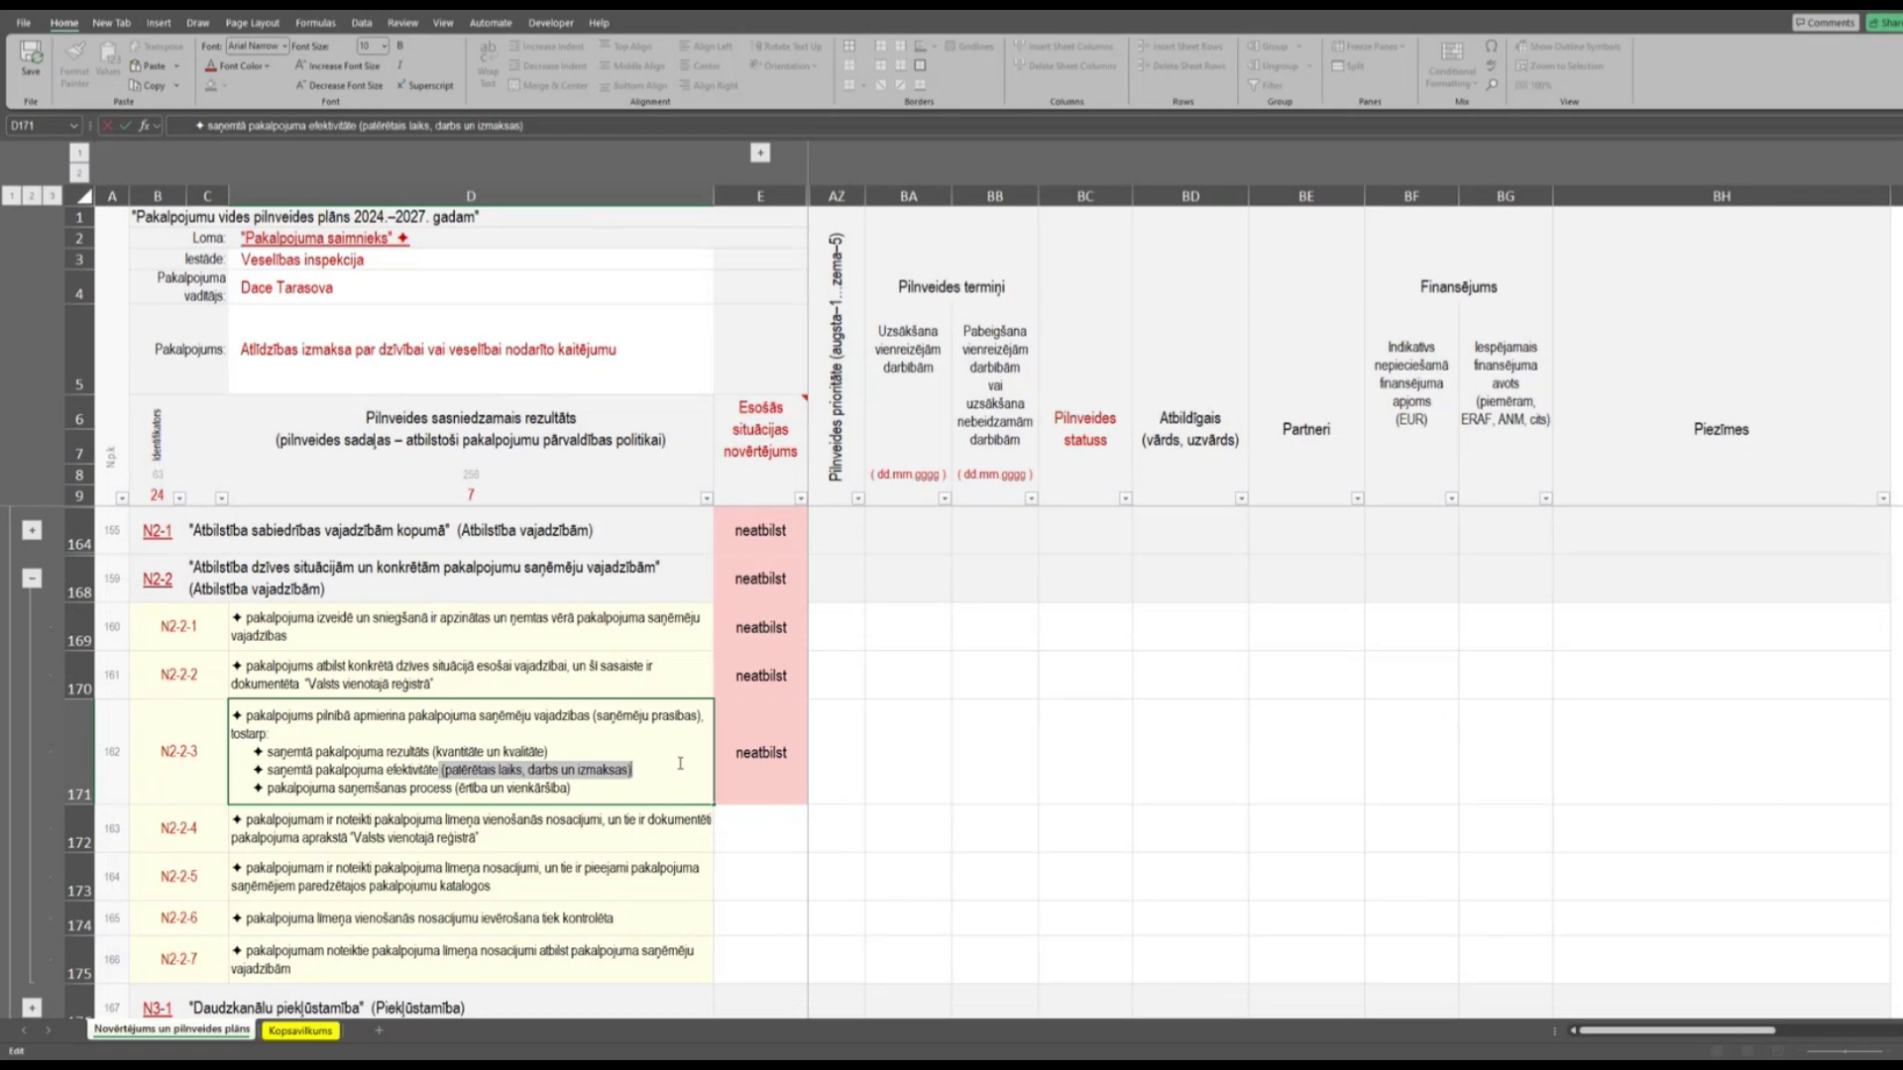
left_click_drag(442, 788, 641, 792)
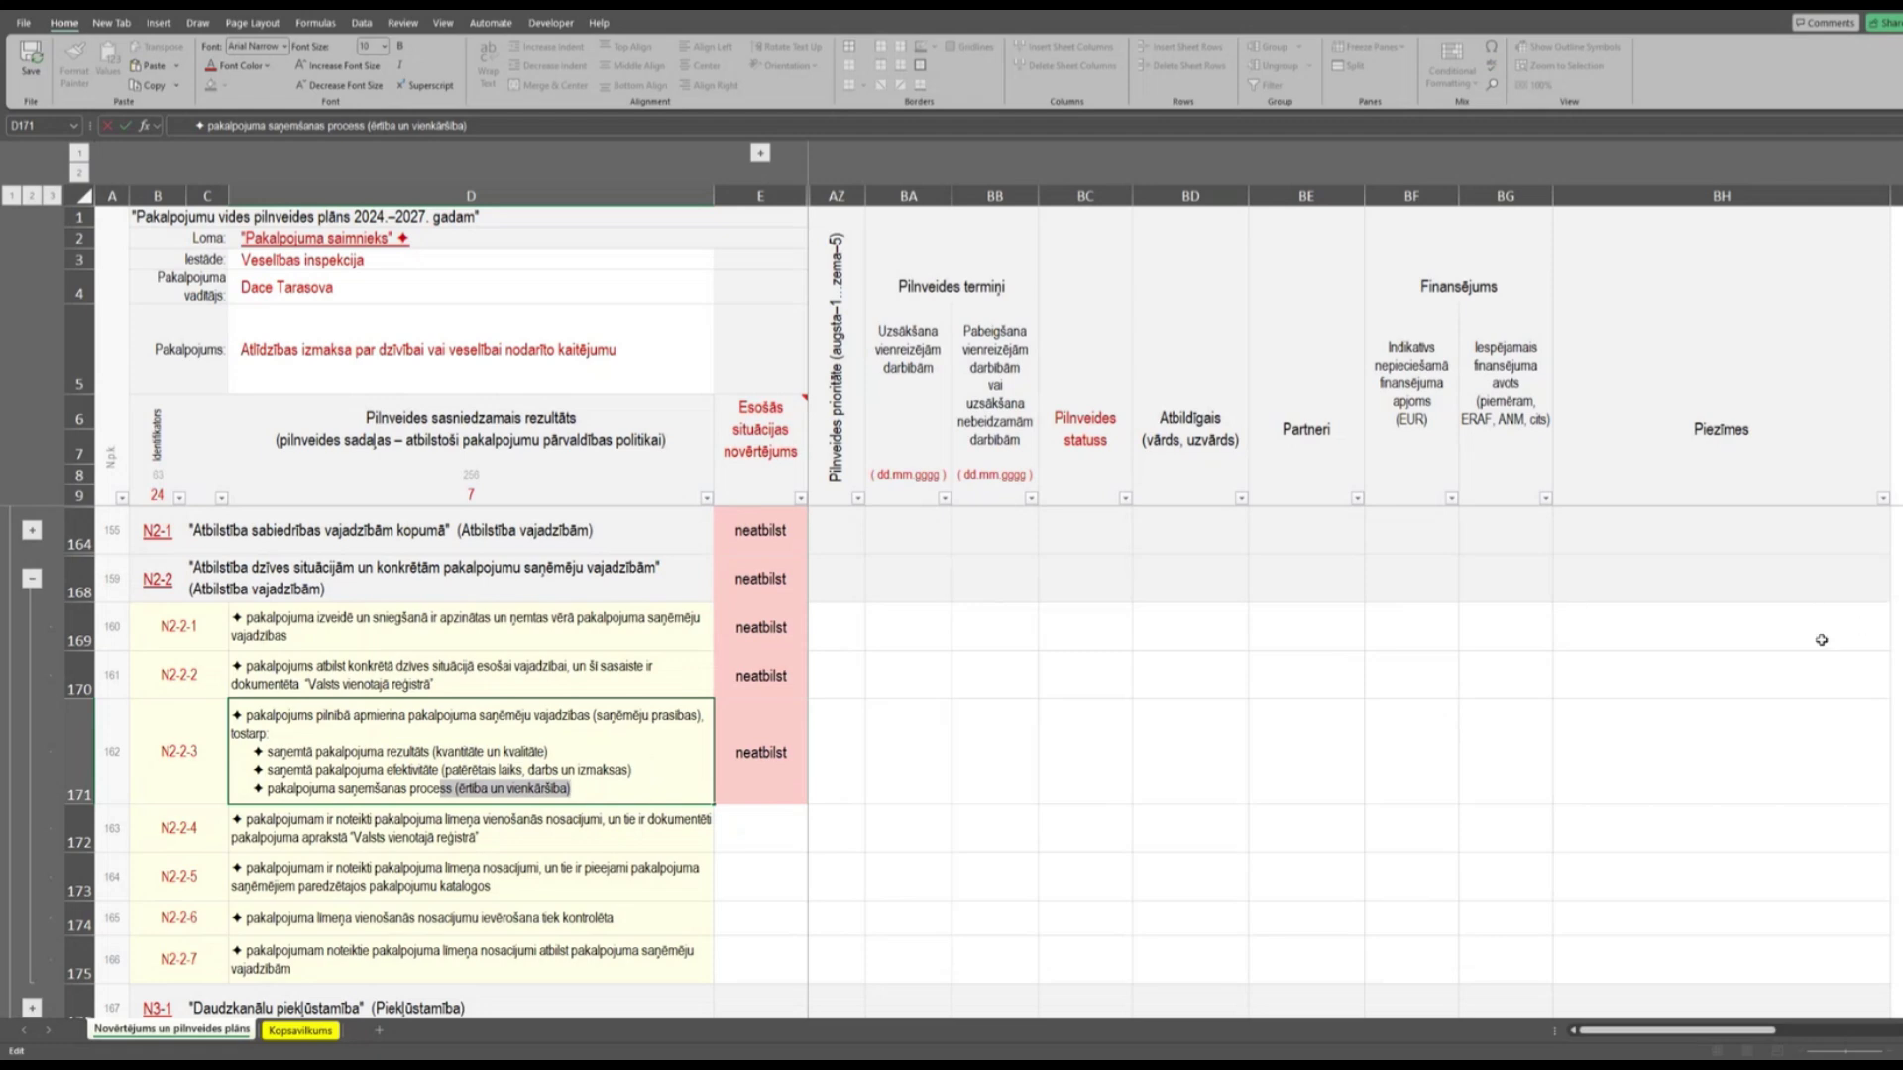
key("Escape")
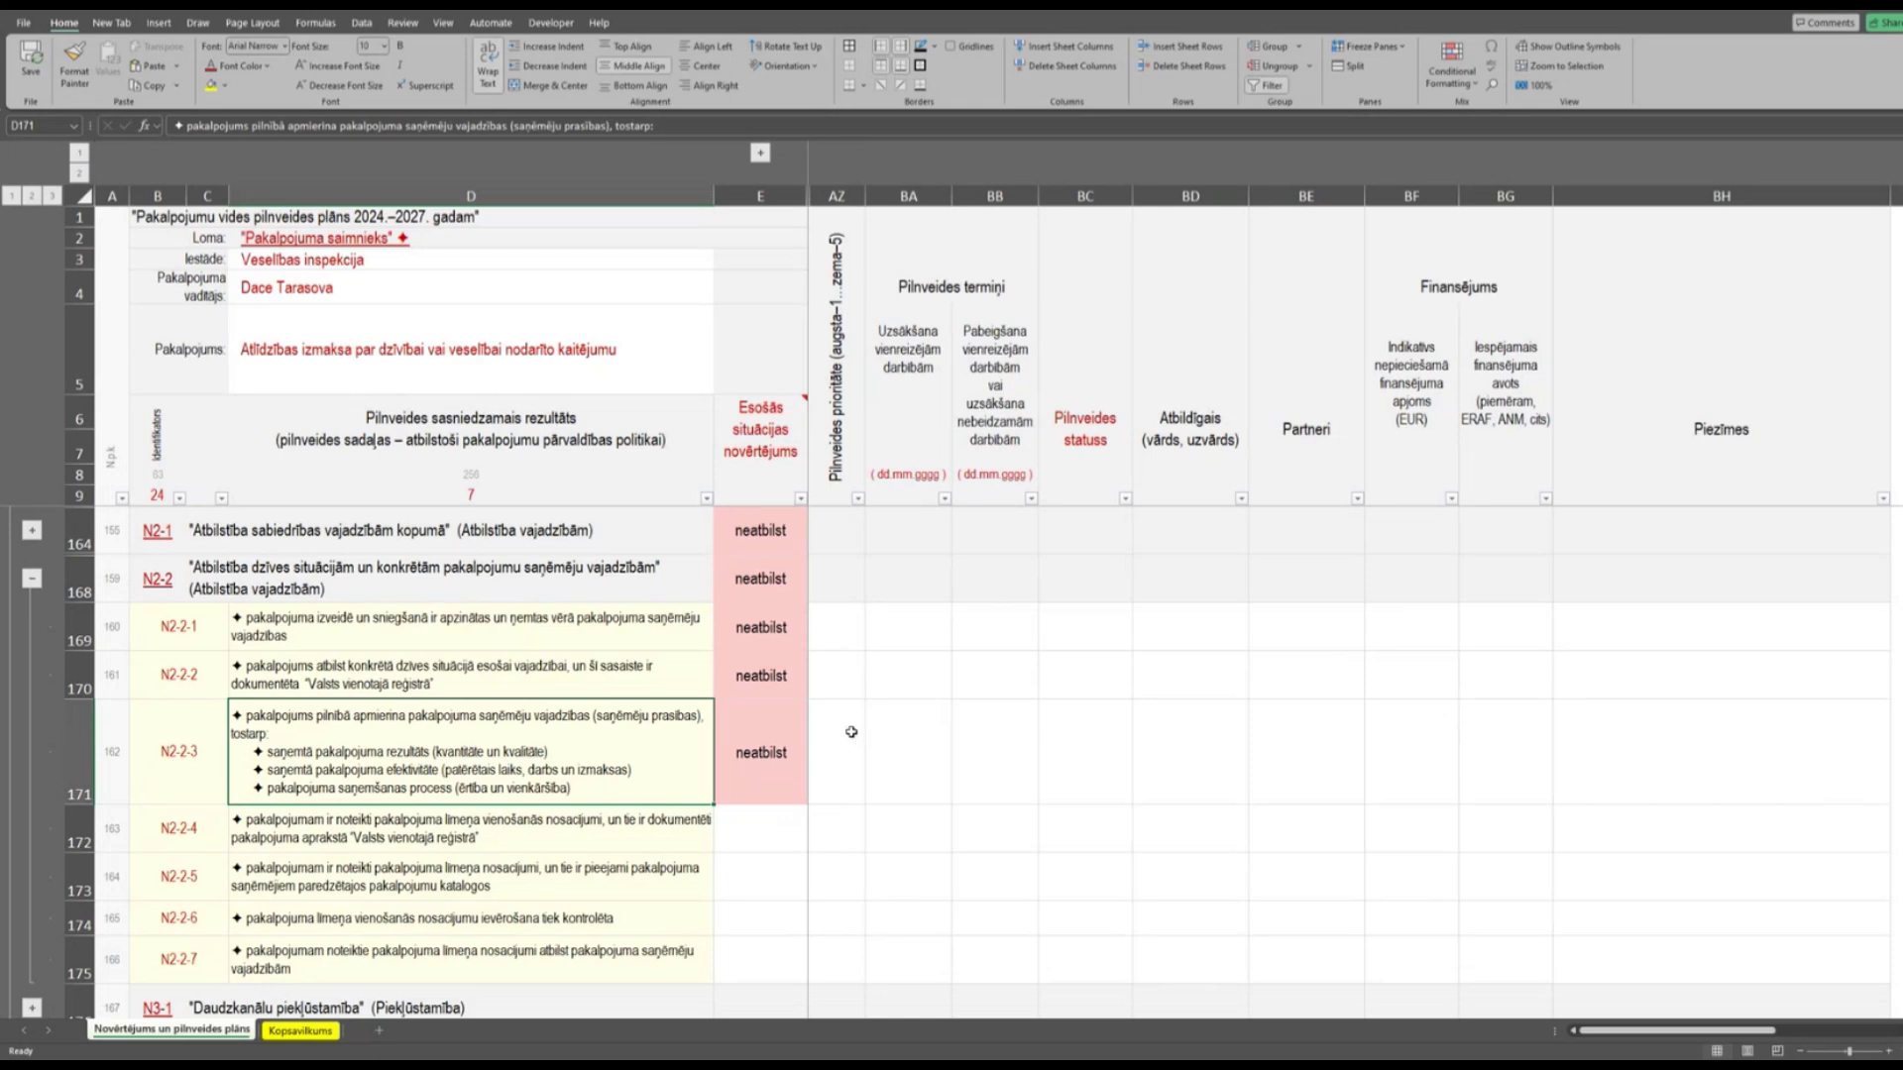
Rate criterion N2-2-4 on service-level agreement terms being defined and documented in the register's service description as "neatbilst".
scroll(668, 776, "down", 1)
scroll(668, 777, "up", 1)
left_click(466, 834)
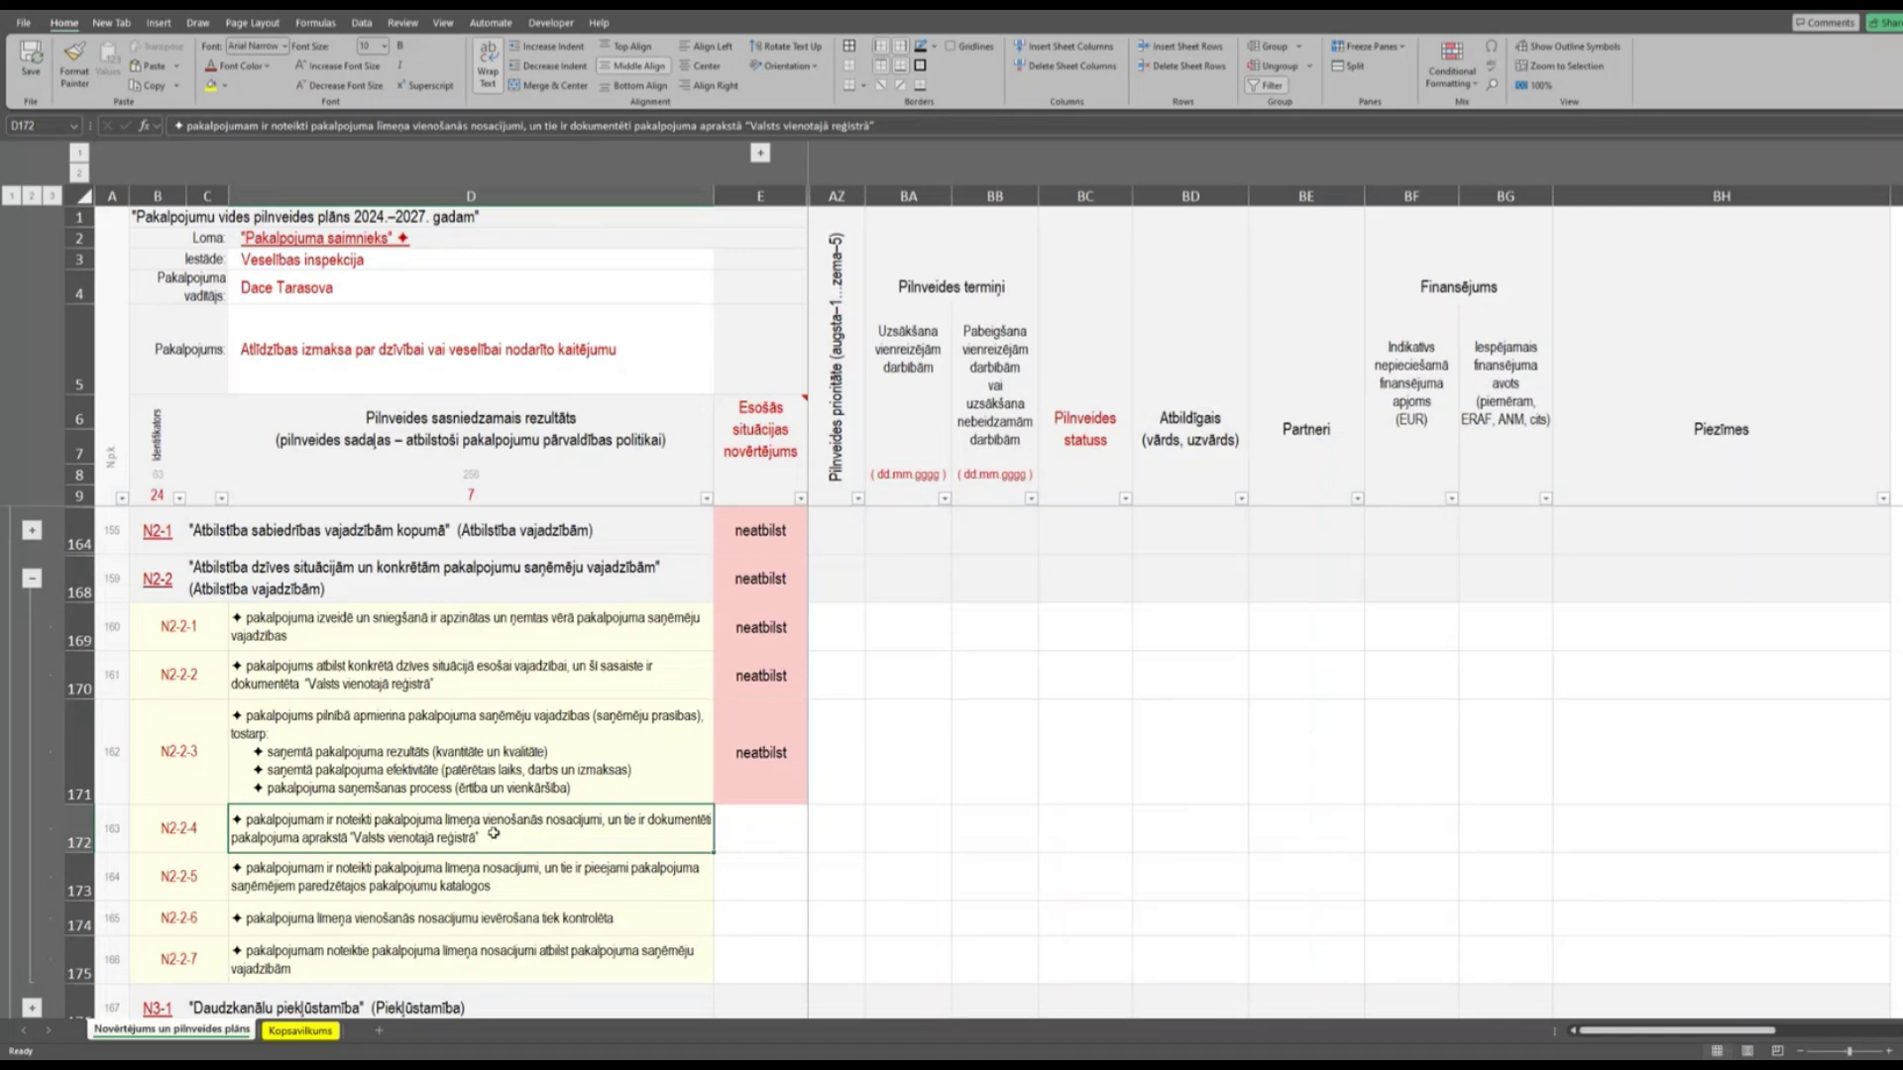
left_click(778, 840)
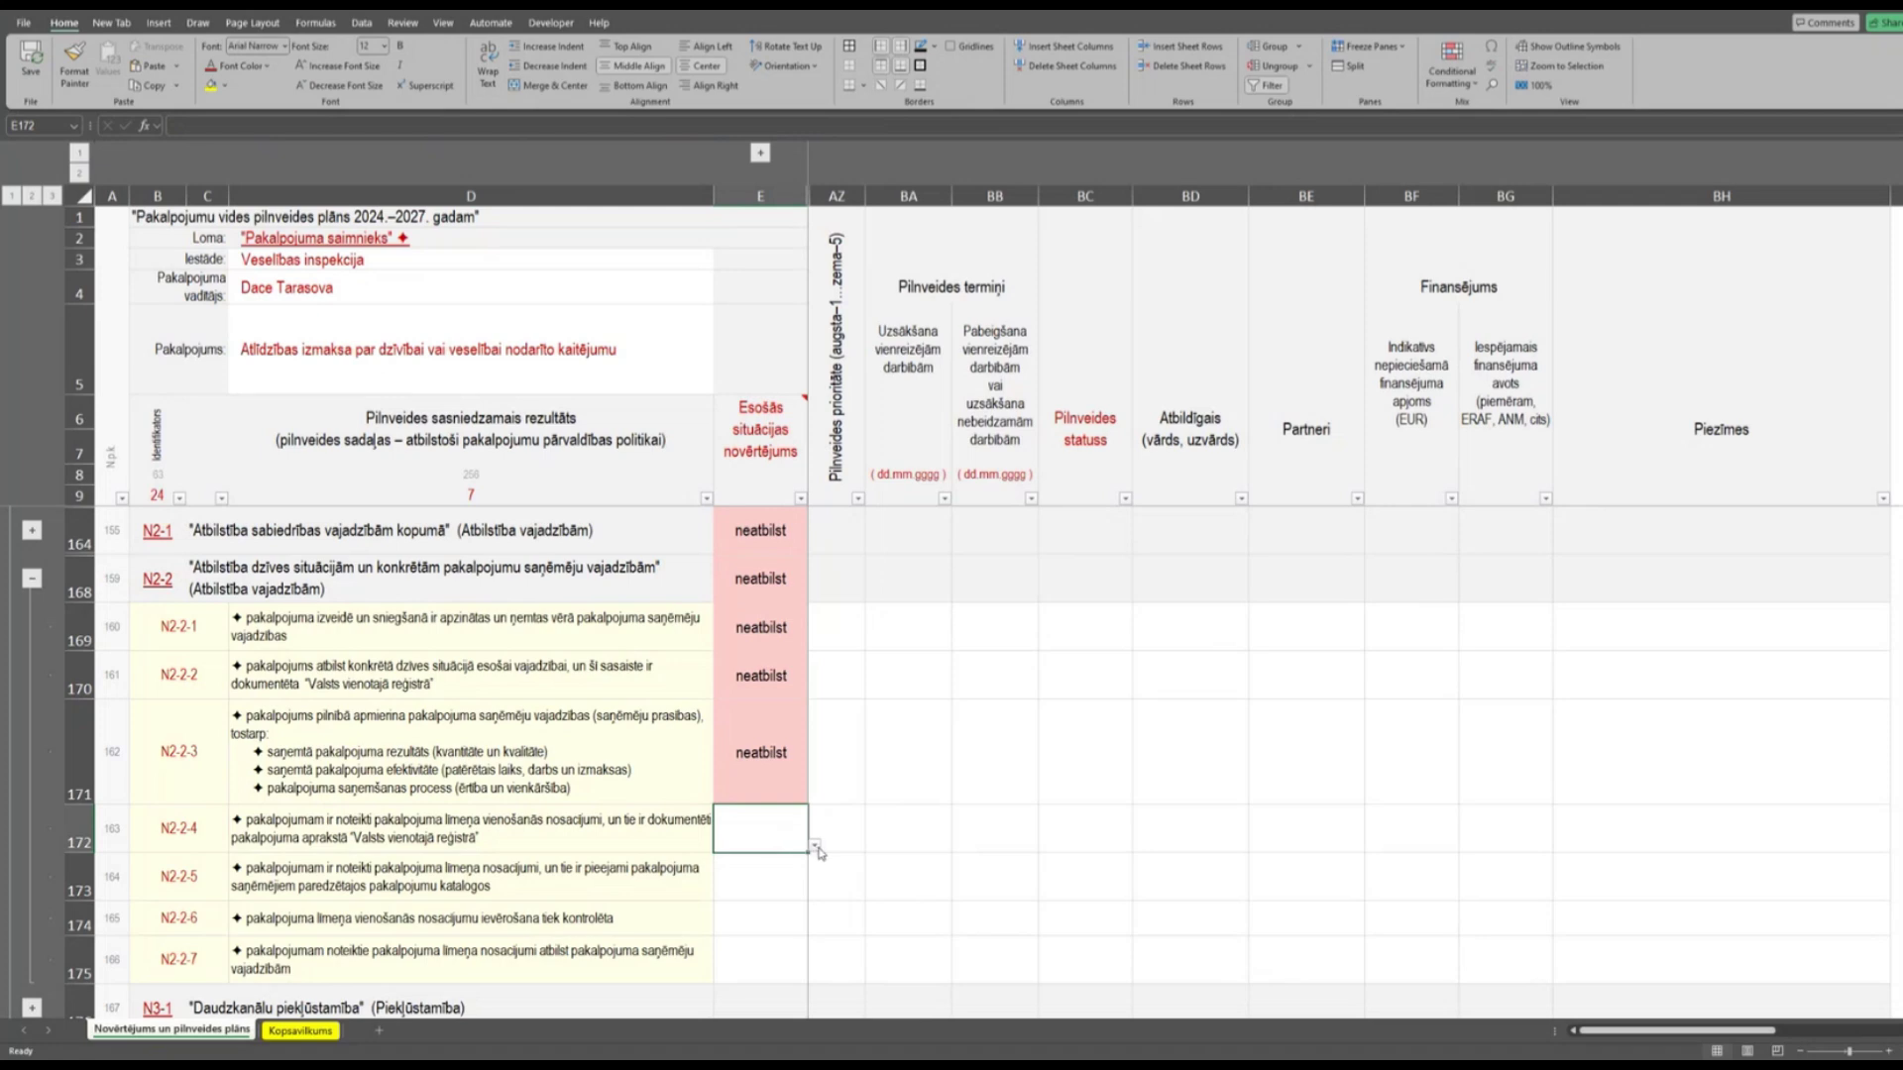
left_click(815, 848)
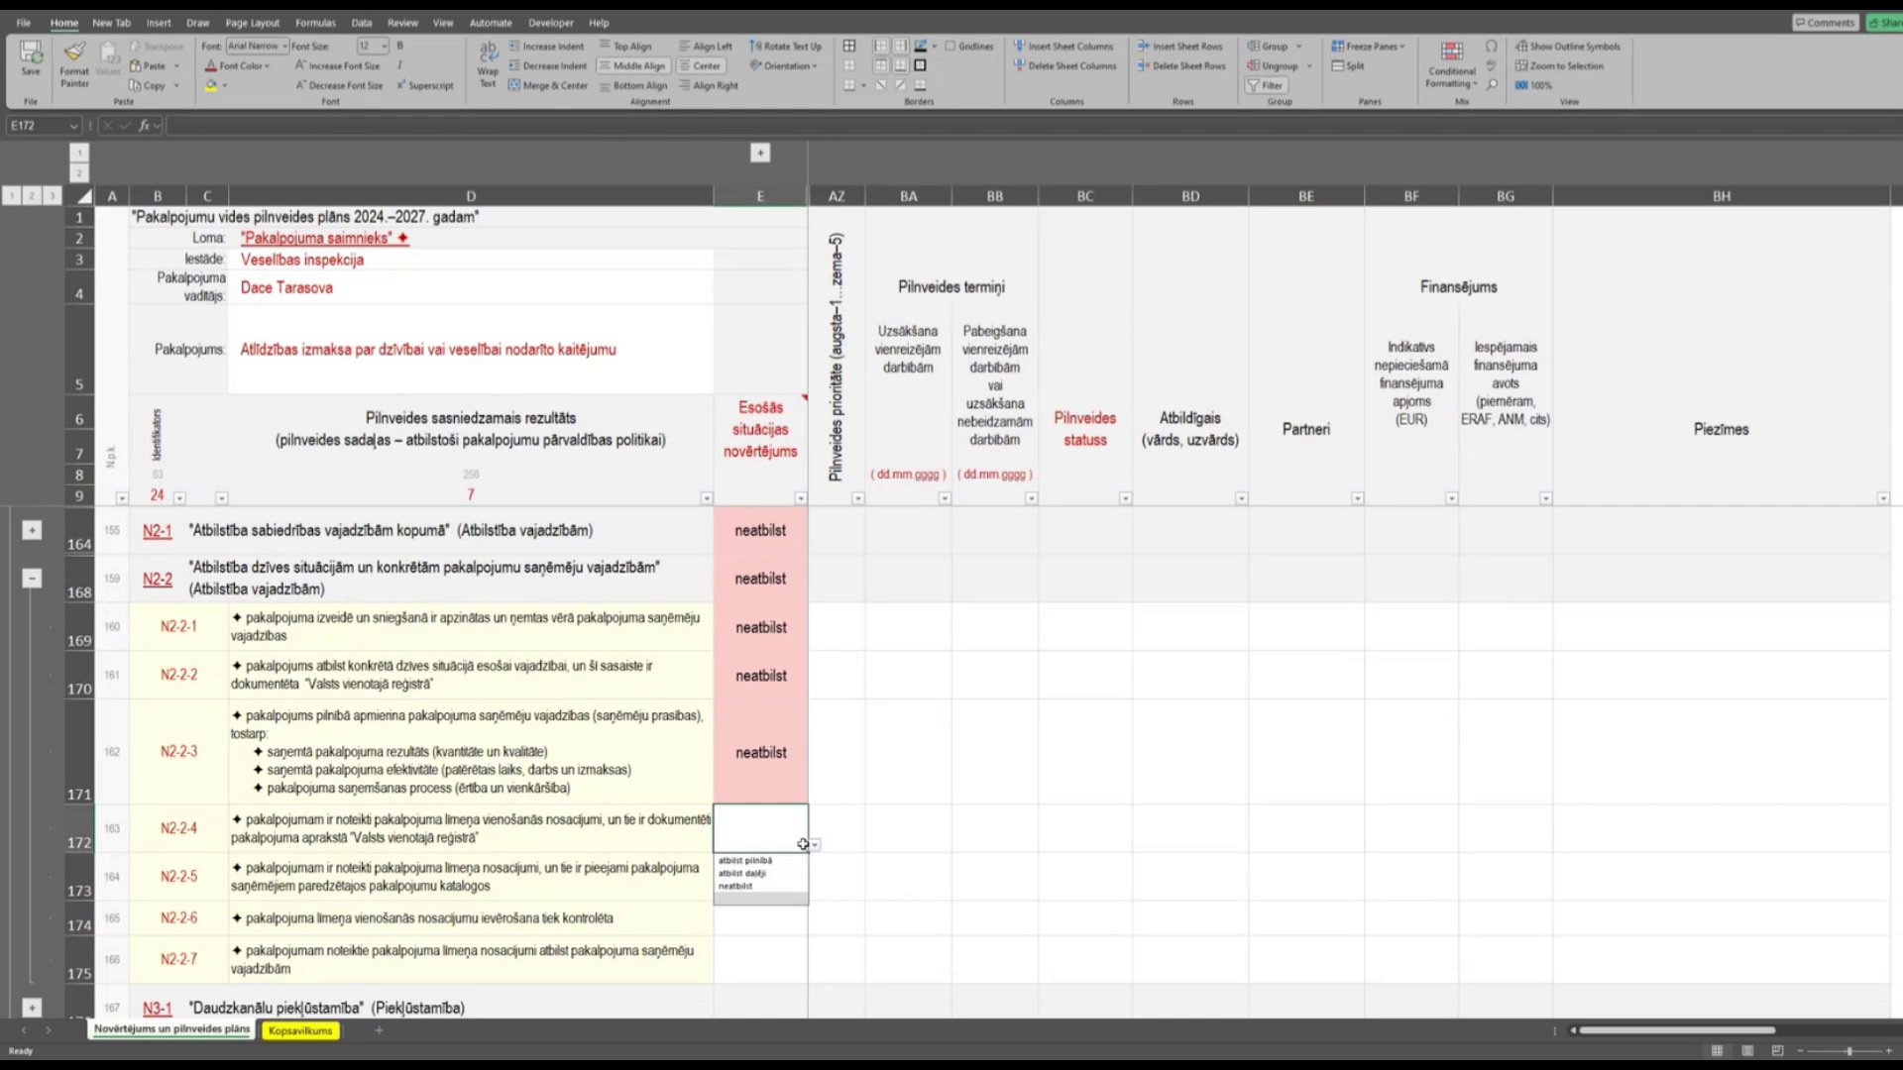
left_click(744, 886)
left_click(591, 792)
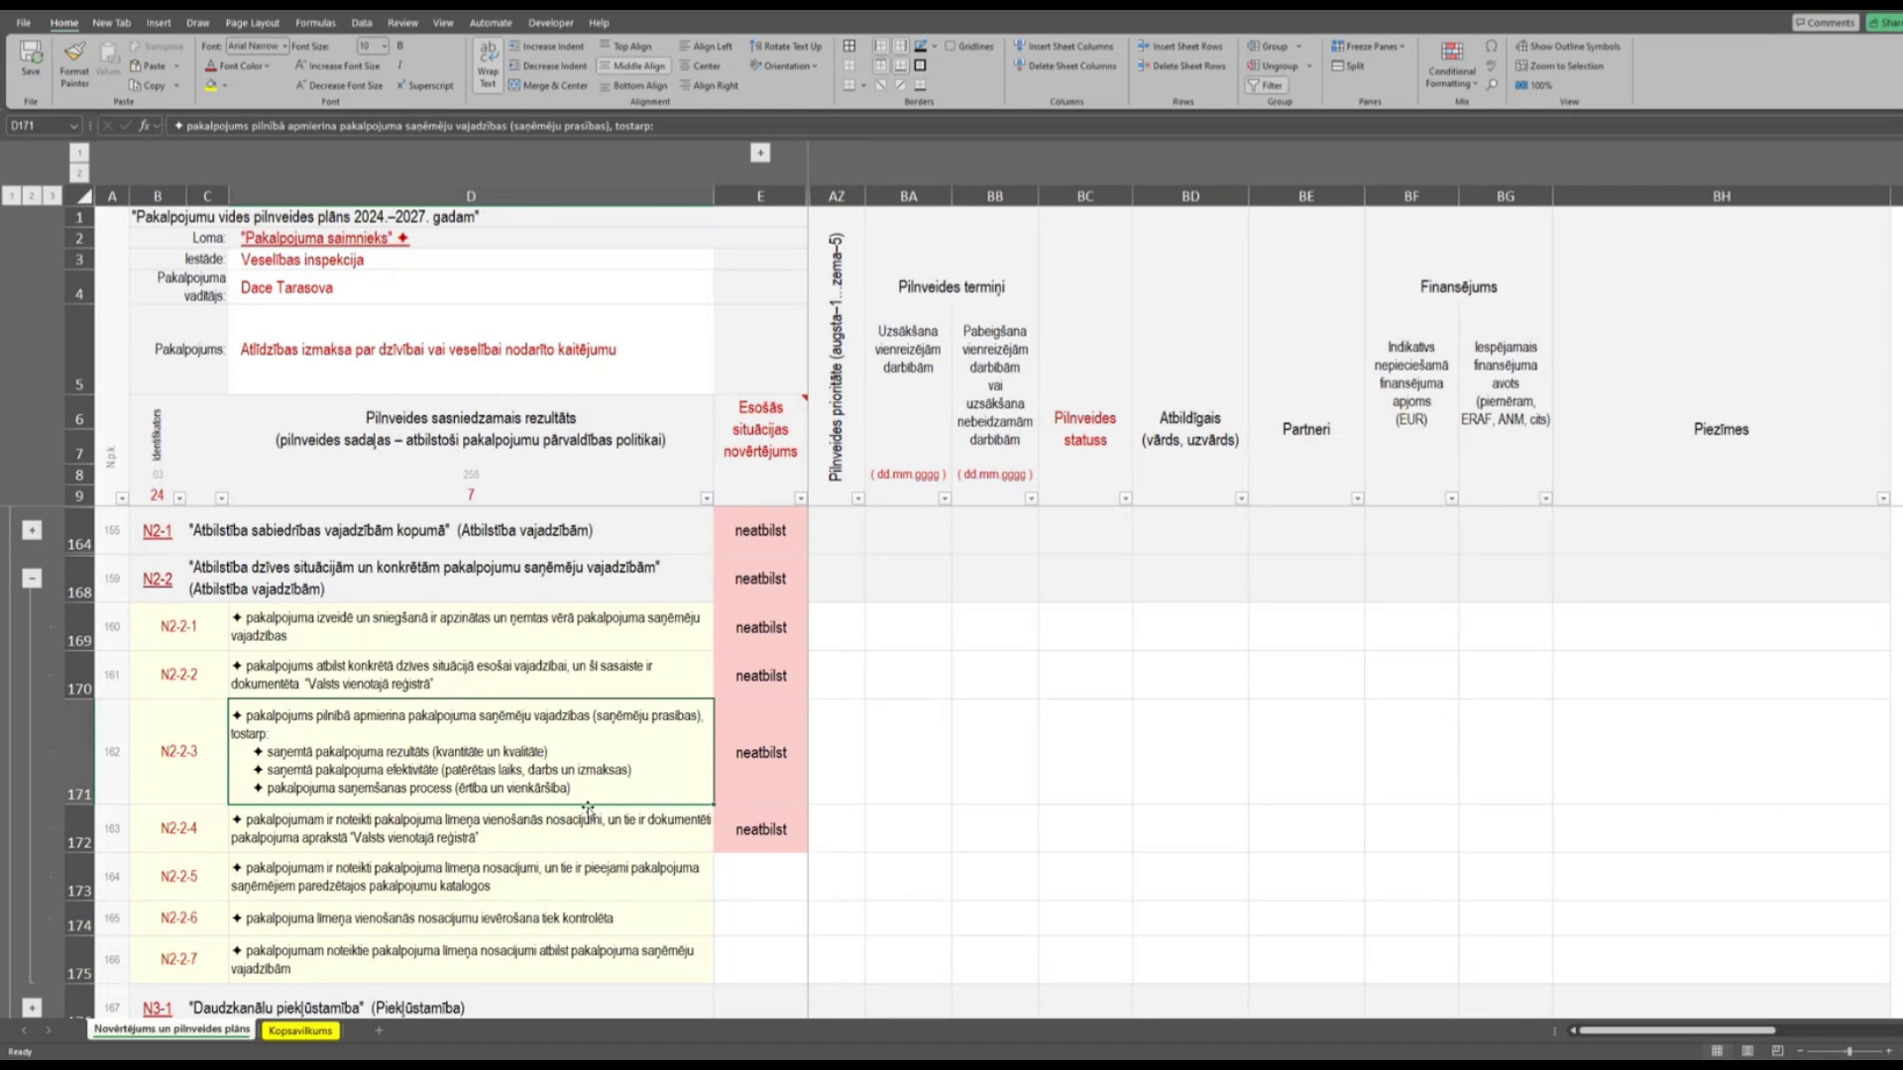
Rate criterion N2-2-5 on service-level terms being available to recipients in service catalogues as "neatbilst".
left_click(305, 878)
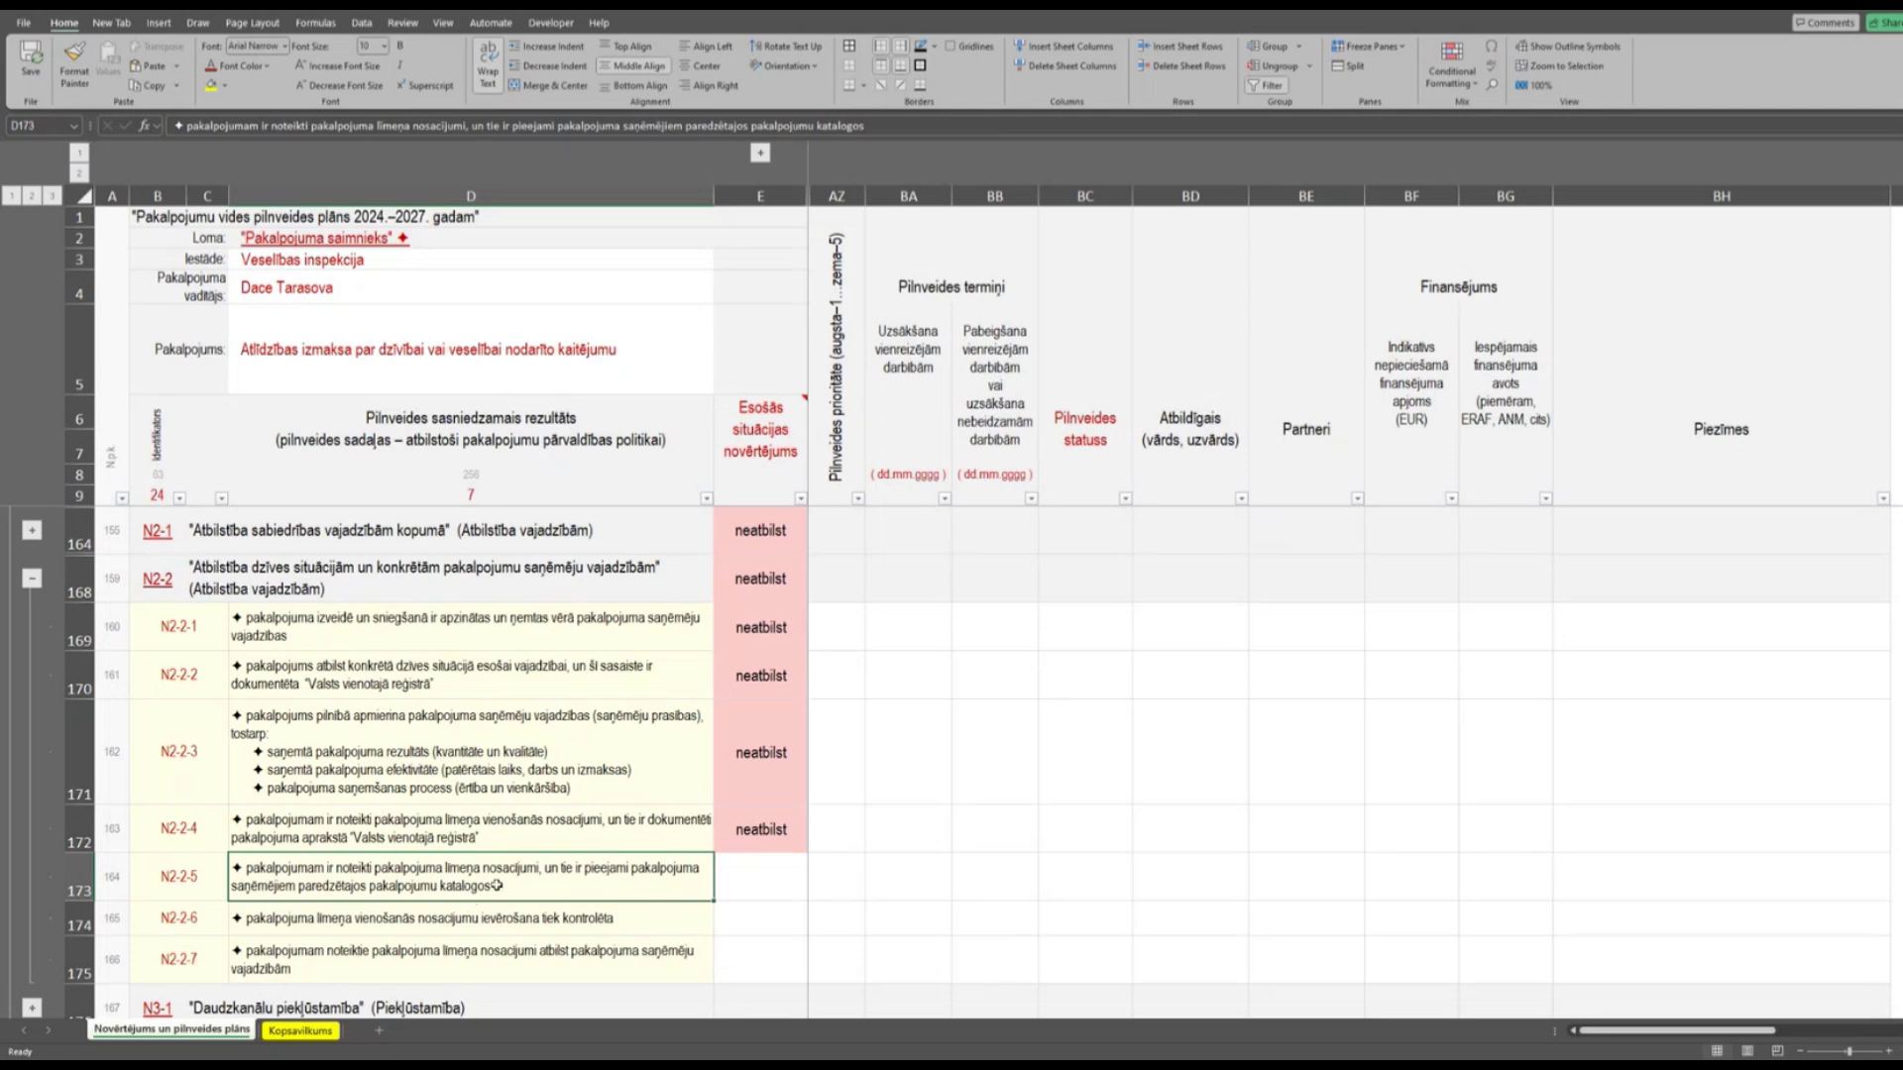
left_click(762, 864)
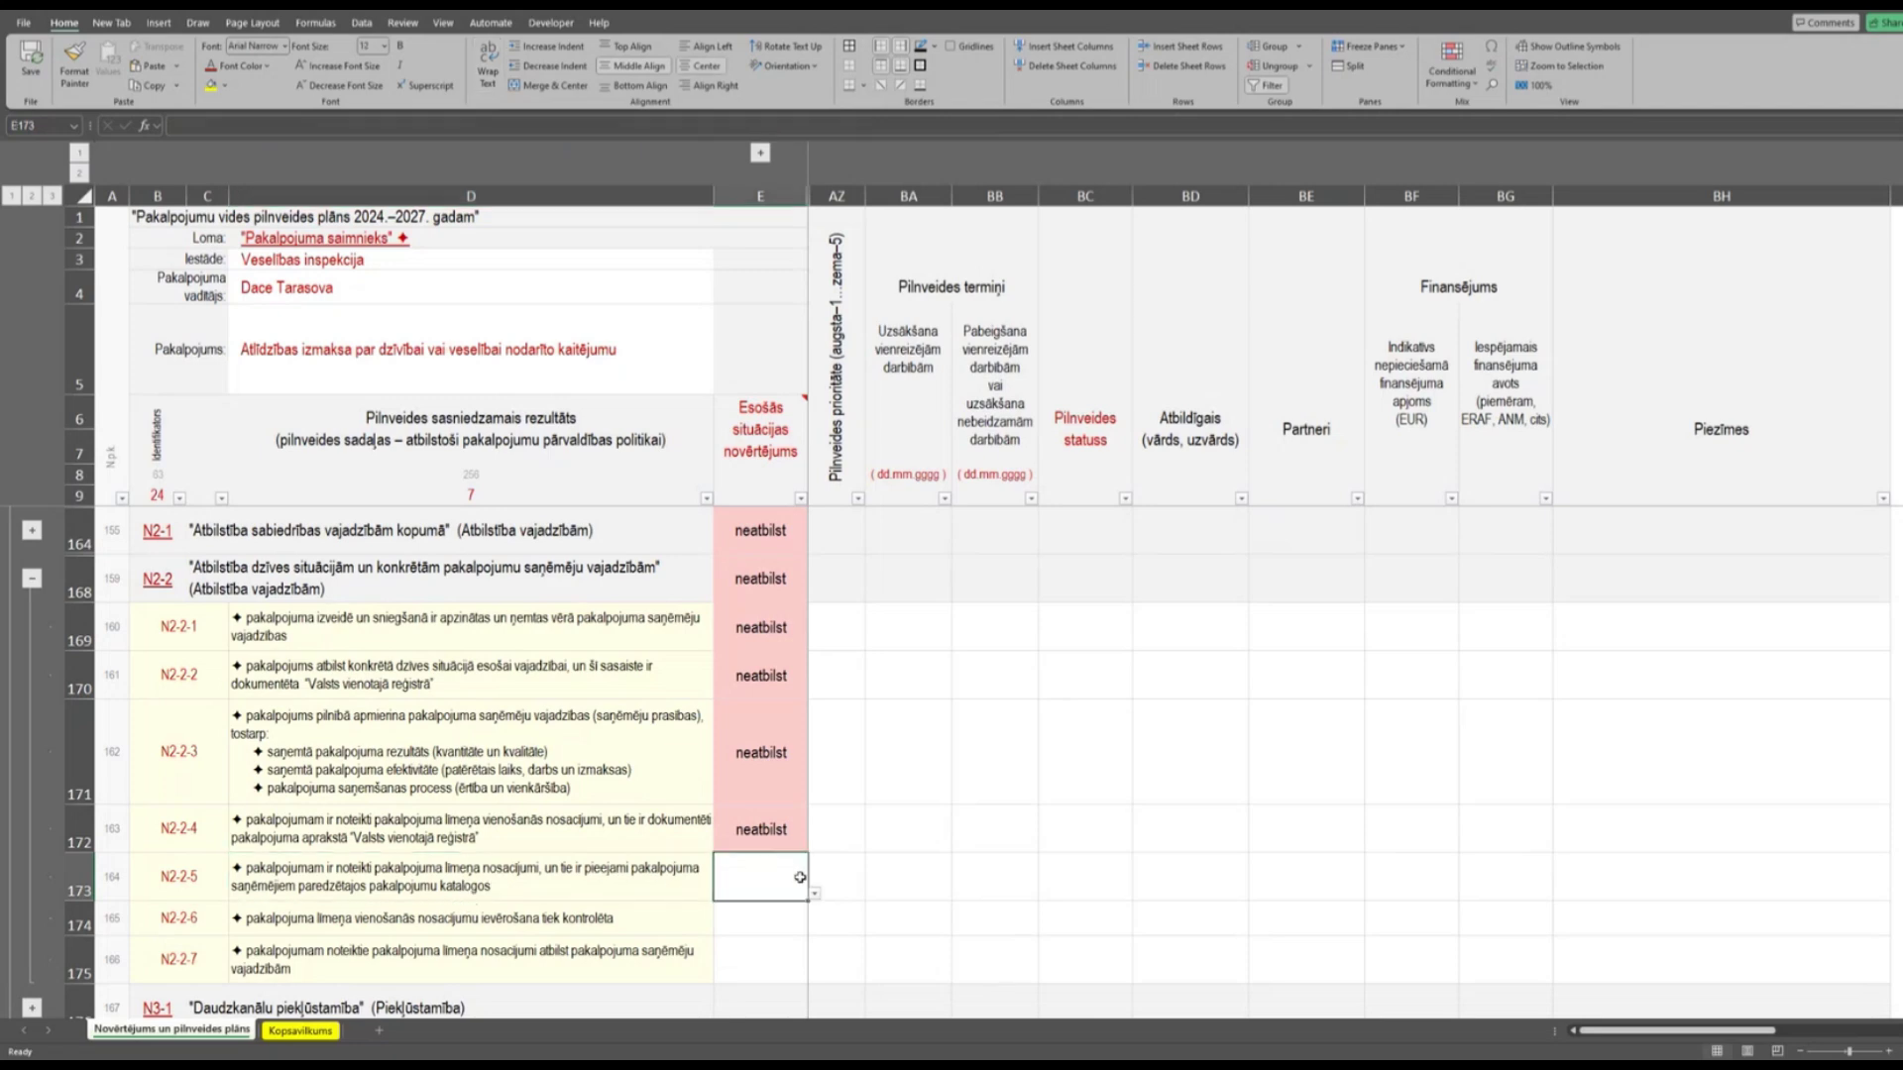
left_click(814, 894)
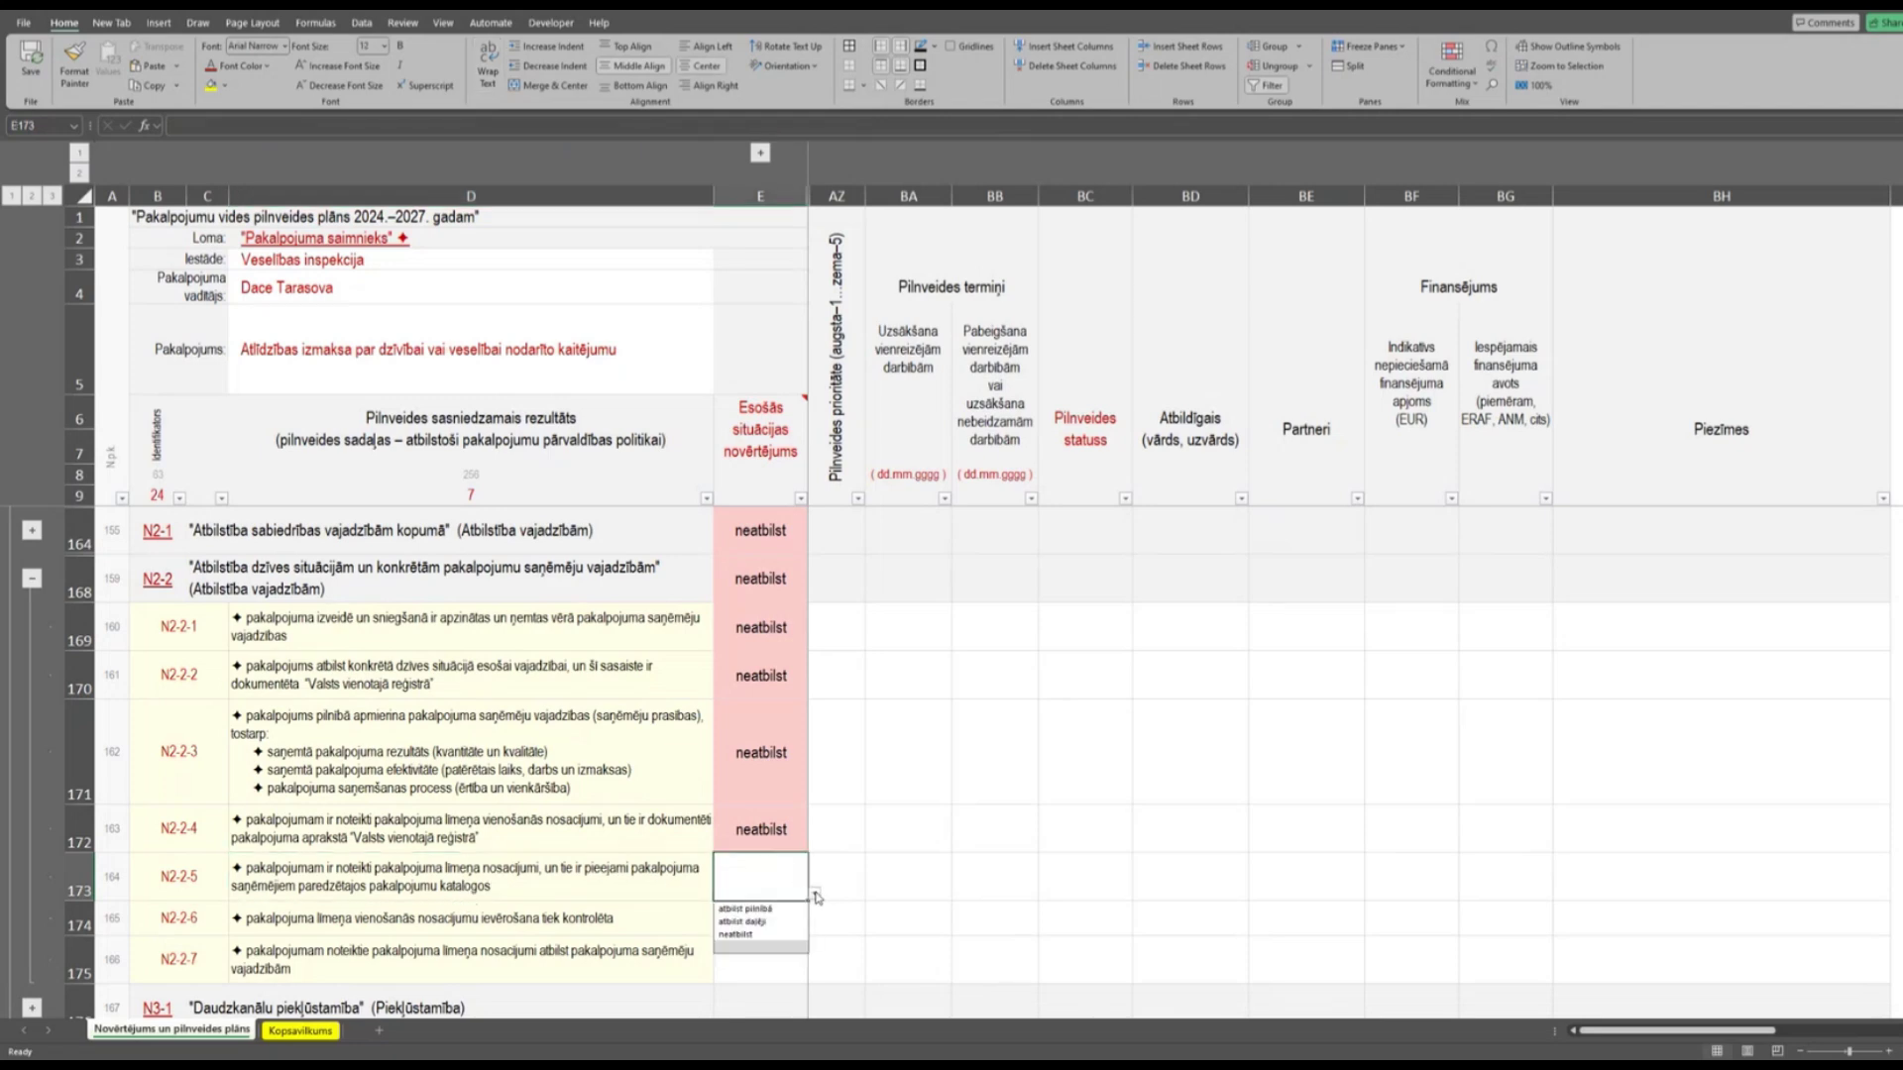
left_click(736, 938)
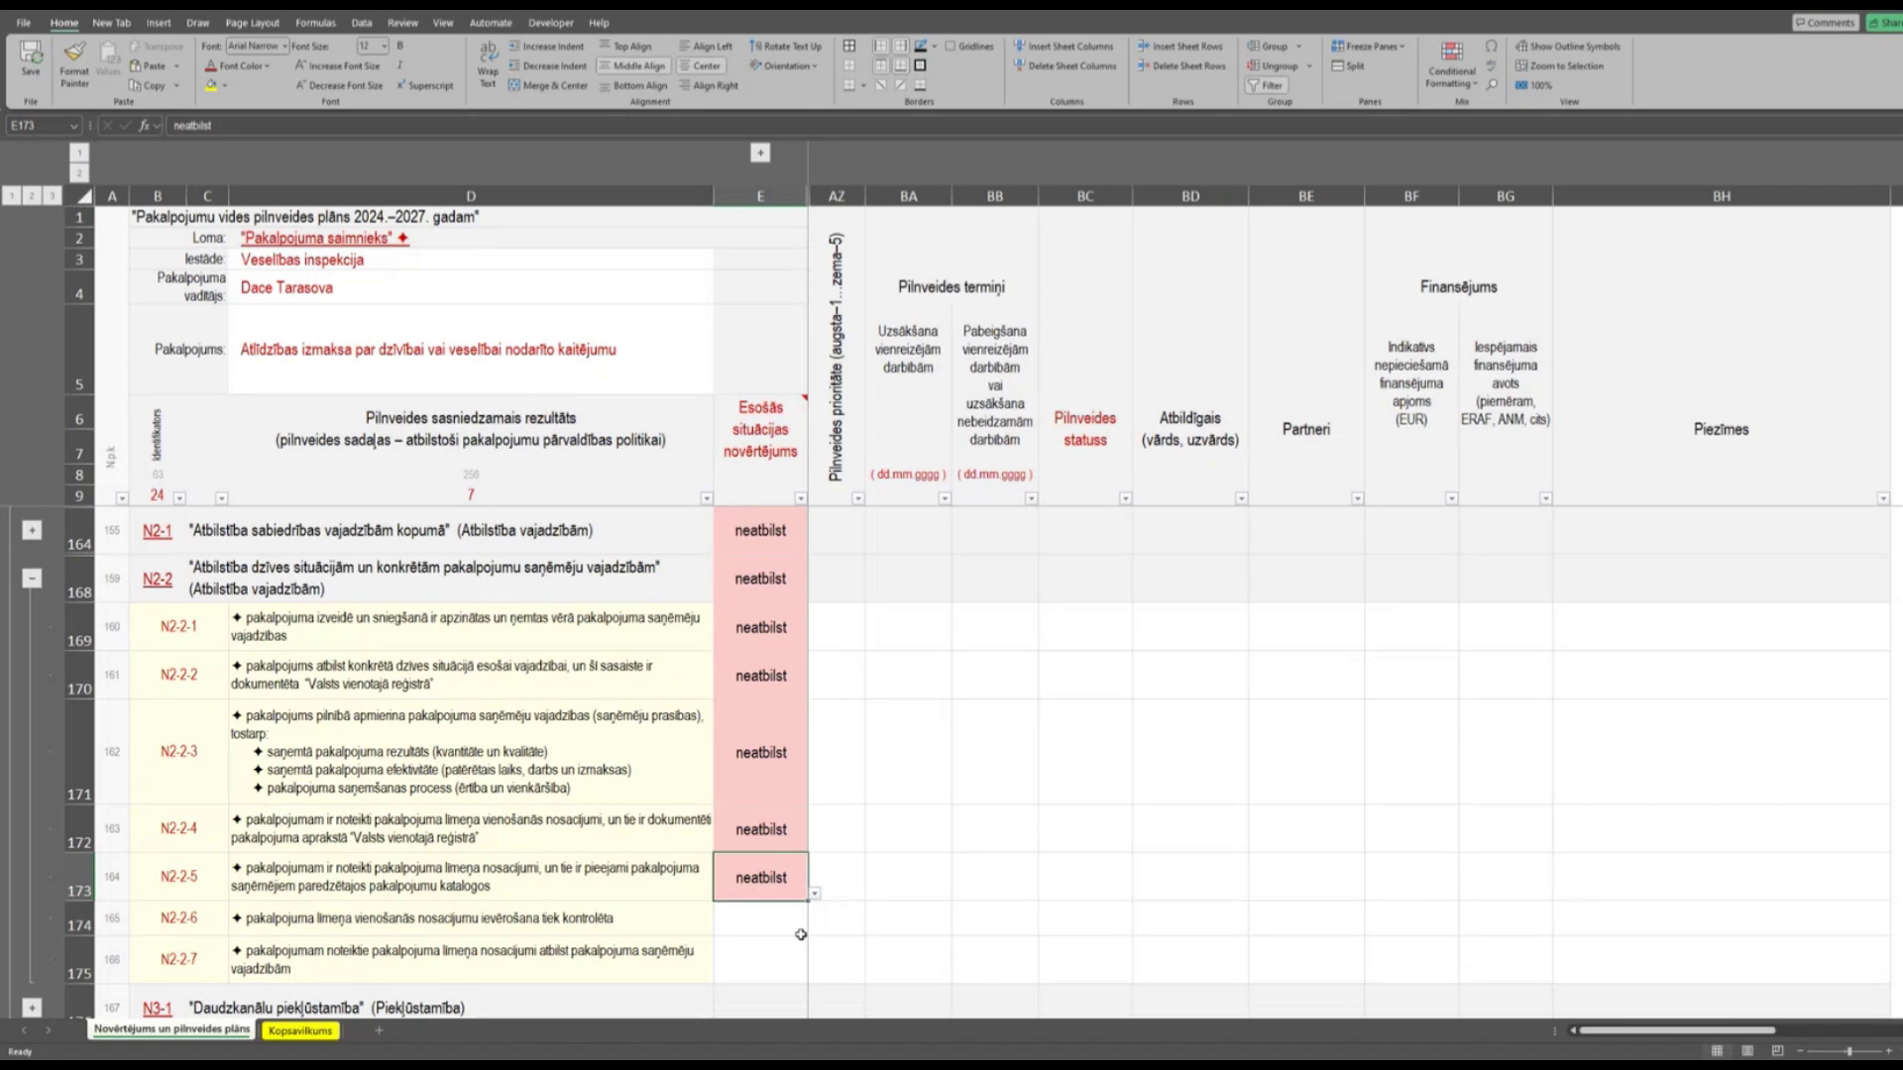
Rate criterion N2-2-6 on monitoring compliance with the service-level agreement terms as "neatbilst".
left_click(607, 929)
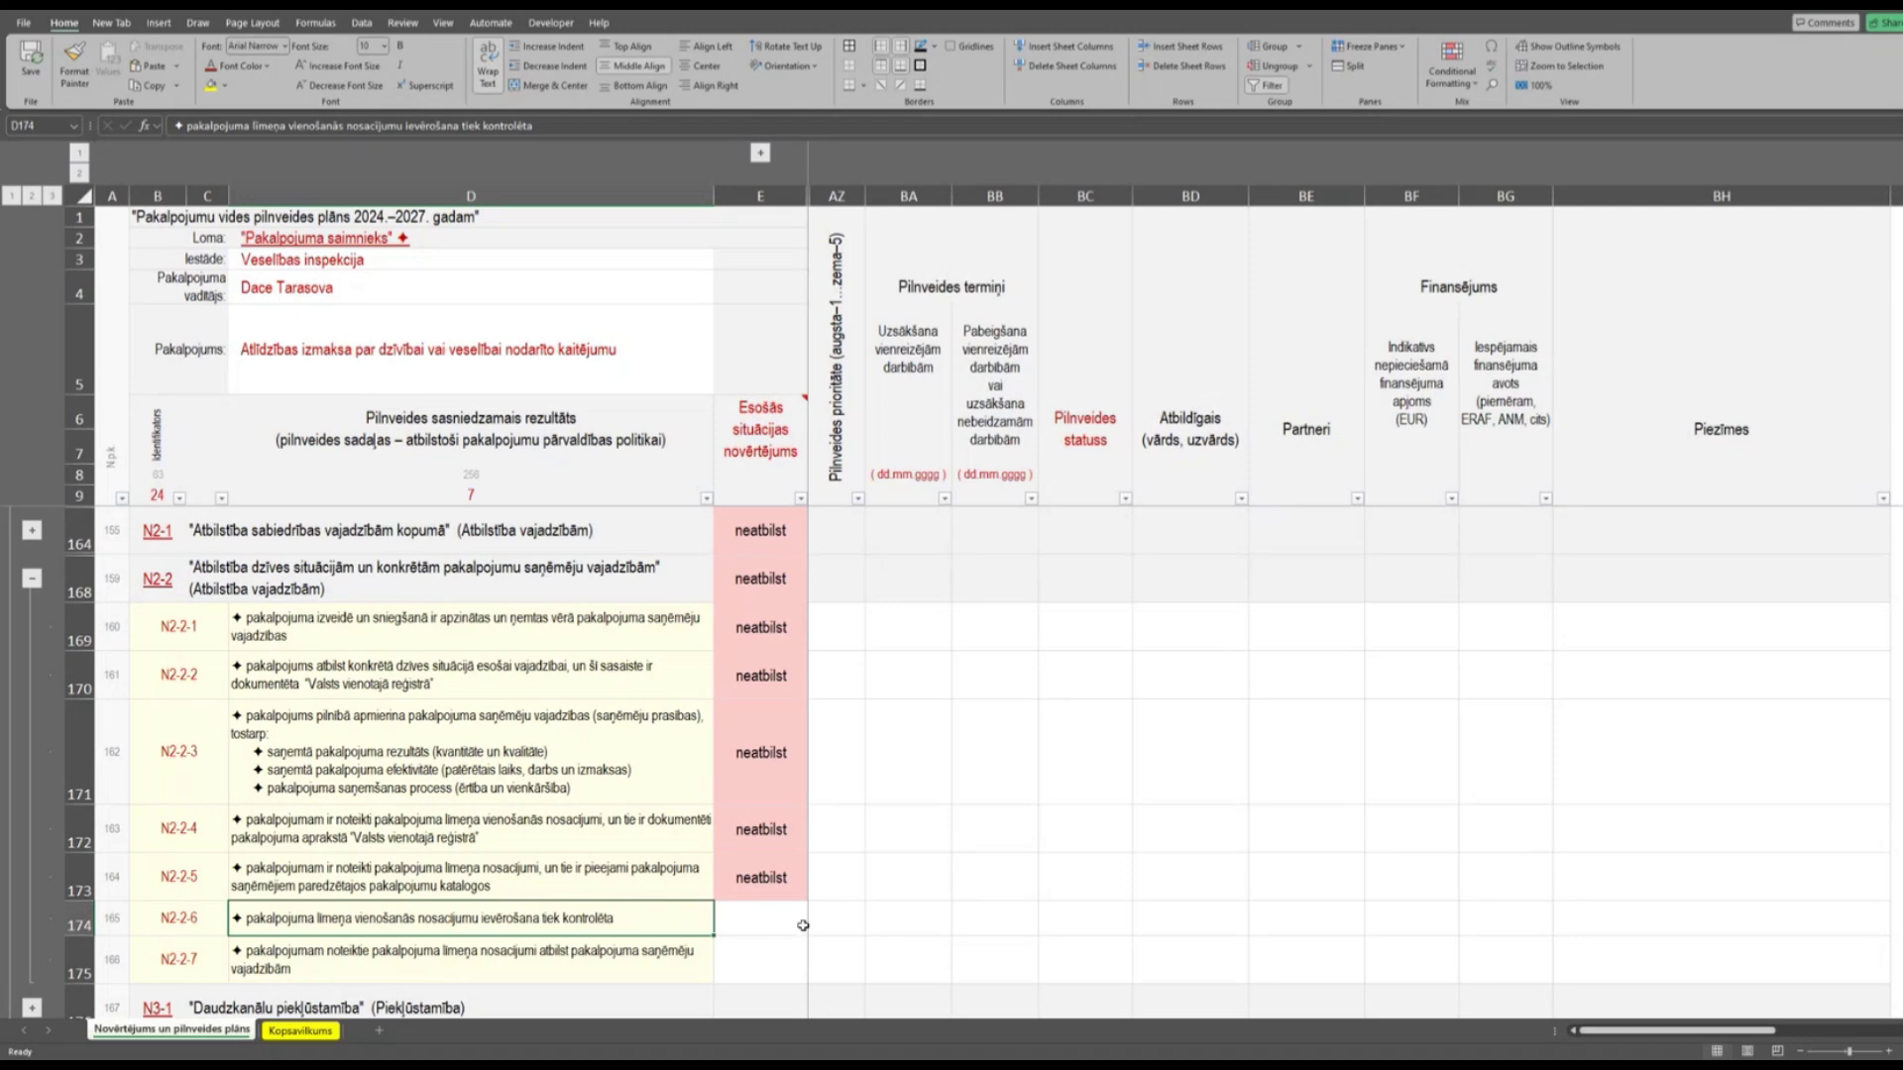
left_click(744, 914)
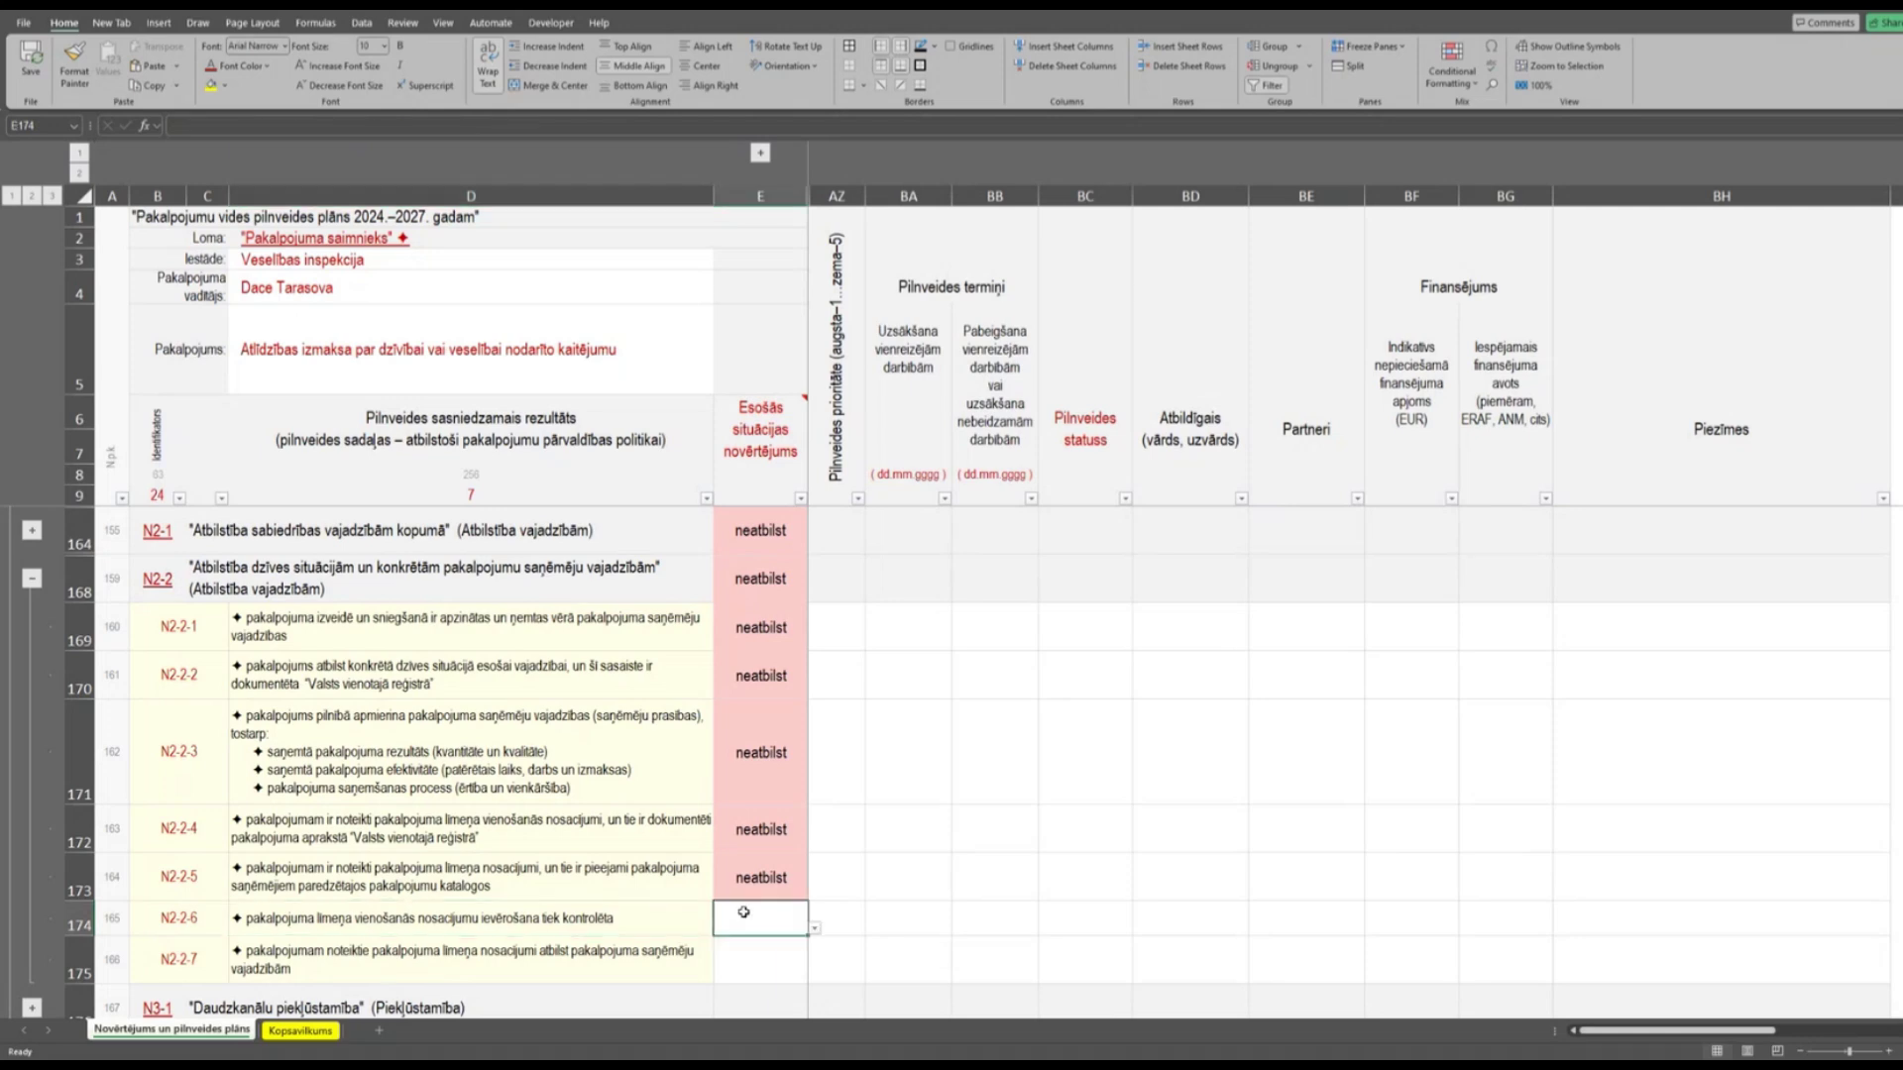
left_click(815, 930)
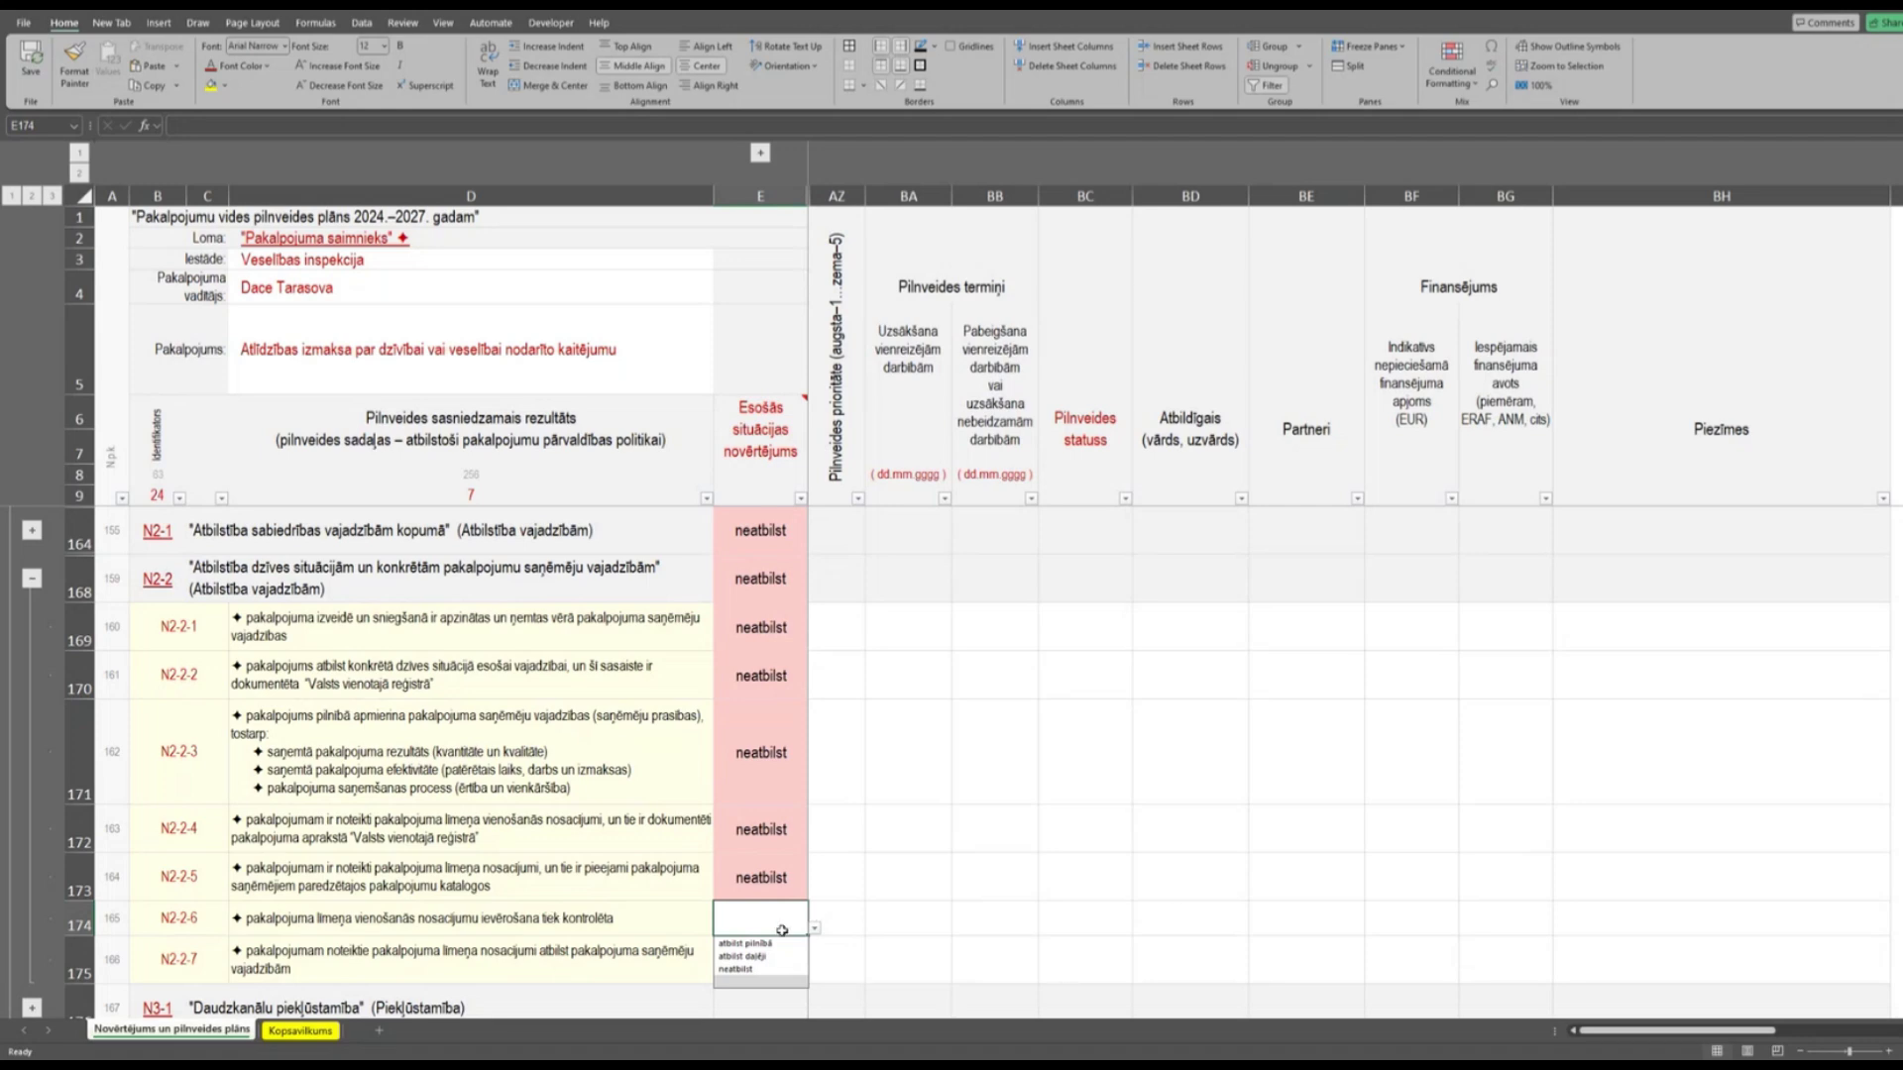
left_click(748, 971)
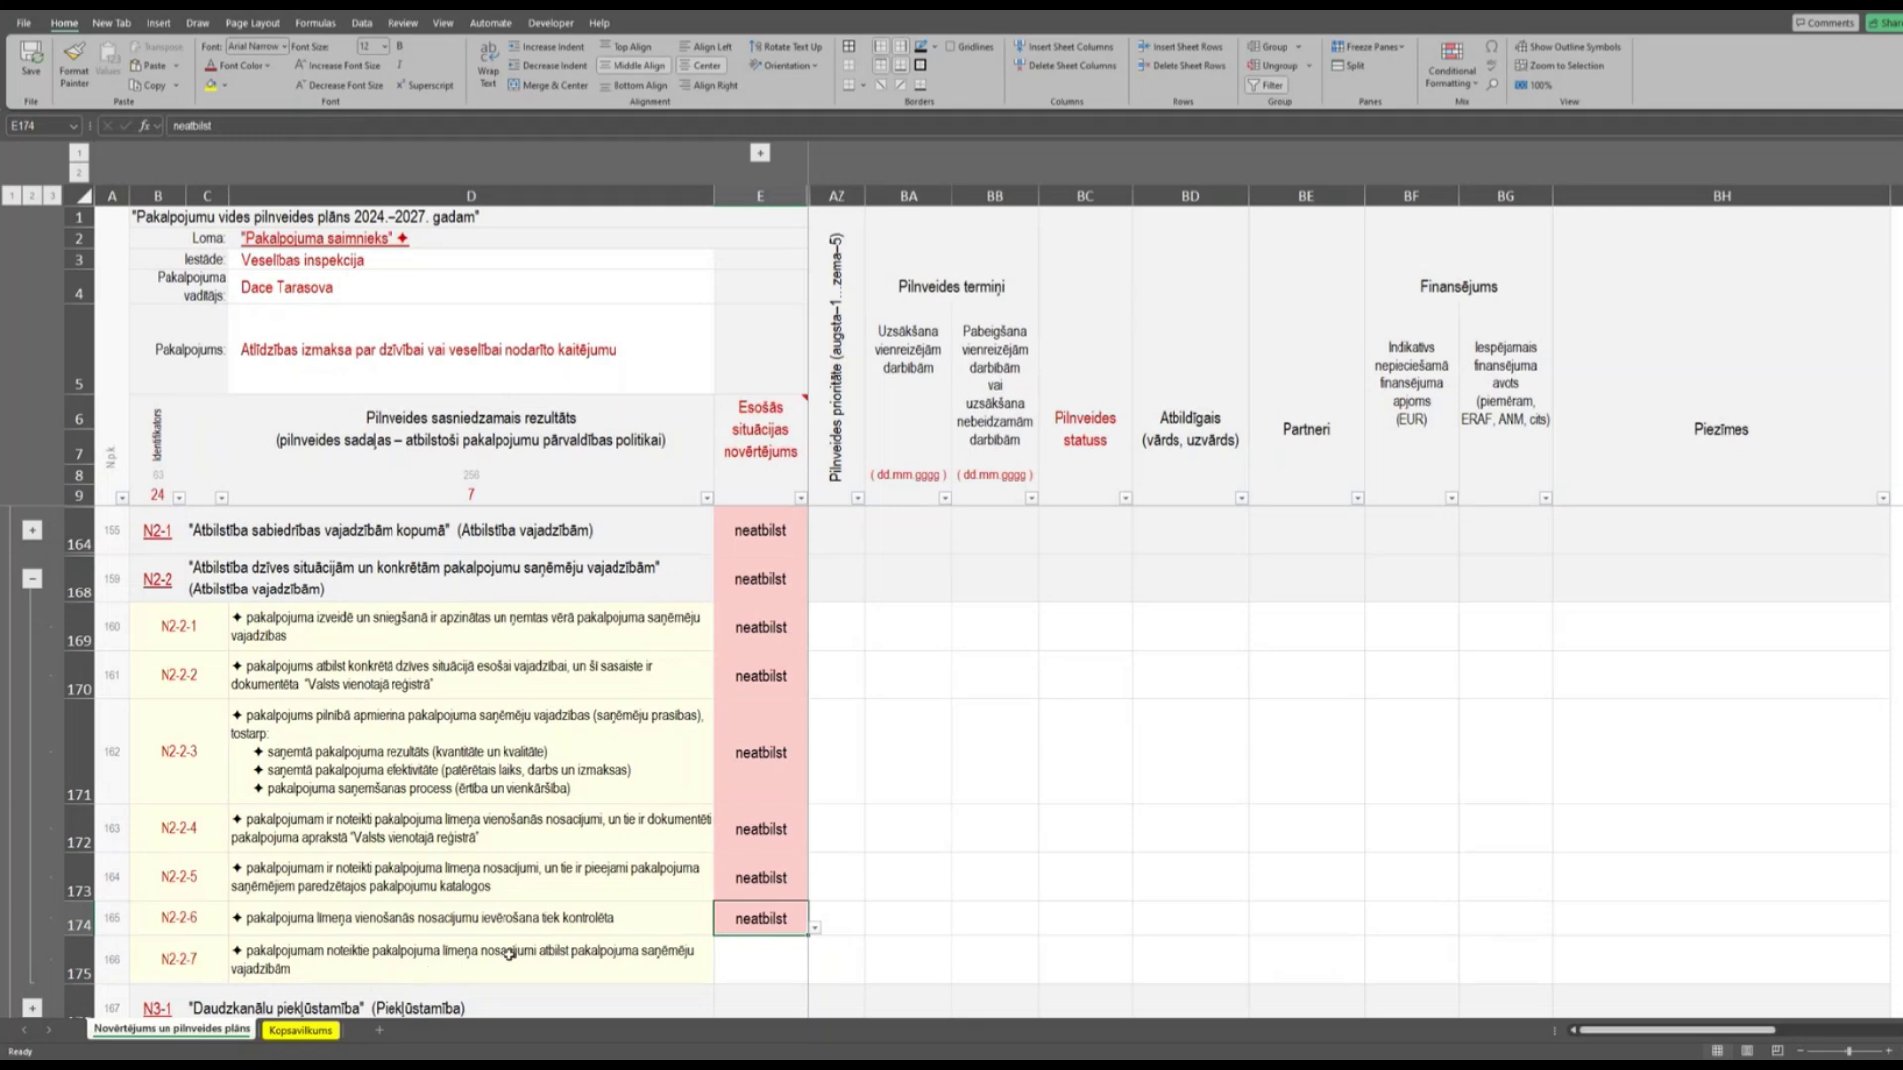
Recheck criterion N2-2-1 on recipients' needs and rate N2-2-7 on service-level terms matching those needs as "neatbilst".
left_click(674, 957)
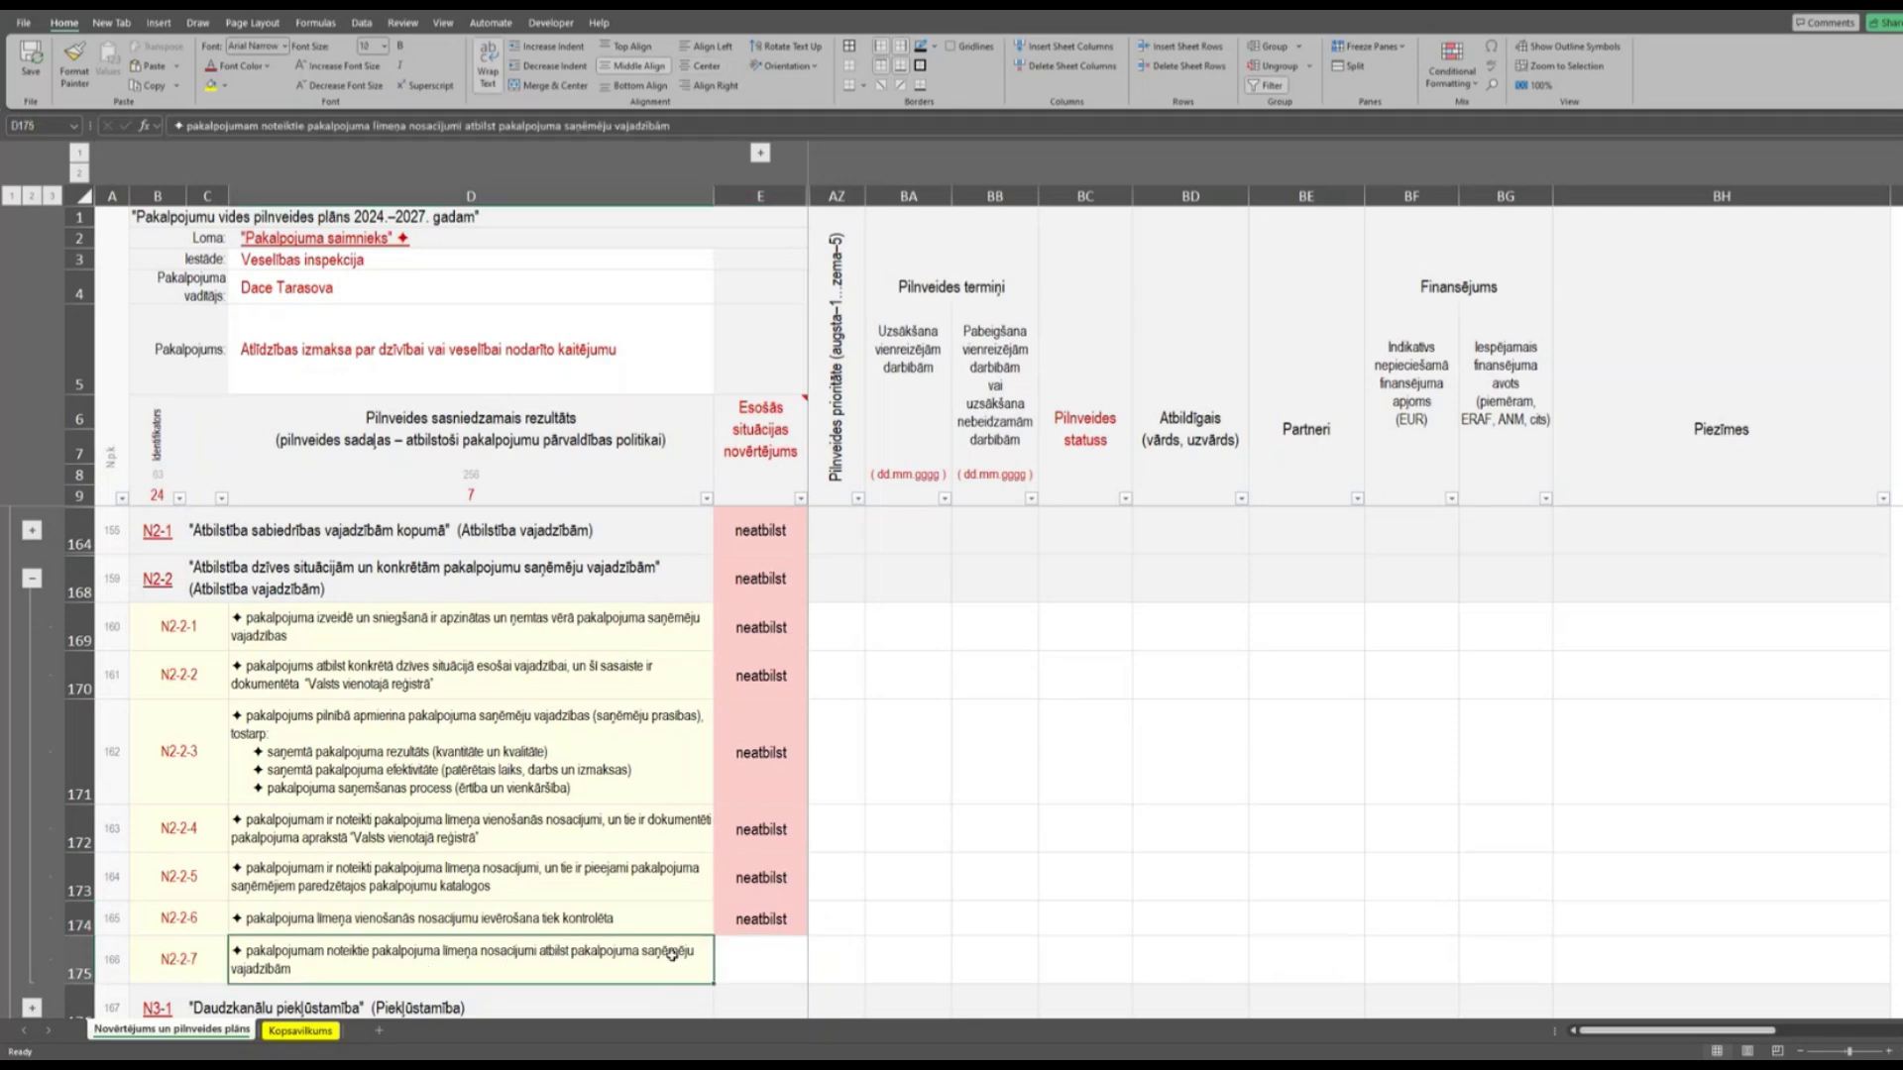
left_click(790, 955)
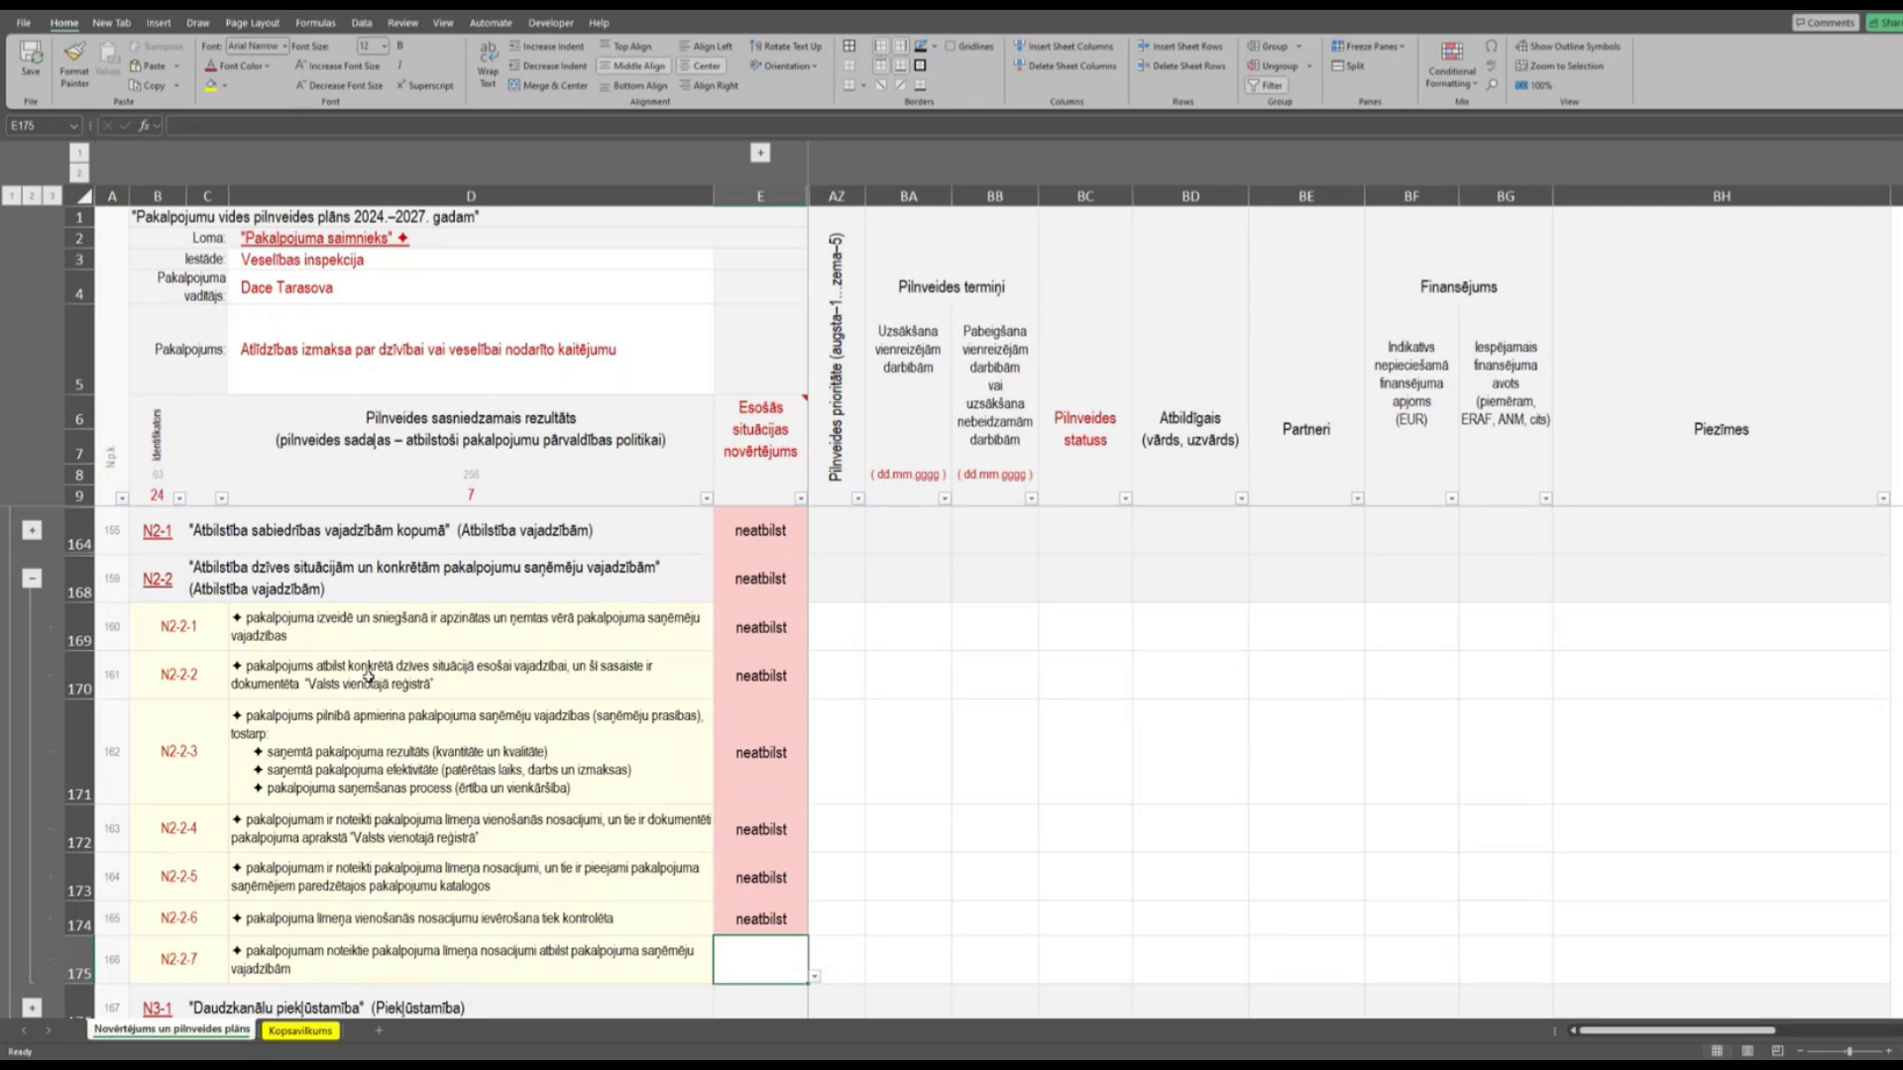
left_click(393, 628)
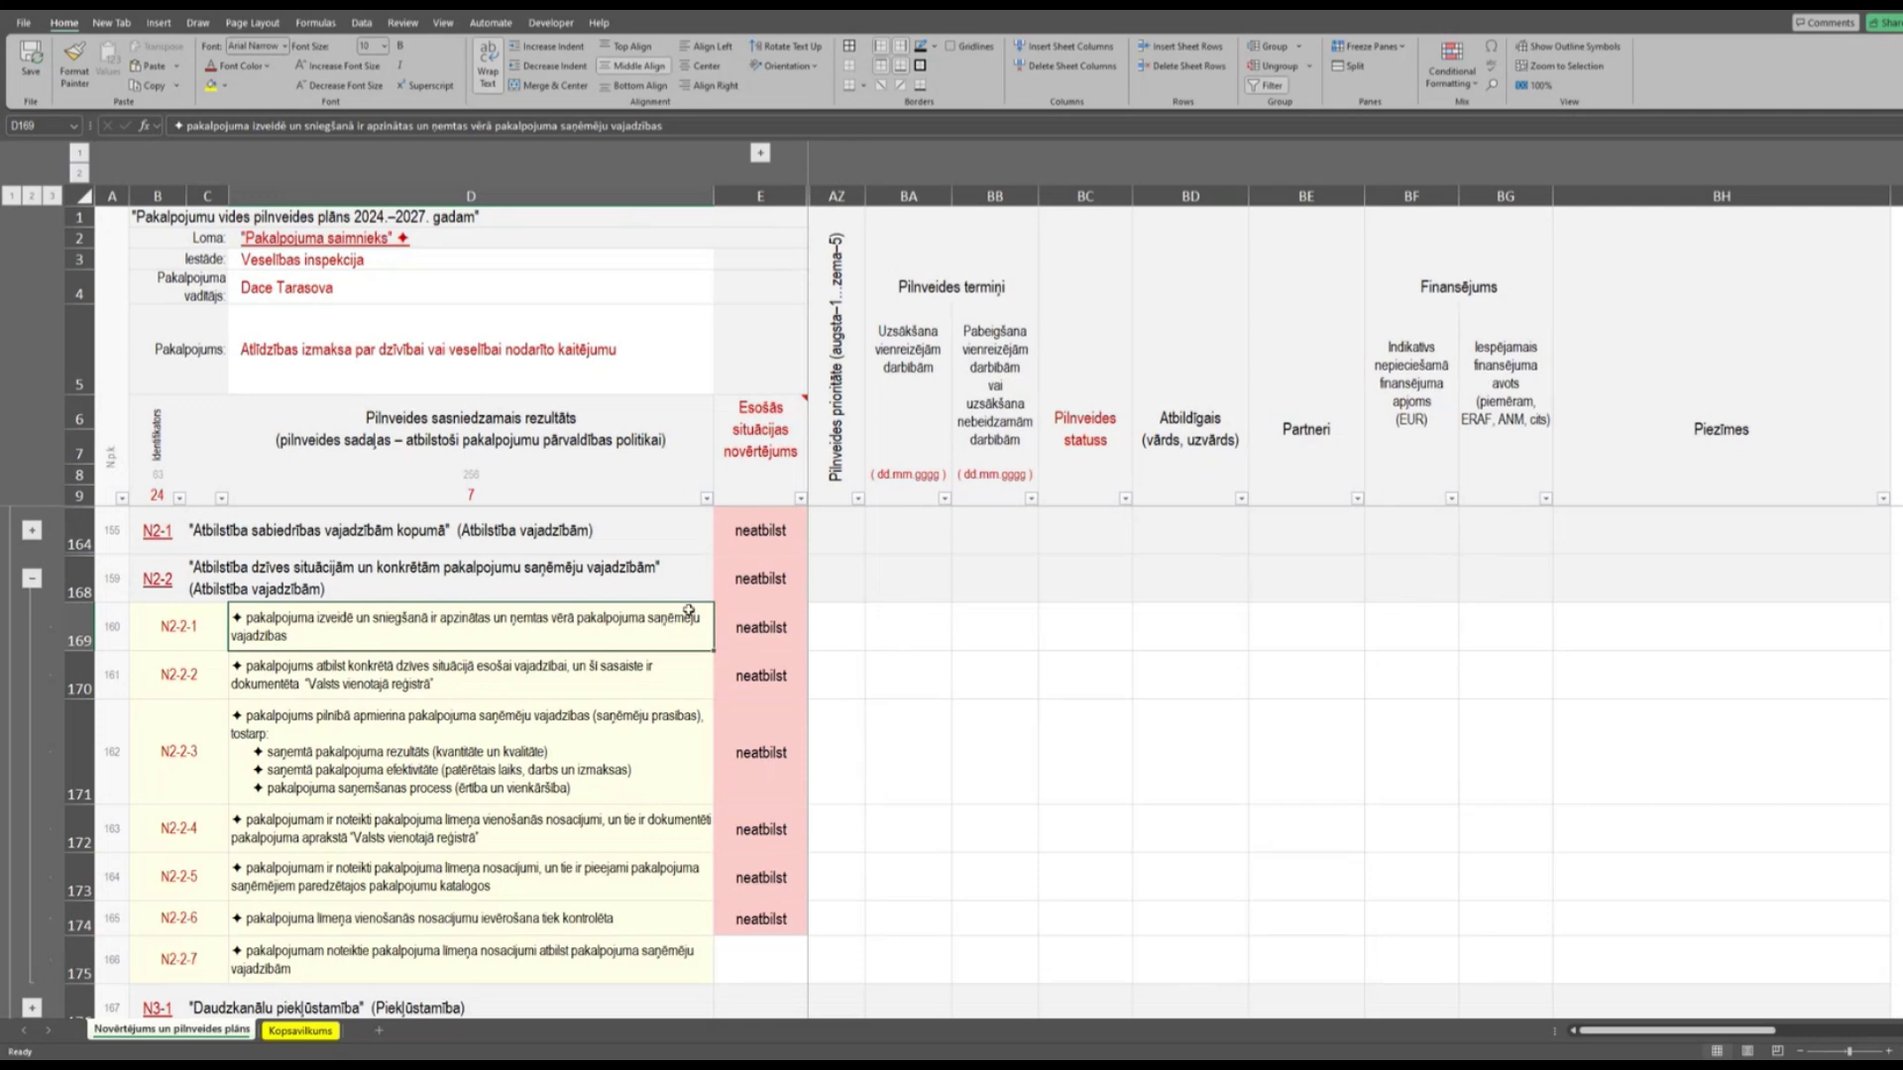
left_click(674, 956)
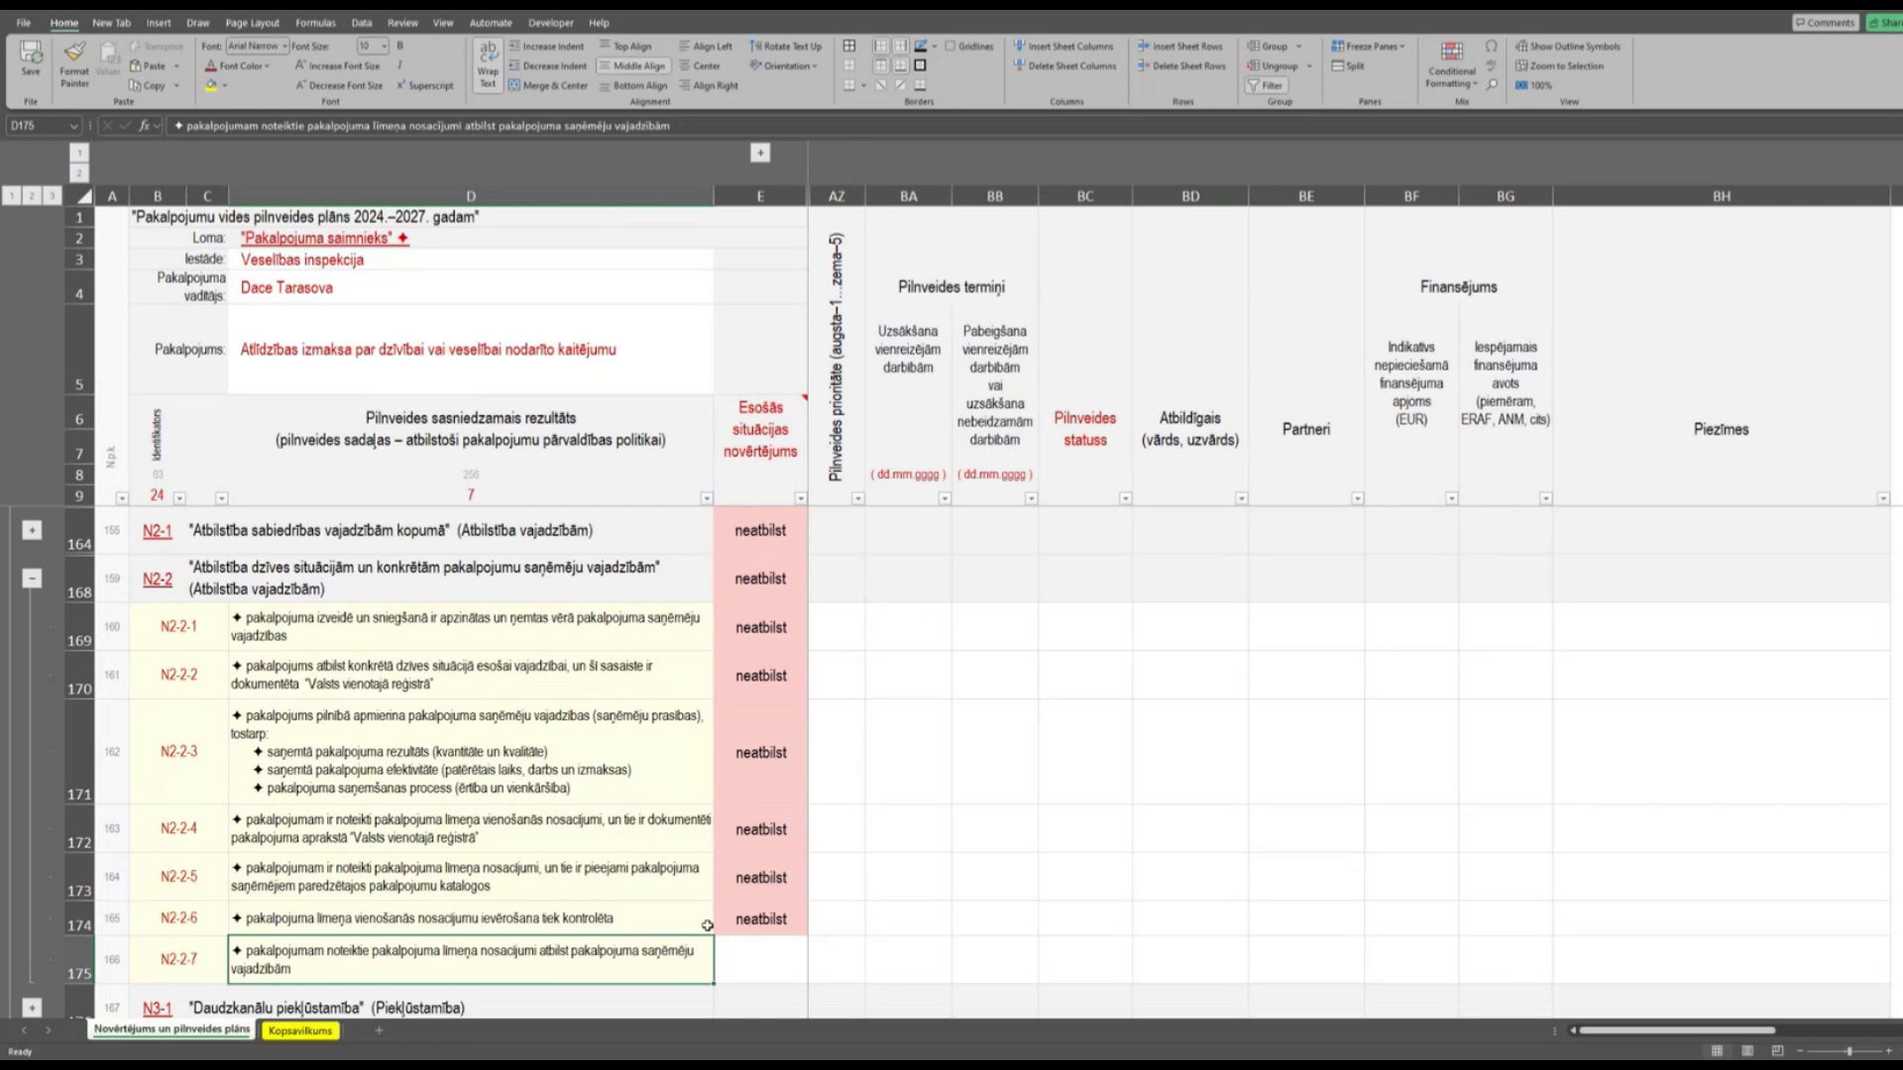
left_click(756, 965)
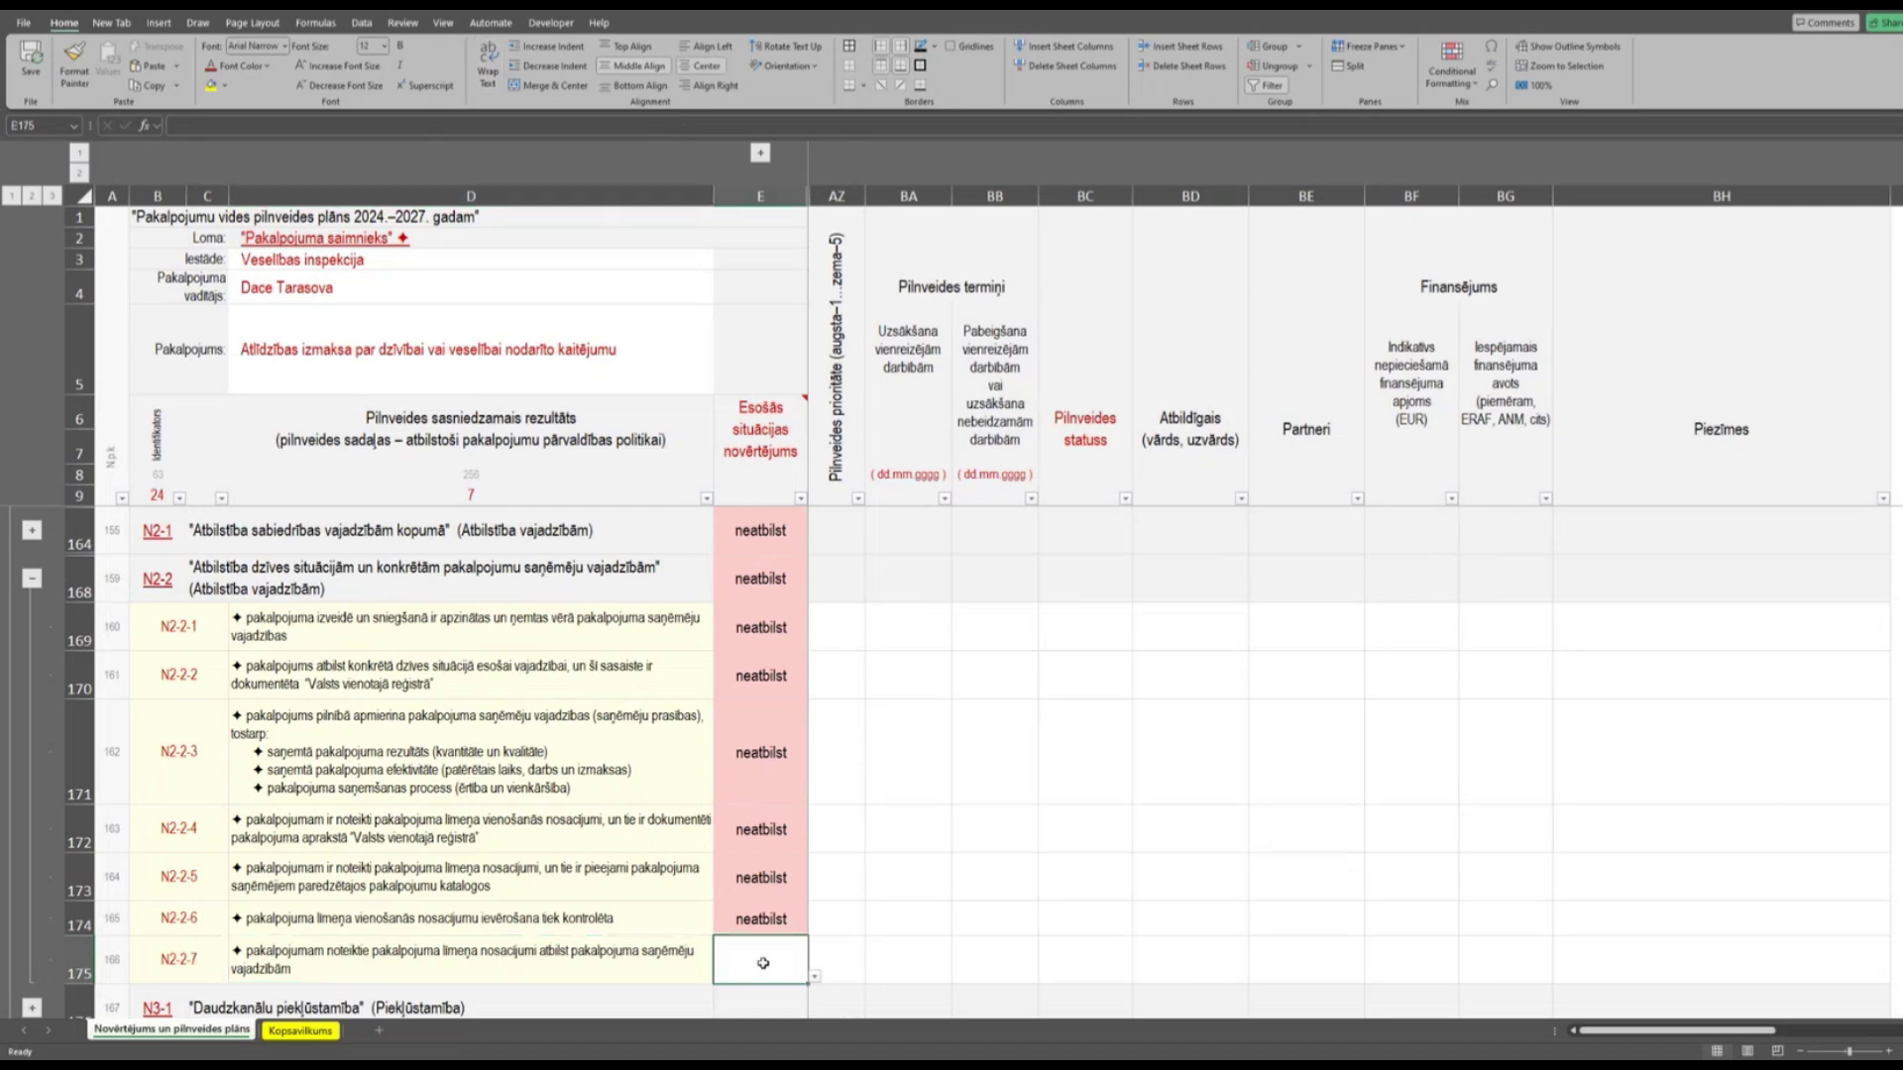
left_click(815, 981)
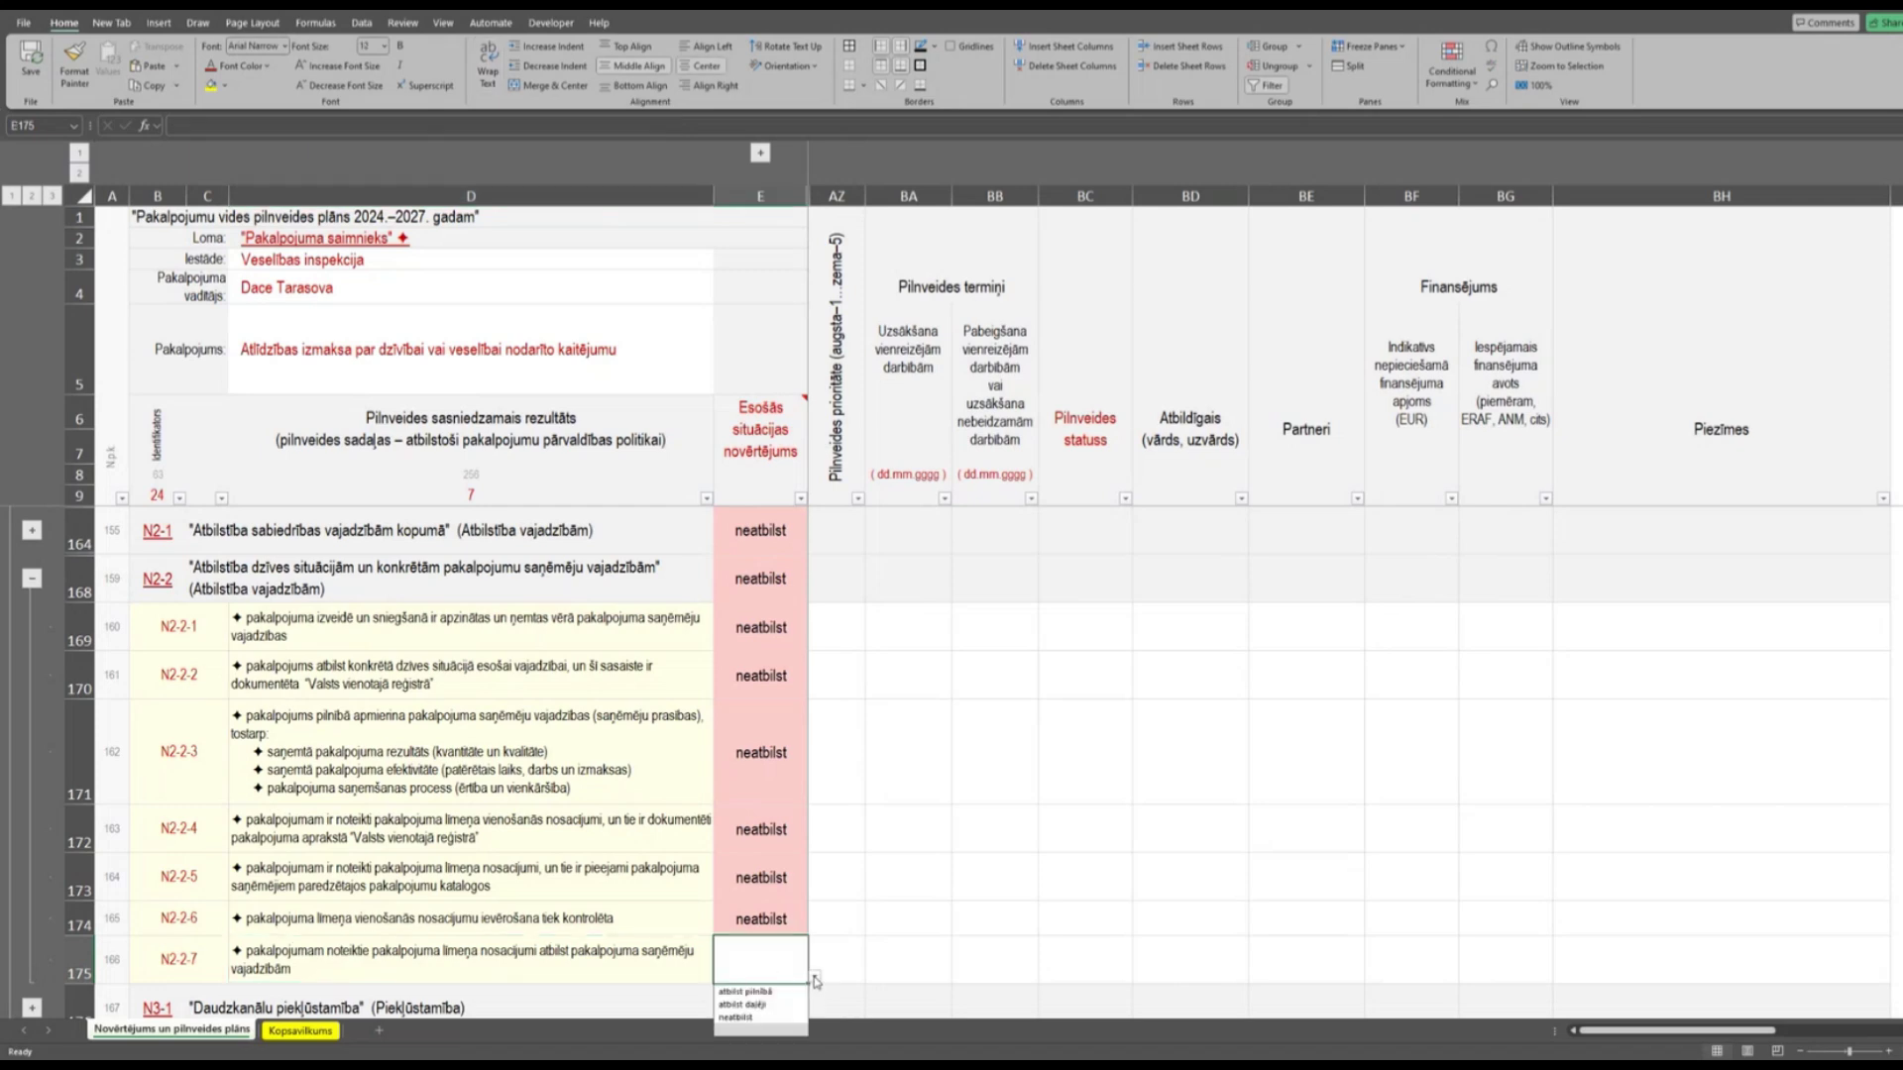
left_click(738, 1018)
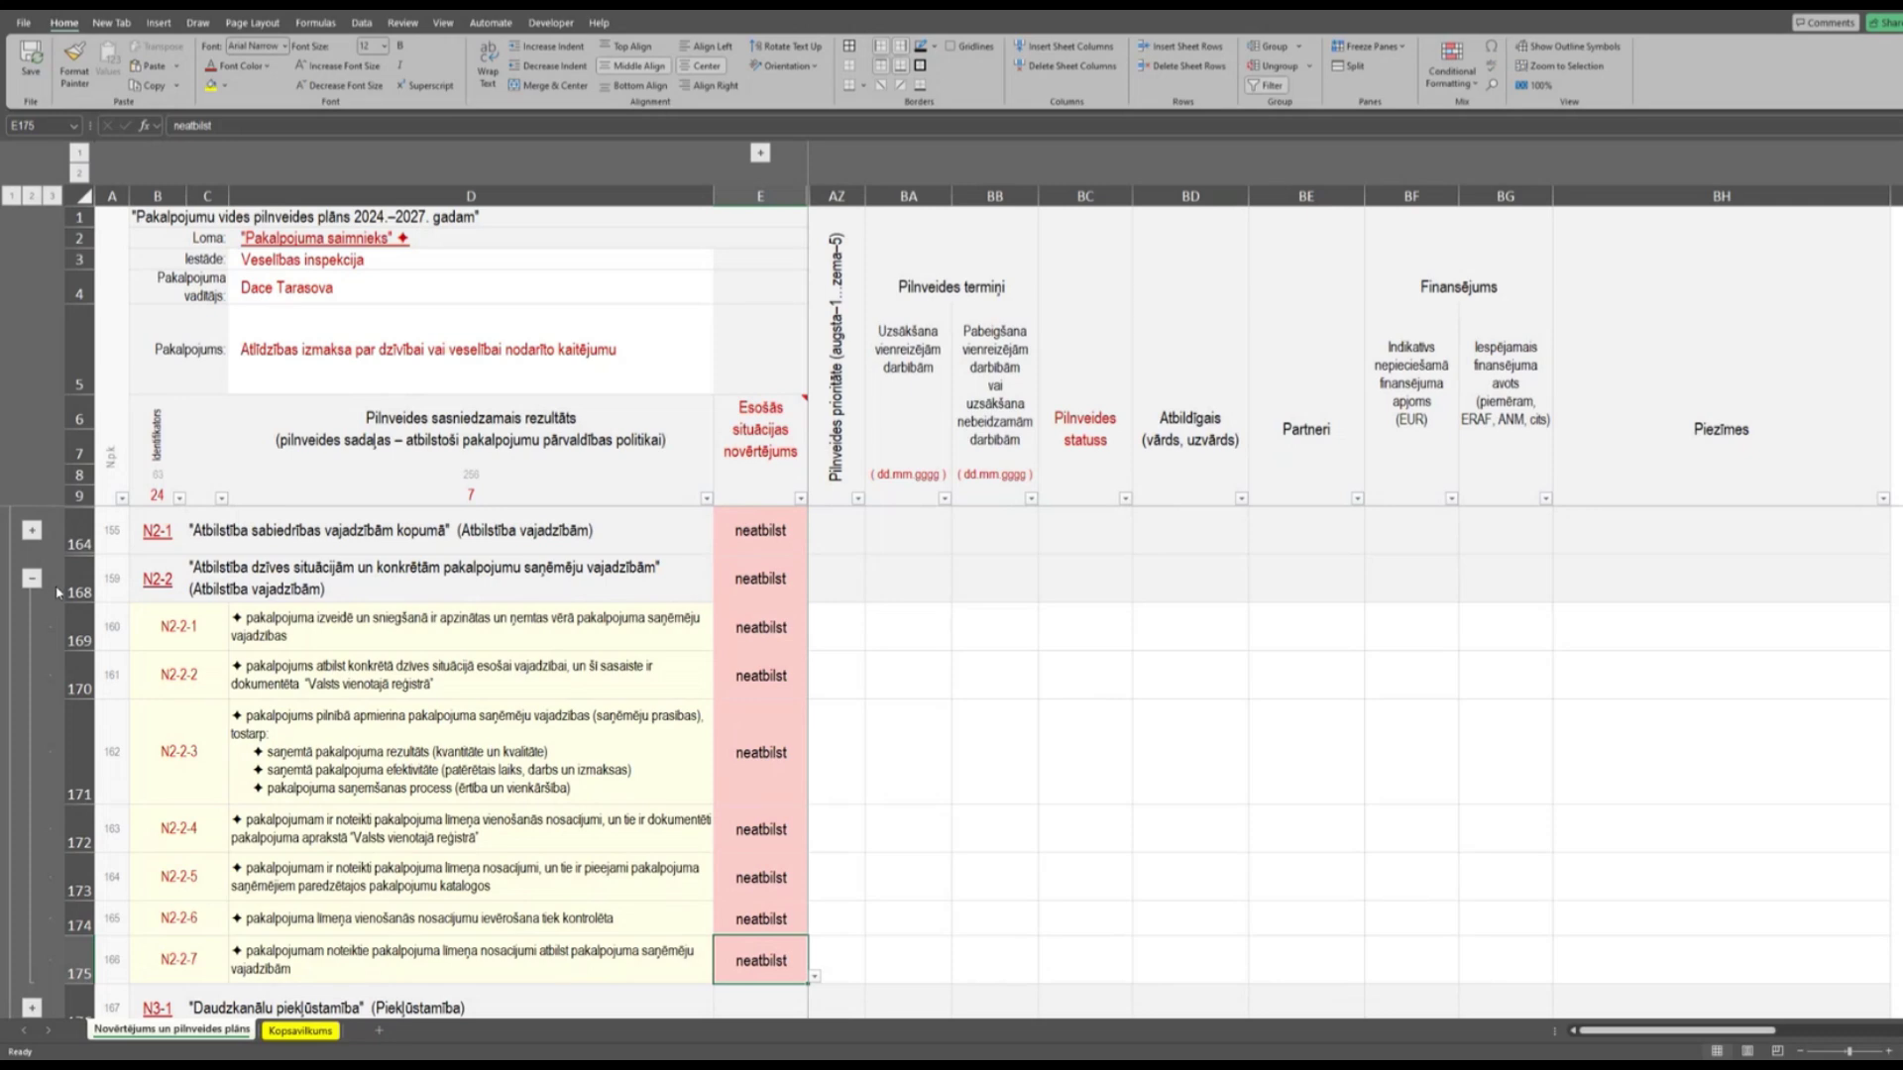
Collapse the N2-2 criteria group and expand the N3-1 group on multichannel accessibility.
left_click(32, 579)
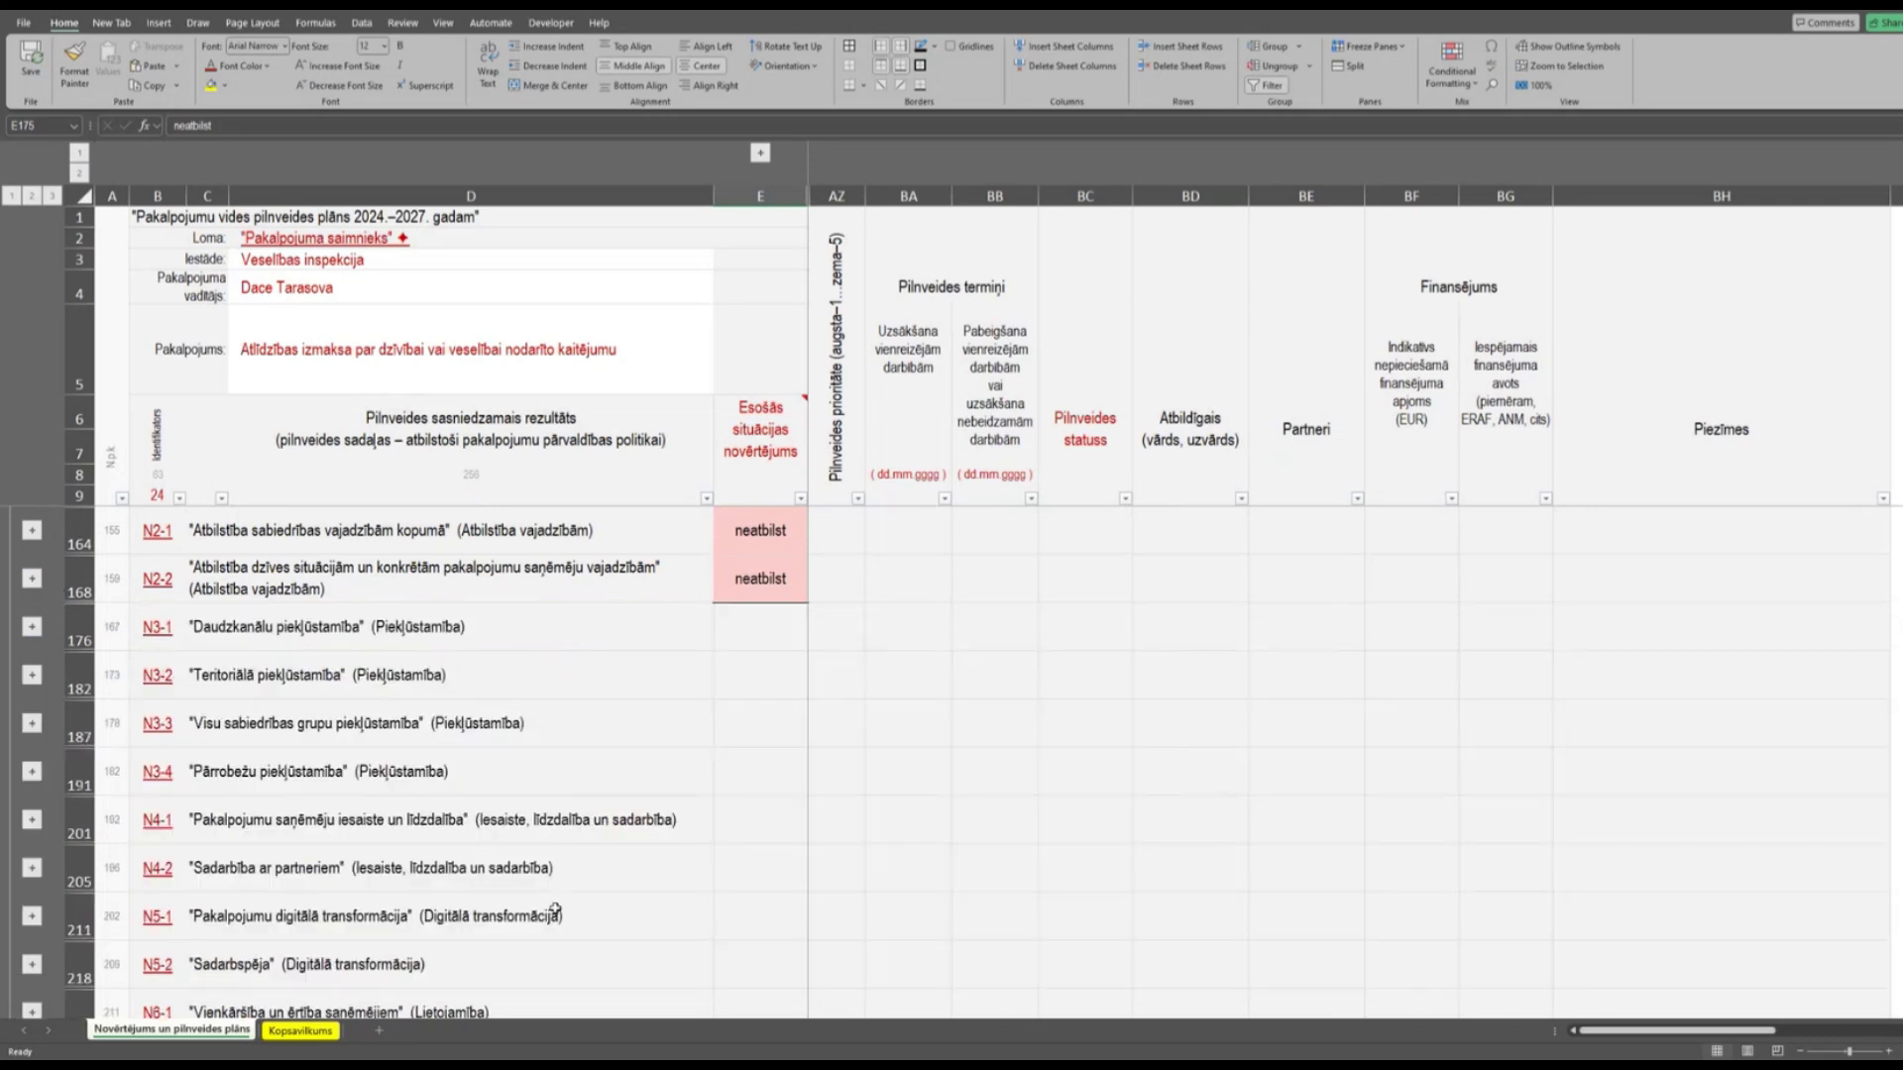
scroll(146, 651, "up", 1)
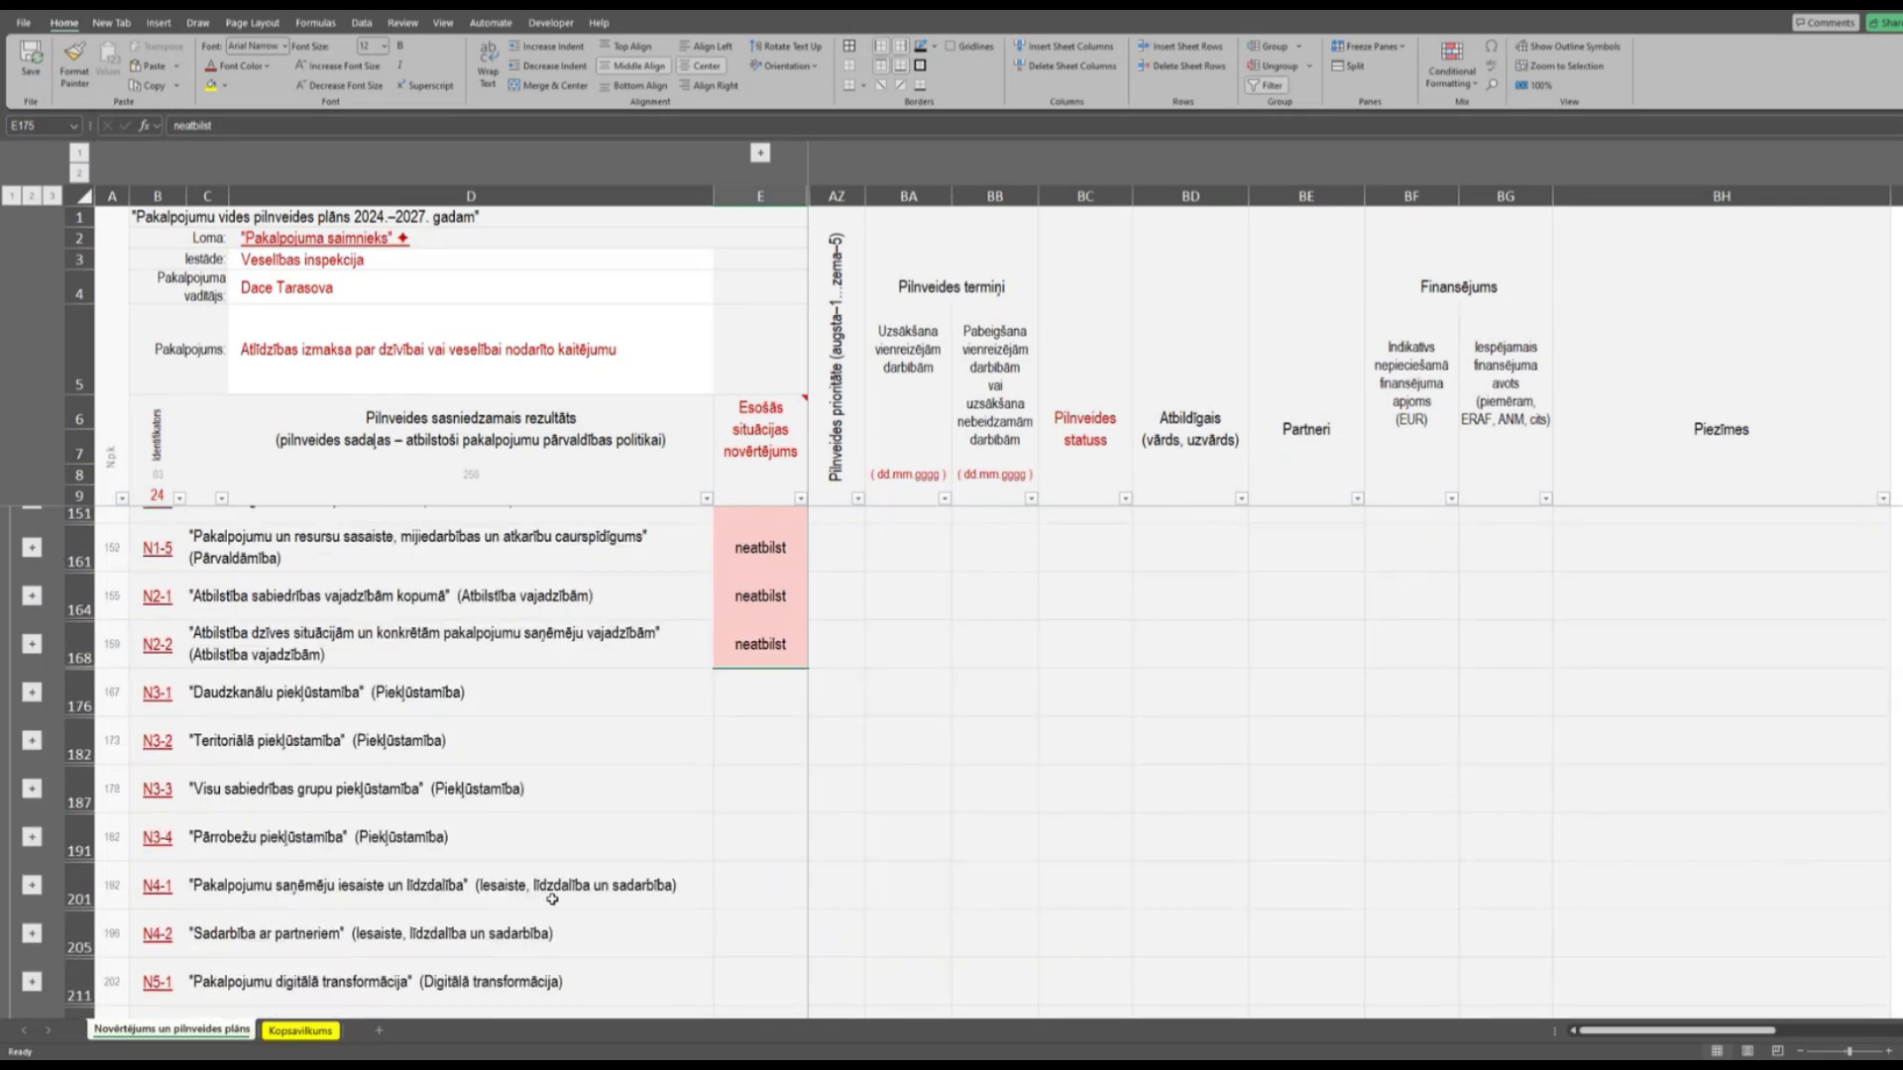
left_click(33, 692)
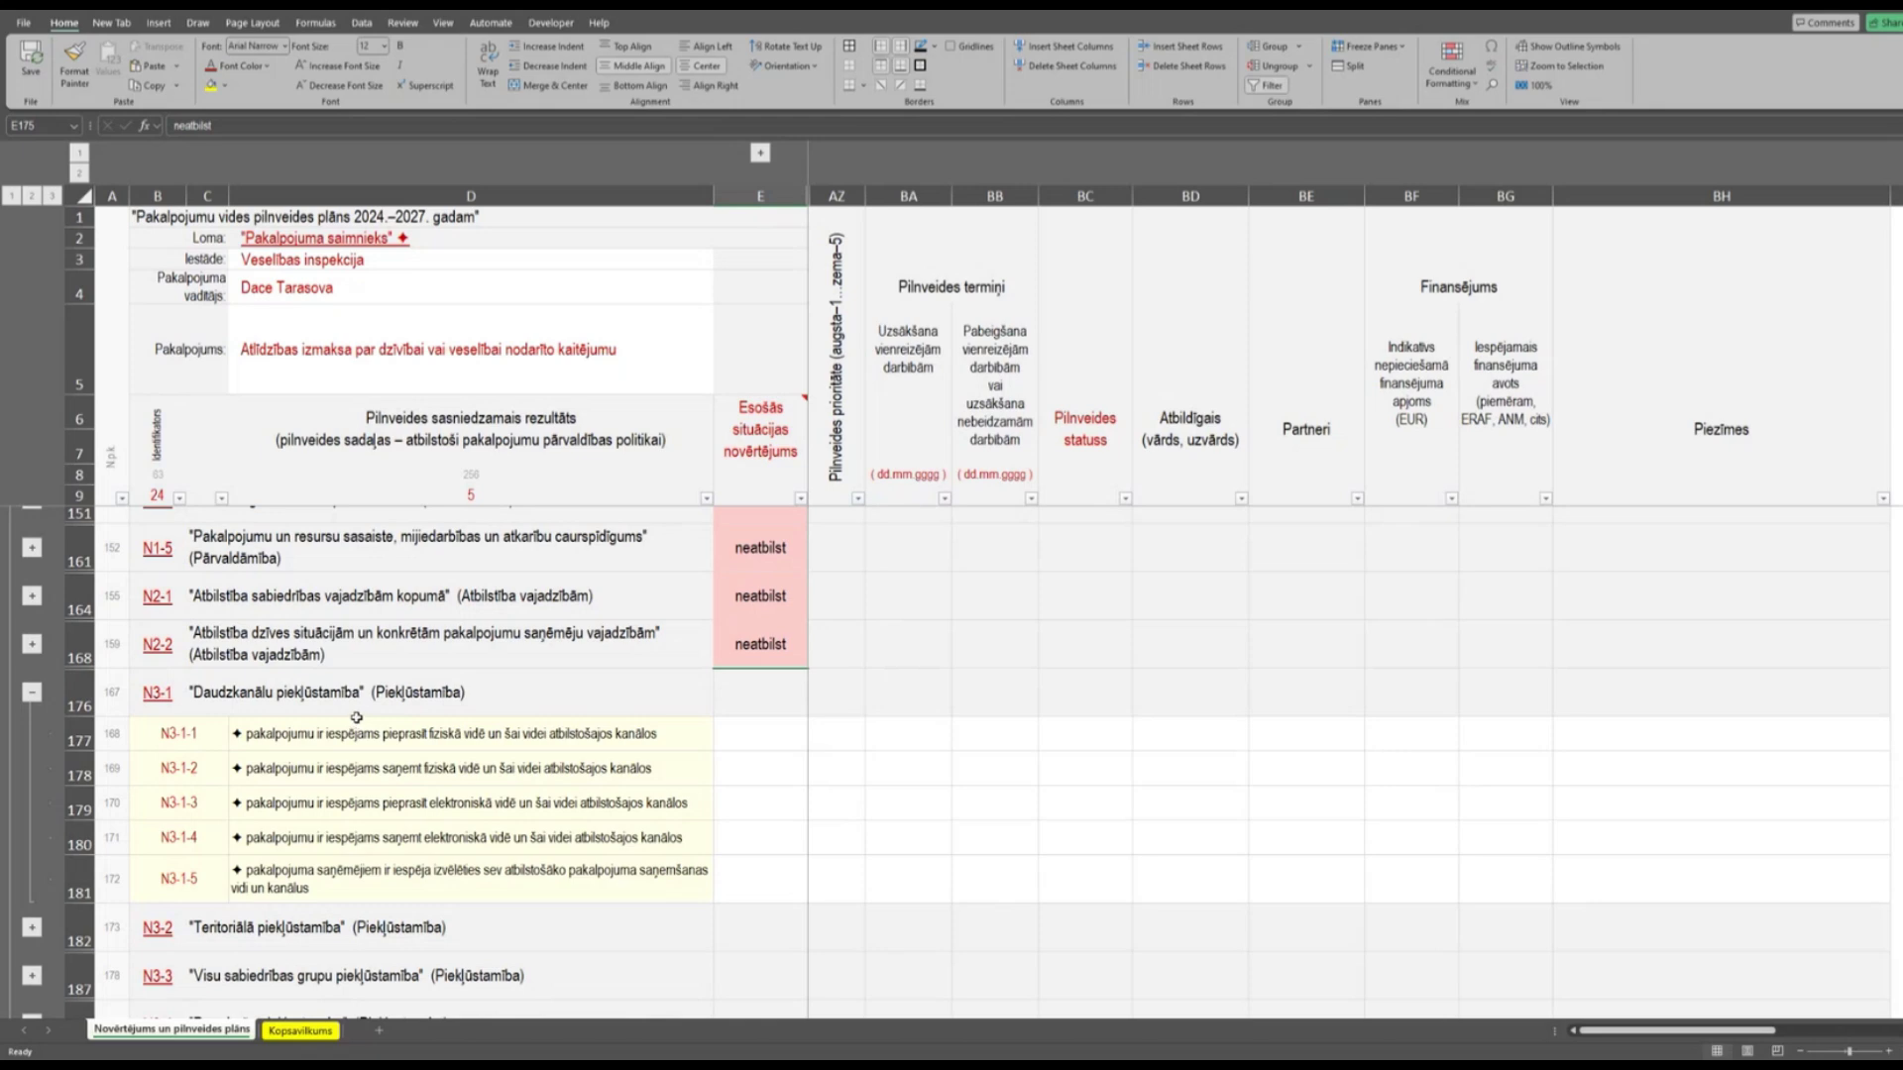
Rate criterion N3-1-1 on being able to request the service in the physical environment as "atbilst pilnībā".
left_click(765, 737)
left_click(815, 745)
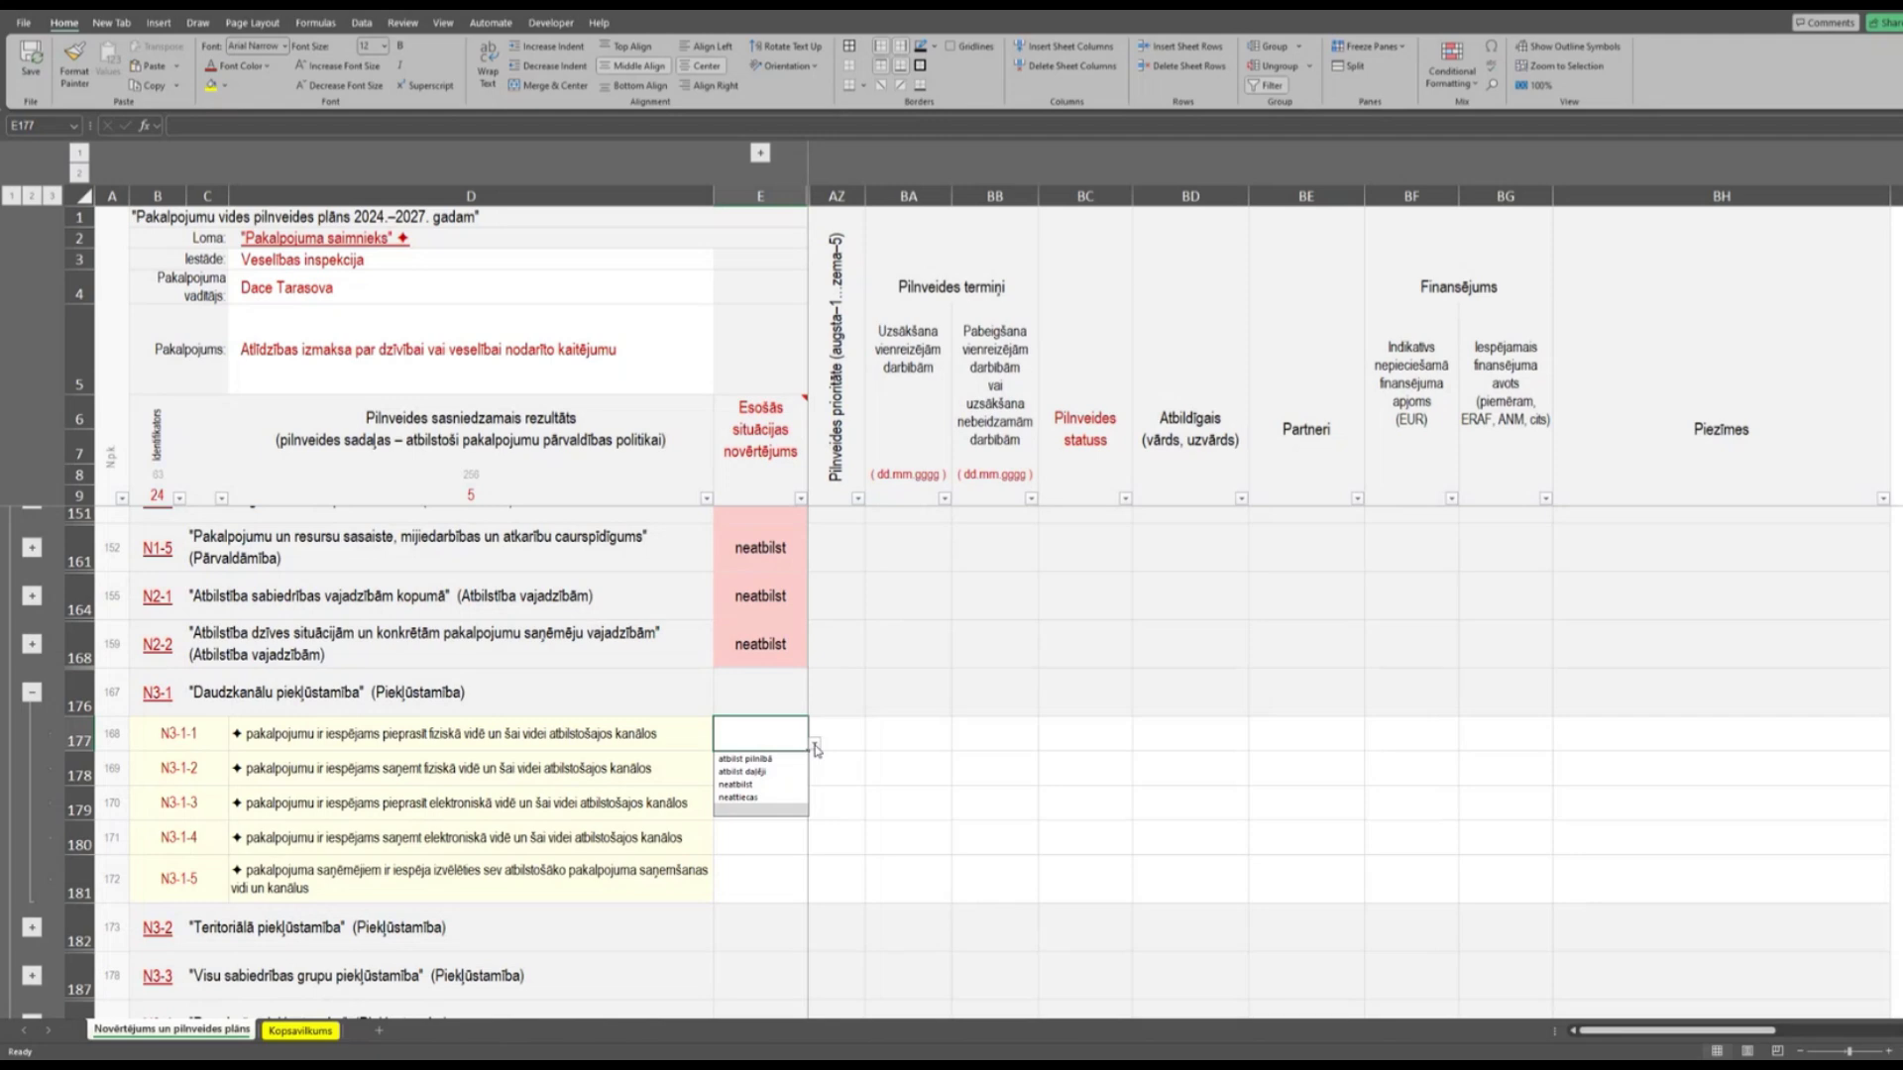
left_click(411, 734)
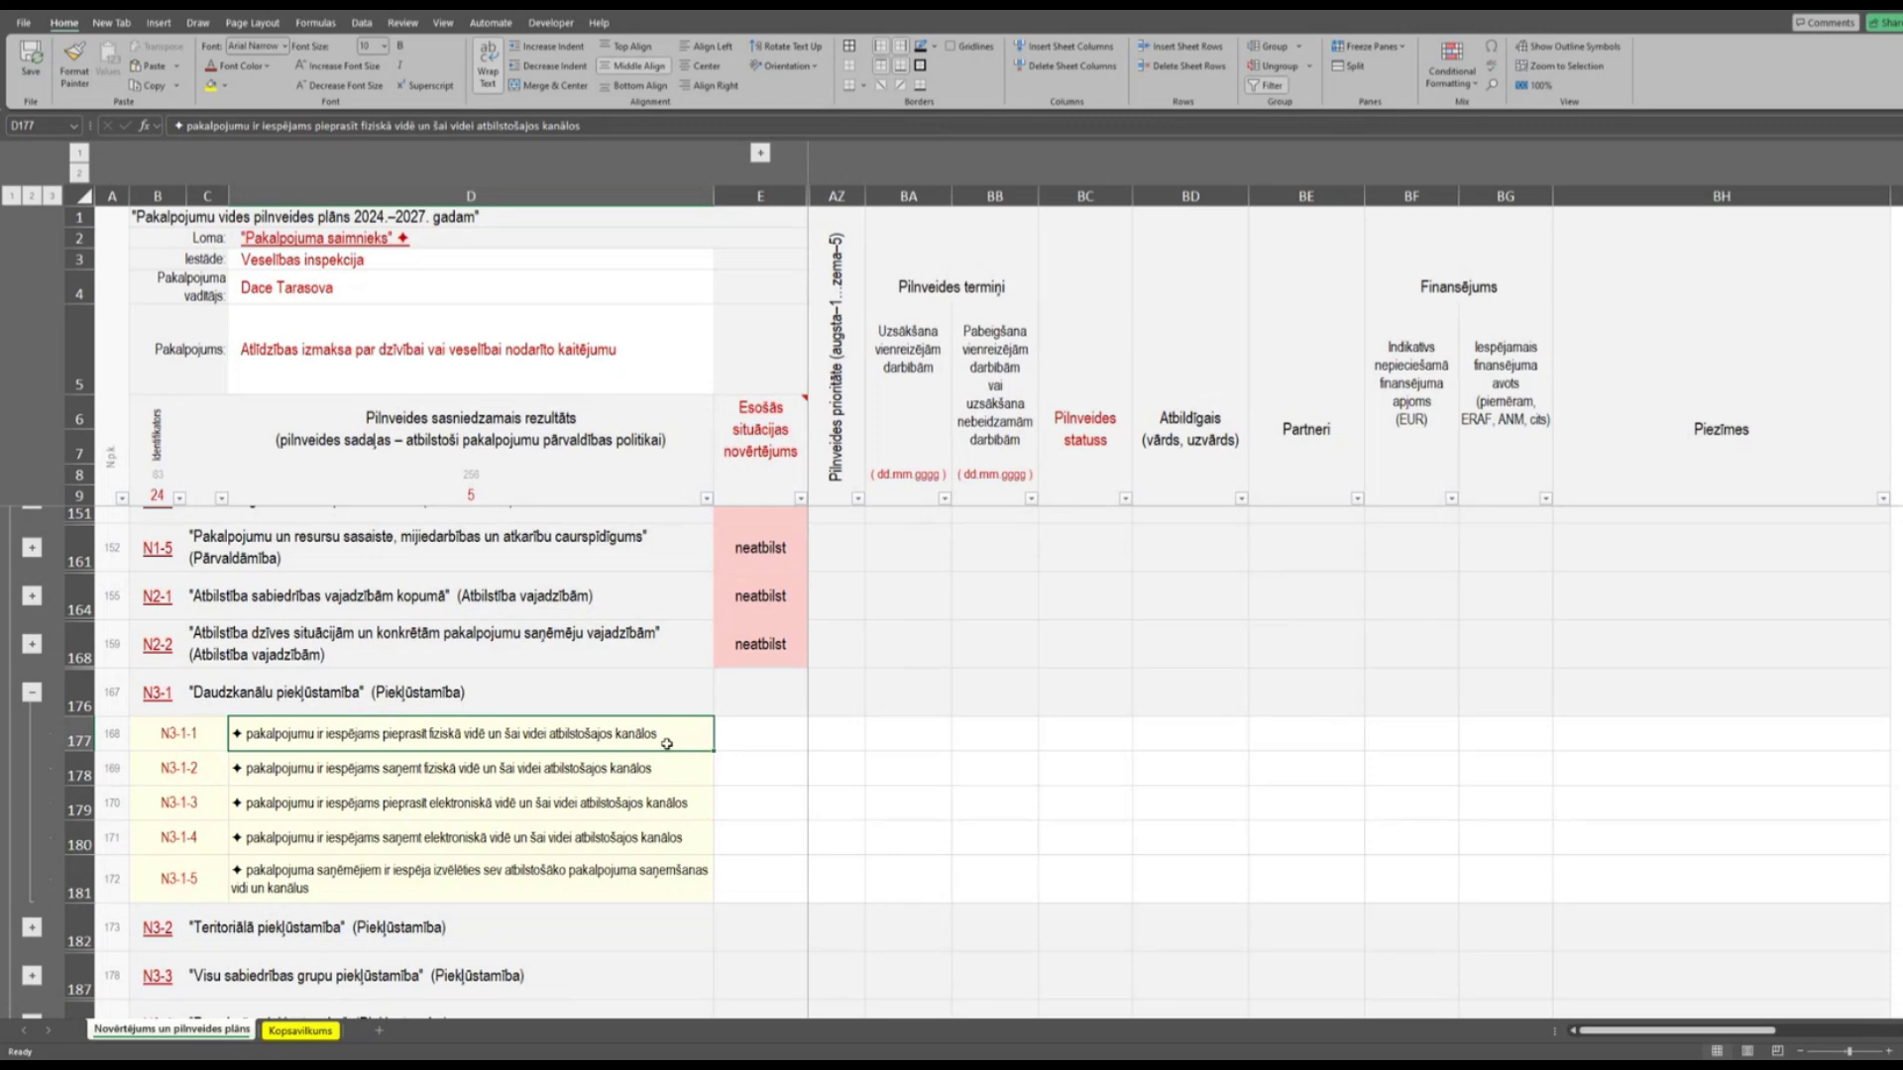
left_click(735, 736)
left_click(816, 744)
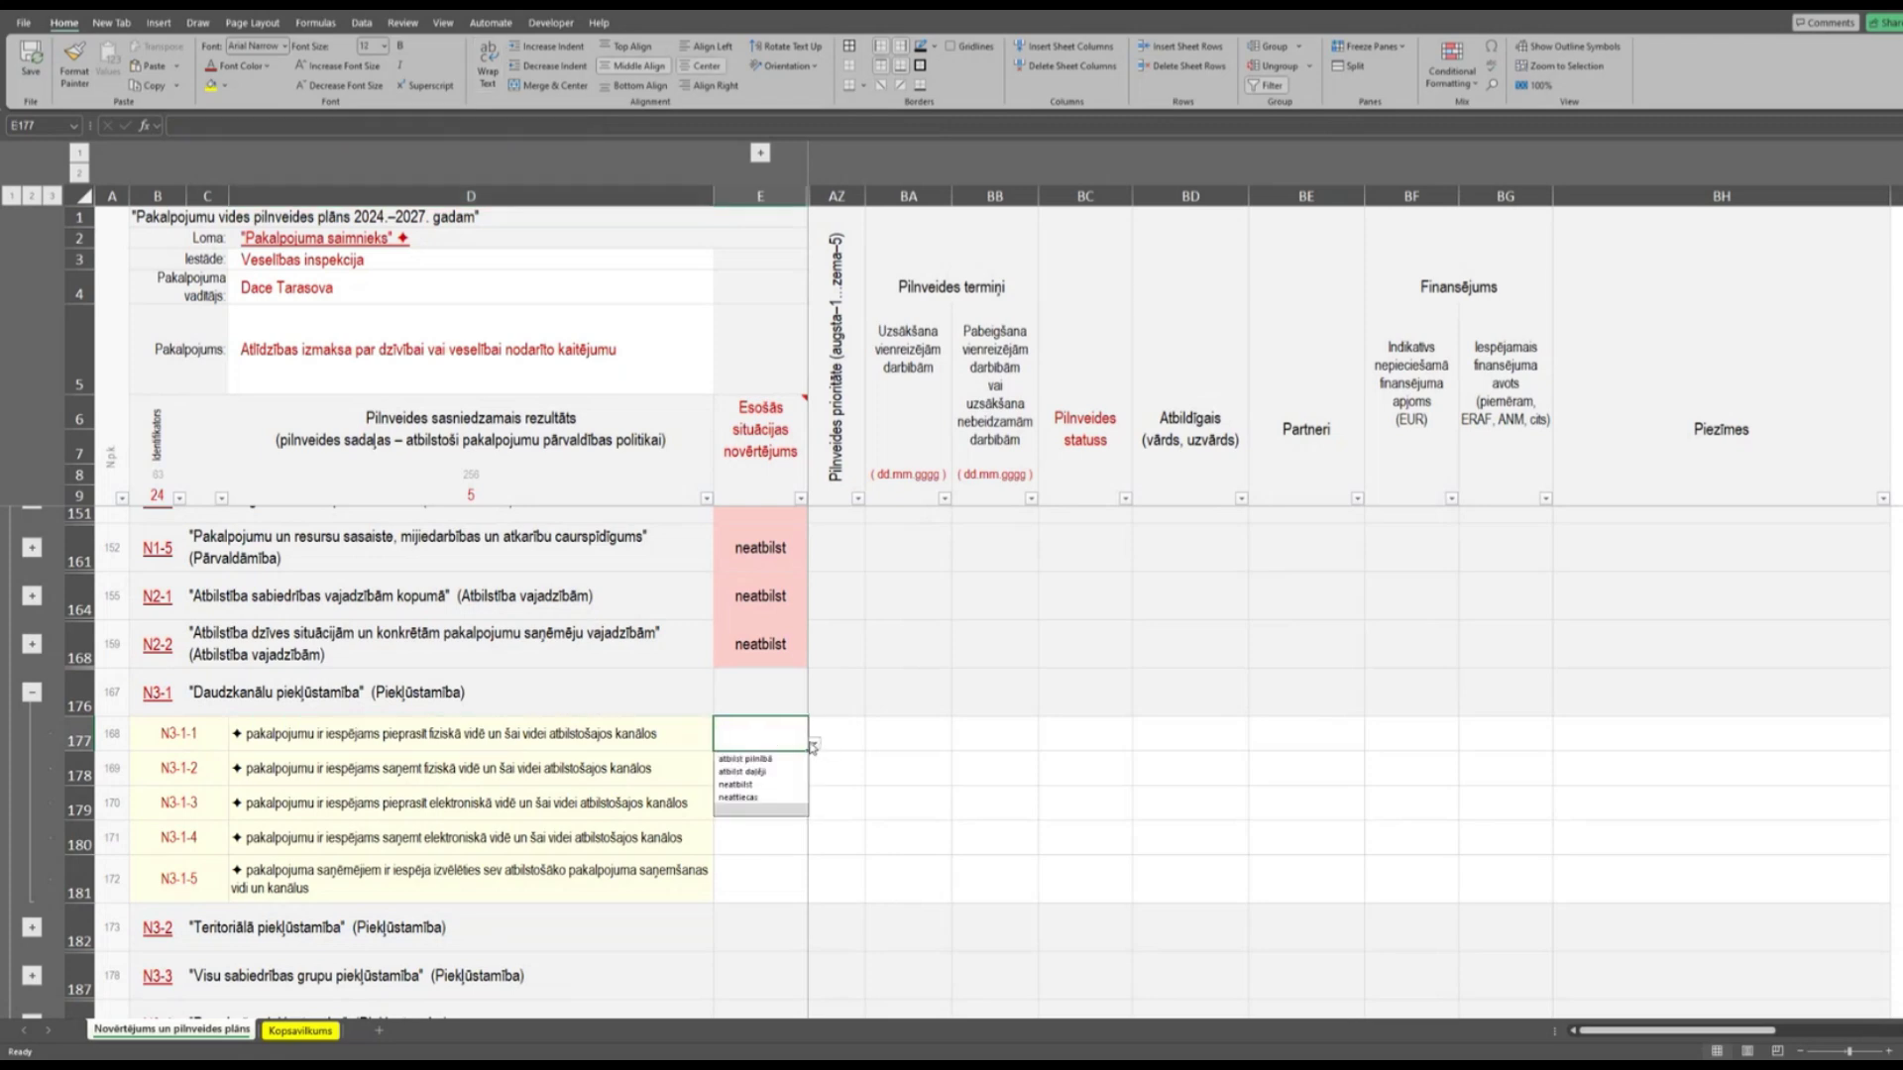
left_click(760, 758)
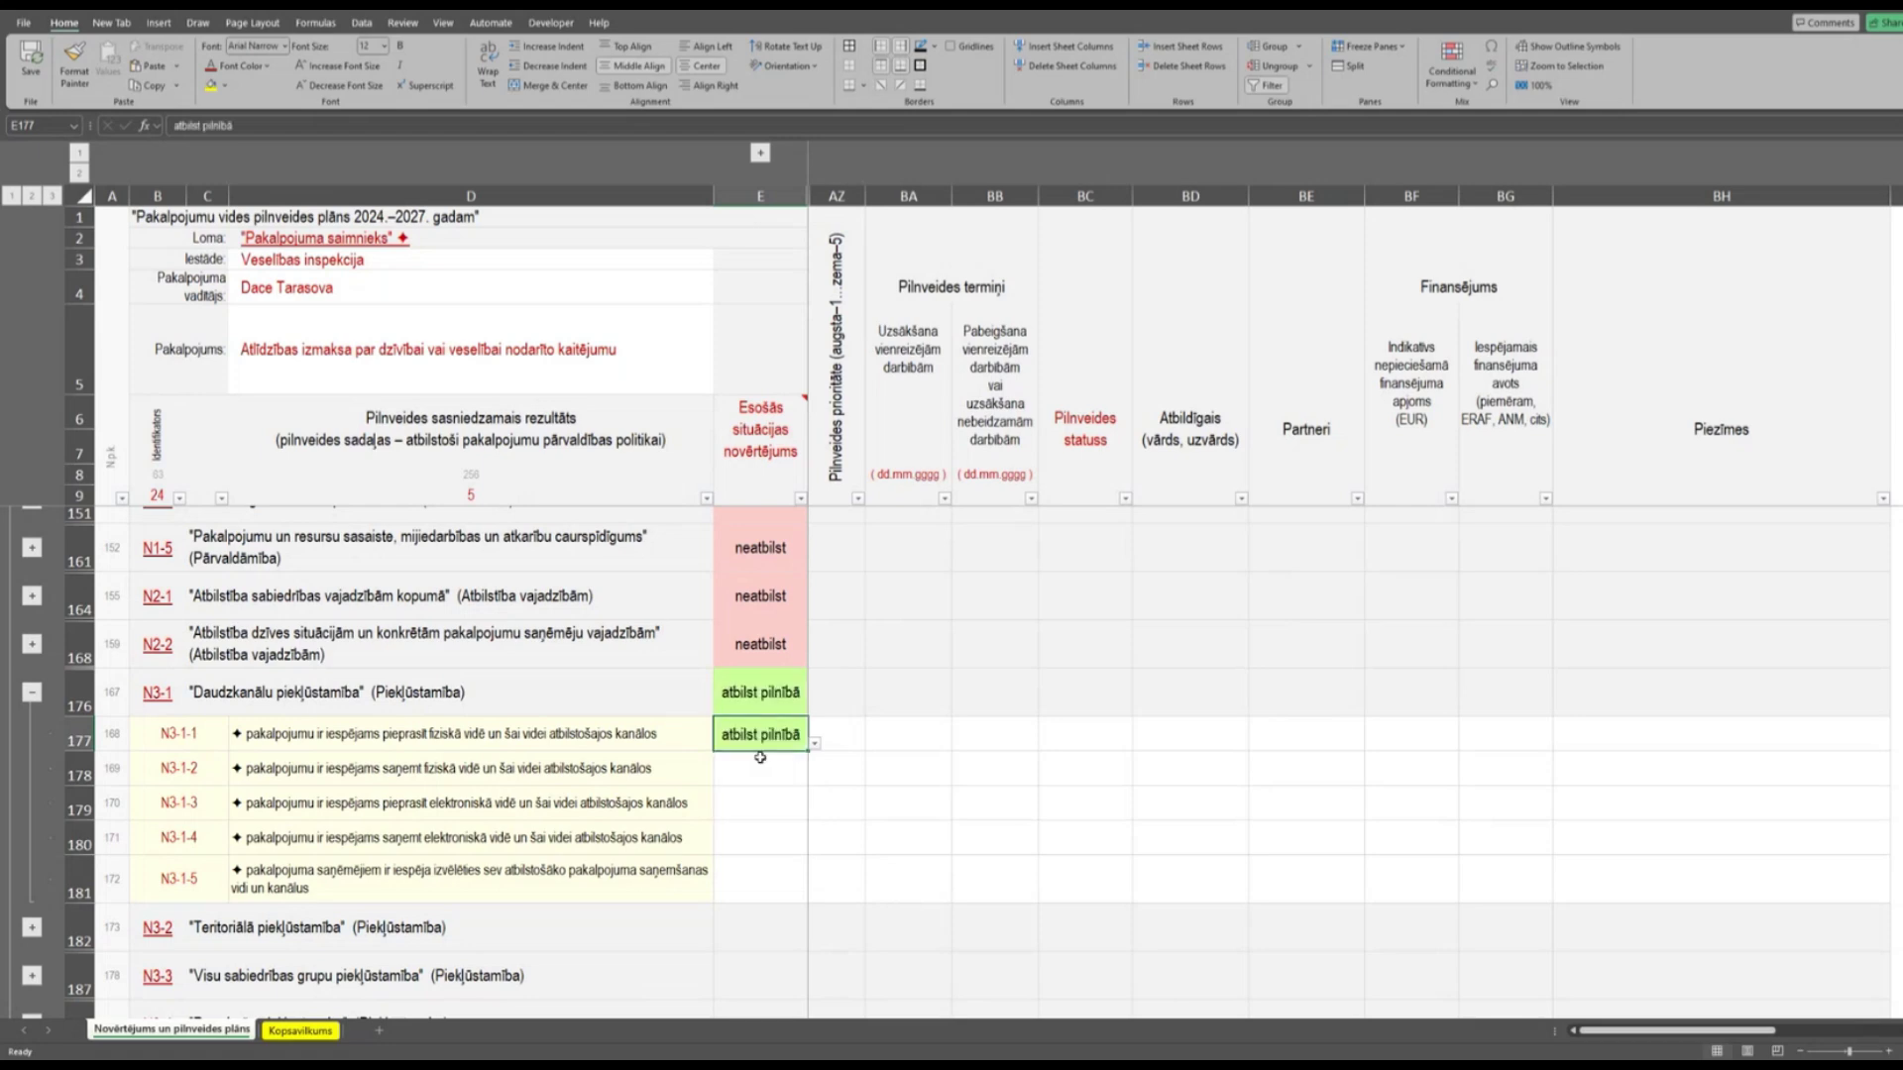
left_click(816, 747)
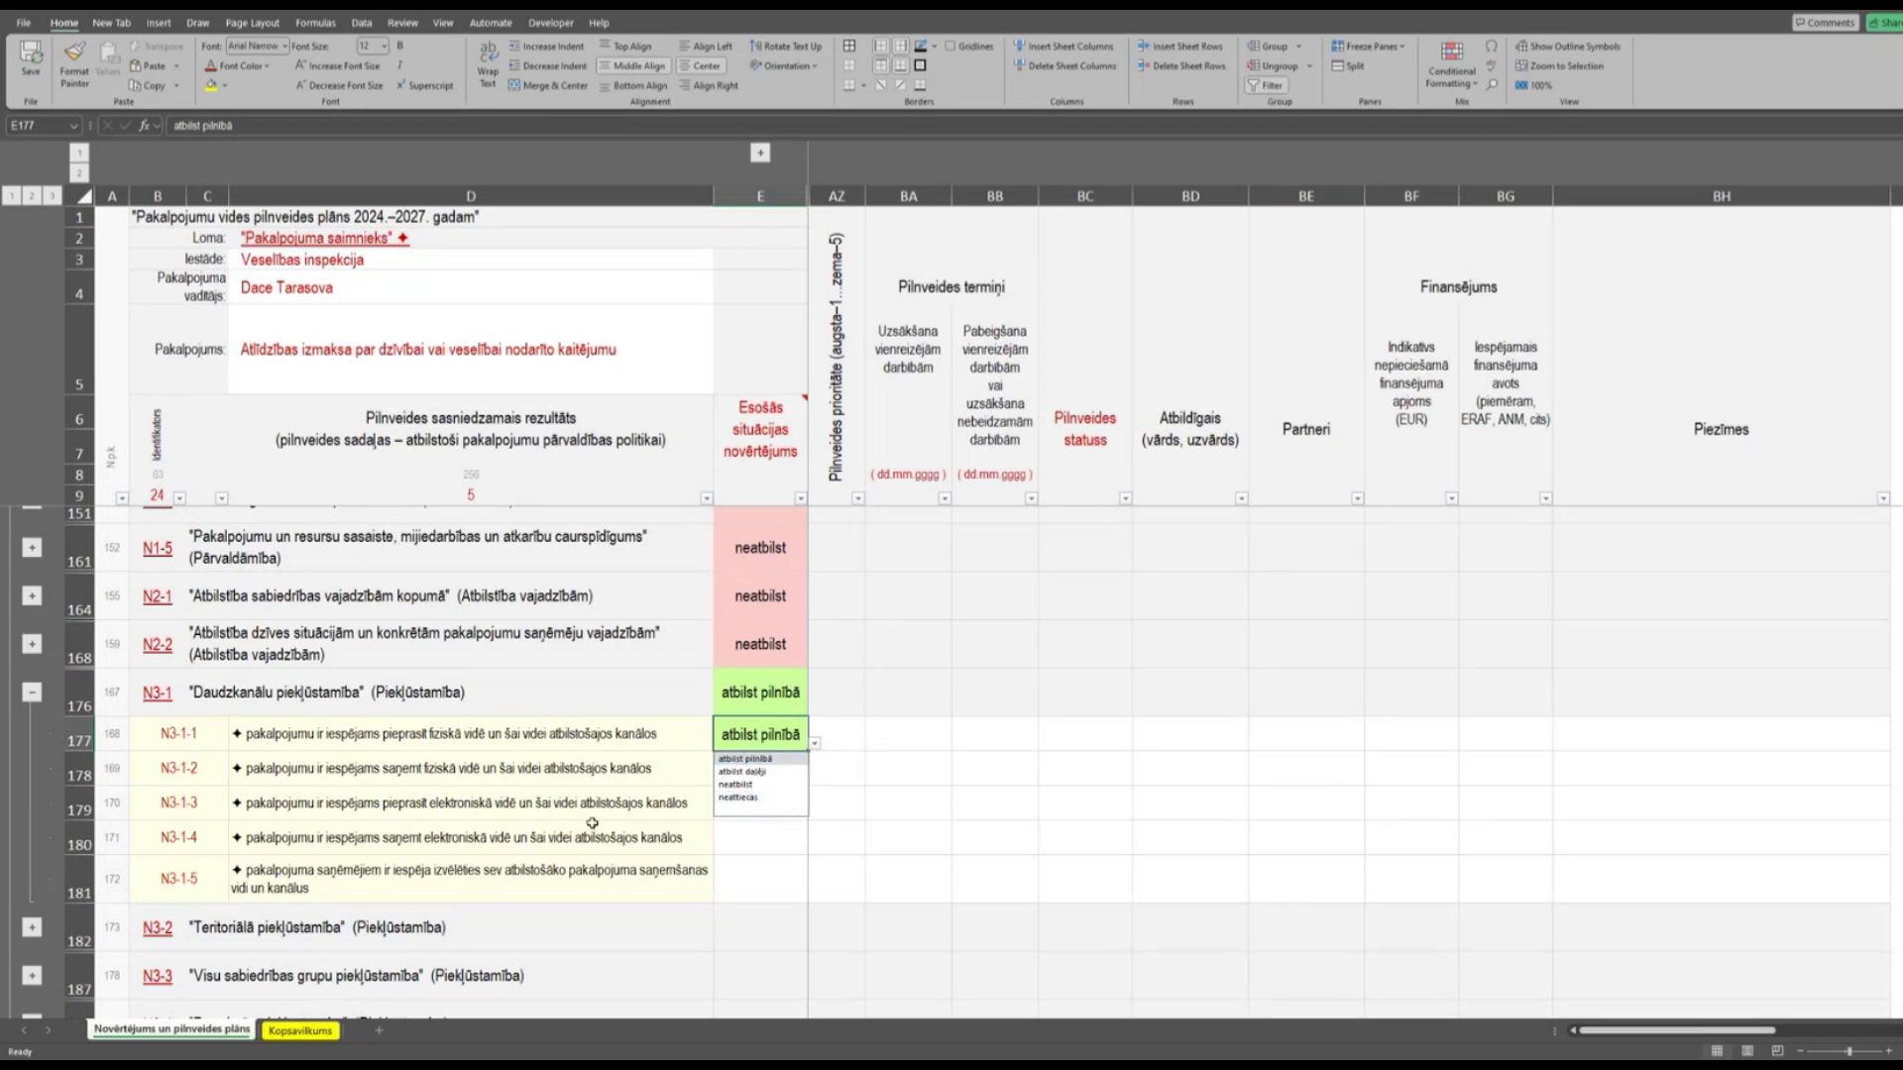
left_click(871, 793)
Rate criterion N3-1-2 on being able to receive the service in the physical environment as "atbilst pilnībā".
left_click(565, 769)
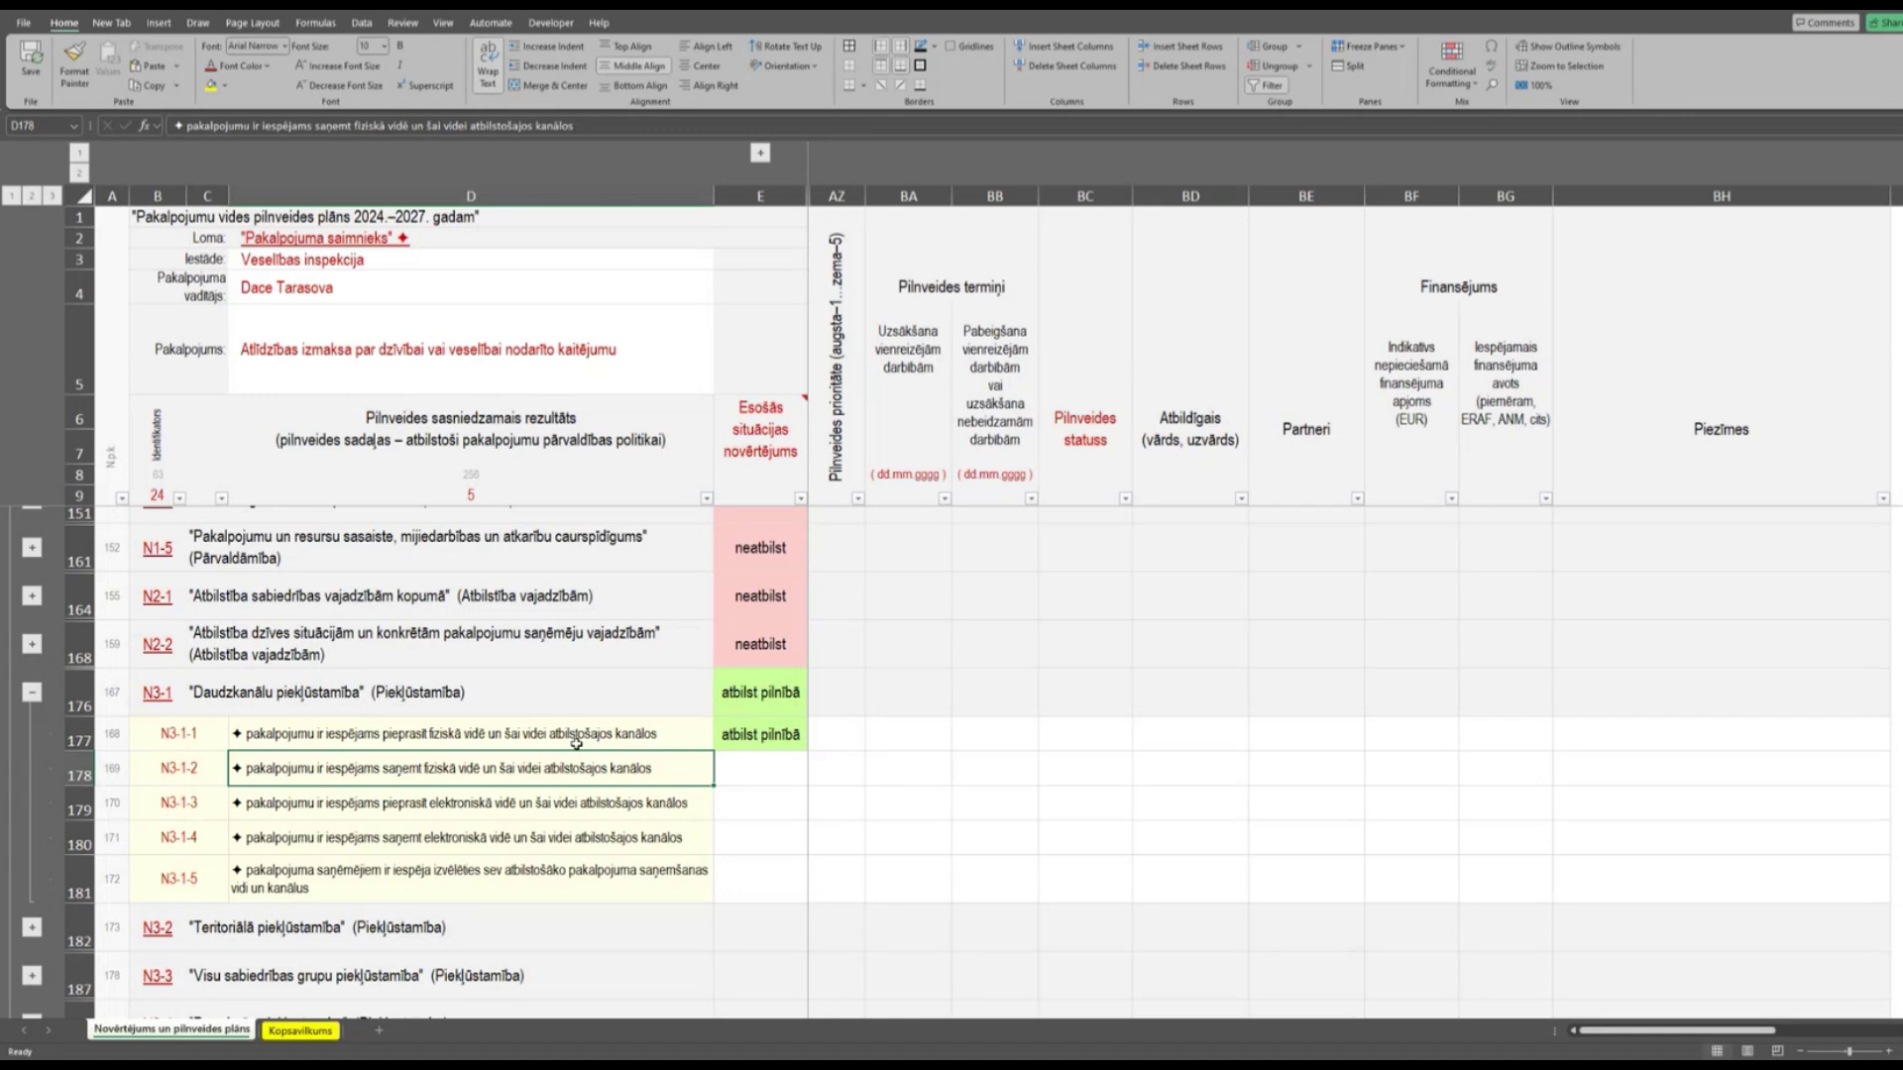
left_click(755, 768)
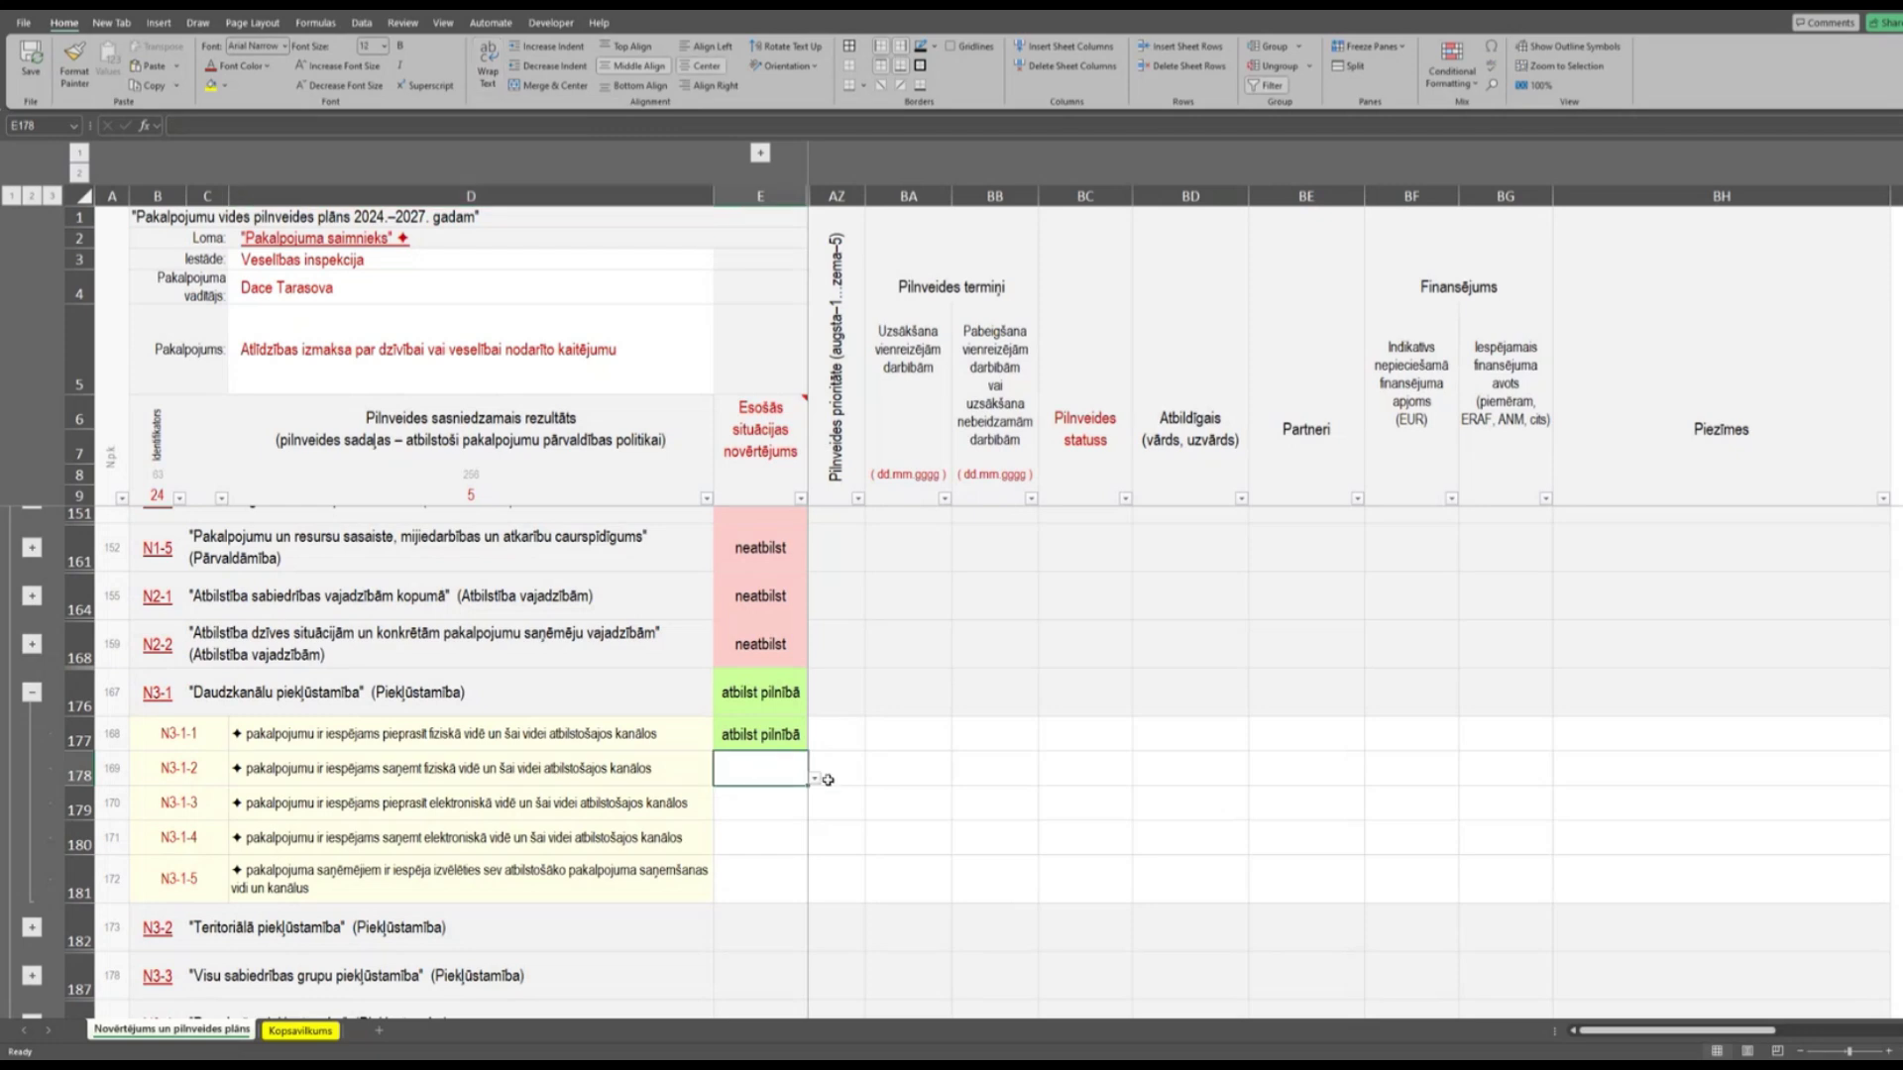
left_click(814, 779)
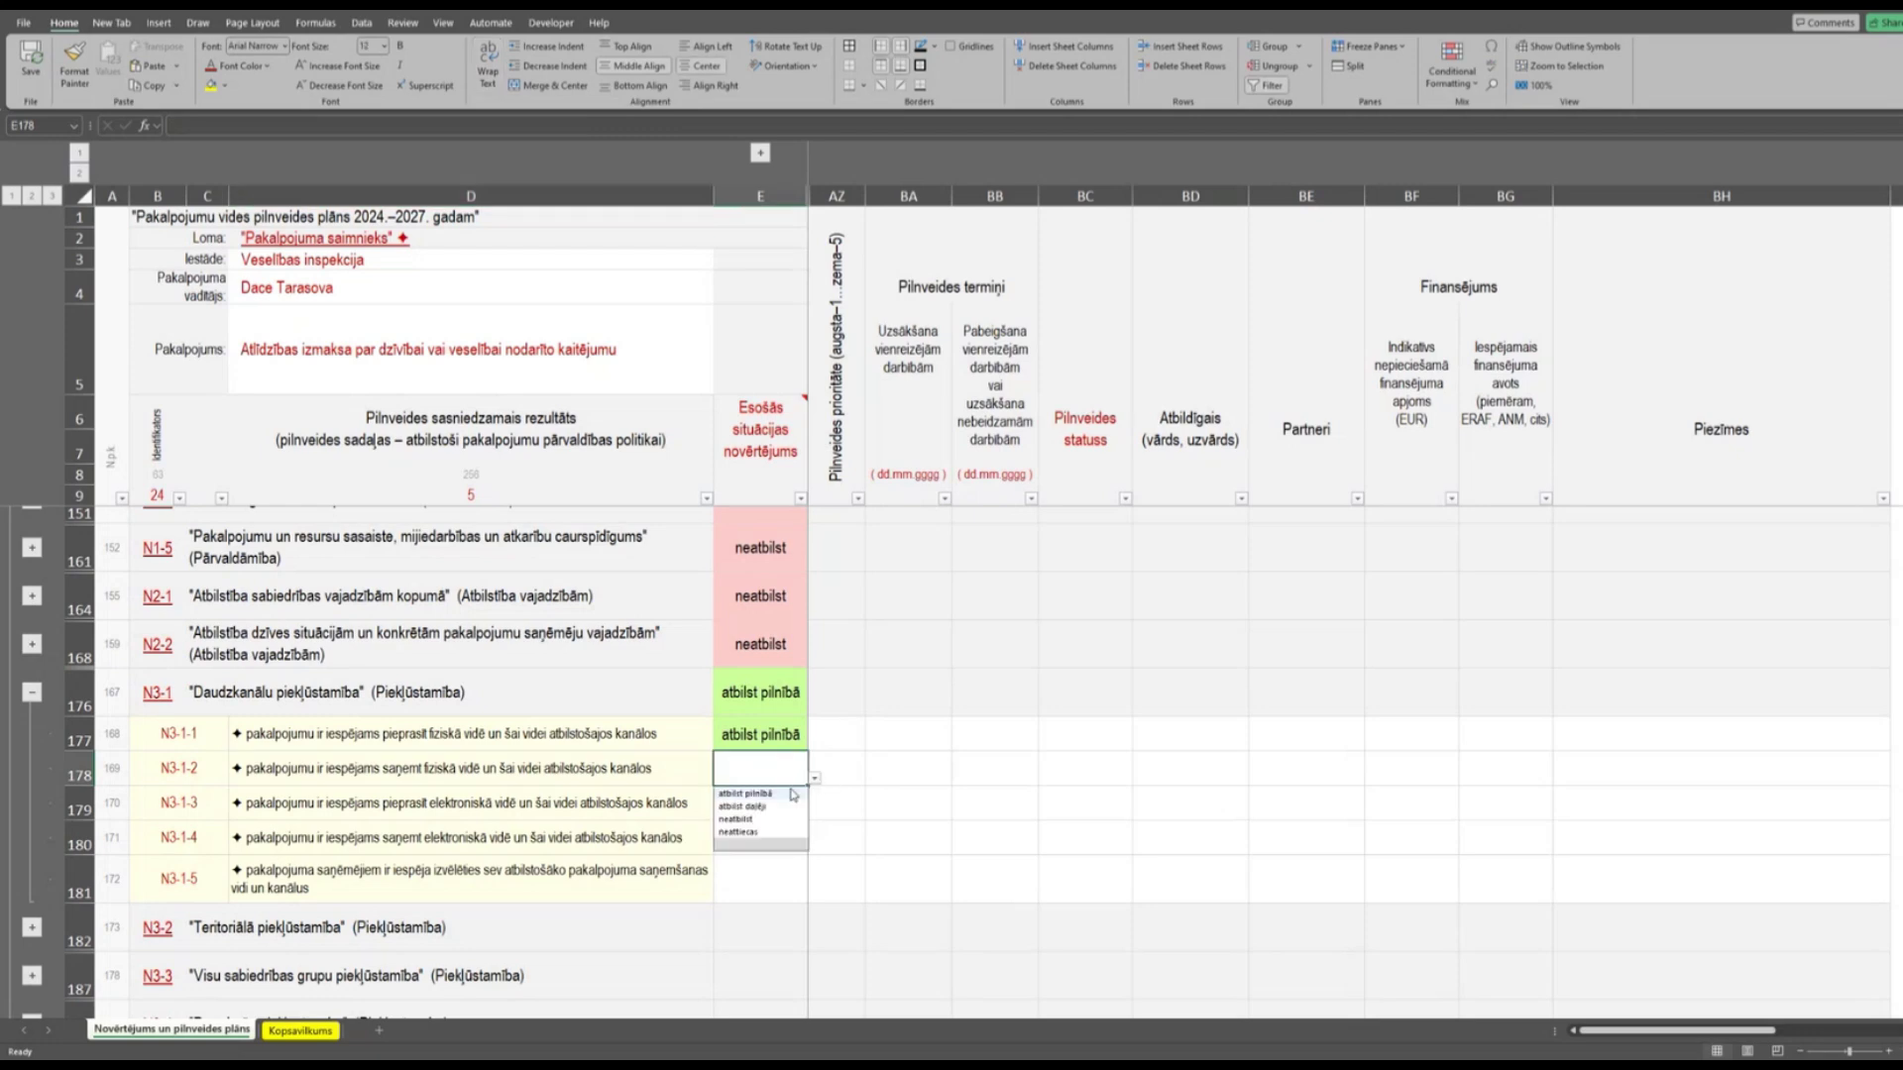
left_click(746, 794)
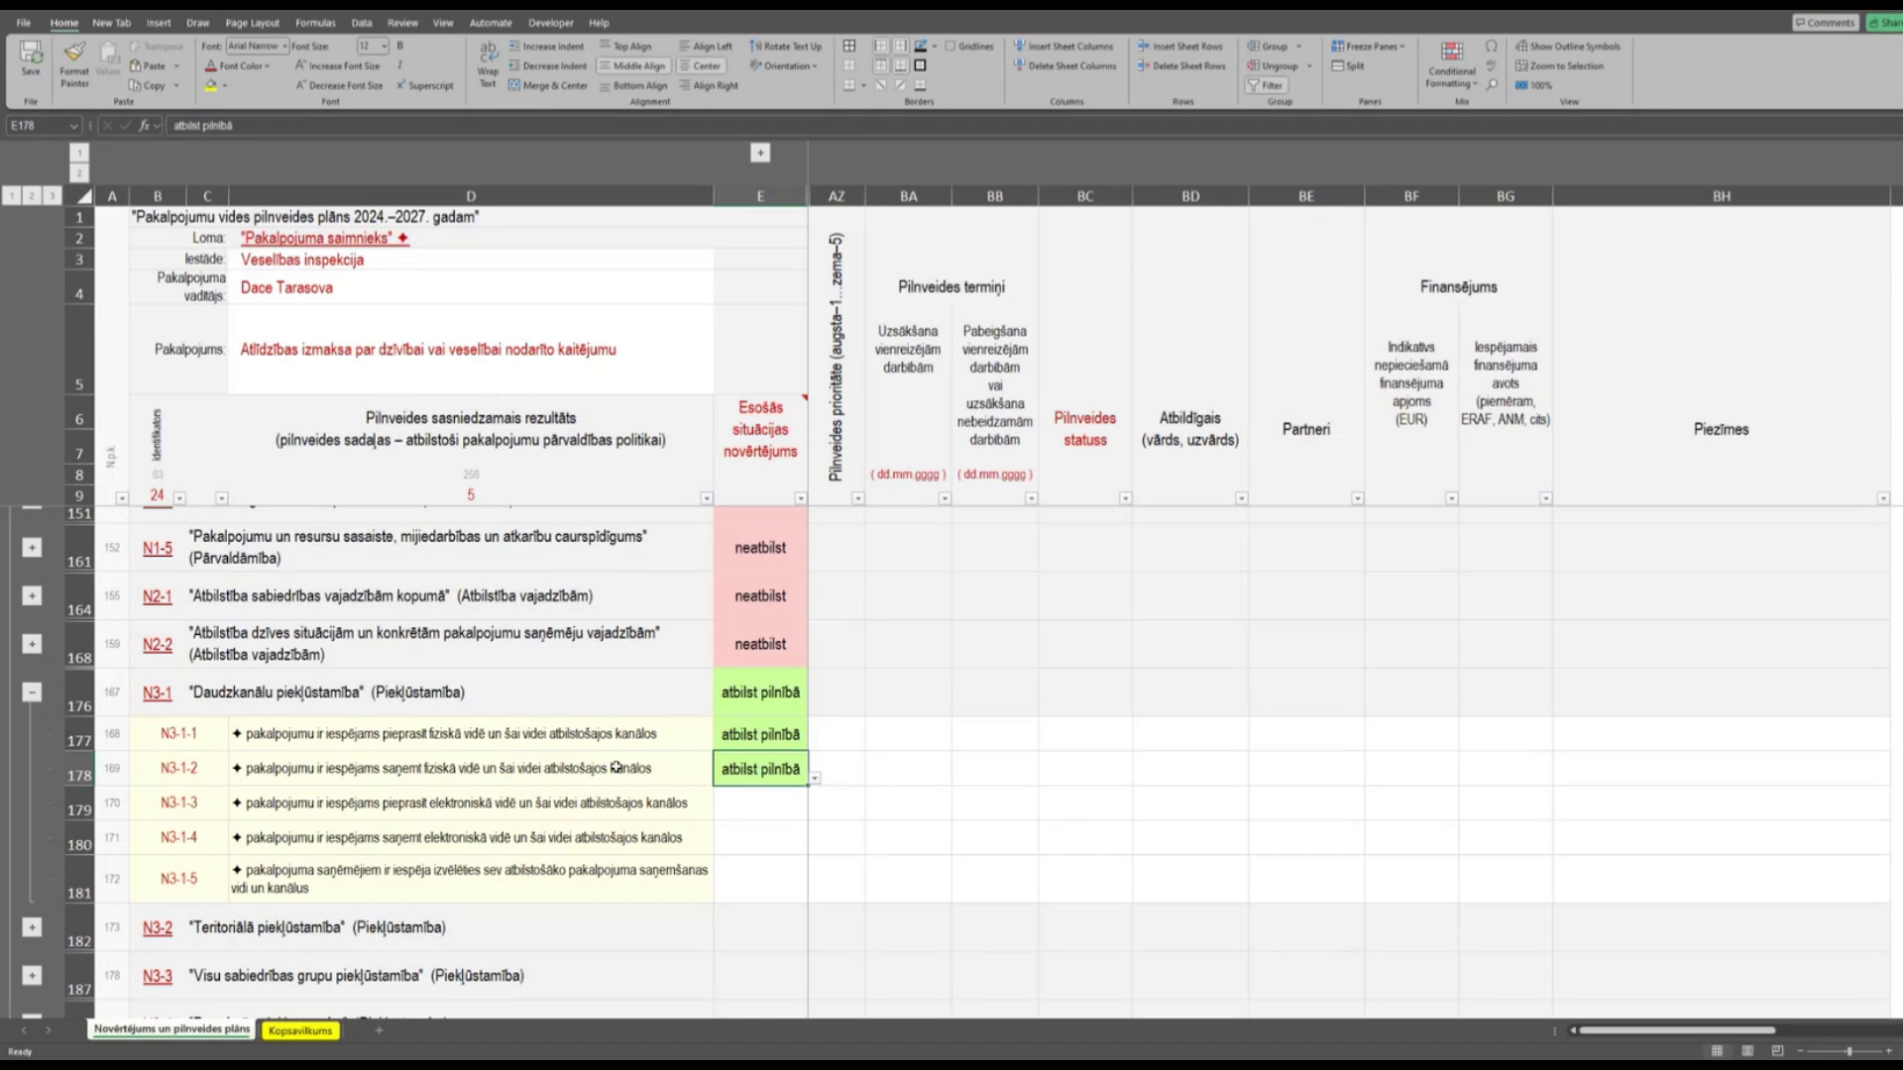
Rate criterion N3-1-3 on being able to request the service electronically as "atbilst pilnībā" and select the N3-1-4 criterion text.
left_click(591, 803)
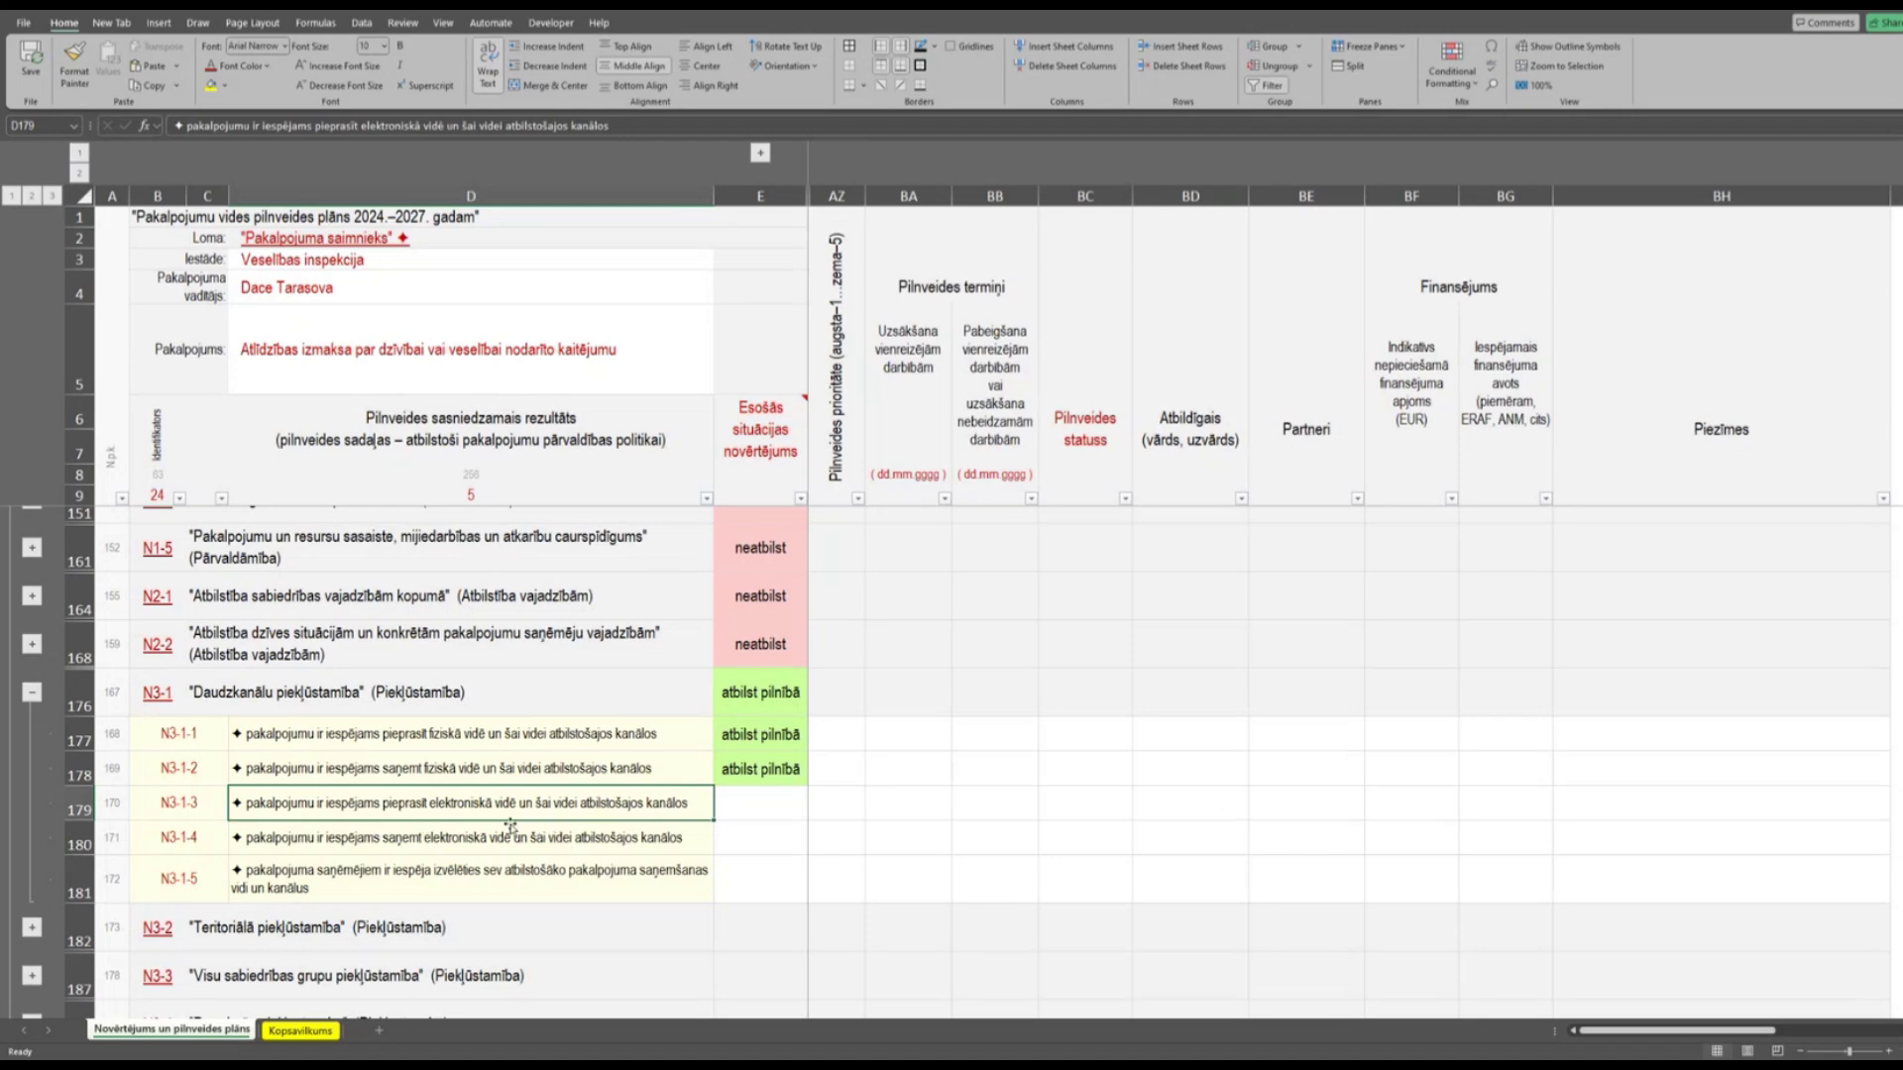
left_click(793, 805)
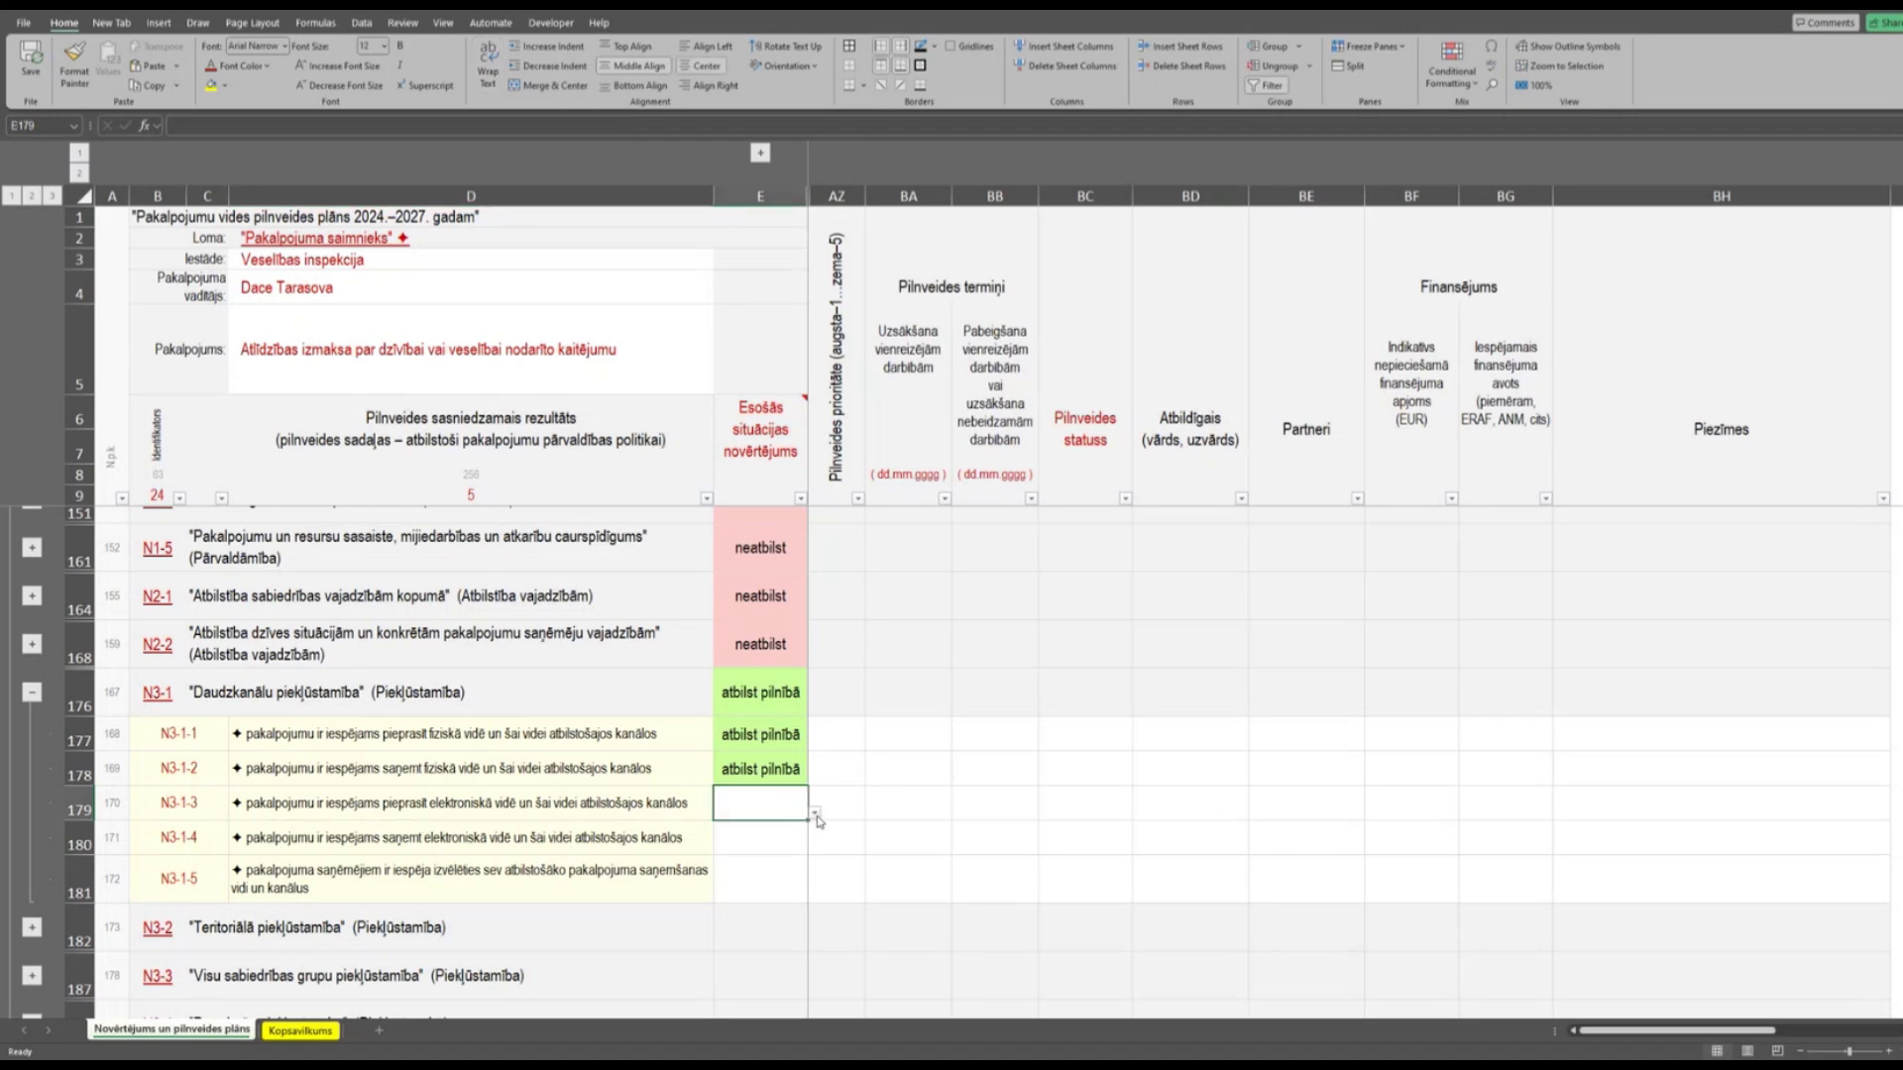
left_click(815, 815)
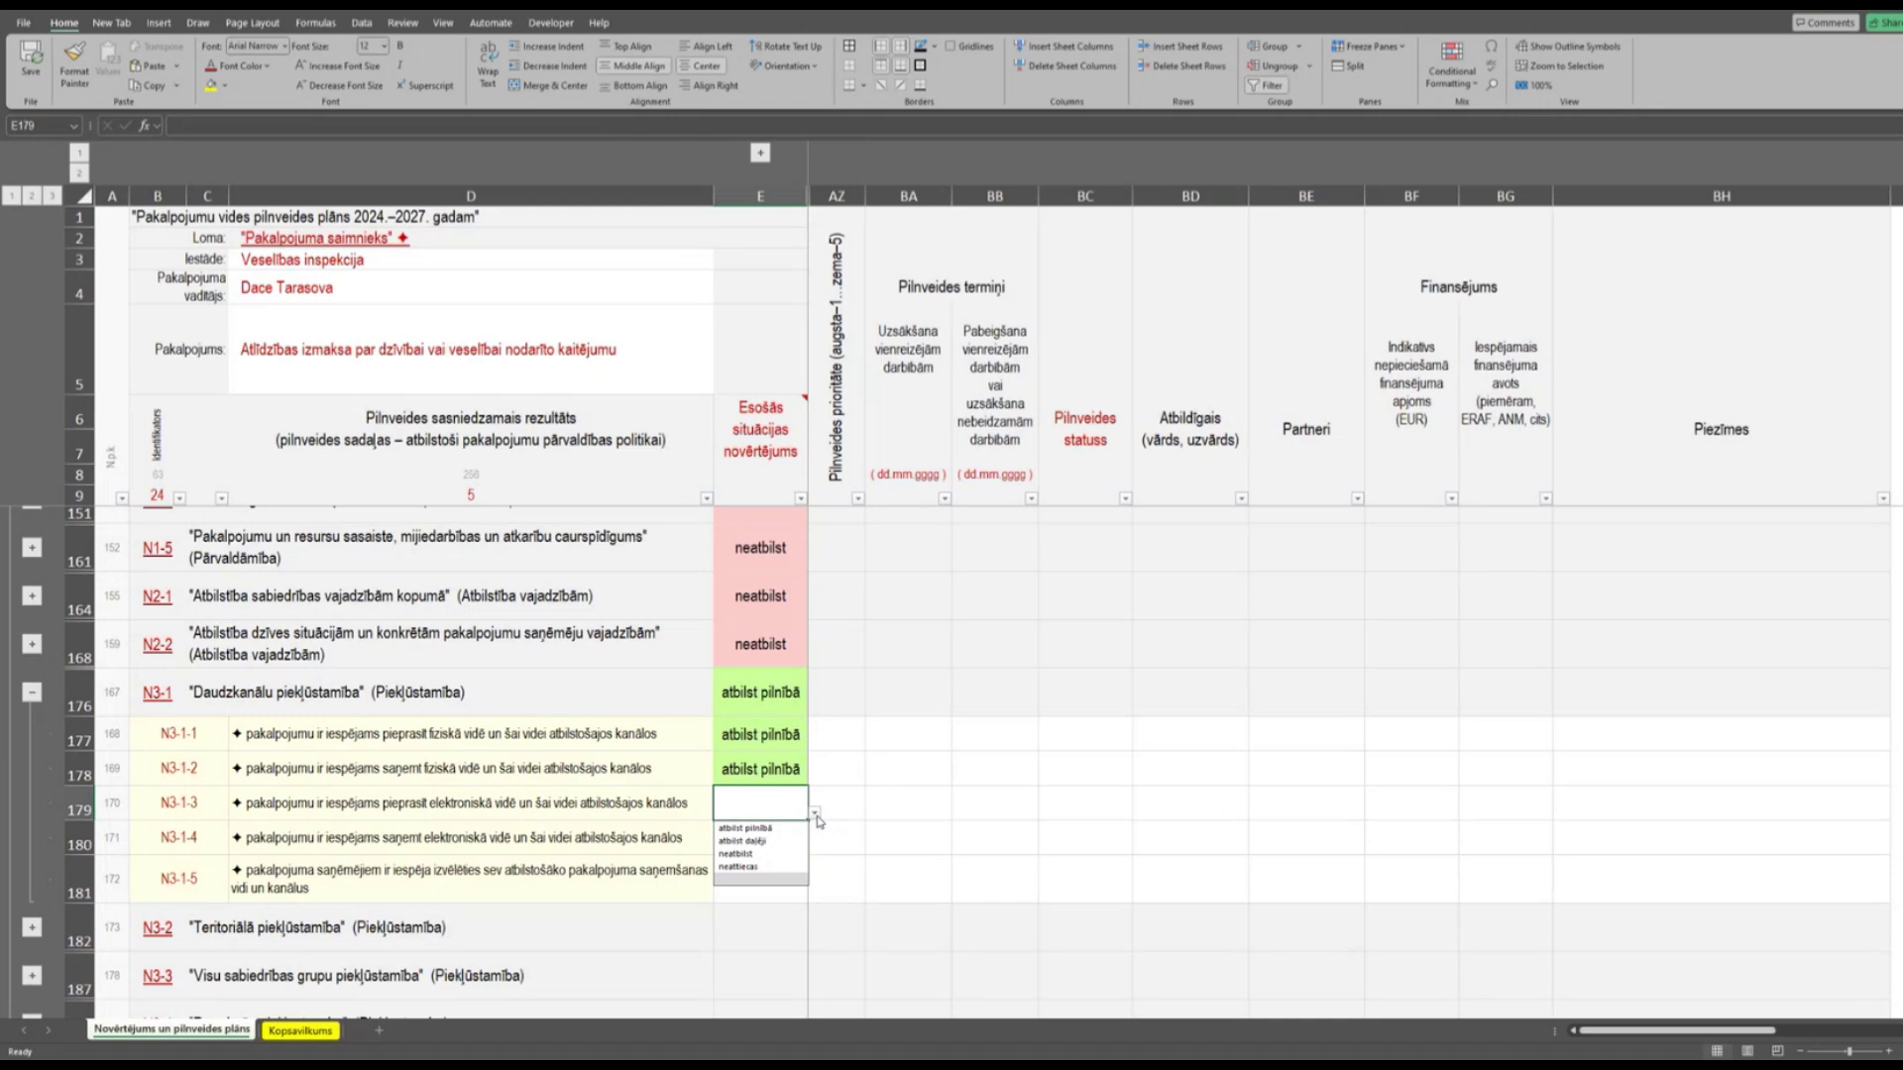
left_click(745, 828)
left_click(639, 833)
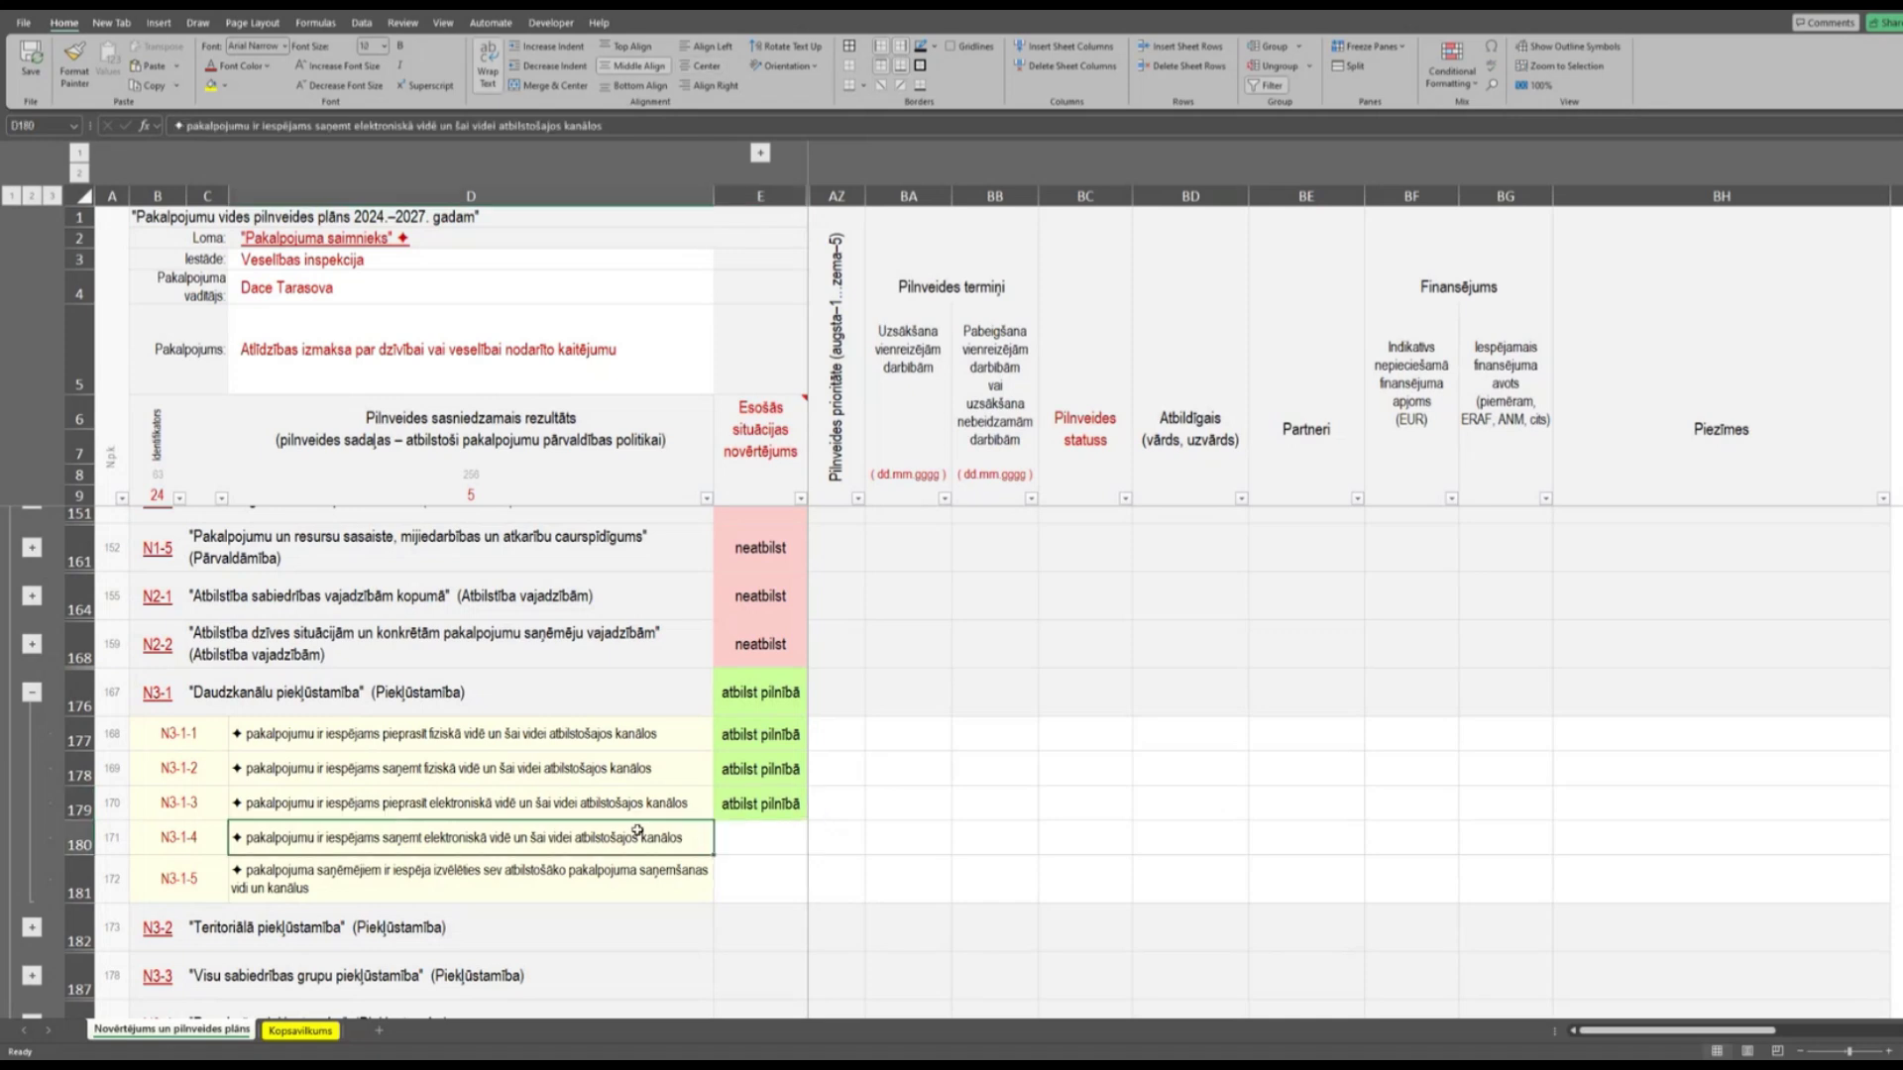
Rate criteria N3-1-4 on receiving the service electronically and N3-1-5 on choosing the environment and channels as "atbilst pilnībā".
left_click(772, 841)
left_click(815, 848)
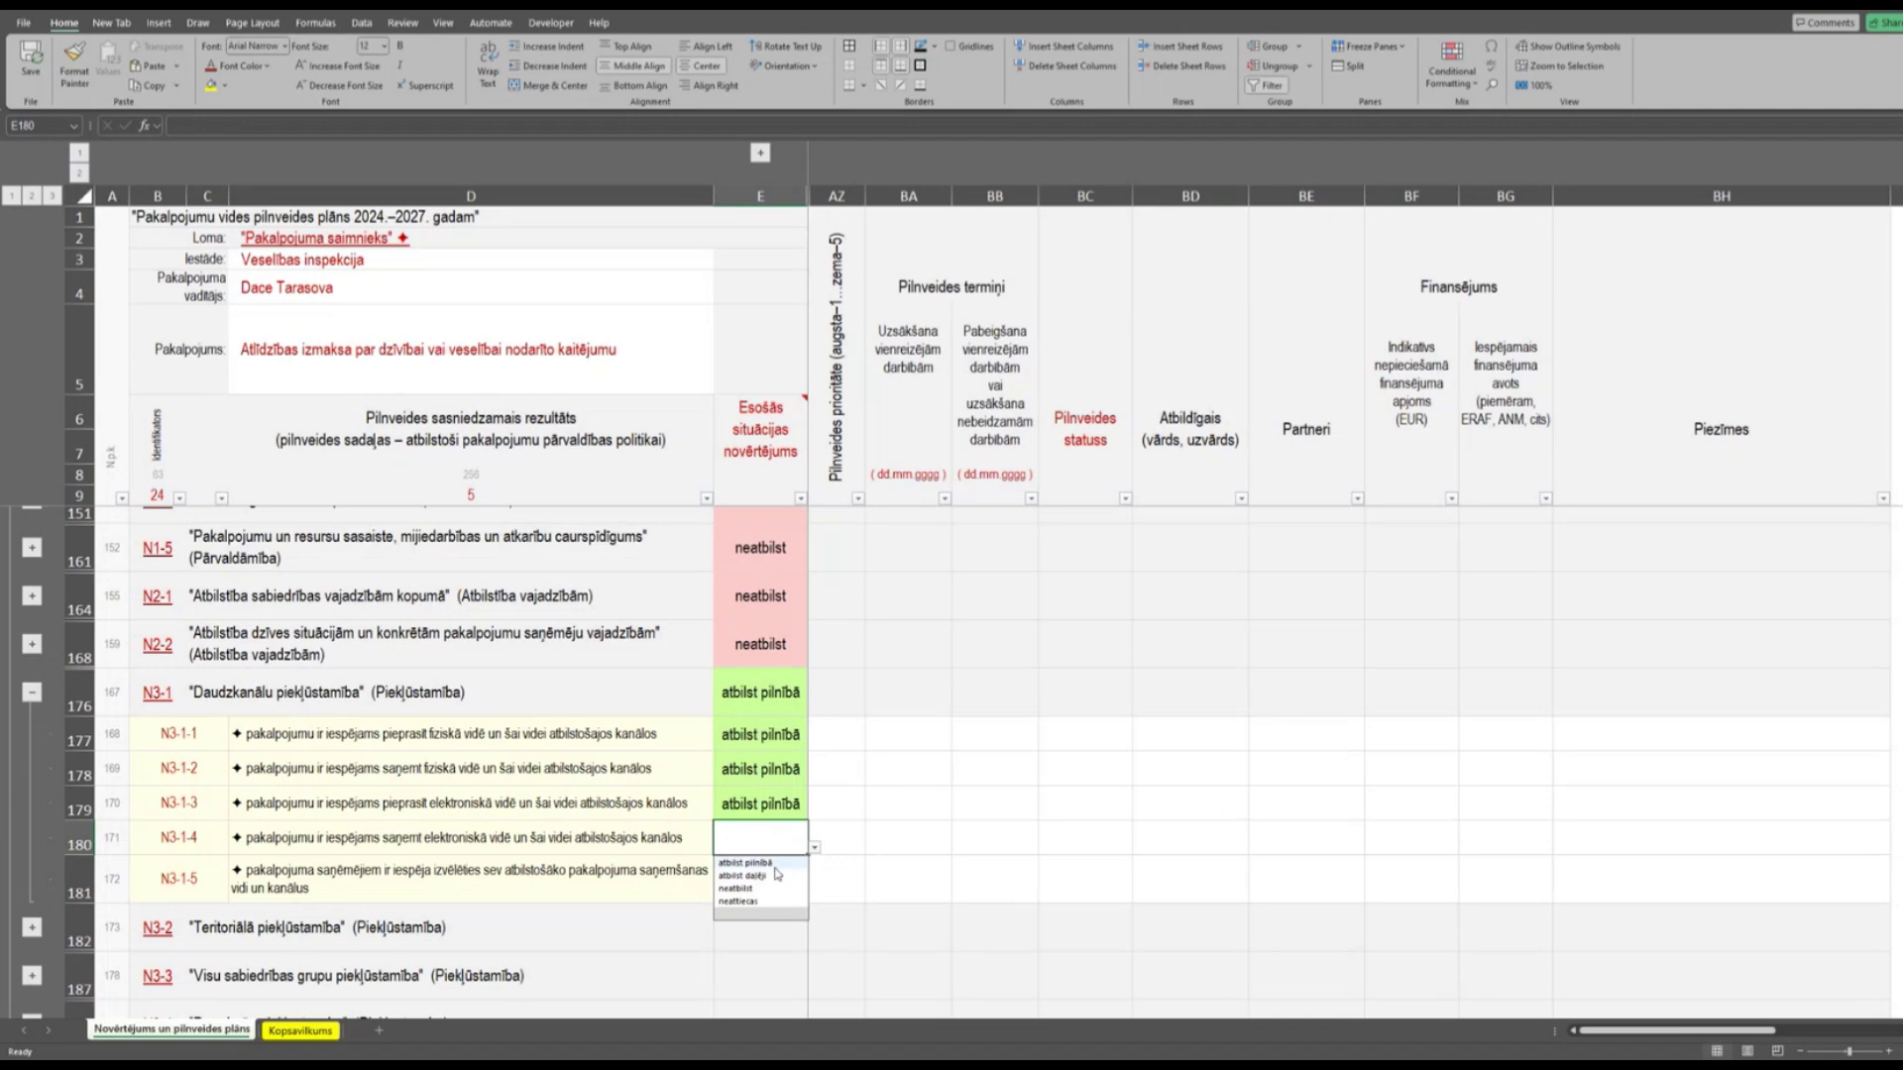
left_click(774, 863)
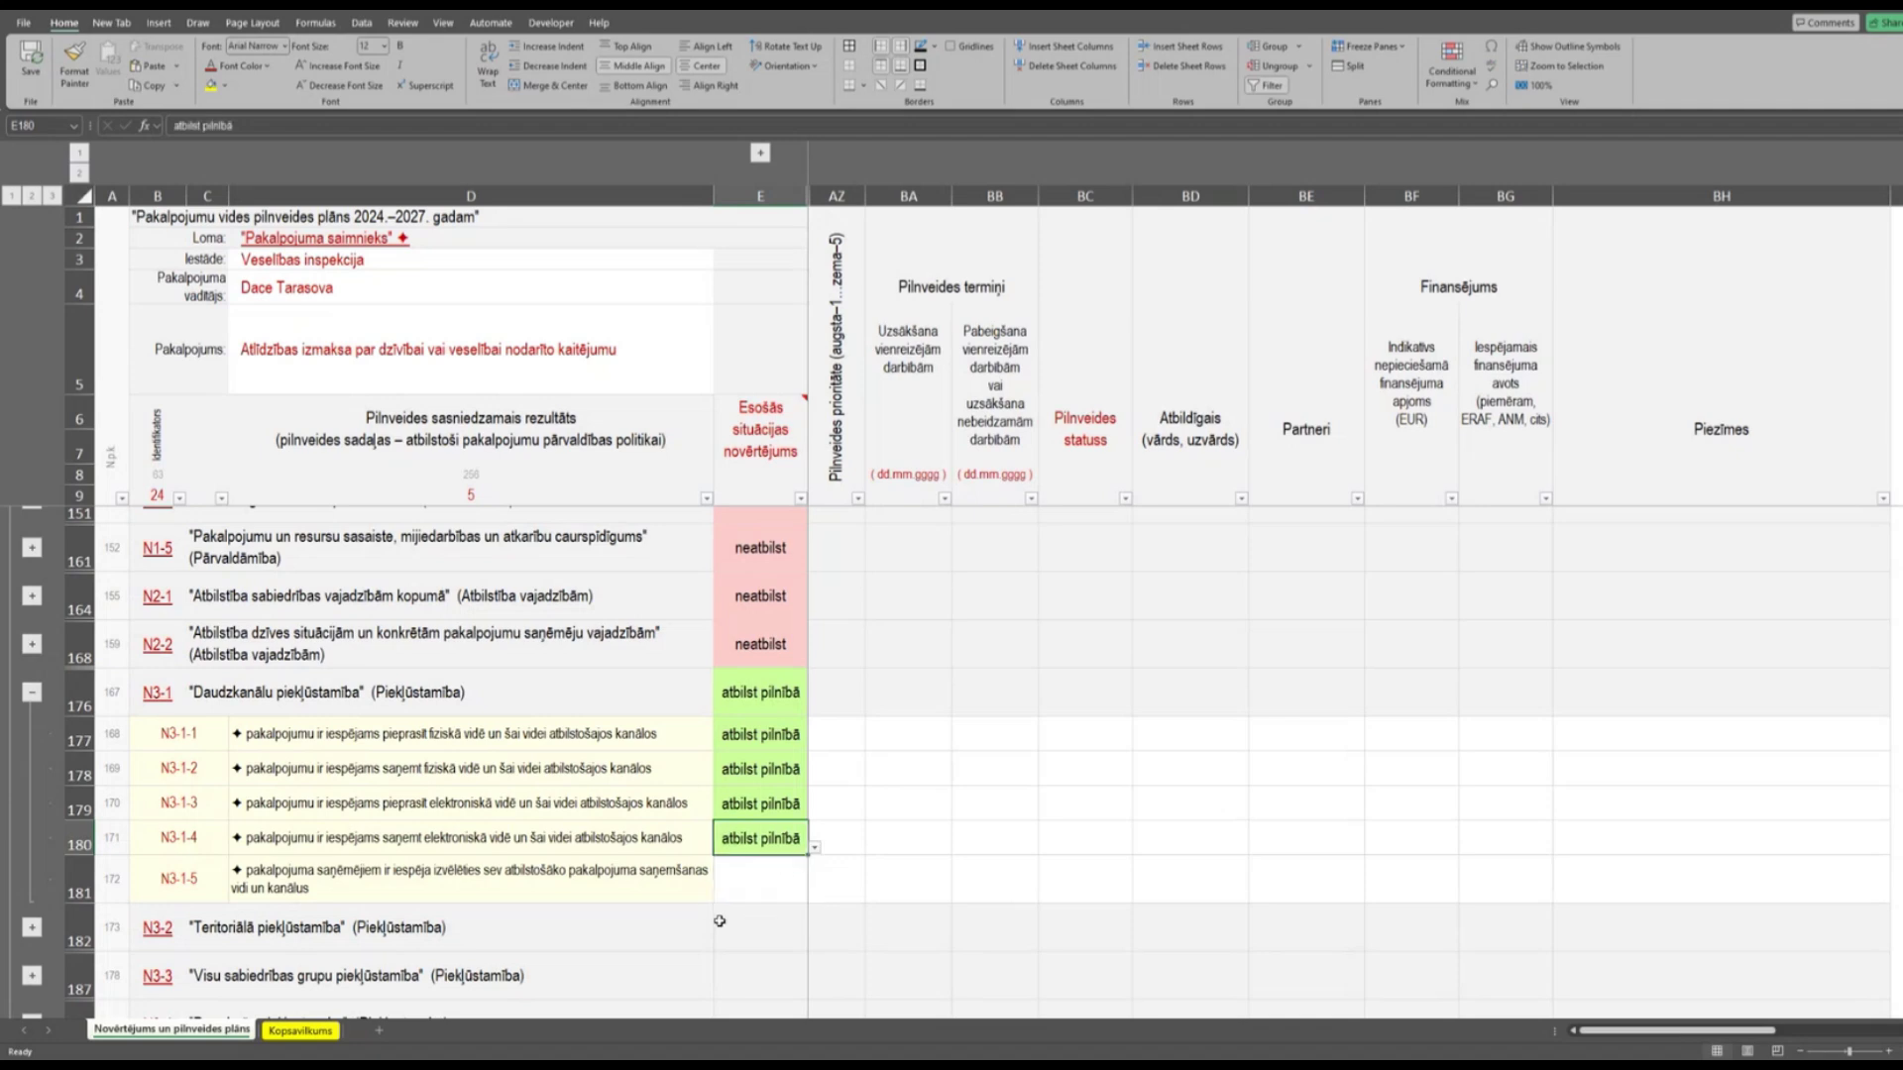
left_click(599, 885)
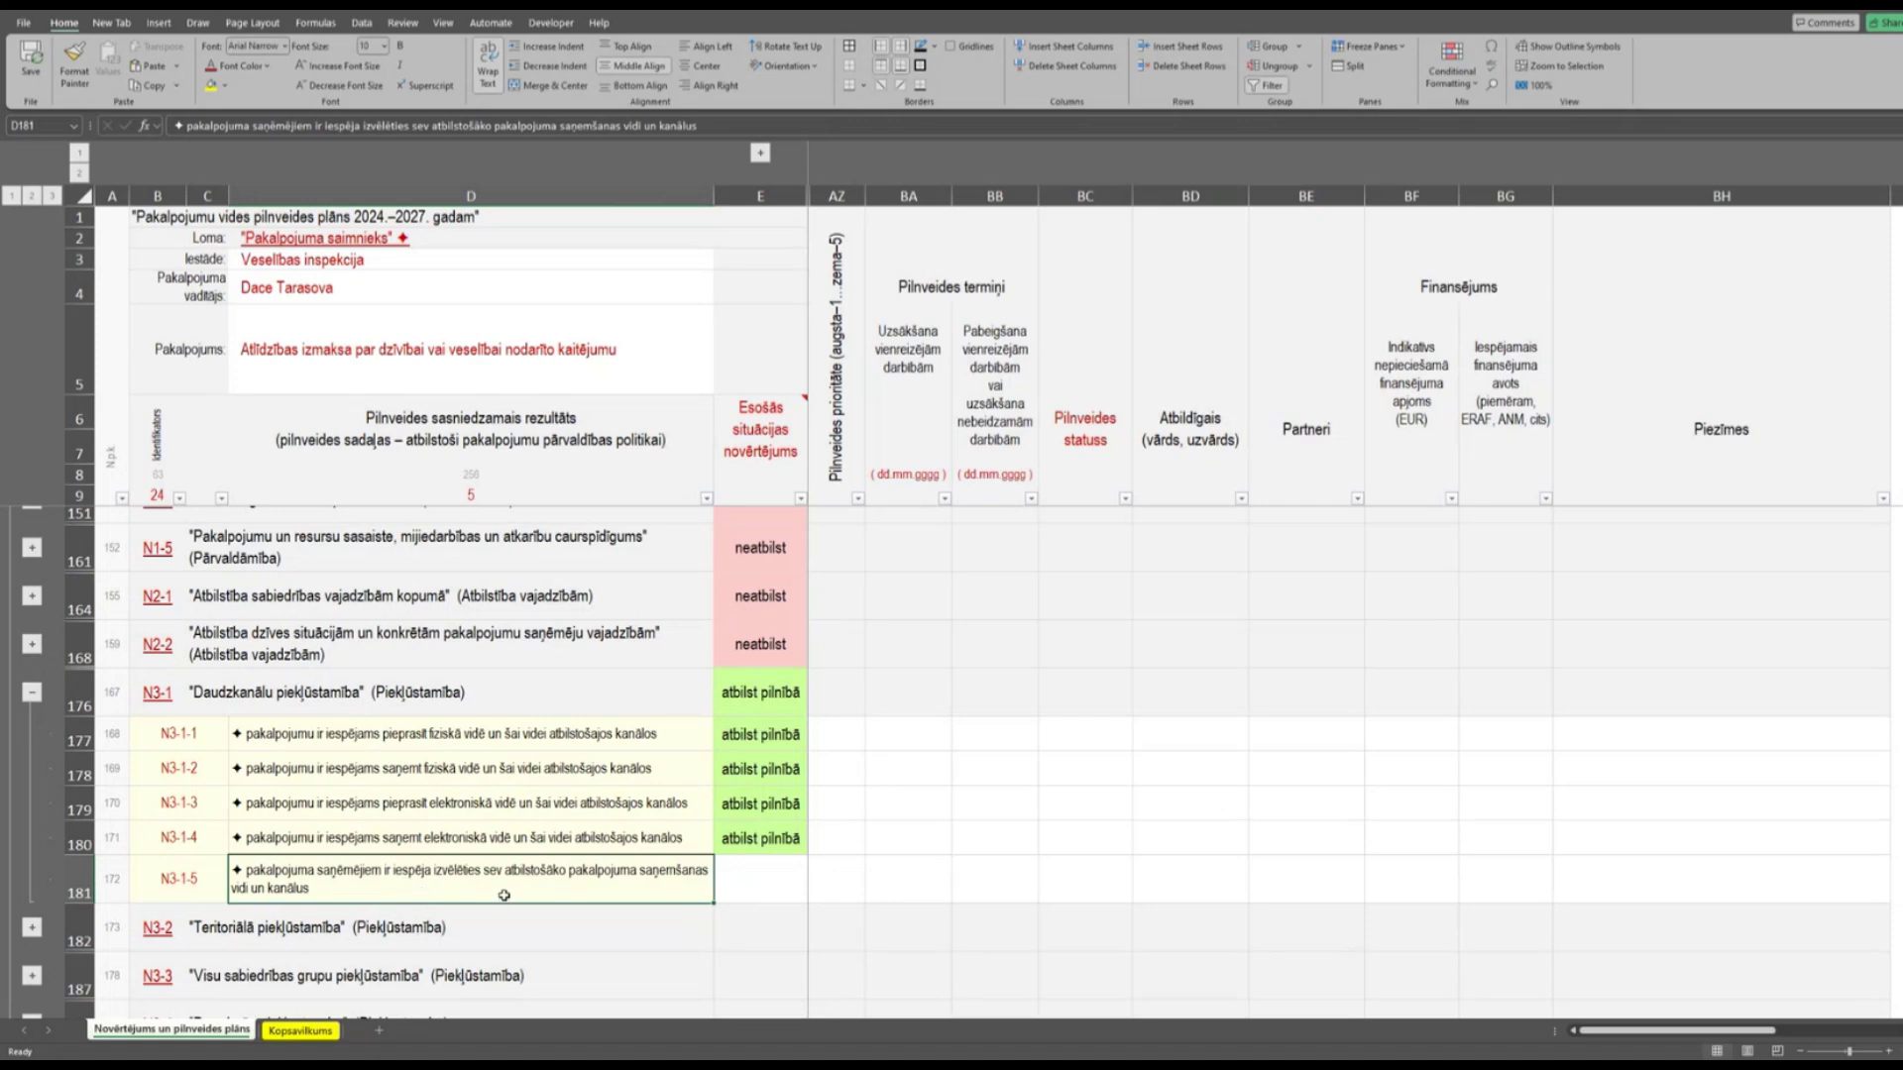
left_click(778, 874)
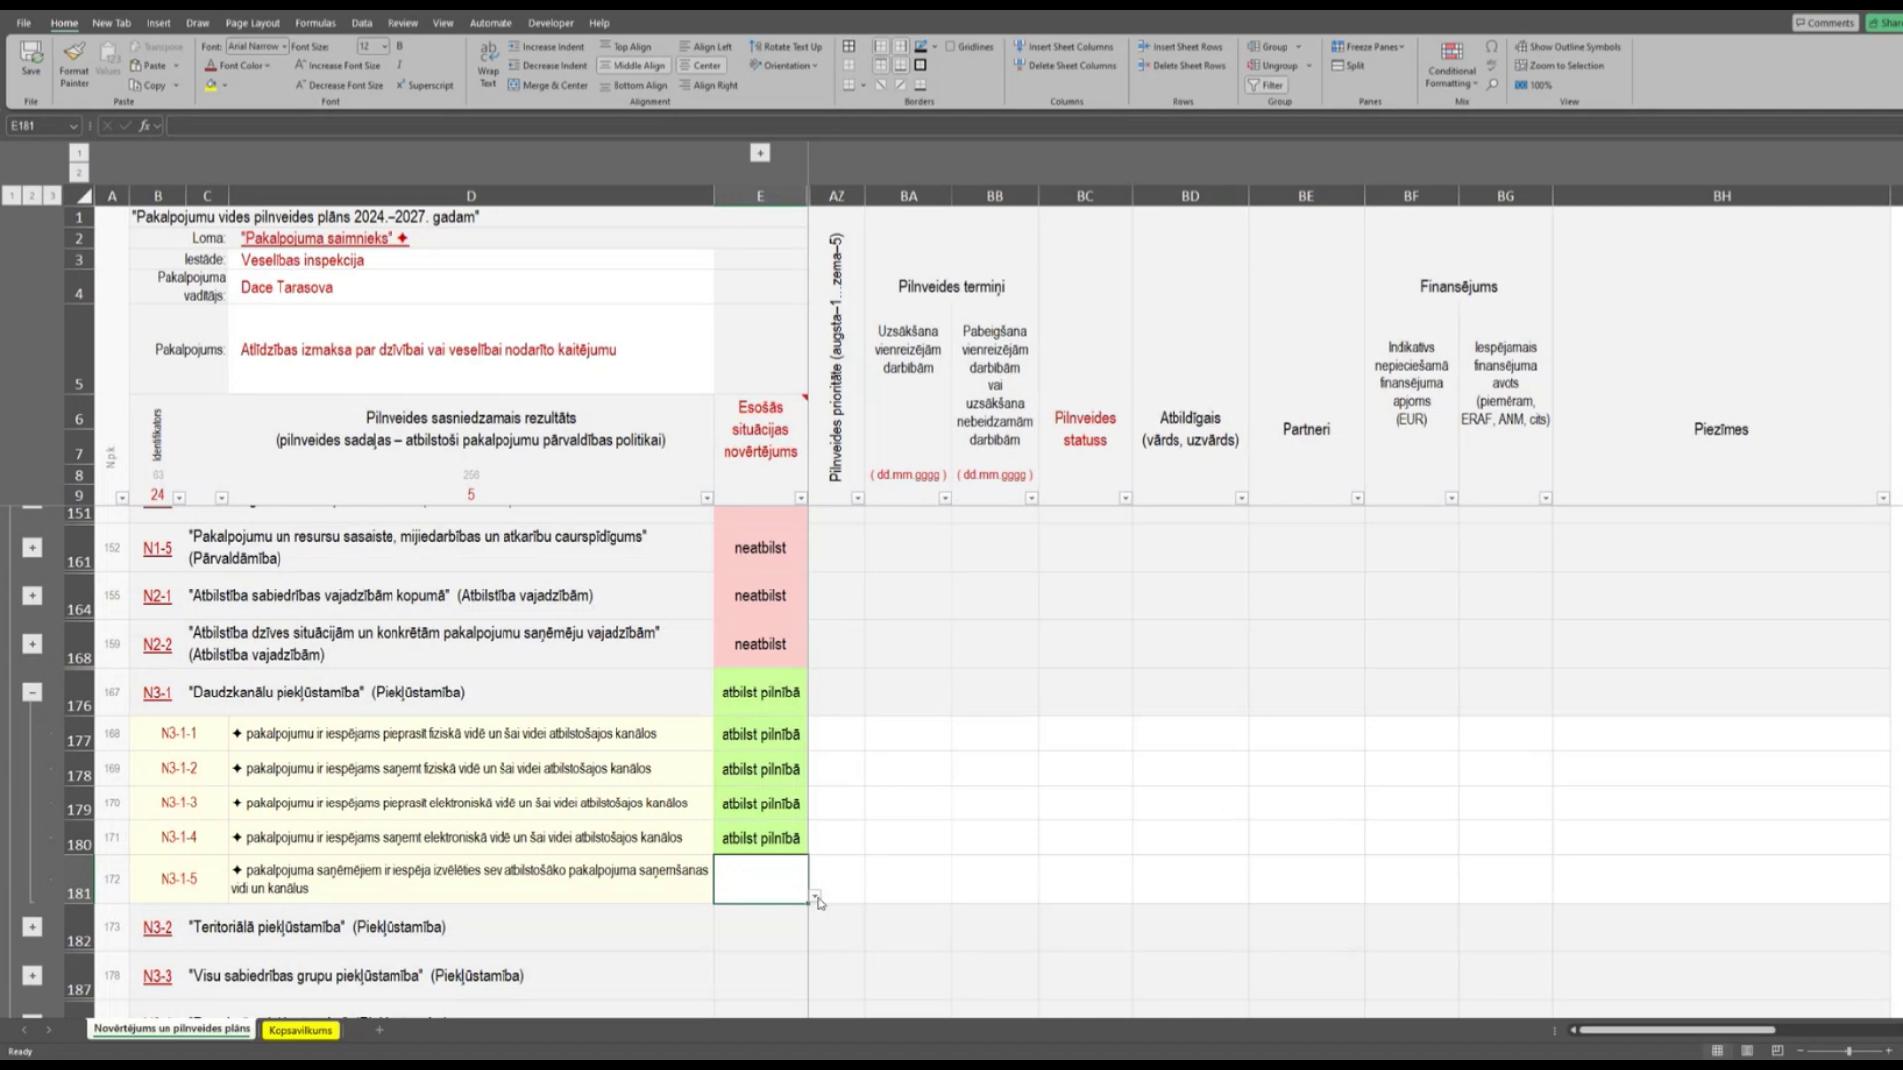
left_click(815, 897)
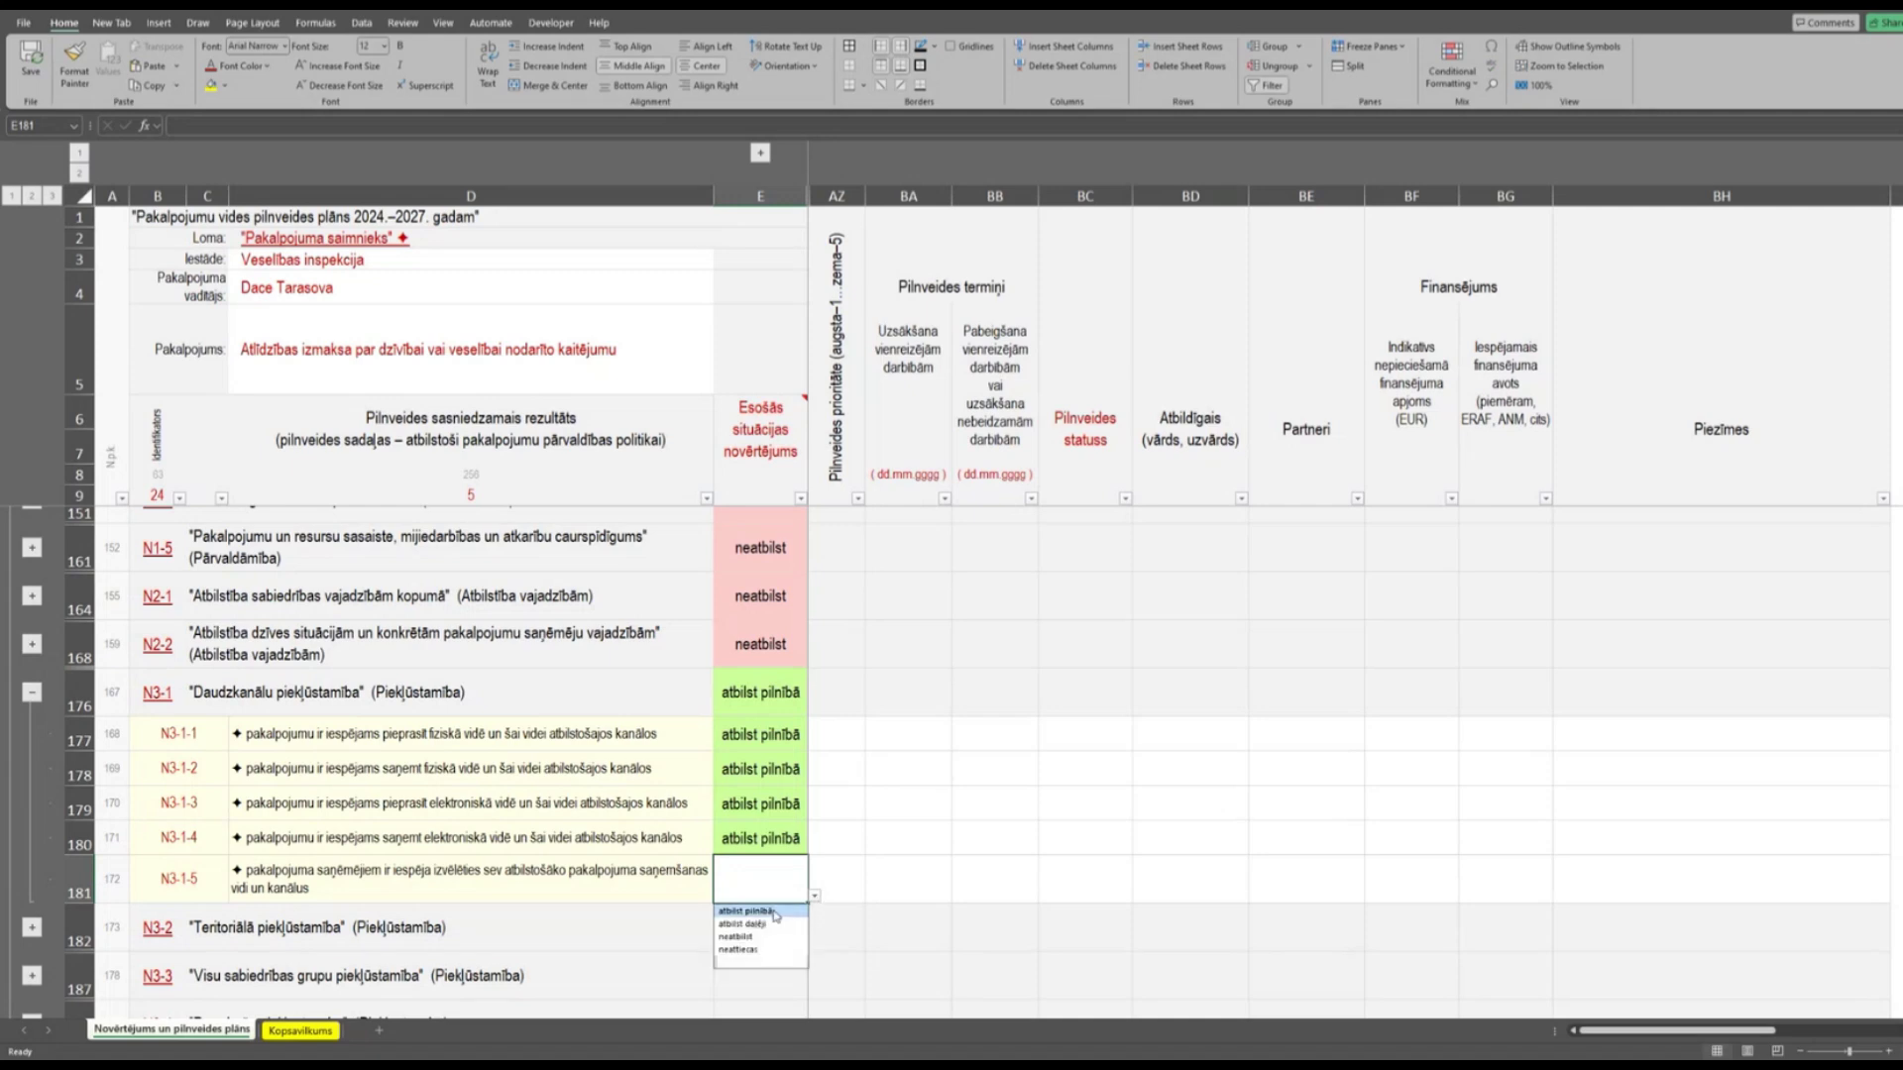
left_click(759, 913)
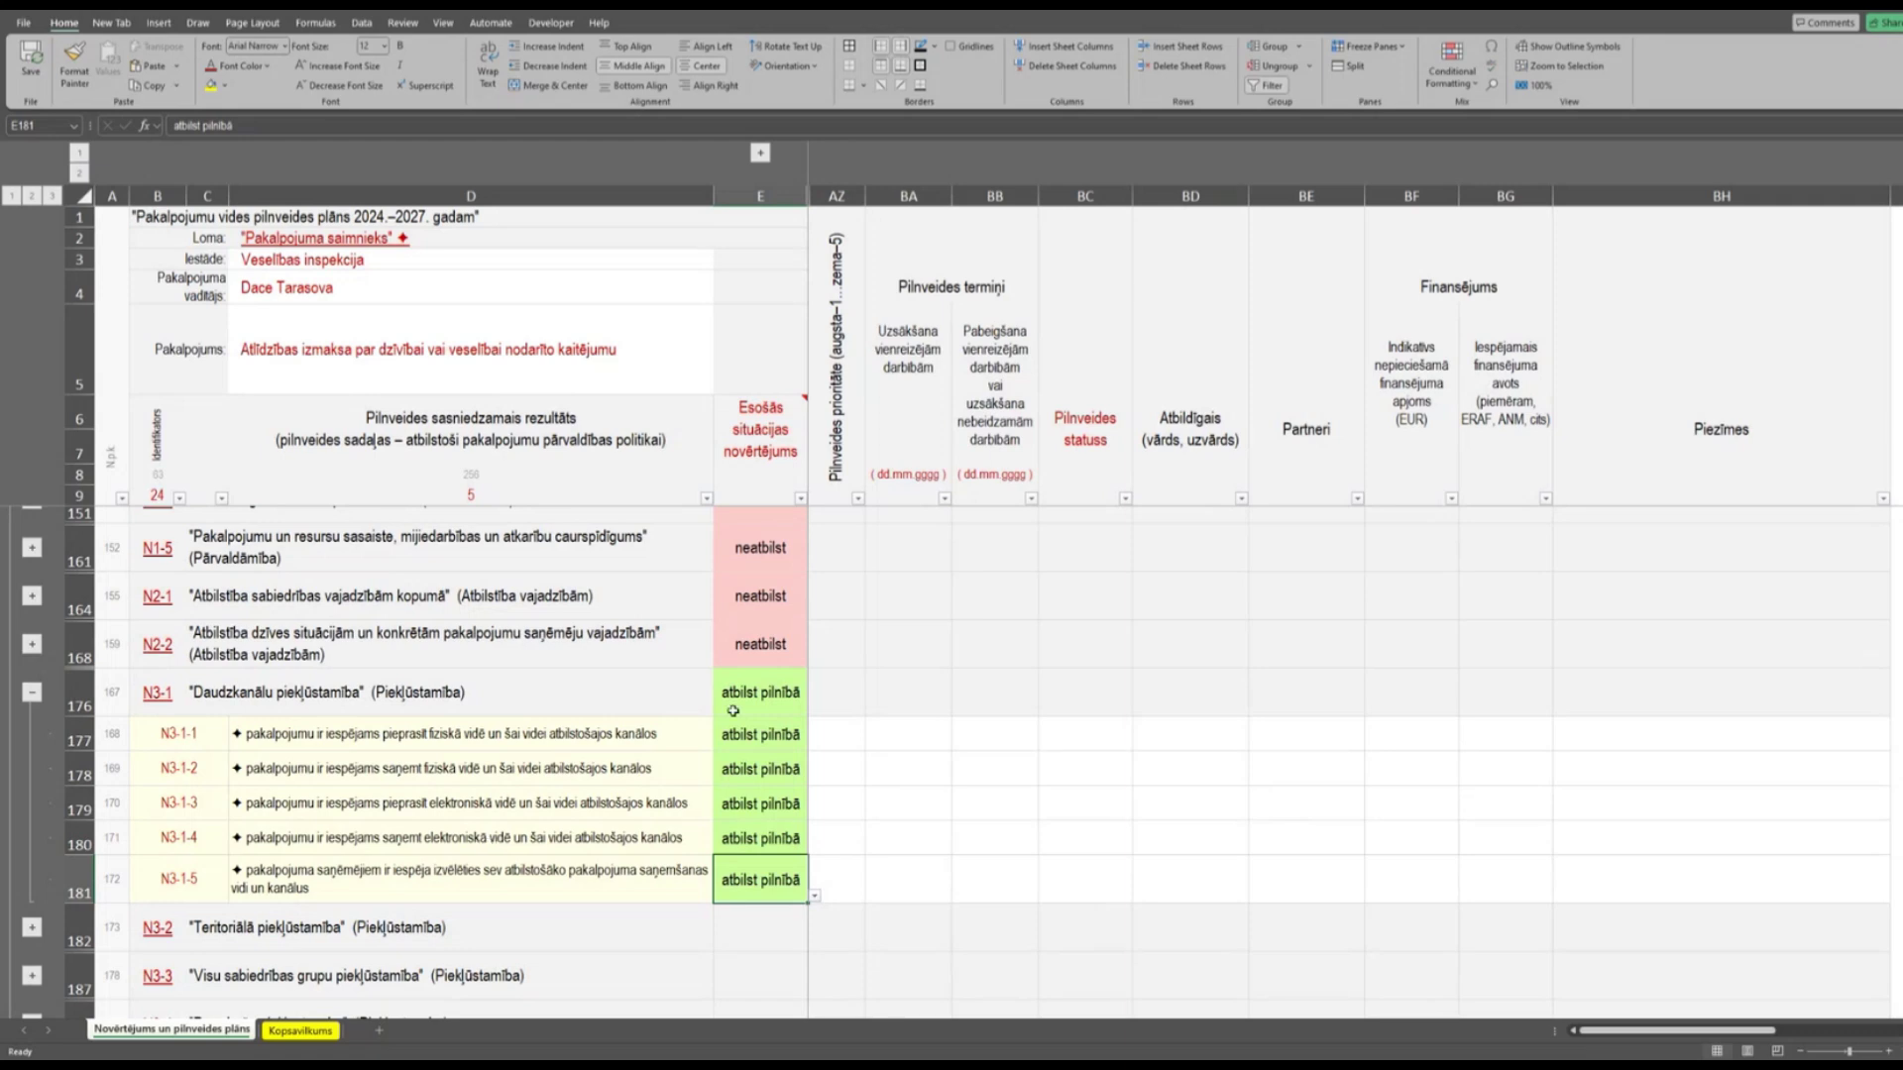
Collapse the N3-1 group, expand the N3-2 territorial accessibility group and rate criterion N3-2-1 as "neatbilst".
left_click(32, 694)
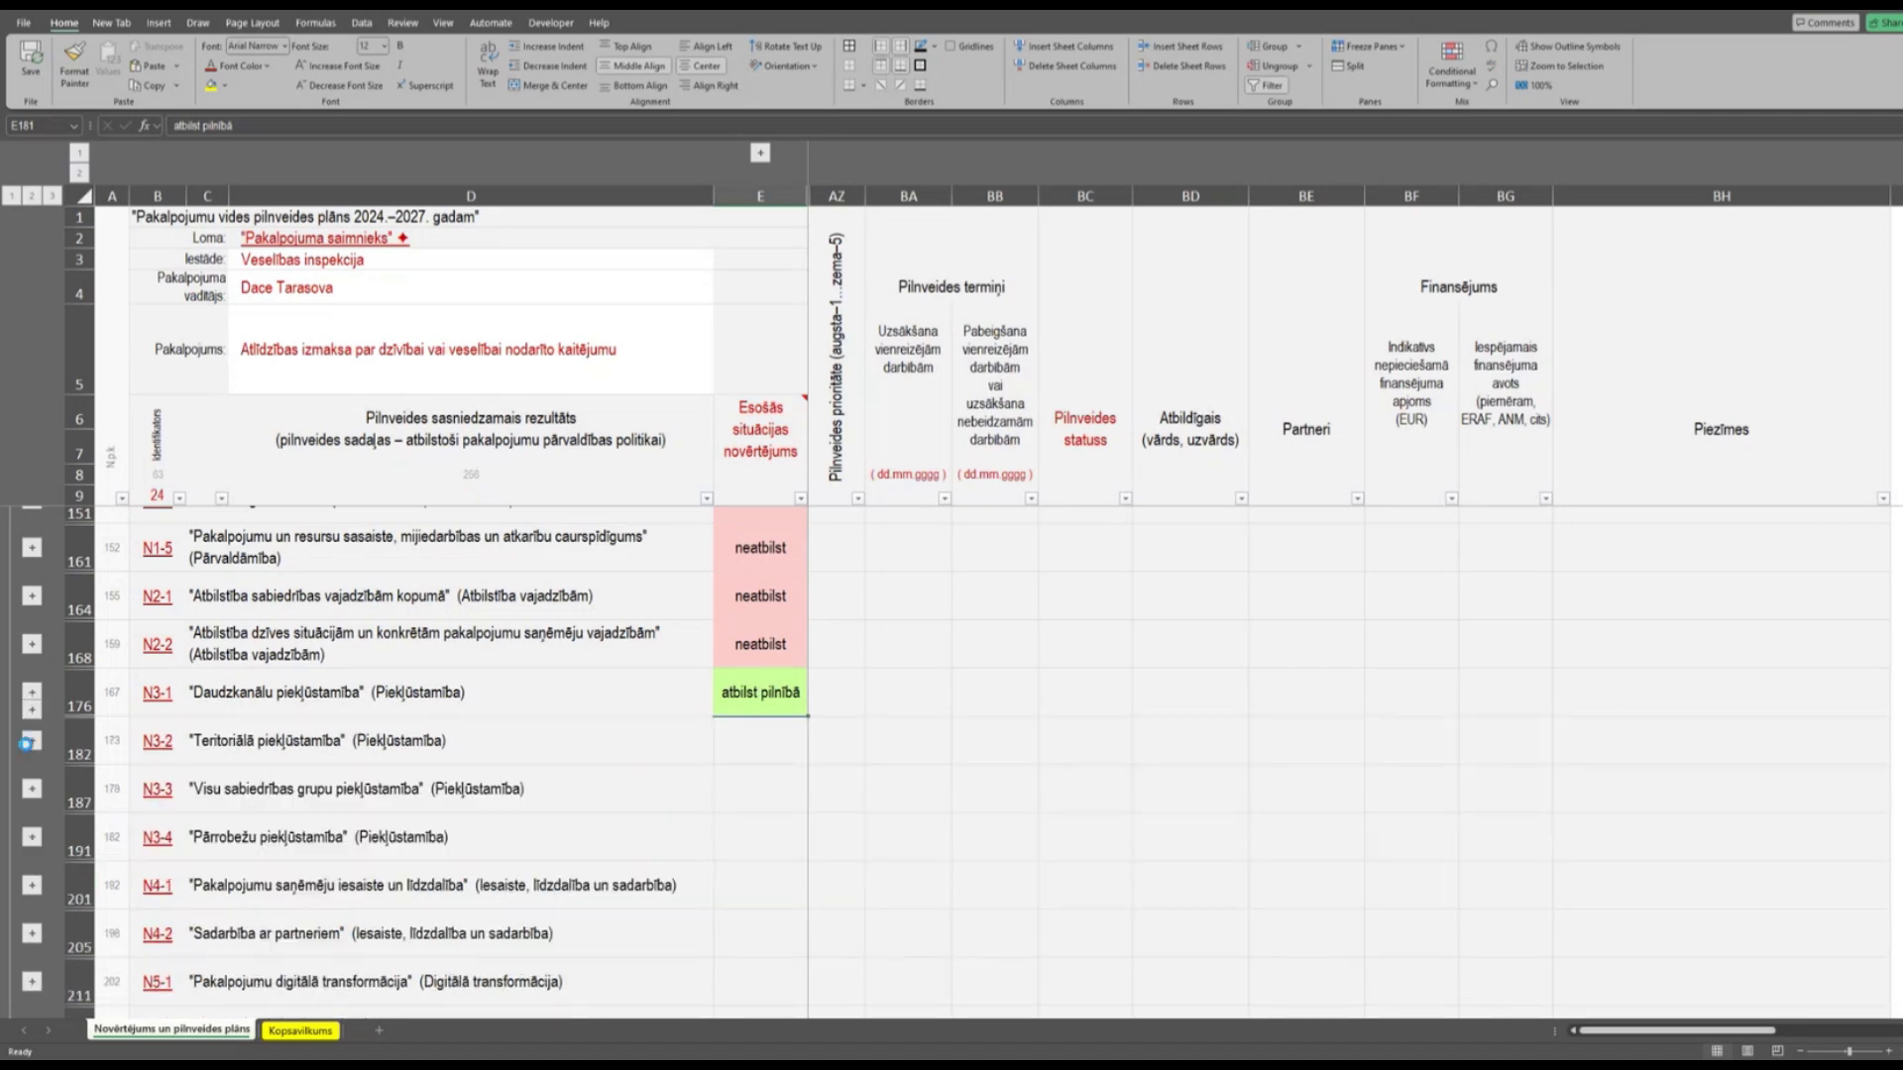
left_click(31, 740)
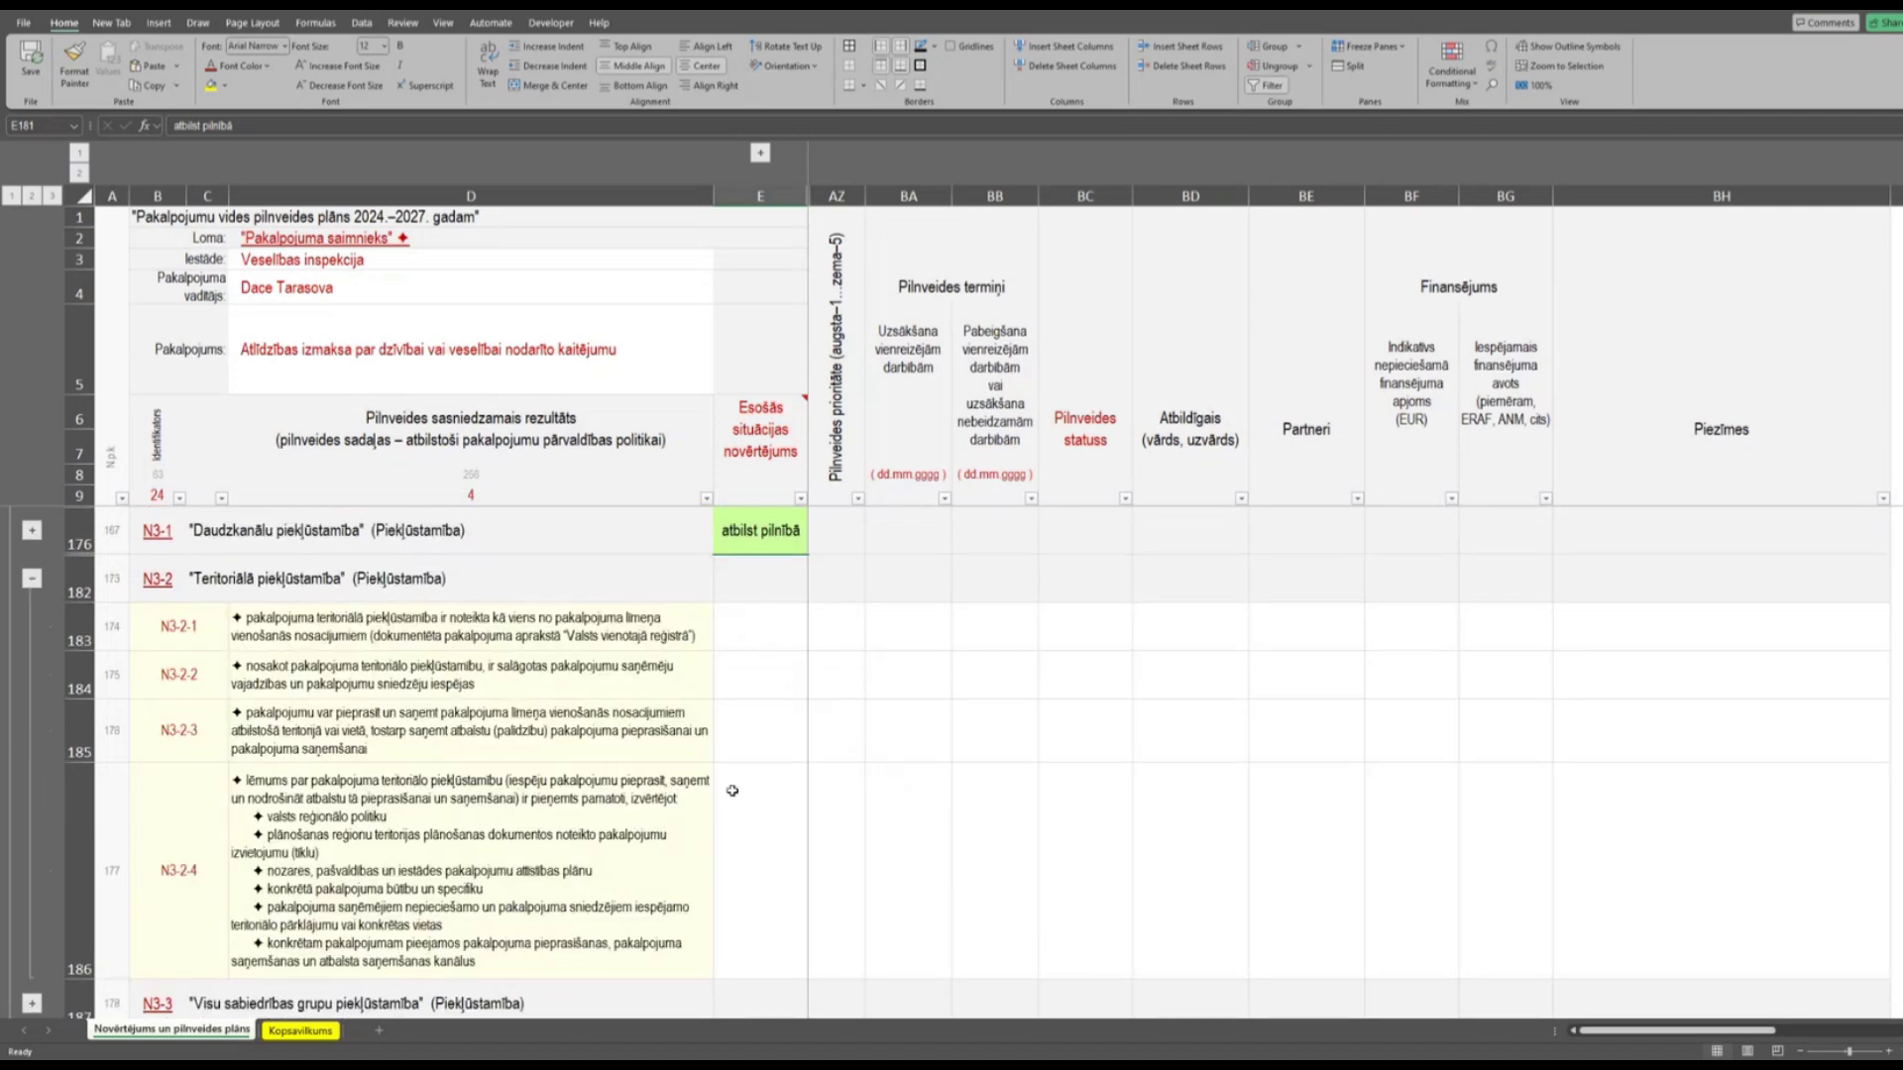
left_click(488, 620)
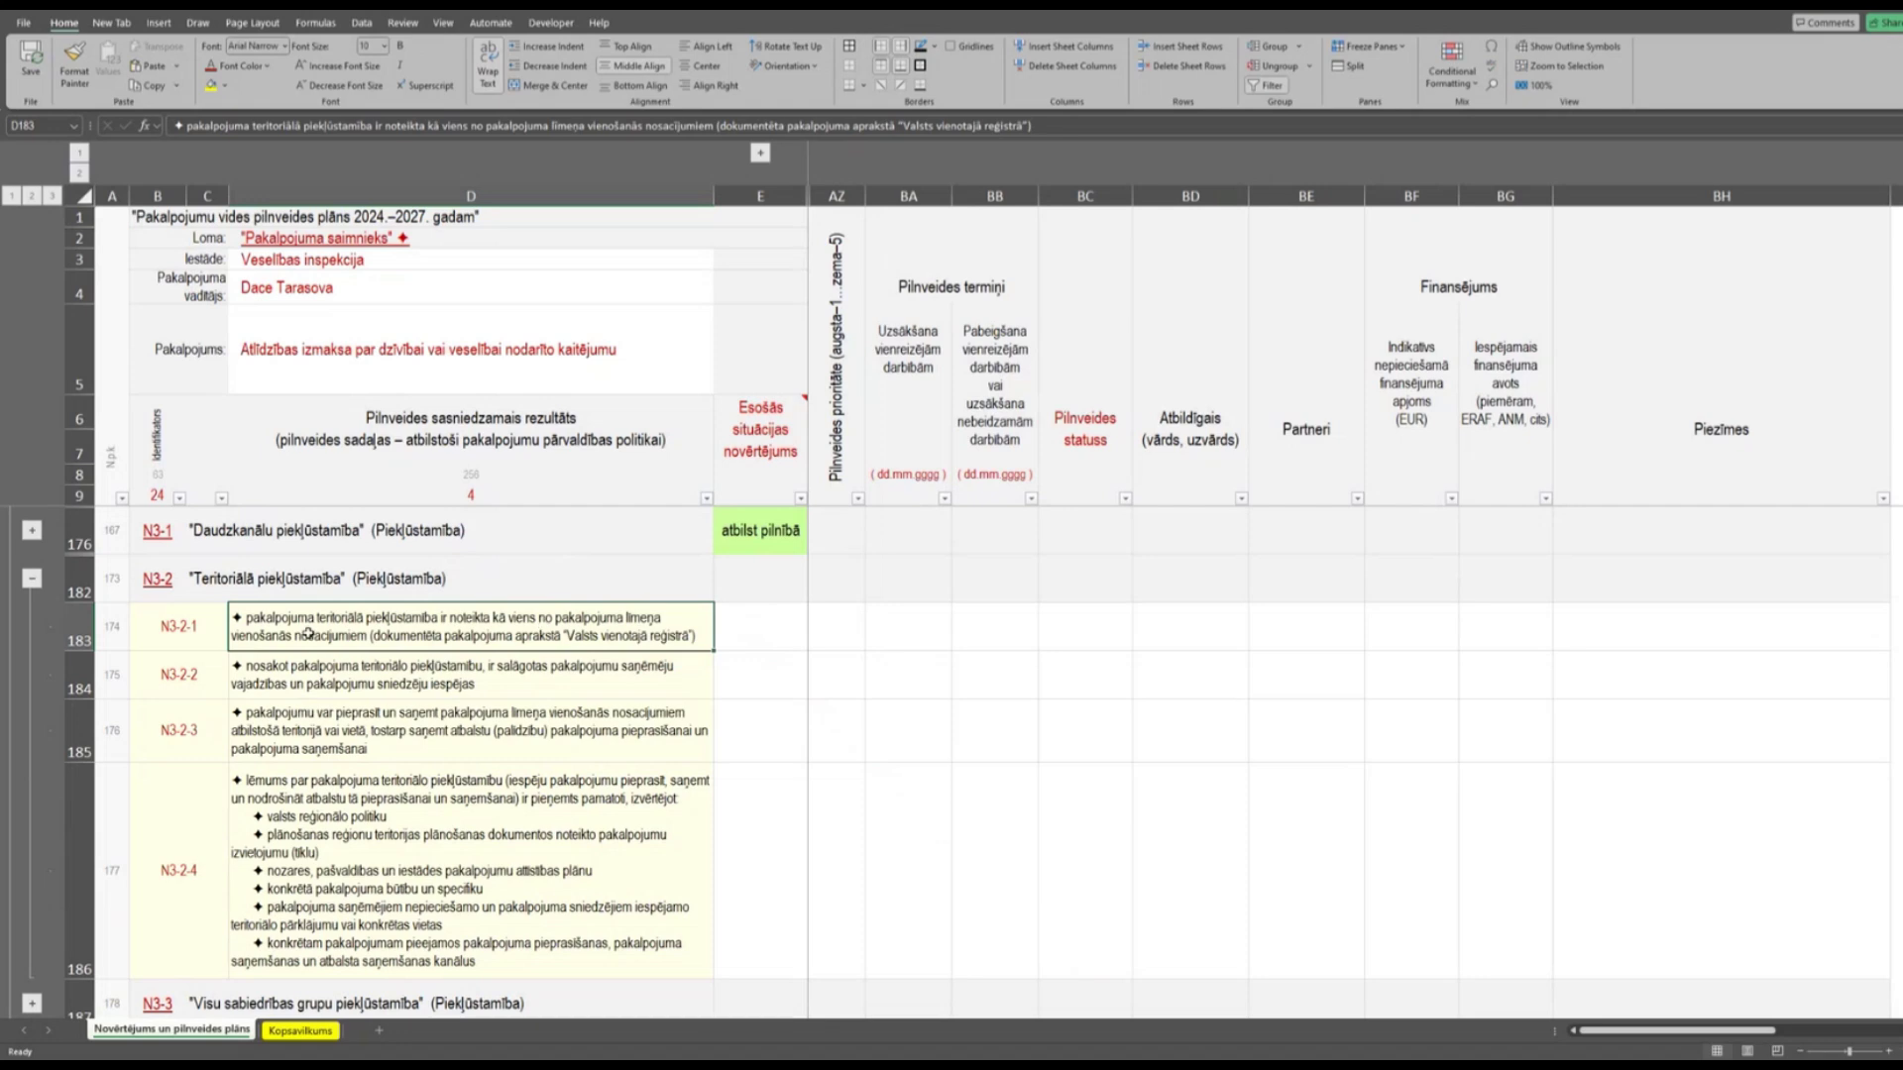
left_click(770, 631)
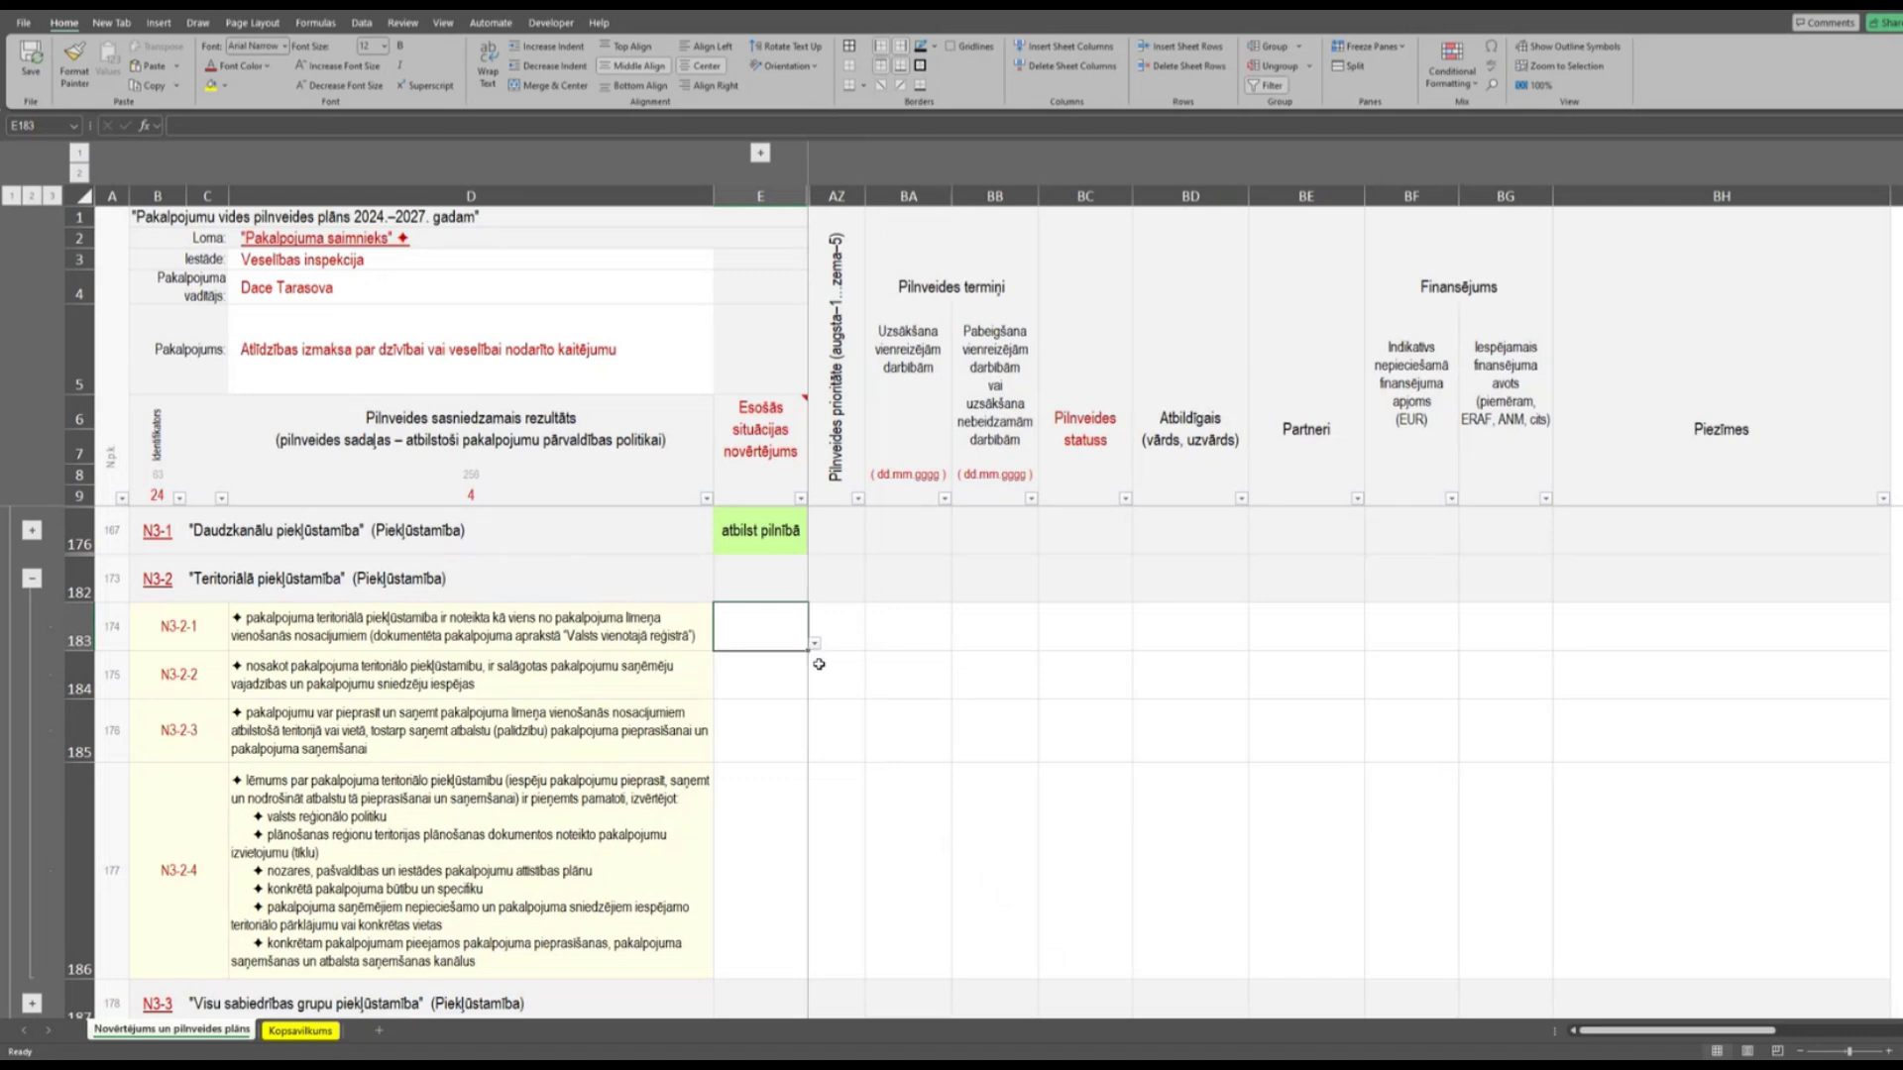
left_click(812, 645)
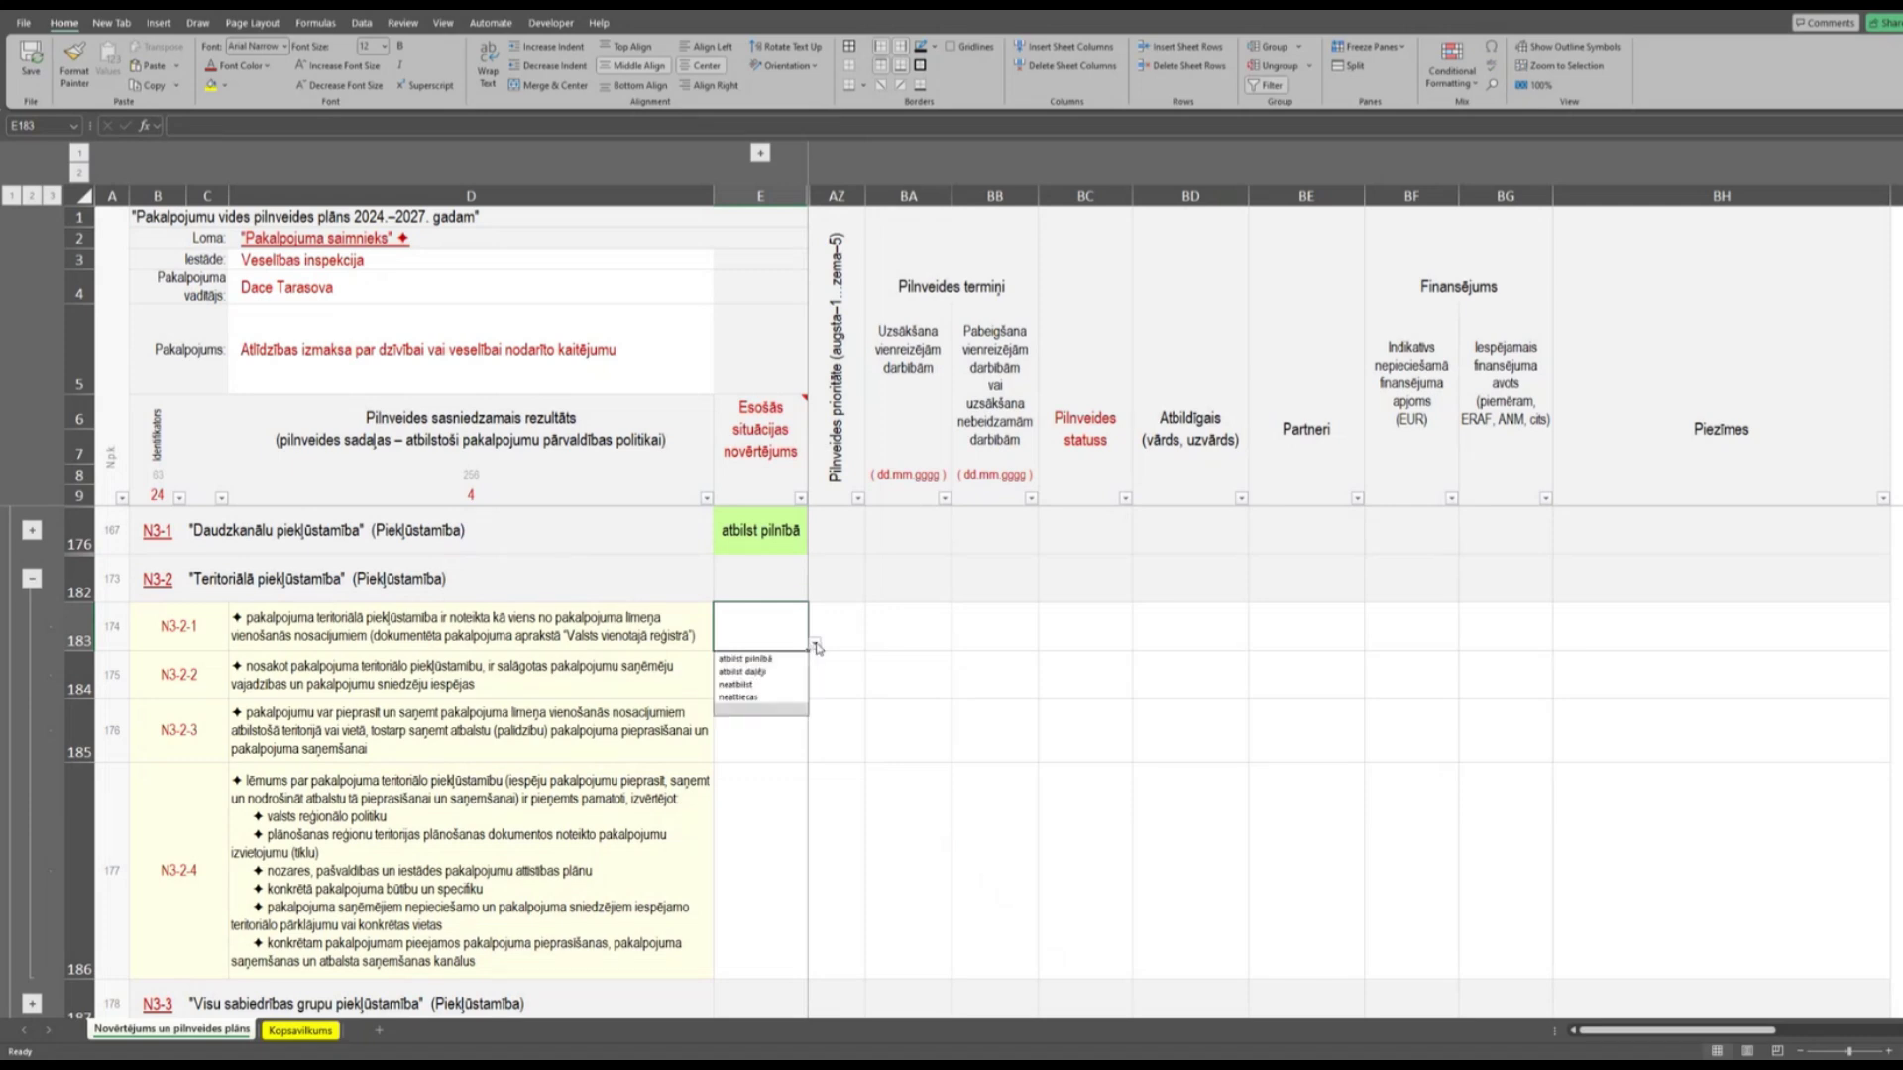
left_click(738, 685)
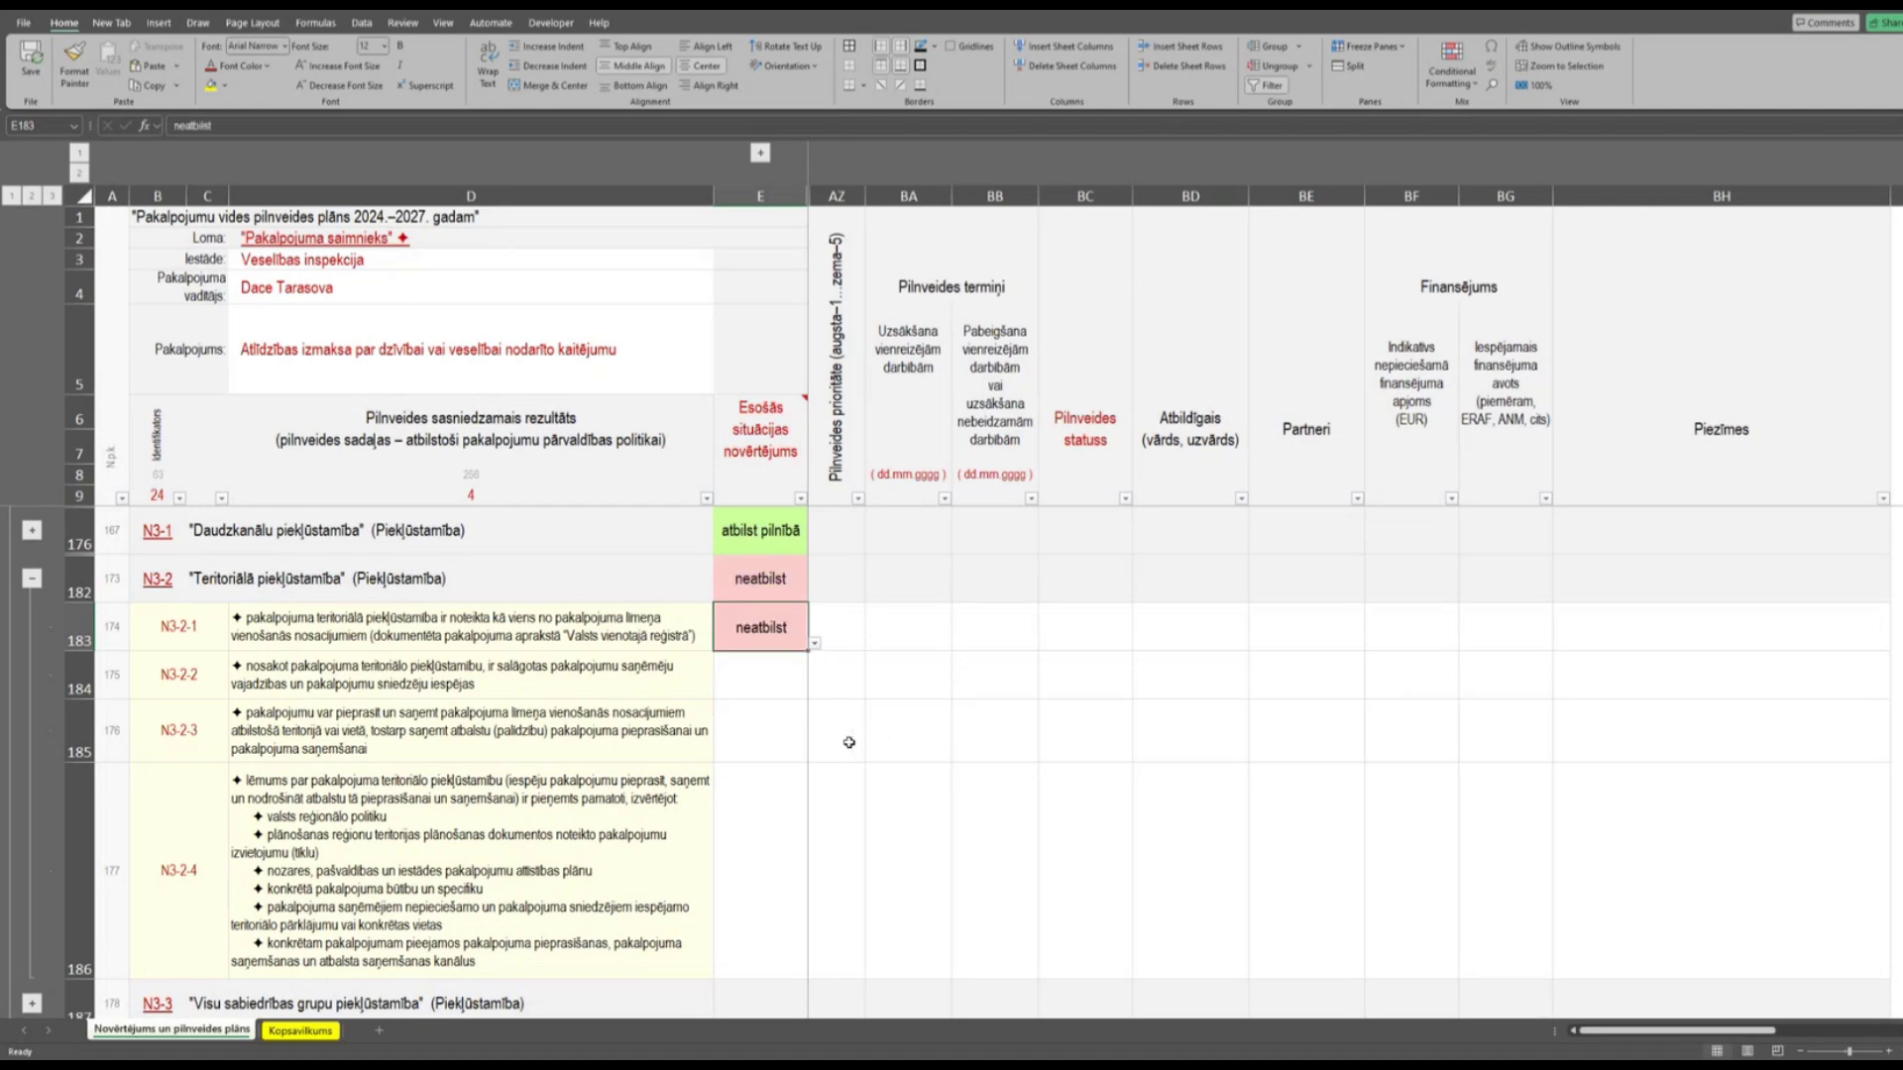
Rate territorial accessibility criteria N3-2-2 on balancing recipients' needs and N3-2-3 on availability in the appropriate territory as "neatbilst".
left_click(531, 670)
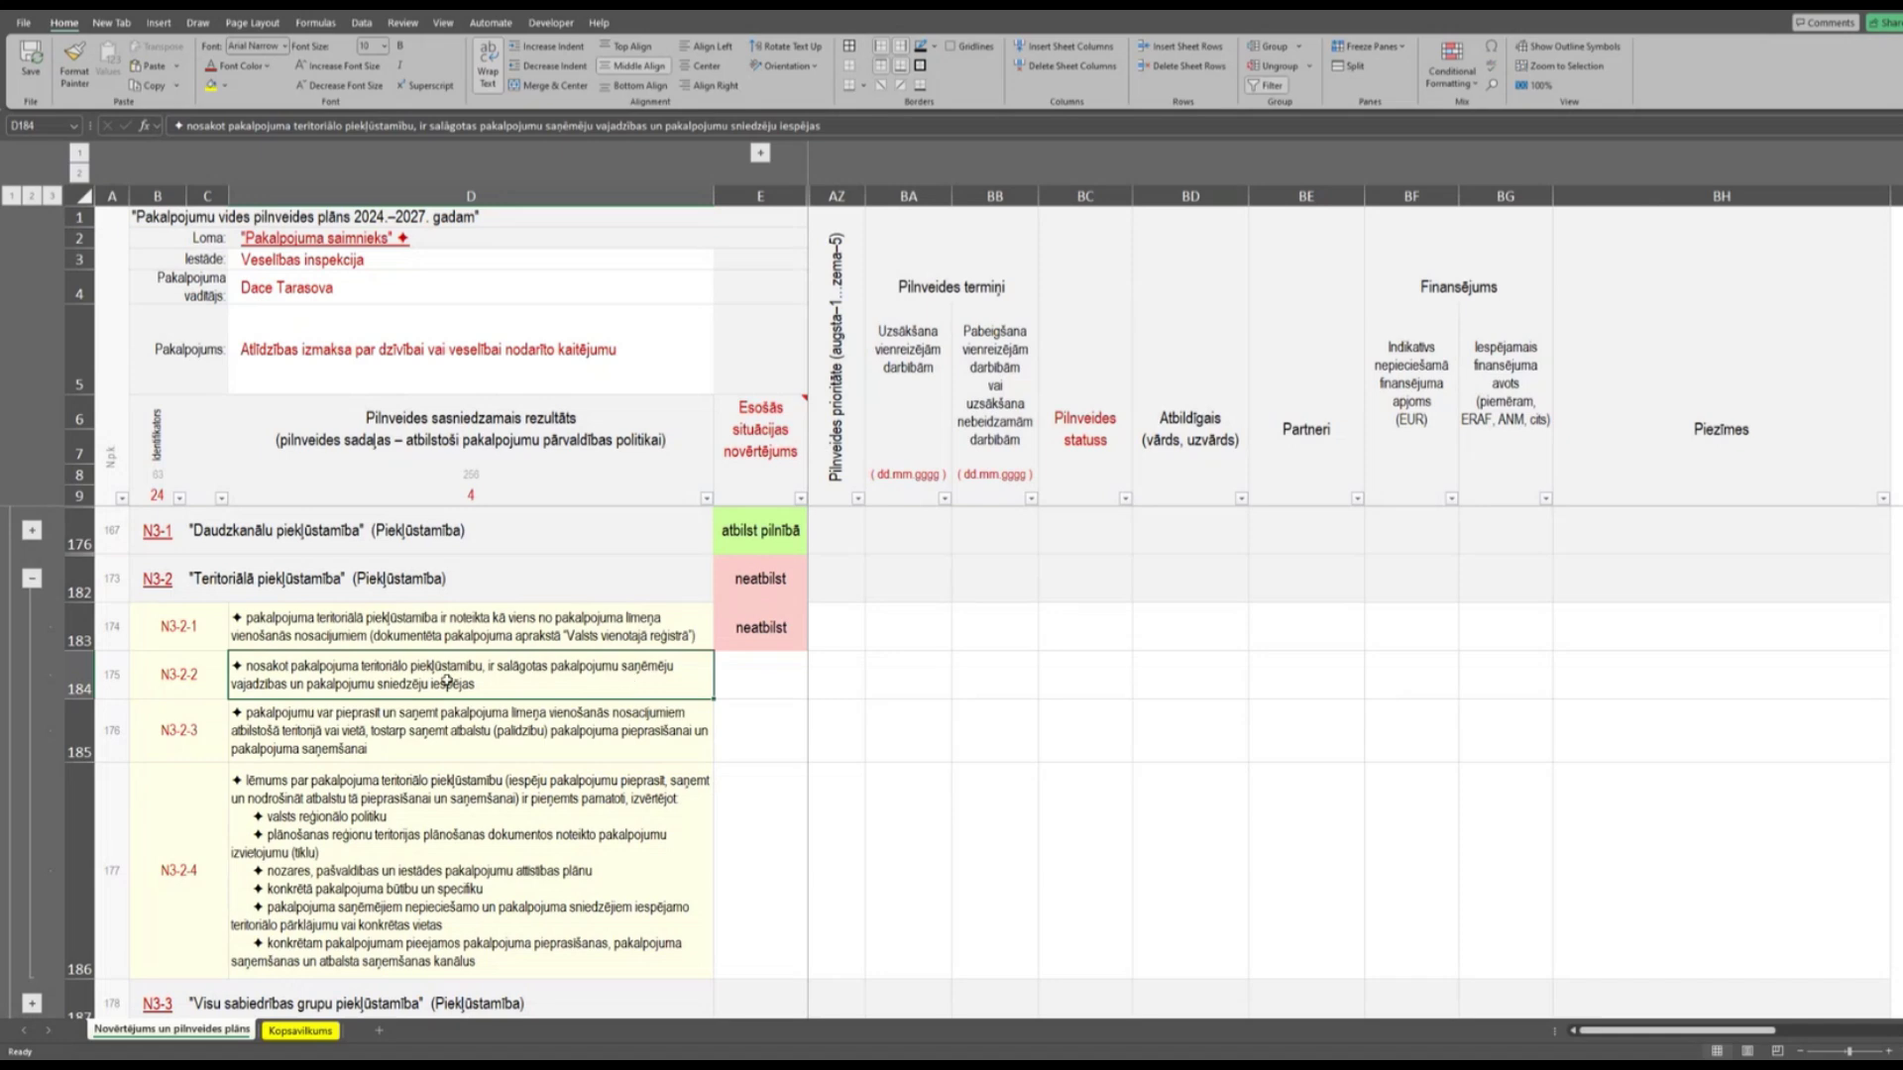
left_click(753, 672)
left_click(817, 692)
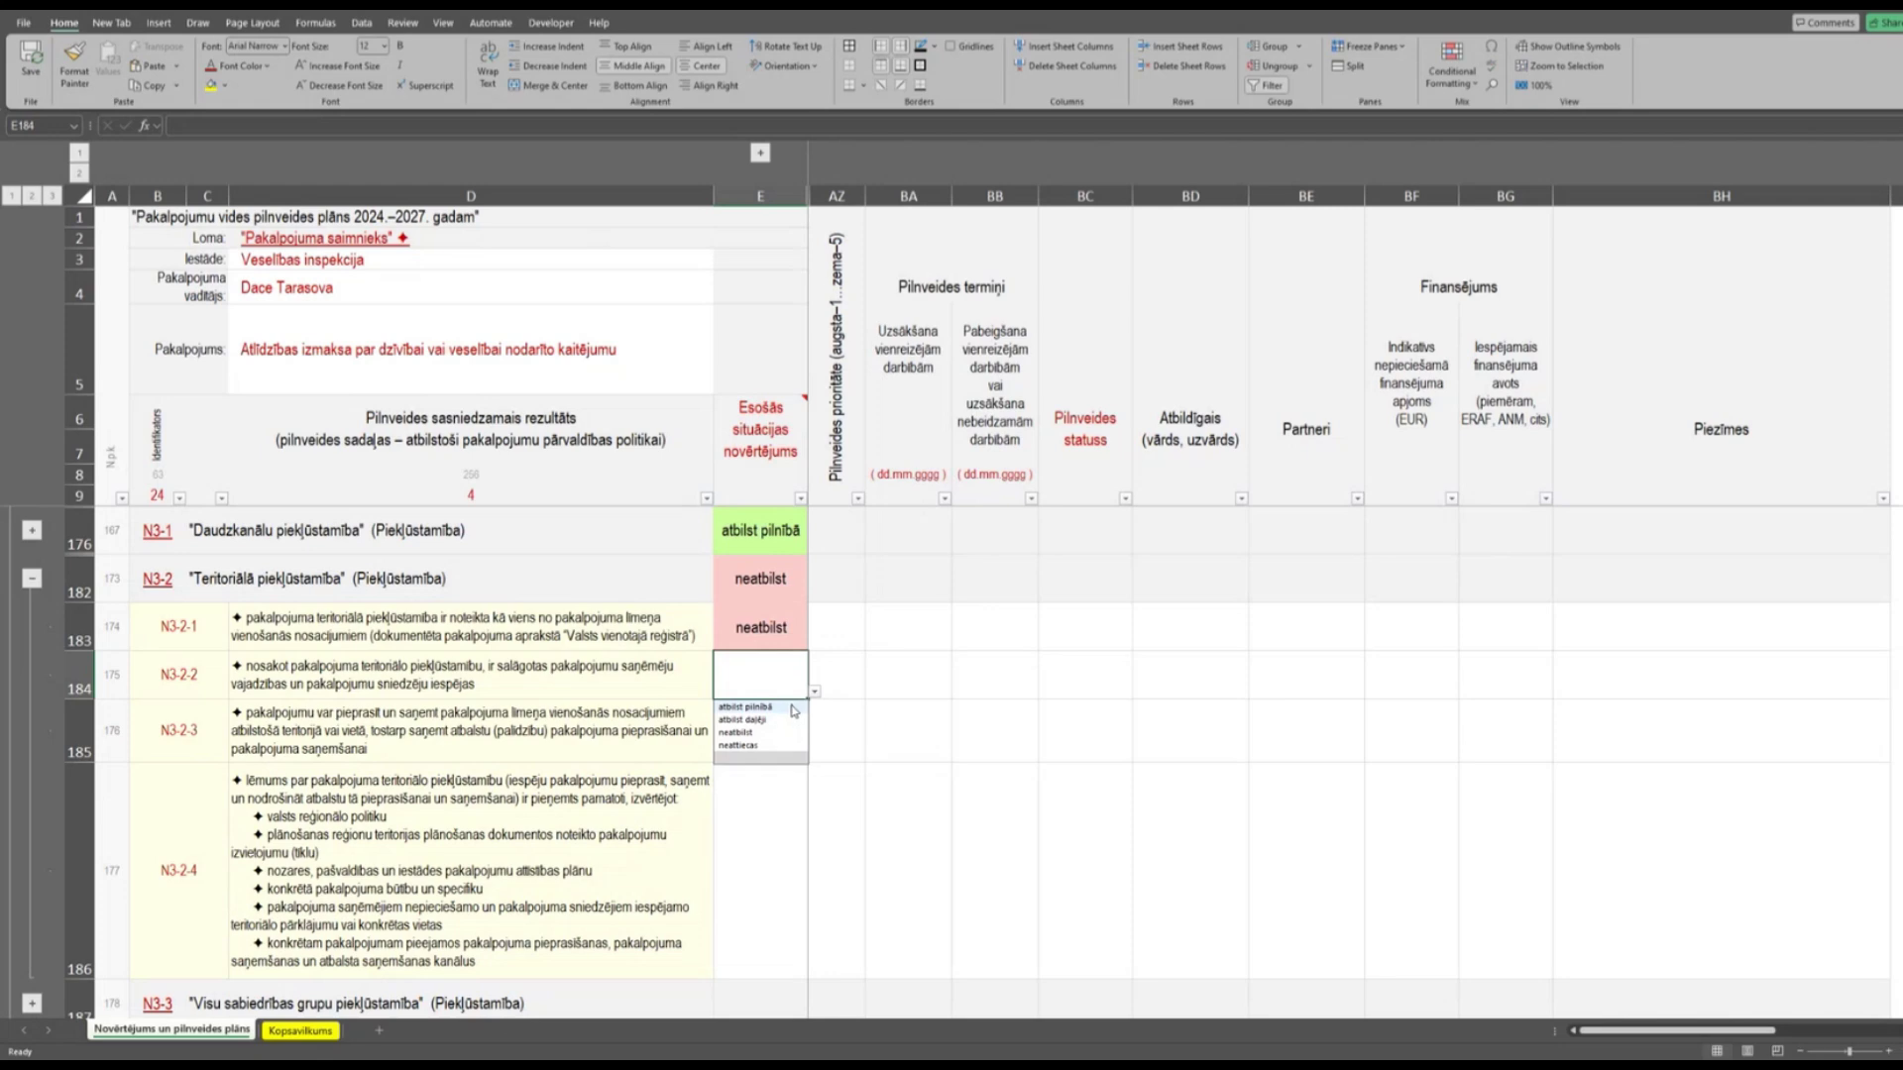
left_click(739, 733)
left_click(524, 730)
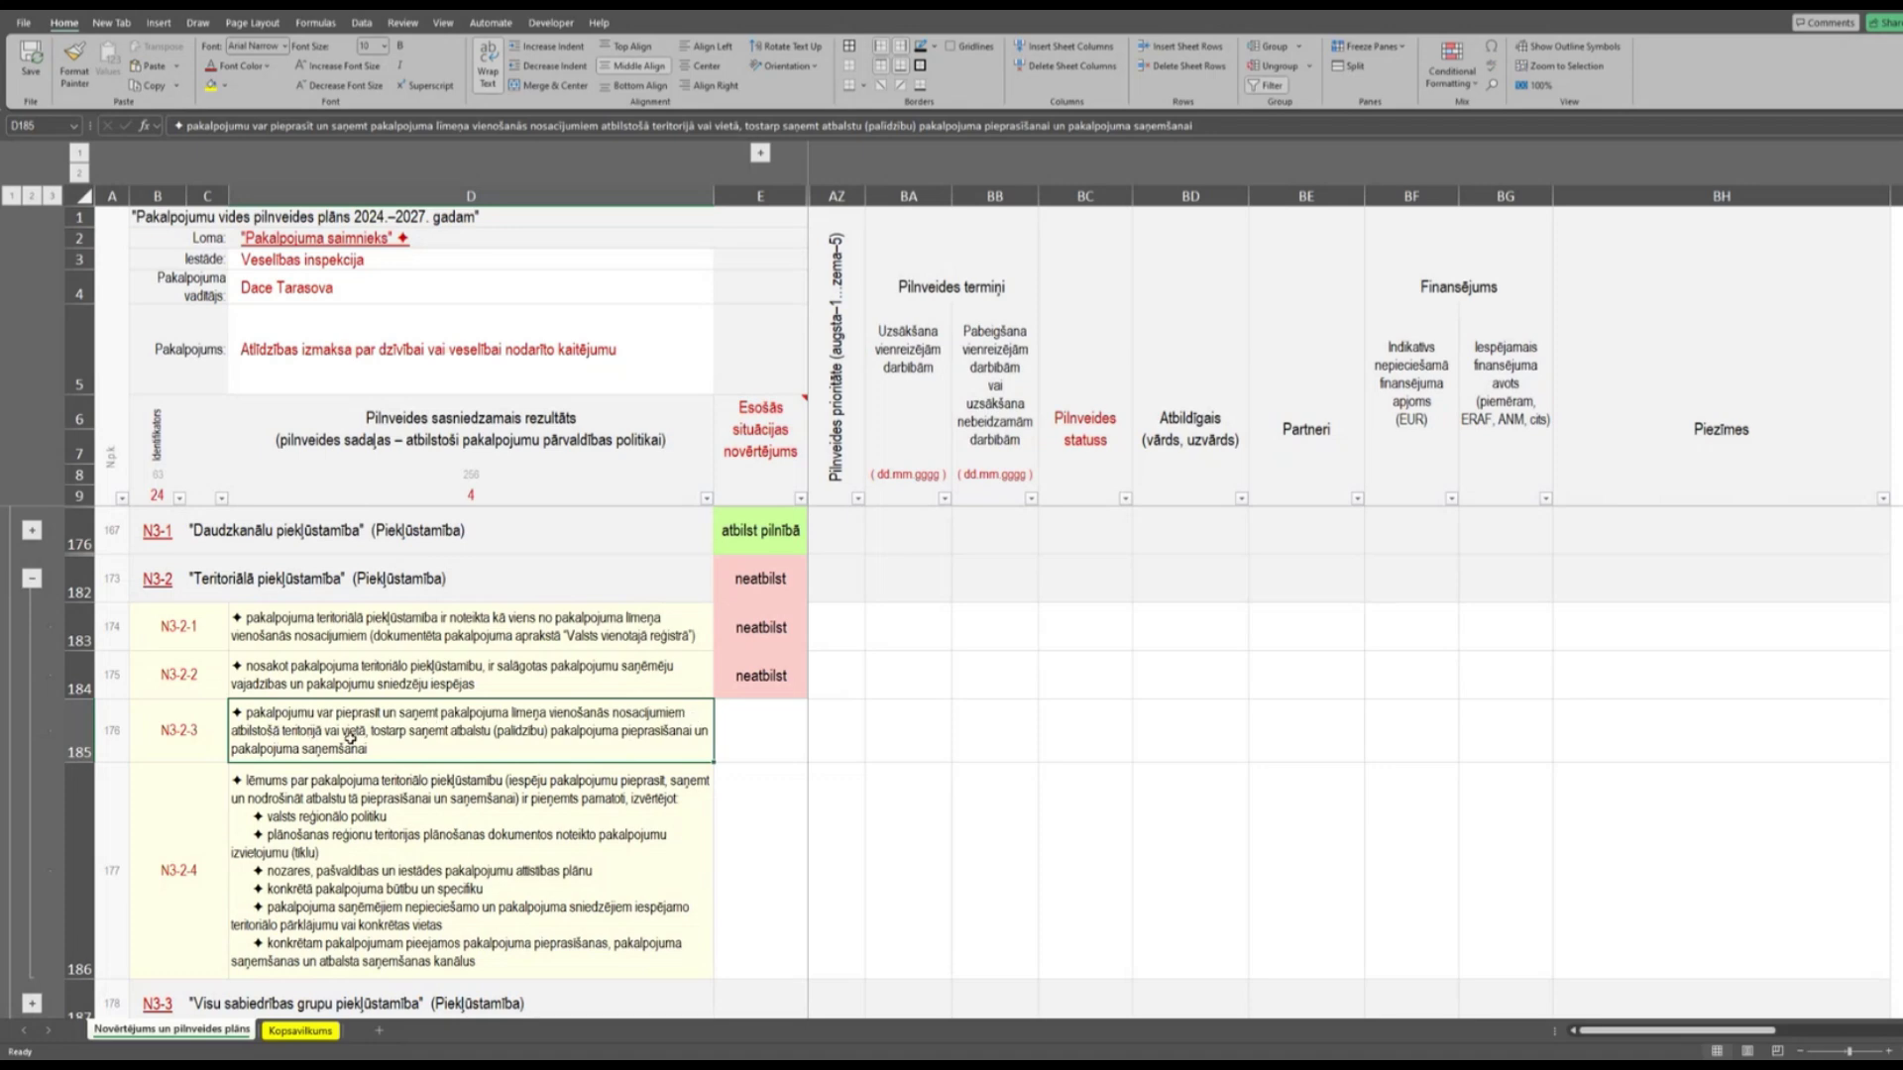
left_click(753, 736)
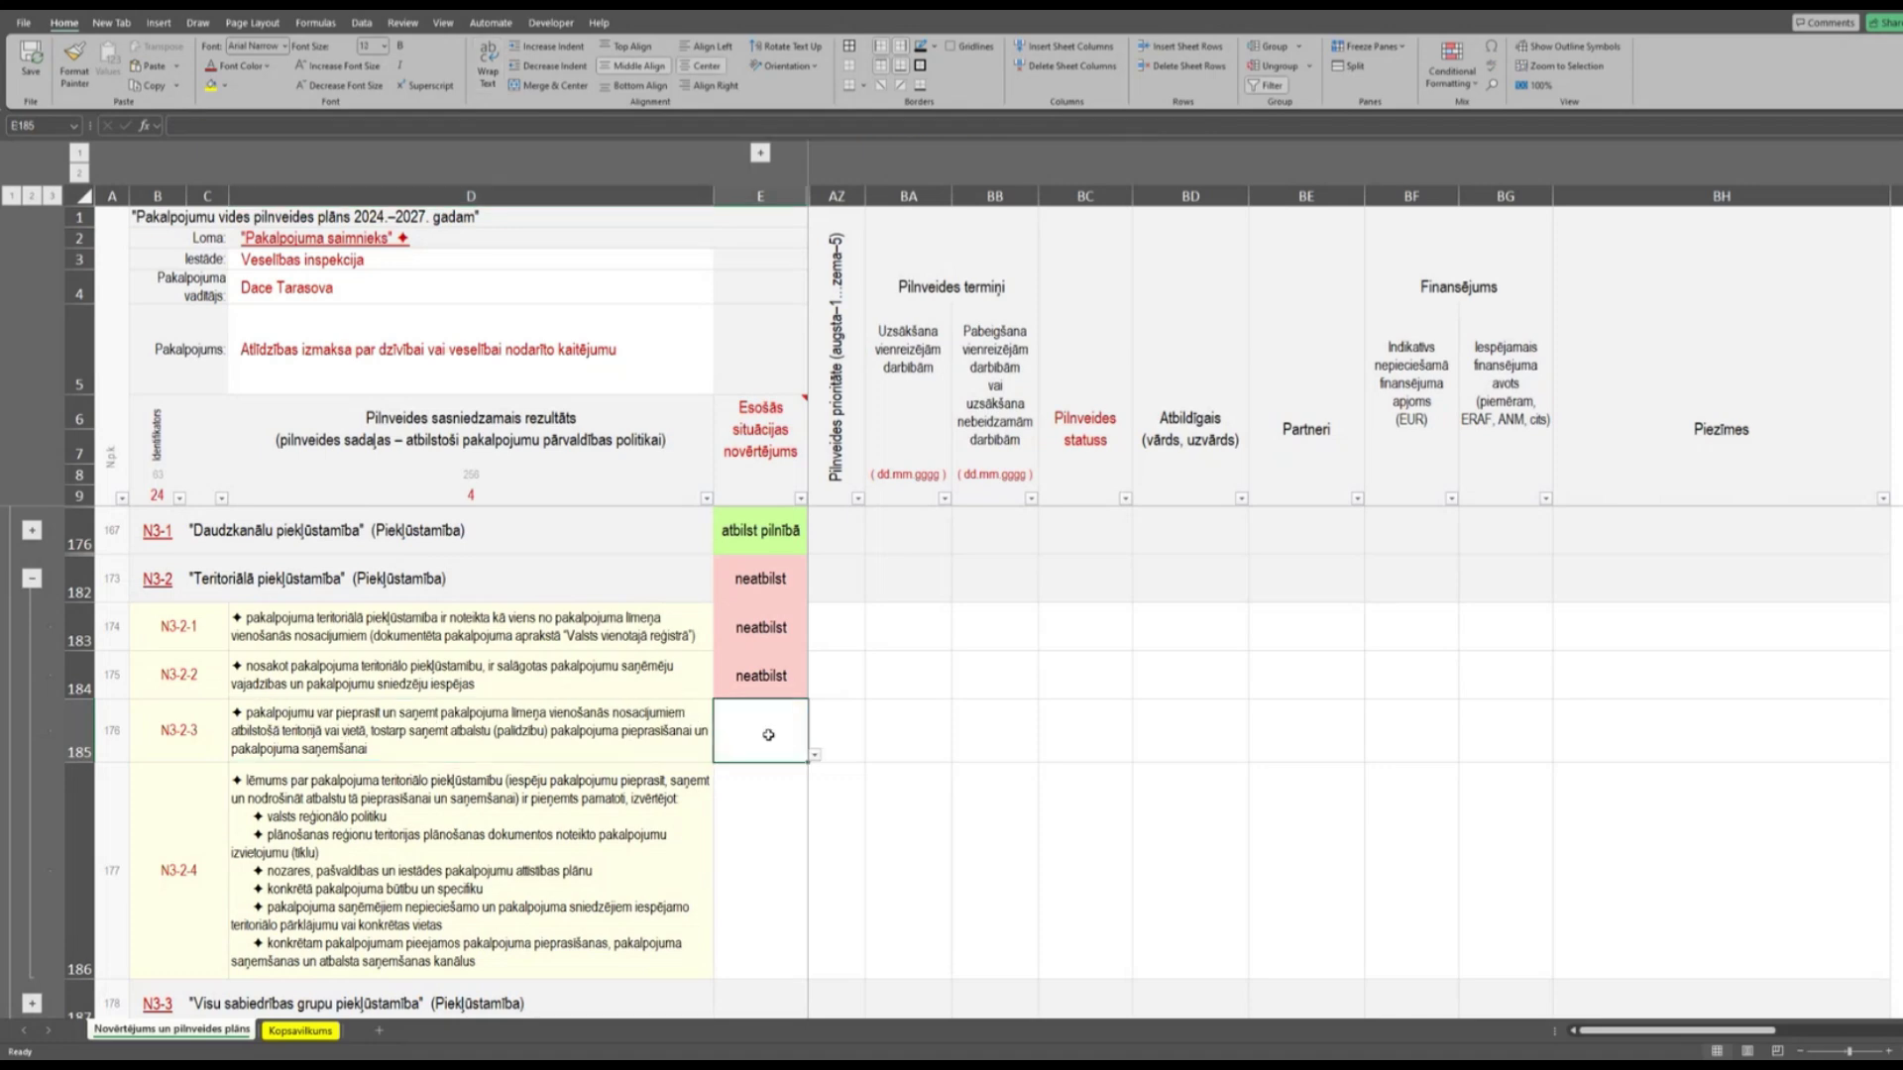
left_click(815, 759)
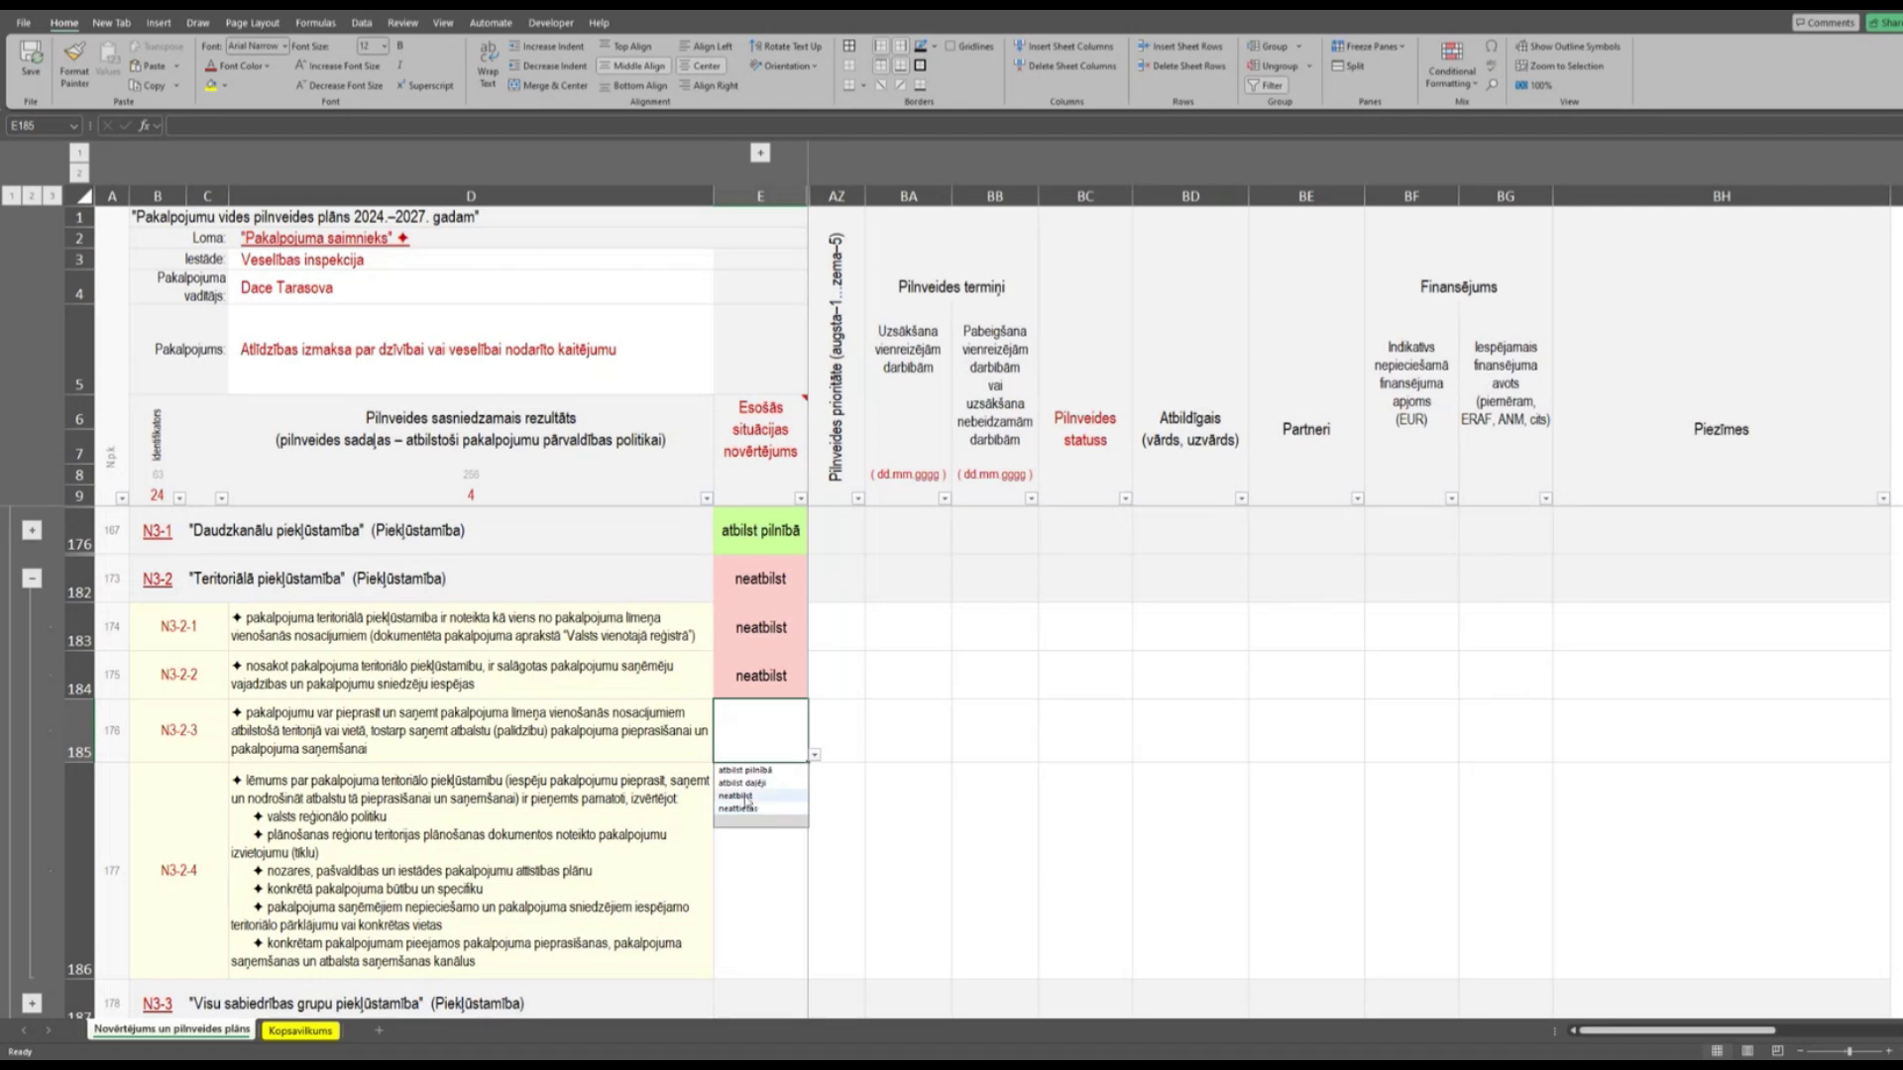
left_click(745, 798)
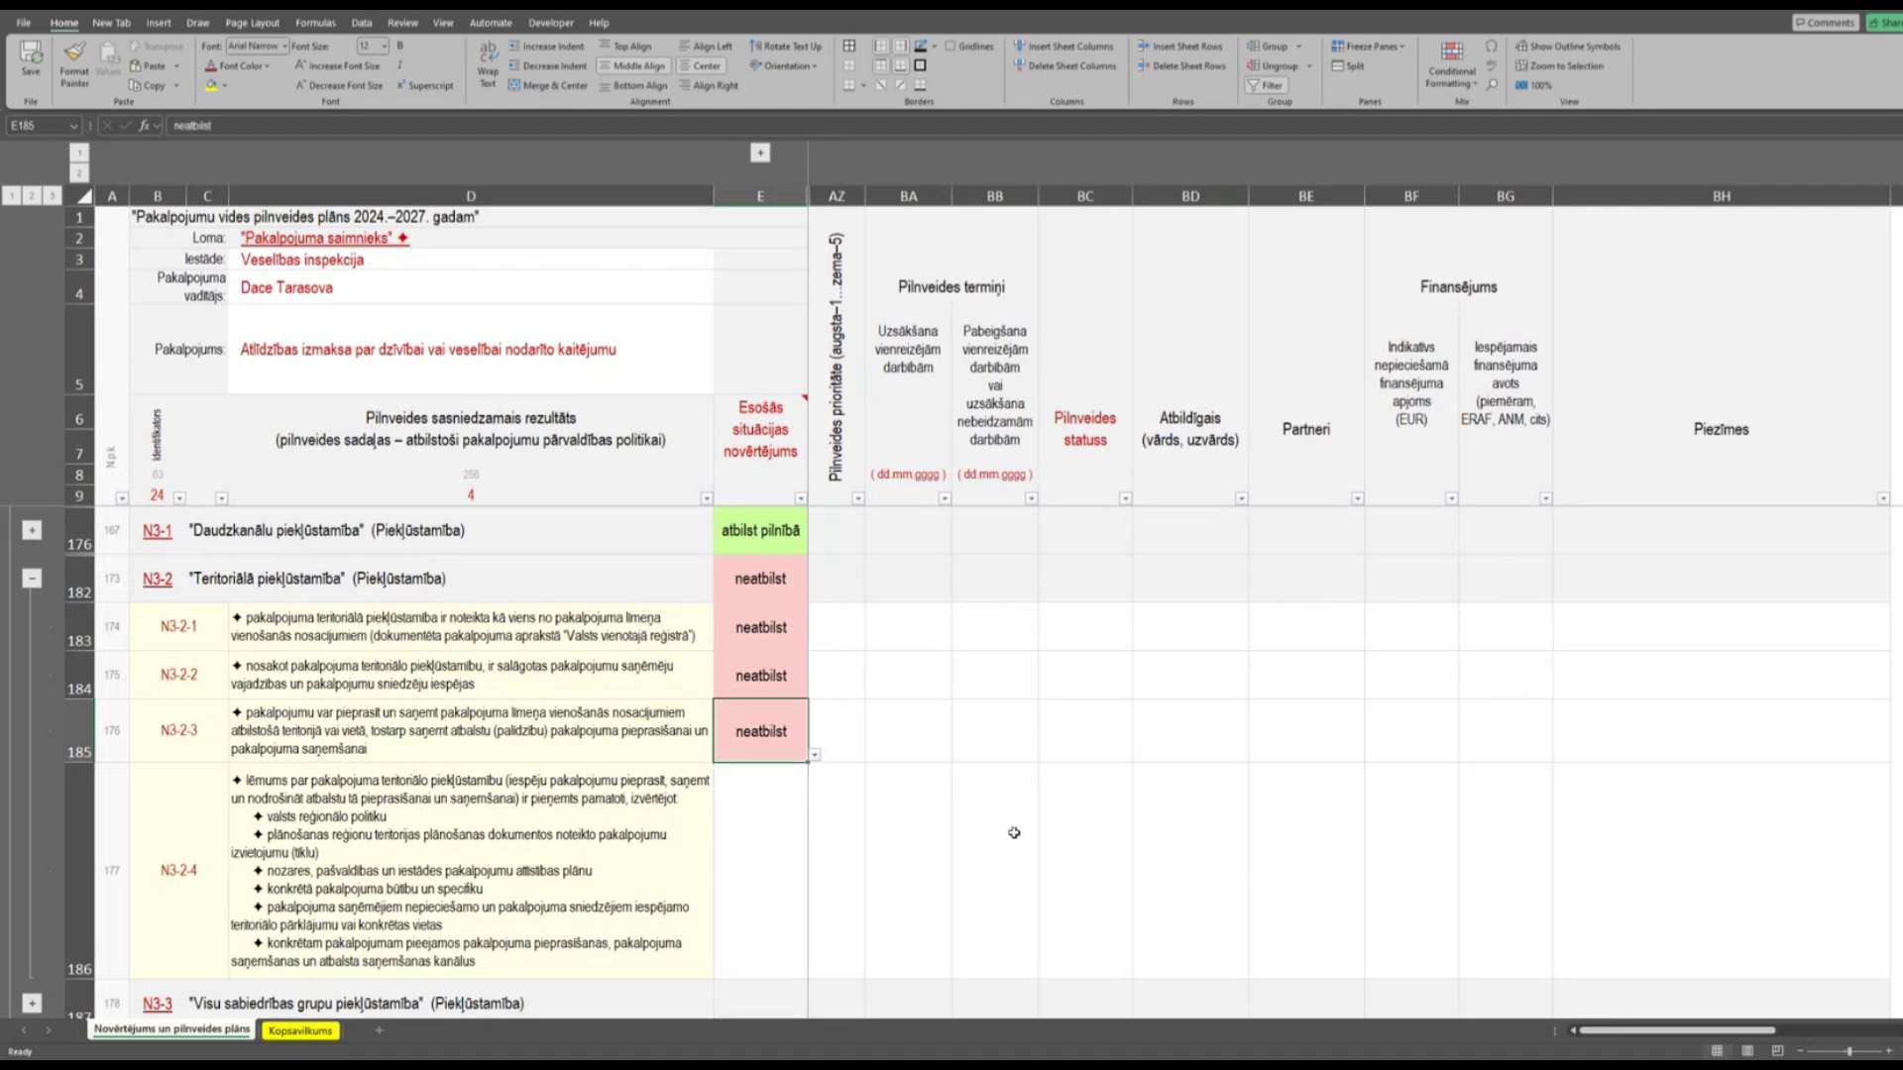
Rate criterion N3-2-4 on the justified decision about the service's territorial accessibility as "atbilst daļēji".
left_click(666, 751)
left_click(473, 868)
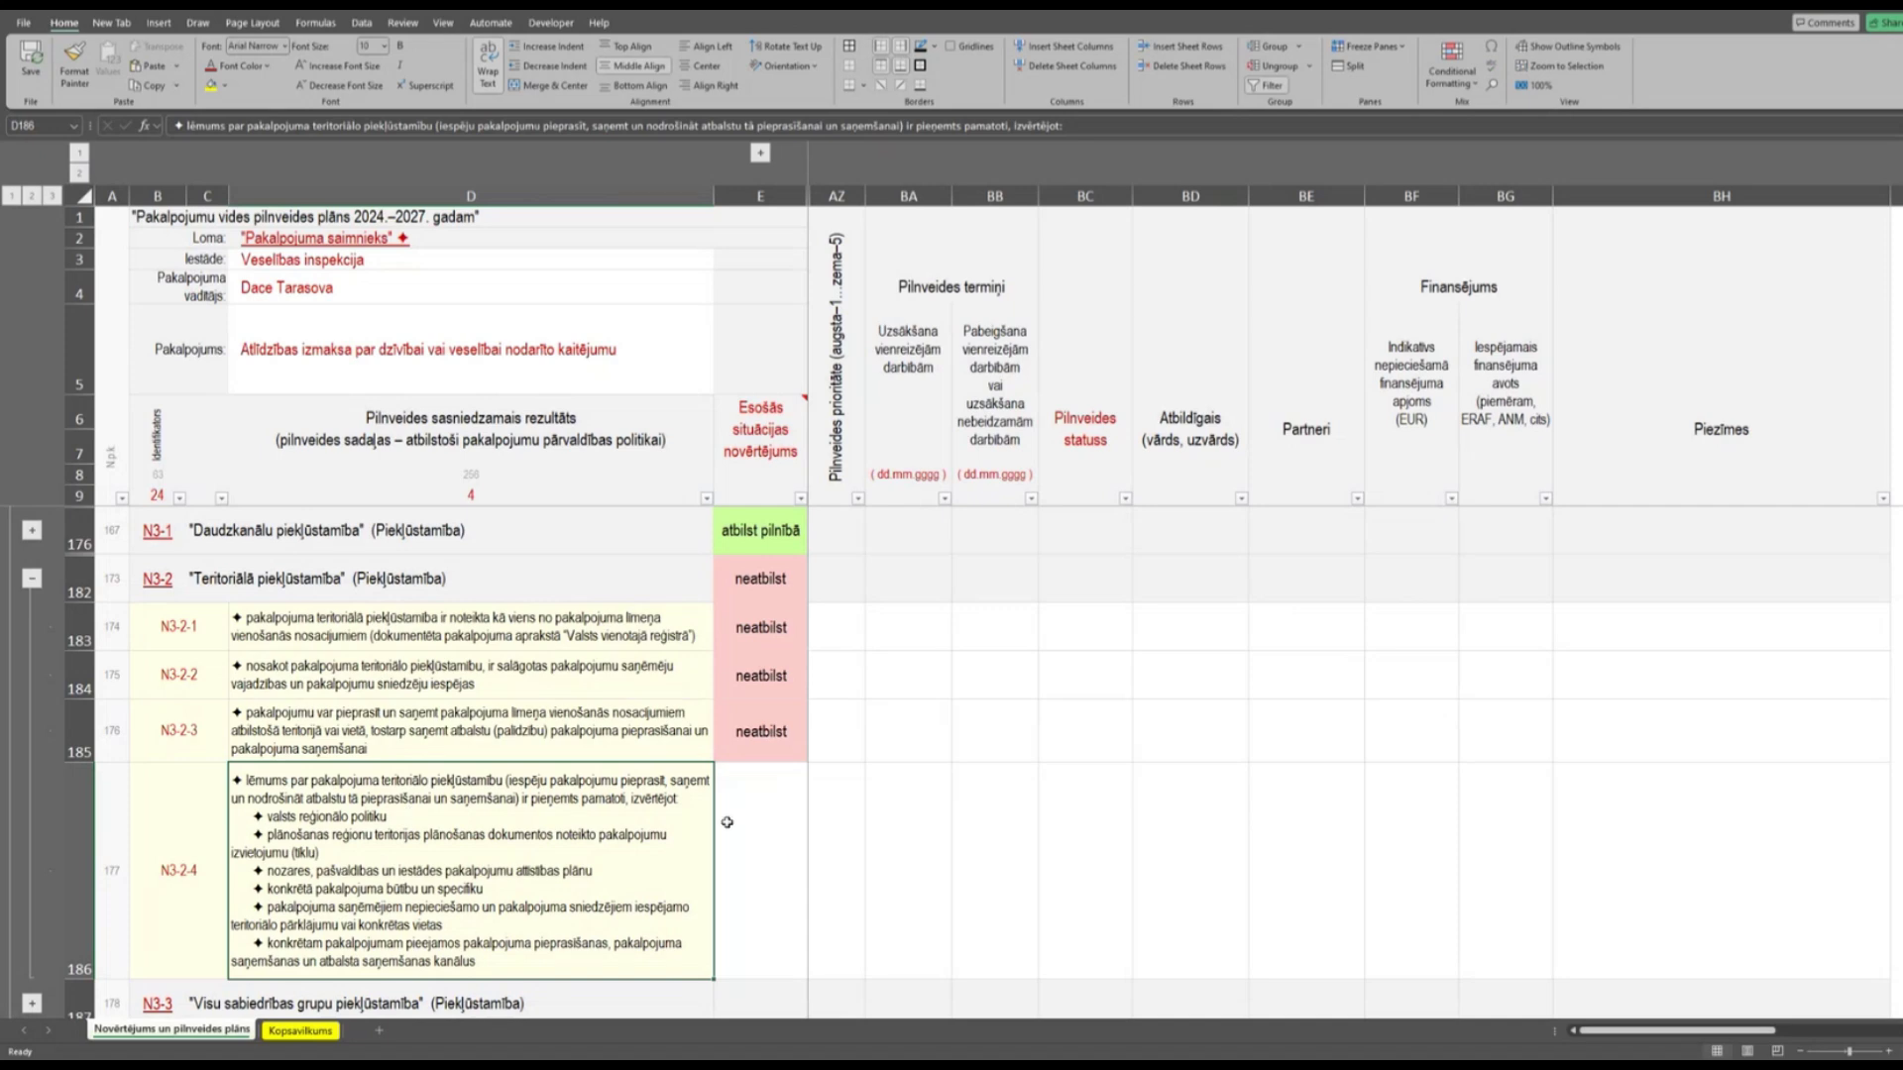
left_click(799, 902)
left_click(813, 972)
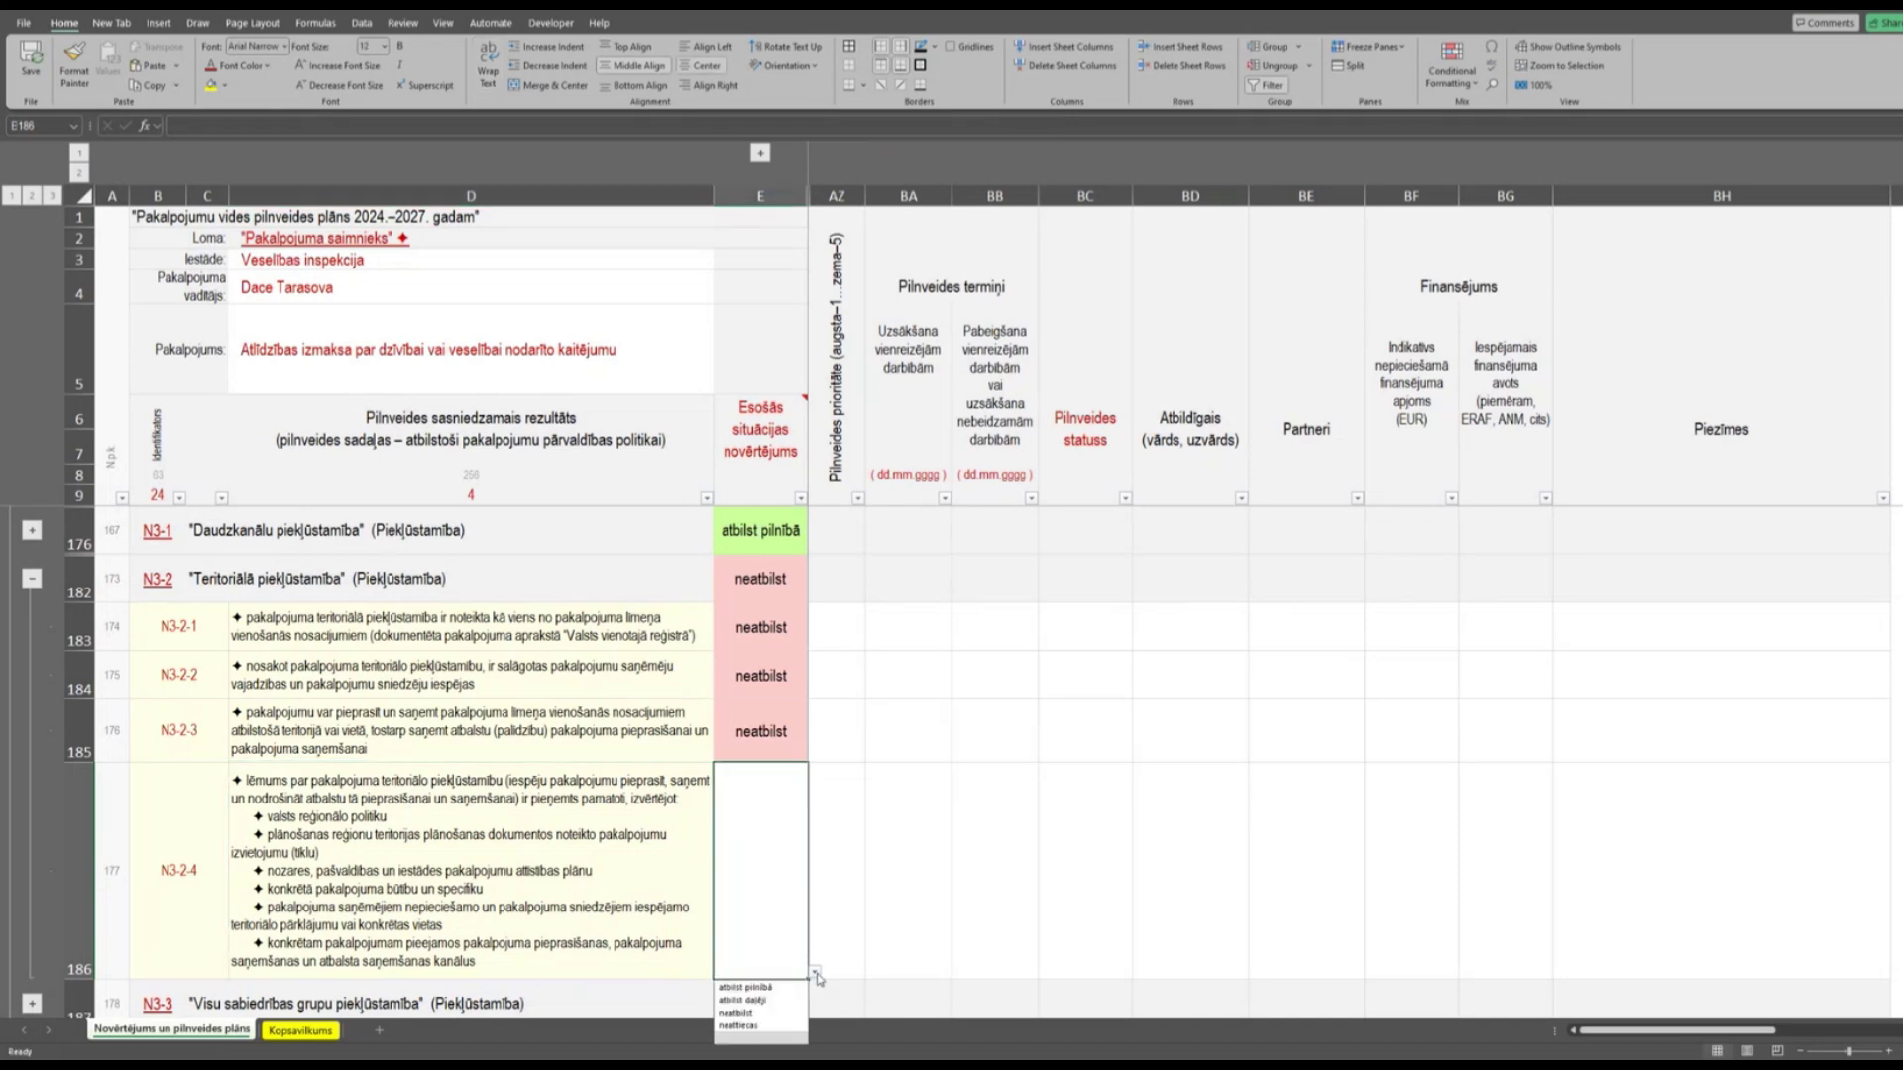
left_click(746, 1000)
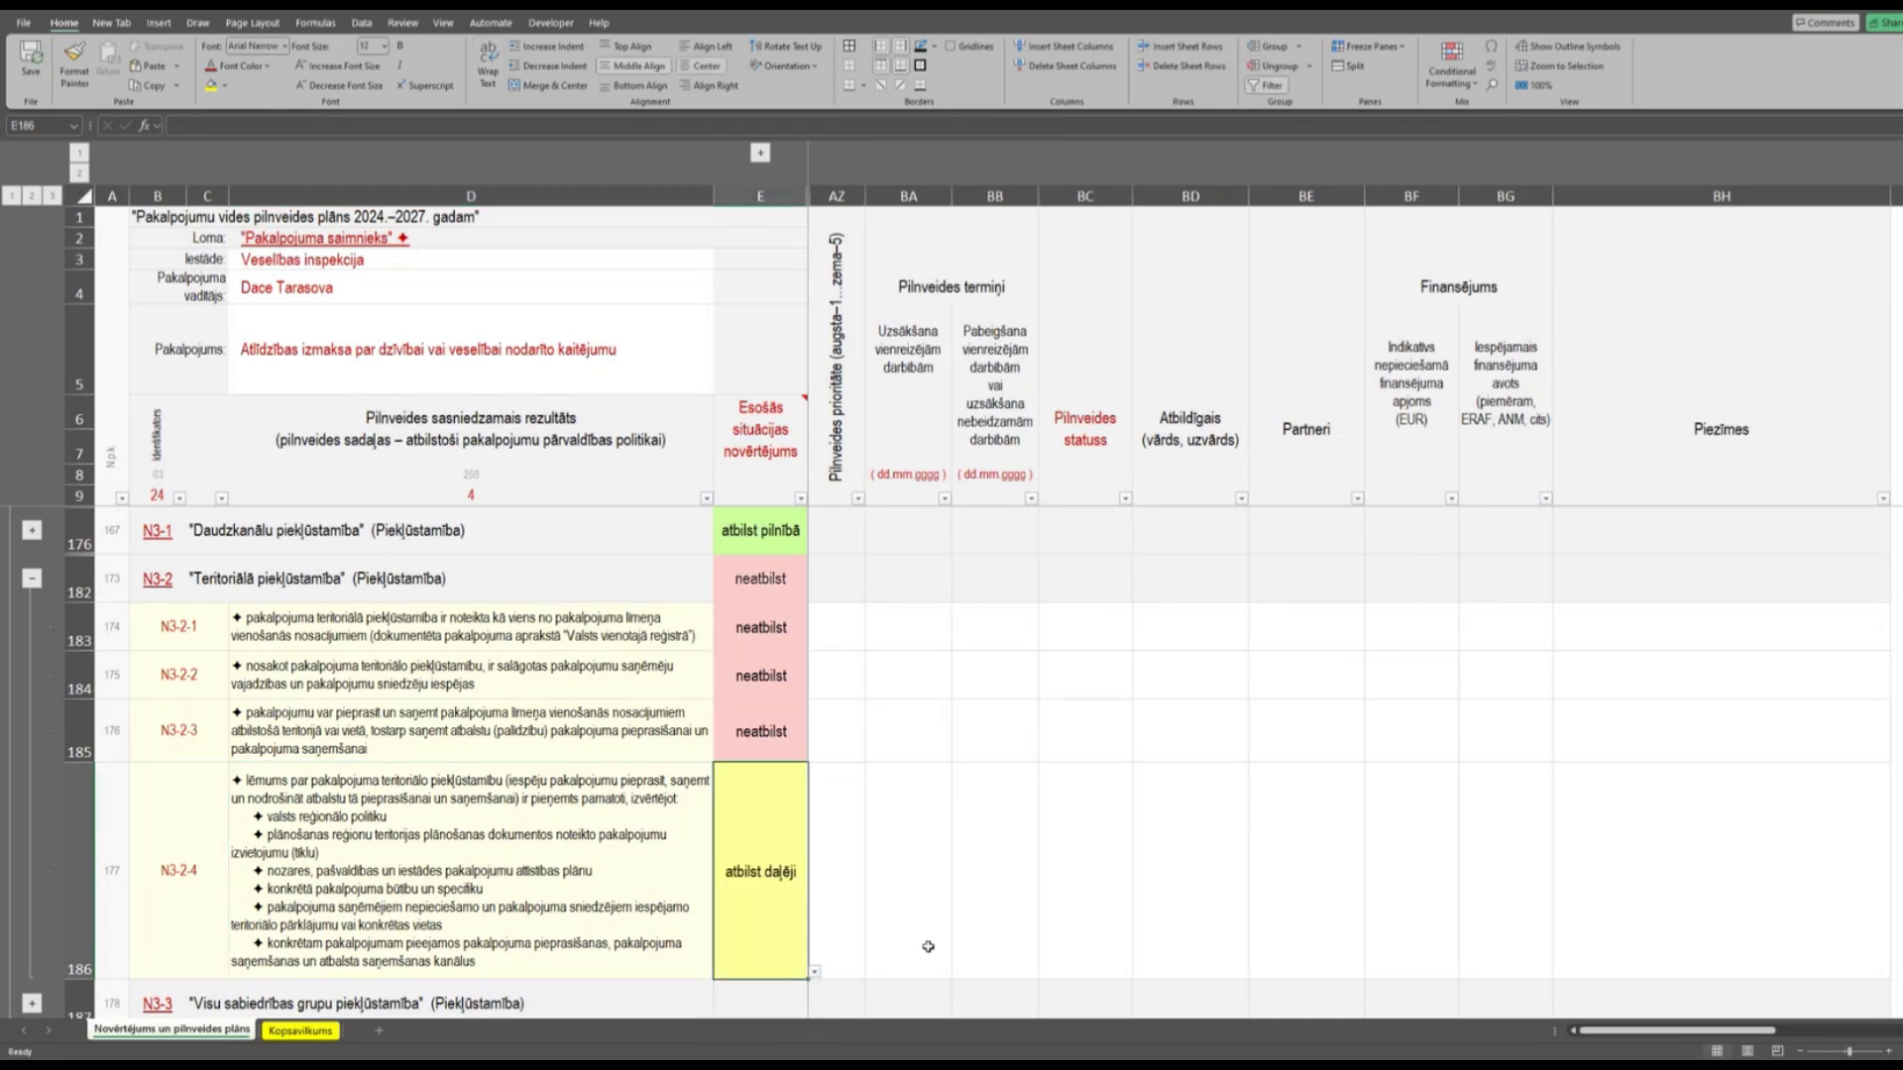
left_click(599, 865)
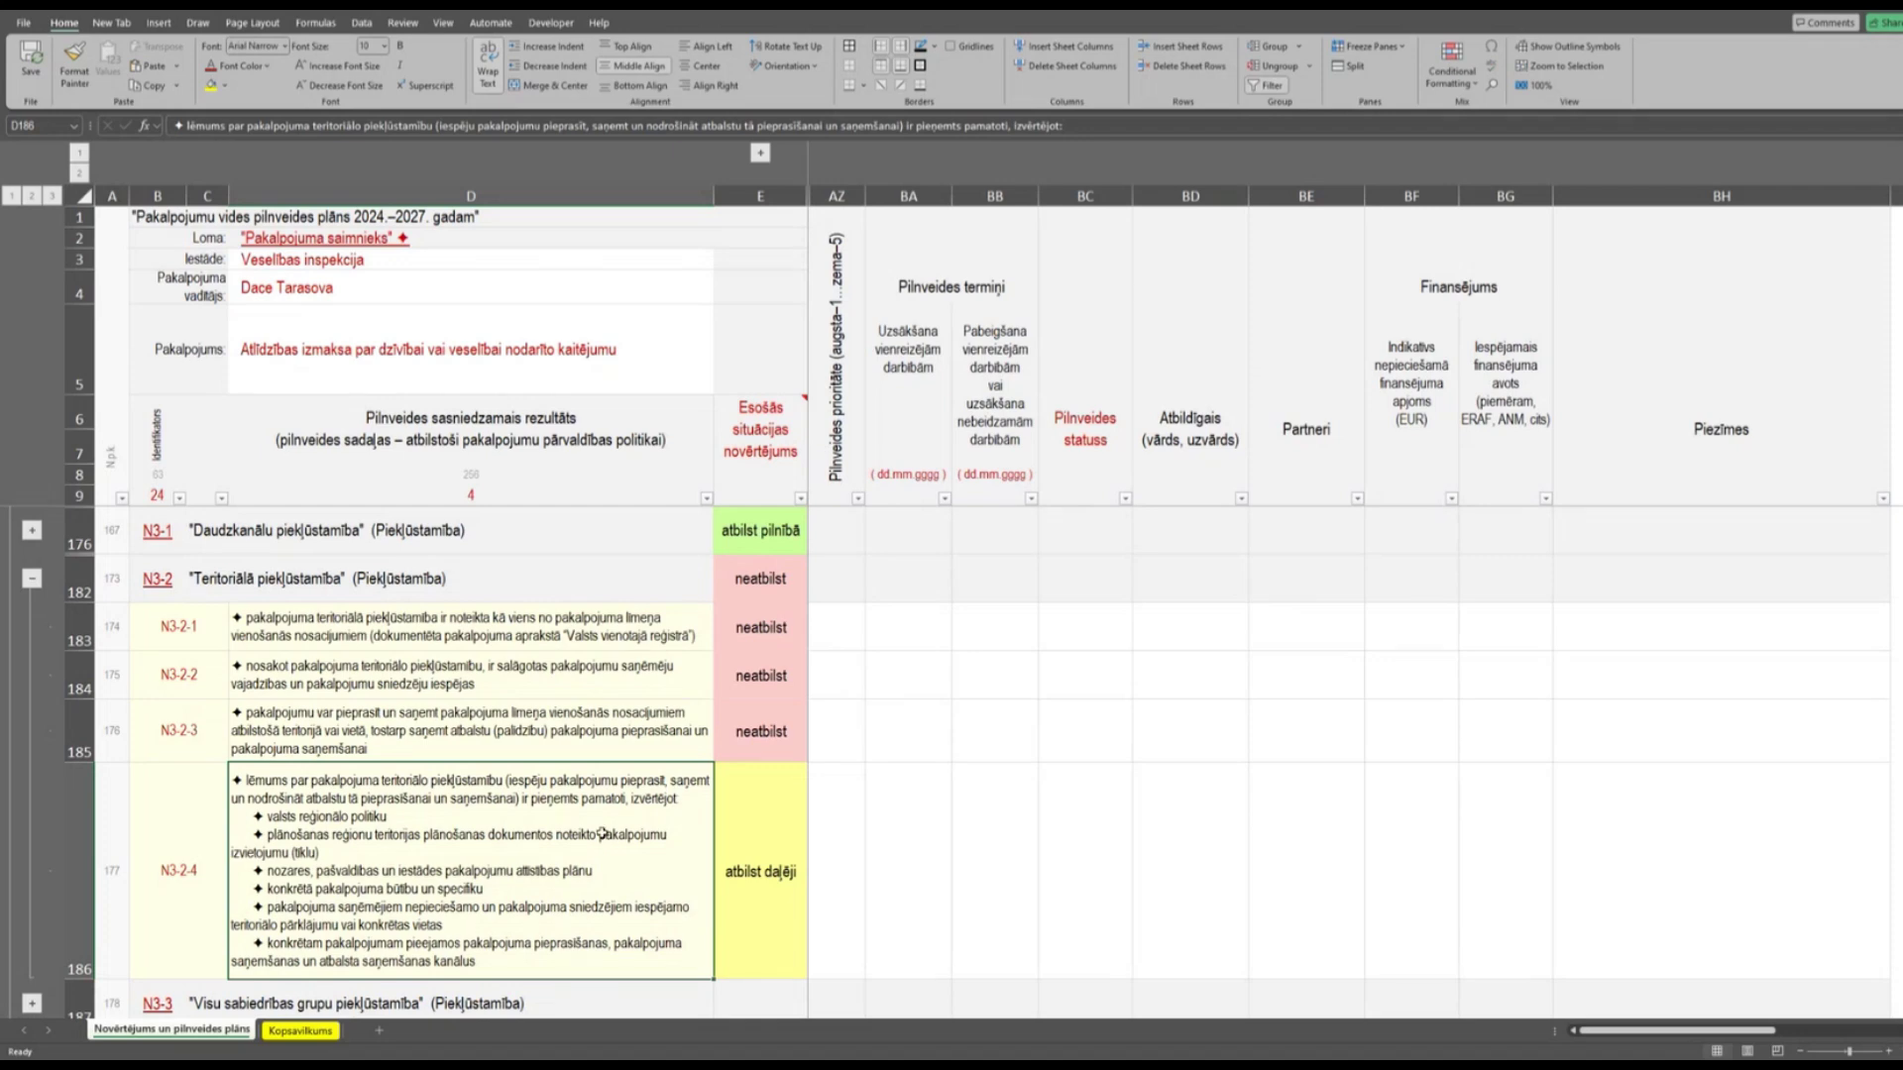
left_click(777, 866)
left_click(552, 862)
Collapse the N3-2 group, expand the N3-3 group and rate criterion N3-3-1 on people with low income as "atbilst pilnībā".
left_click(32, 578)
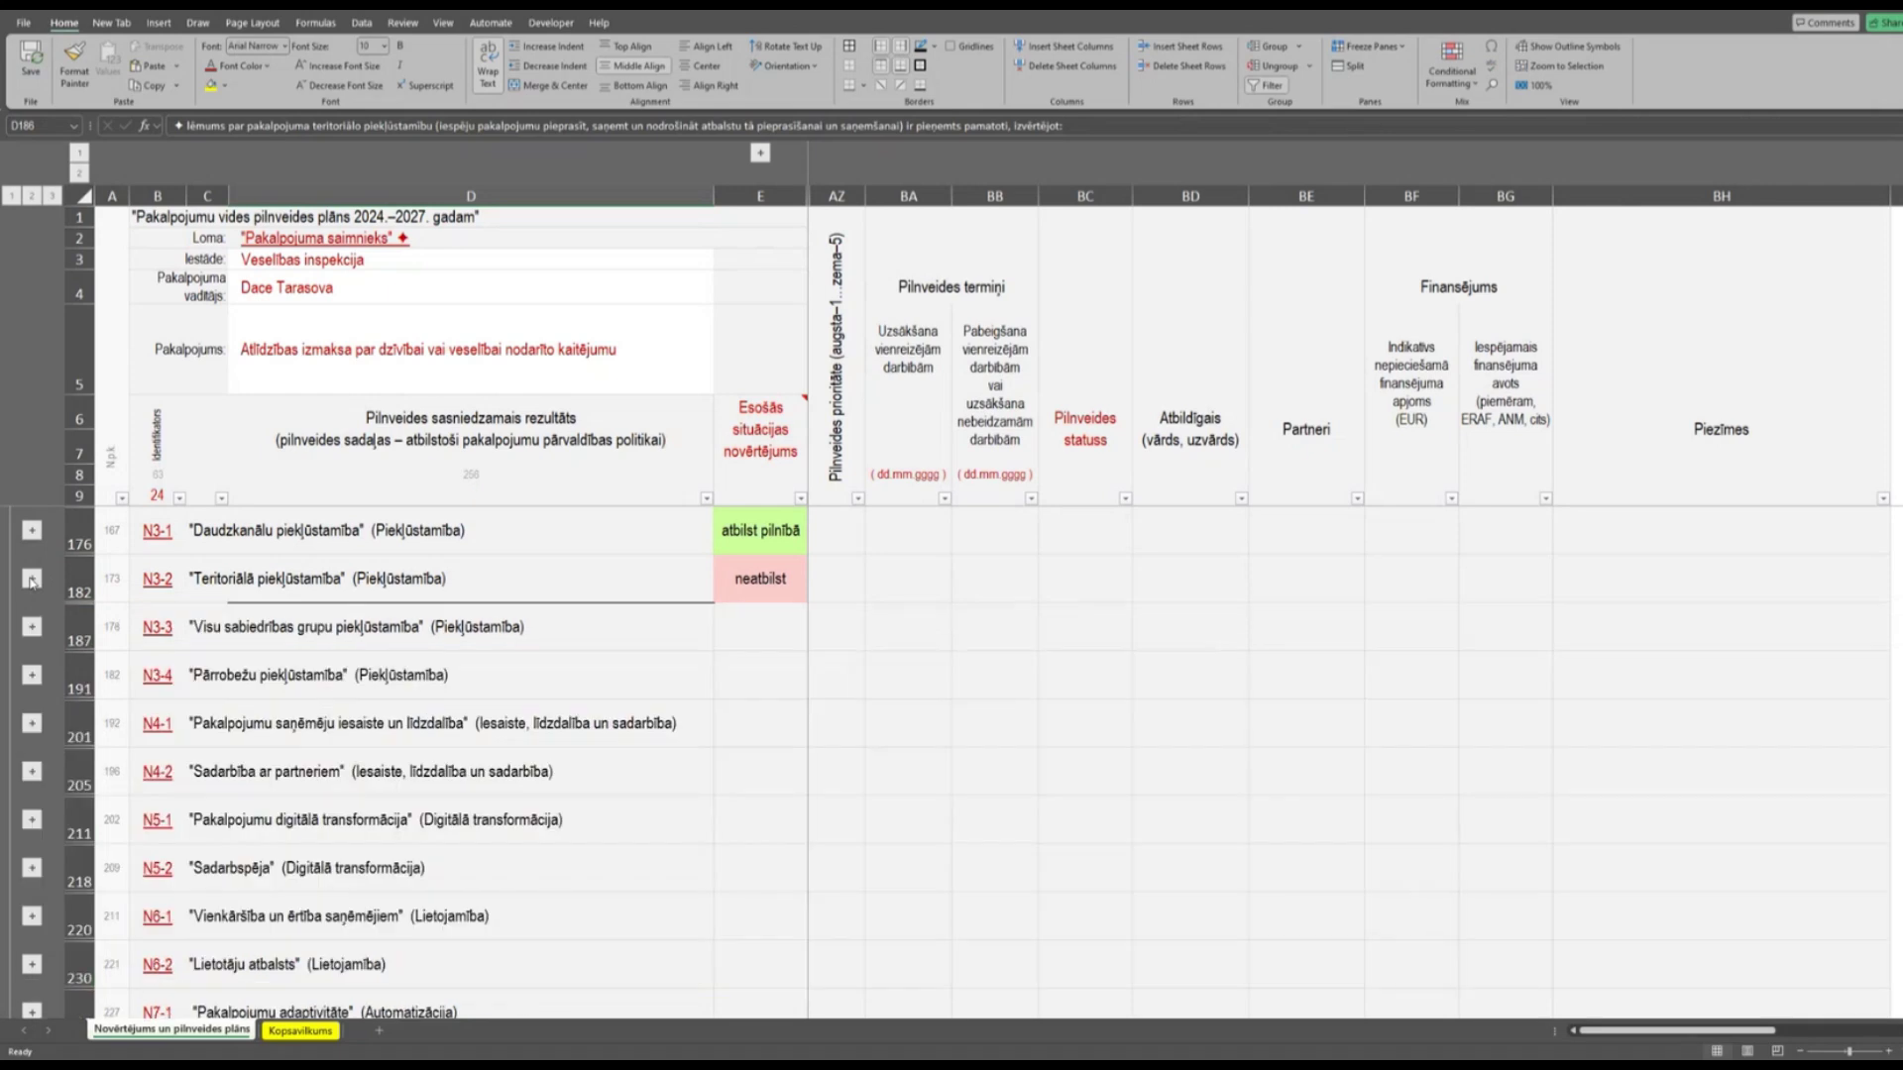
left_click(32, 626)
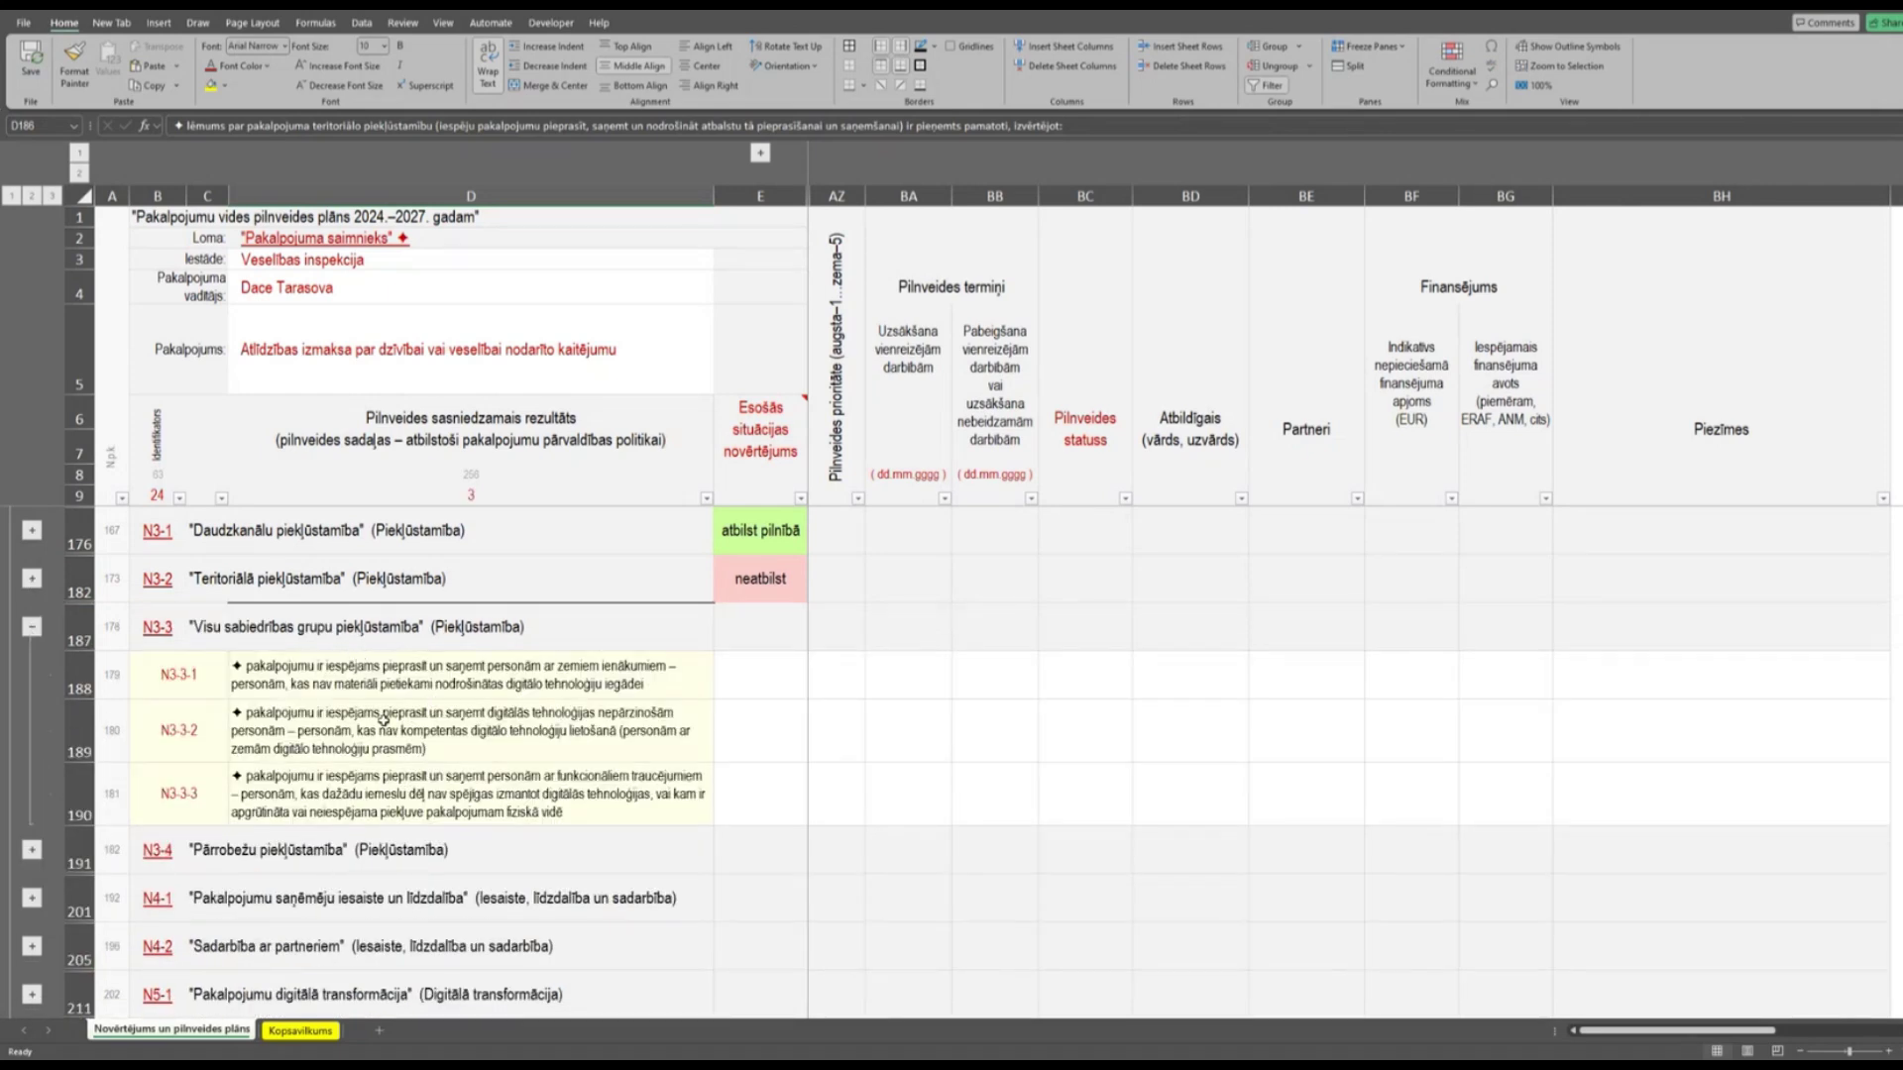
left_click(464, 674)
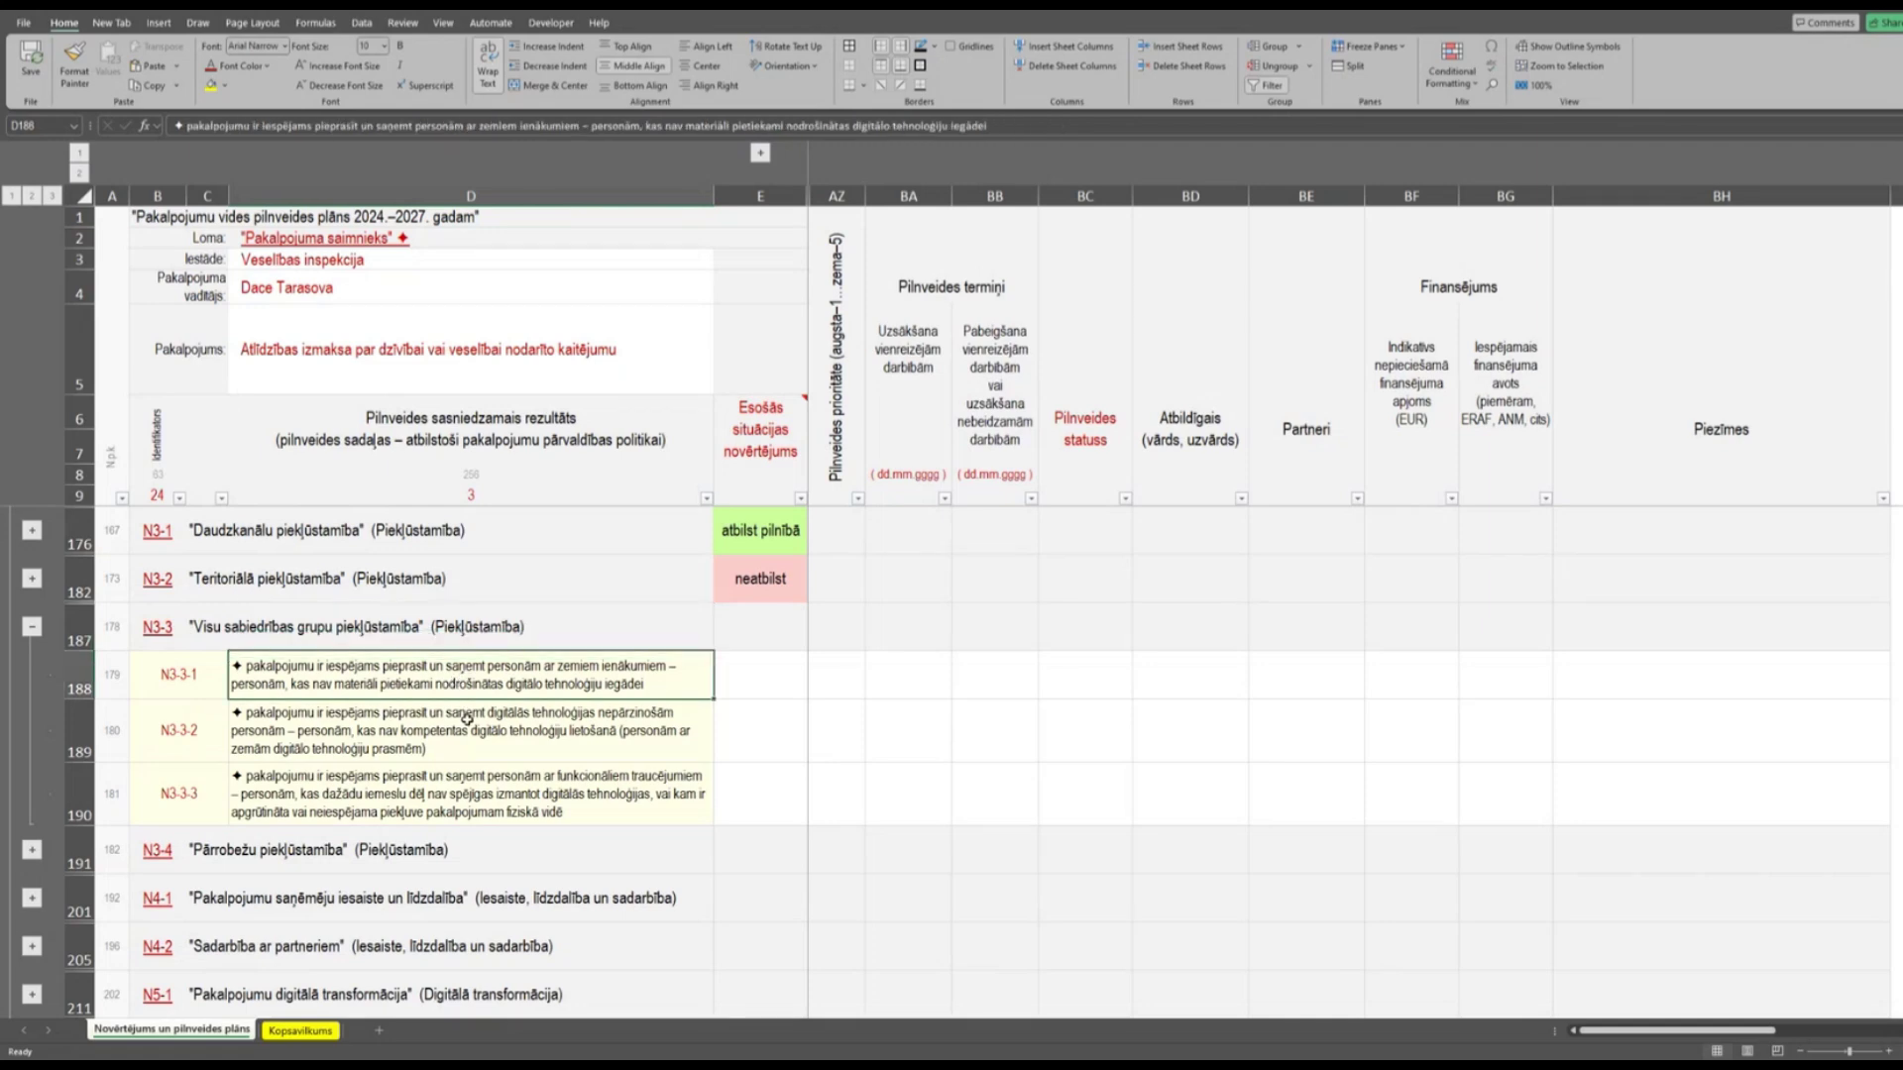
left_click(773, 684)
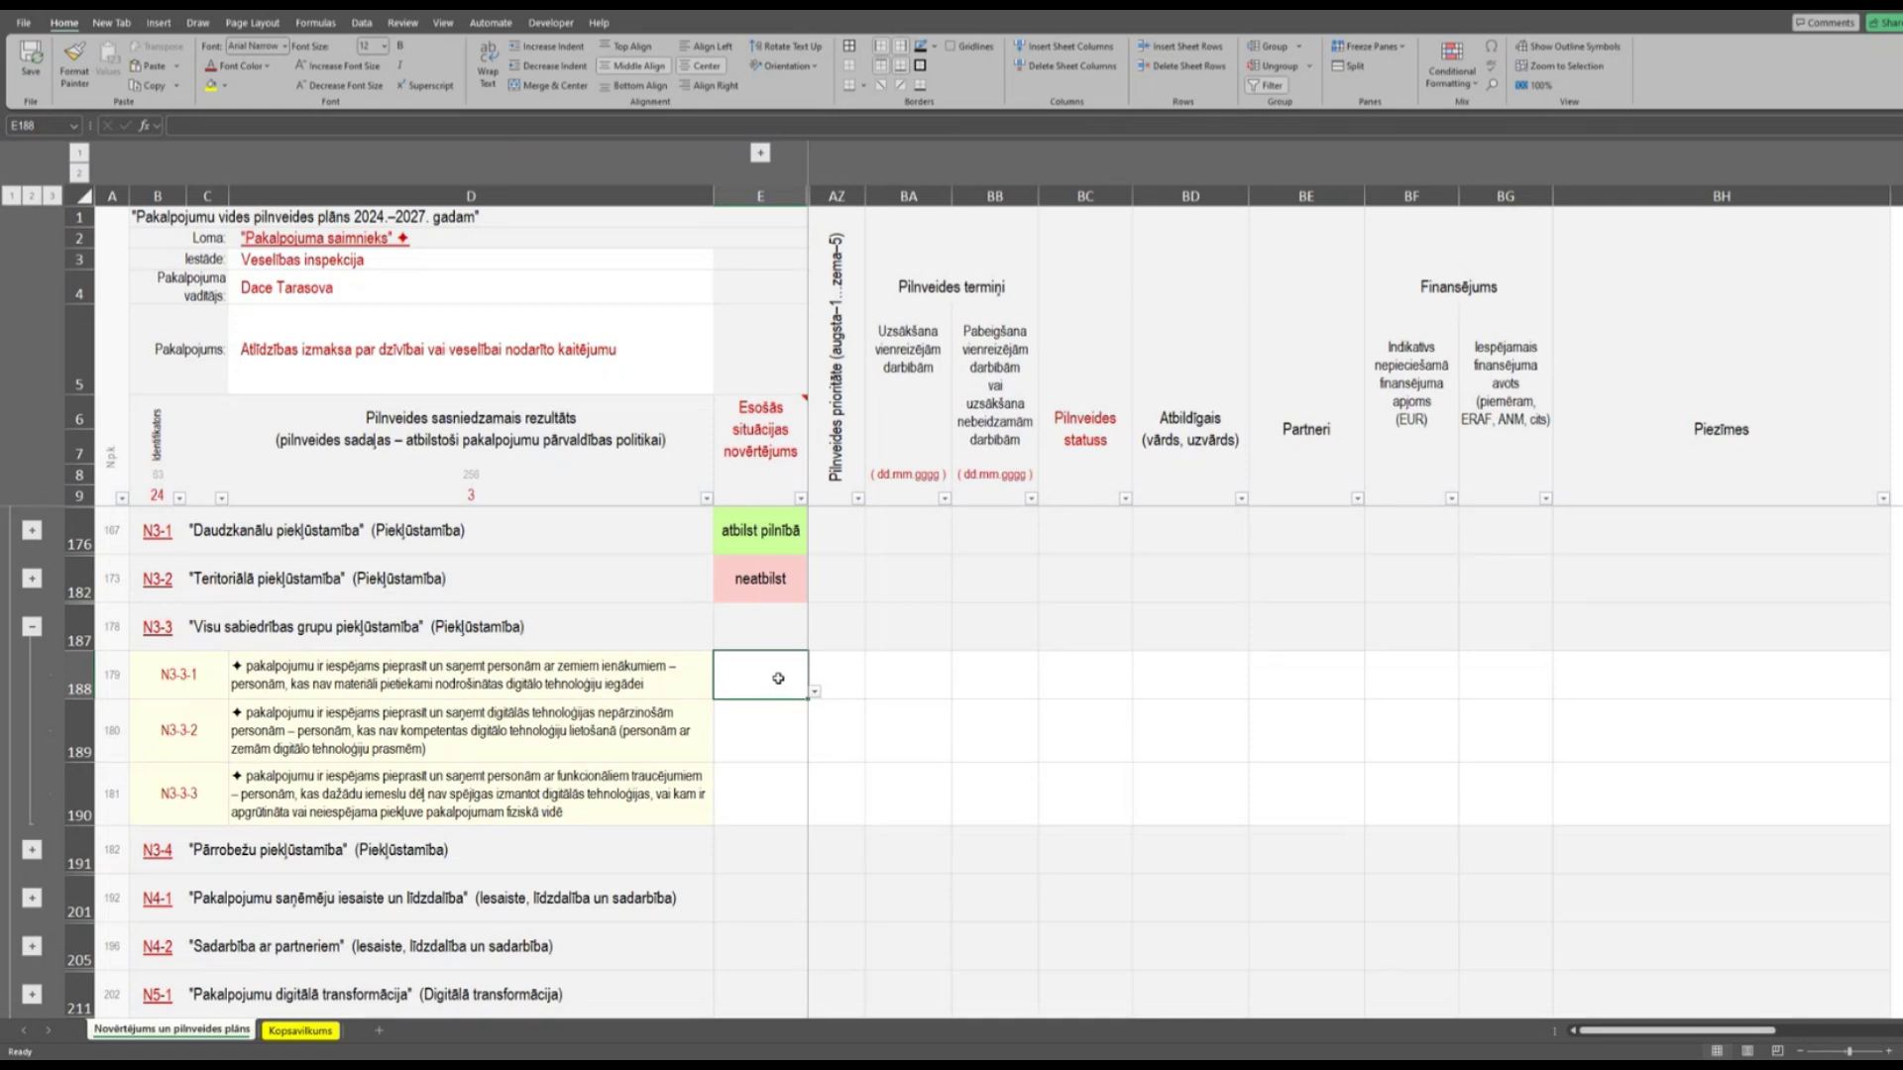
type("atbilst pilnībā")
Rate criteria N3-3-2 on people with low digital skills and N3-3-3 on people with functional impairments as "atbilst pilnībā".
left_click(691, 751)
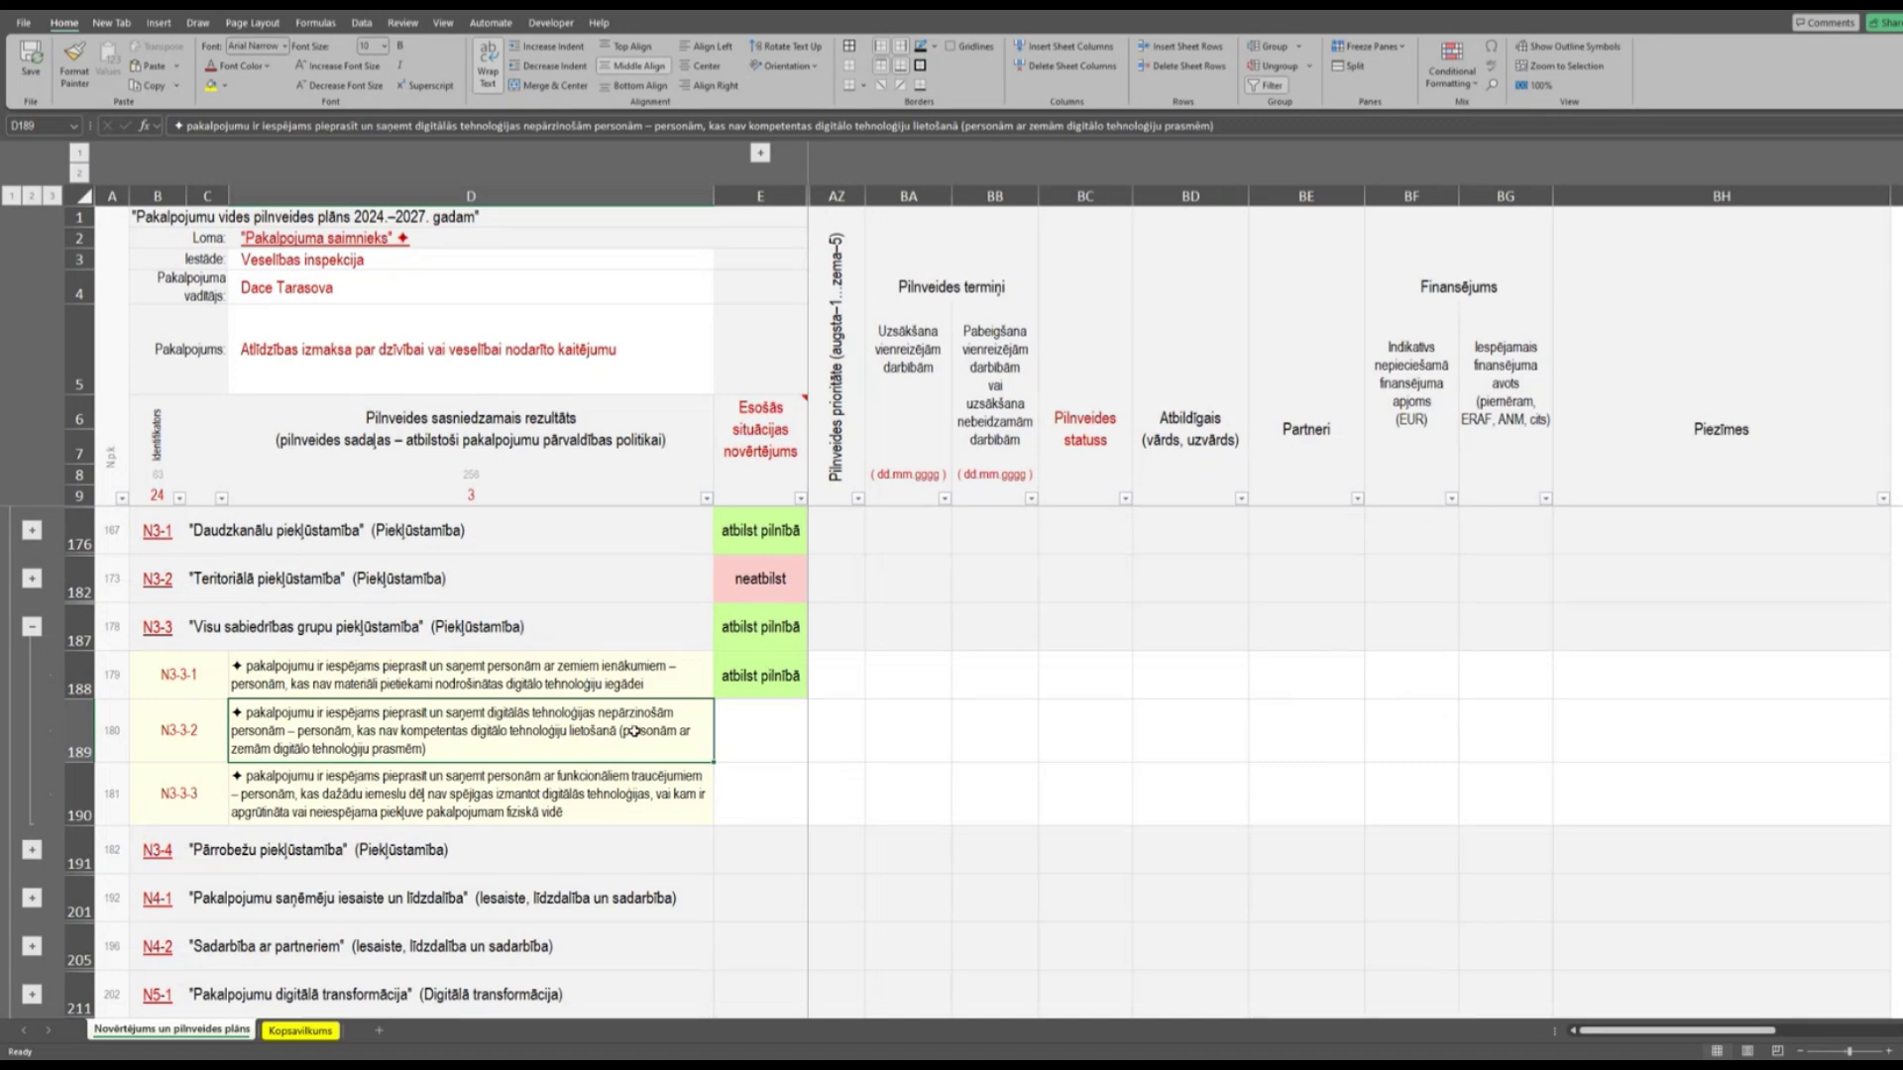
left_click(733, 709)
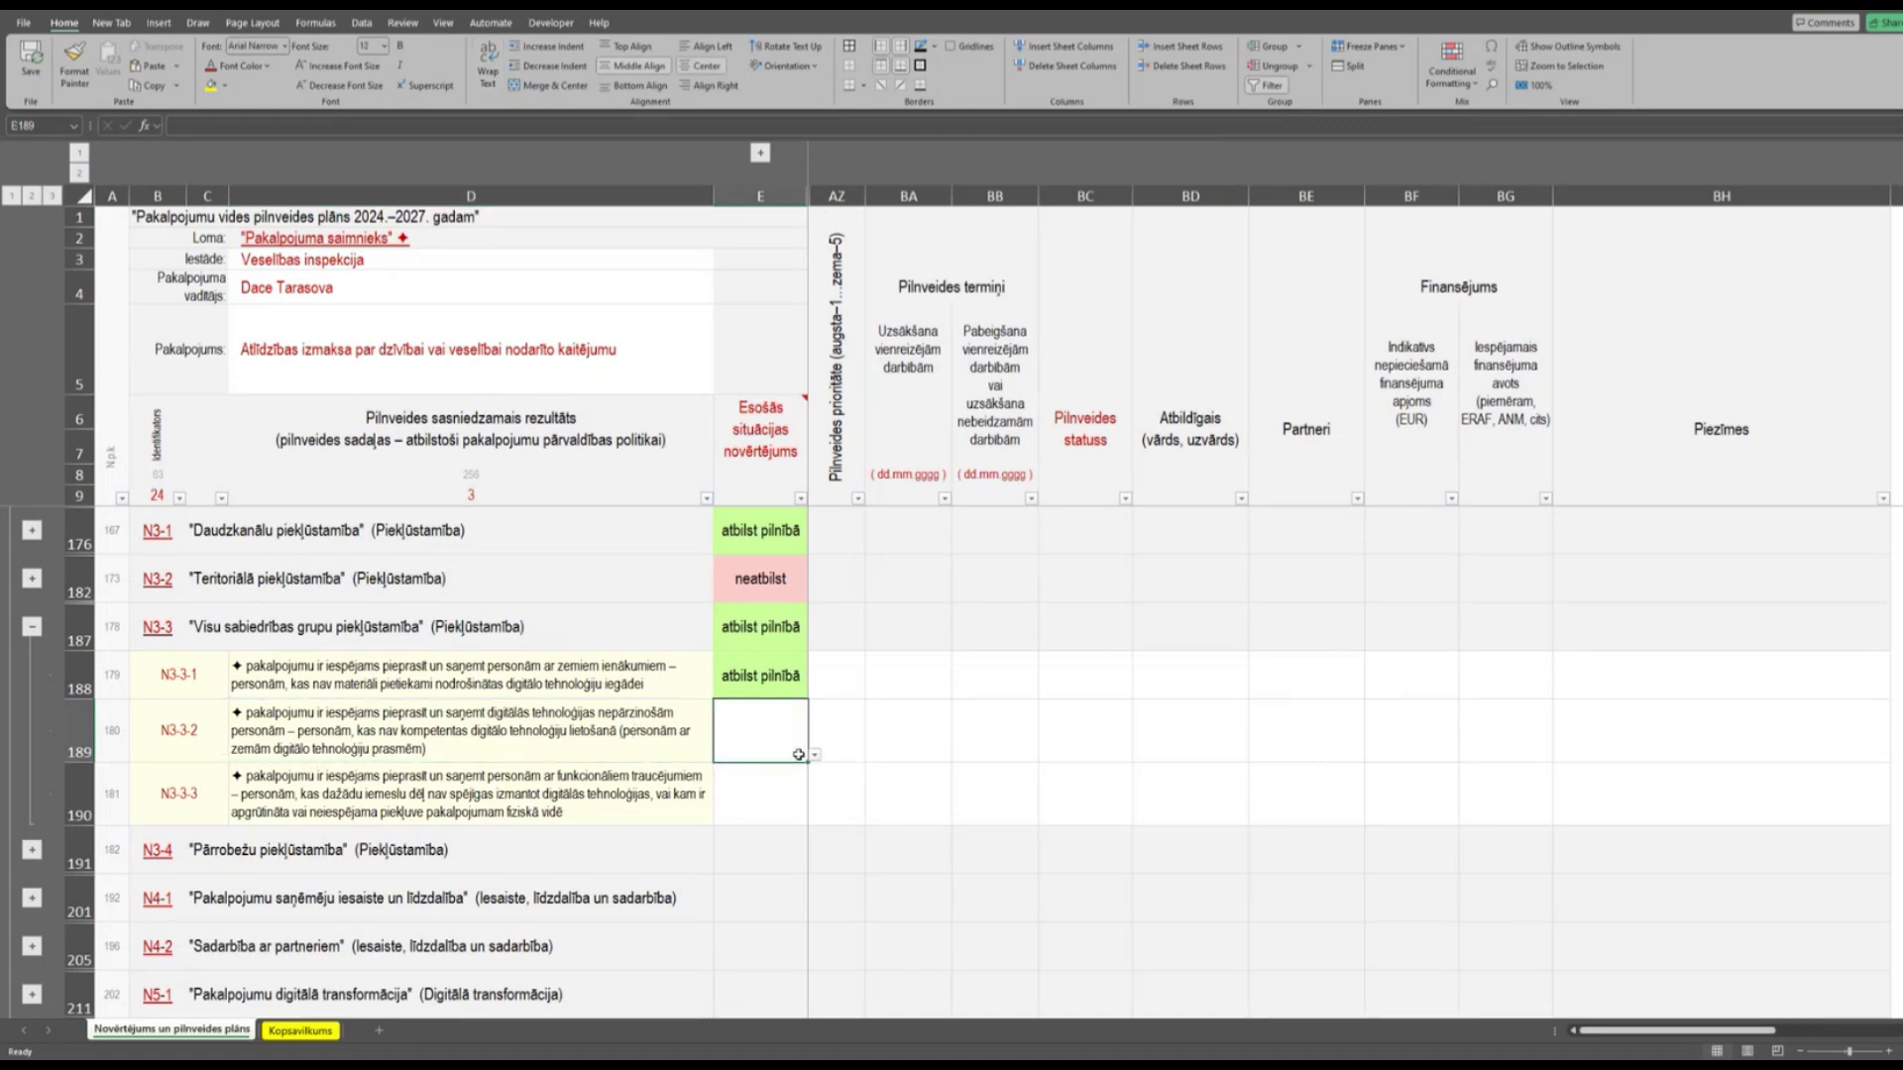
left_click(815, 758)
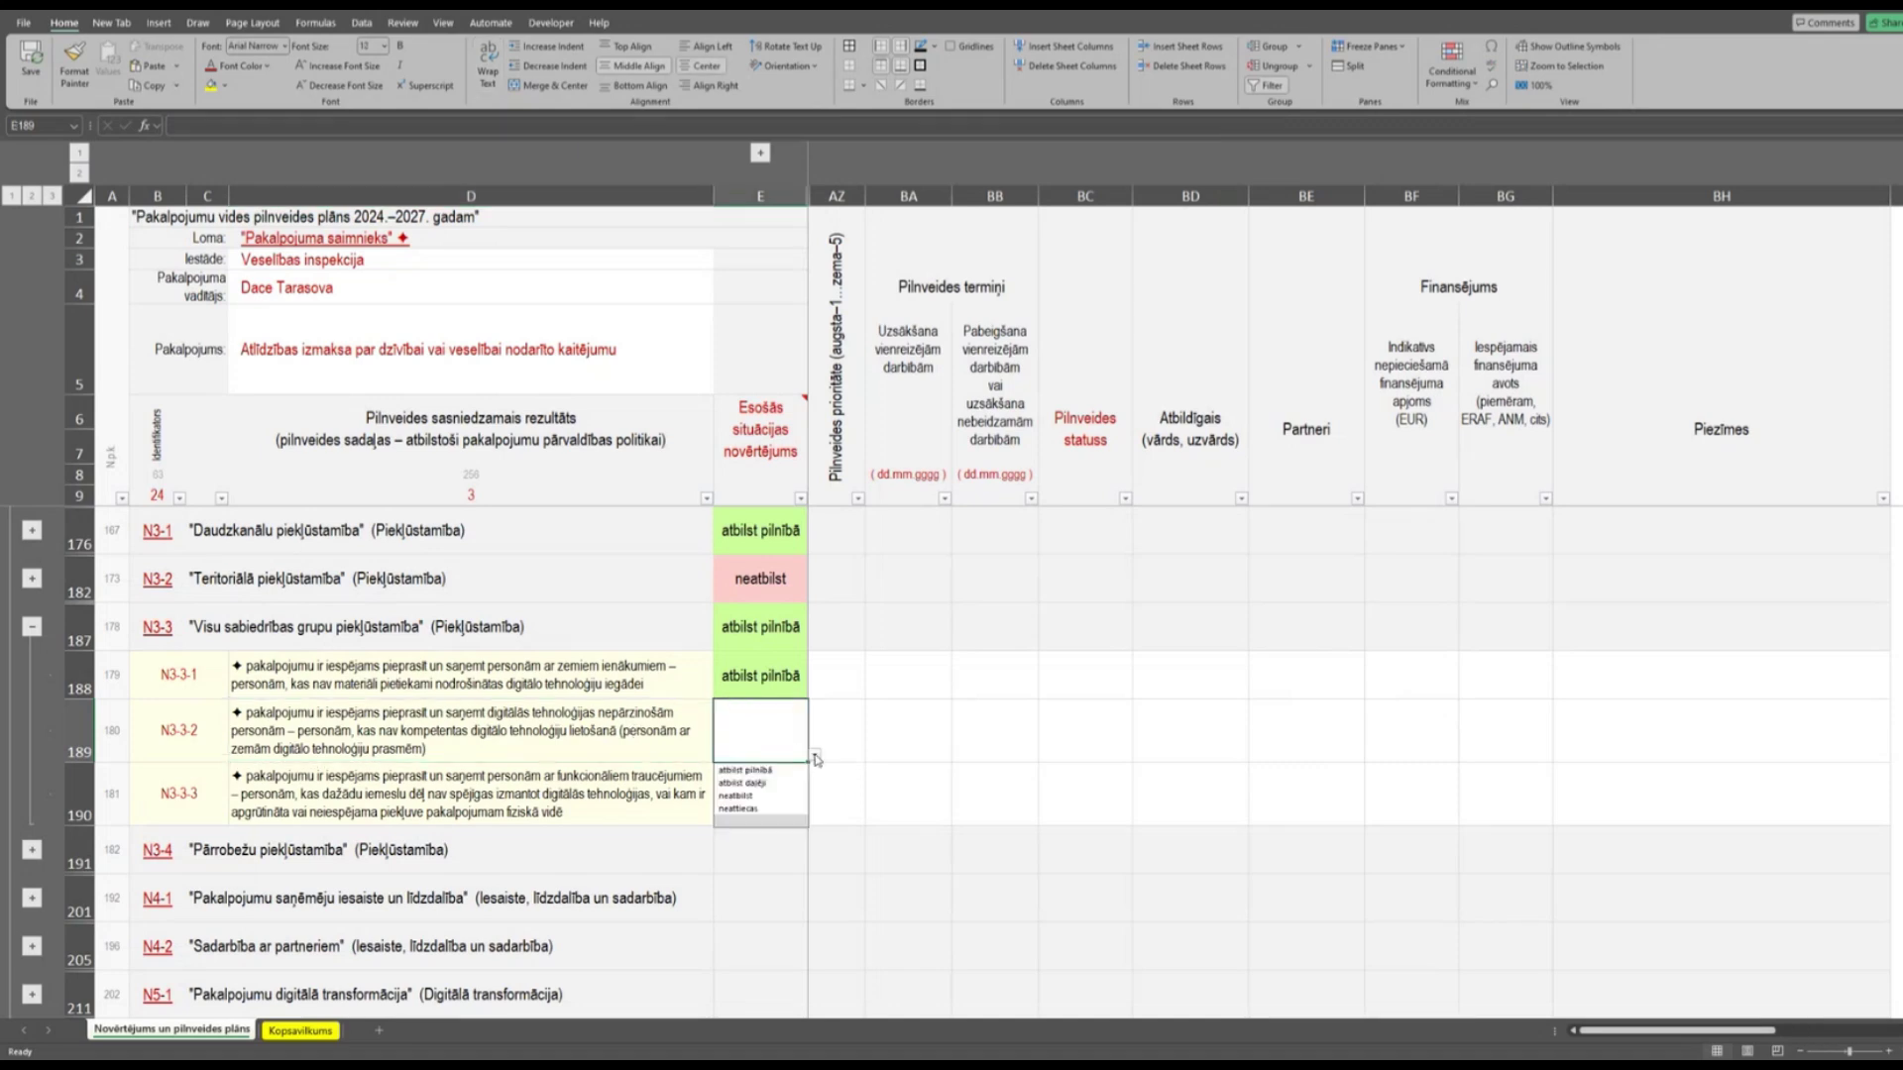
left_click(745, 770)
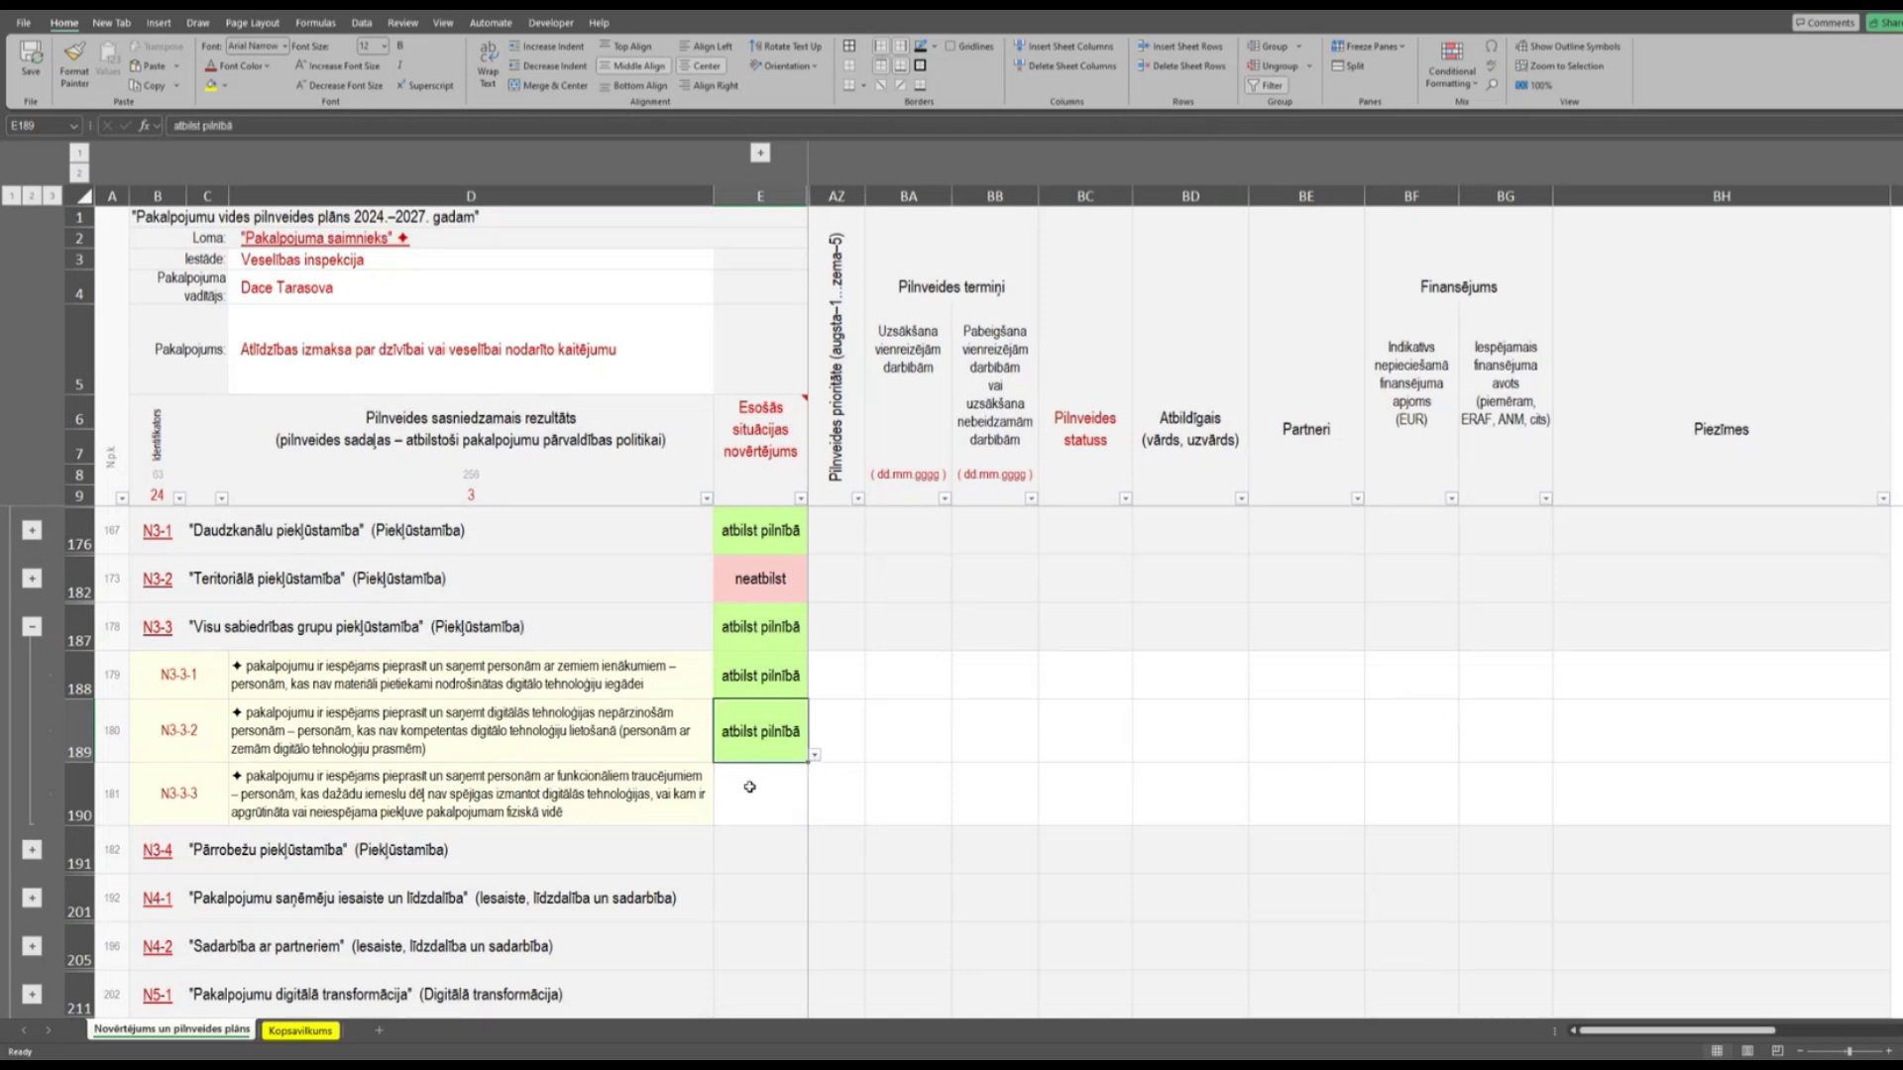
left_click(751, 789)
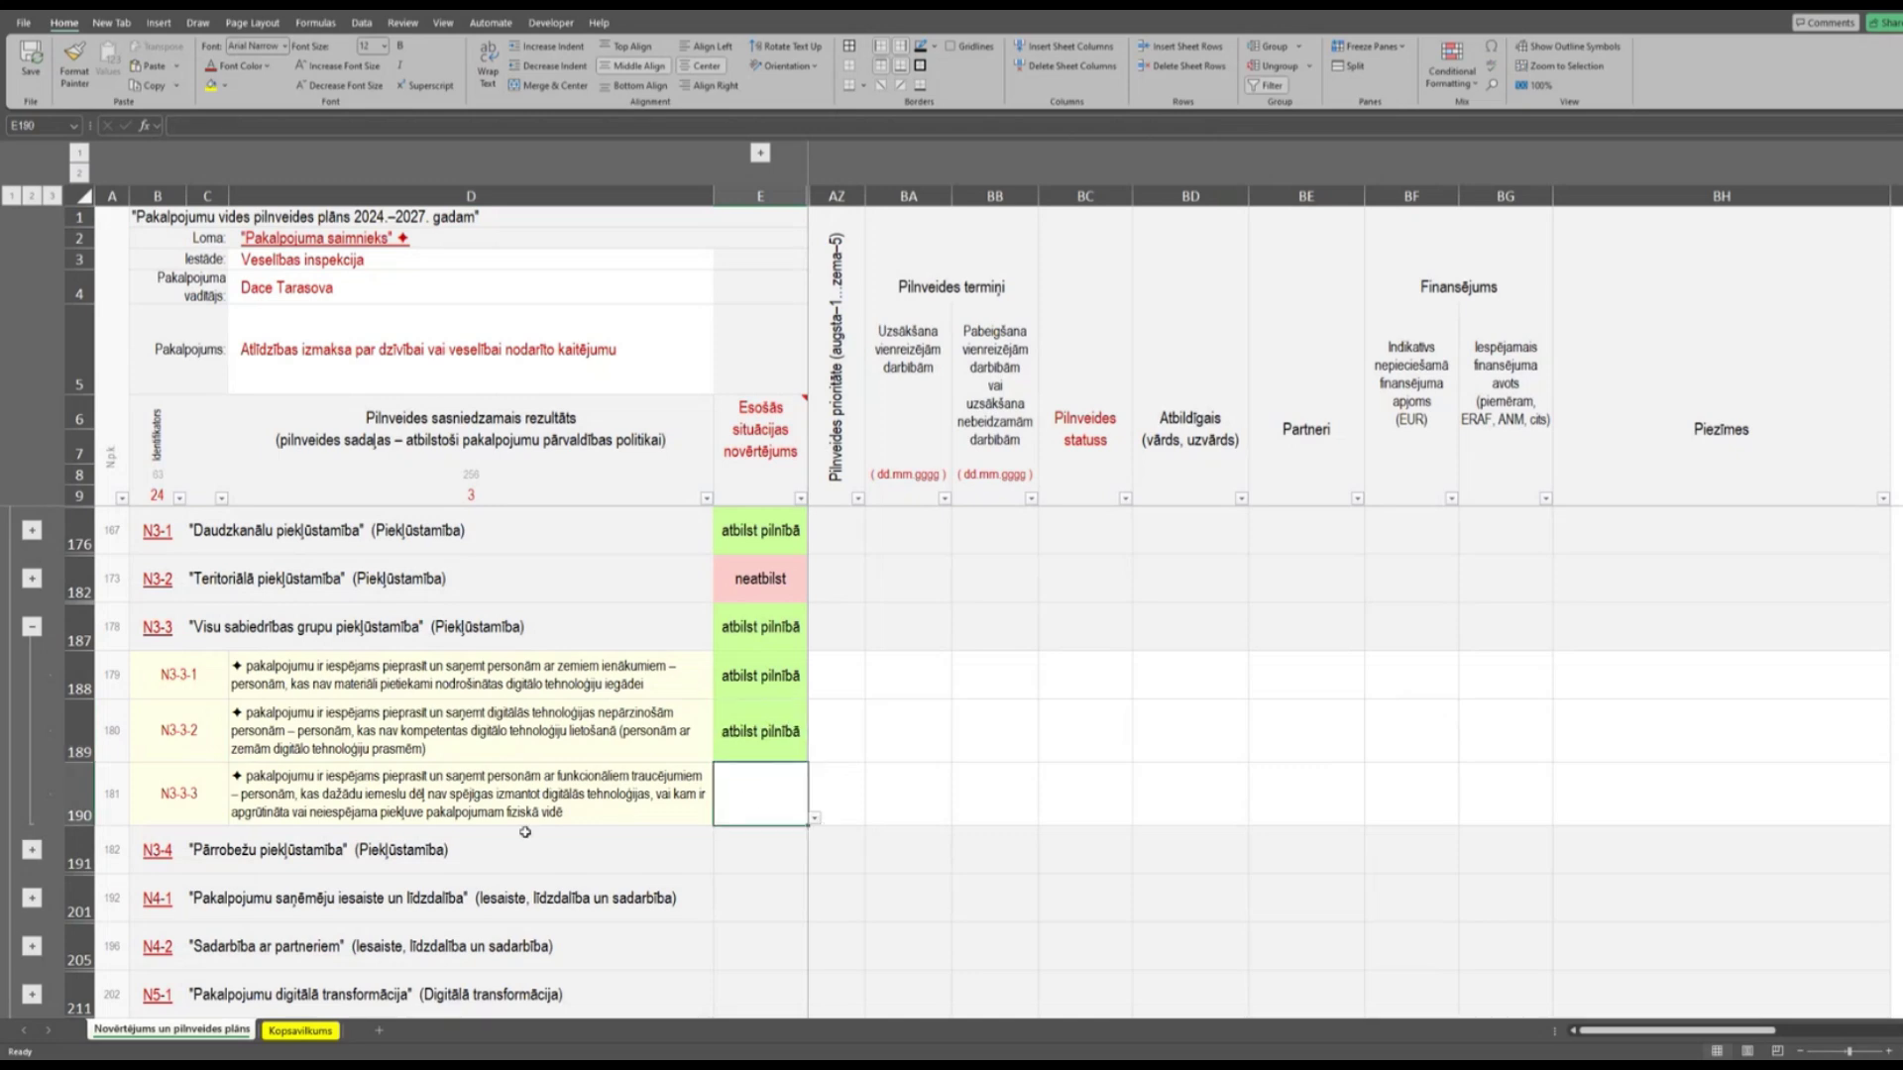
left_click(815, 822)
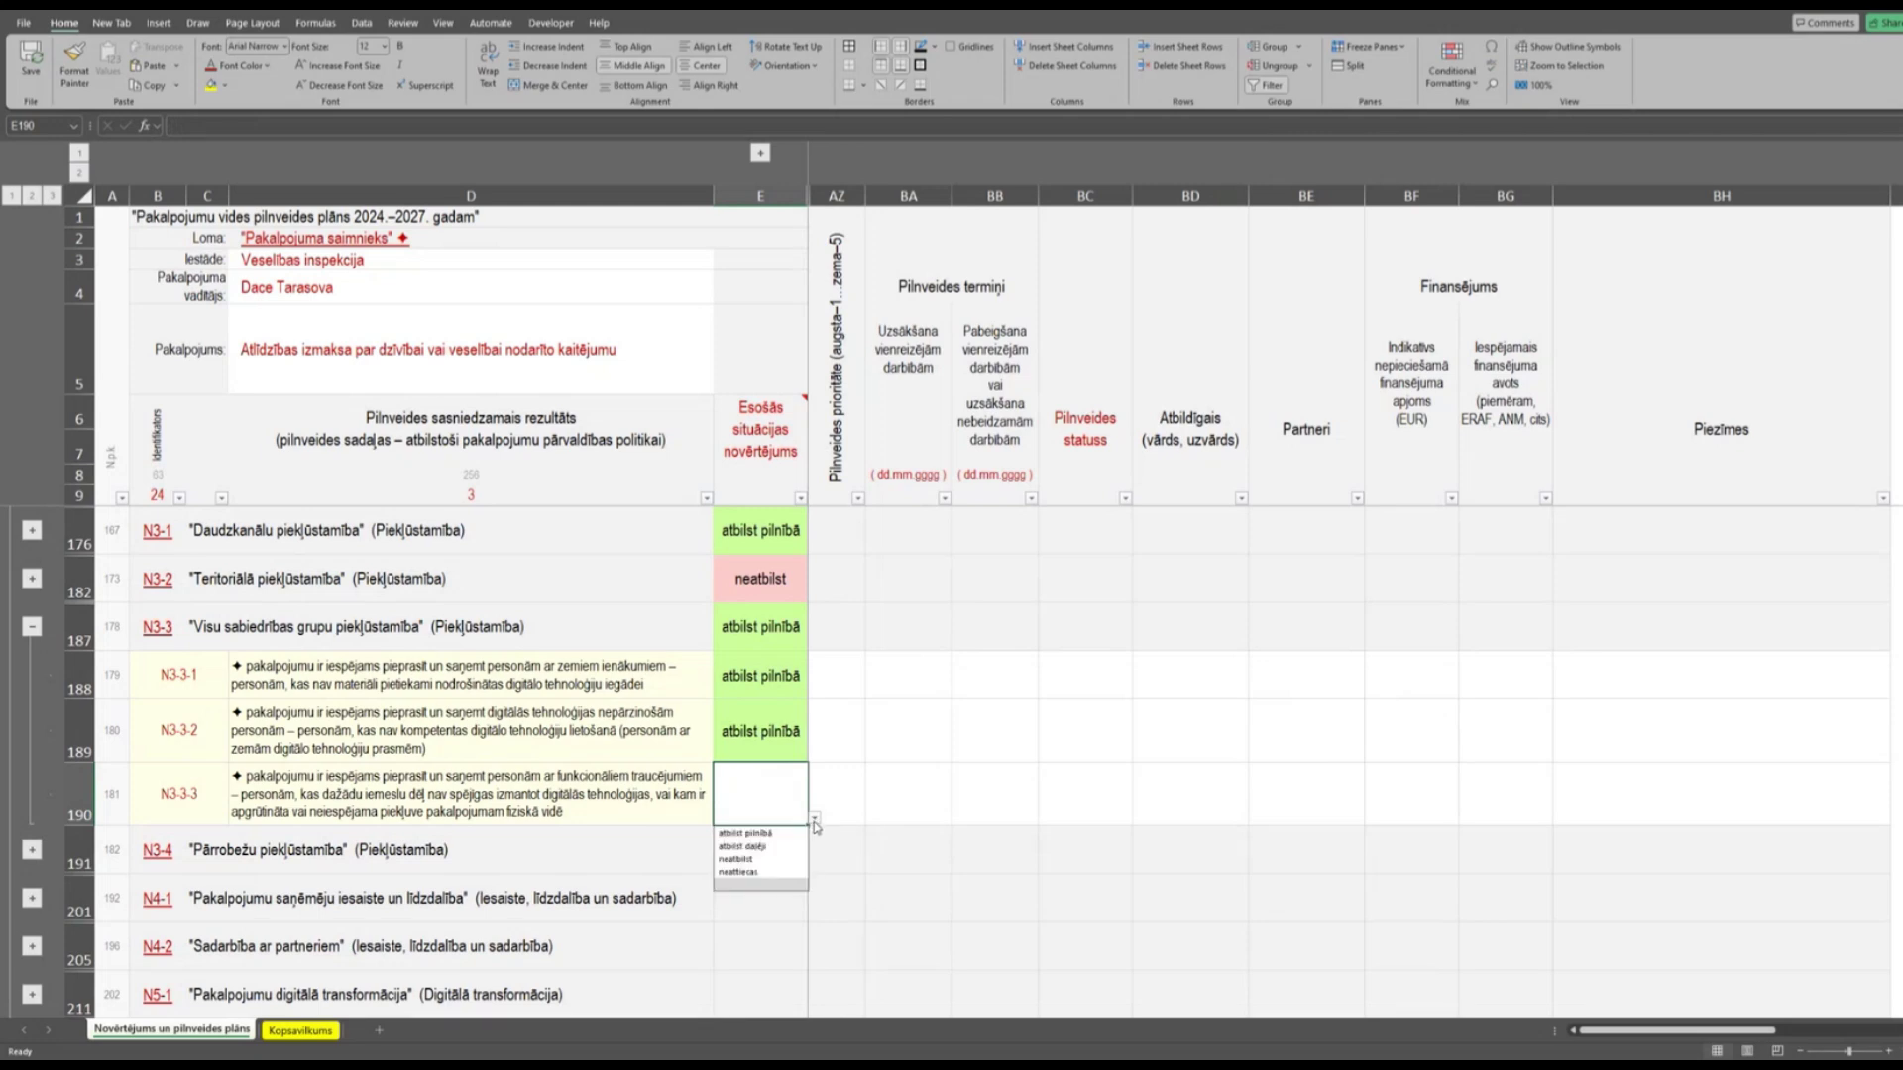
left_click(744, 834)
left_click(671, 741)
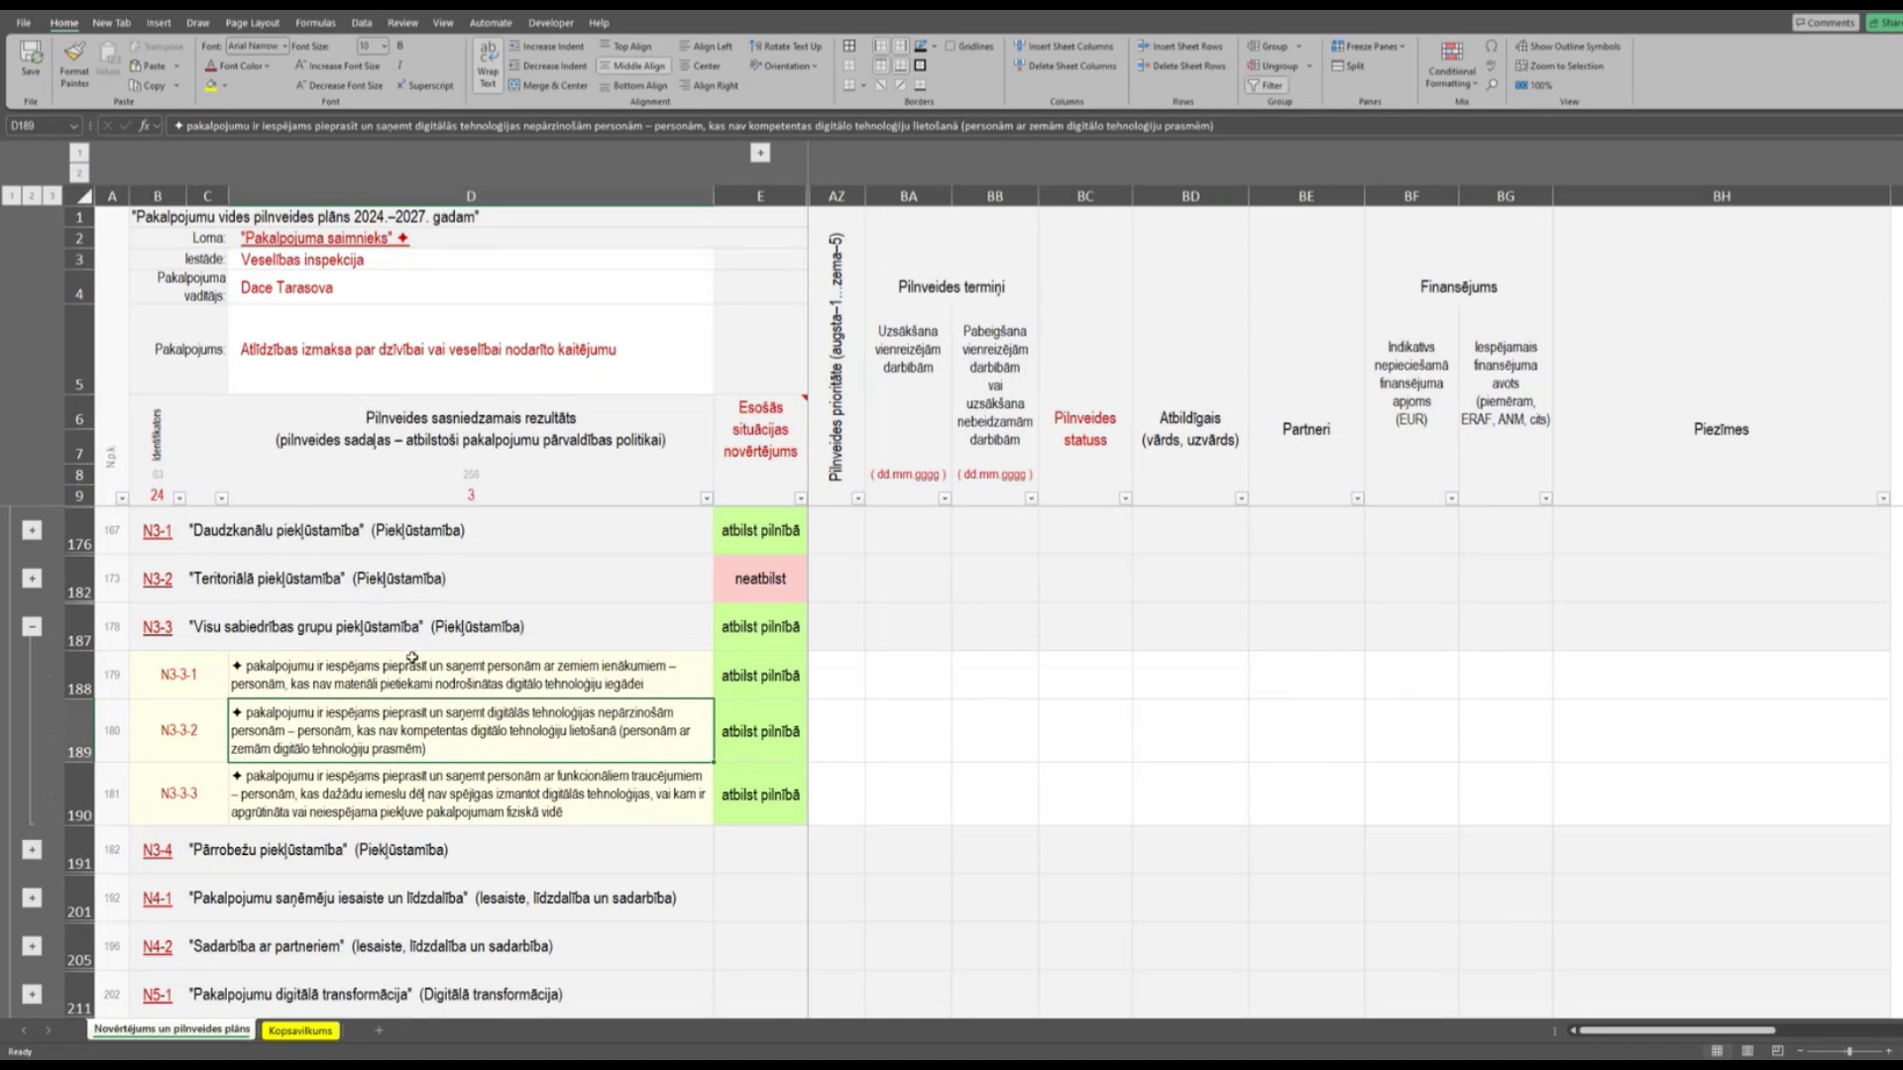
Collapse the N3-3 criteria group and expand the N3-4 group on cross-border accessibility from its first criterion.
left_click(32, 627)
left_click(31, 675)
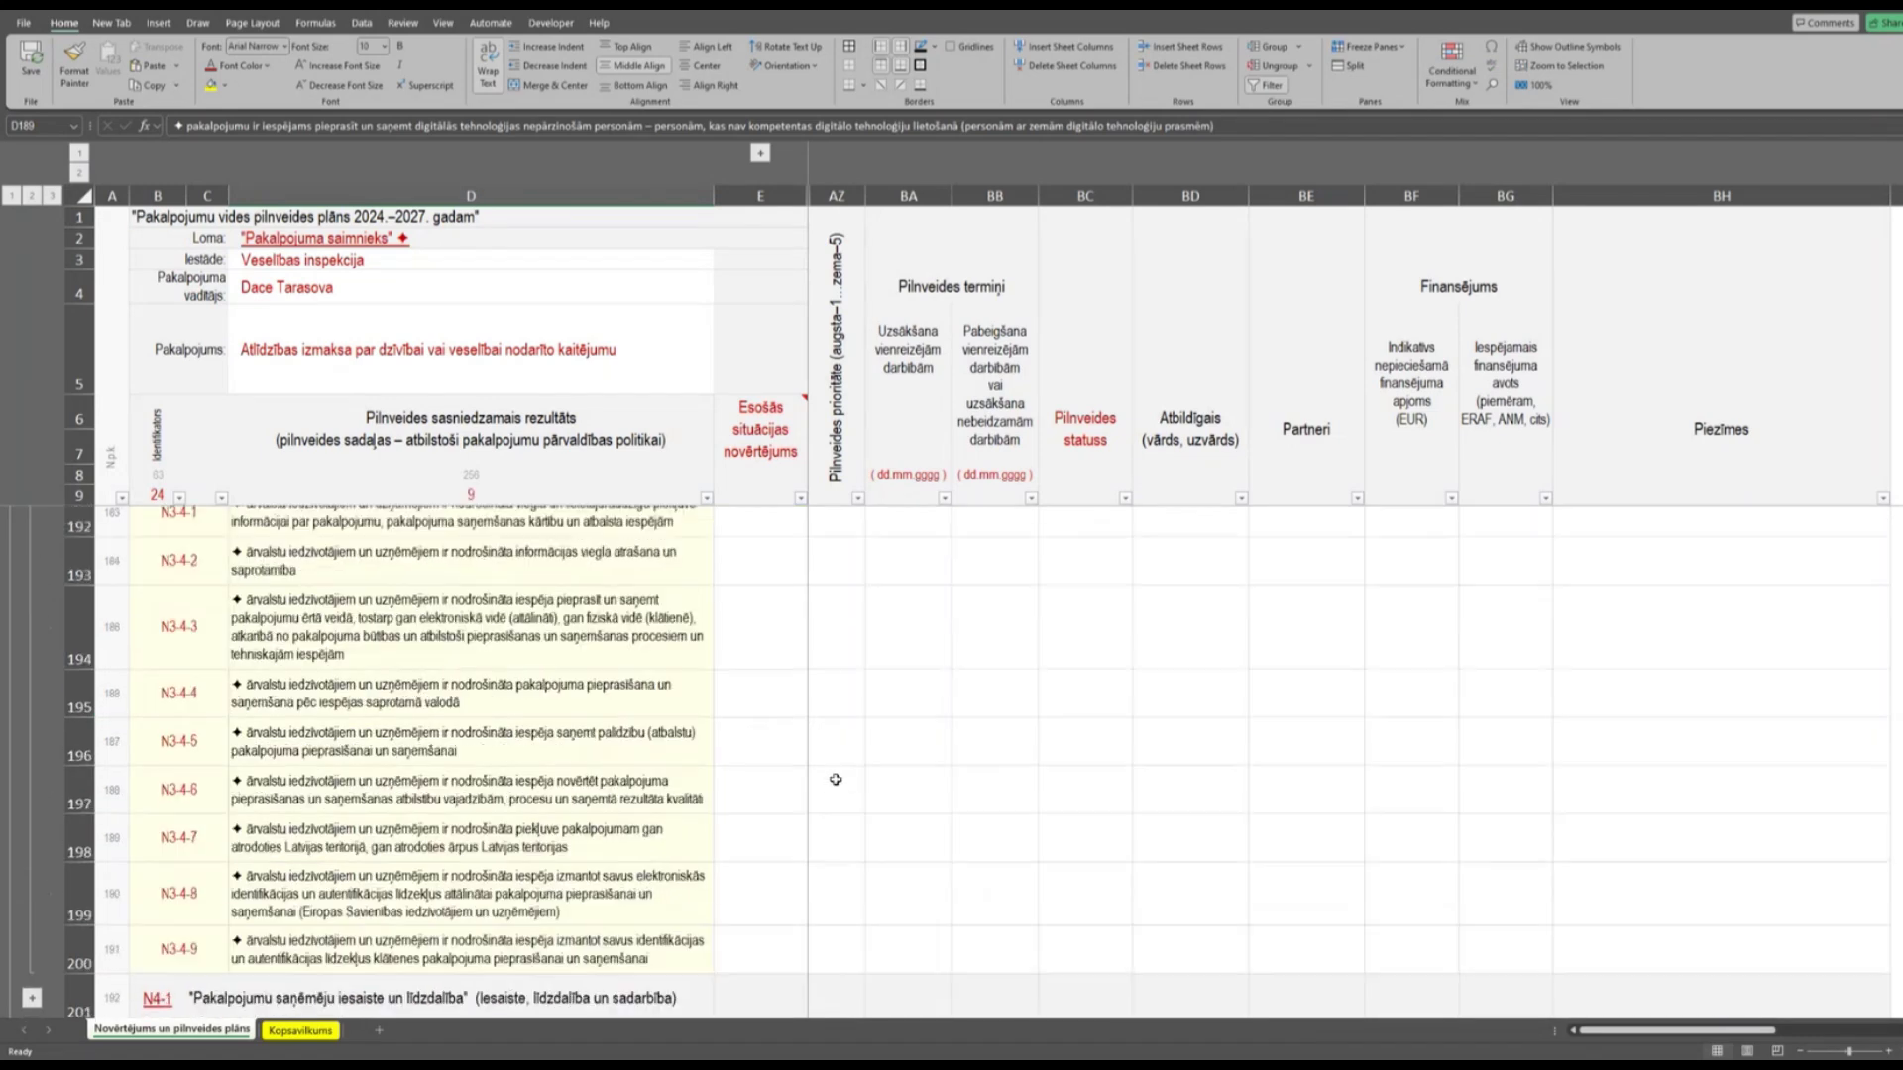
scroll(835, 780, "down", 1)
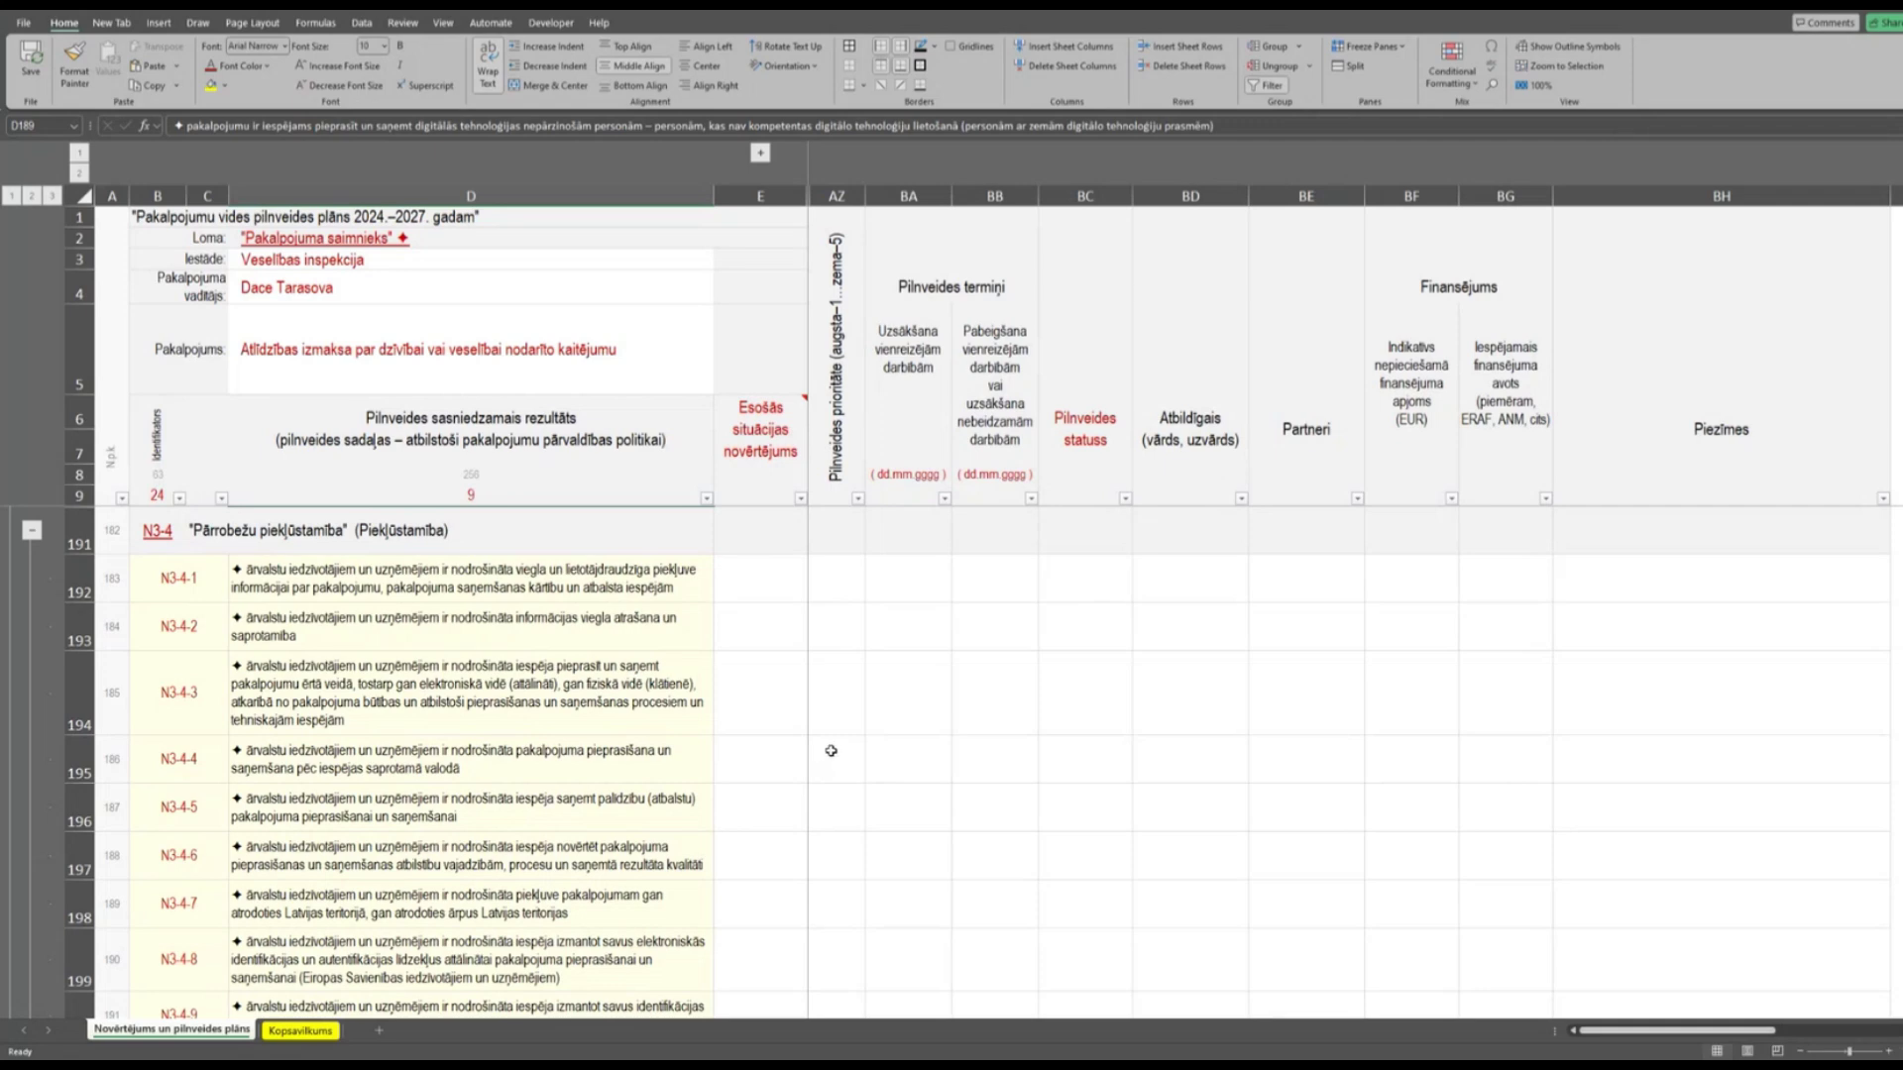
Rate criterion N3-4-1 on foreign residents' and businesses' easy, user-friendly access to service information as "atbilst daļēji", reviewing its wording.
left_click(377, 578)
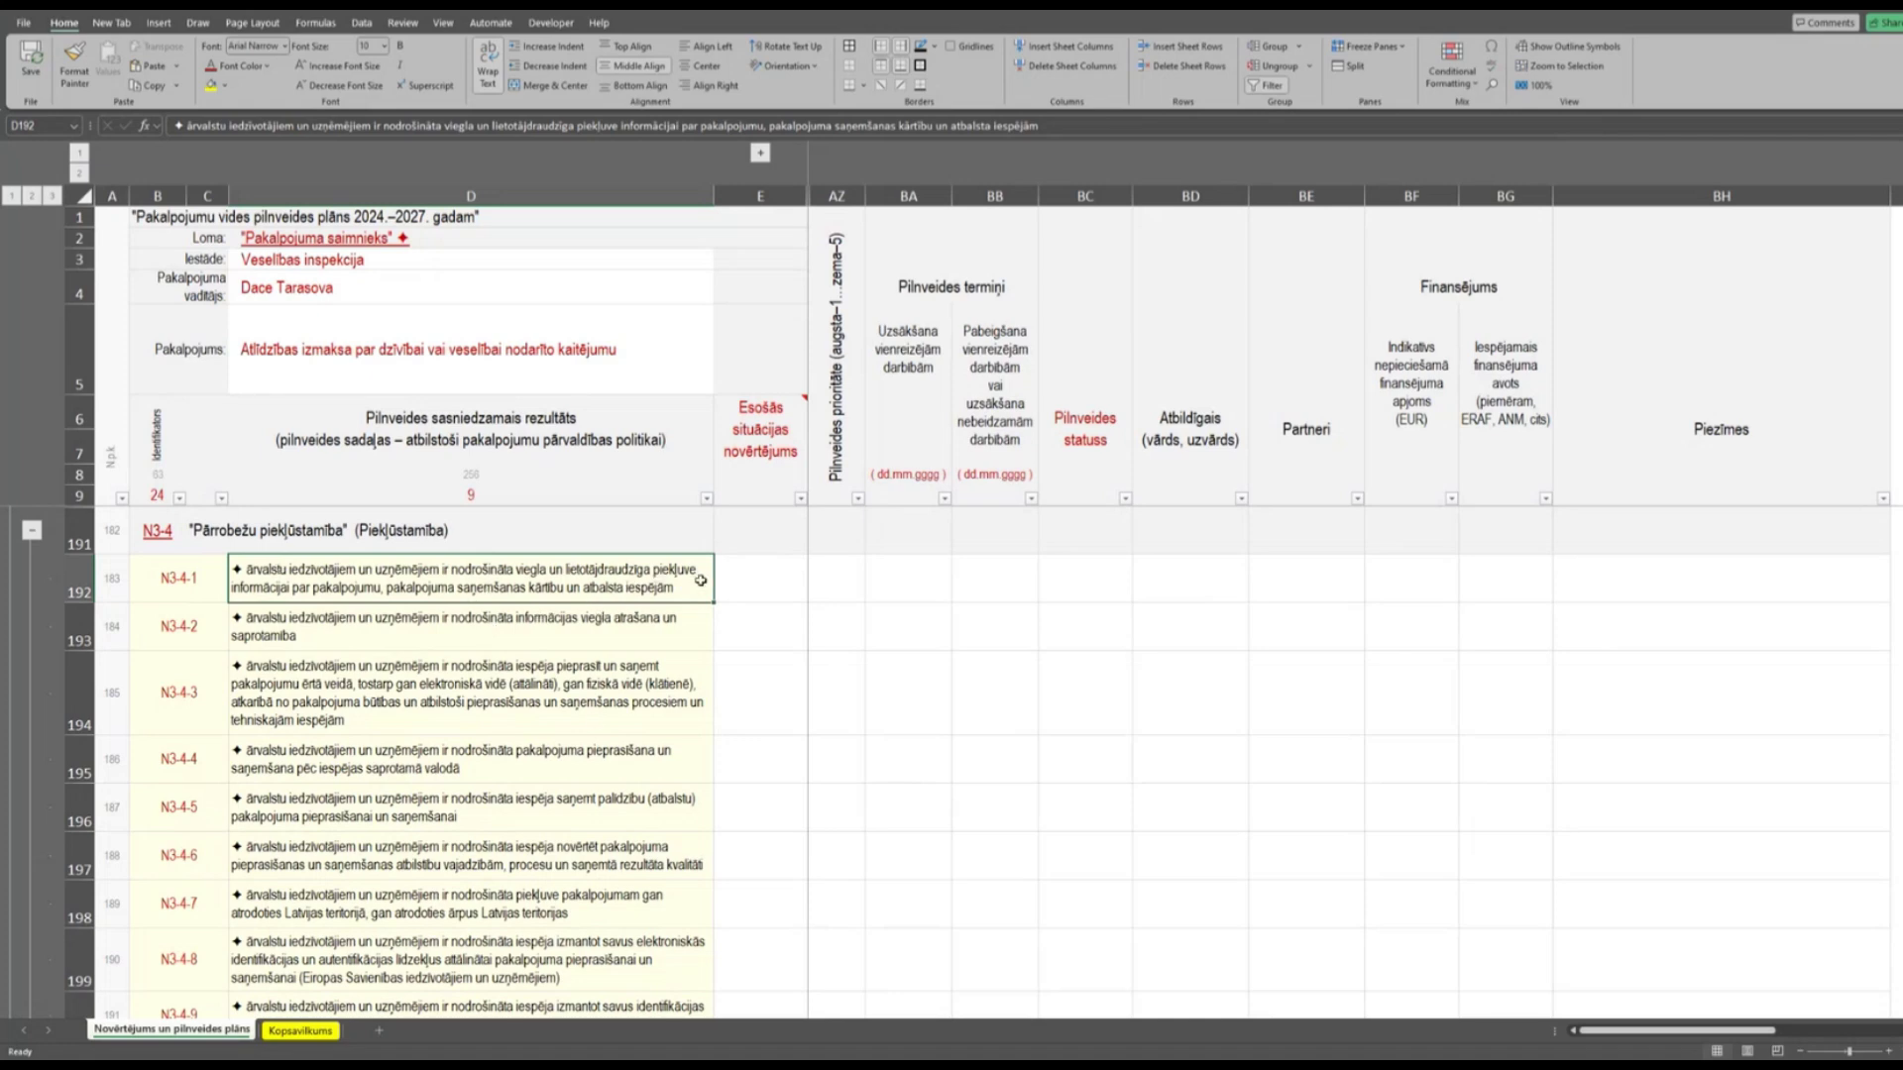
double_click(272, 582)
left_click_drag(234, 588, 298, 592)
left_click(779, 586)
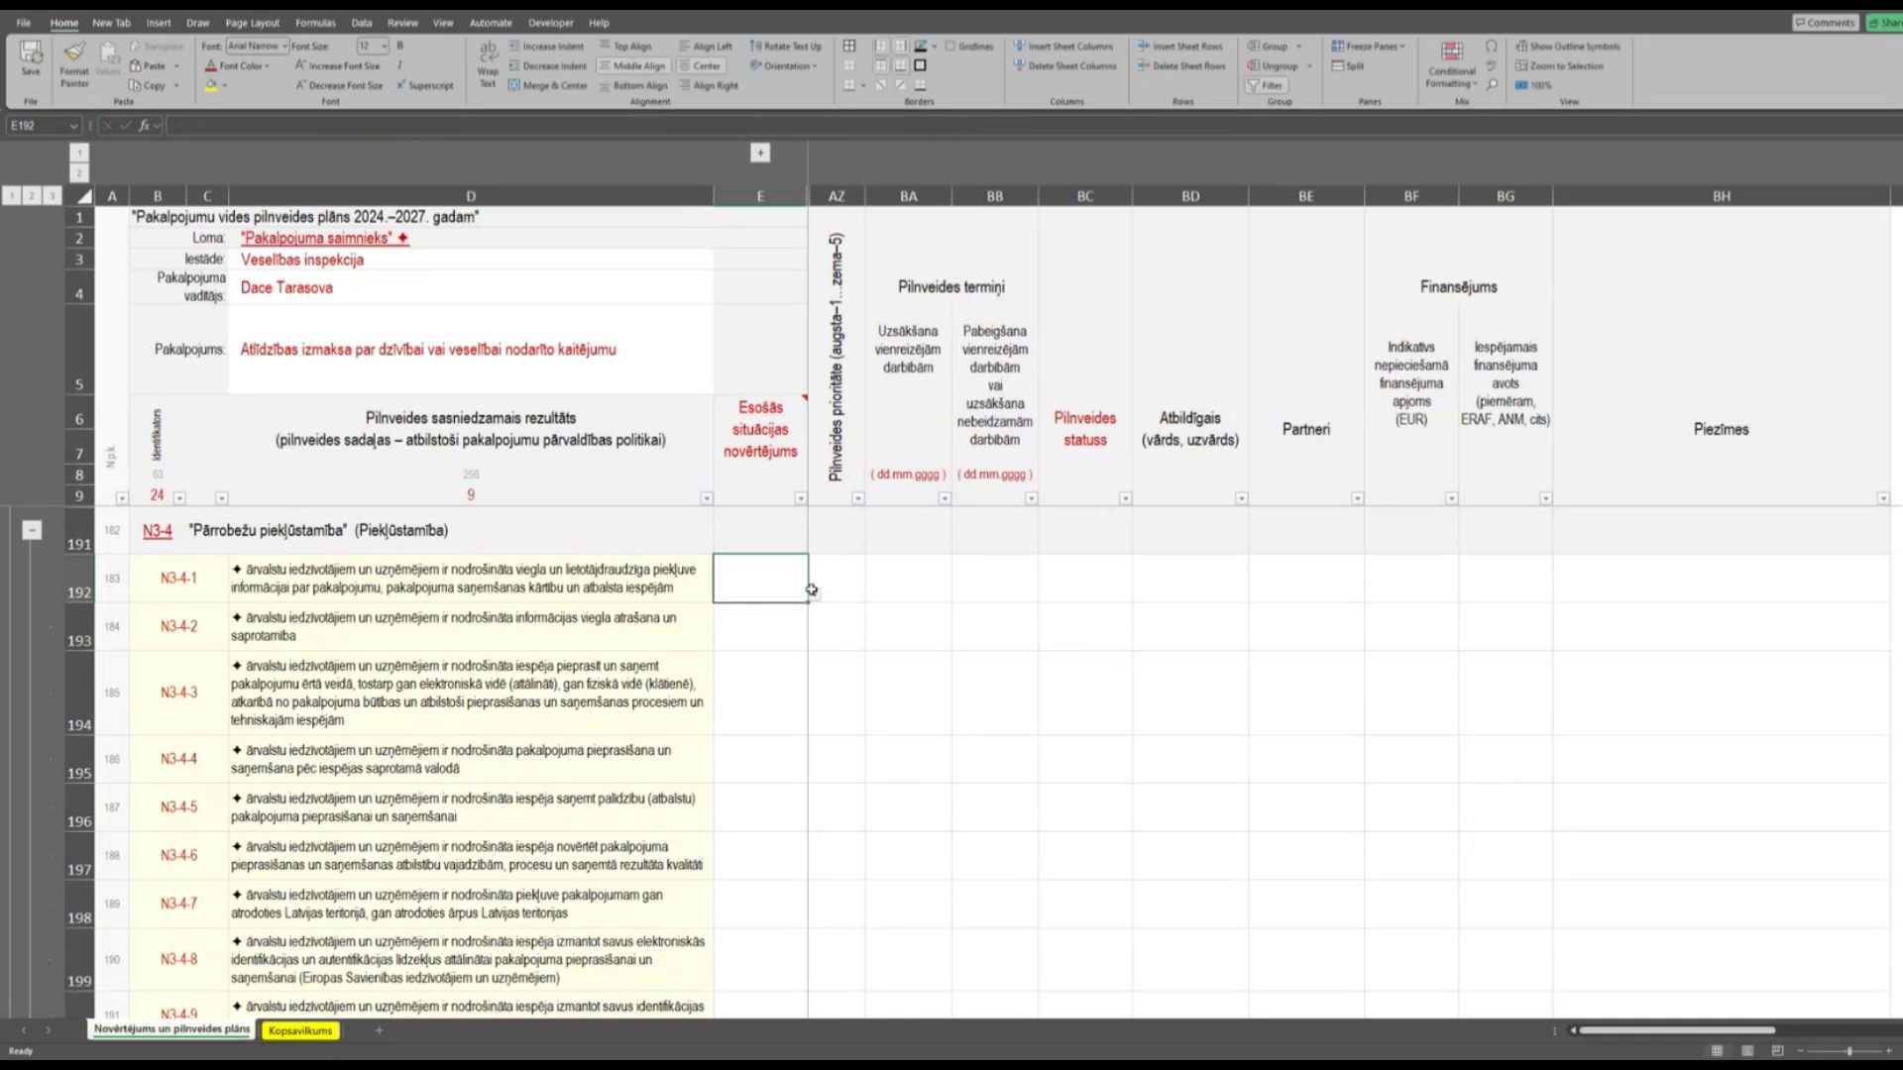
left_click(817, 596)
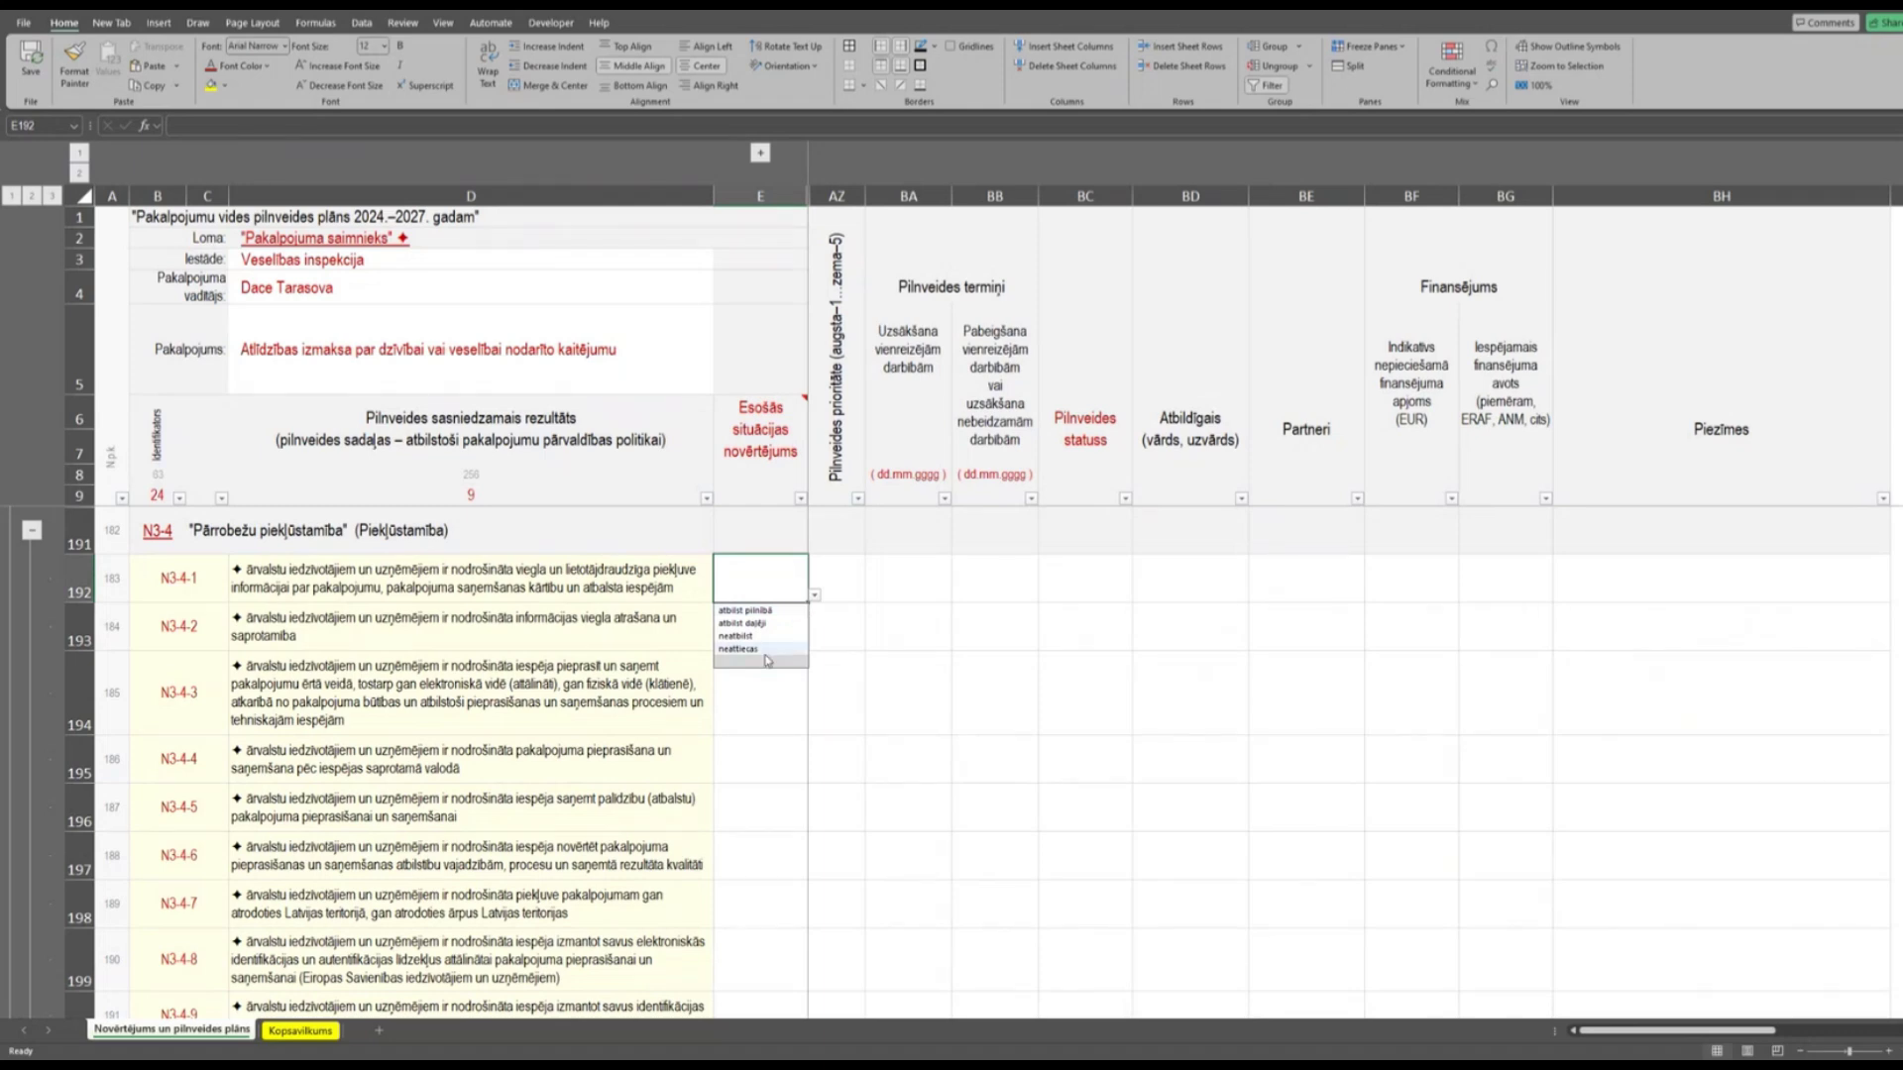
left_click(755, 625)
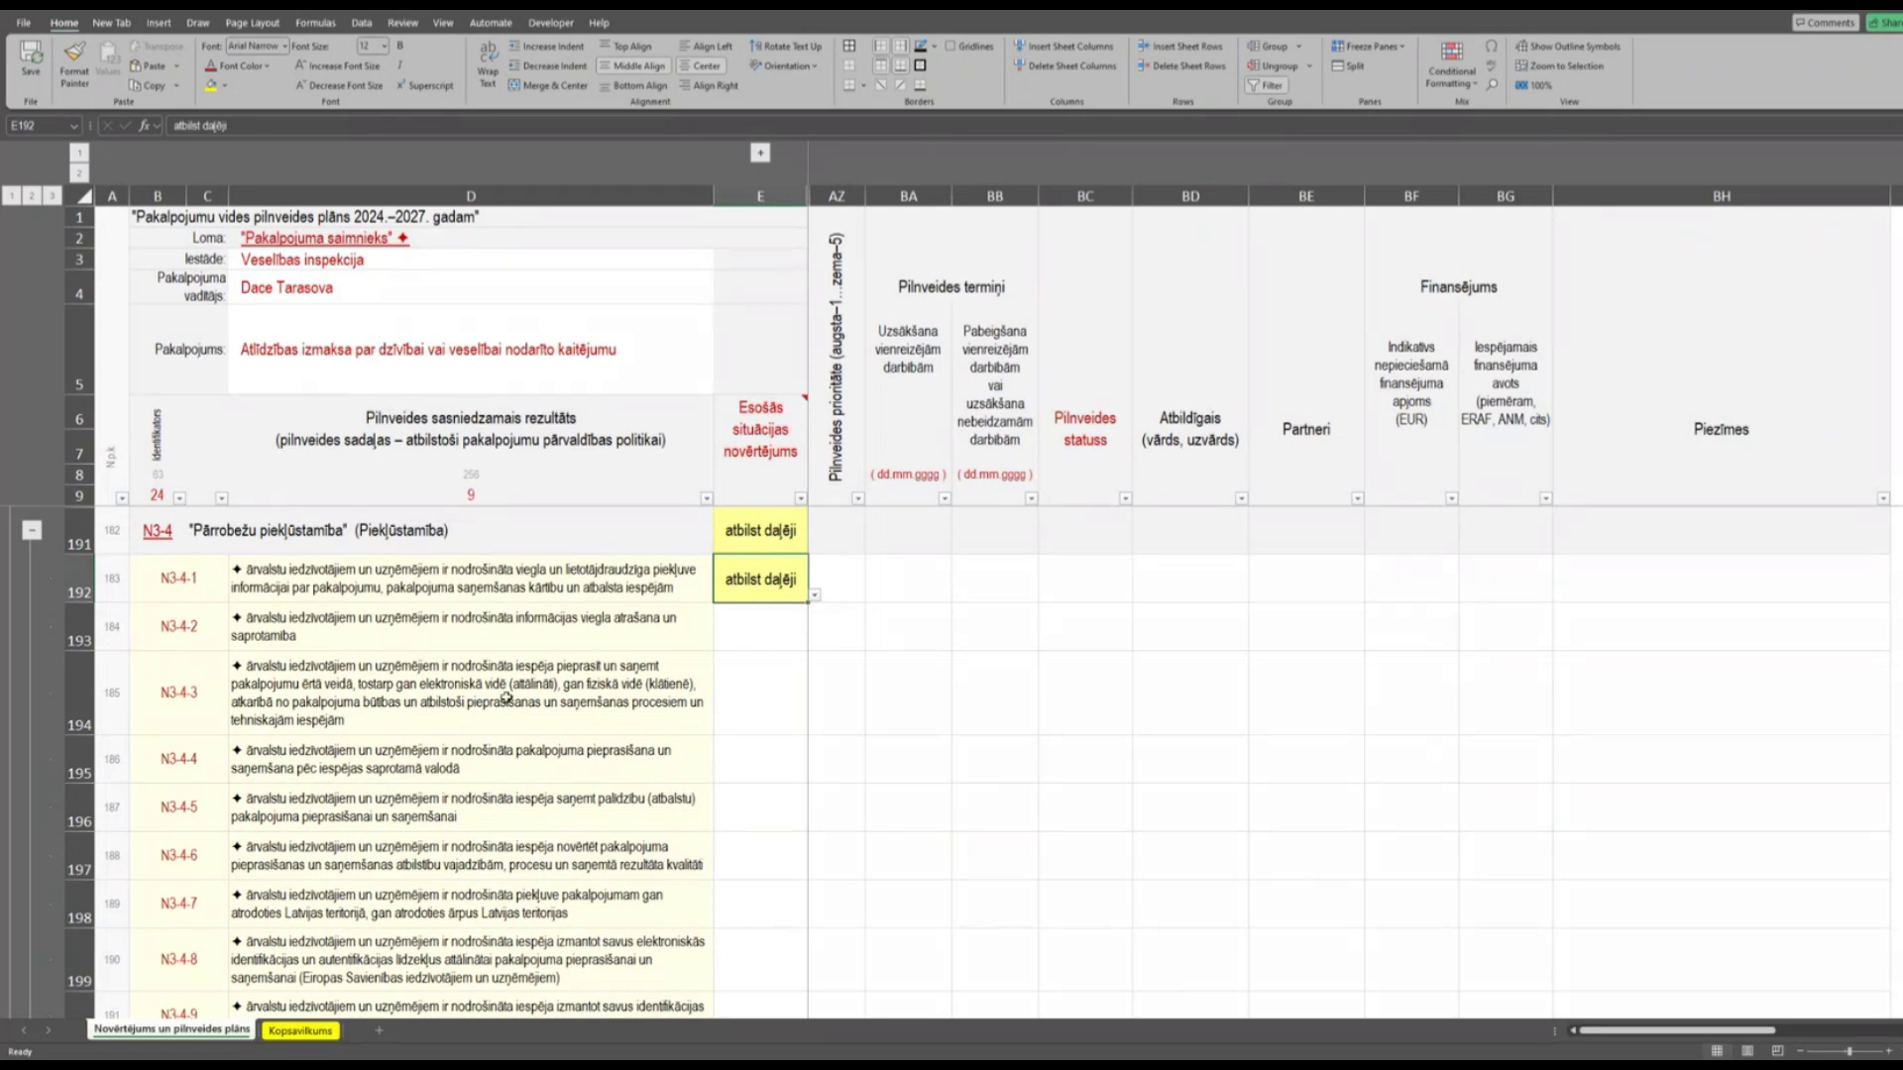
double_click(587, 572)
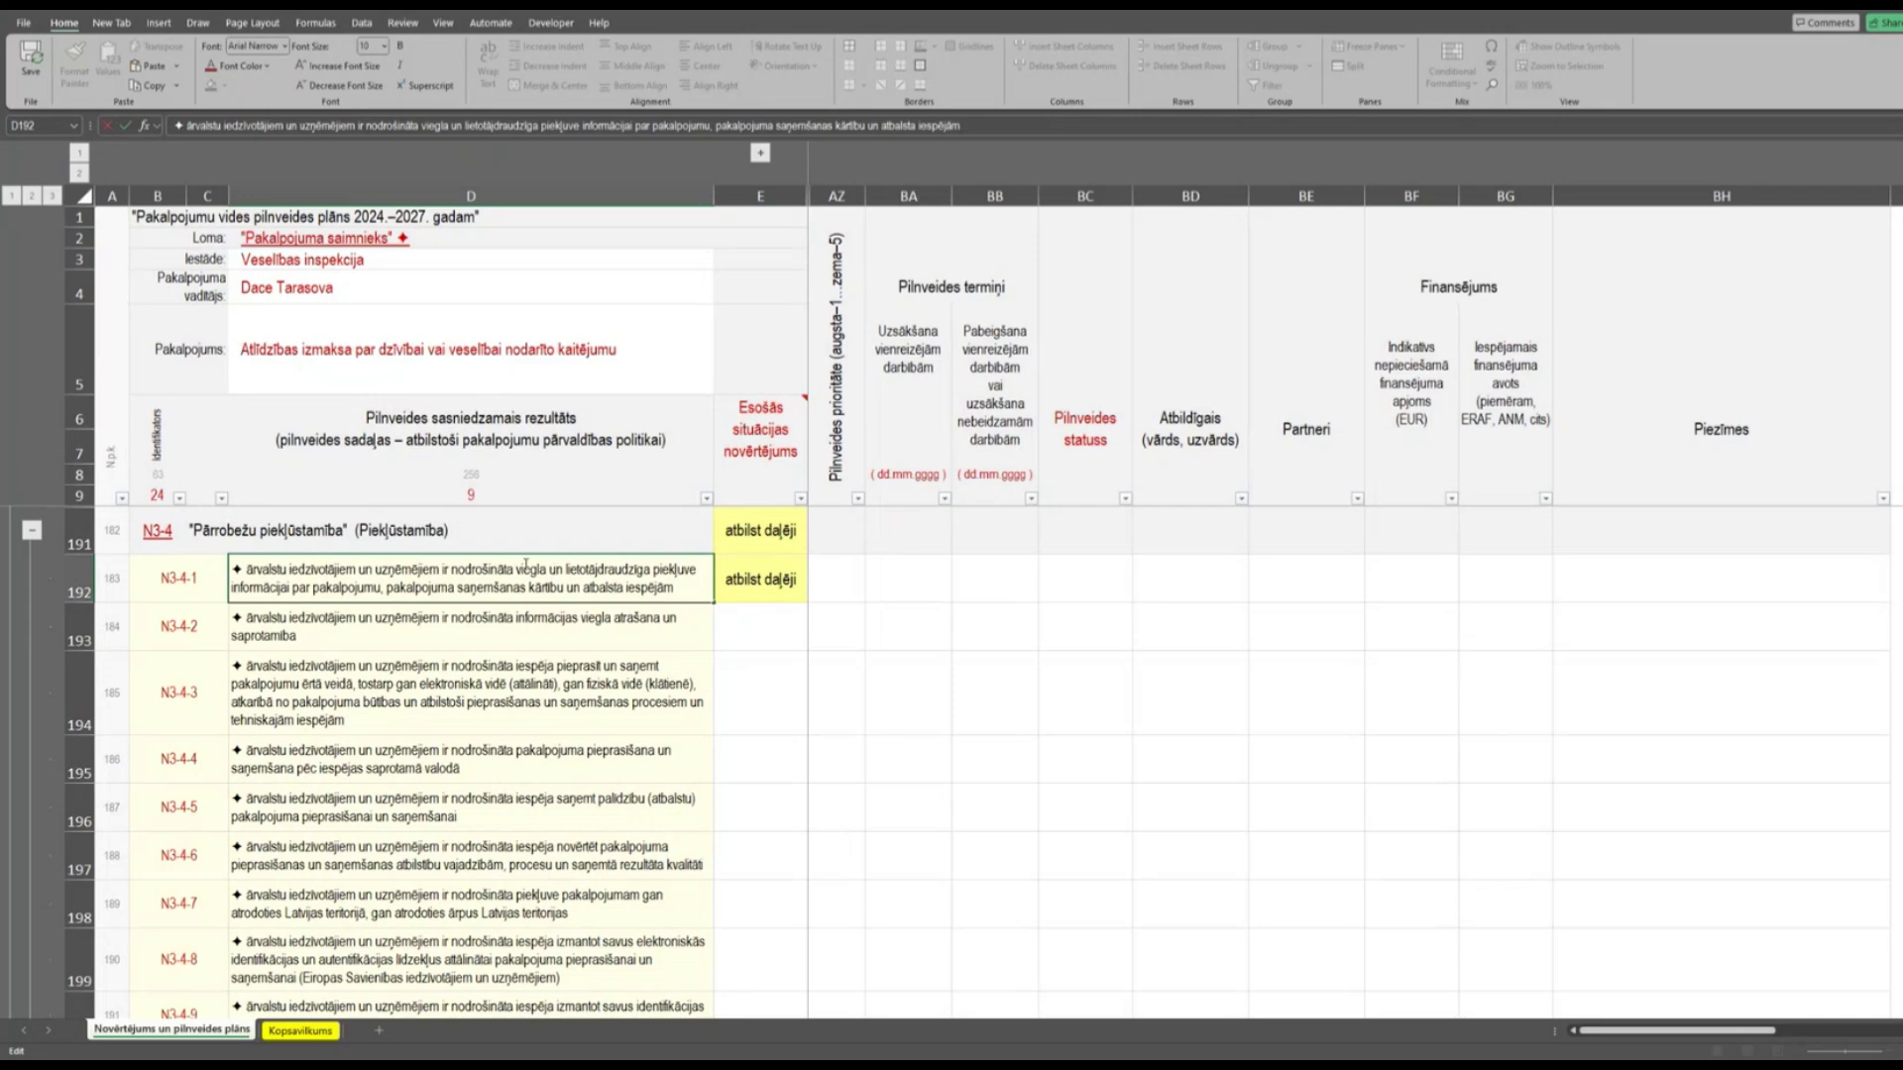
left_click_drag(516, 570, 698, 571)
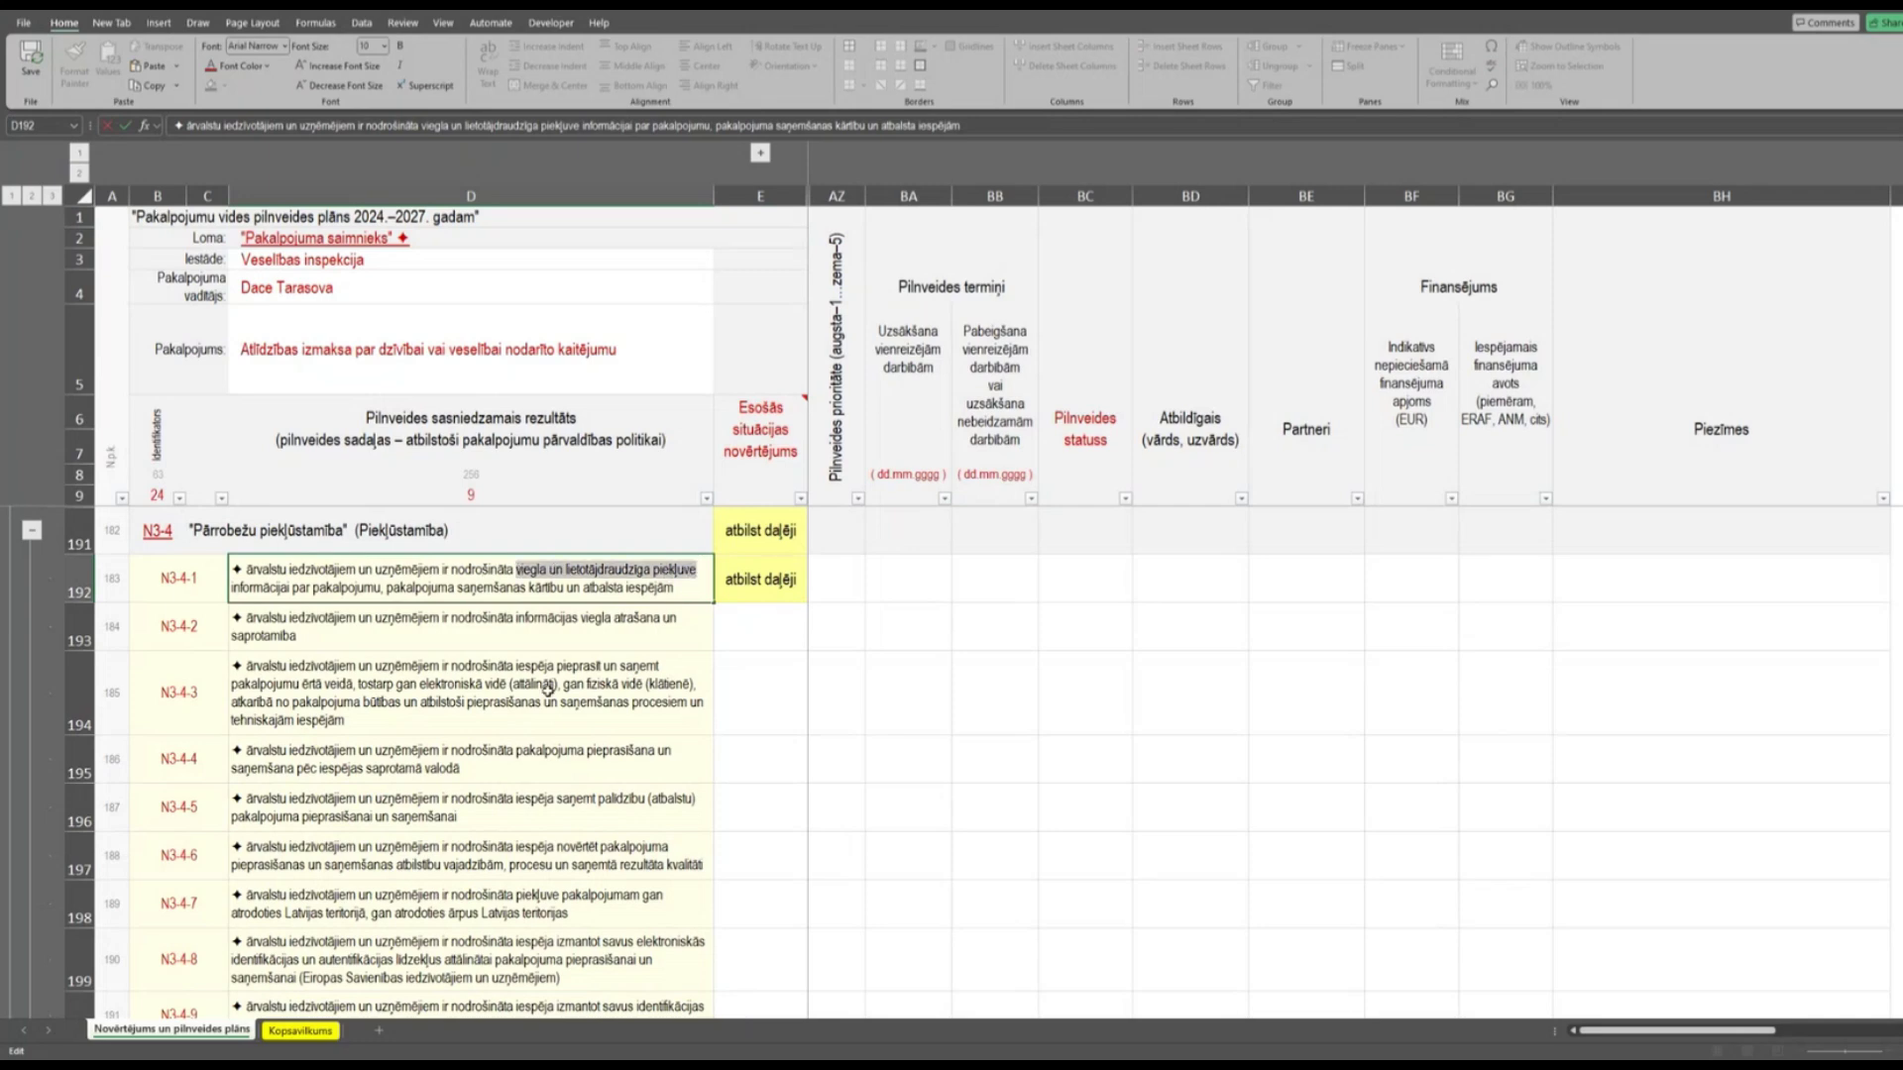
left_click(516, 571)
left_click_drag(516, 570, 295, 588)
left_click(758, 587)
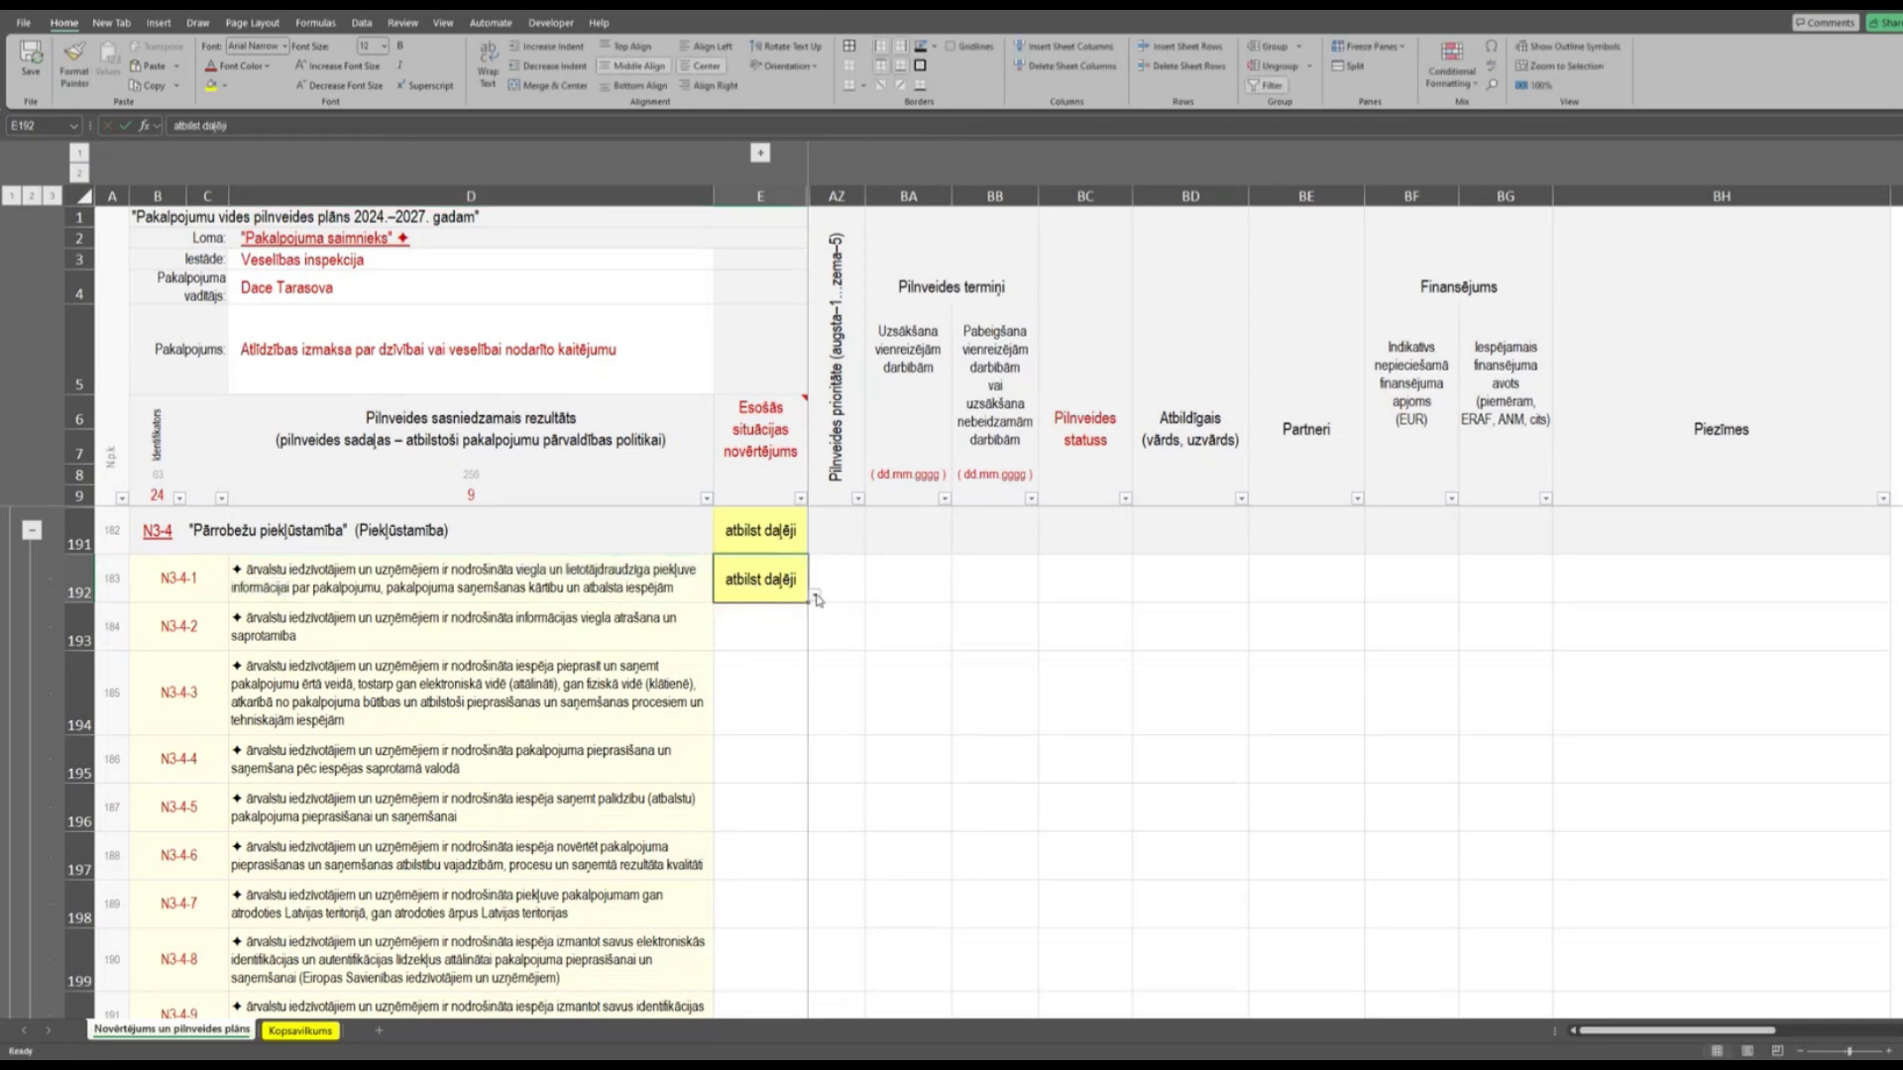
Rate criterion N3-4-2 on information being easy for foreign residents and businesses to find and understand as "atbilst pilnībā".
left_click(391, 633)
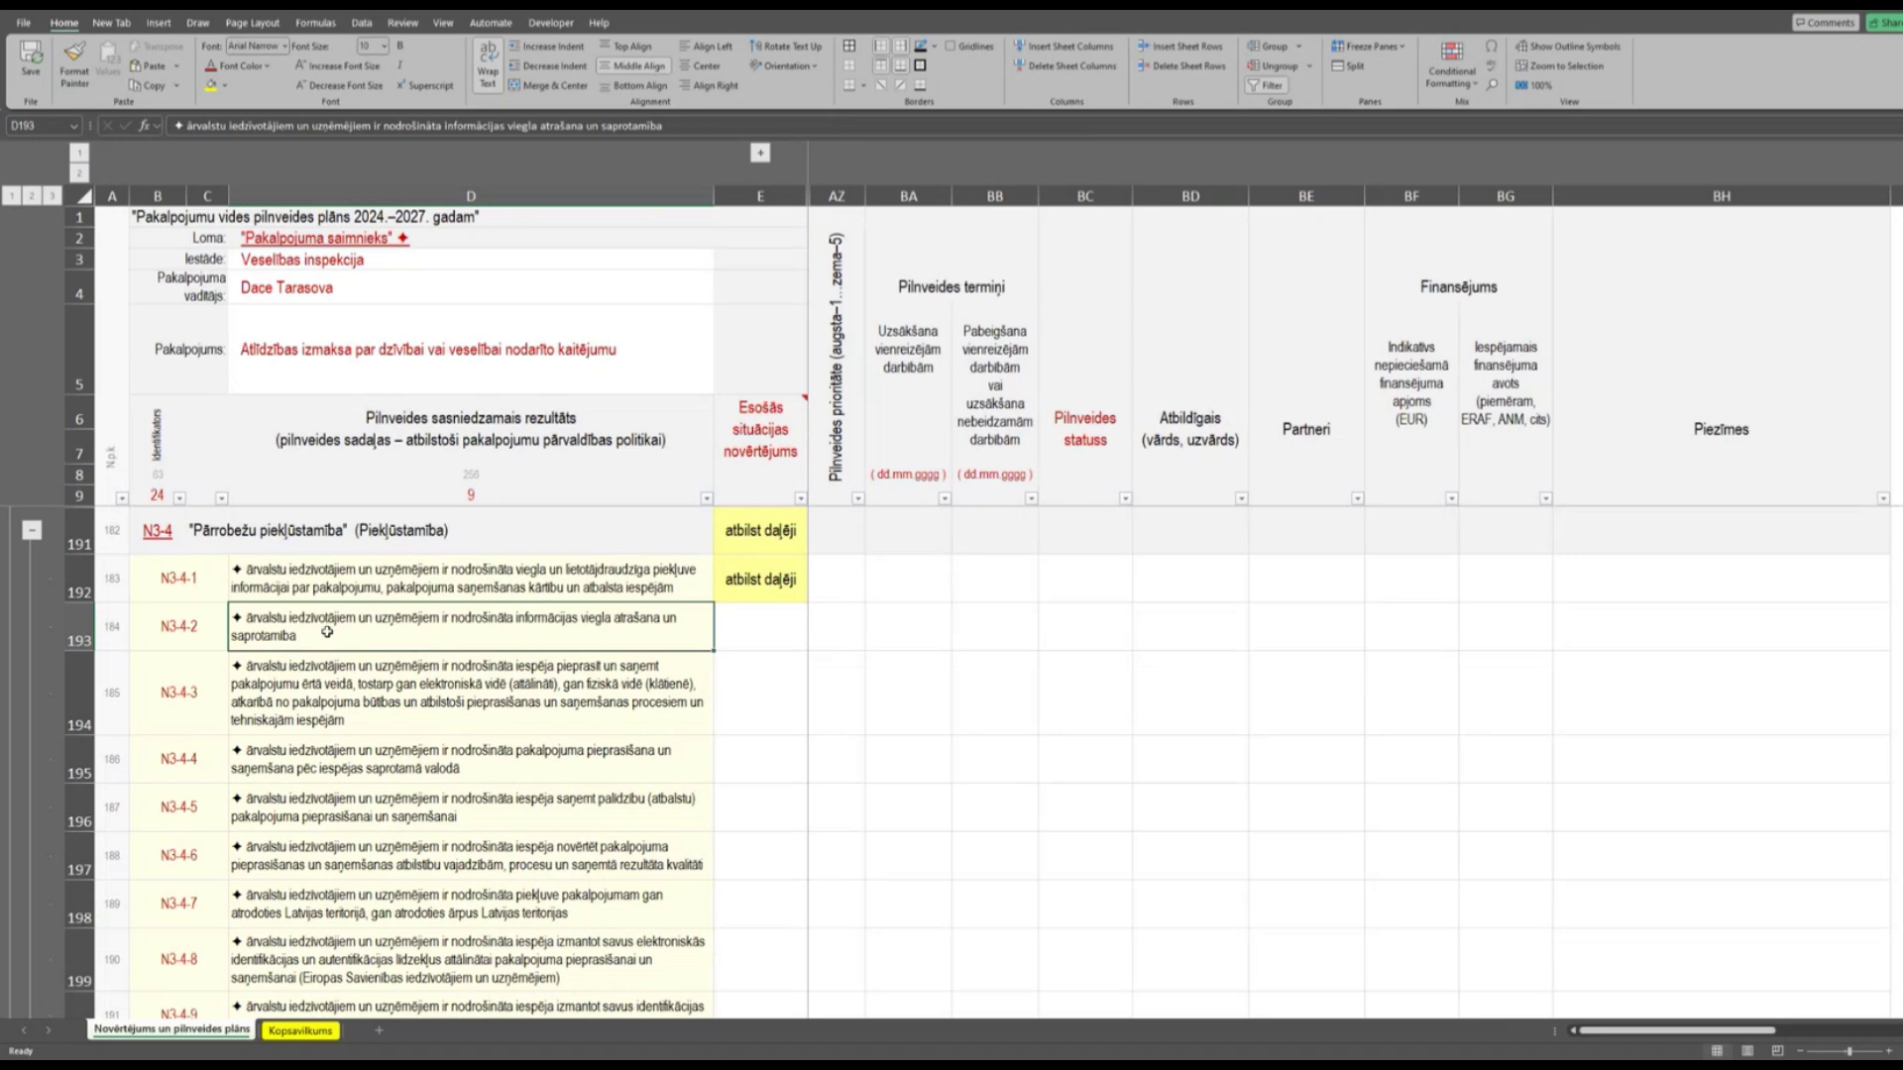
left_click(739, 630)
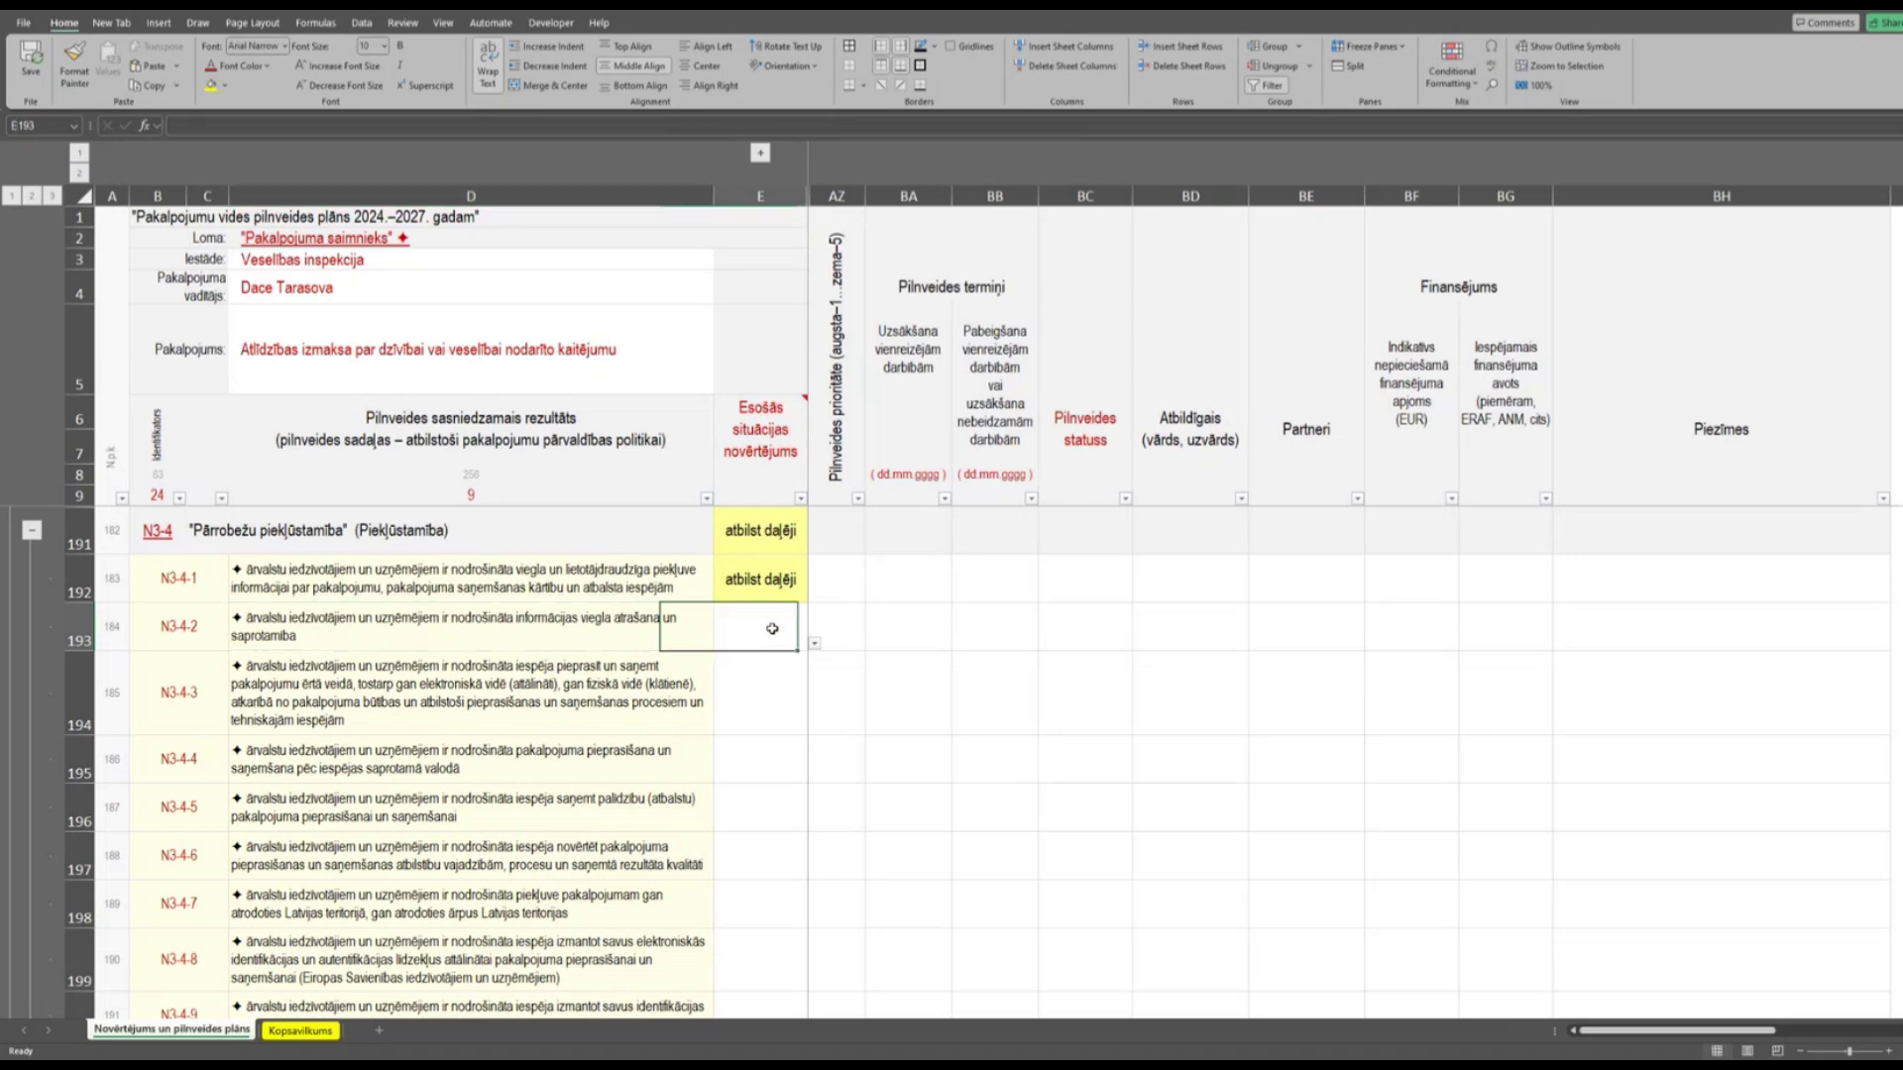
left_click(814, 650)
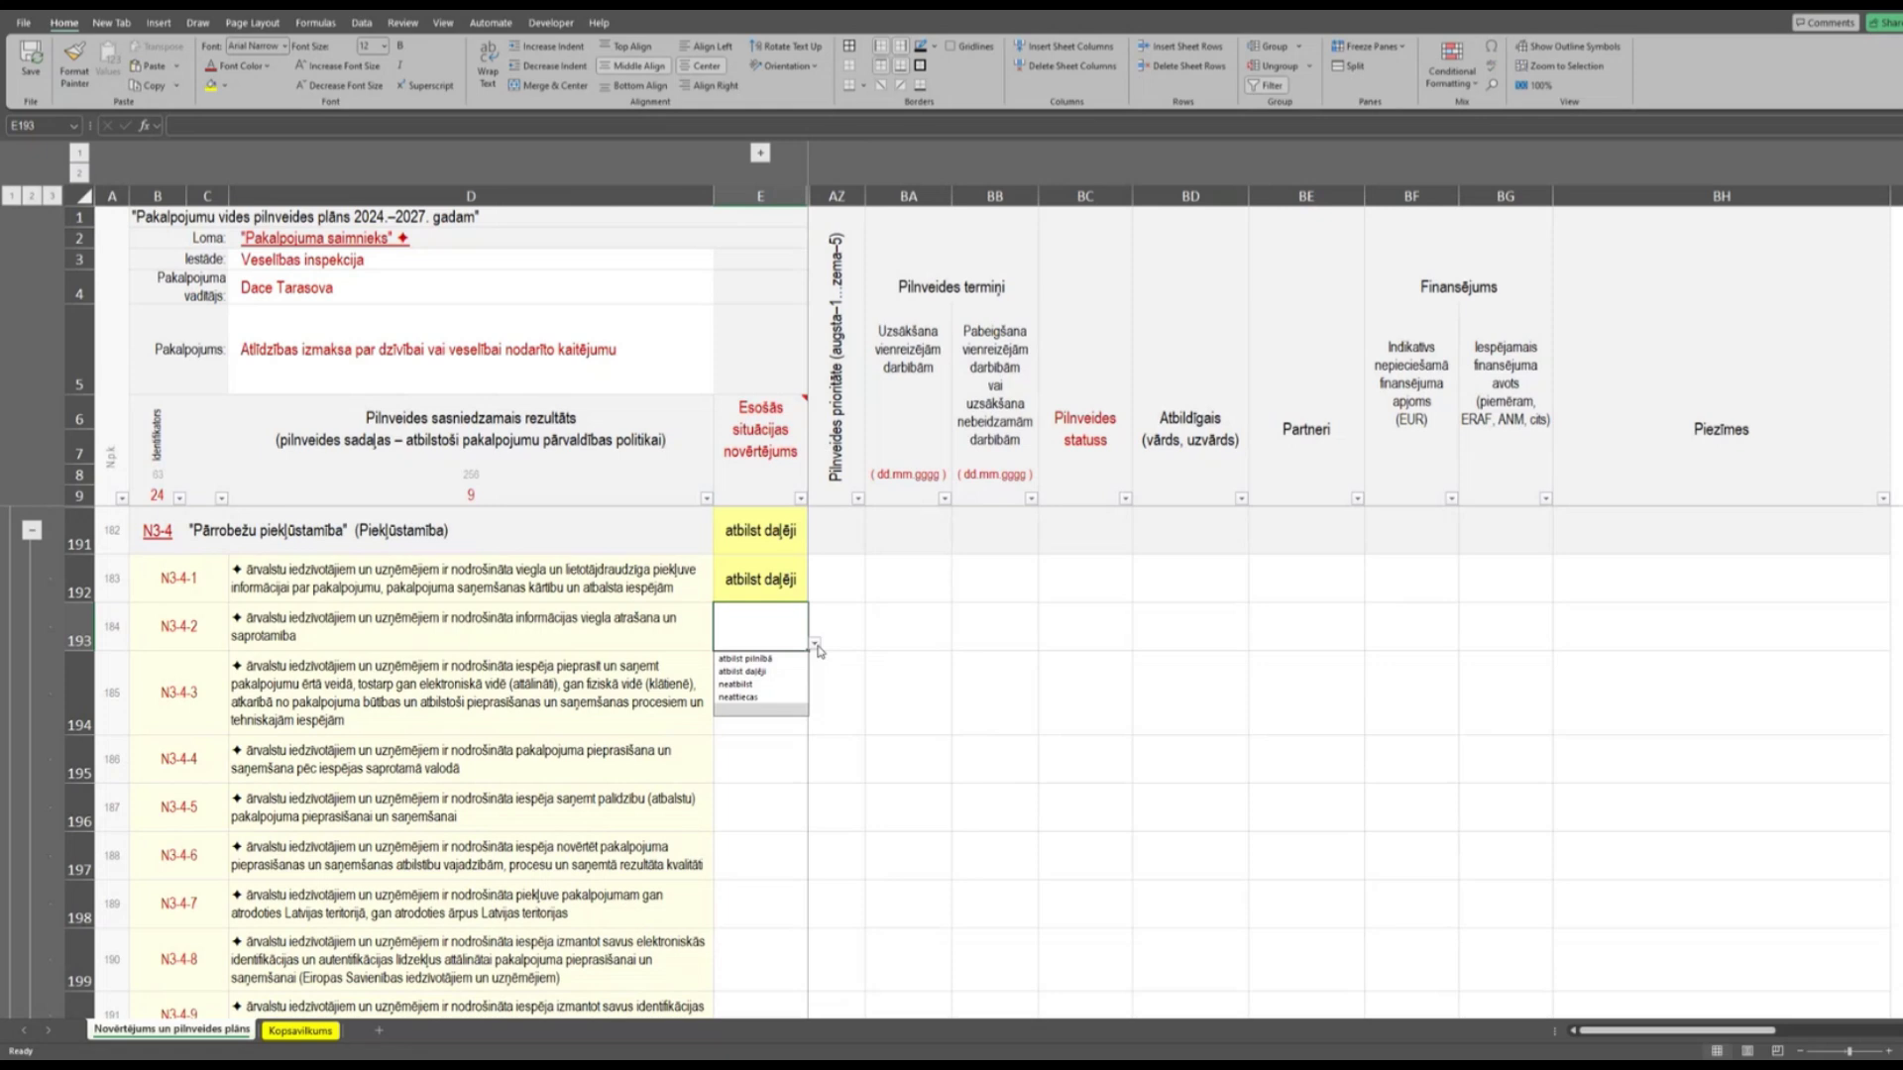
left_click(766, 659)
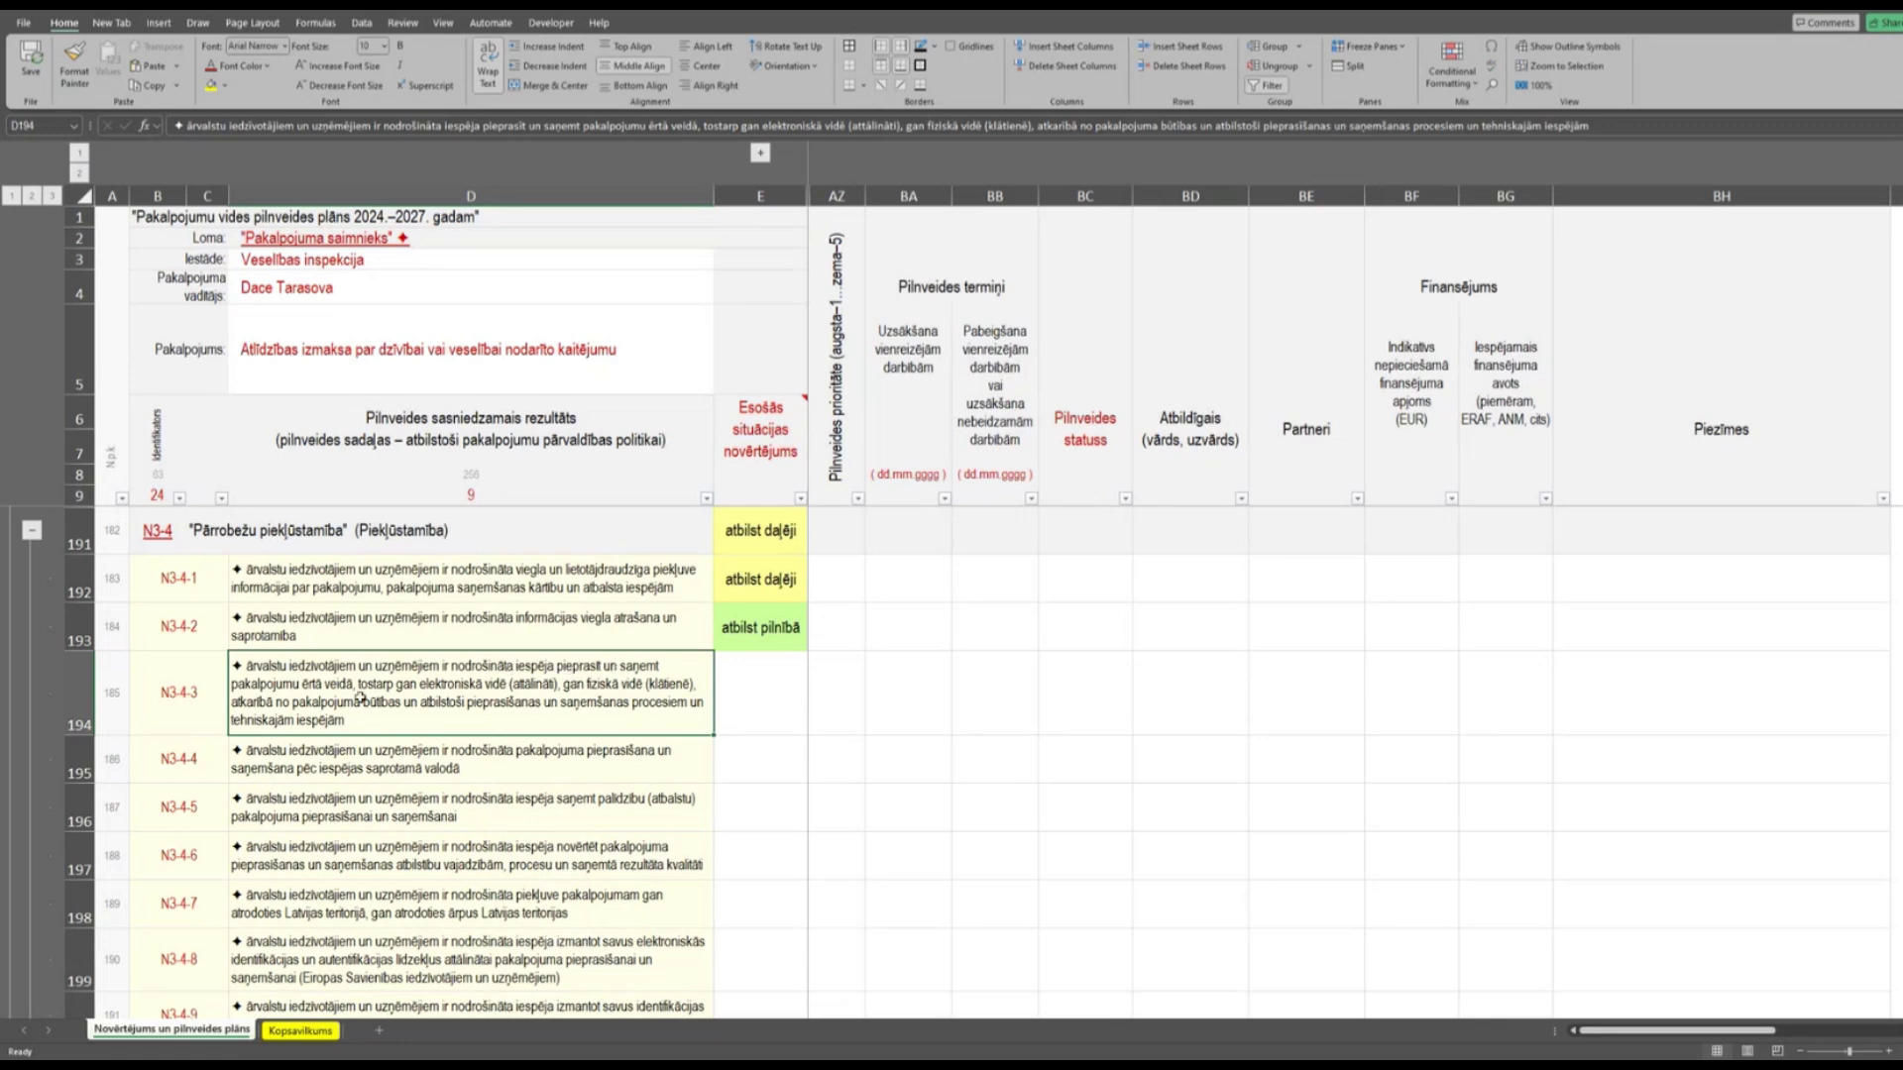
Review the wording of criterion N3-4-3 on requesting and receiving the service electronically or in person and rate it as "atbilst daļēji".
double_click(517, 666)
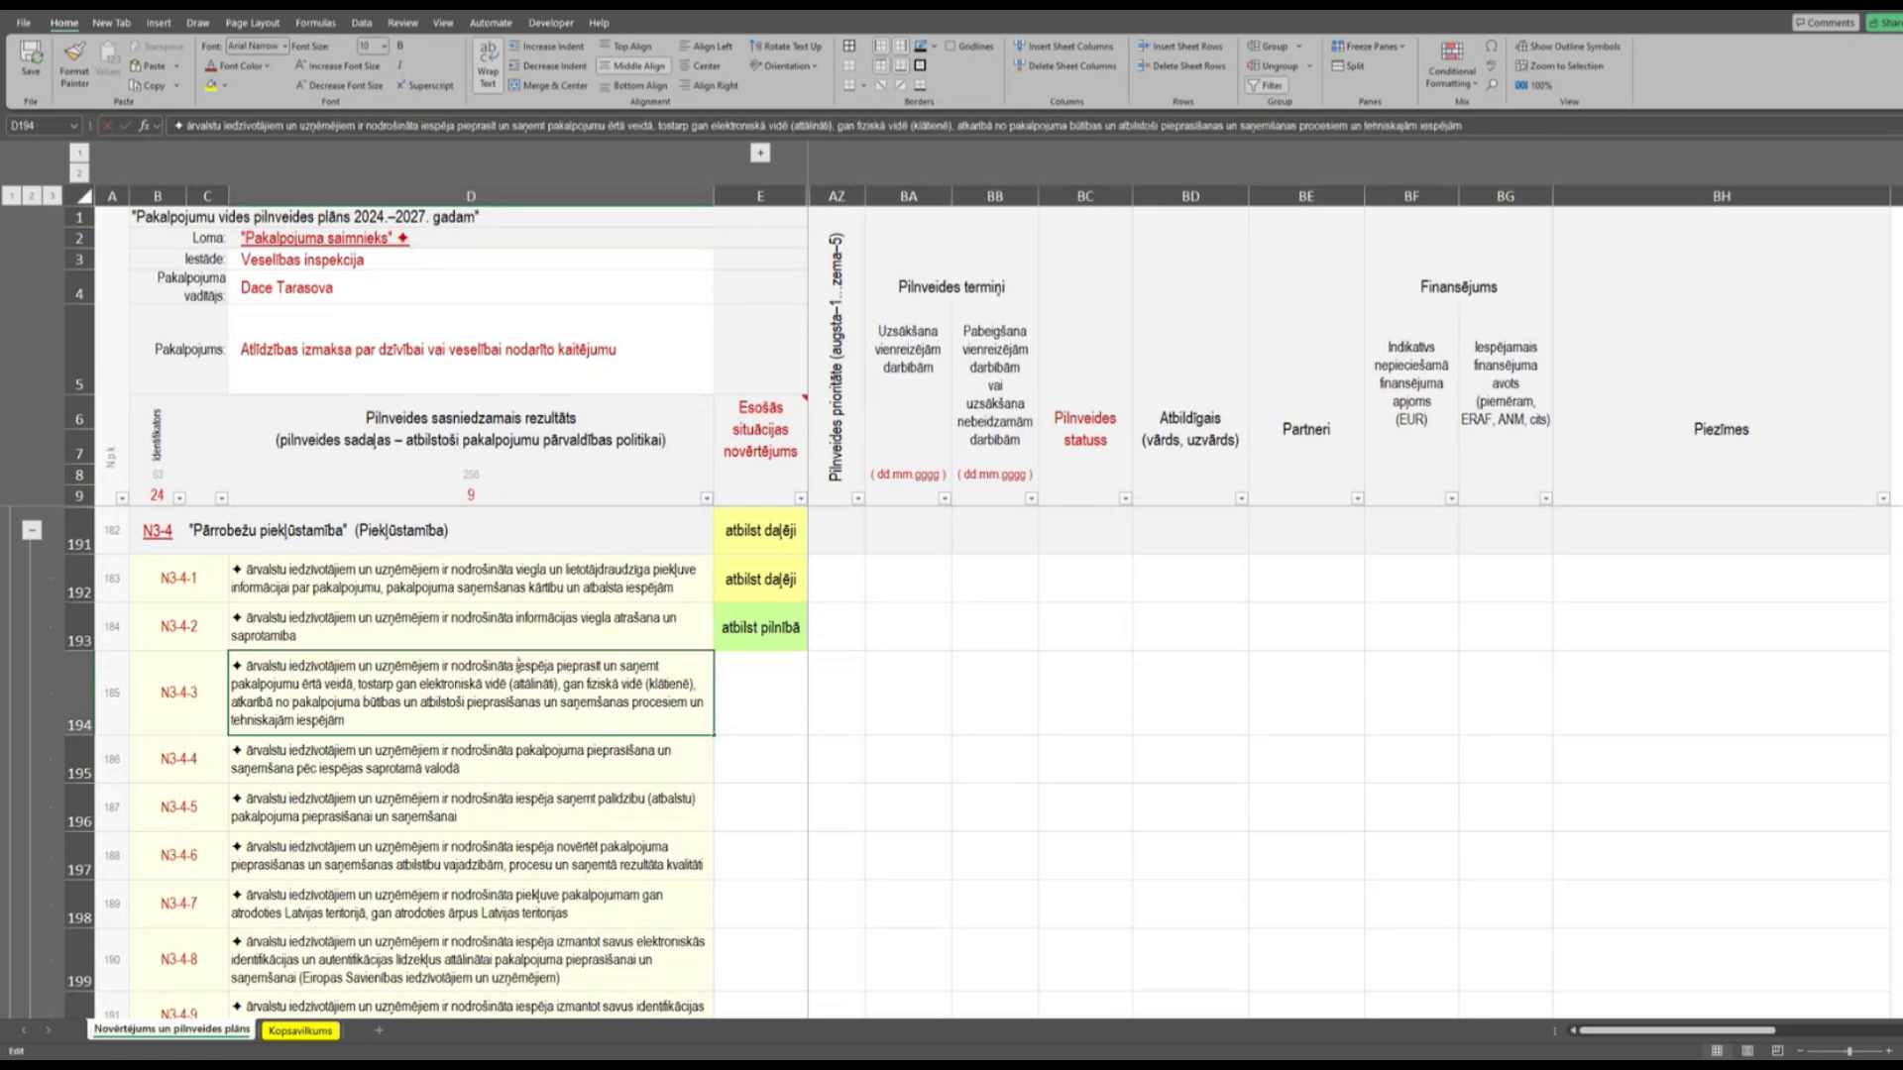
left_click_drag(517, 666, 701, 684)
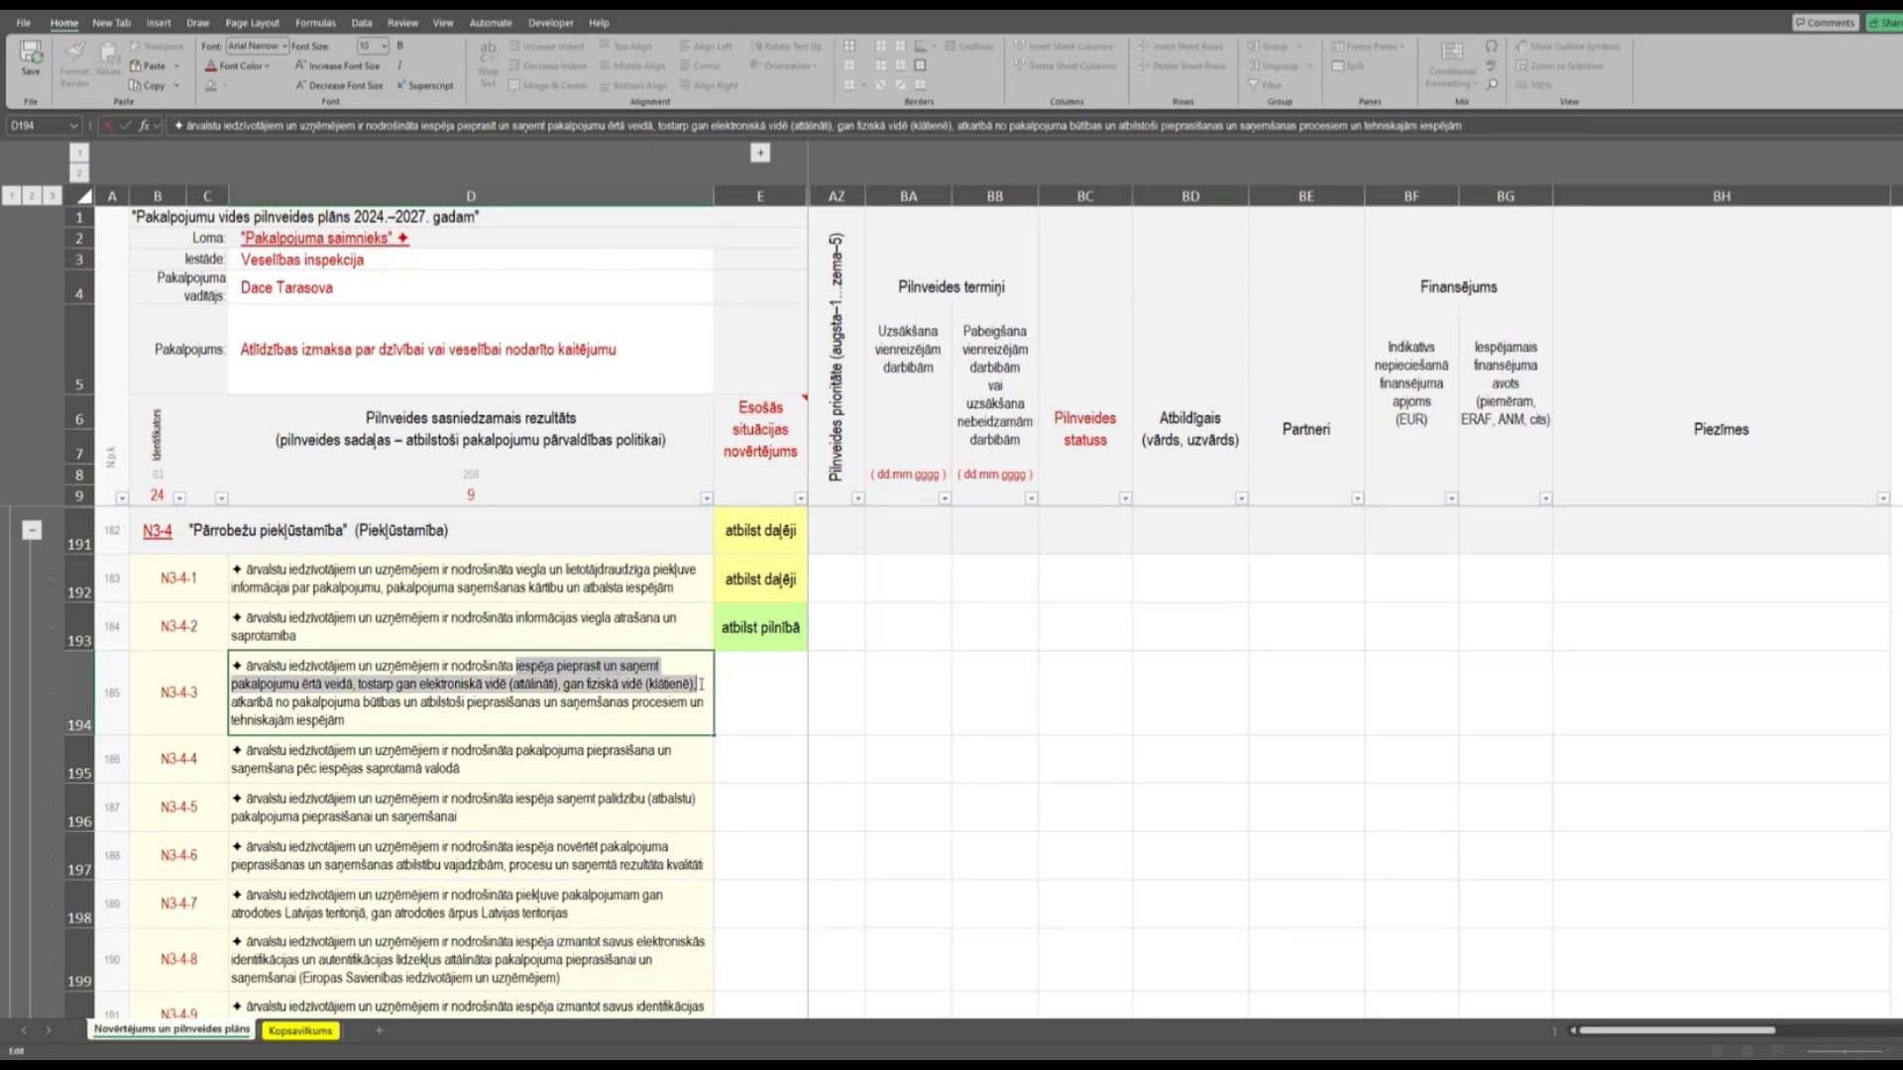
left_click(750, 689)
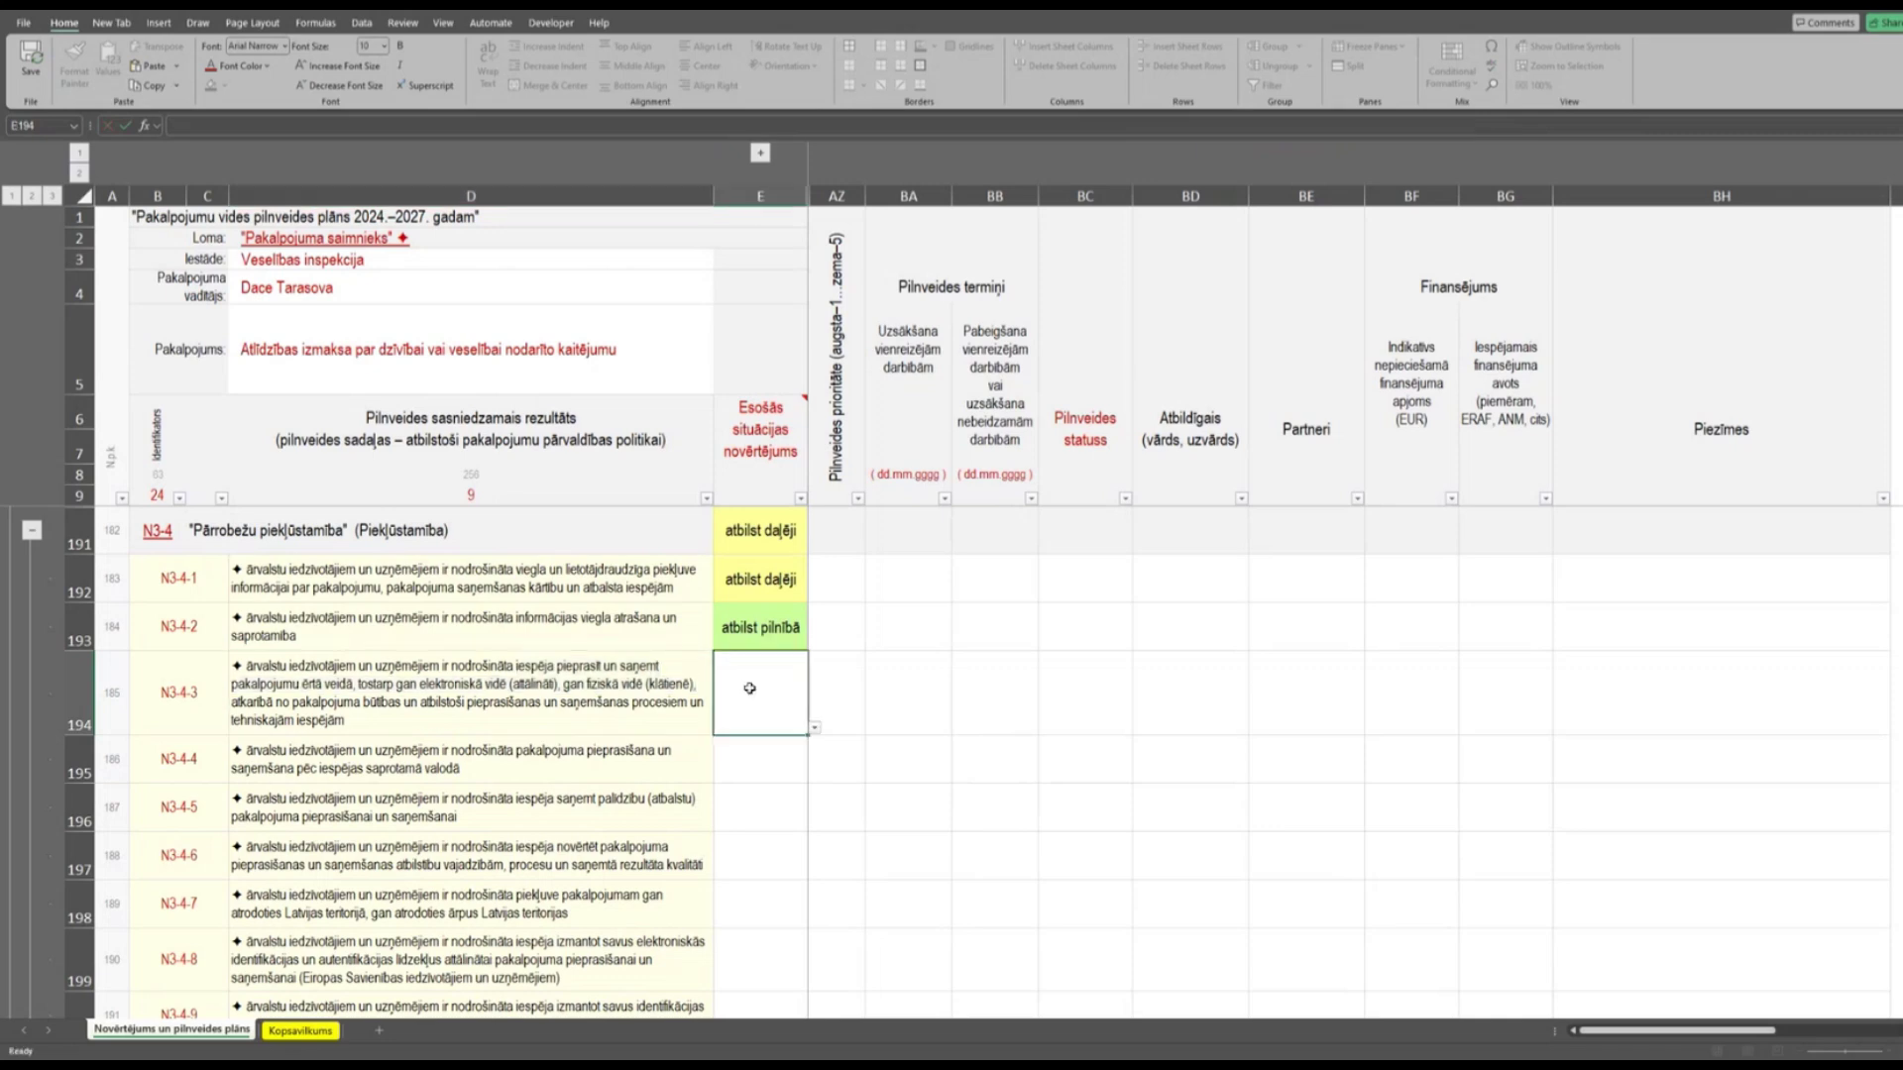
left_click(815, 732)
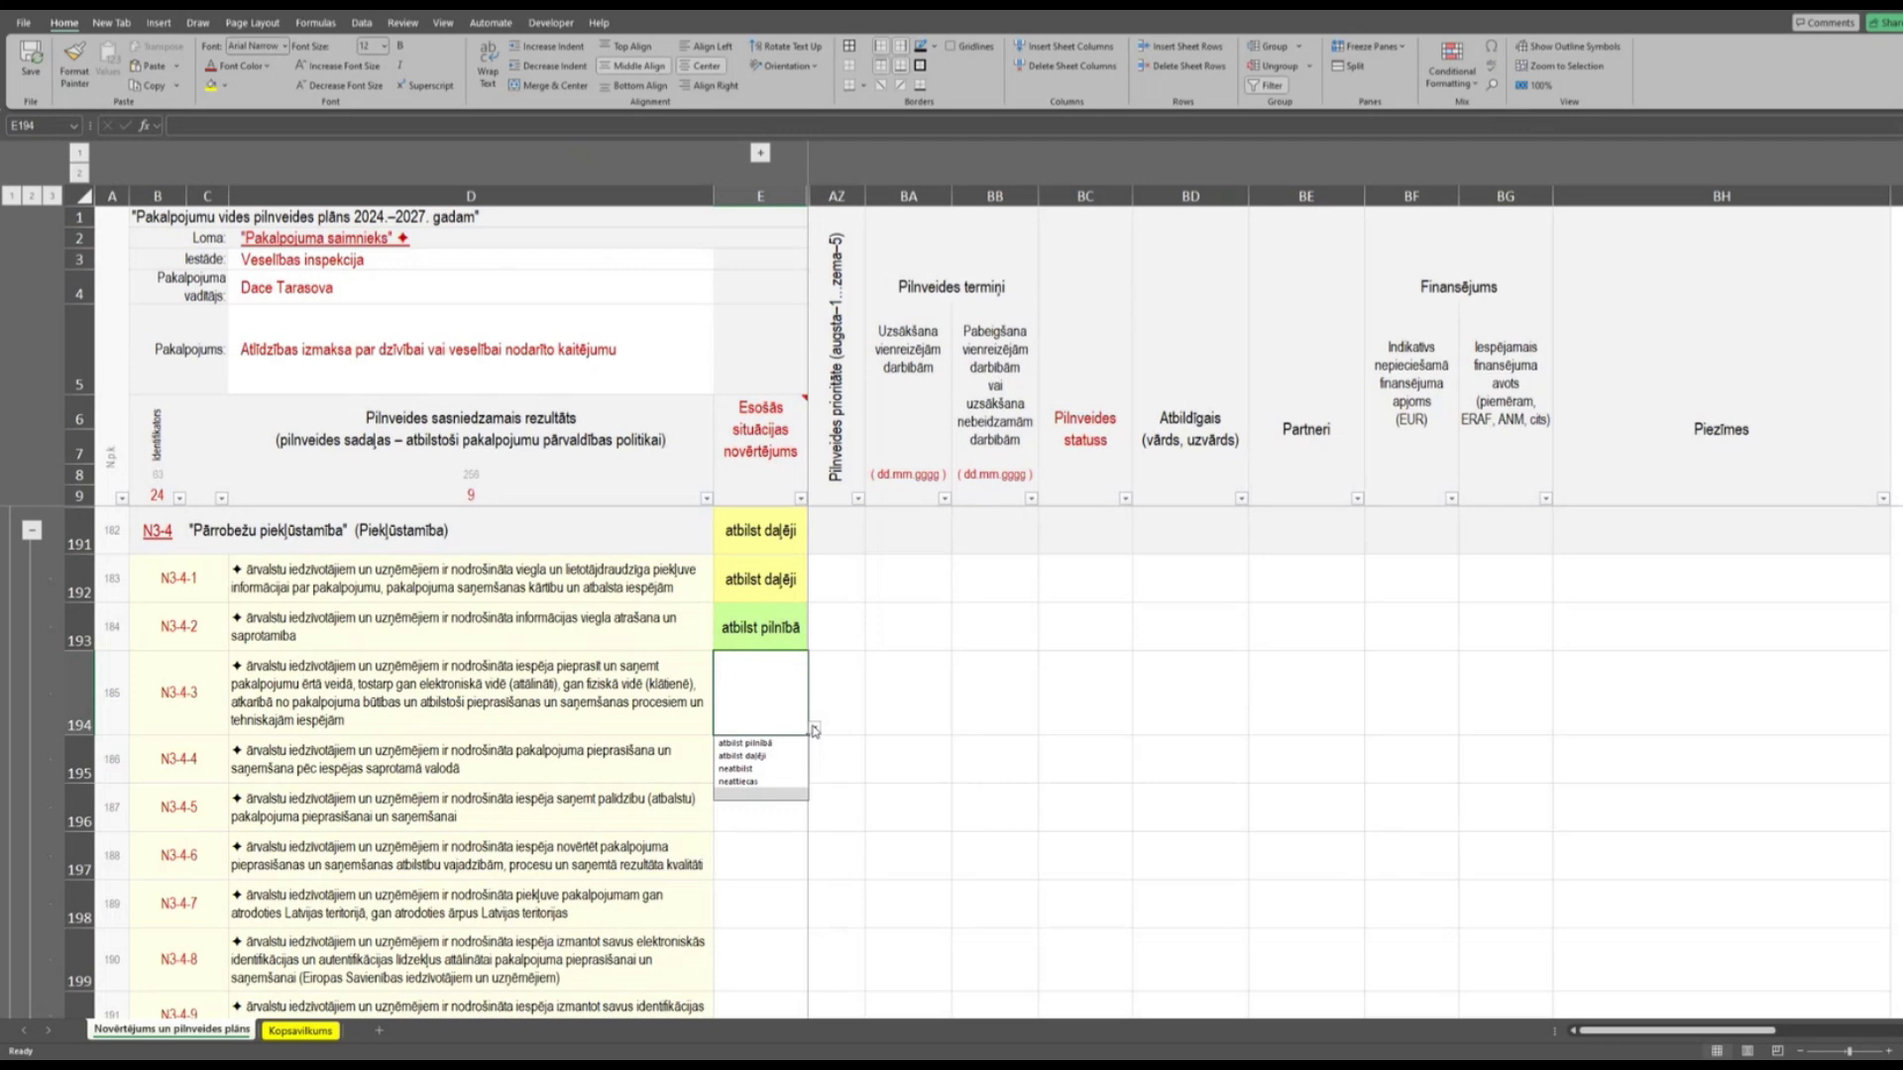
left_click(764, 760)
Review the "pēc iespējas" wording of criterion N3-4-4 on providing the service in an understandable language and rate it as "atbilst daļēji".
left_click(560, 772)
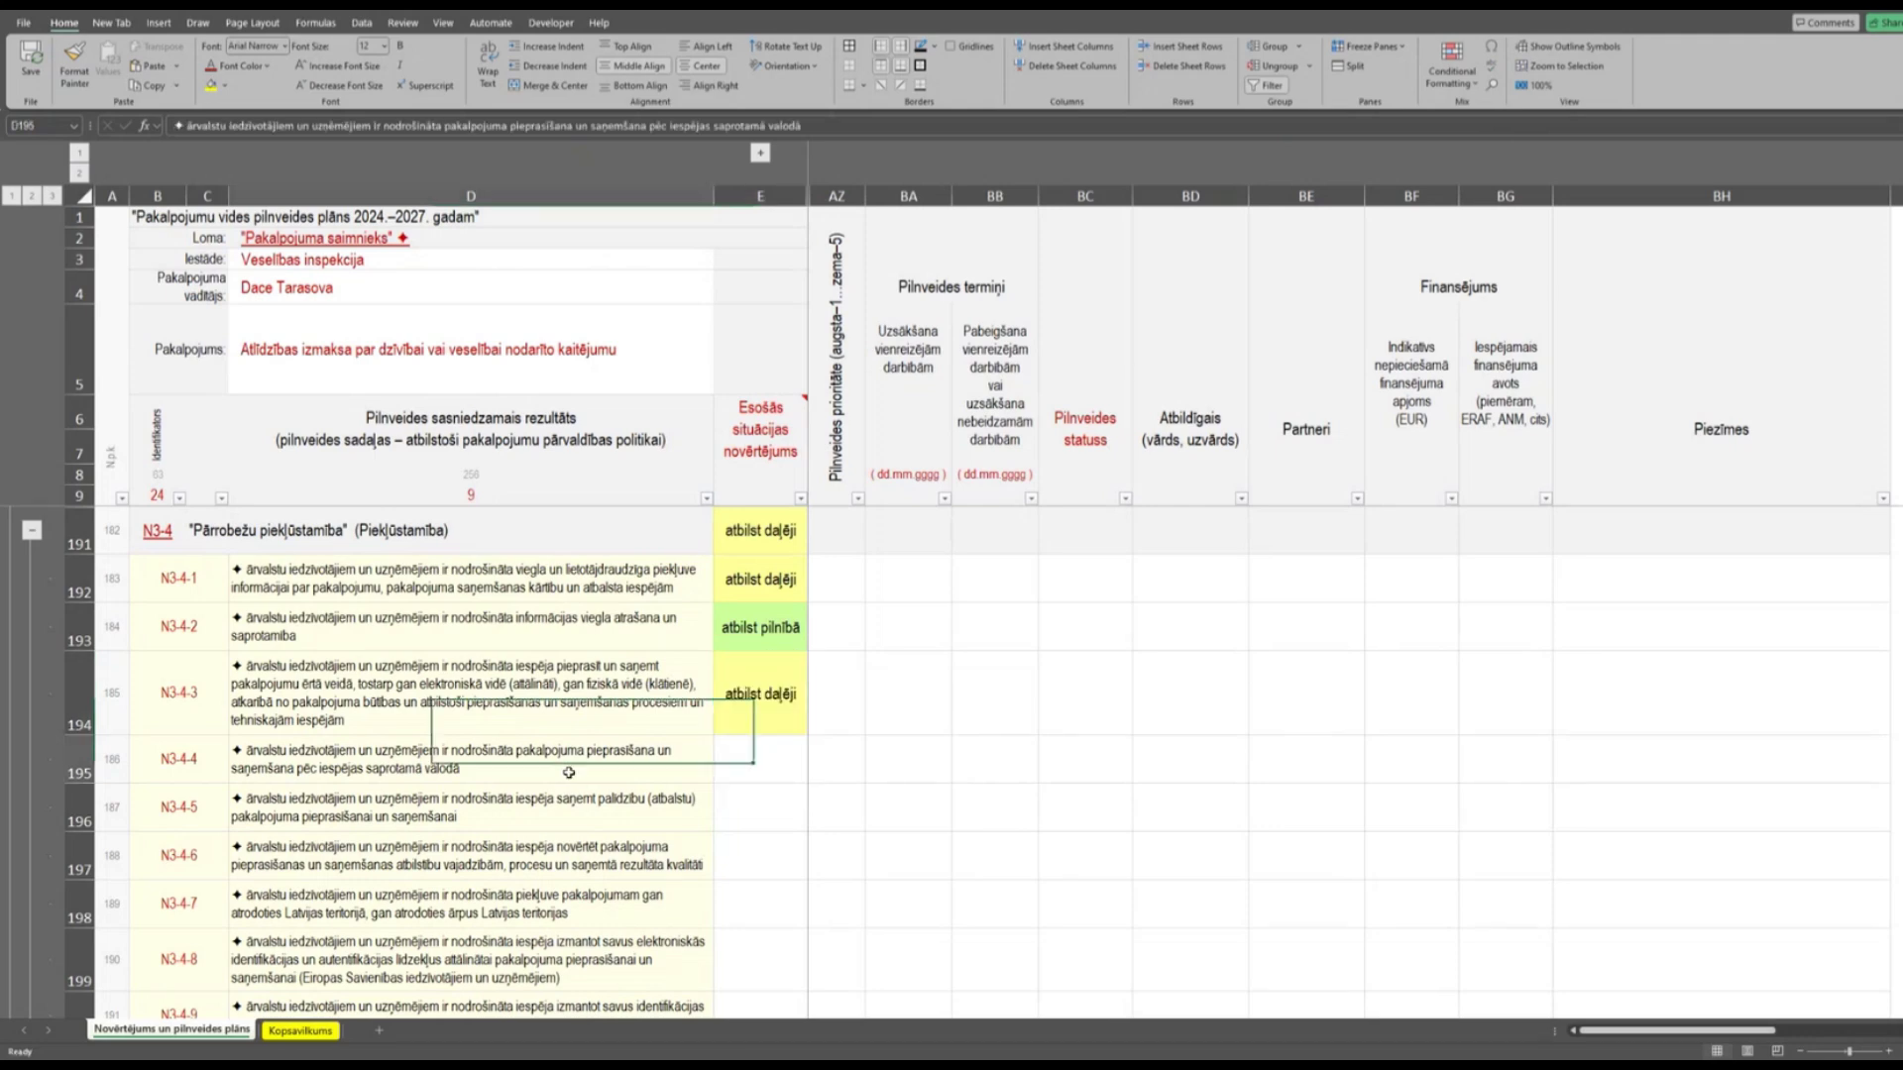
scroll(560, 772, "down", 2)
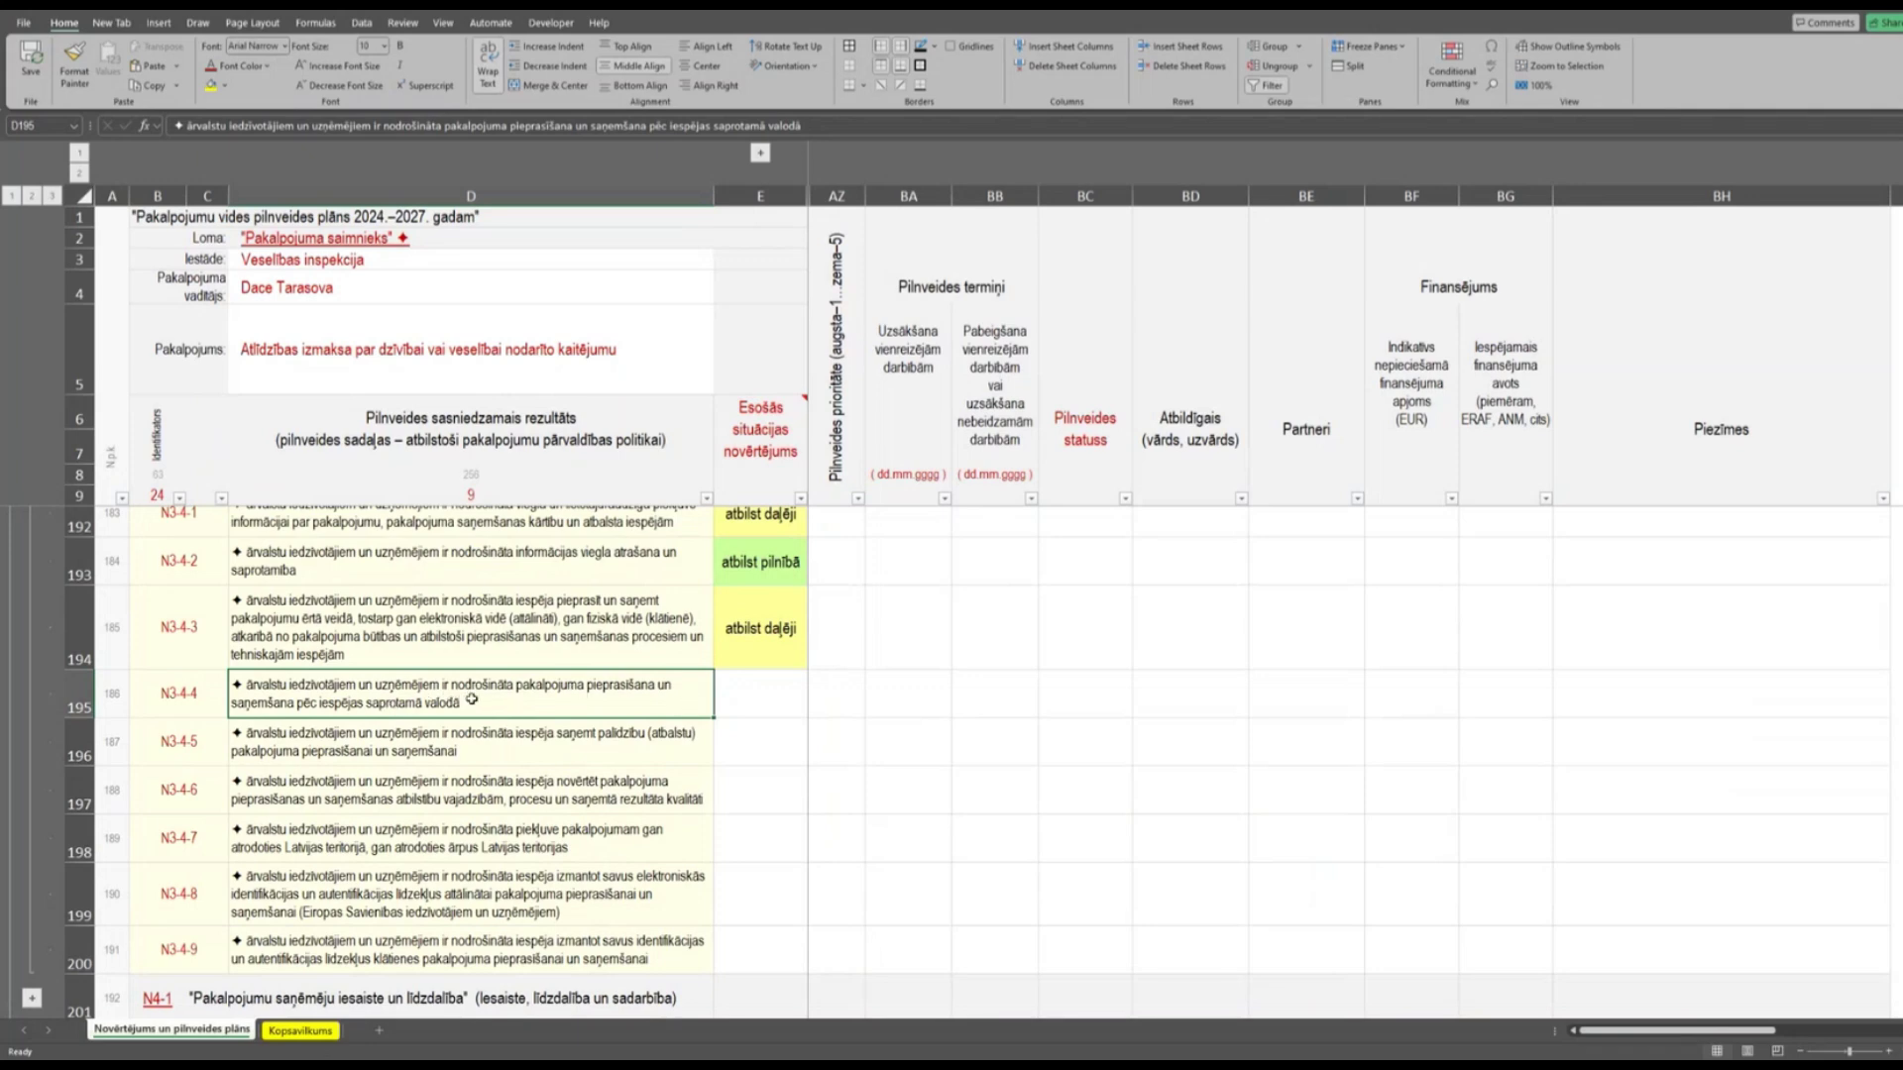
left_click(756, 697)
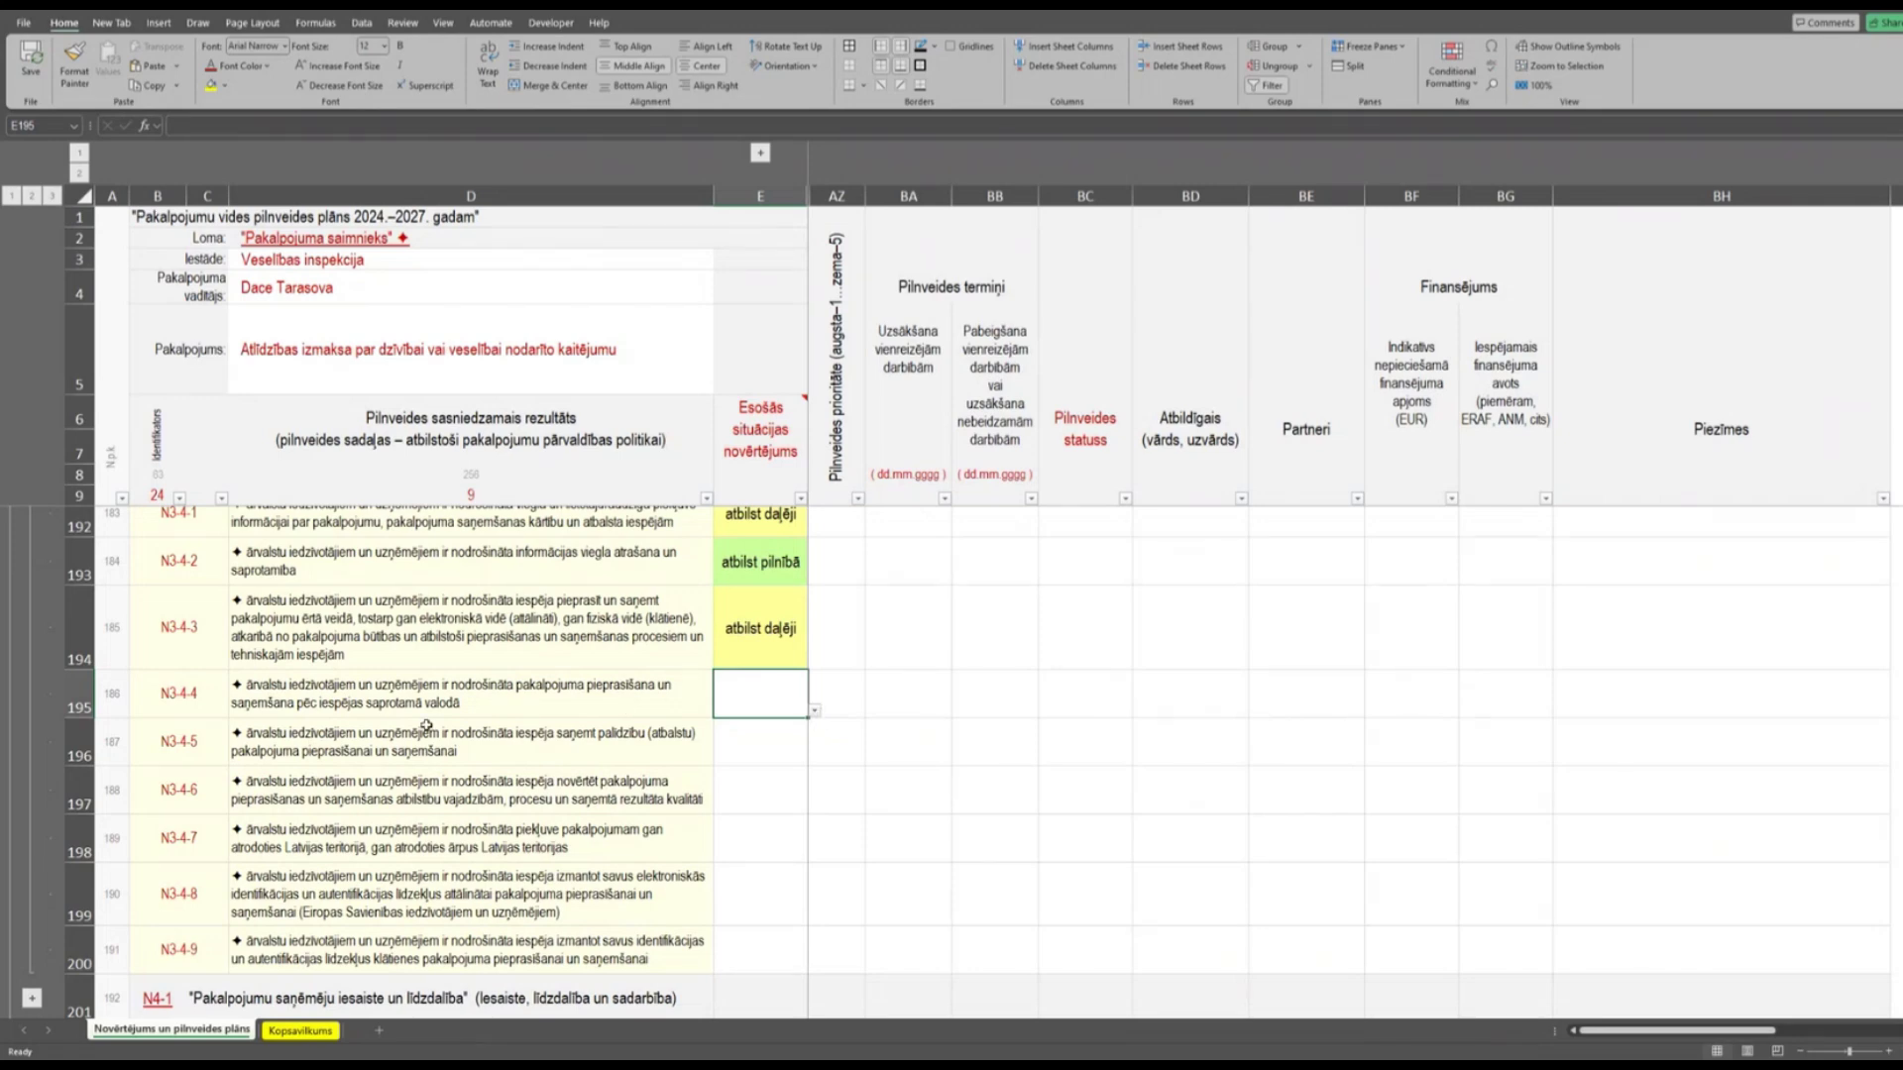
left_click(387, 708)
double_click(310, 698)
left_click_drag(296, 704, 366, 704)
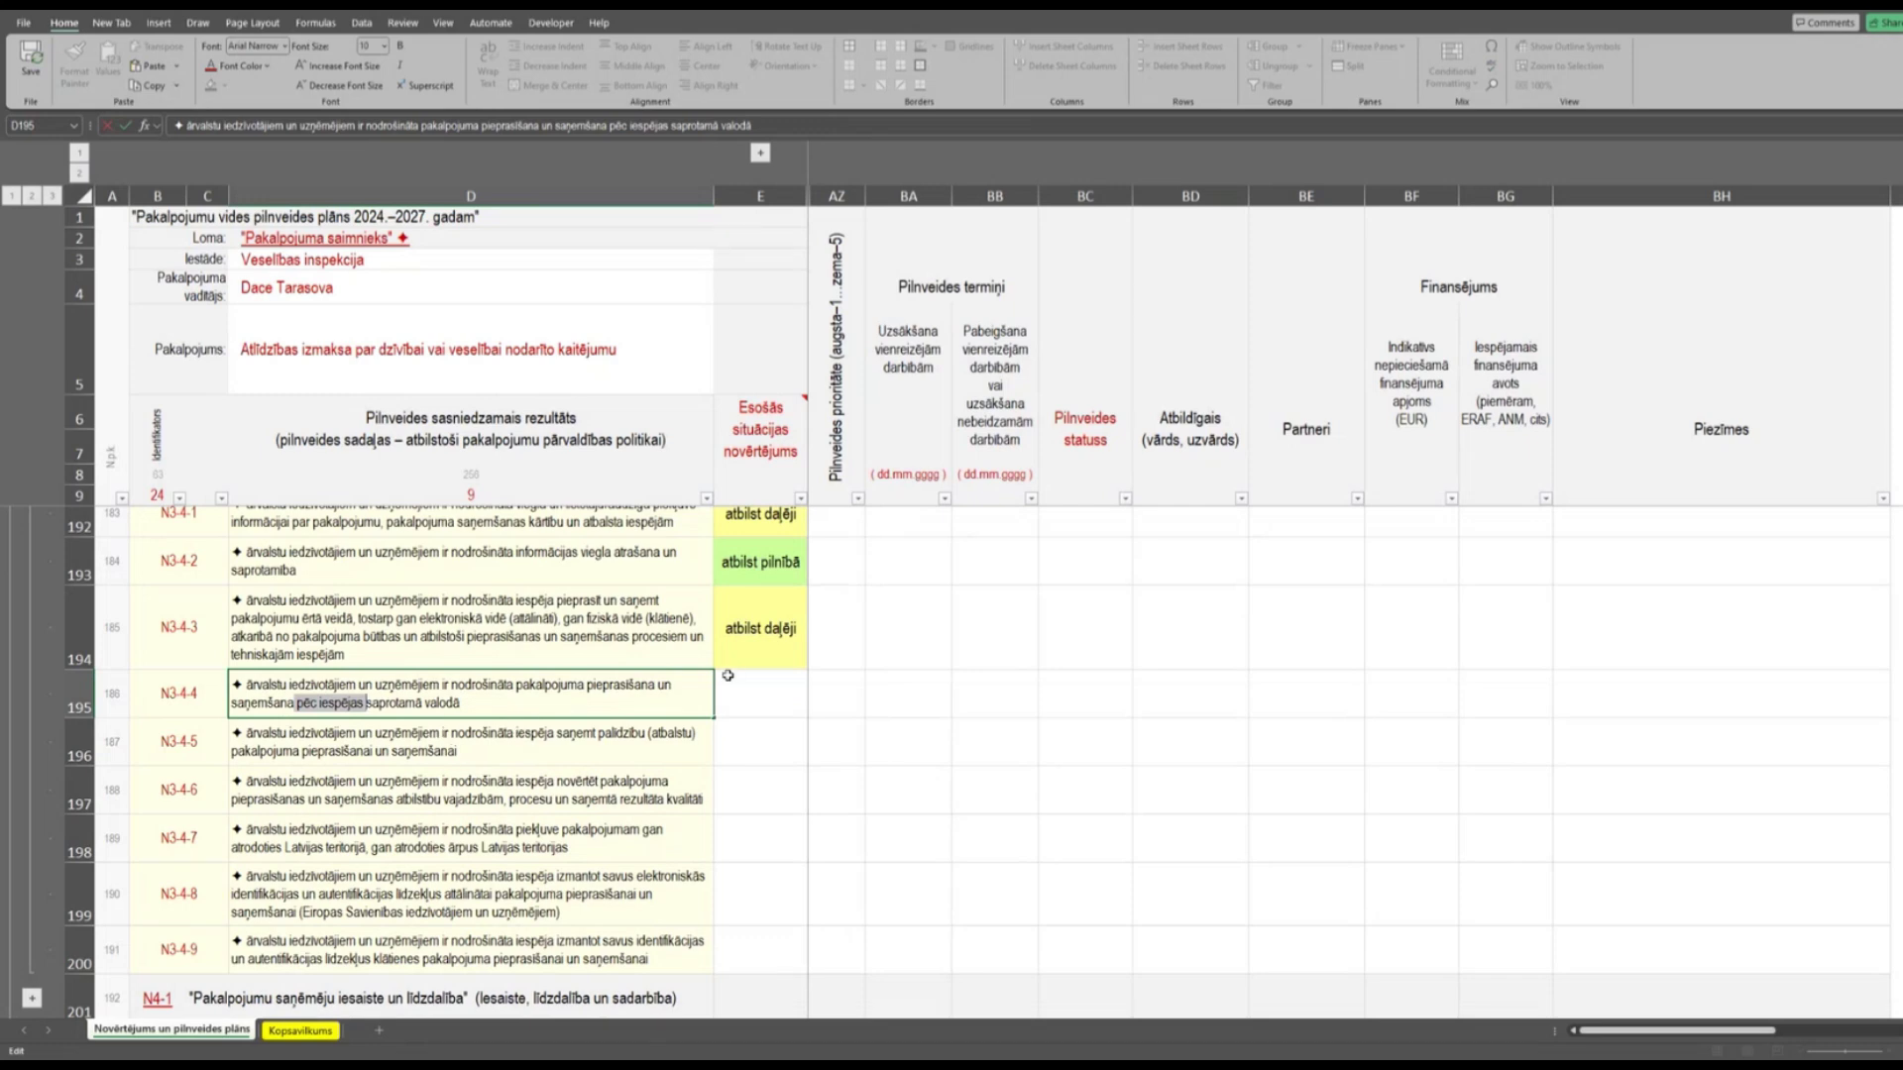
left_click(778, 699)
left_click(817, 714)
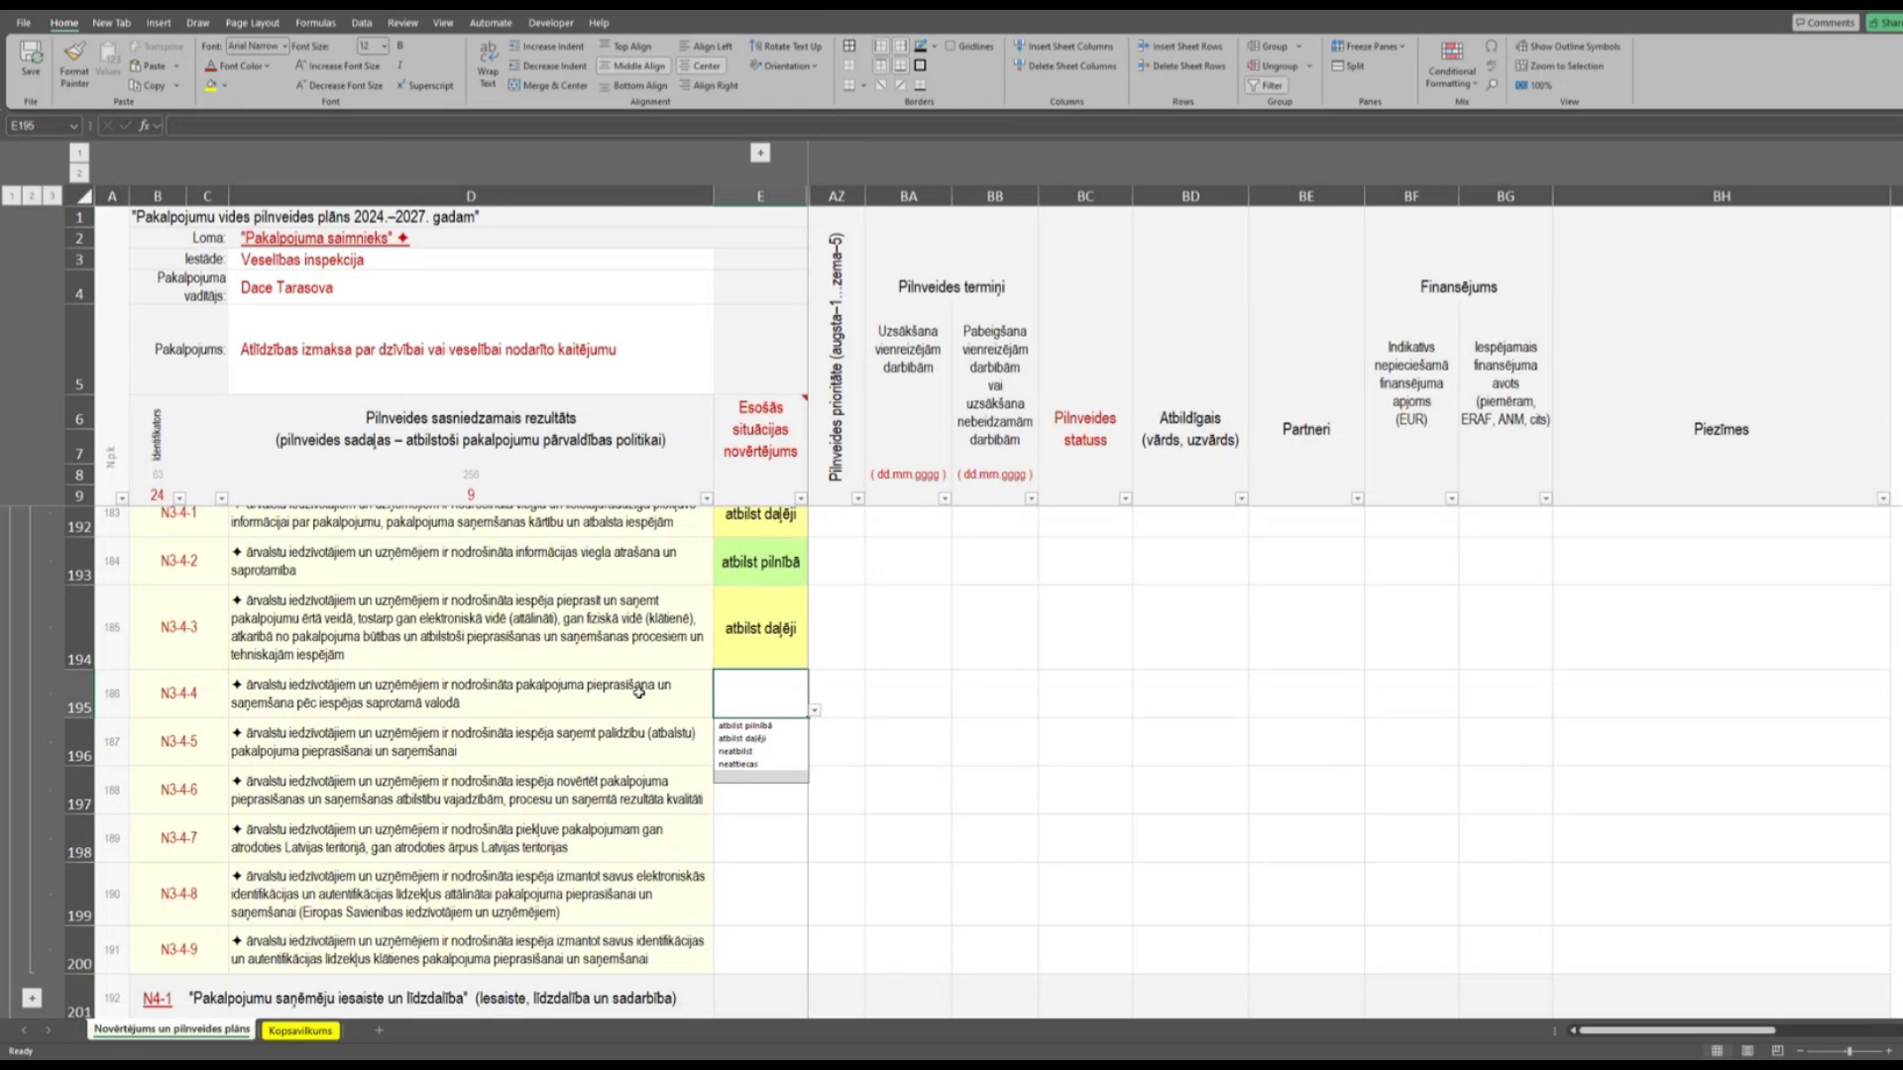
left_click(741, 739)
left_click(675, 700)
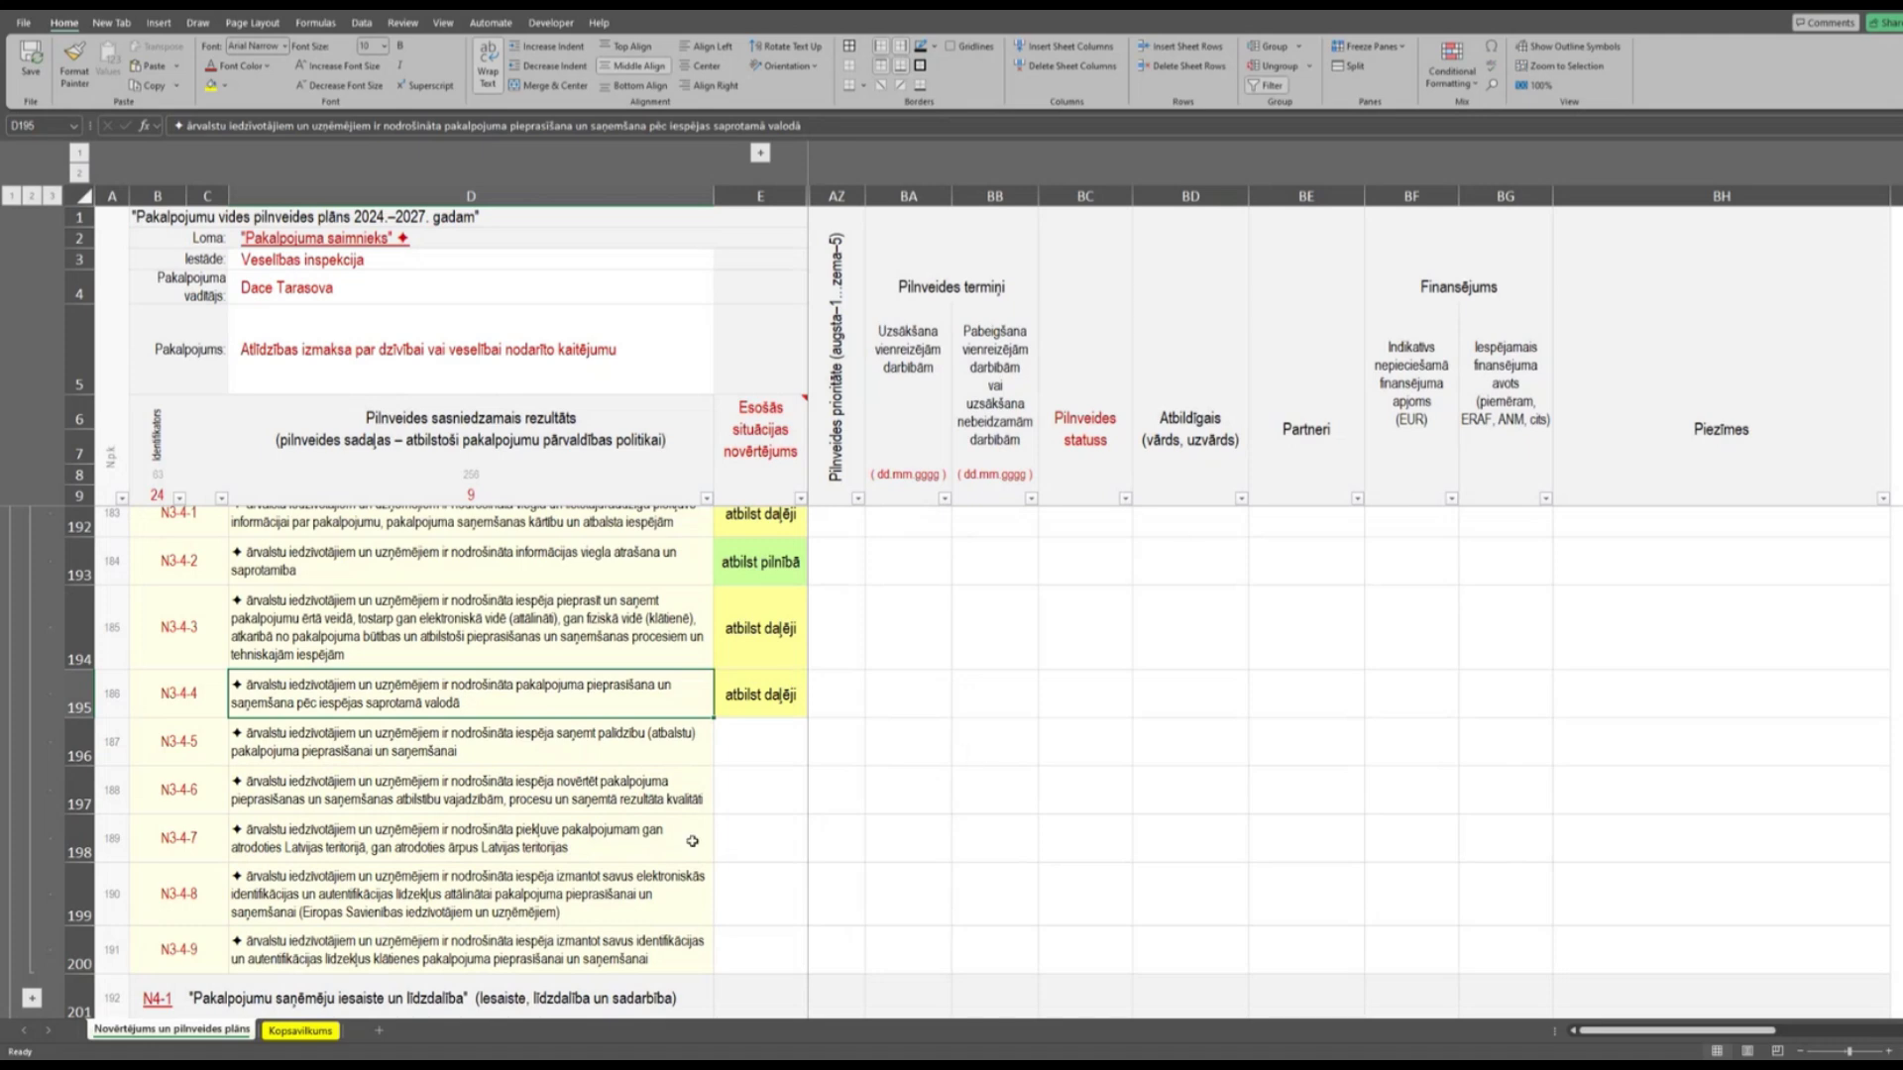
Rate criterion N3-4-5 on help and support for foreign residents and businesses requesting and receiving the service as "atbilst daļēji".
scroll(694, 839, "down", 1)
left_click(324, 682)
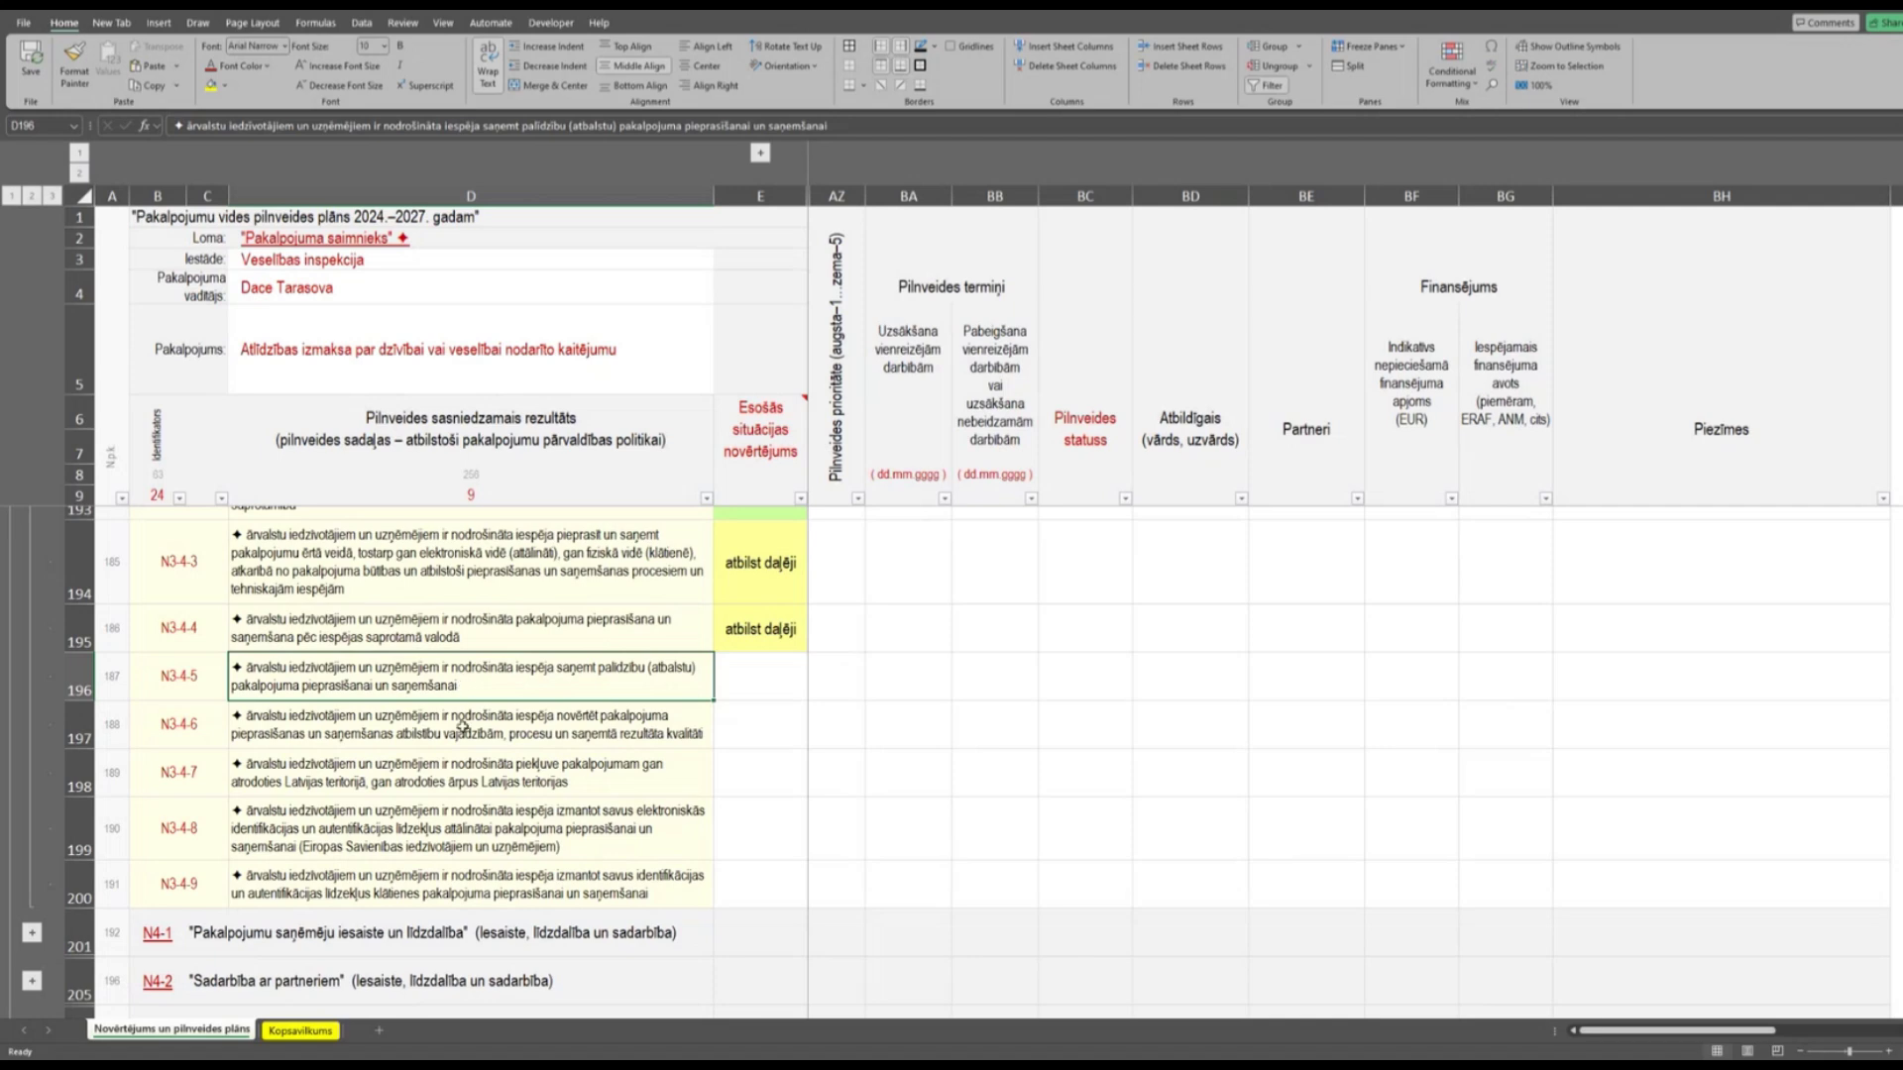
left_click(766, 670)
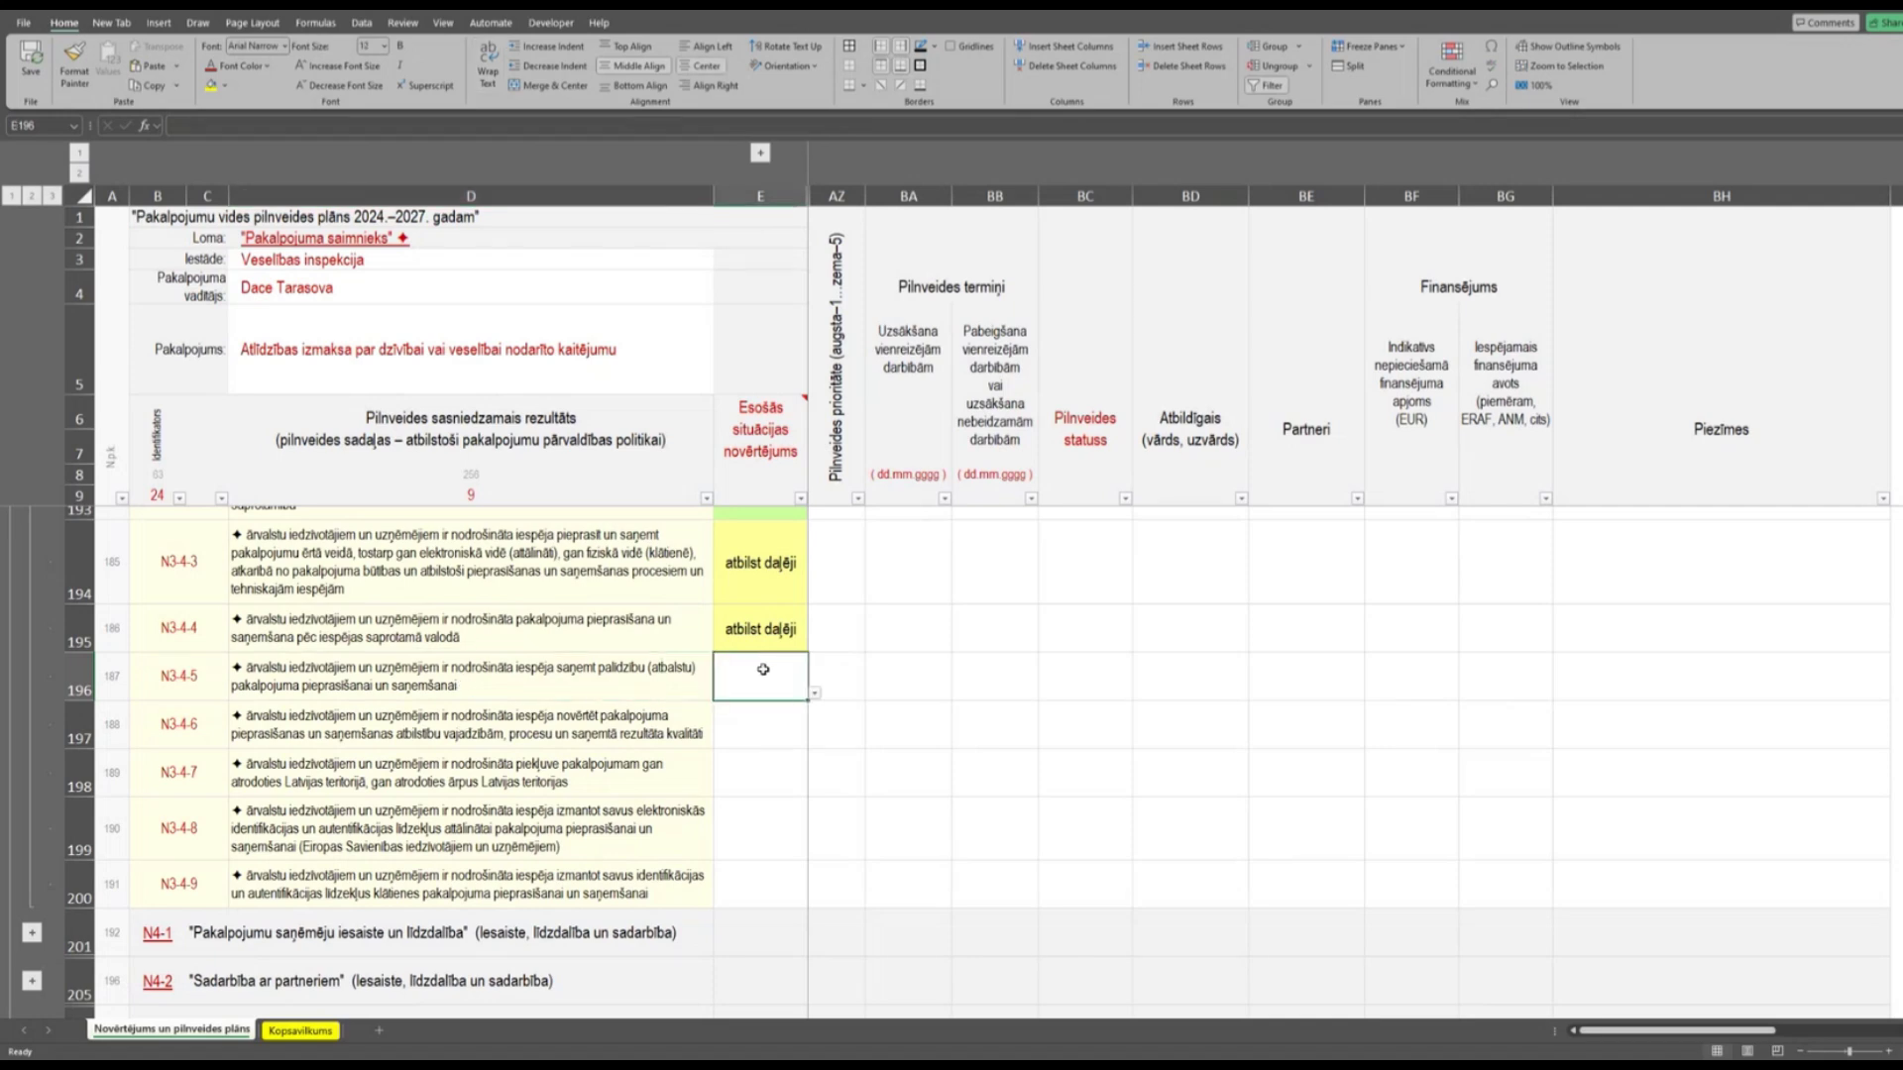
left_click(815, 693)
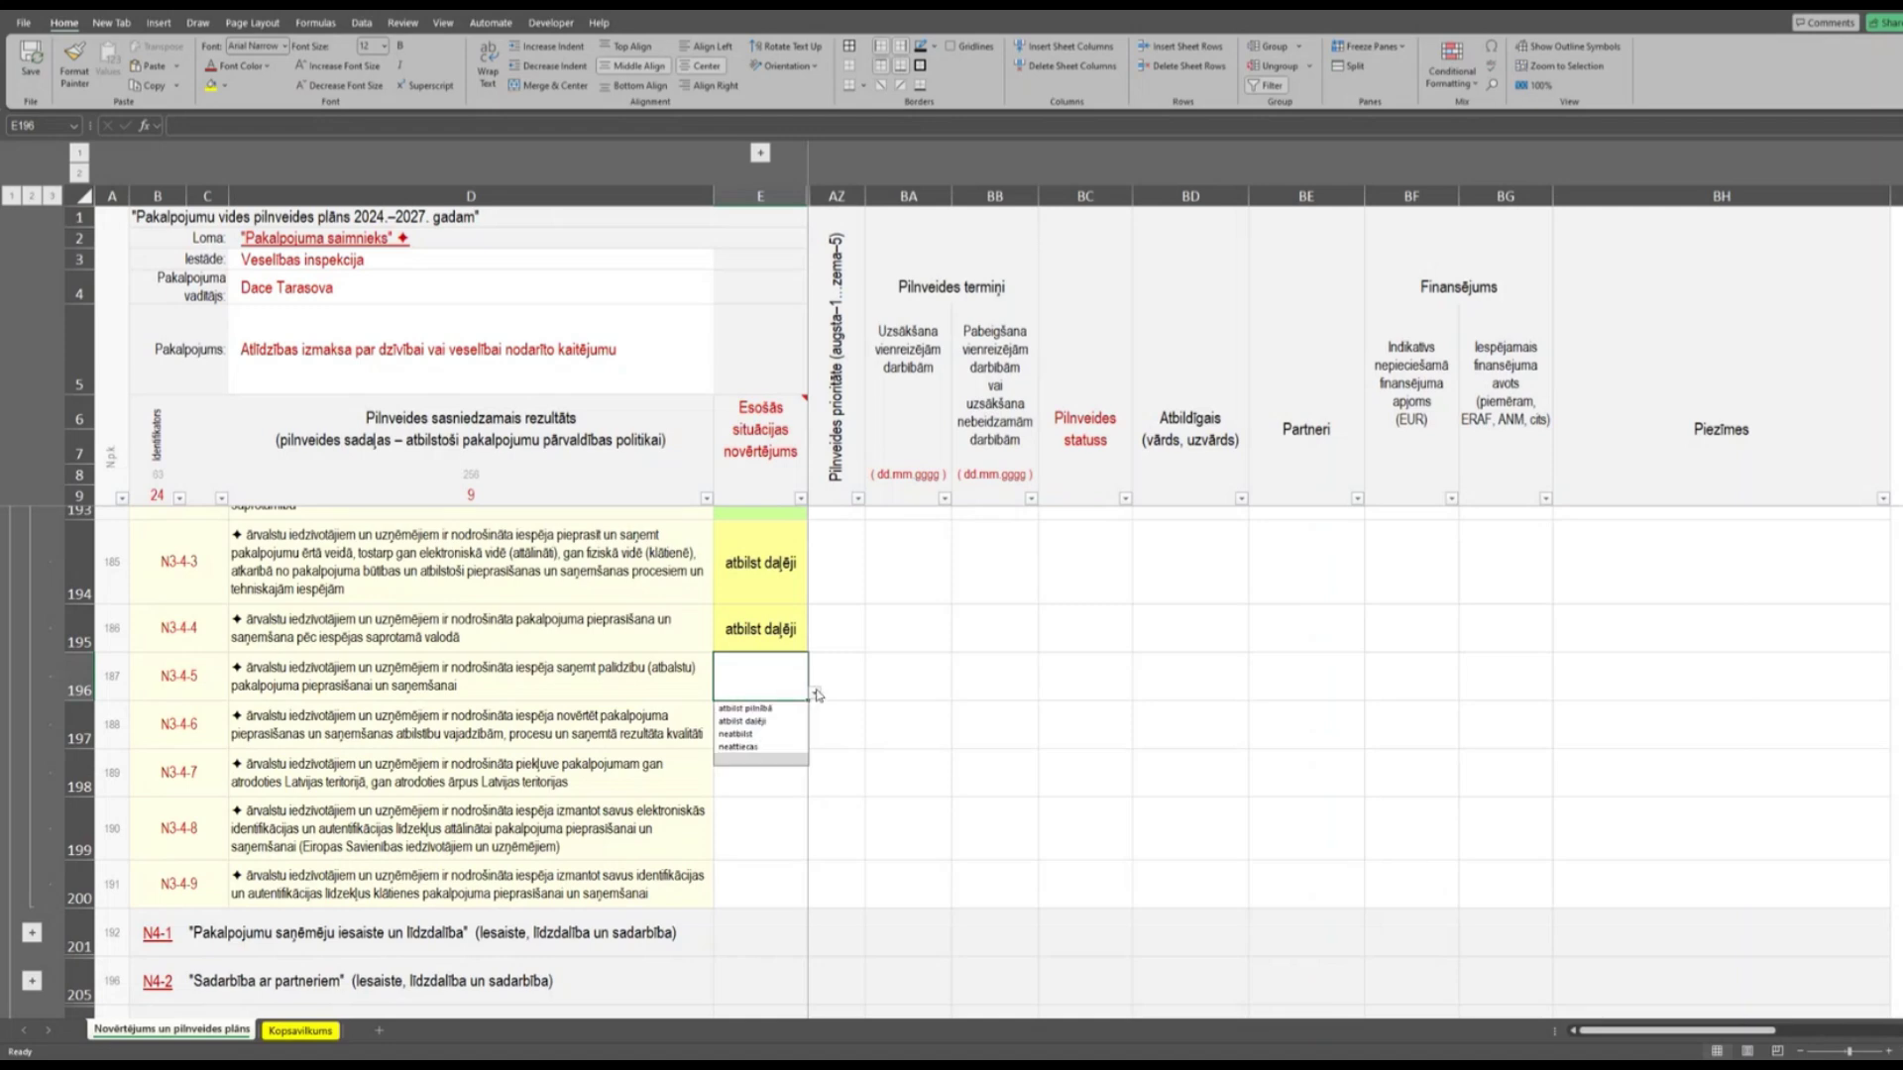
left_click(744, 721)
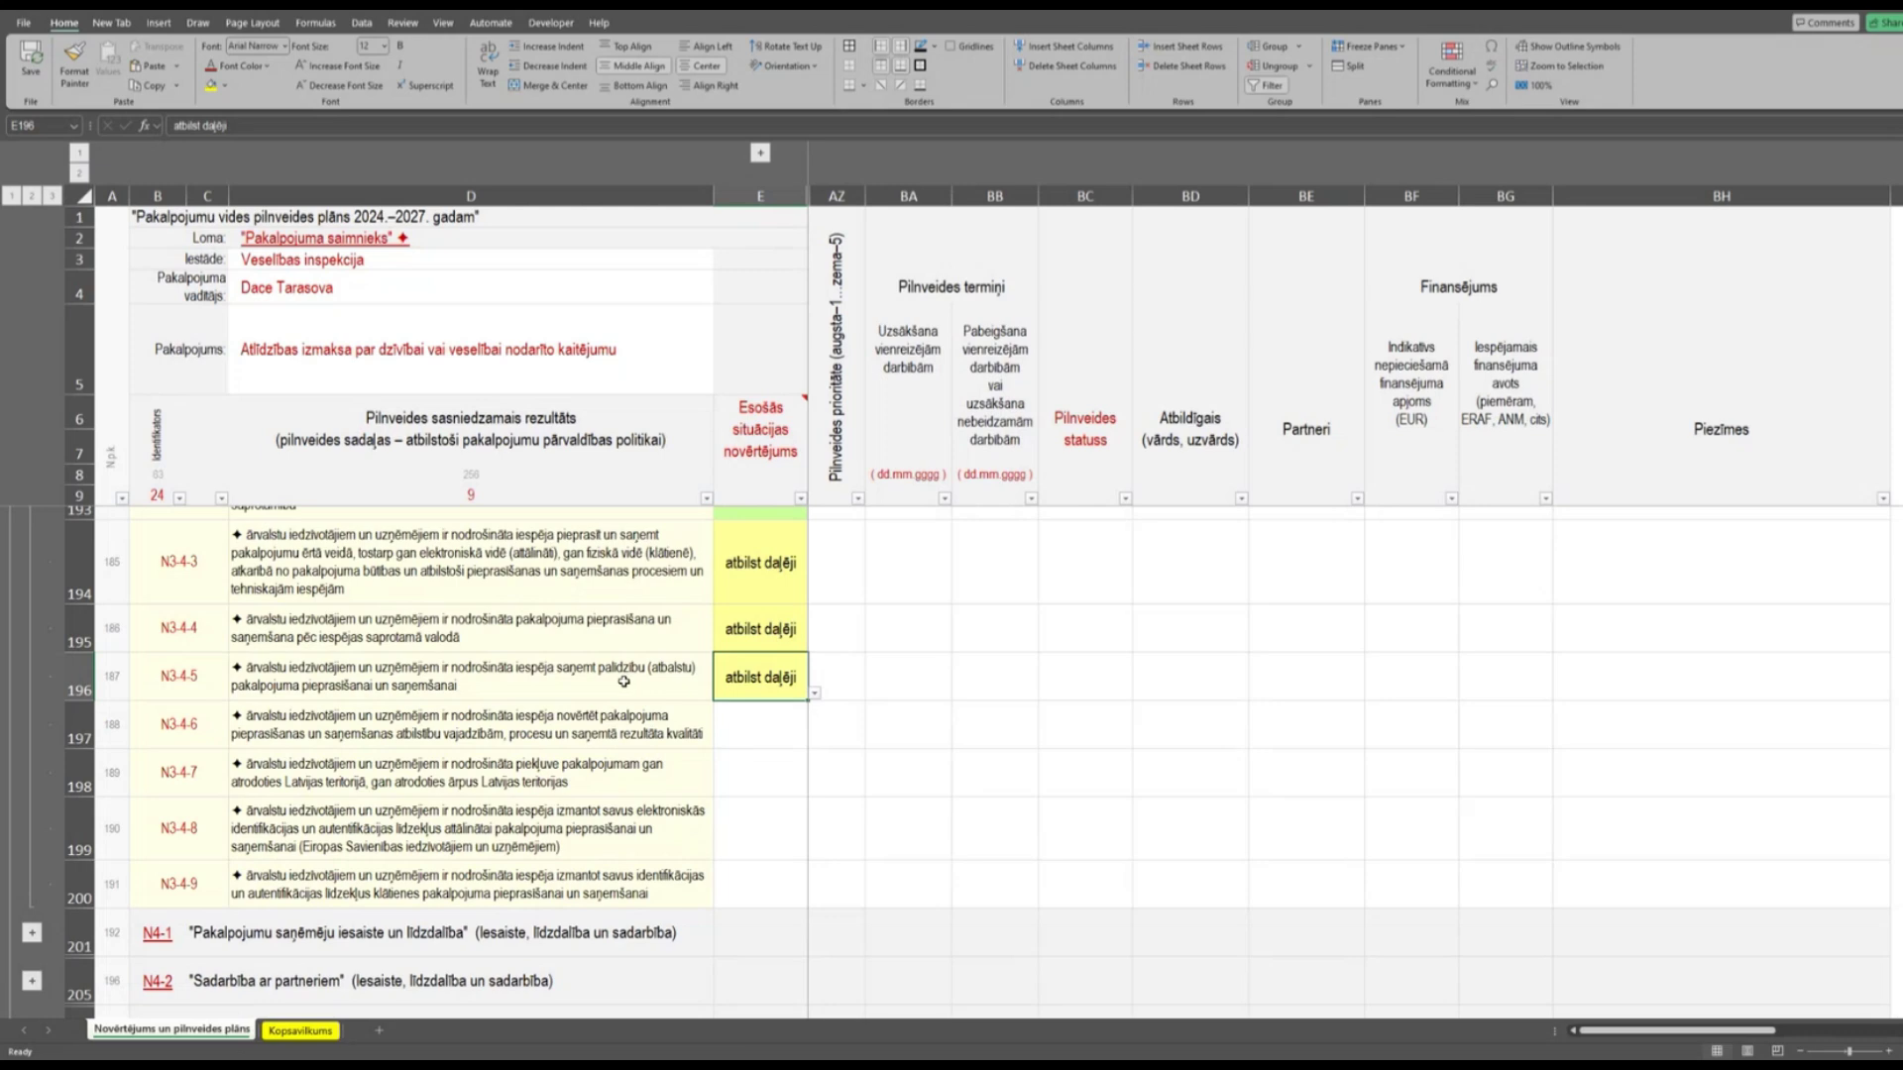
Rate criterion N3-4-6 on foreign residents and businesses being able to evaluate the service process and result quality as "neatbilst".
left_click(519, 741)
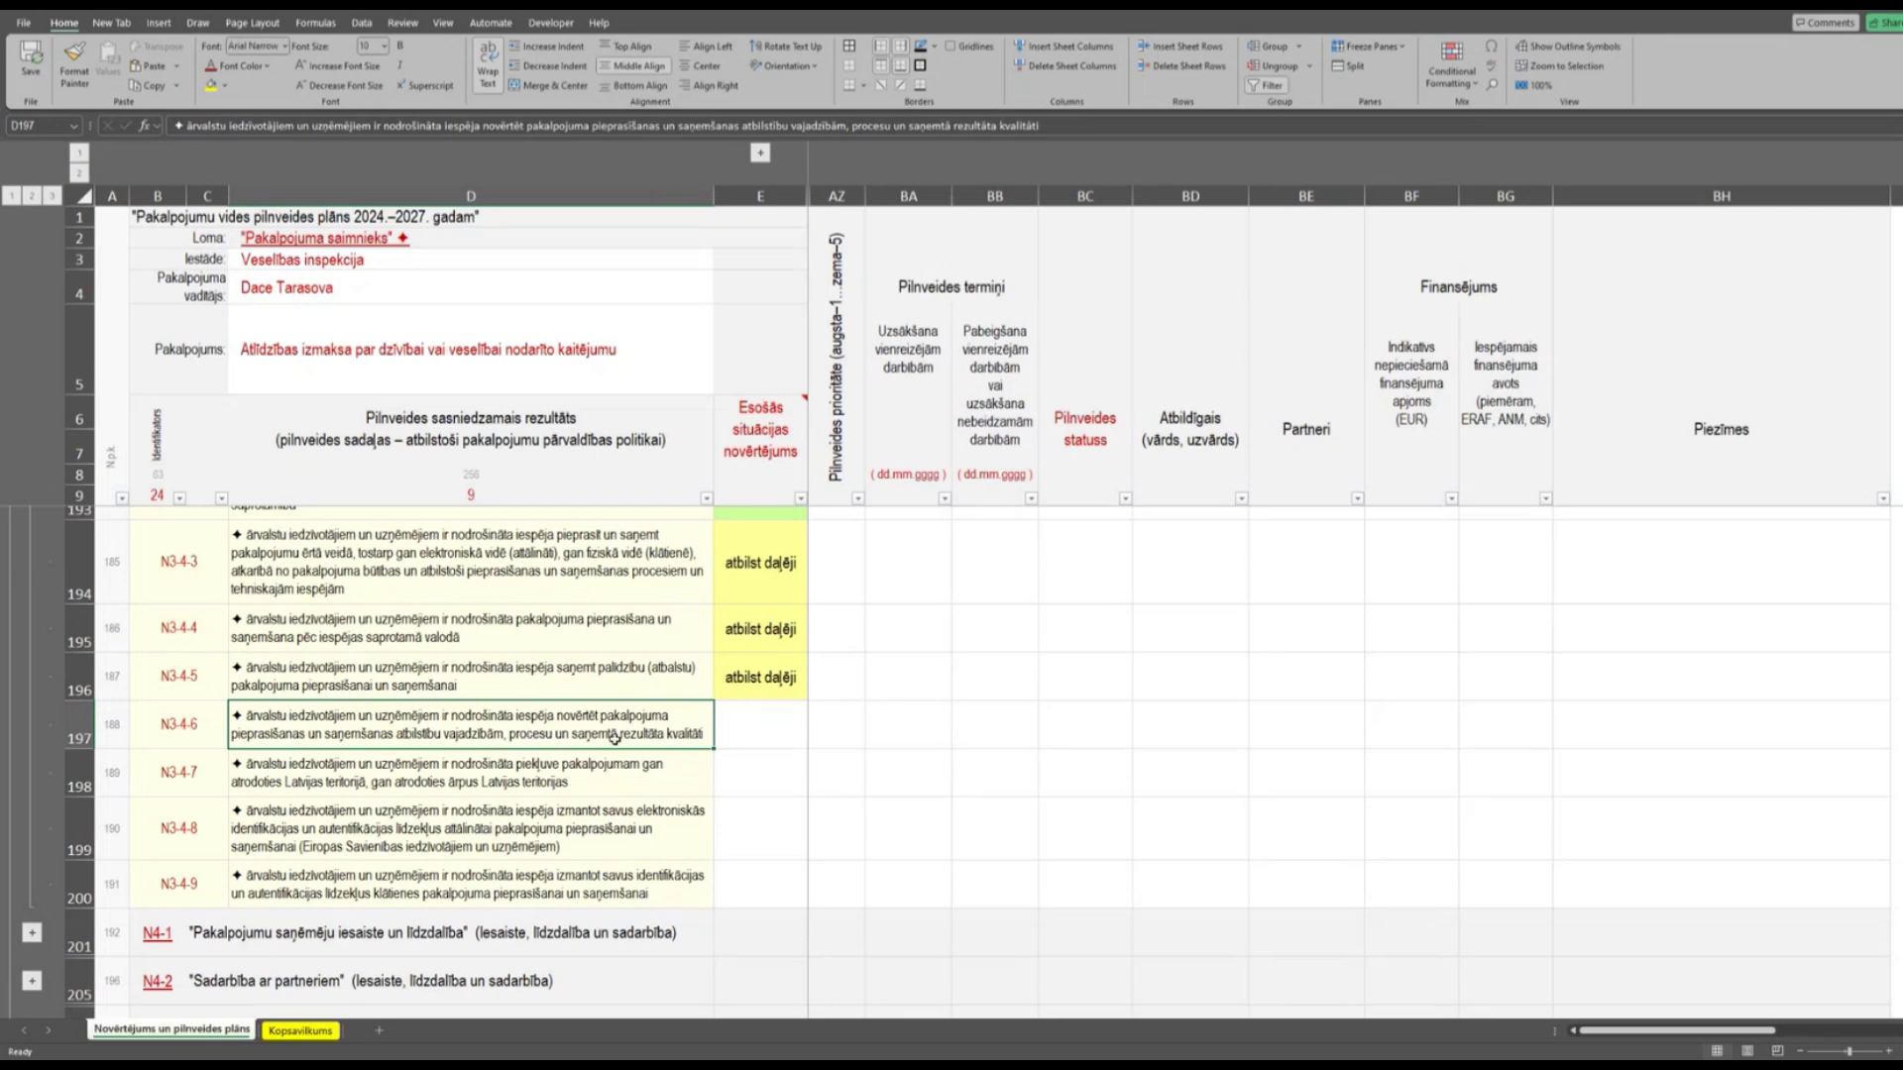
left_click(758, 730)
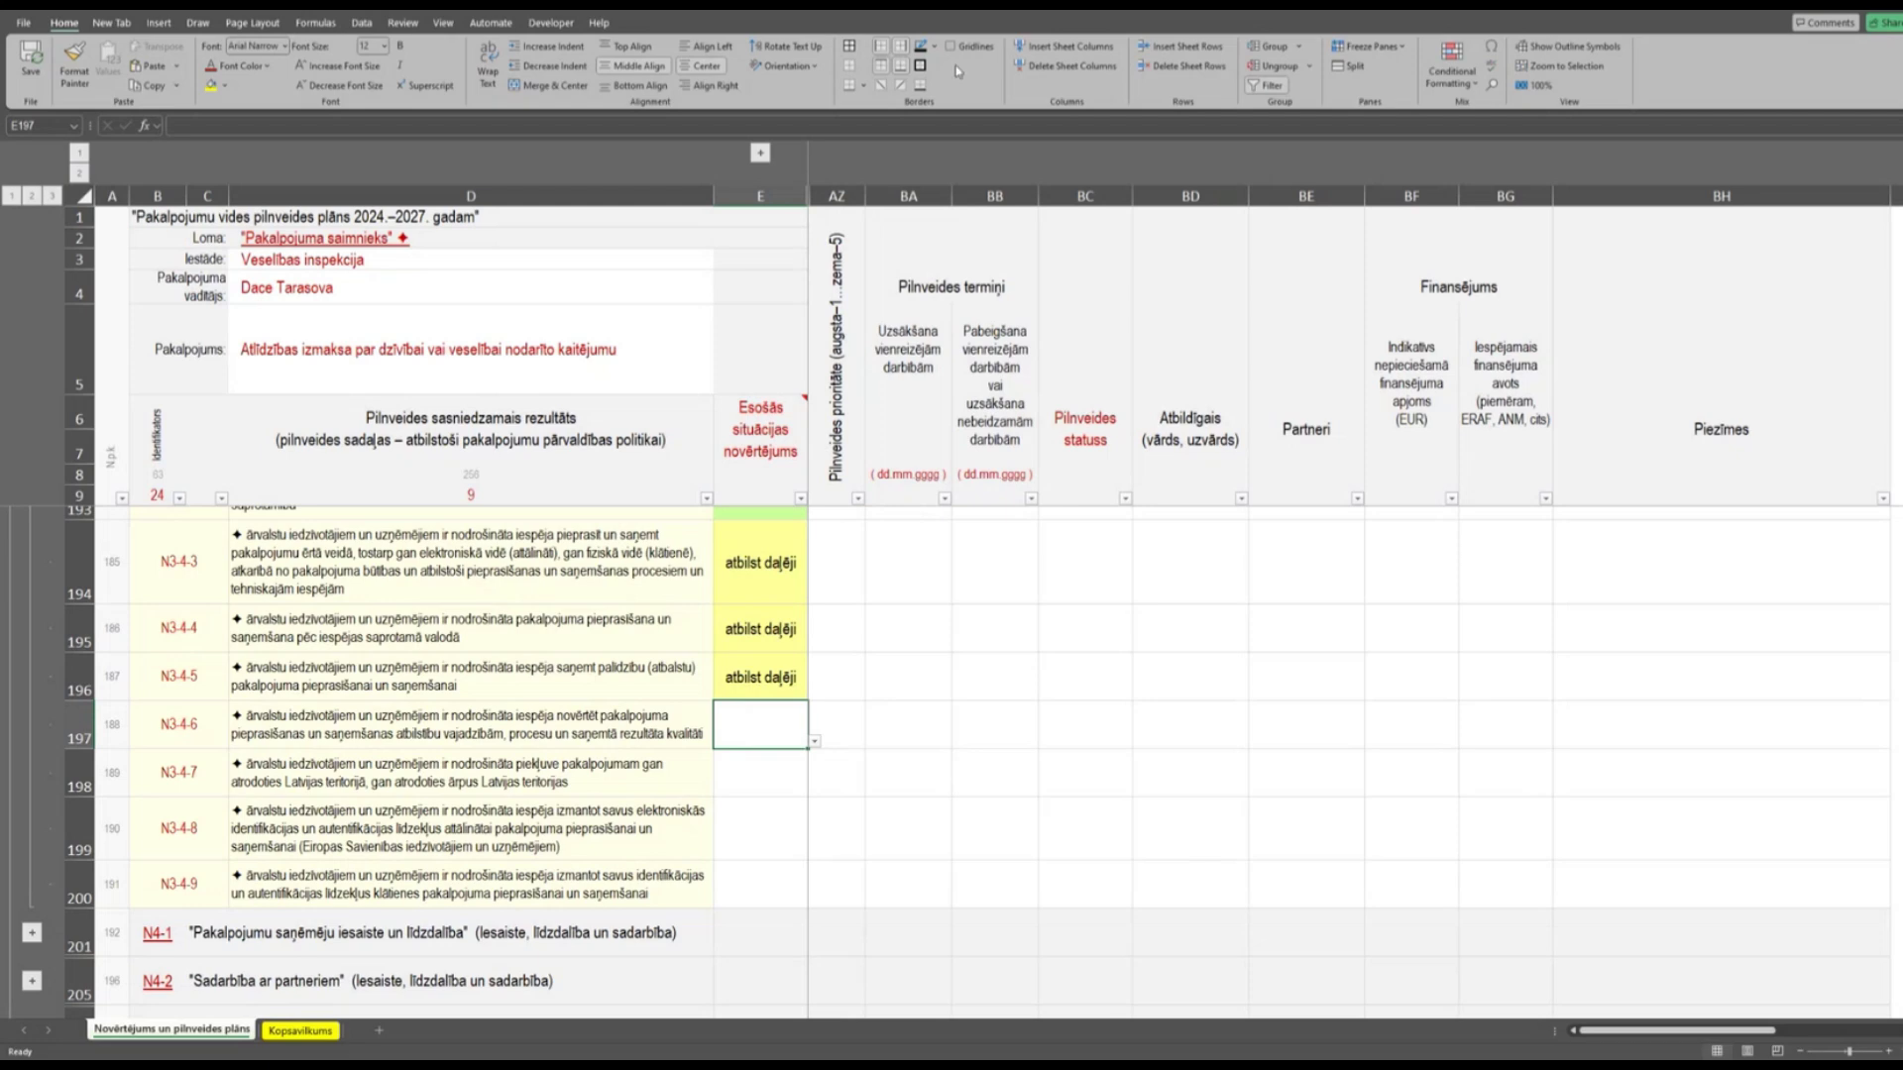
type("neatbilst")
key("Return")
key("Left")
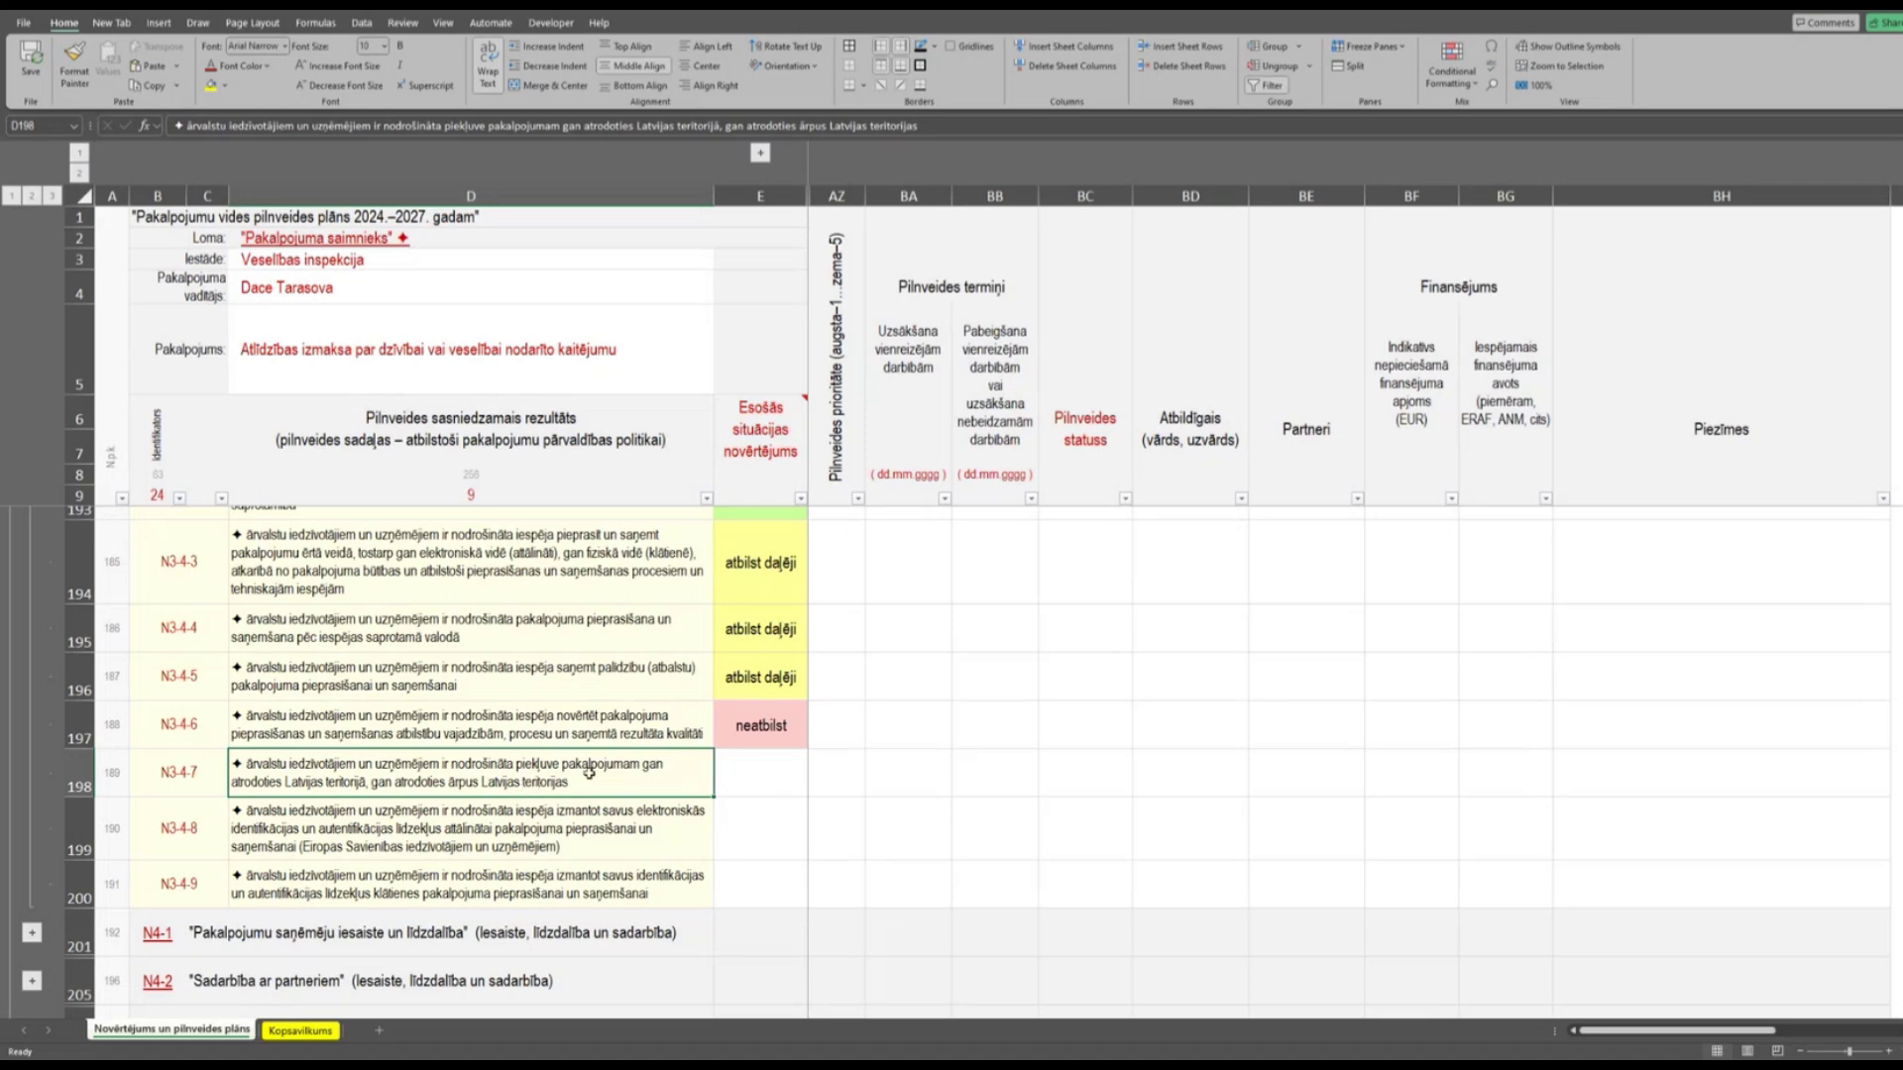
Rate criterion N3-4-7 on access to the service from both inside and outside Latvia as "atbilst daļēji".
left_click(737, 770)
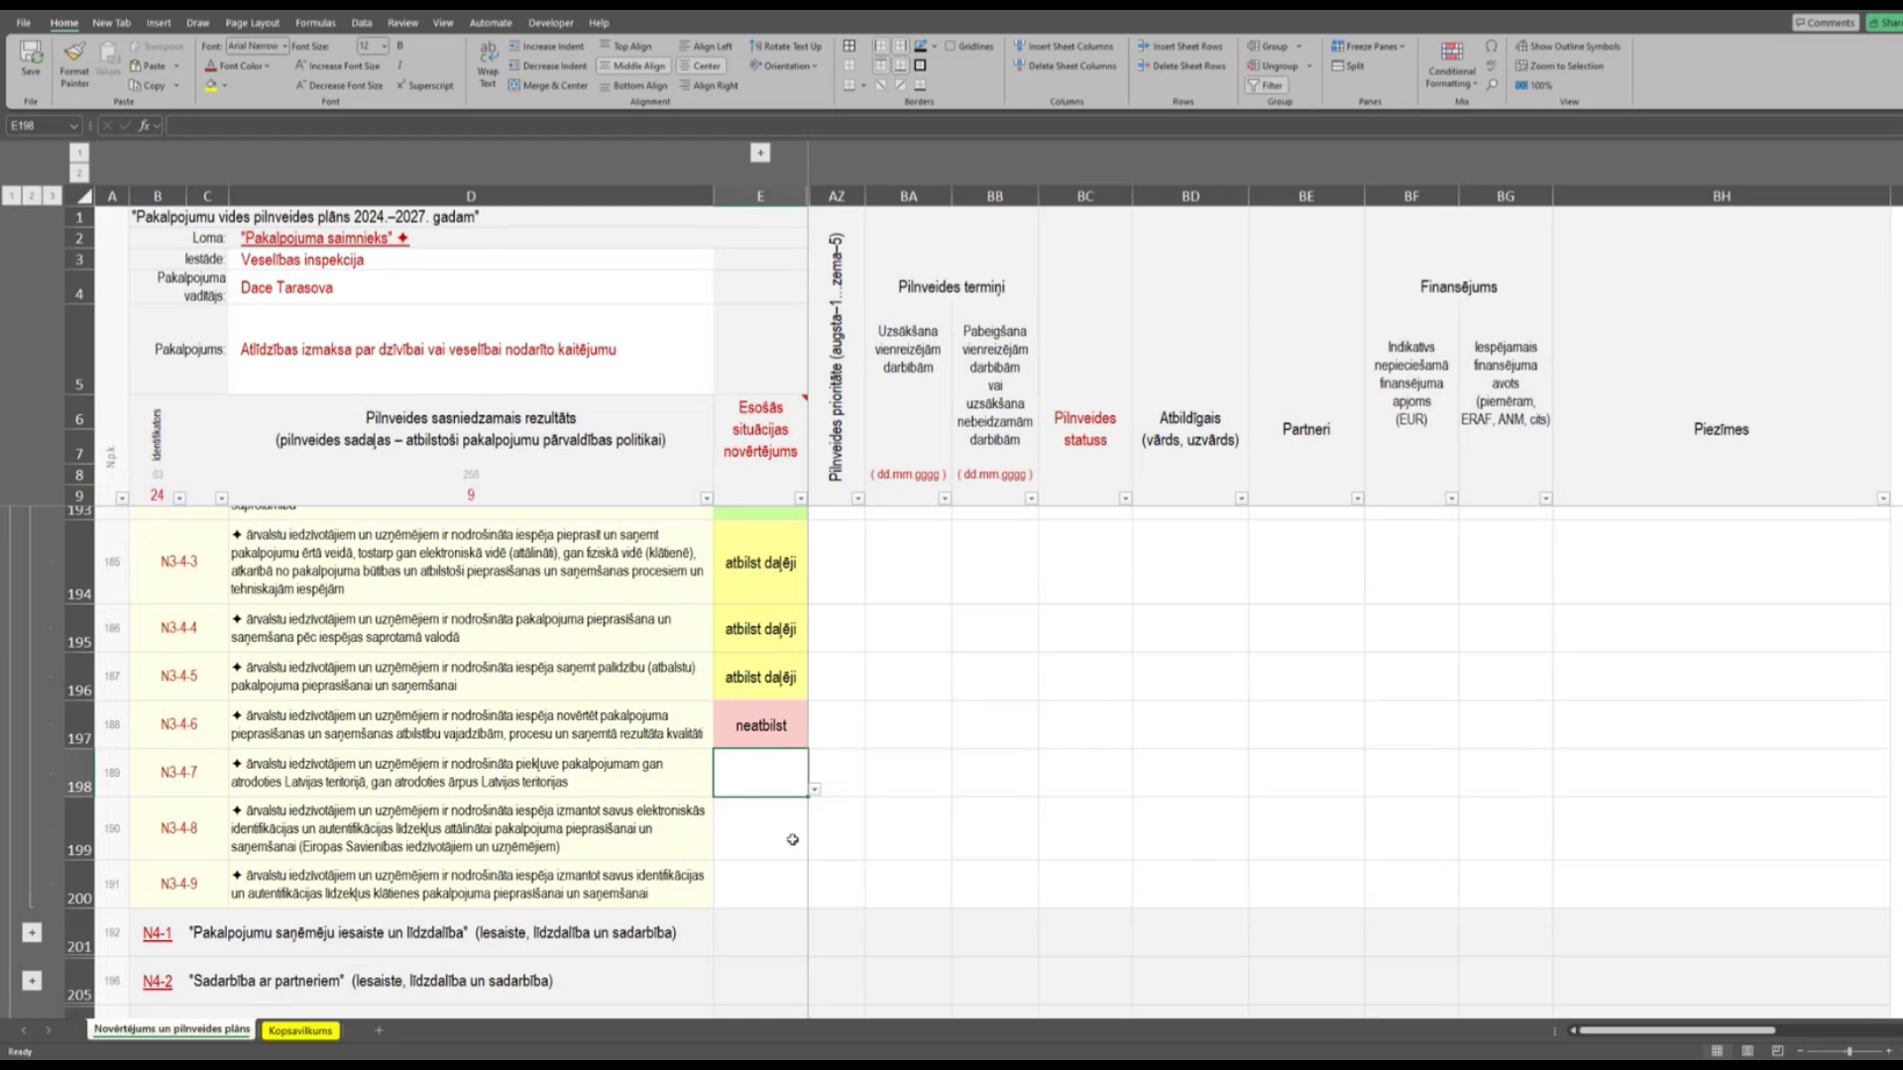
left_click(815, 791)
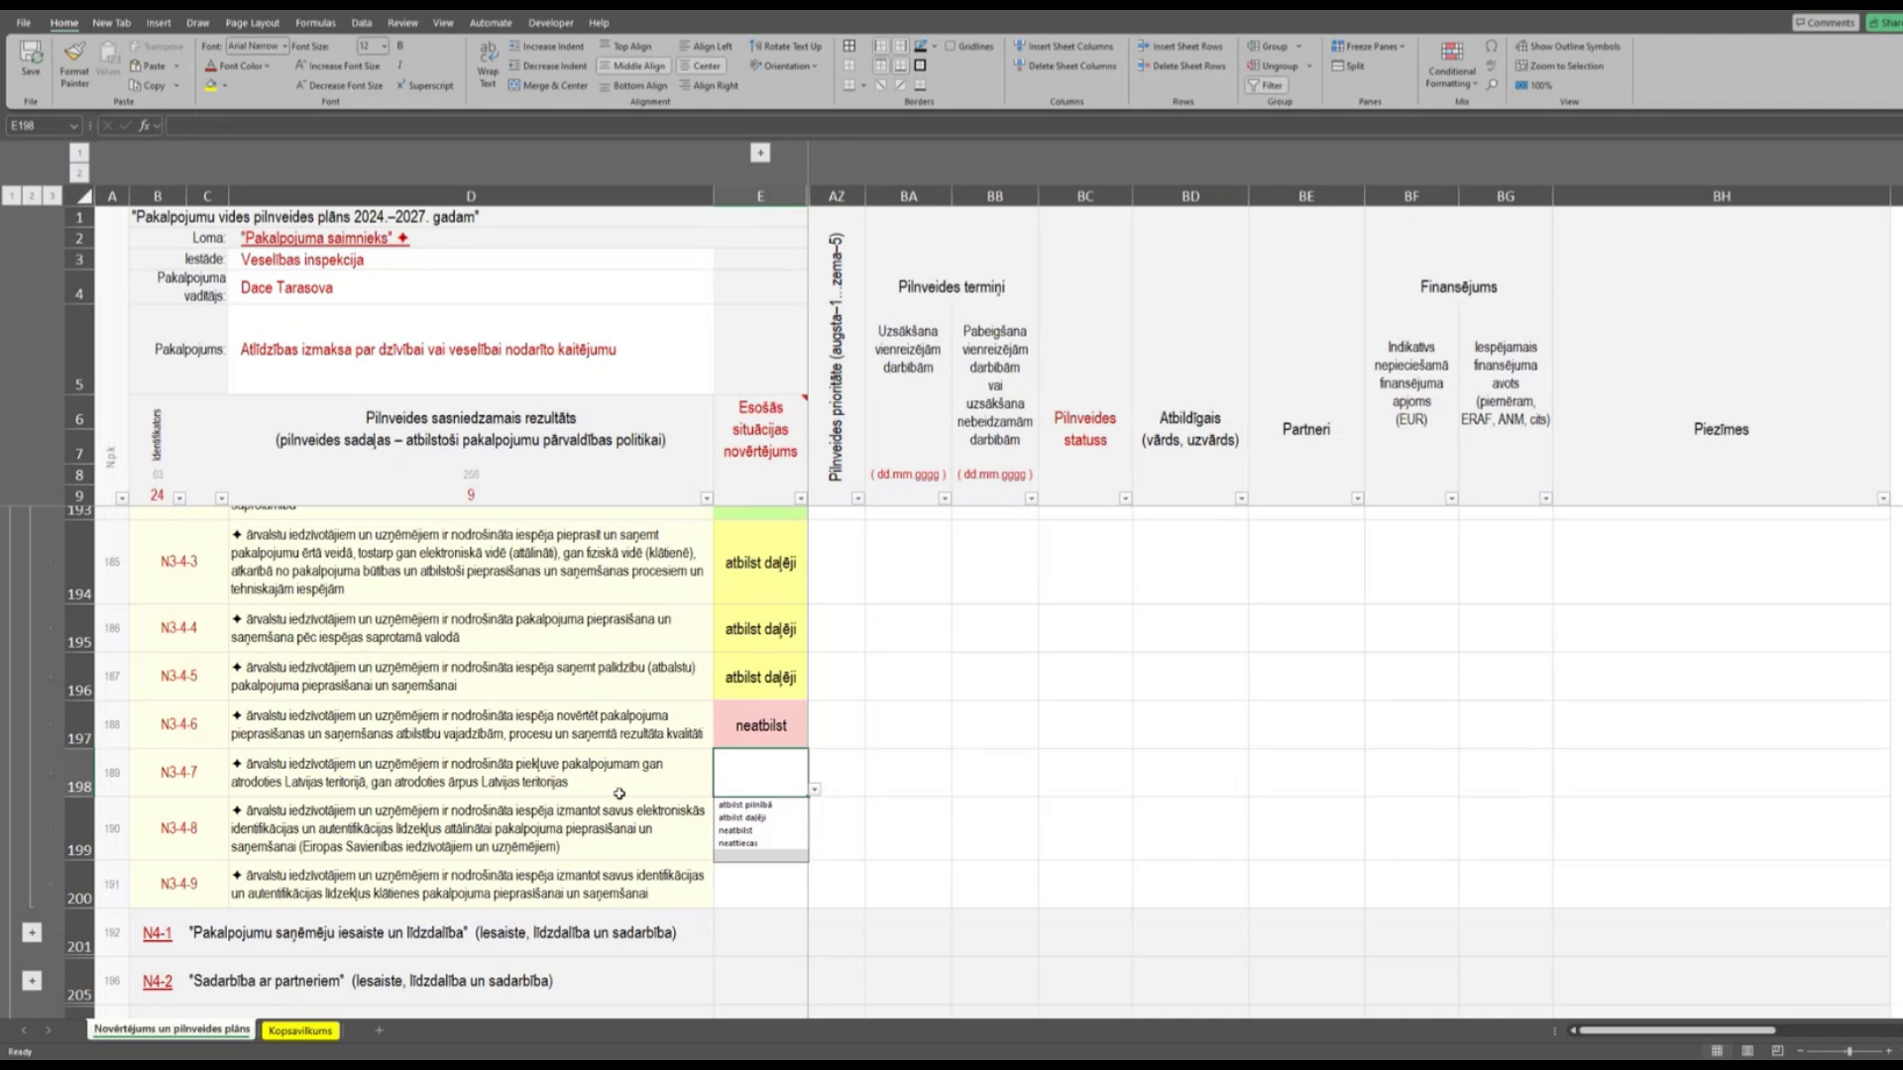
left_click(778, 824)
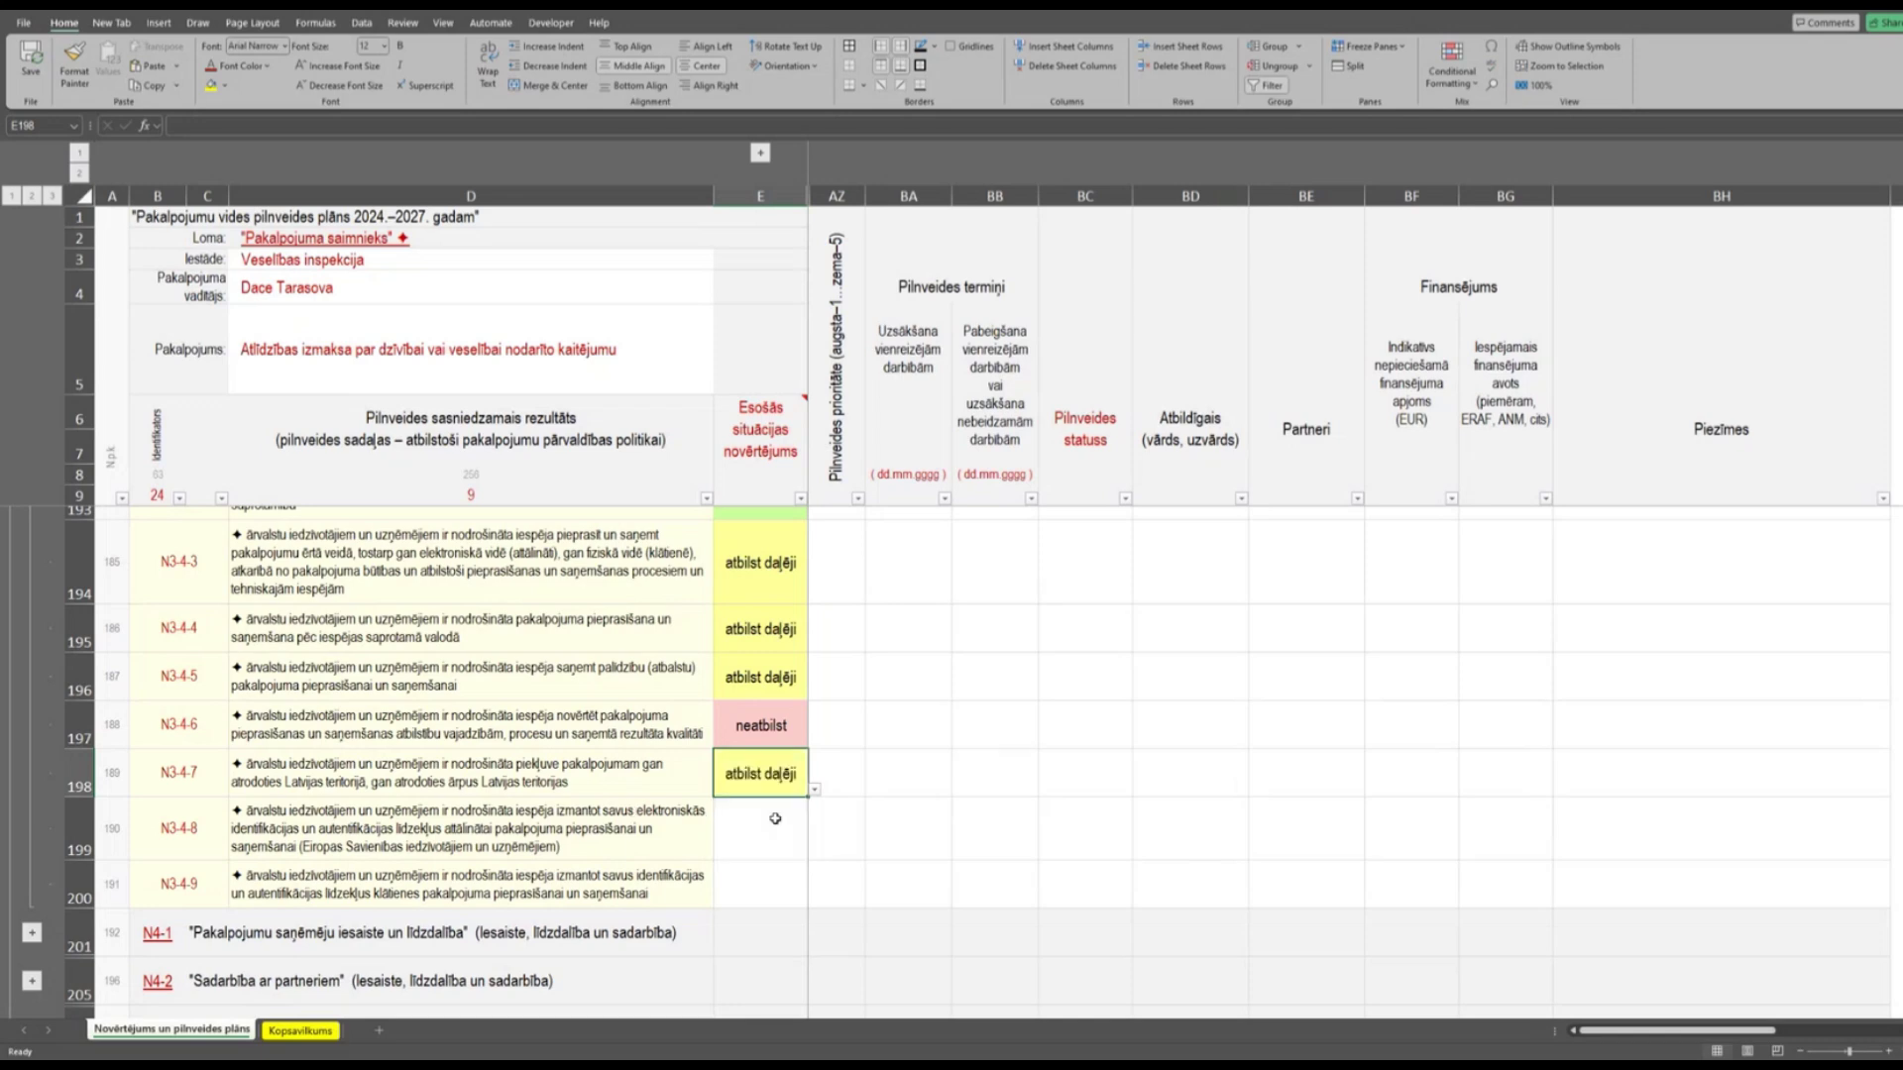
left_click(676, 780)
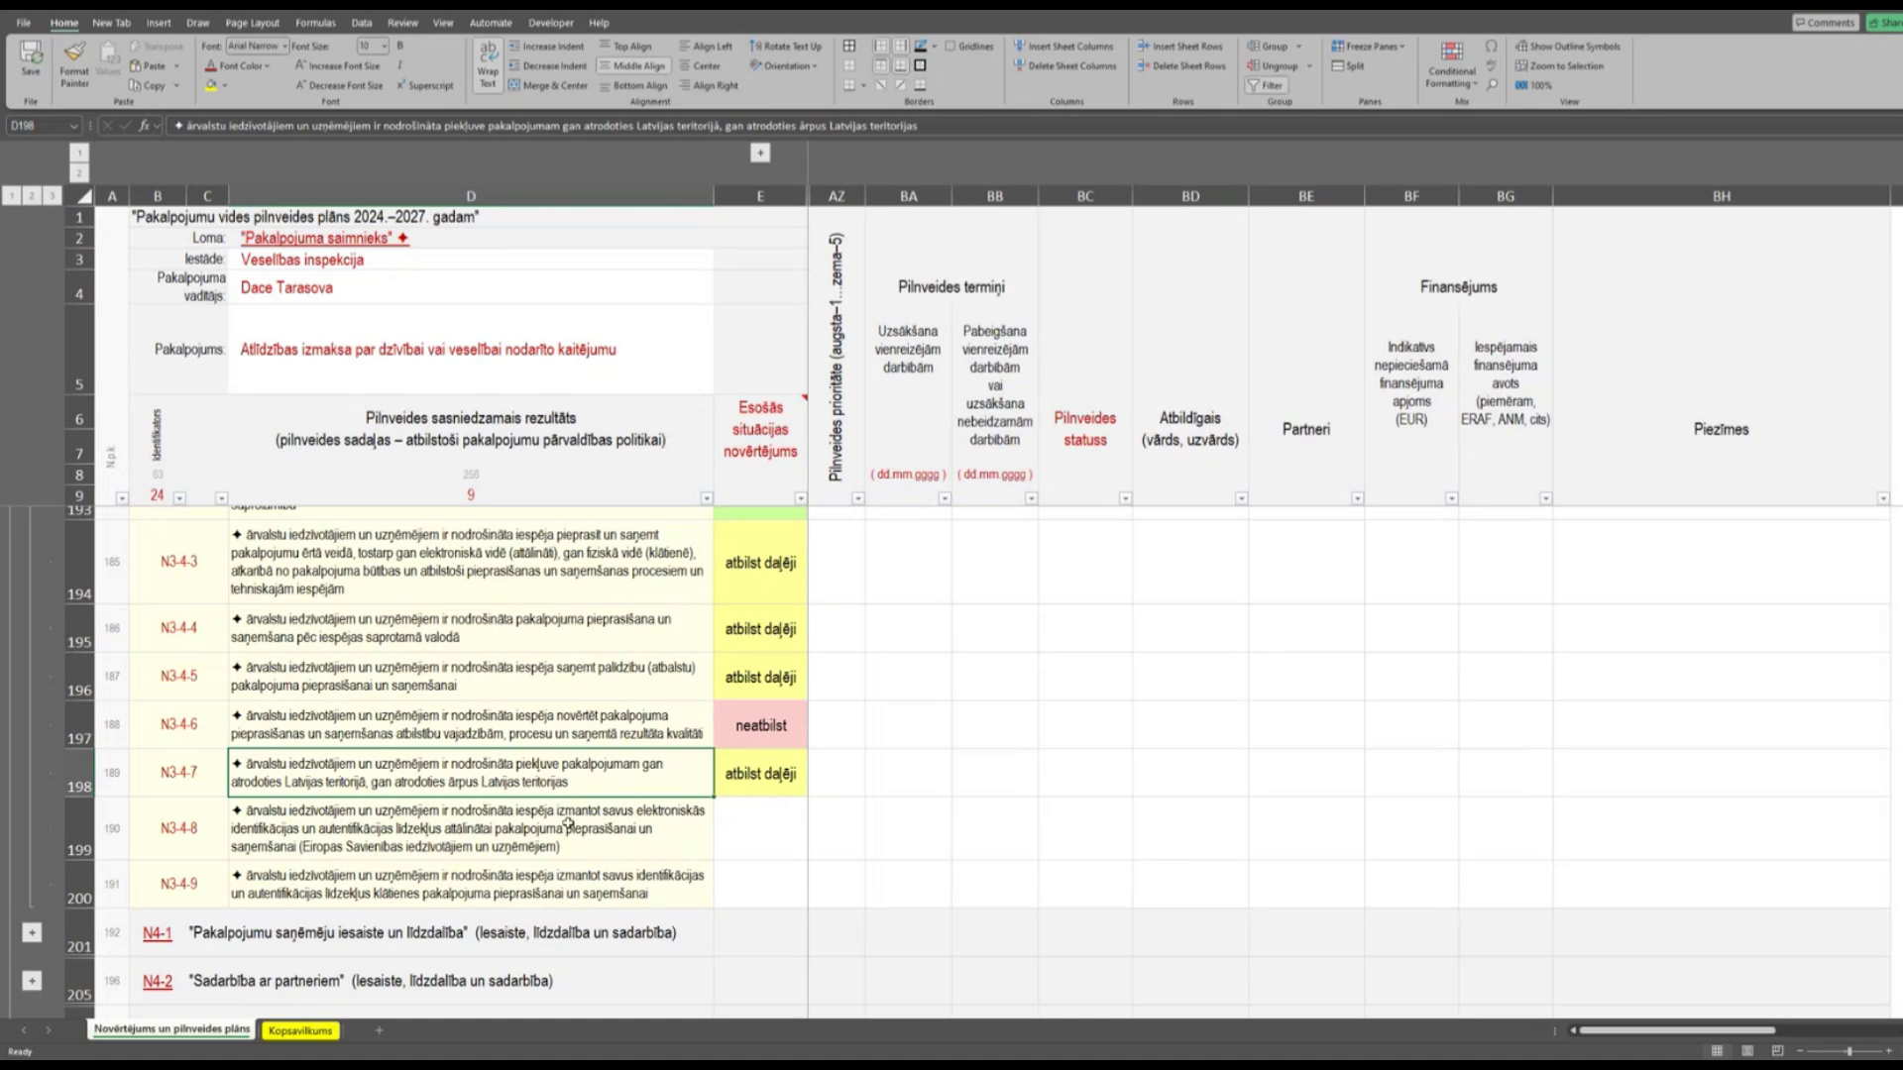
Rate criterion N3-4-8 on foreign users' electronic identification and authentication means for requesting and receiving the service remotely as "atbilst pilnībā".
left_click(568, 823)
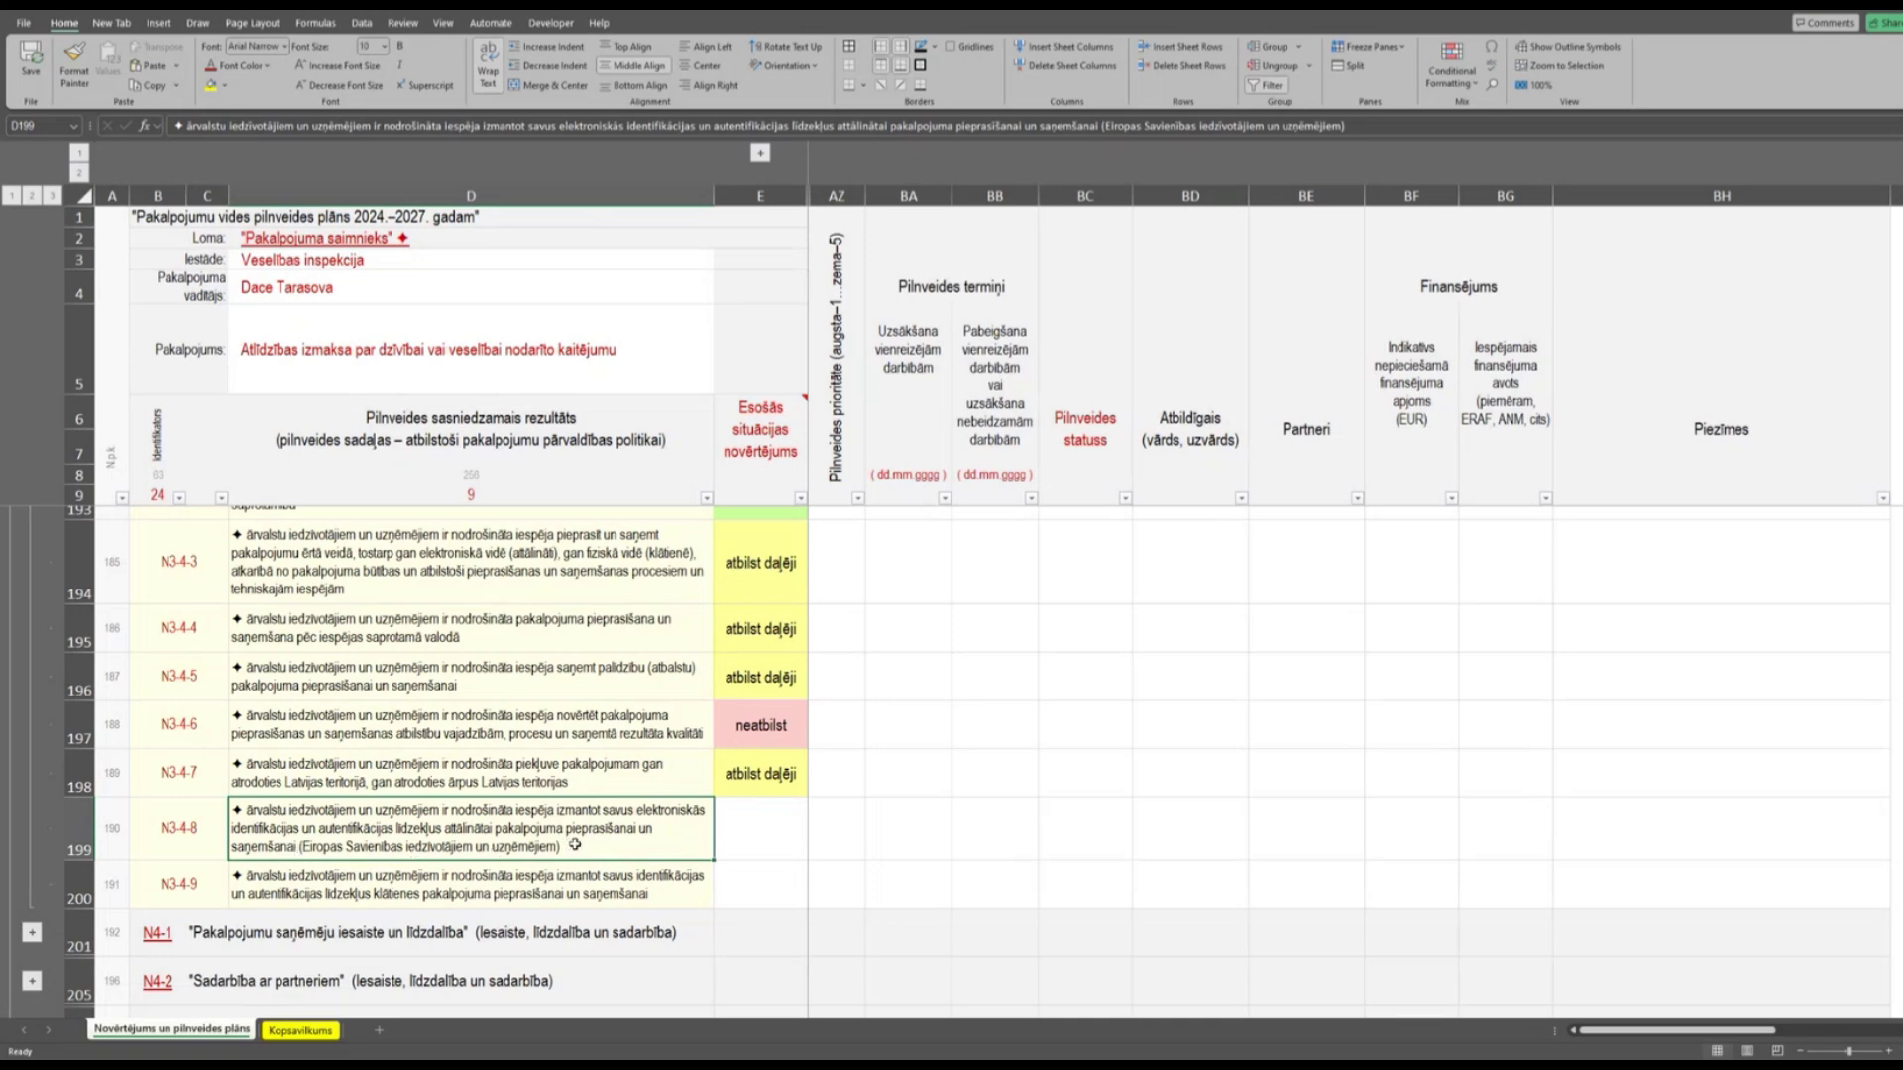
left_click(792, 828)
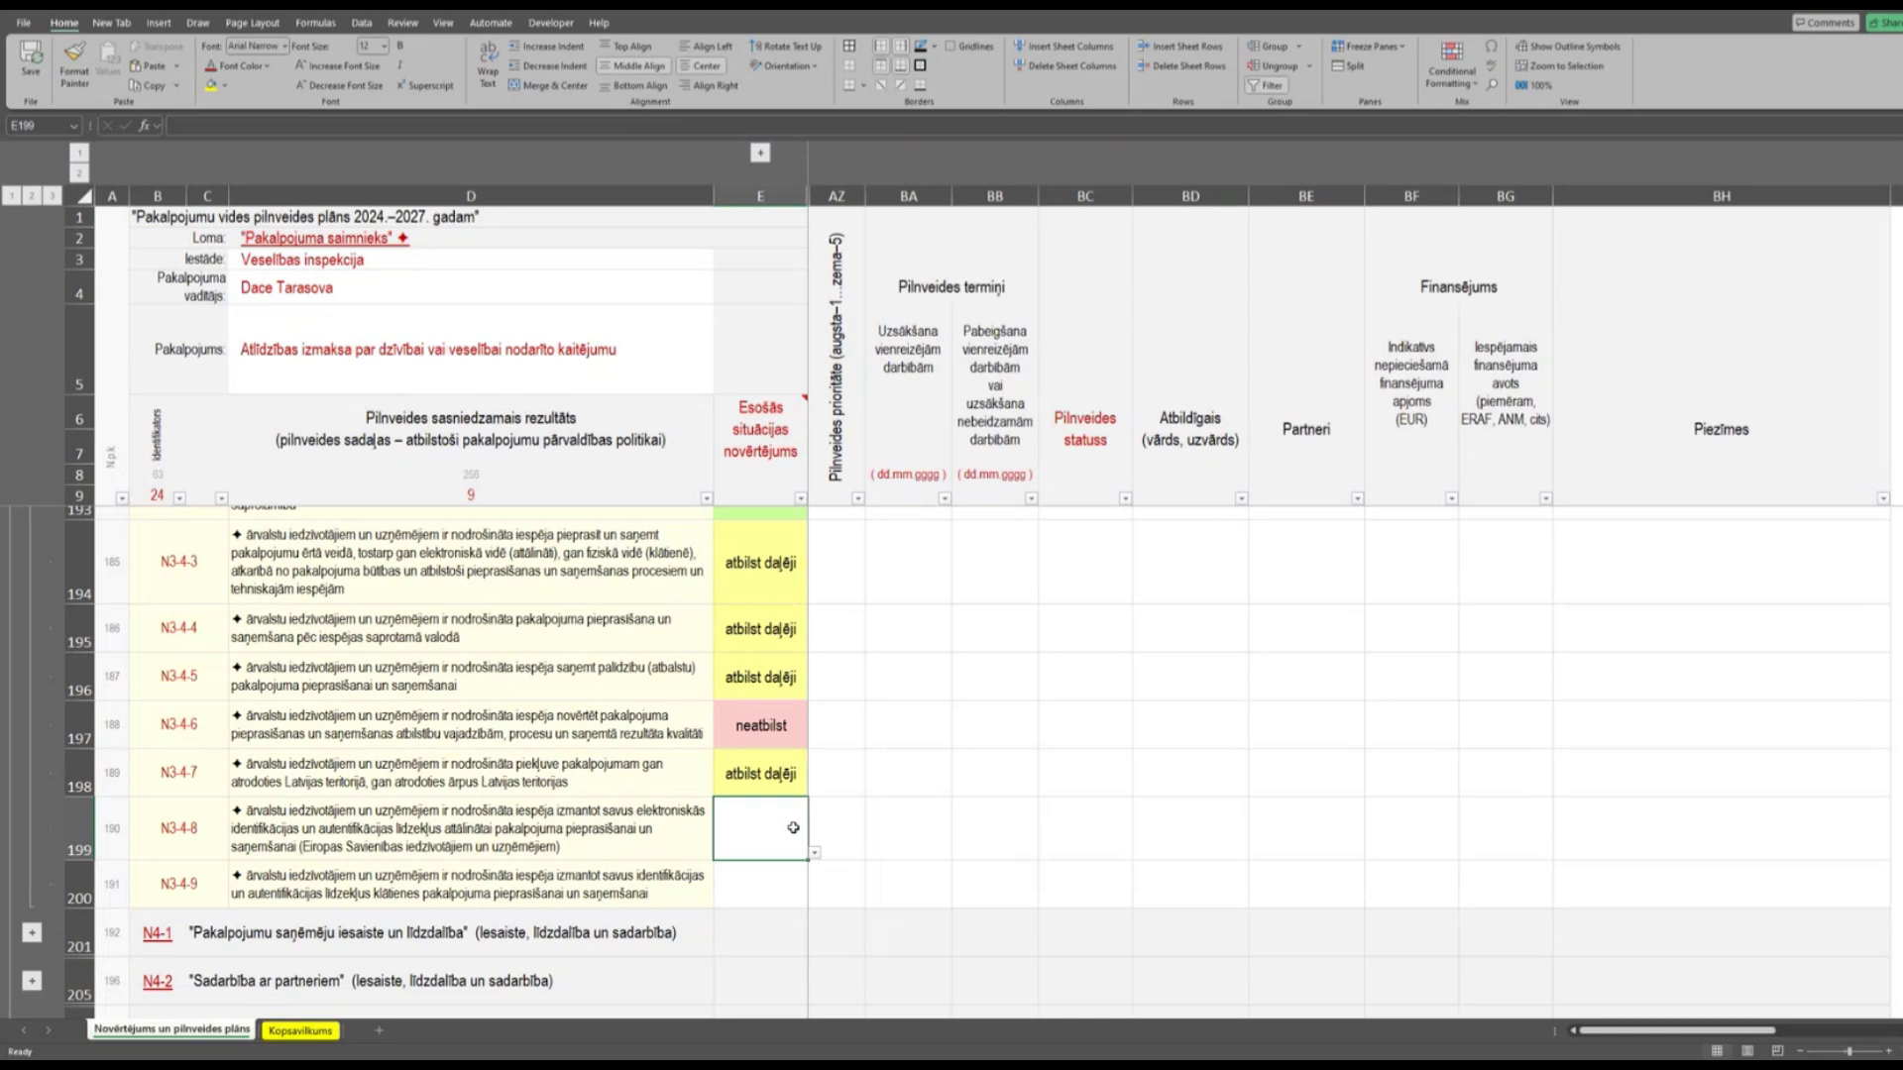
left_click(814, 853)
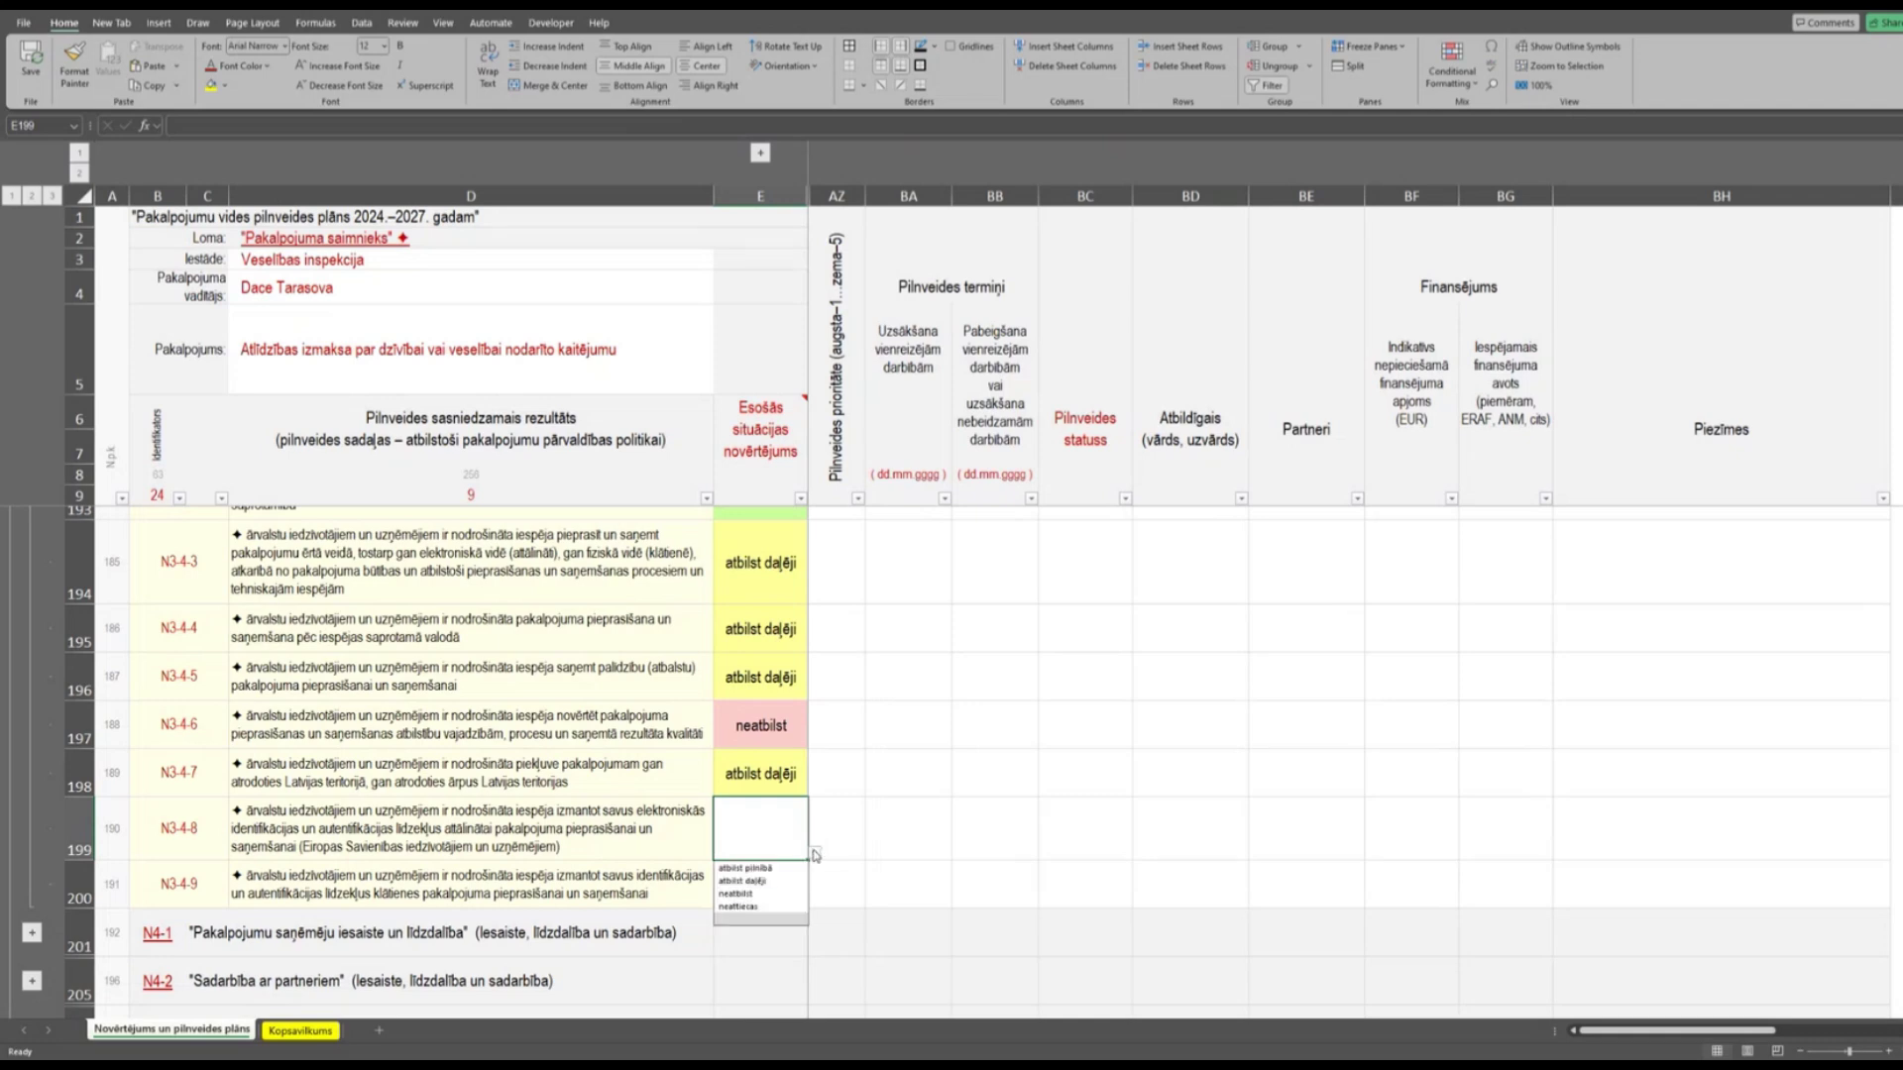
left_click(746, 868)
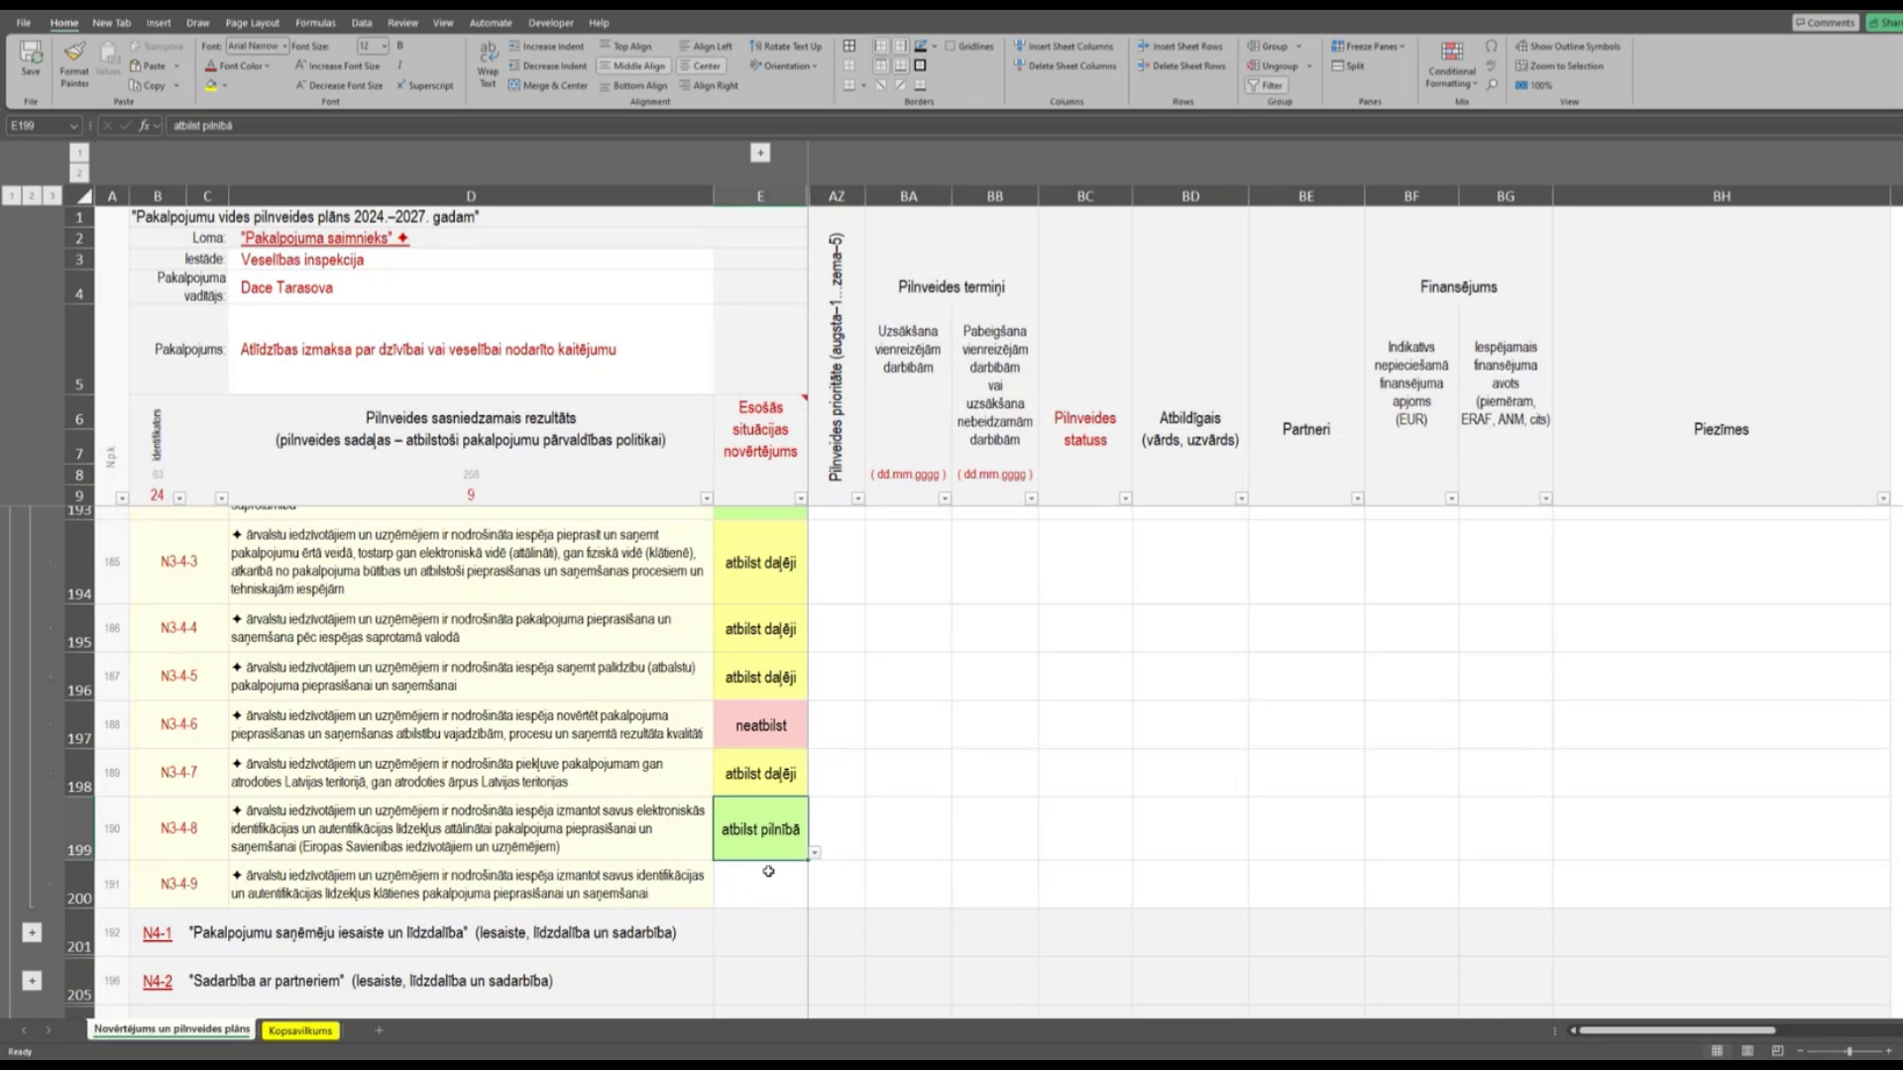
Compare criteria N3-4-8 and N3-4-9, and rate N3-4-9 on foreign identification means for in-person service as "atbilst daļēji".
left_click(351, 888)
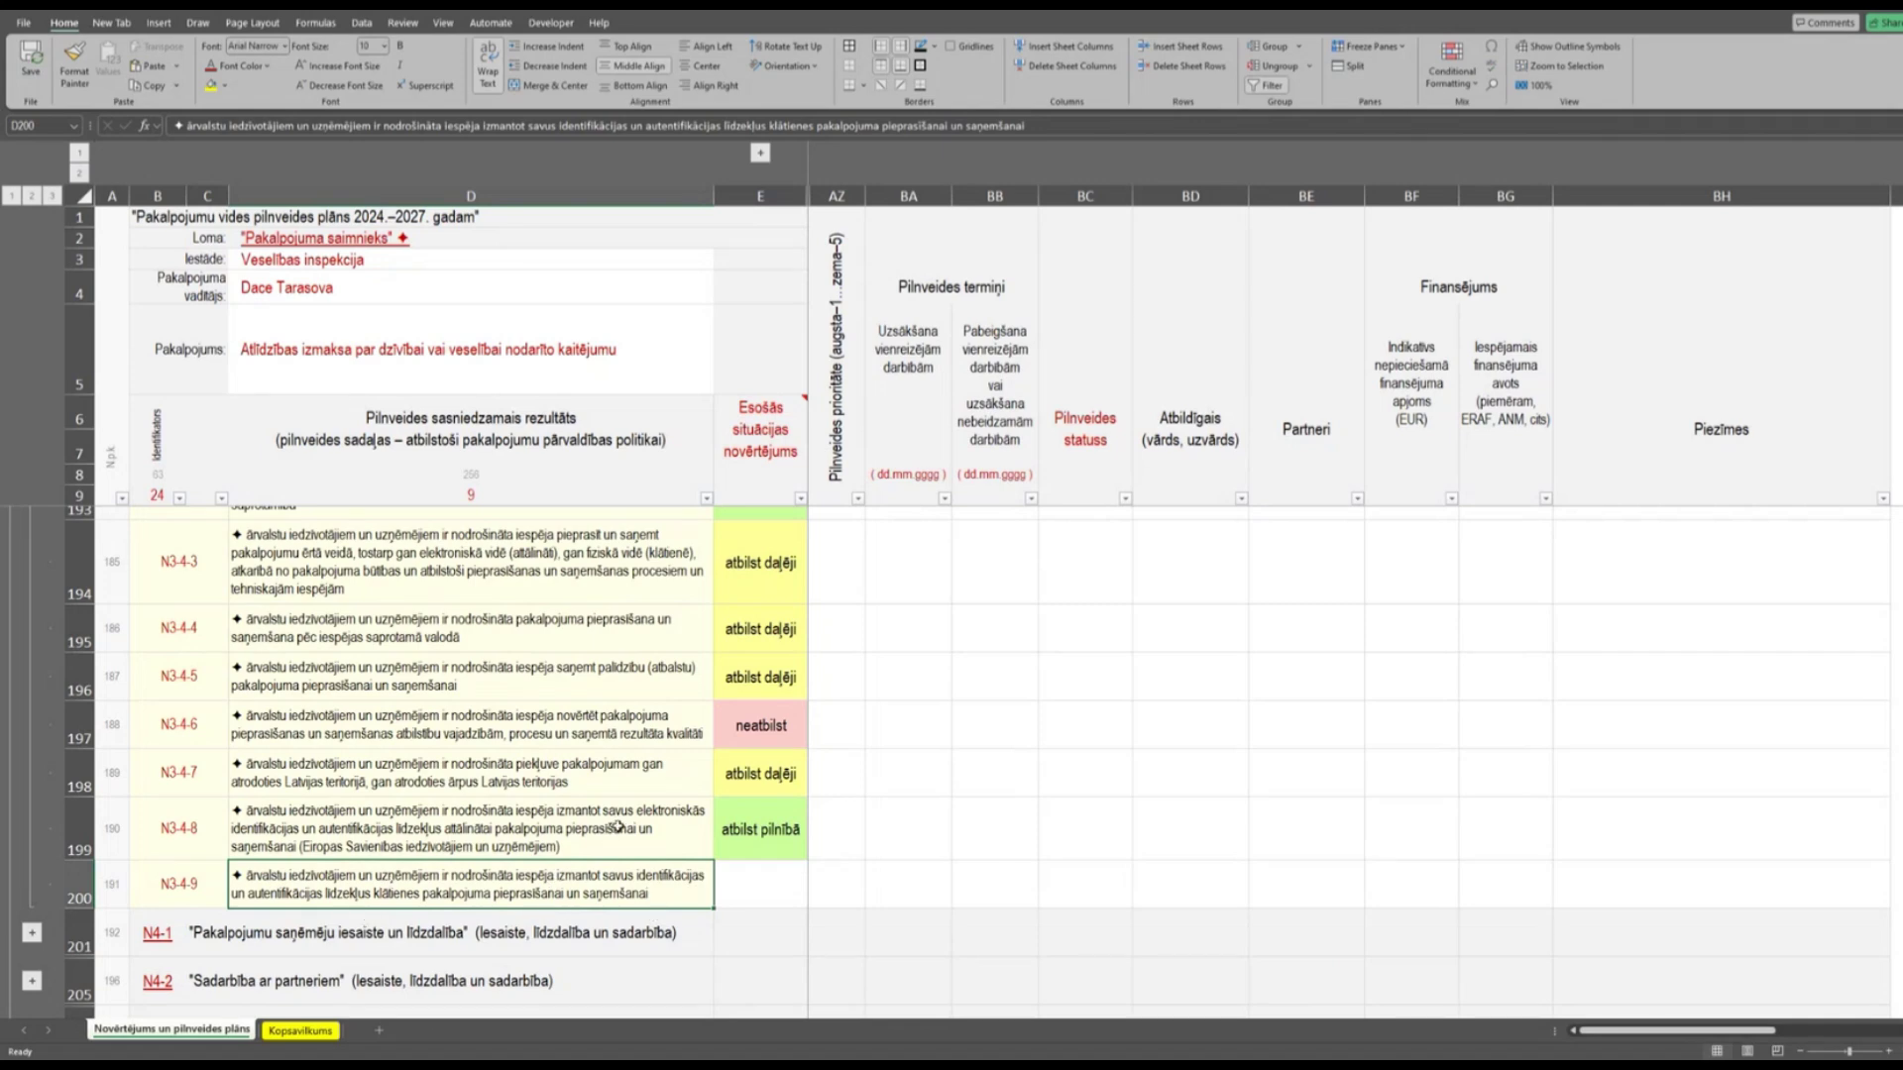
left_click(618, 828)
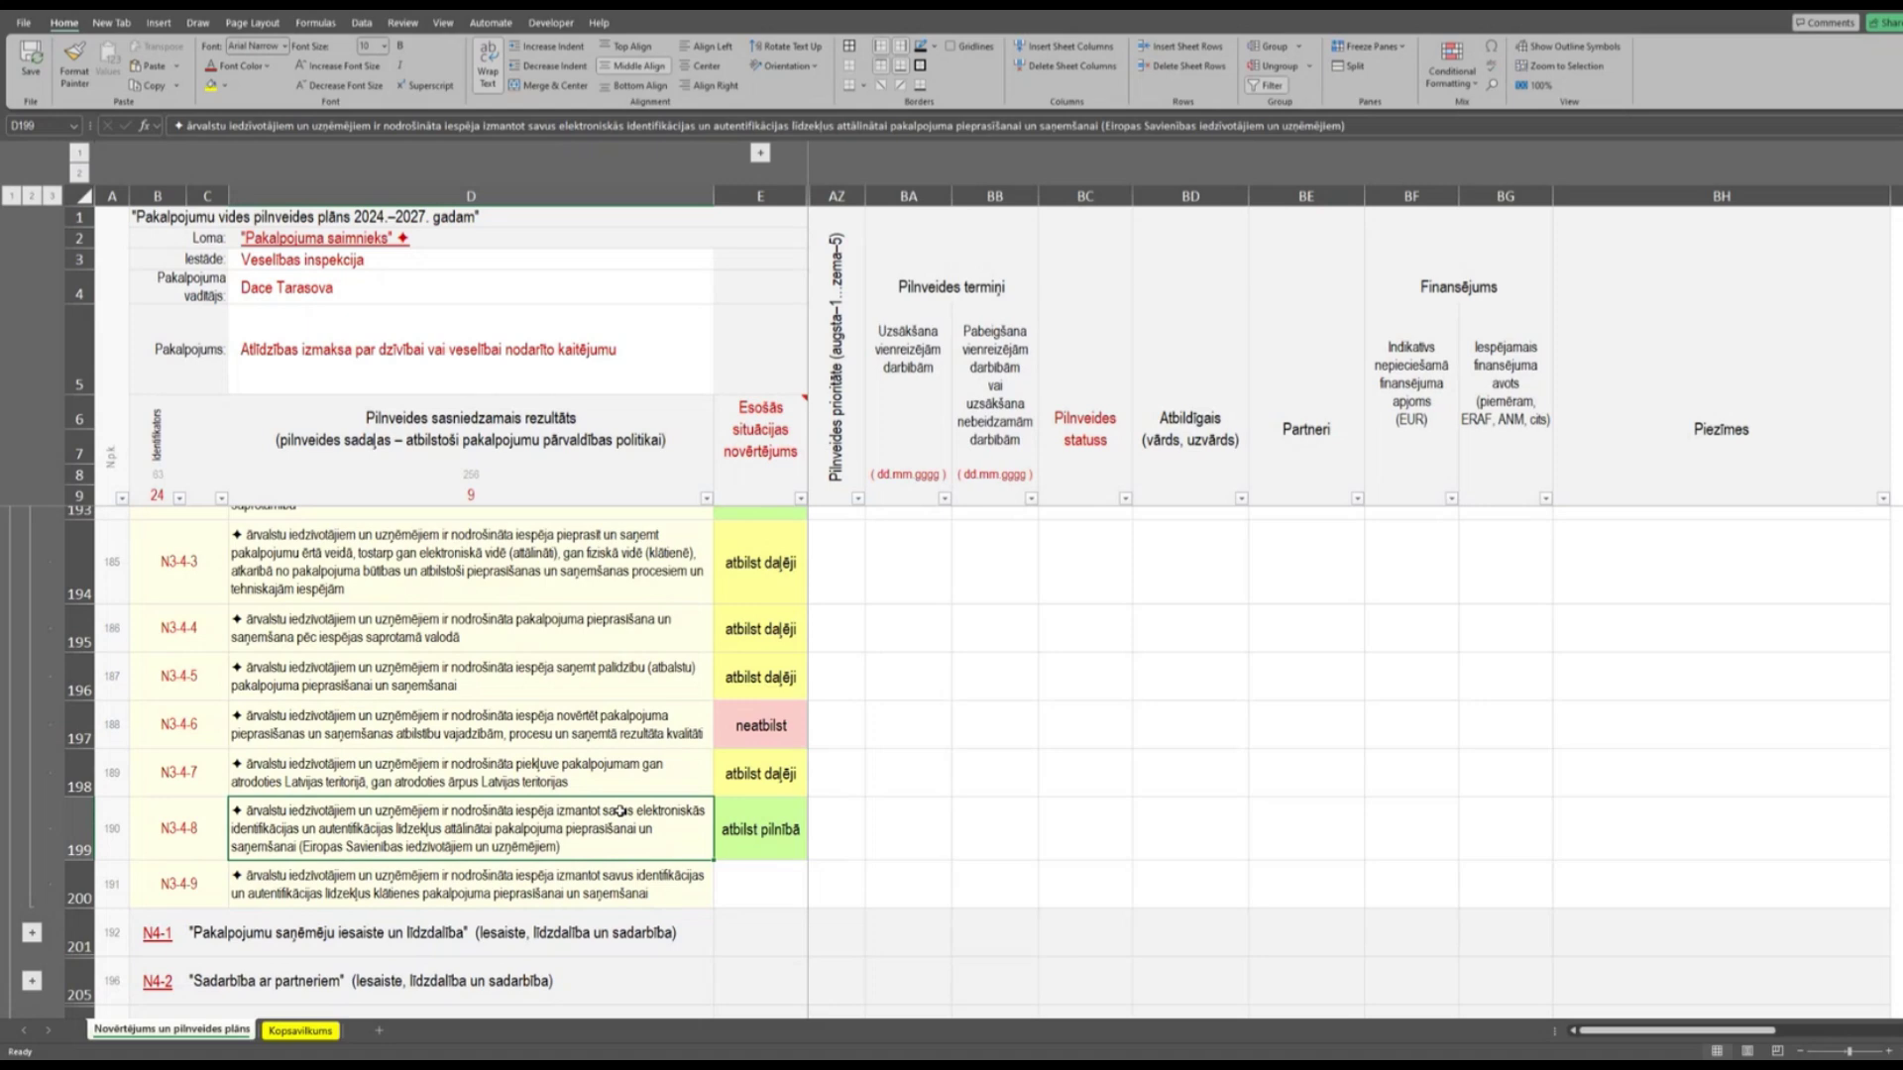
left_click(587, 876)
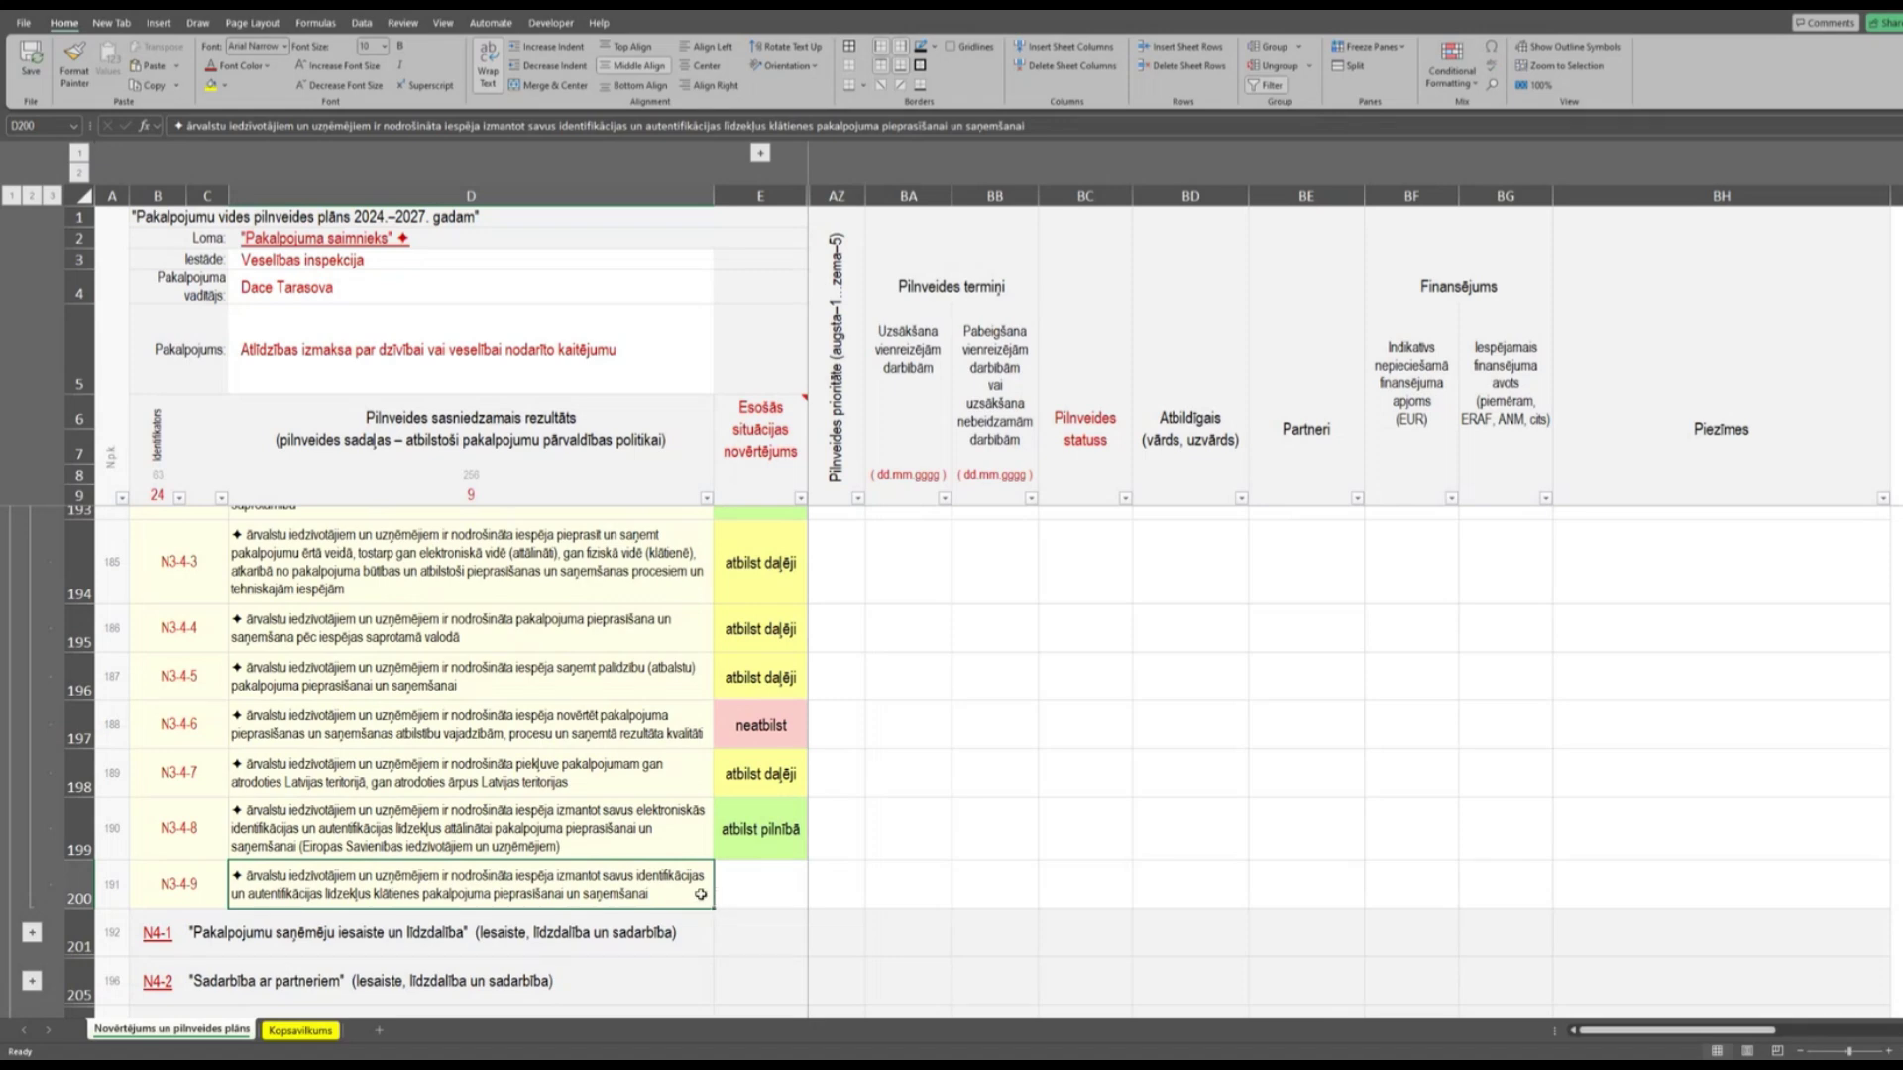
left_click(762, 886)
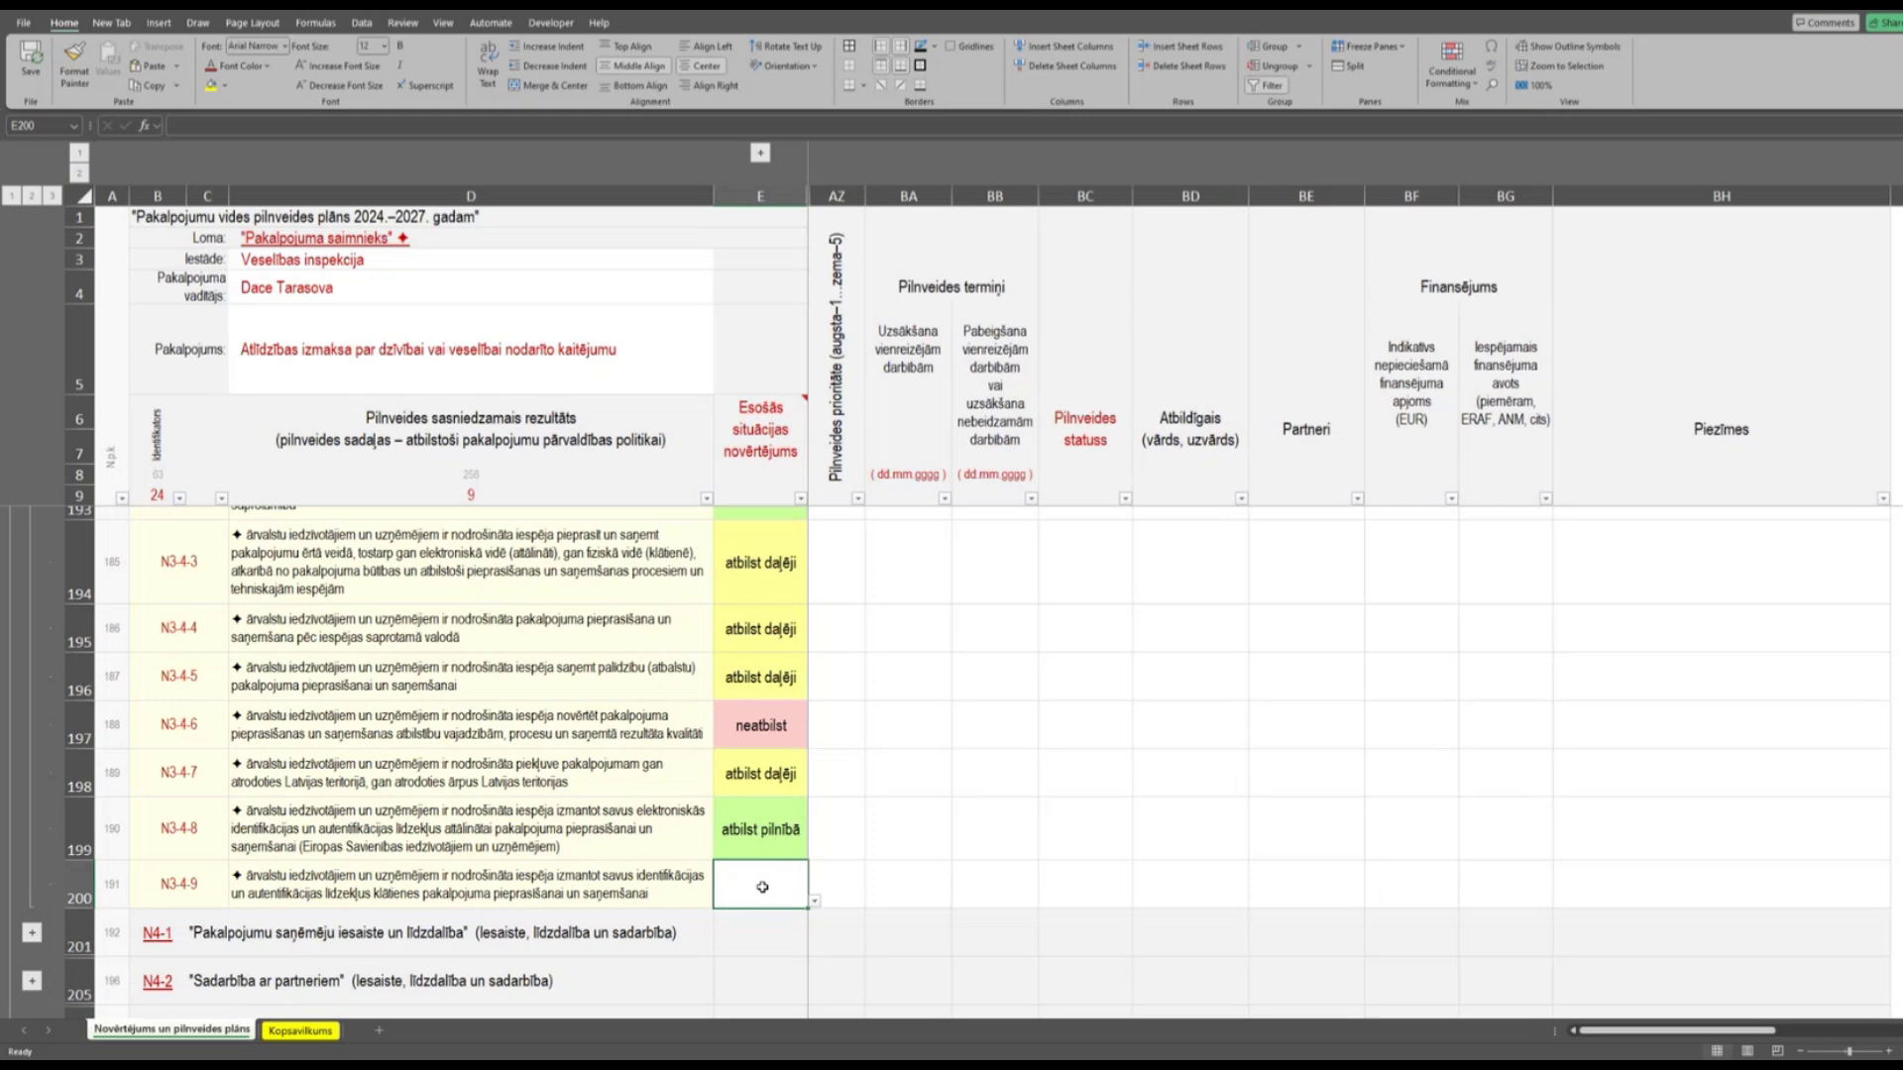
key("alt+Down")
key("Down")
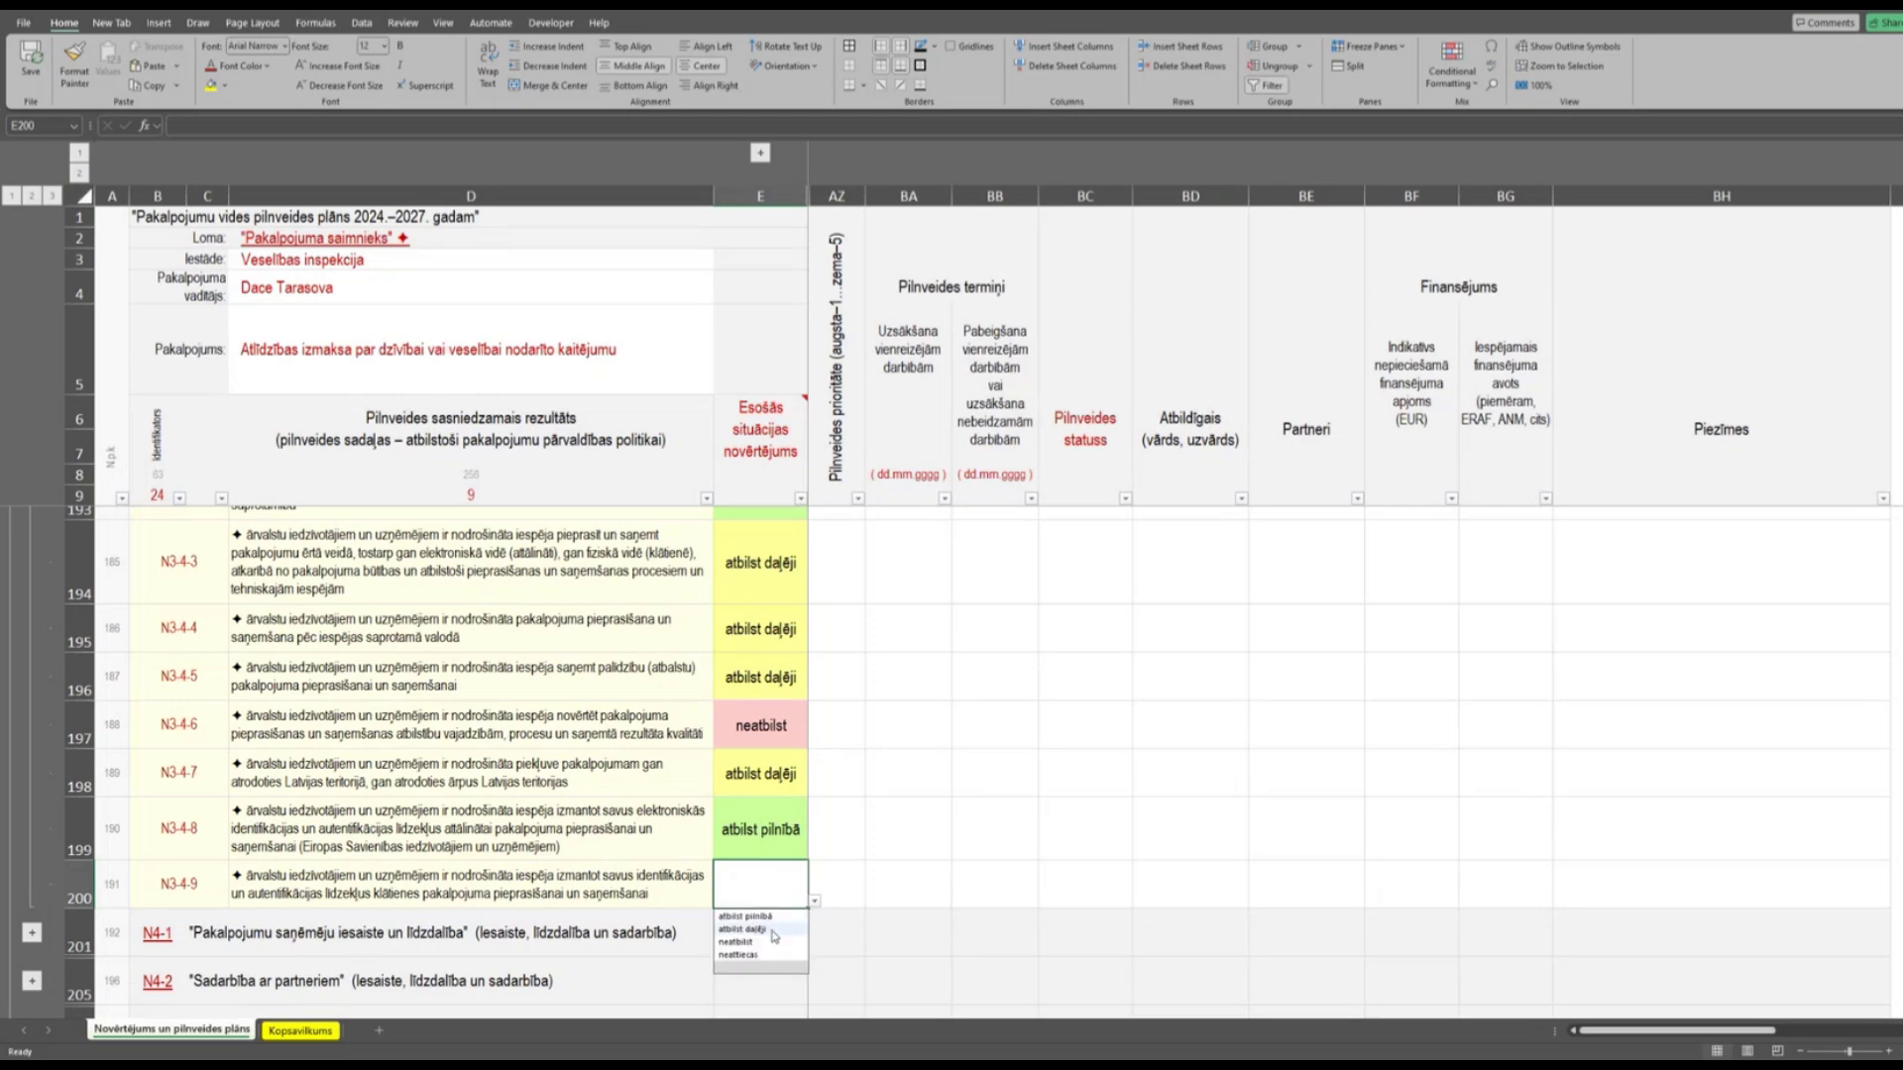
key("Return")
left_click(661, 887)
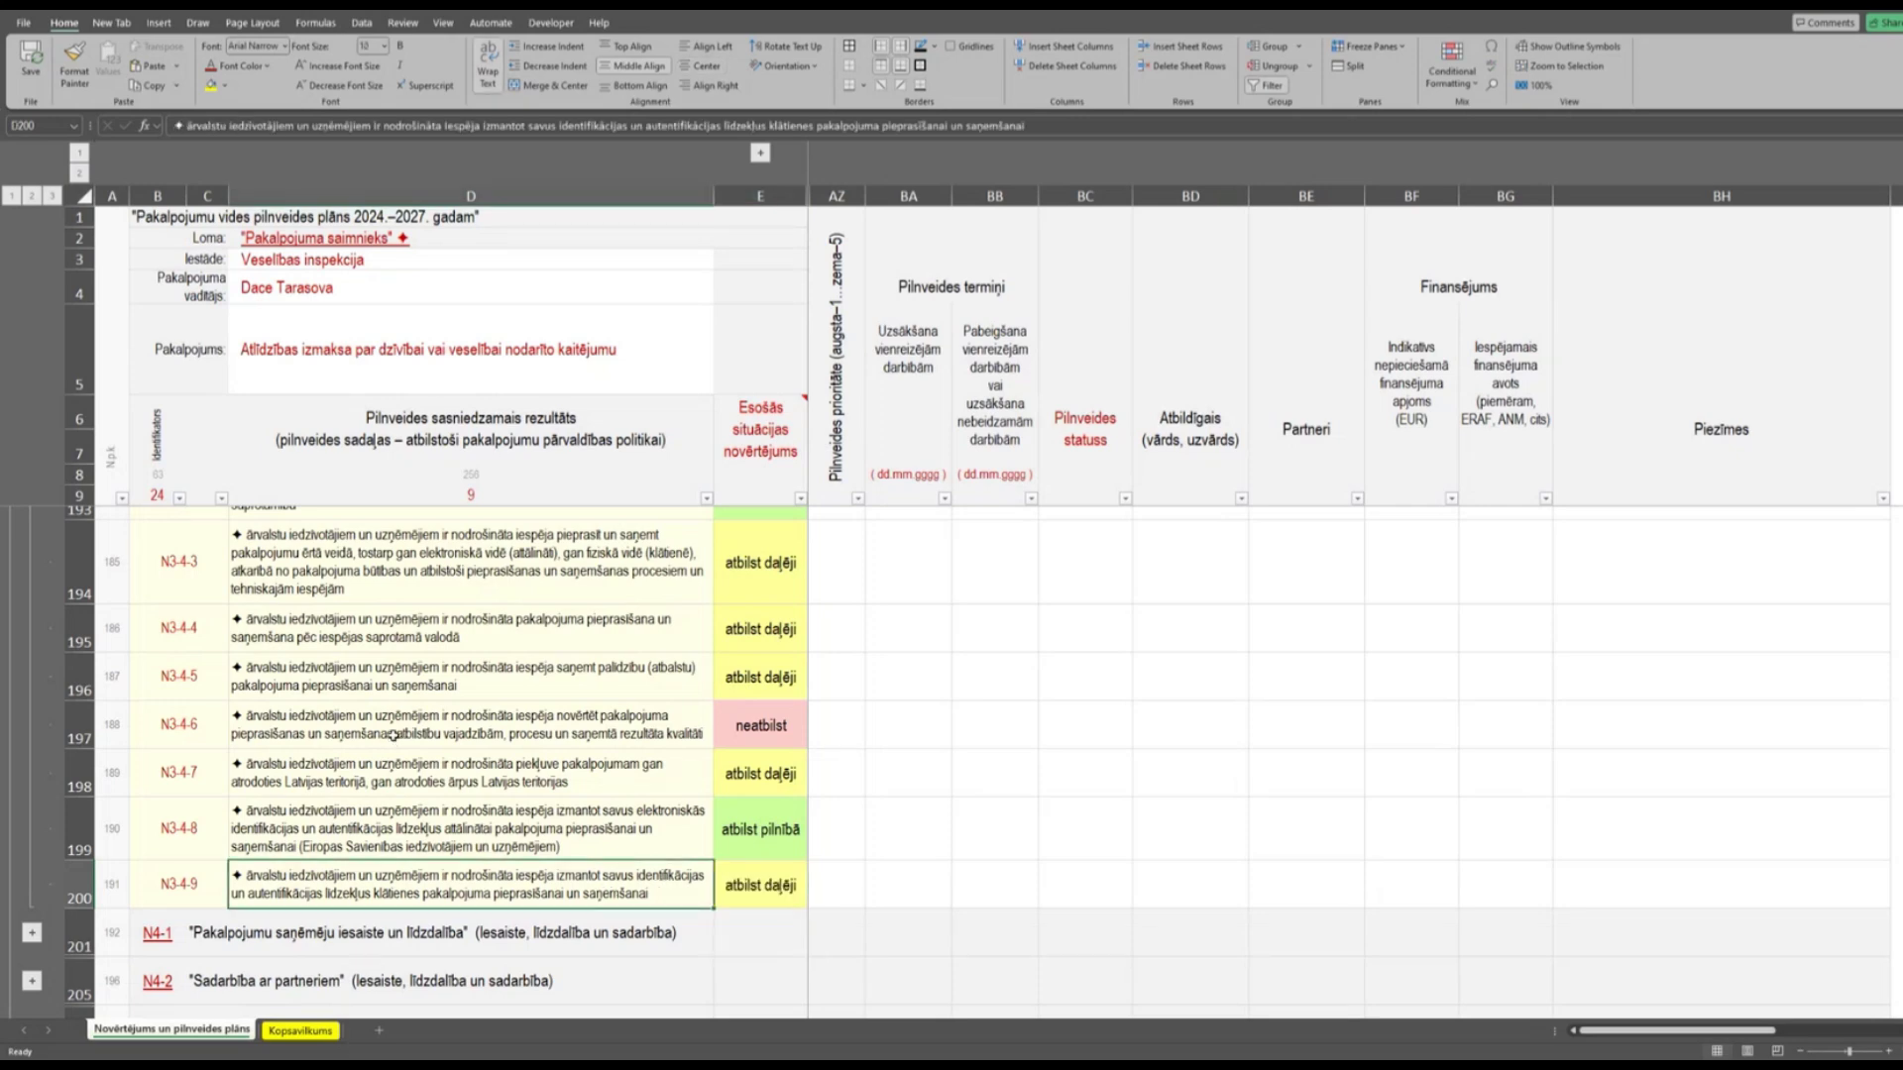
Collapse the criteria rows of N3-4 "Pārrobežu piekļūstamība" and highlight its heading row.
scroll(394, 738, "up", 1)
scroll(394, 736, "up", 1)
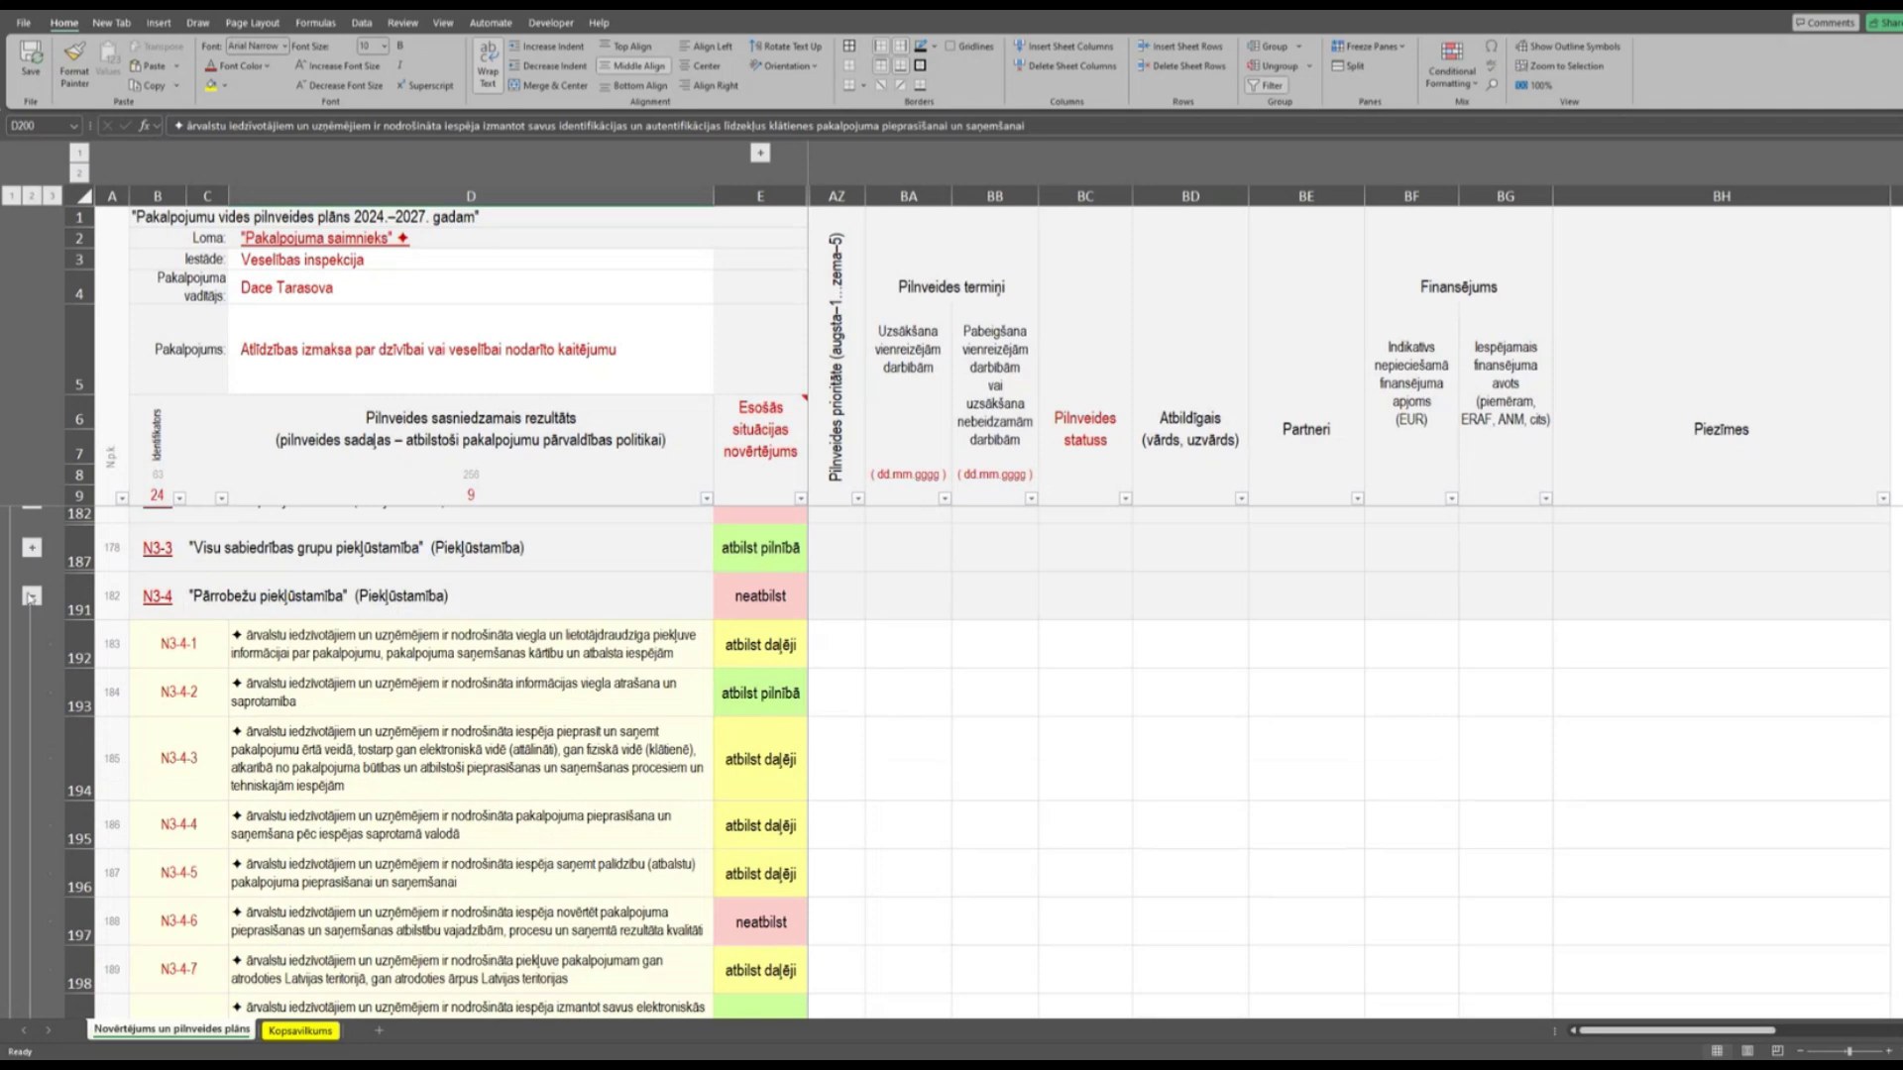
left_click(31, 597)
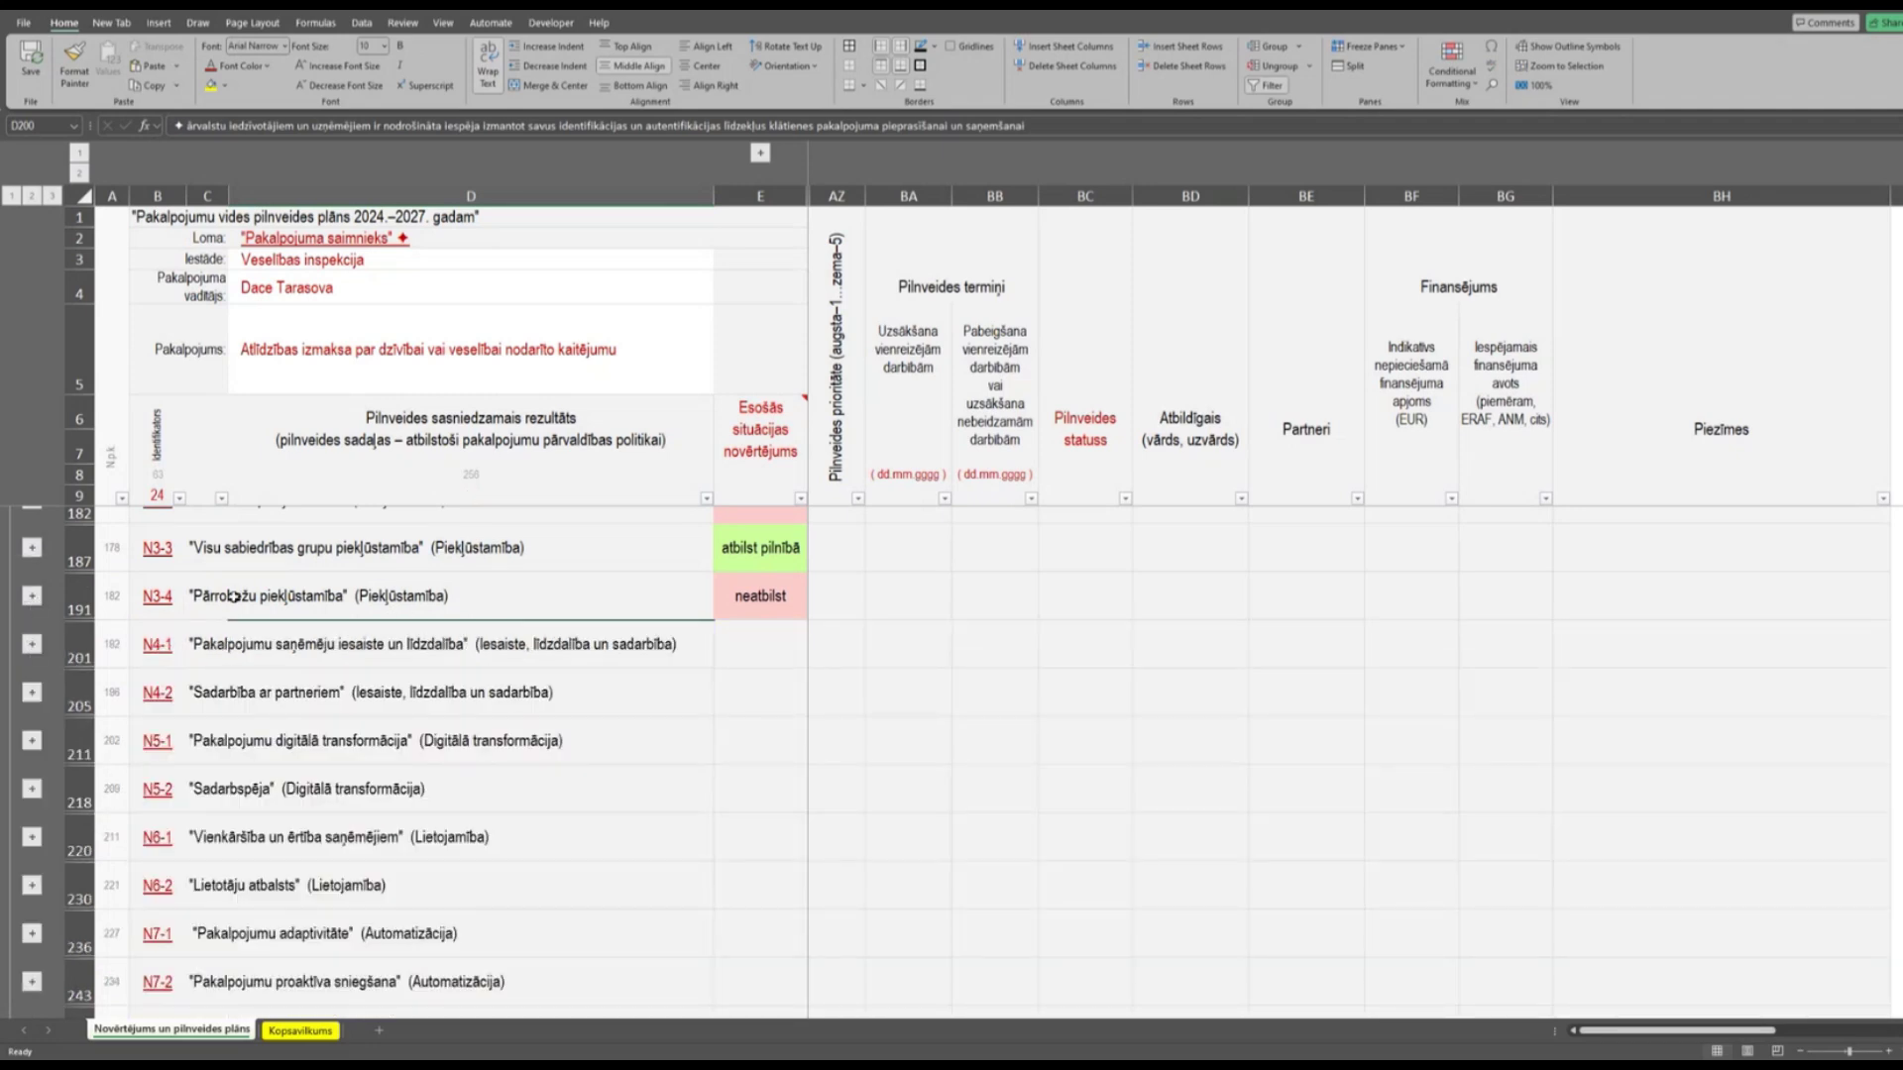
left_click(67, 595)
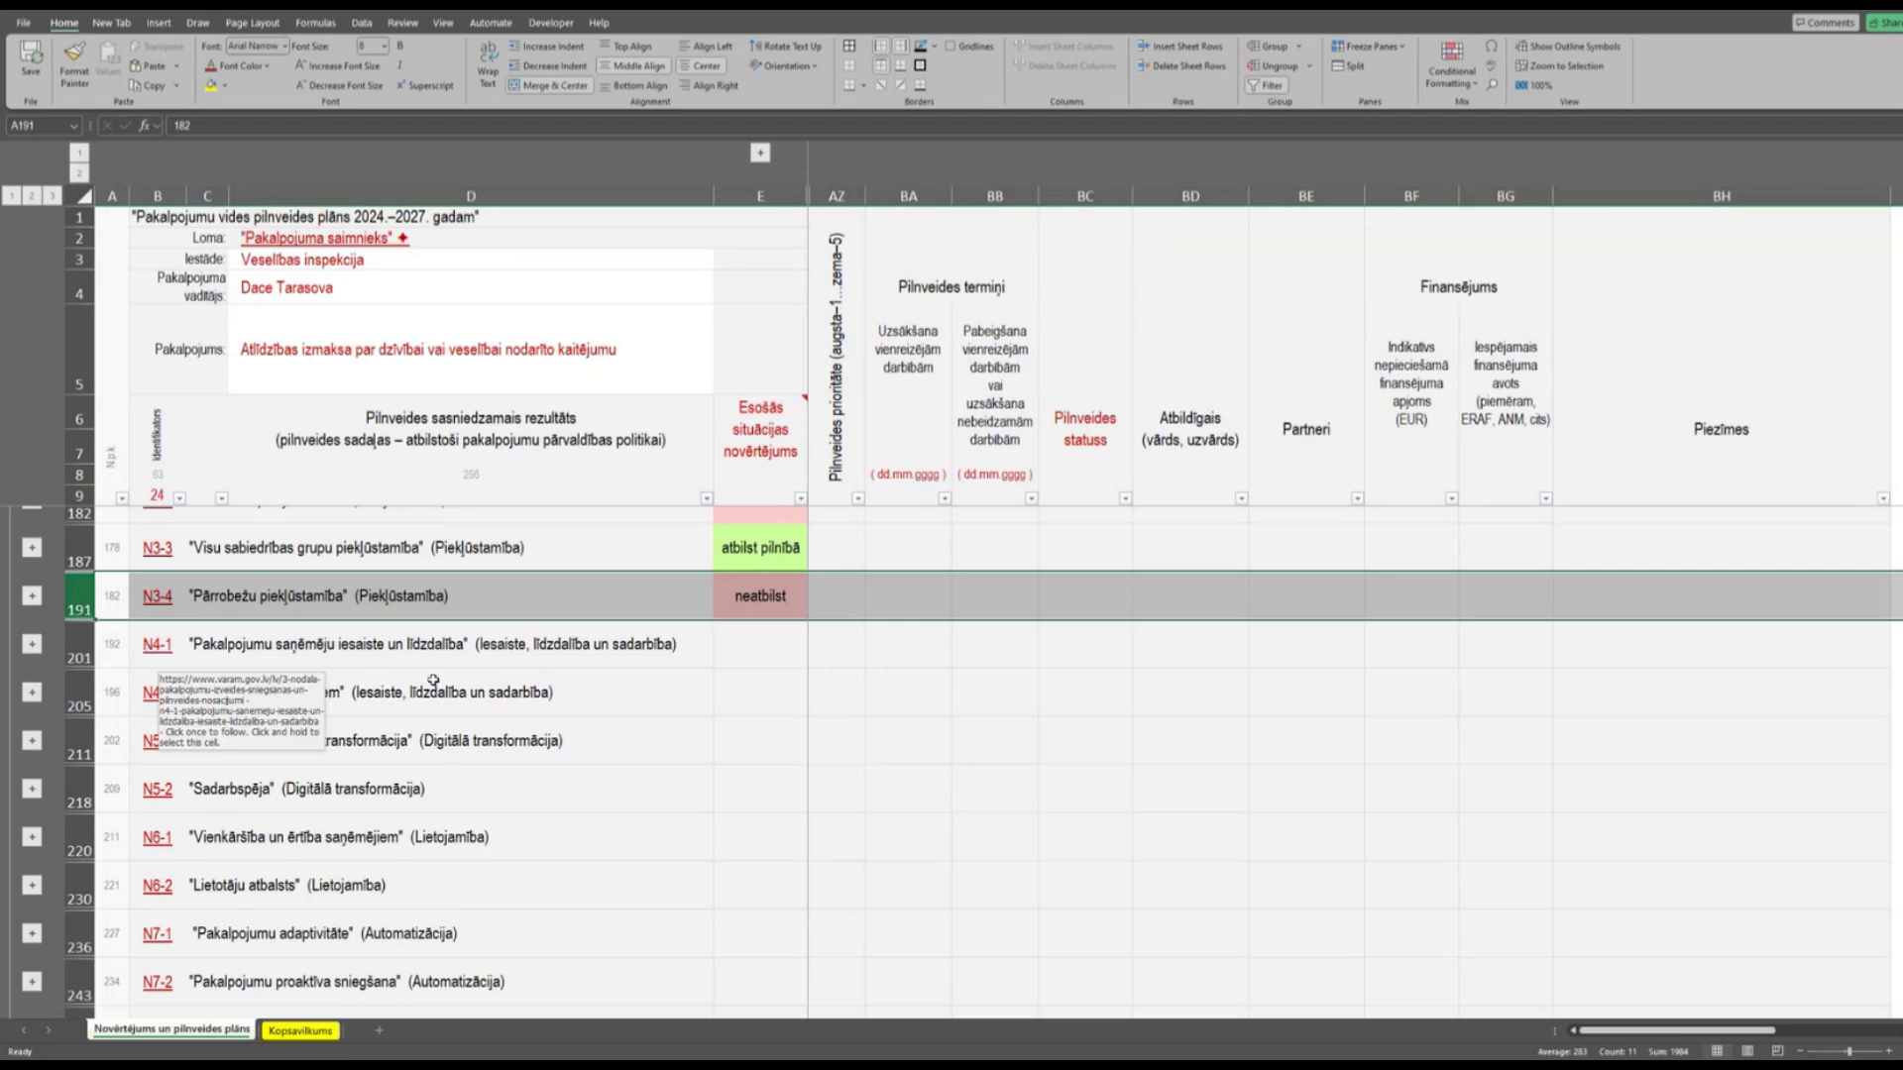
left_click(75, 658)
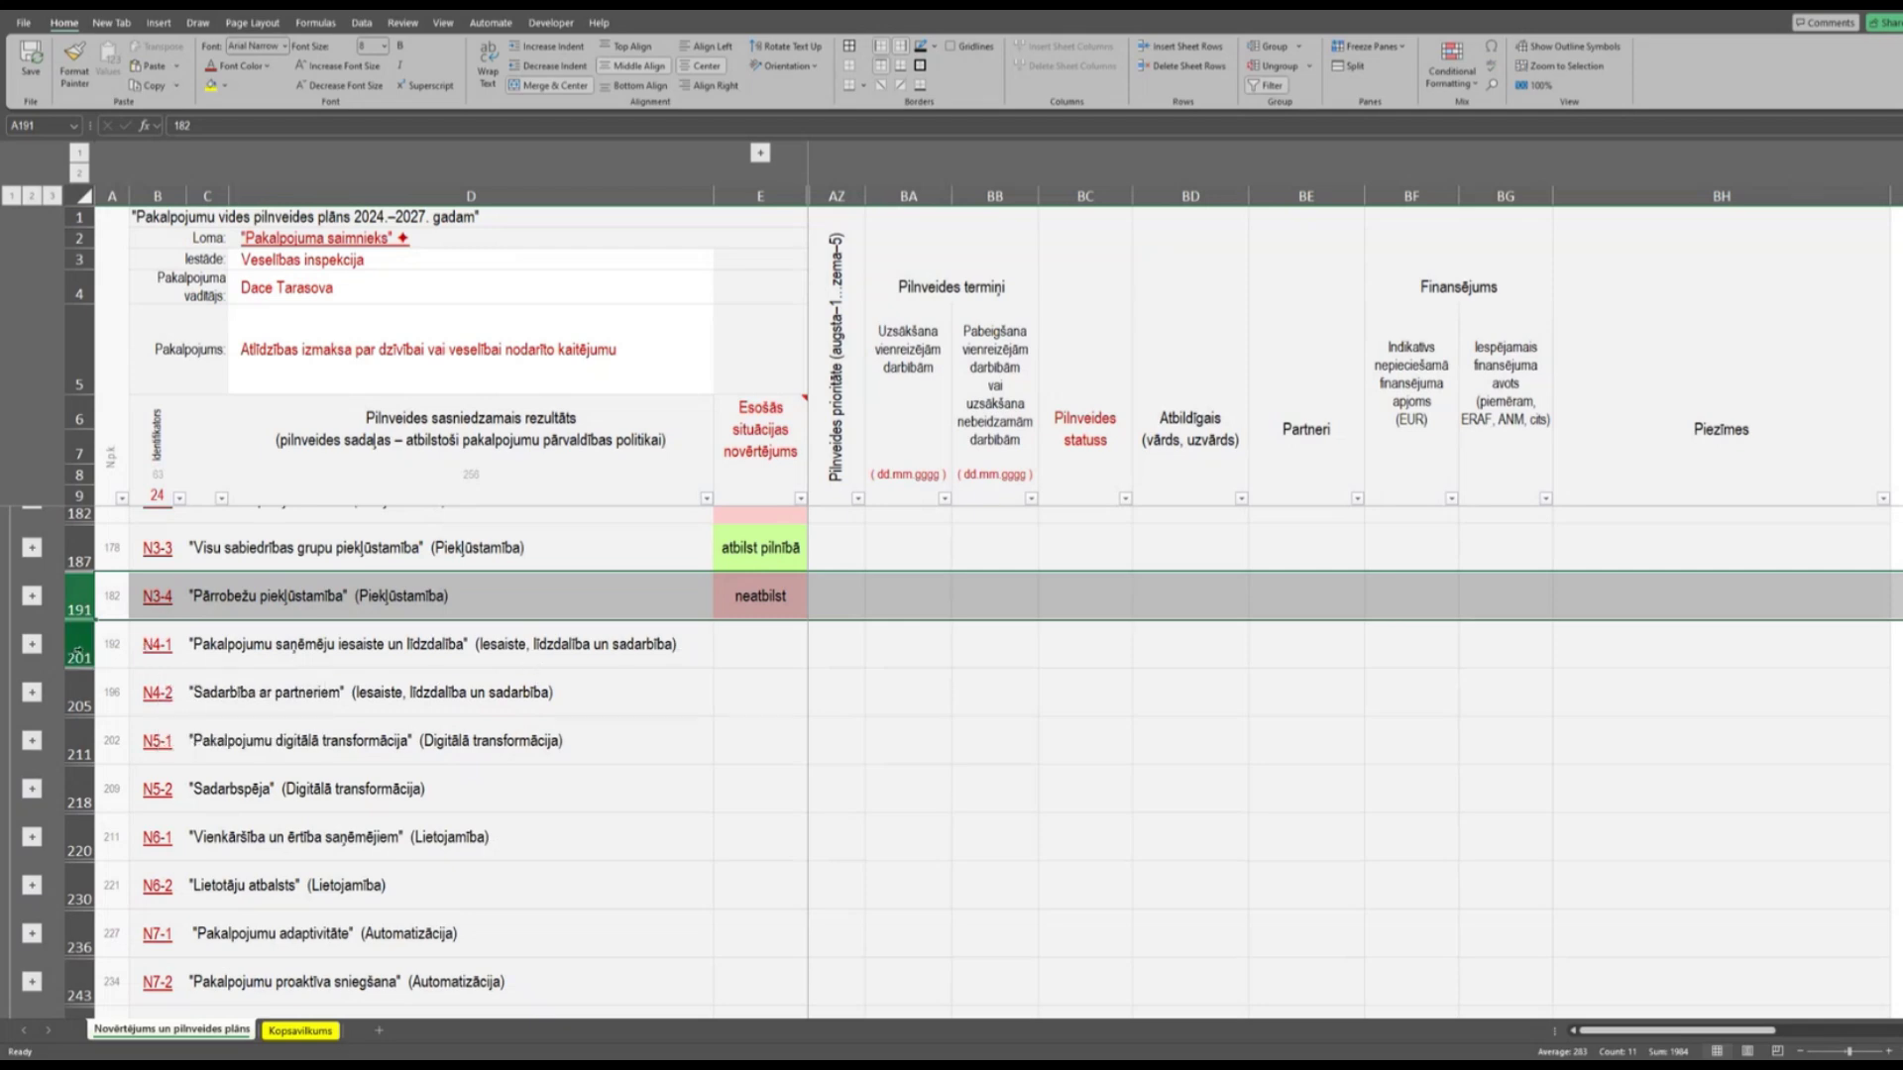
Review the assessment progress for the service conditions in the Kopsavilkums summary sheet and return to the "Novērtējums un pilnveides plāns" sheet.
left_click(302, 1031)
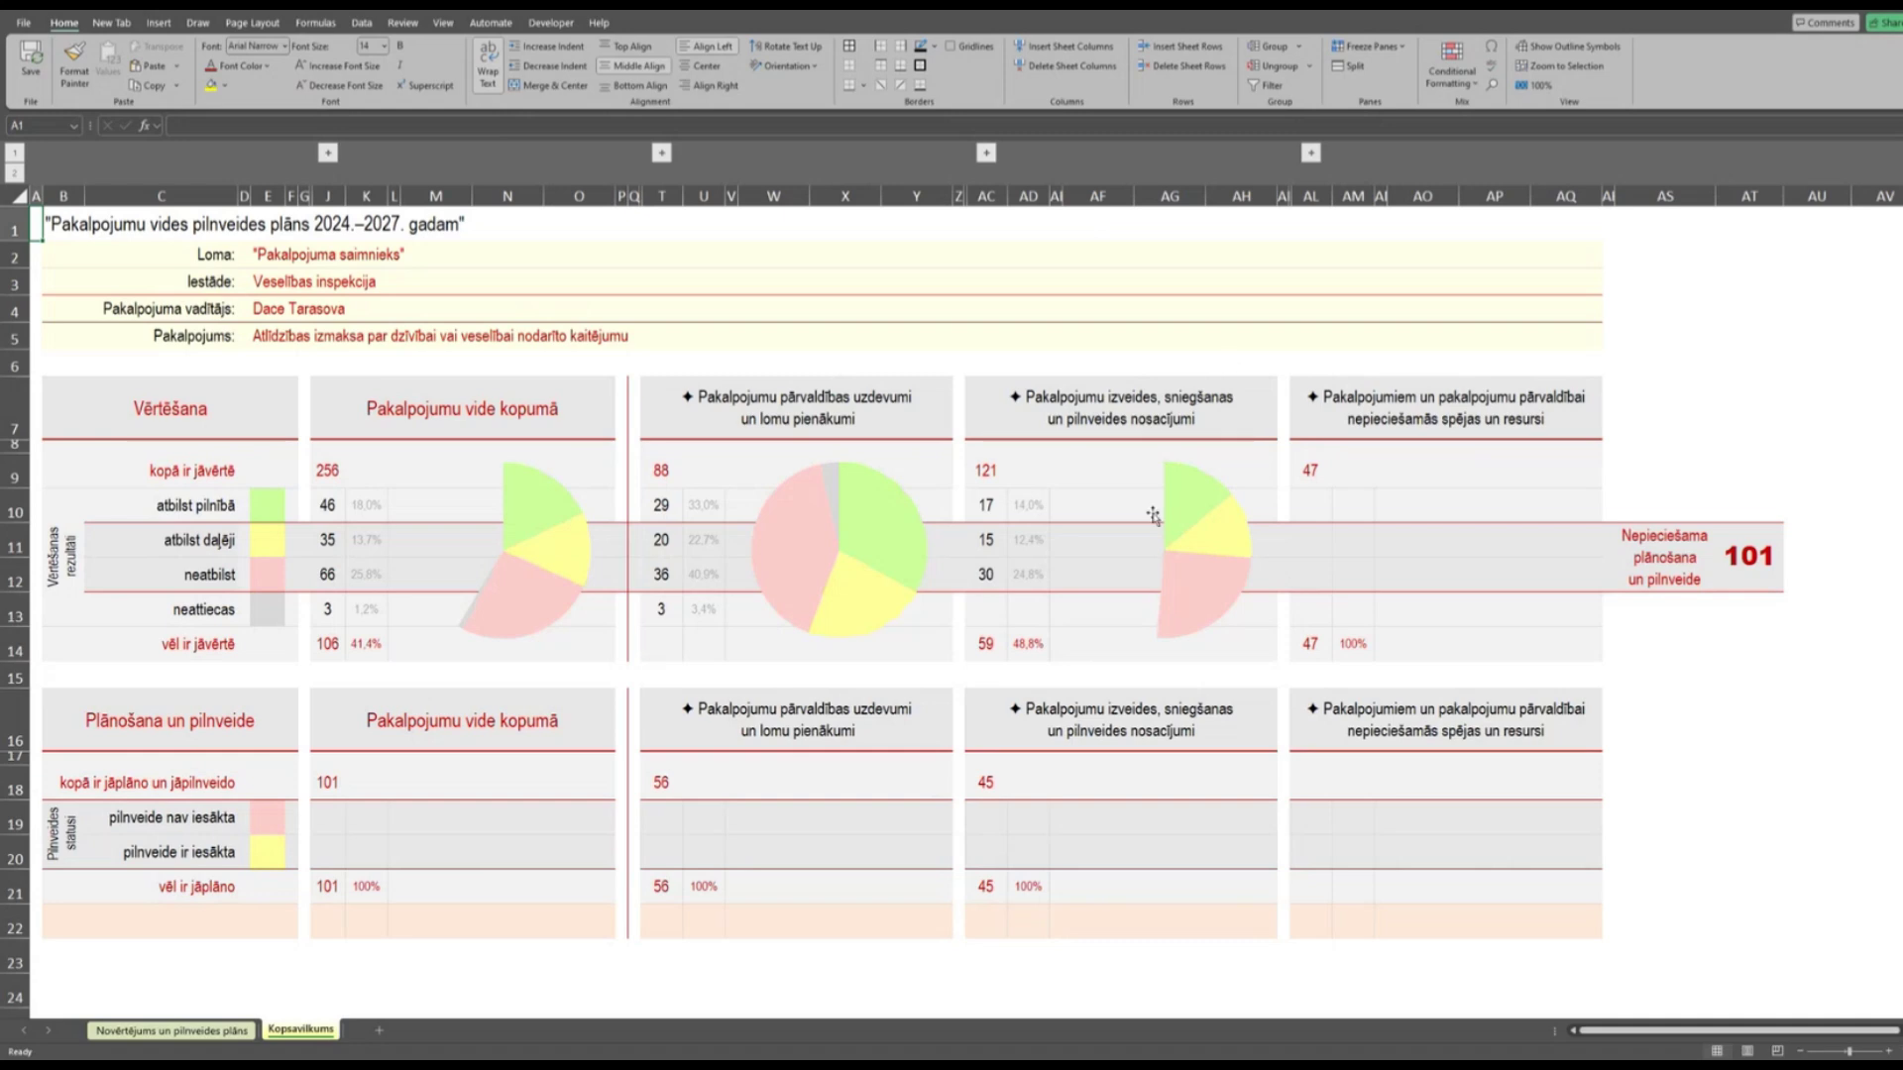
mouse_move(1170, 642)
left_click(224, 1029)
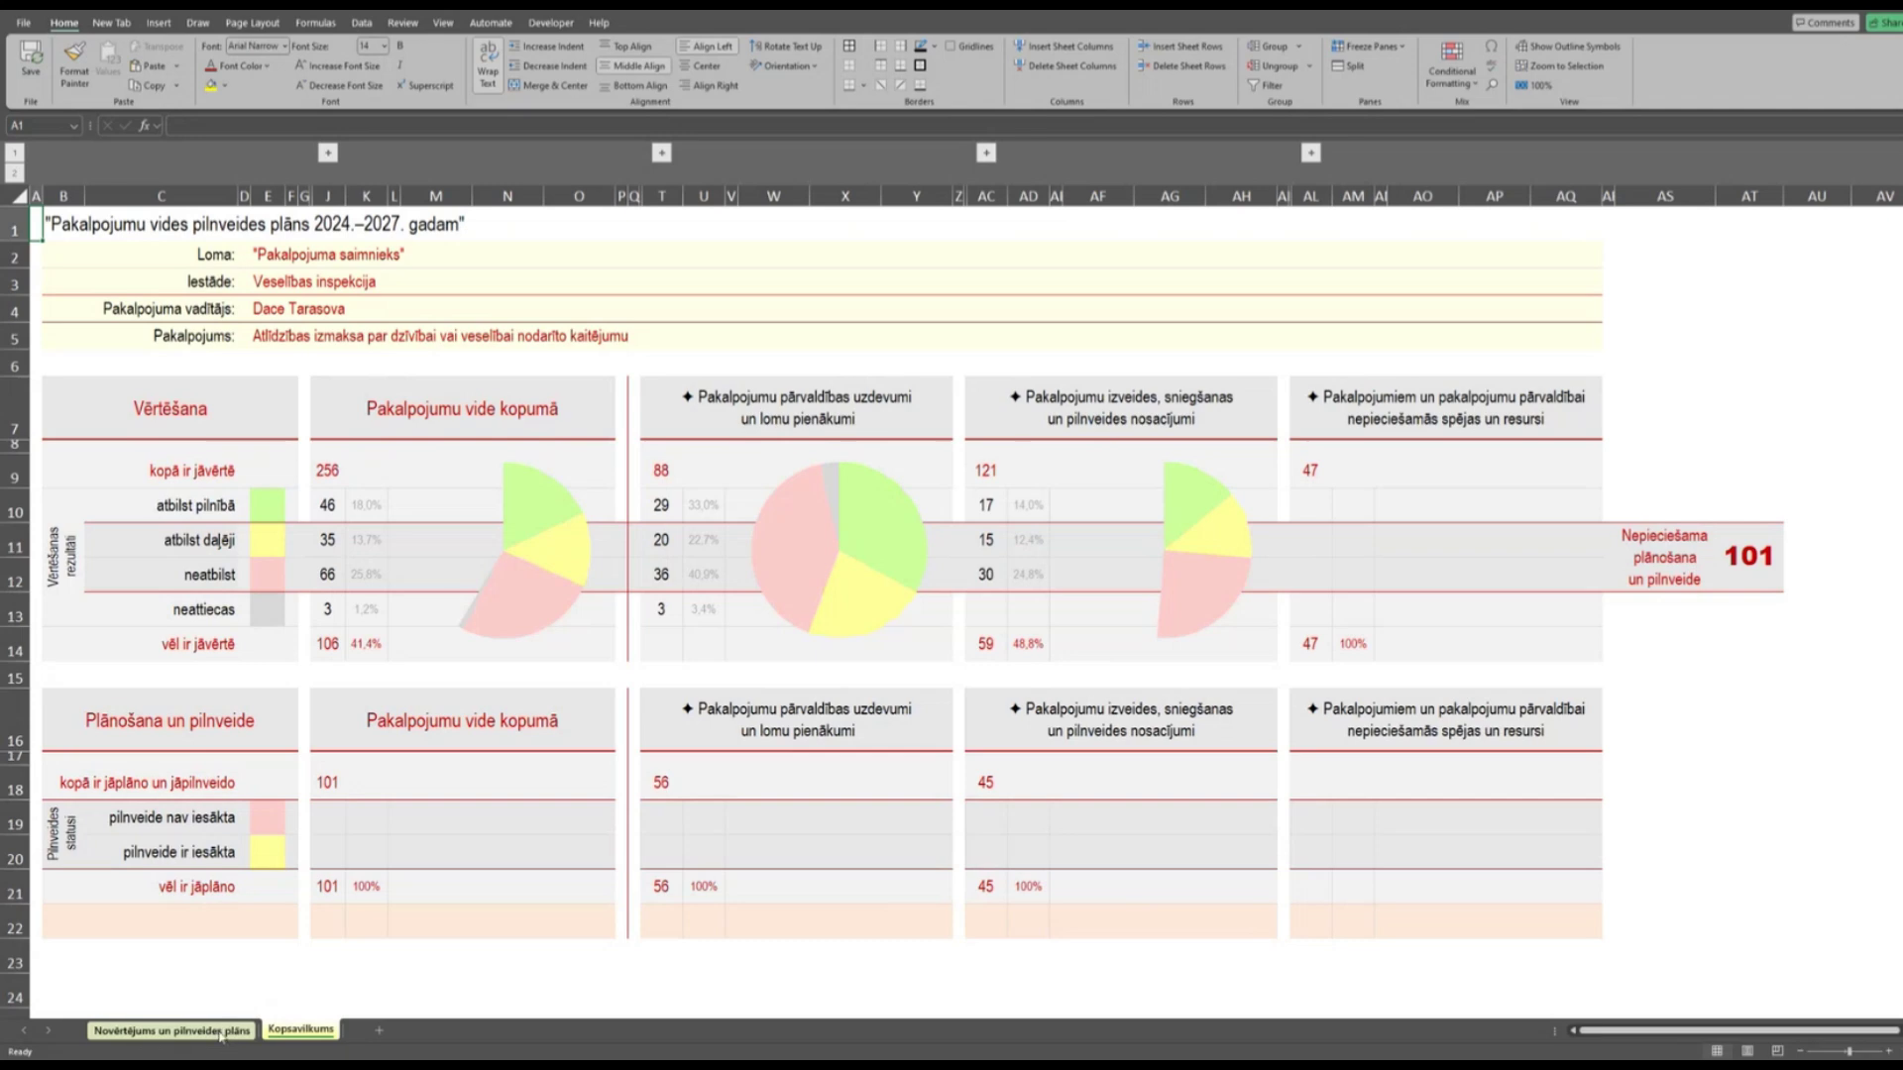